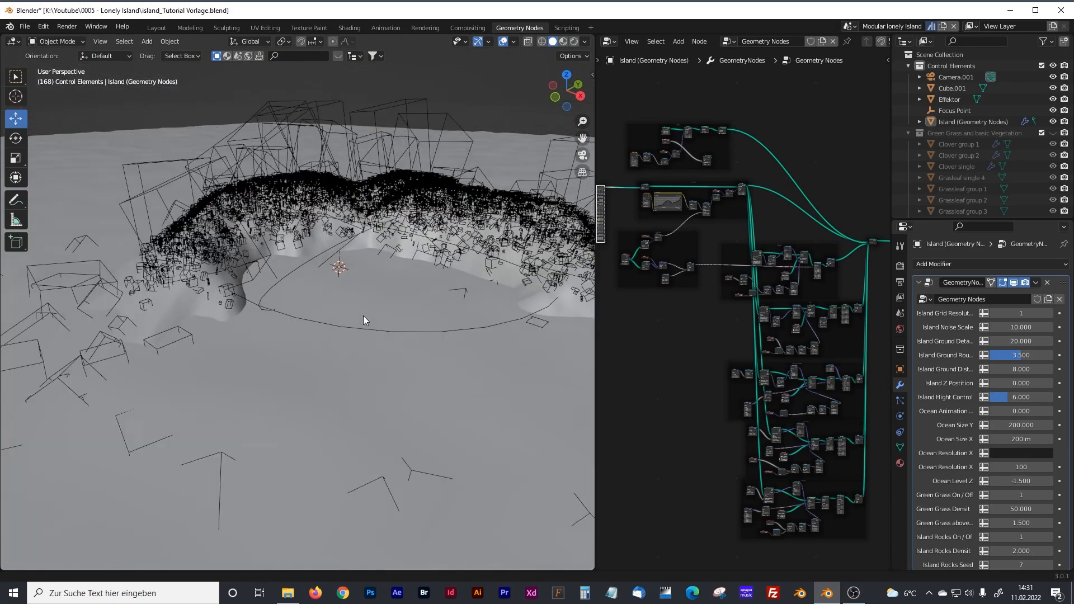
Step: Examine the finished island in camera and front views with wireframe and rendered shading, plus its Geometry Nodes parameters and node network
key("KP_0")
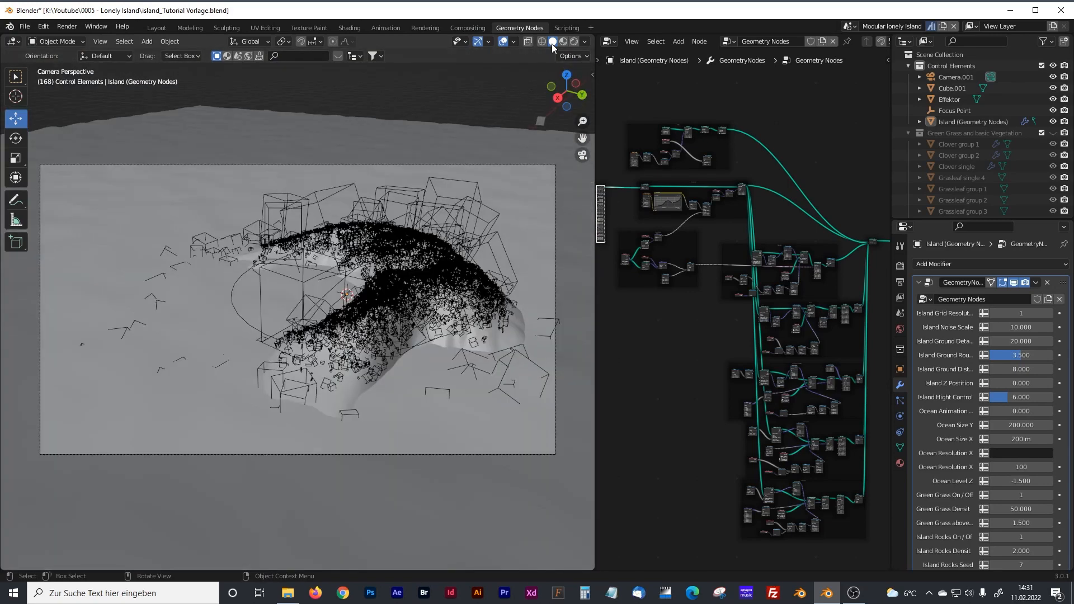
left_click(542, 42)
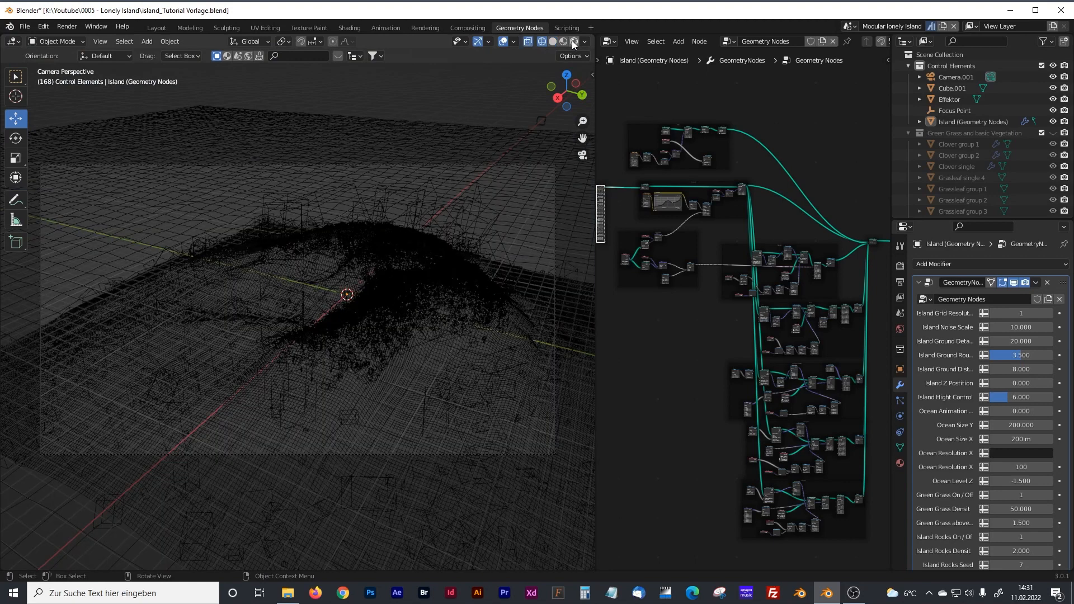
left_click(572, 40)
key("KP_1")
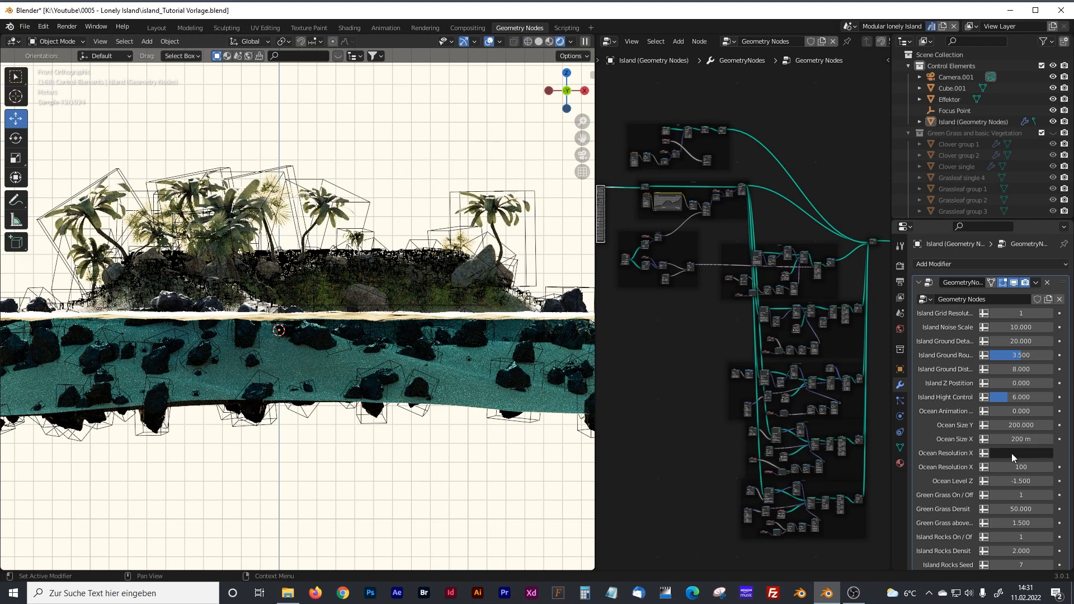
scroll(1024, 447, "down", 6)
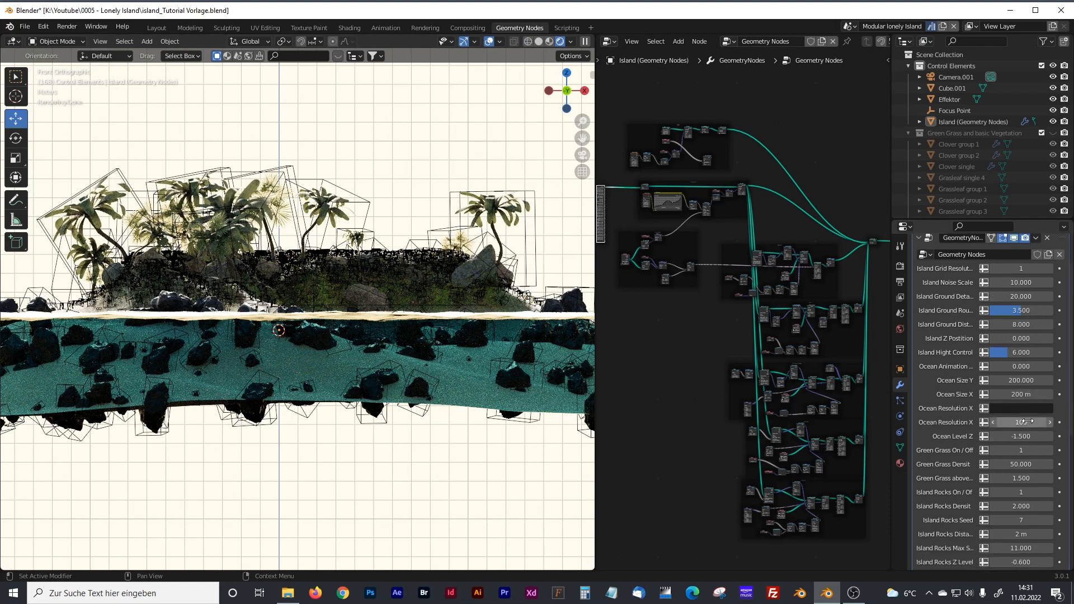
scroll(1029, 427, "down", 7)
scroll(706, 322, "up", 3)
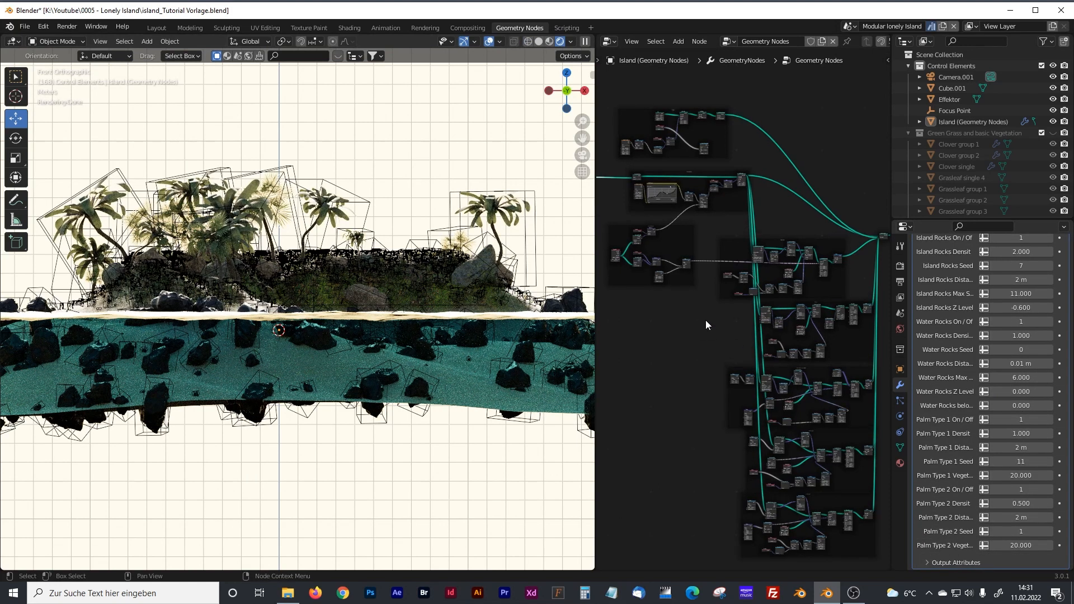
scroll(706, 322, "up", 3)
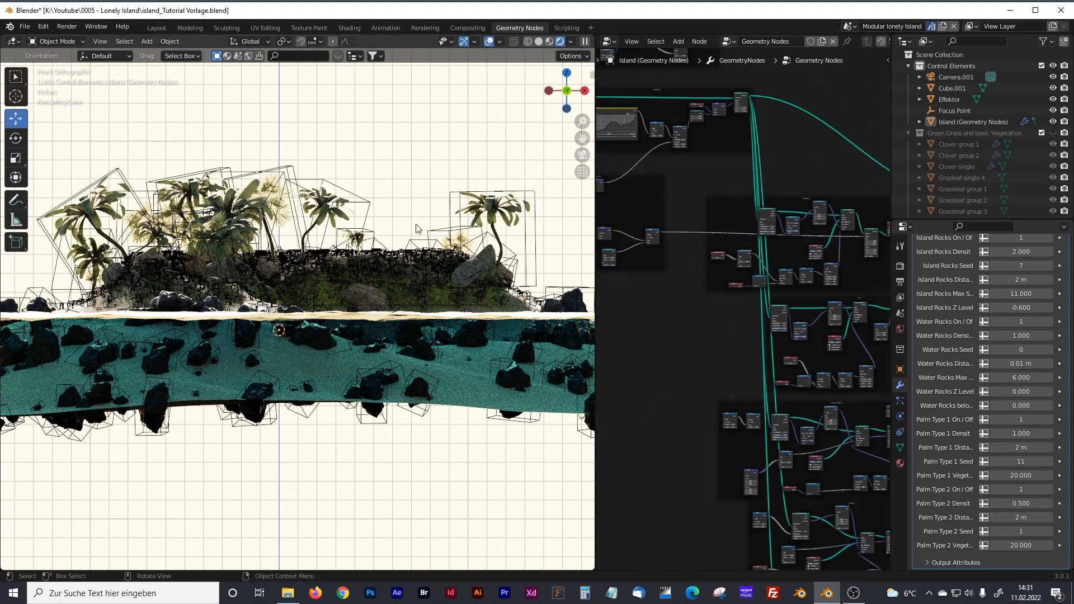
scroll(396, 192, "down", 2)
Step: Move the Effektor object across the island in camera view and scale it
key("KP_0")
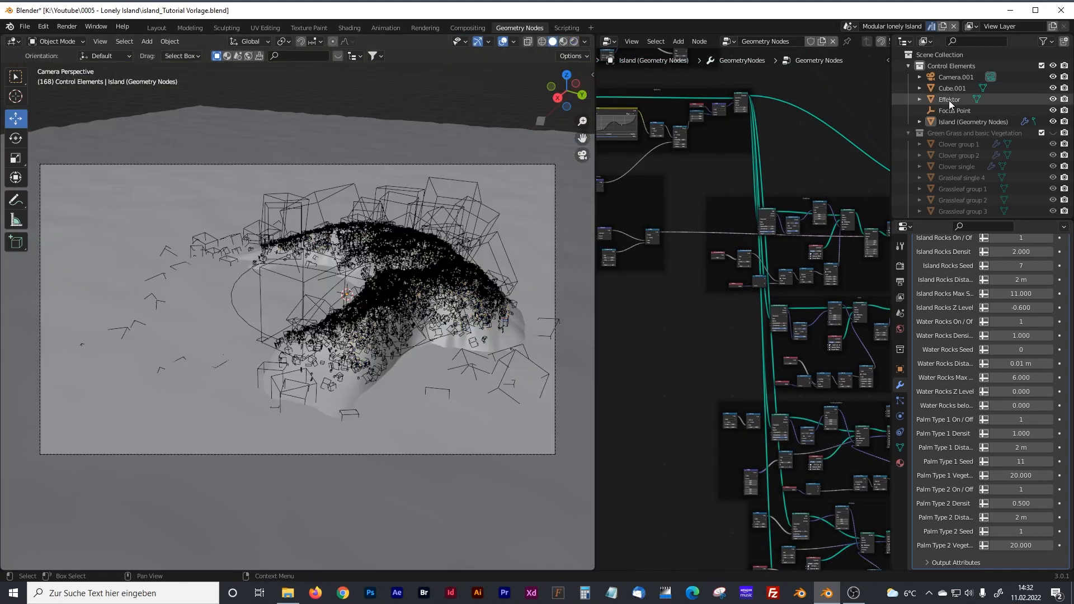
left_click(949, 100)
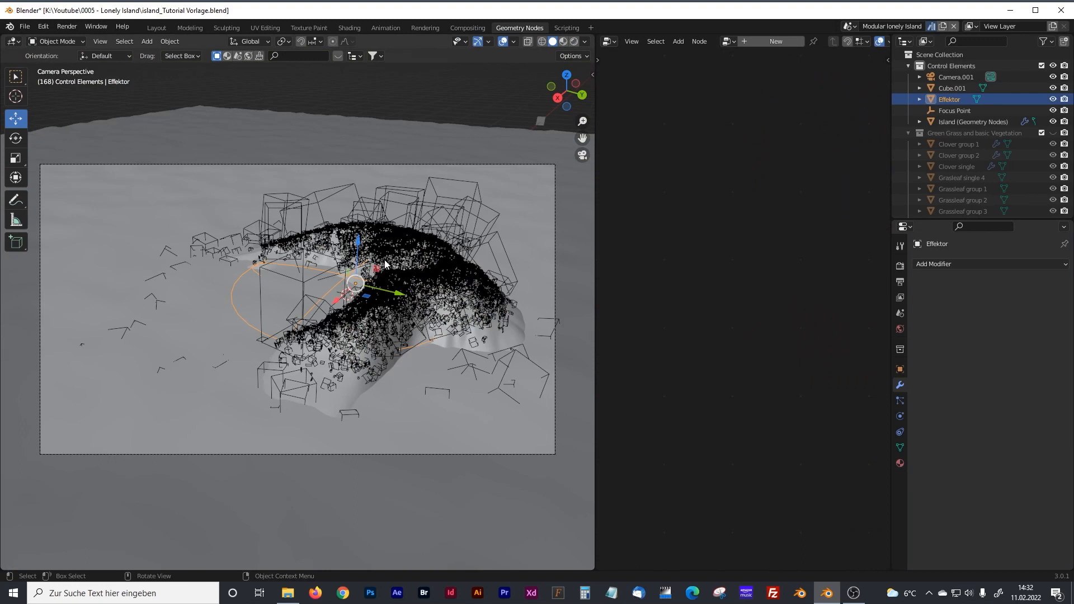
left_click_drag(360, 246, 395, 285)
key("s")
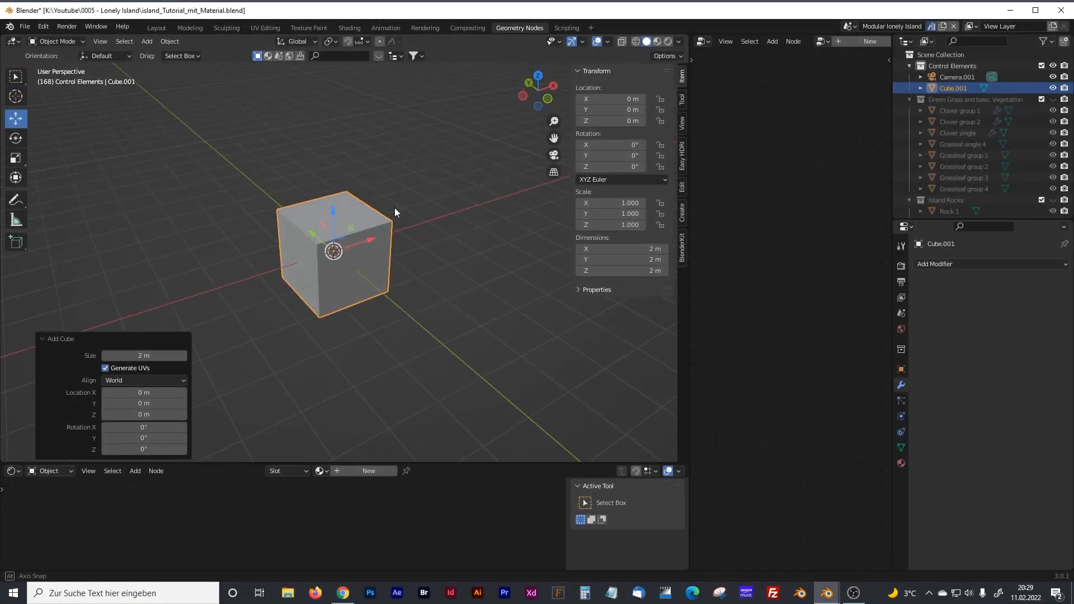
Step: Delete the cube at the scene origin
left_click(394, 179)
left_click(331, 205)
key("x")
left_click(331, 205)
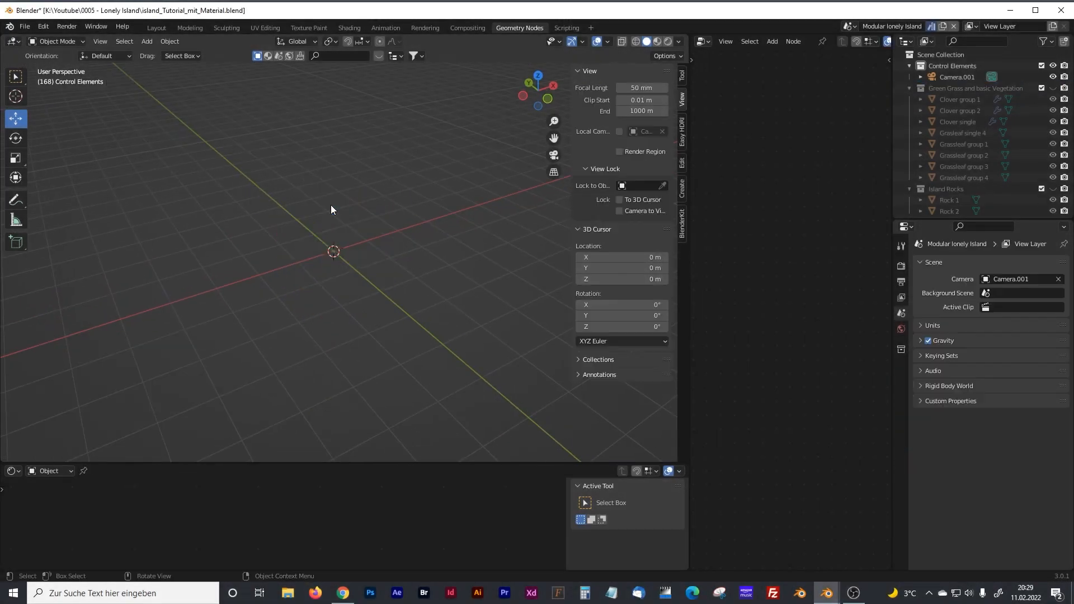
Step: Add a plane mesh at the origin
key("shift+a")
mouse_move(331, 205)
left_click(366, 206)
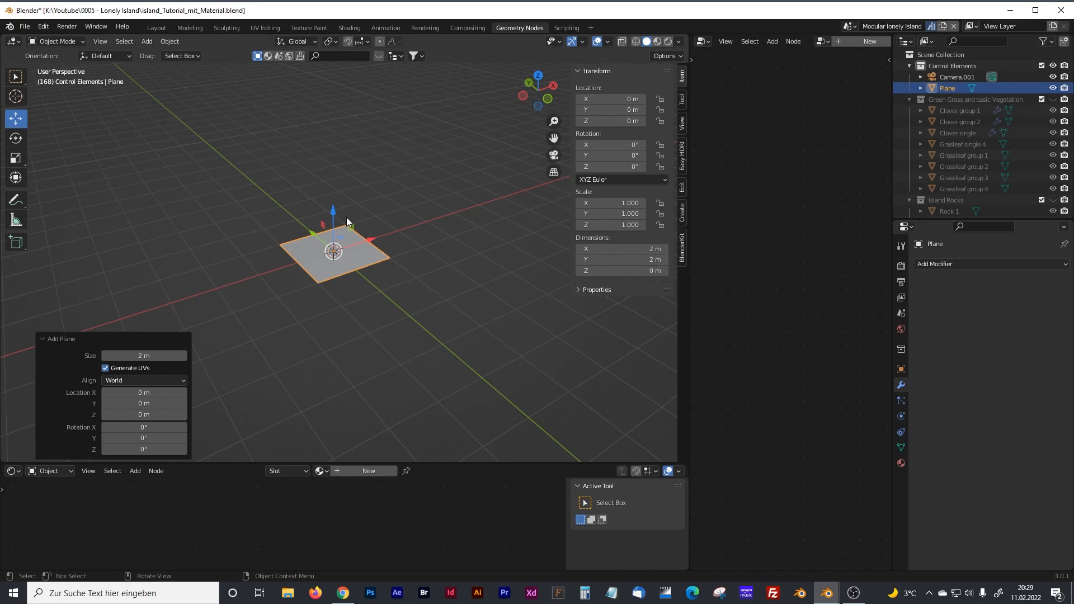
Step: Set the plane's X and Y dimensions to 50 m and apply all of its transforms
left_click(653, 251)
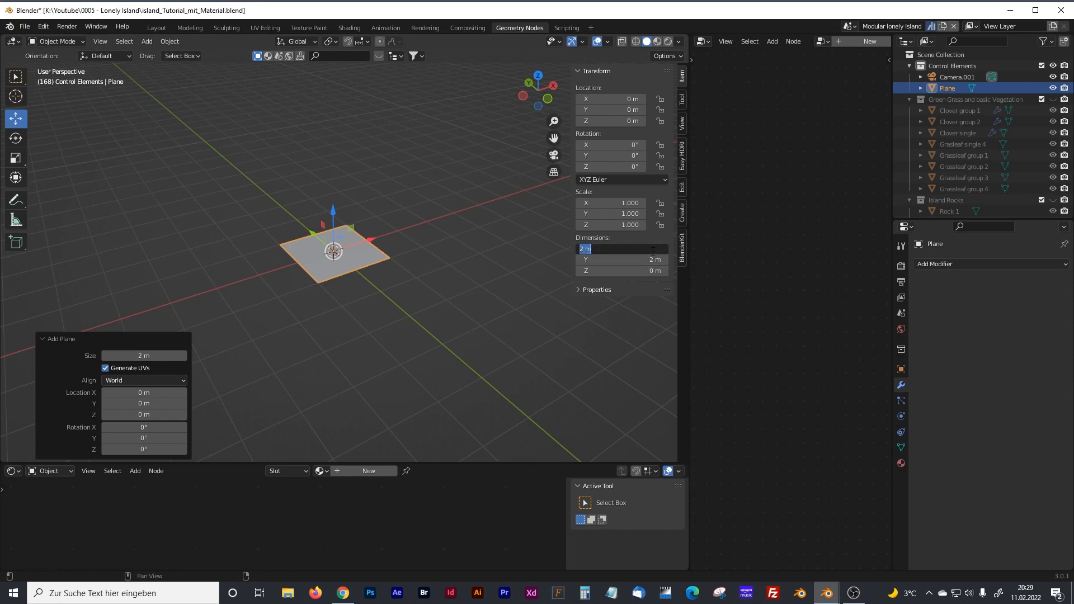
key("Tab")
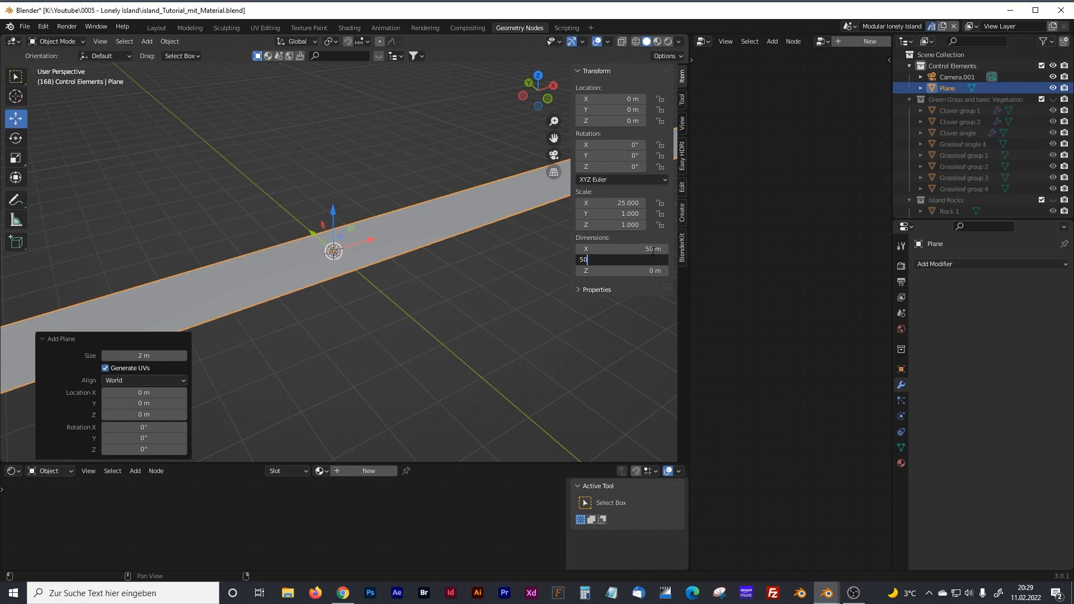
type("50")
key("Return")
scroll(453, 277, "down", 4)
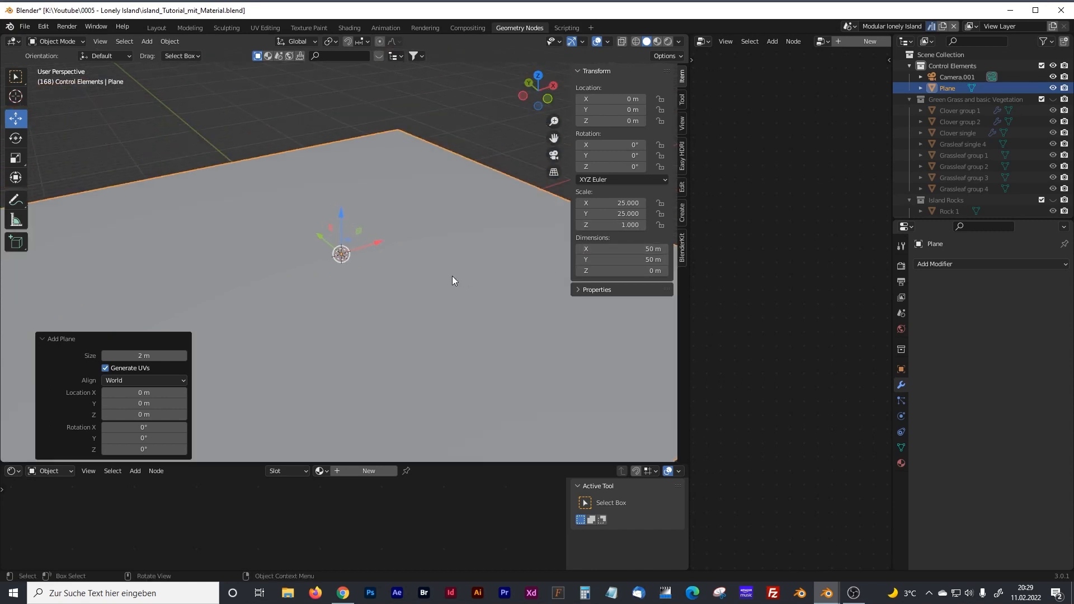
key("ctrl+a")
left_click(420, 276)
scroll(415, 267, "down", 2)
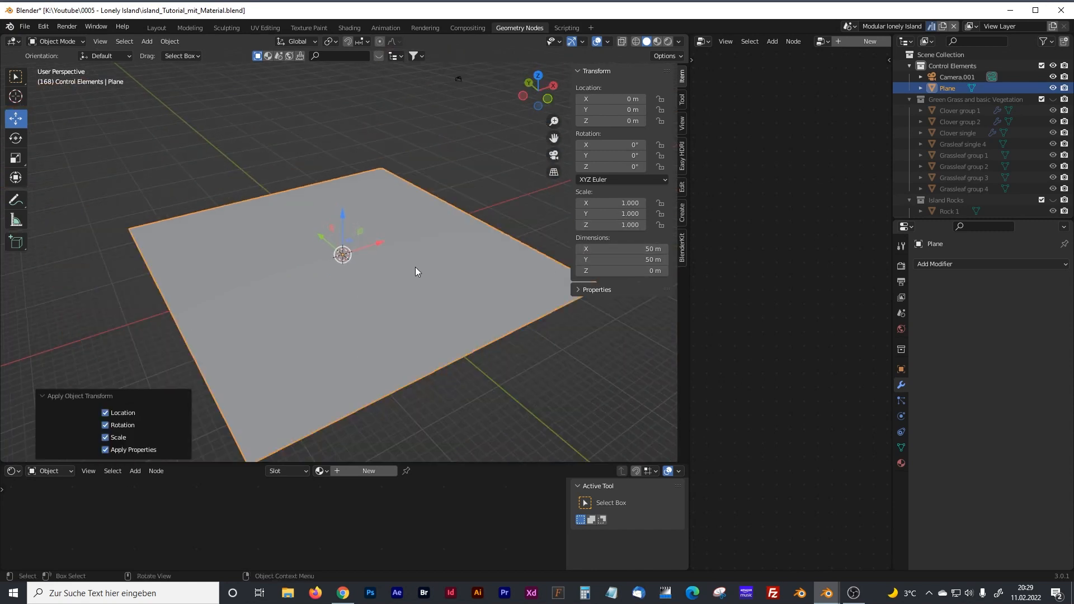
Step: Subdivide the plane's whole mesh repeatedly into a dense vertex grid, using one cut for the final pass
key("Tab")
key("c")
right_click(282, 321)
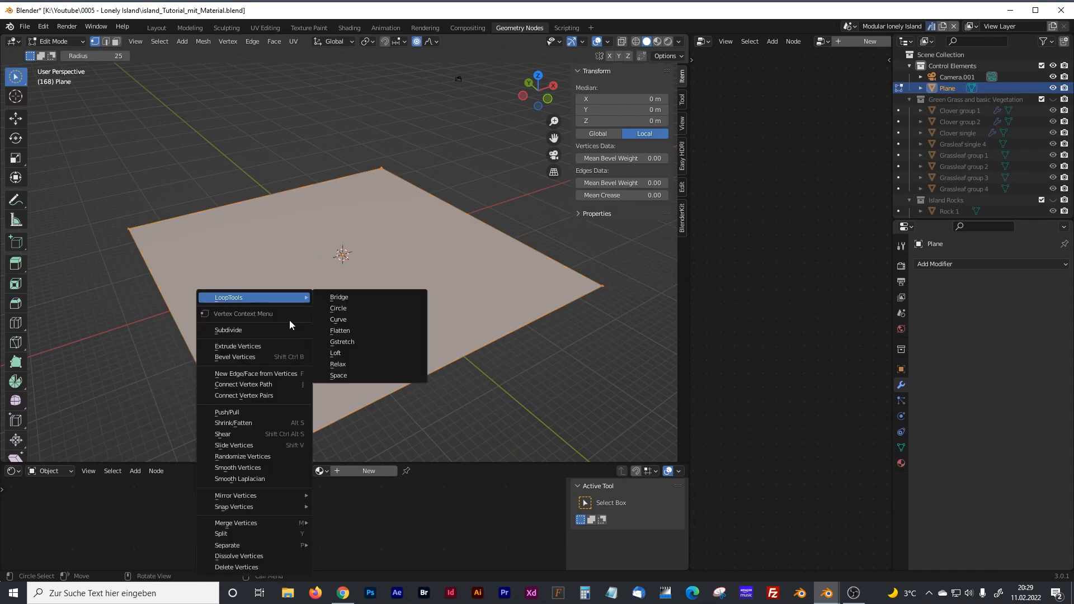
left_click(250, 327)
left_click(147, 376)
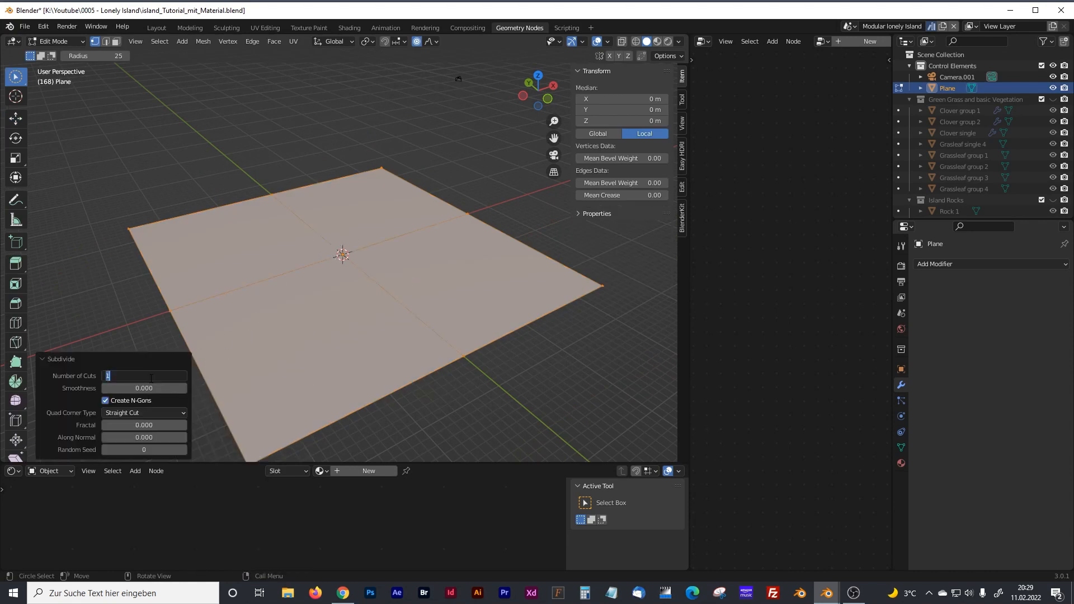
key("Return")
right_click(416, 263)
right_click(303, 200)
key("Escape")
right_click(320, 220)
left_click(320, 220)
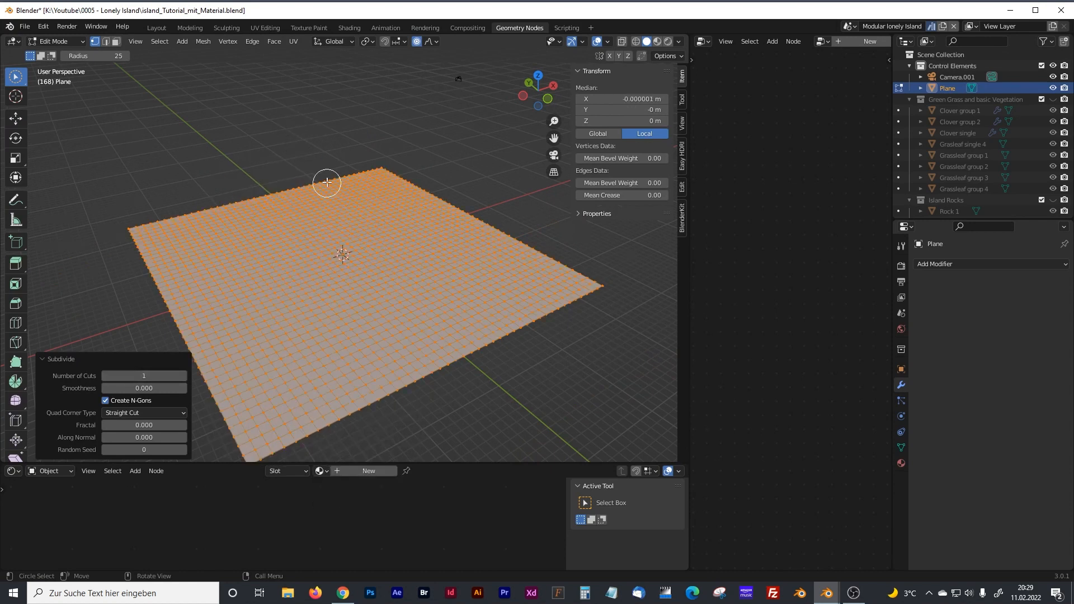
Step: Select a roughly round area of vertices in the middle of the plane from the top view using Select Circle
key("Tab")
key("KP_7")
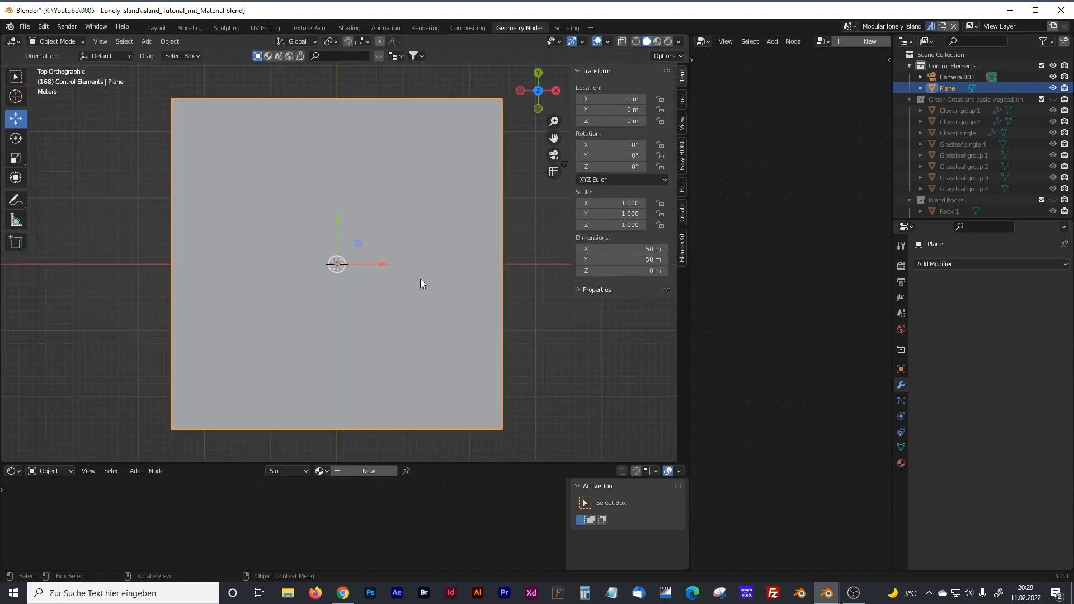
key("Tab")
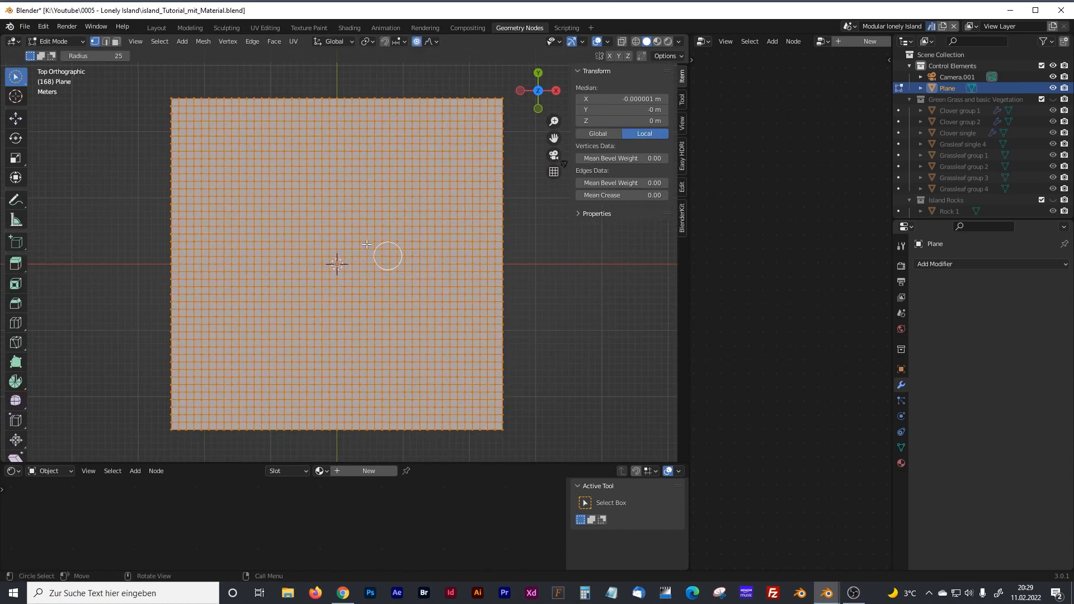
left_click(12, 79)
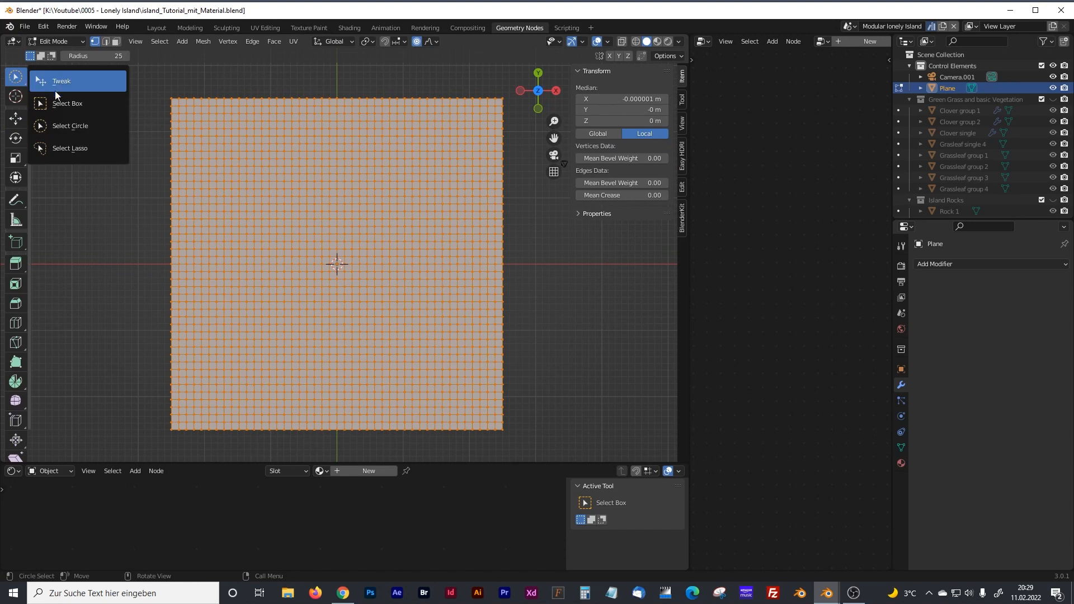
left_click(72, 126)
left_click(318, 187)
left_click_drag(318, 188, 340, 248)
mouse_move(308, 189)
left_mouse_down()
mouse_move(372, 305)
mouse_move(294, 297)
mouse_move(352, 285)
mouse_move(290, 168)
left_mouse_up()
mouse_move(352, 284)
left_mouse_down()
mouse_move(386, 187)
mouse_move(413, 321)
left_mouse_up()
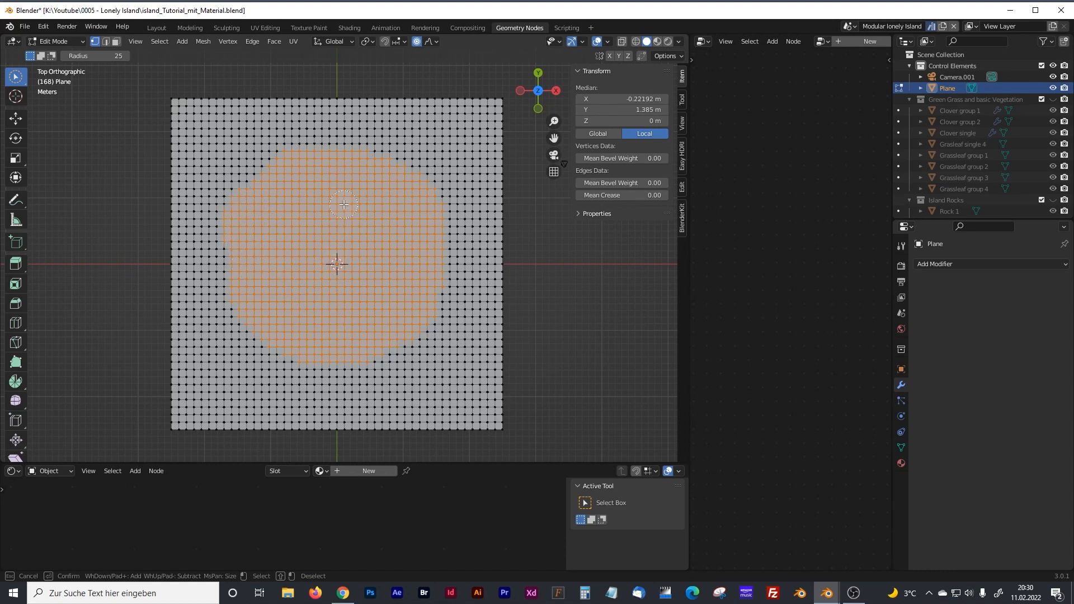
left_click_drag(390, 259, 391, 262)
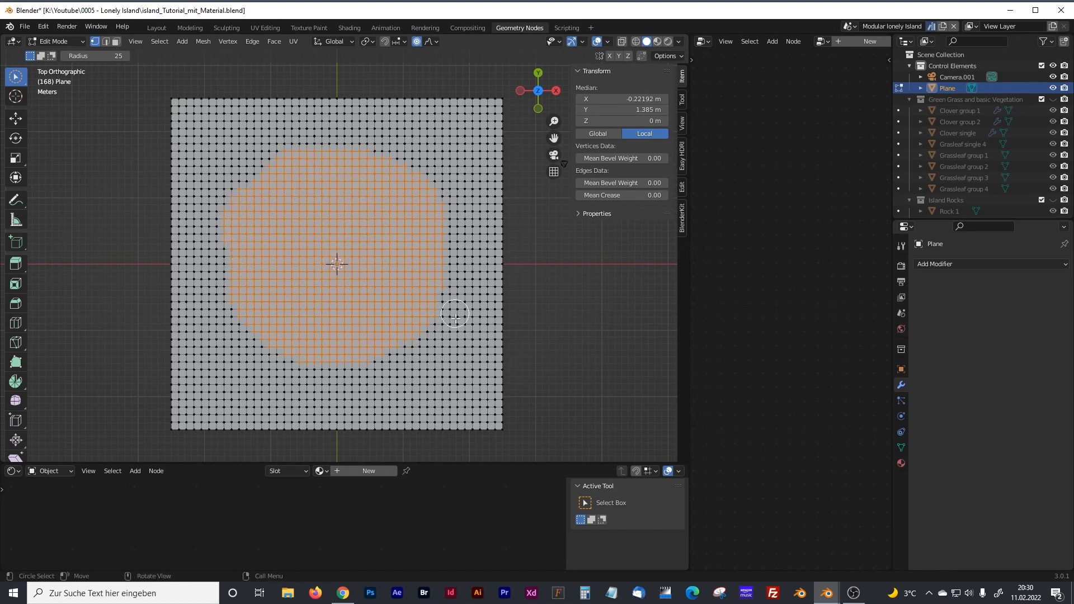
Step: Activate the Move tool and set the proportional editing falloff to Smooth
middle_click_drag(475, 348, 249, 215)
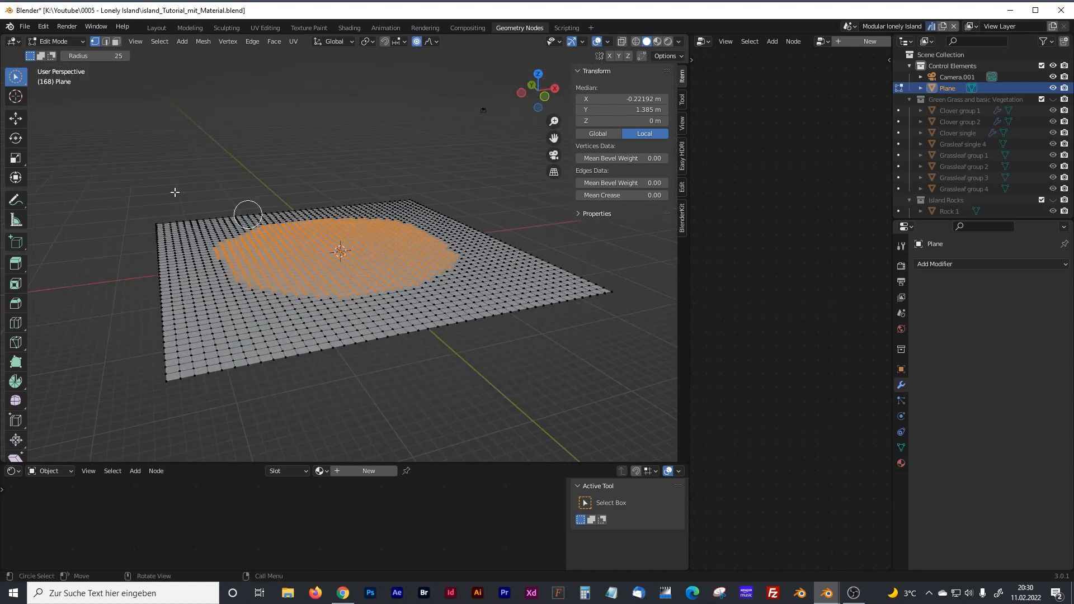
left_click(16, 119)
middle_click_drag(372, 192, 429, 68)
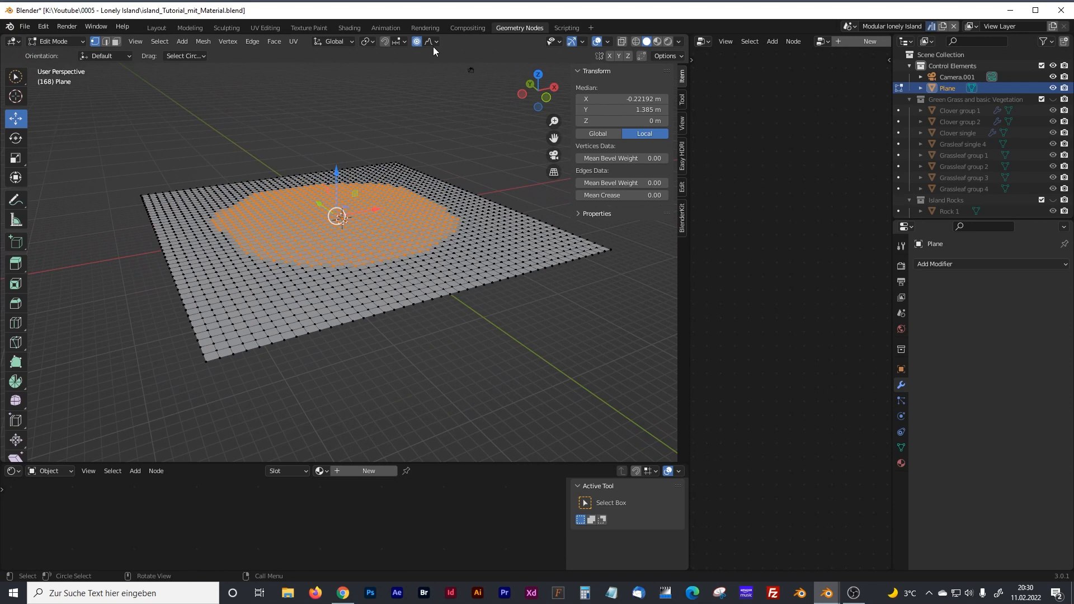
left_click(433, 42)
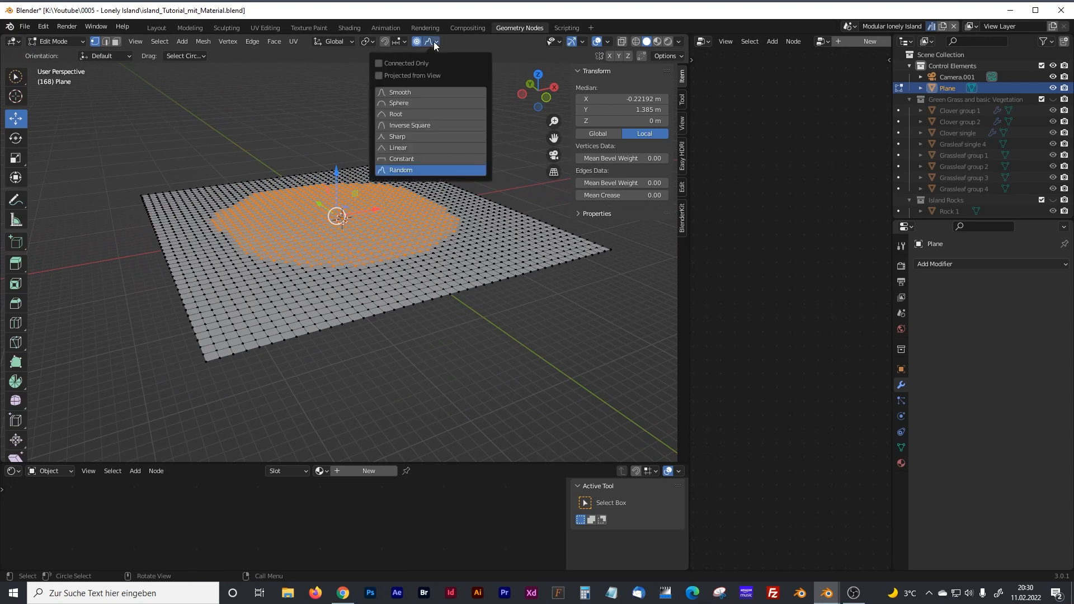
left_click(404, 93)
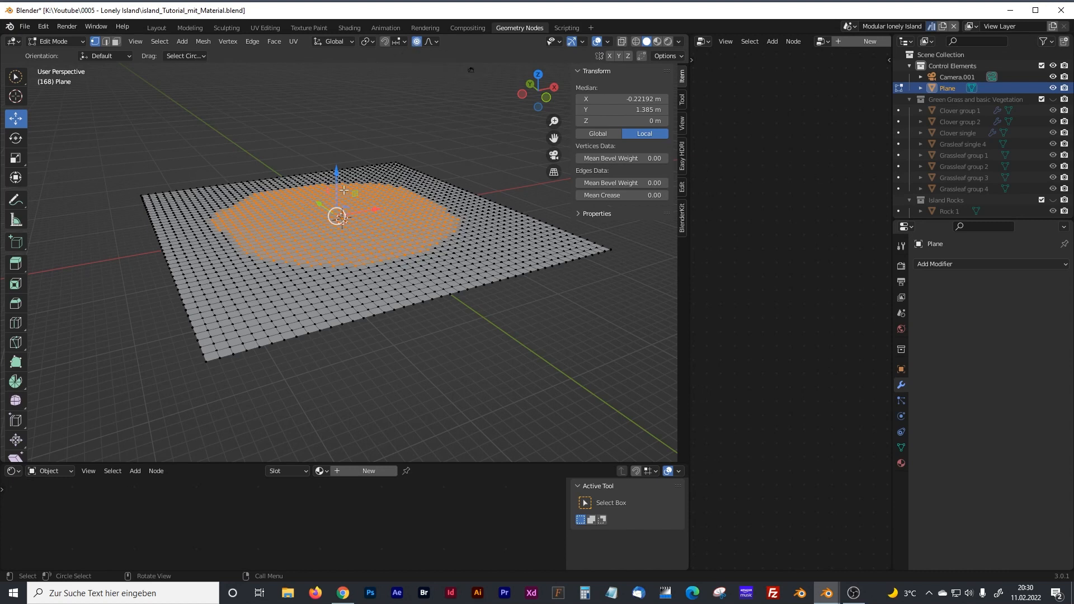
Step: Raise the selected central vertices to about 6.2 m in Z with a proportional size of about 20 m
left_click_drag(336, 173, 337, 170)
scroll(337, 168, "down", 10)
scroll(333, 171, "up", 5)
scroll(336, 171, "up", 6)
scroll(337, 169, "up", 20)
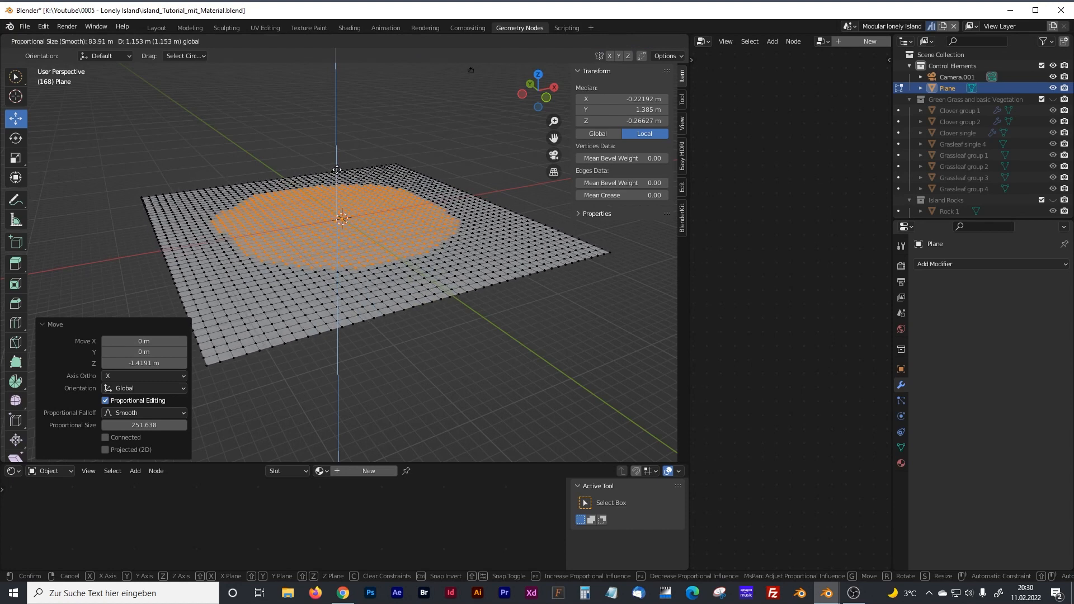
scroll(337, 169, "up", 5)
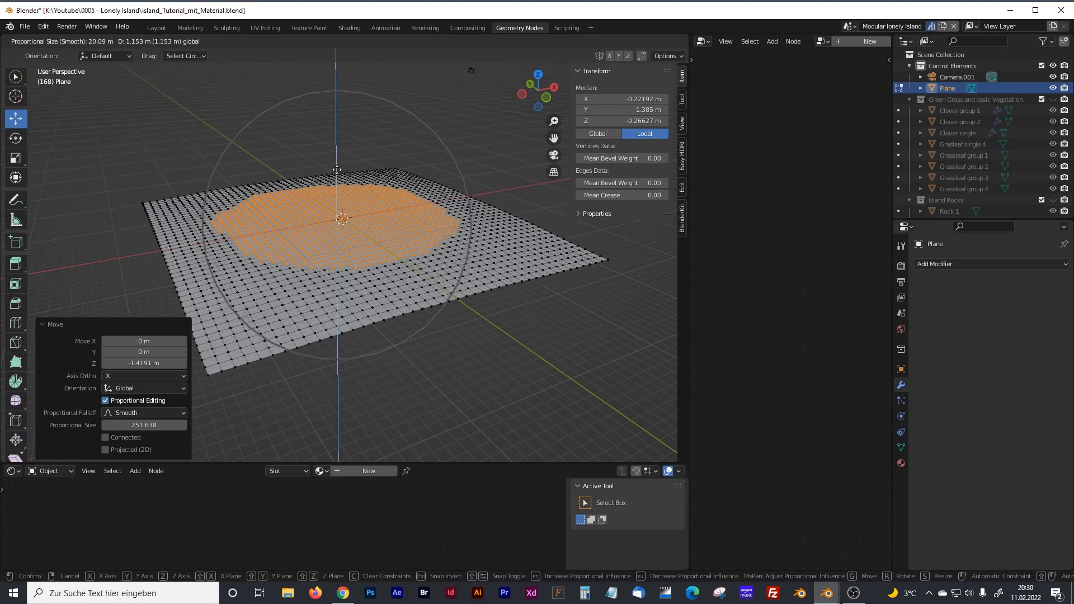
scroll(337, 169, "down", 3)
left_click_drag(337, 170, 330, 125)
middle_click_drag(390, 182, 291, 166)
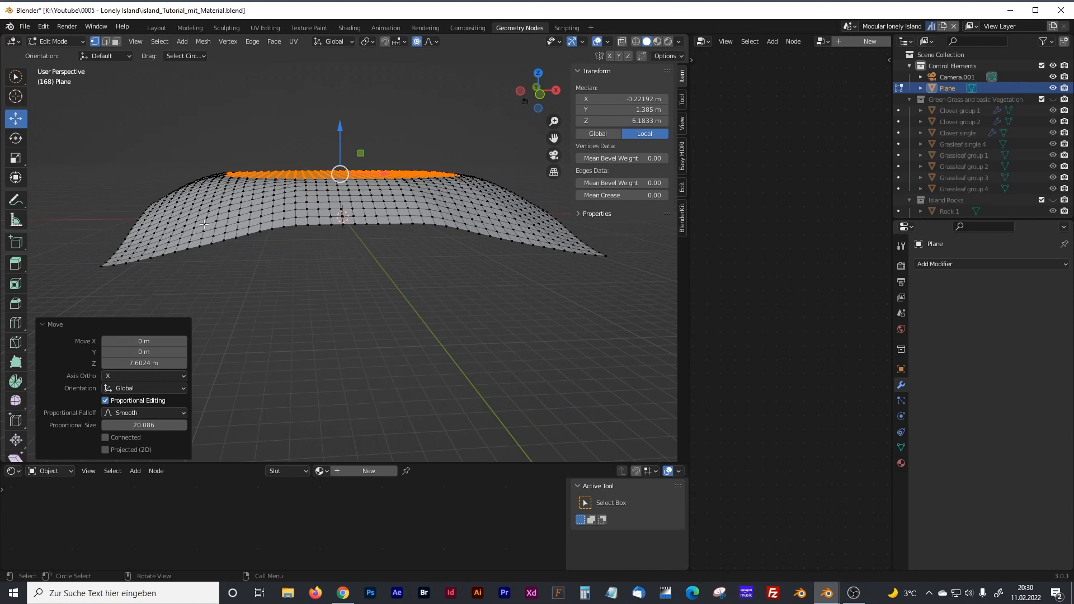
Step: Select three spaced vertices on the plane's Y -25 m edge with Tweak and lower them using a proportional size of about 15 m
left_click(17, 77)
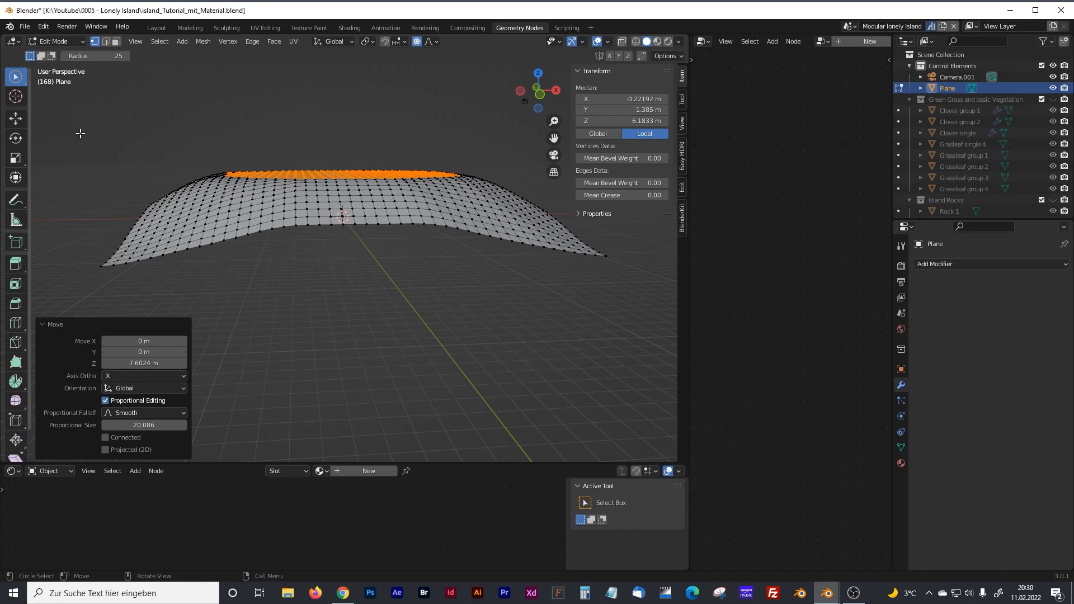
left_click(226, 239)
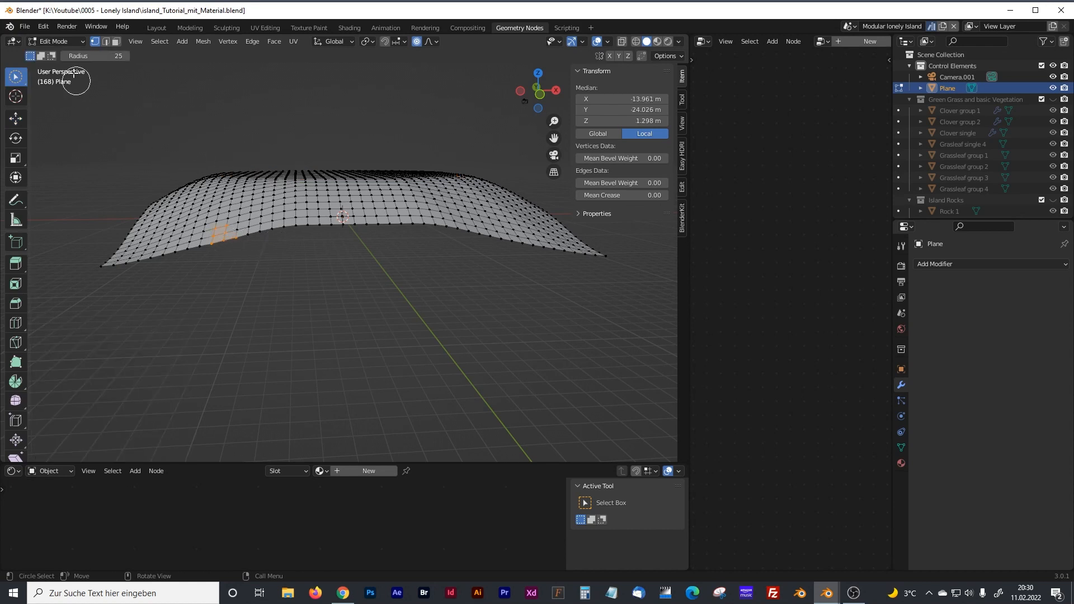
left_click(21, 79)
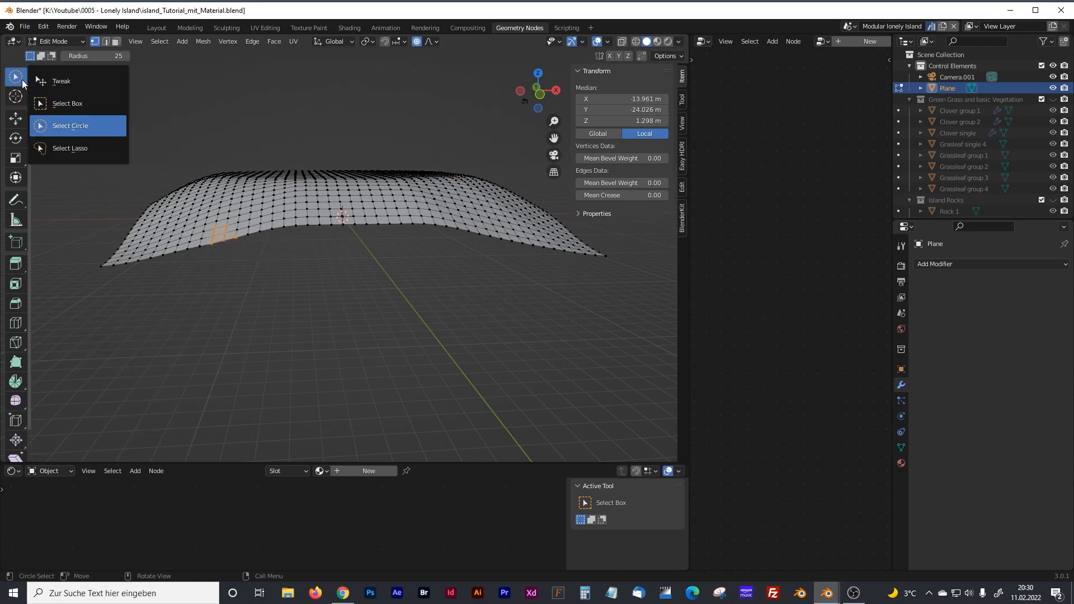
left_click(60, 81)
left_click(224, 238)
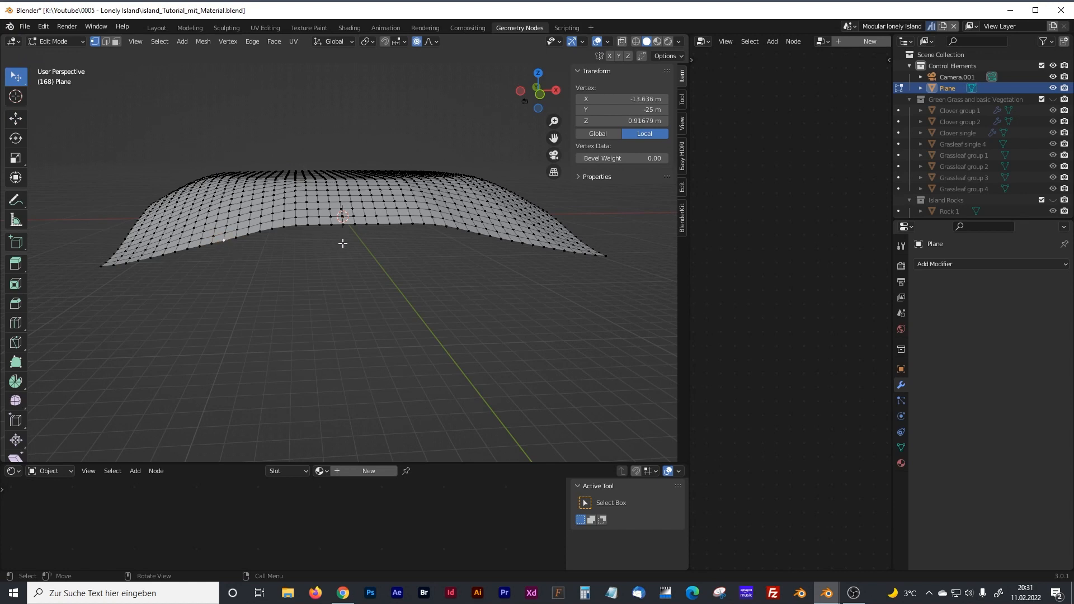
left_click(356, 222, "shift")
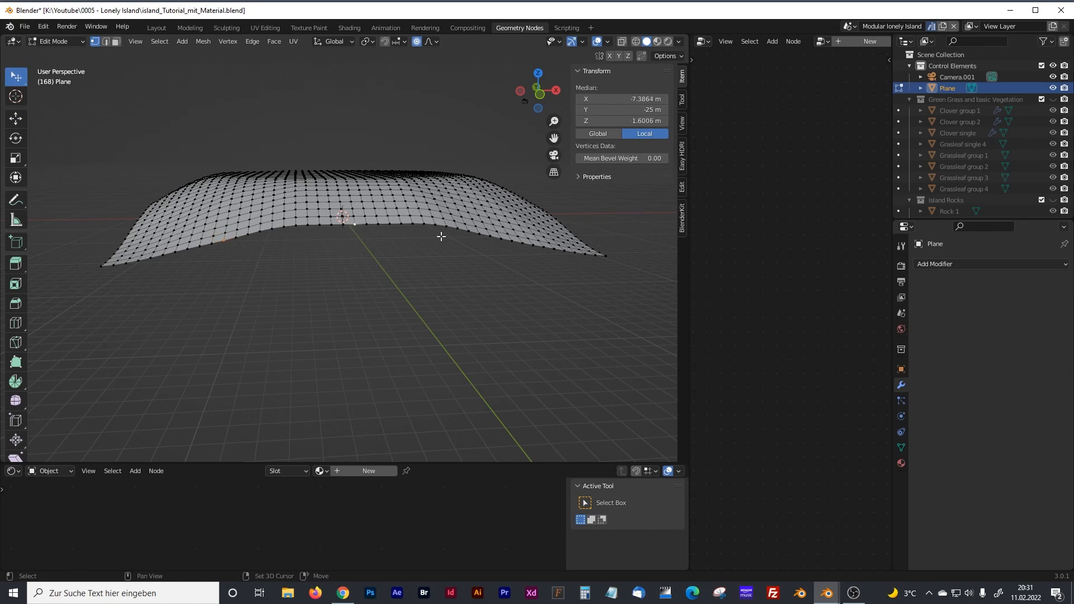
left_click(479, 235, "shift")
middle_click_drag(422, 302, 414, 233)
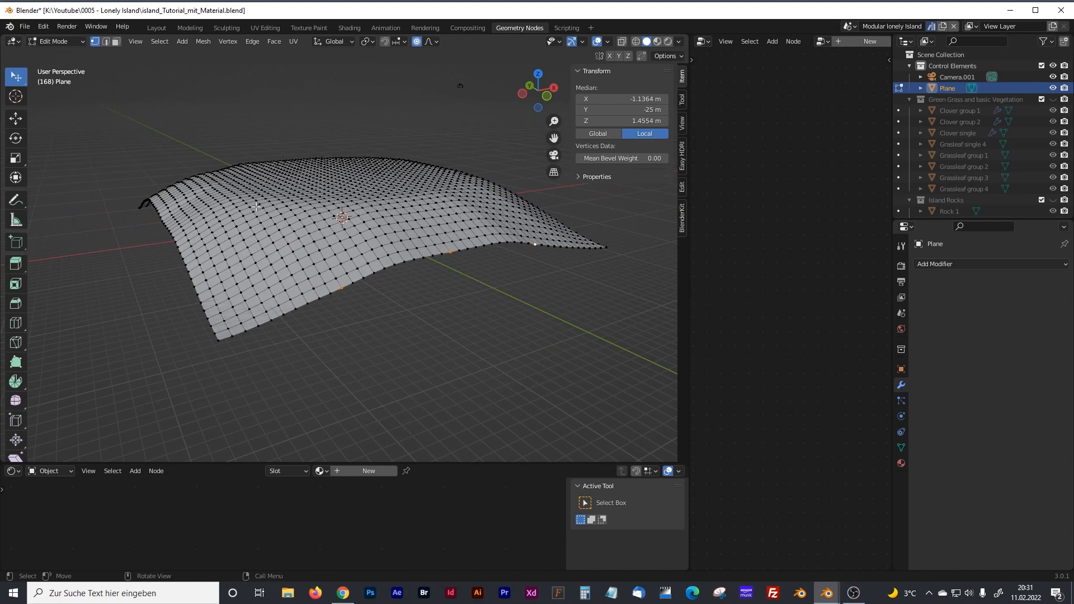
key("shift+space")
key("g")
left_click_drag(453, 220, 447, 255)
scroll(450, 236, "up", 3)
Step: Select three spaced vertices along the X -25 m edge and lower them in Z with a proportional size of about 15 m
middle_click_drag(421, 264, 210, 251)
left_click(208, 249)
left_click(169, 252)
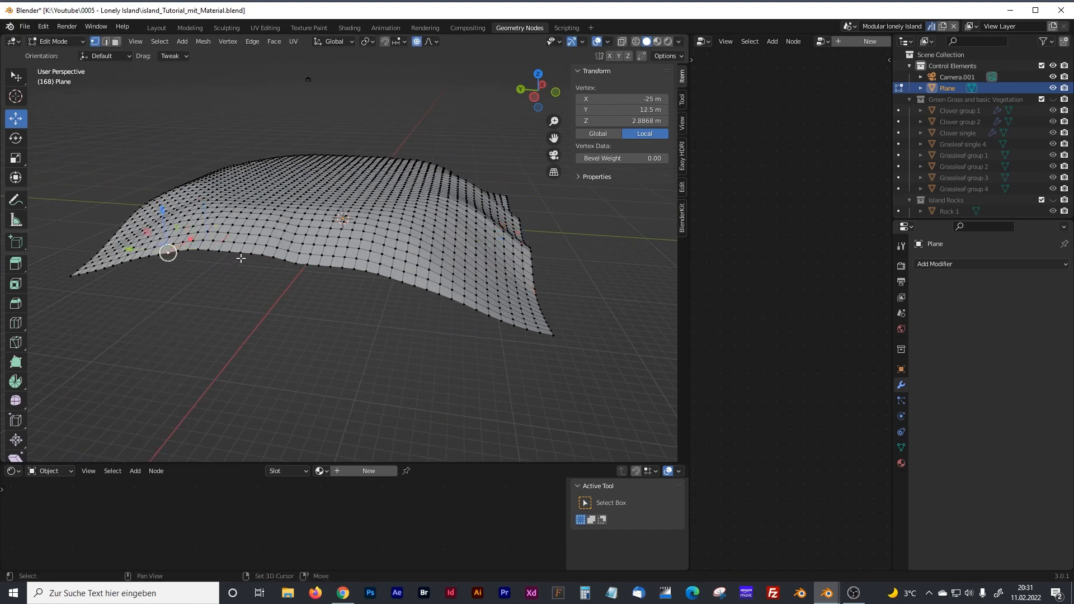
left_click(274, 257, "shift")
left_click(422, 287, "shift")
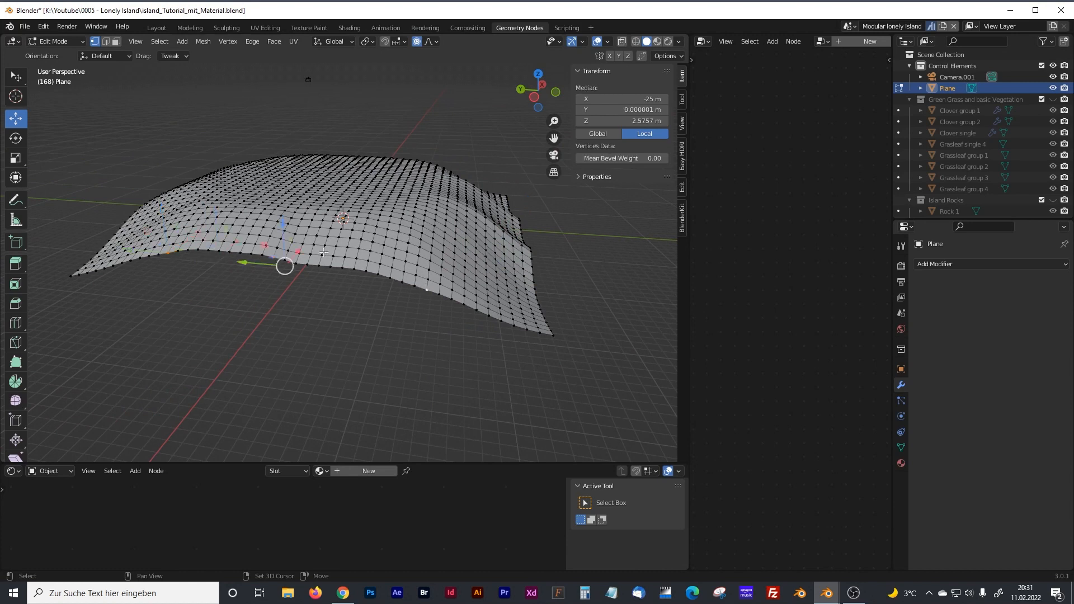
key("g")
key("z")
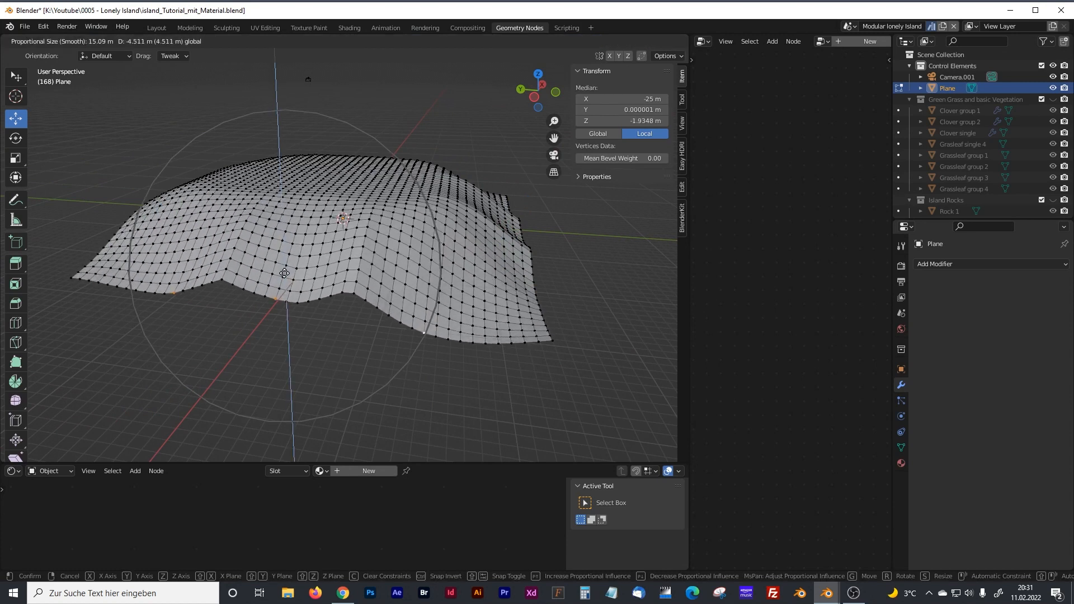
left_click(283, 290)
Step: Select three spaced vertices along the Y 25 m edge and lower them in Z with proportional editing
middle_click_drag(283, 291, 334, 261)
left_click(166, 260)
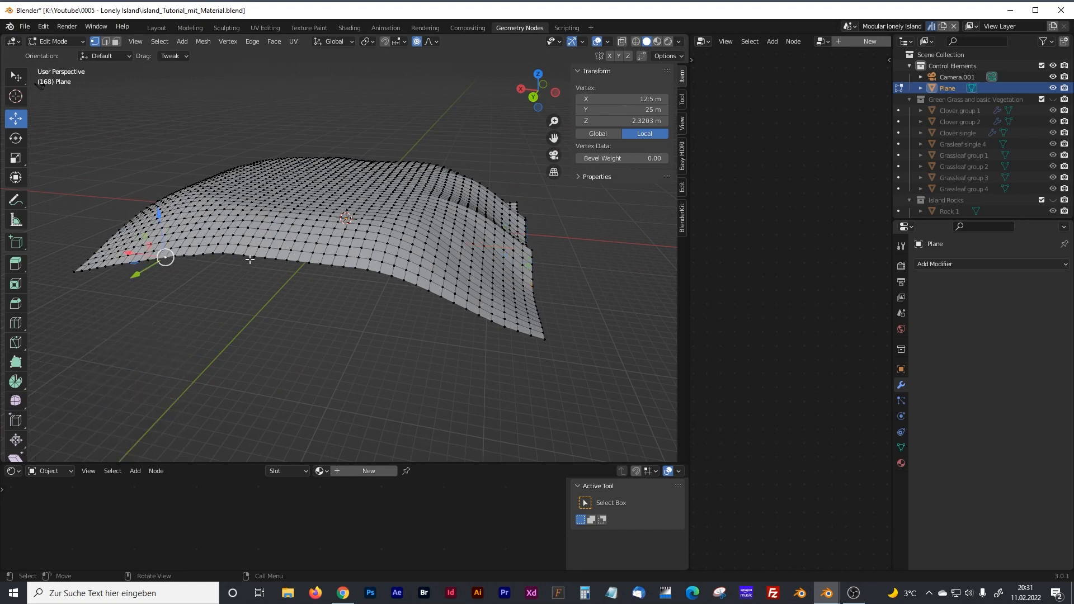
left_click(273, 260, "shift")
left_click(421, 291, "shift")
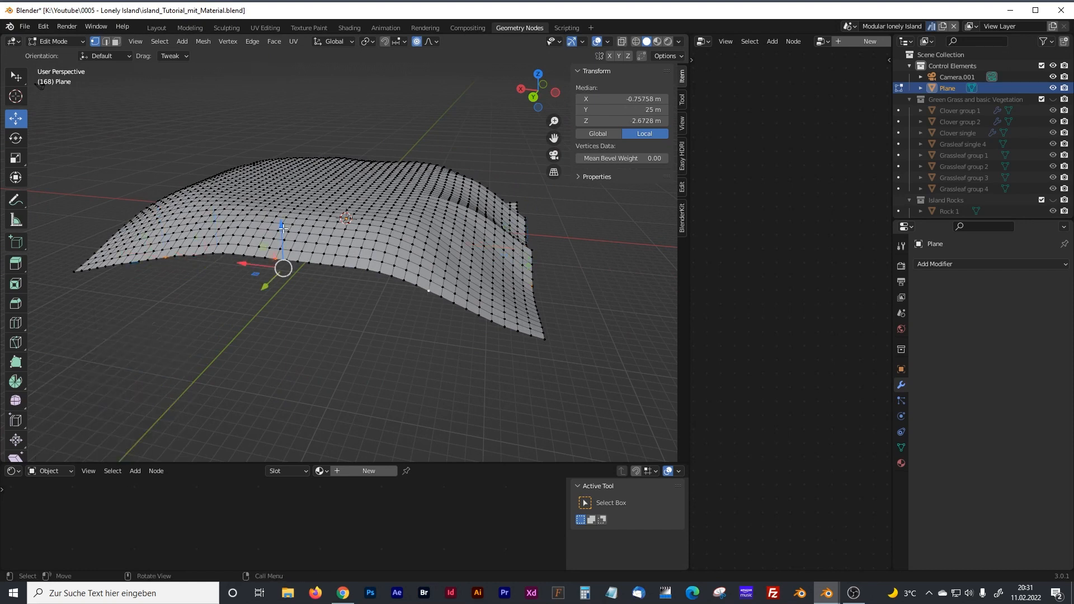
key("g")
key("z")
left_click(280, 280)
Step: Lower spaced vertices along the X 25 m edge to a median Z of about -2.1 m with proportional editing, and return to Object Mode
middle_click_drag(243, 255, 327, 246)
left_click(168, 231)
left_click(247, 240, "ctrl")
key("g")
key("z")
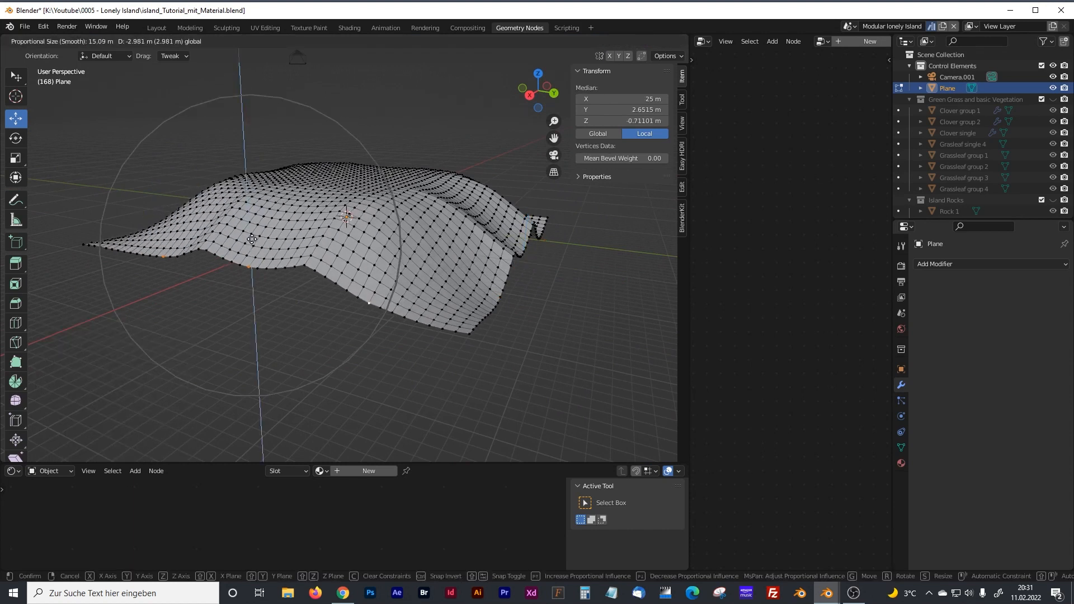
left_click(253, 246)
key("Tab")
Step: Examine the shaped island terrain from several sides, checking its bumps, edges and vertex grid
middle_click_drag(384, 277, 319, 273)
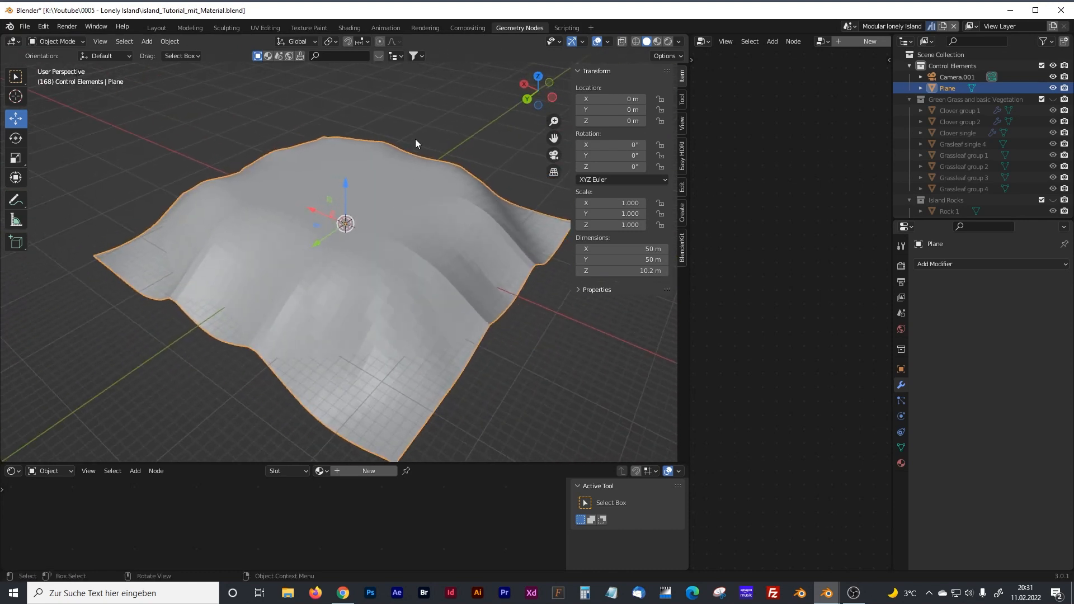
mouse_move(436, 217)
middle_mouse_down()
mouse_move(364, 196)
mouse_move(398, 253)
mouse_move(451, 223)
middle_mouse_up()
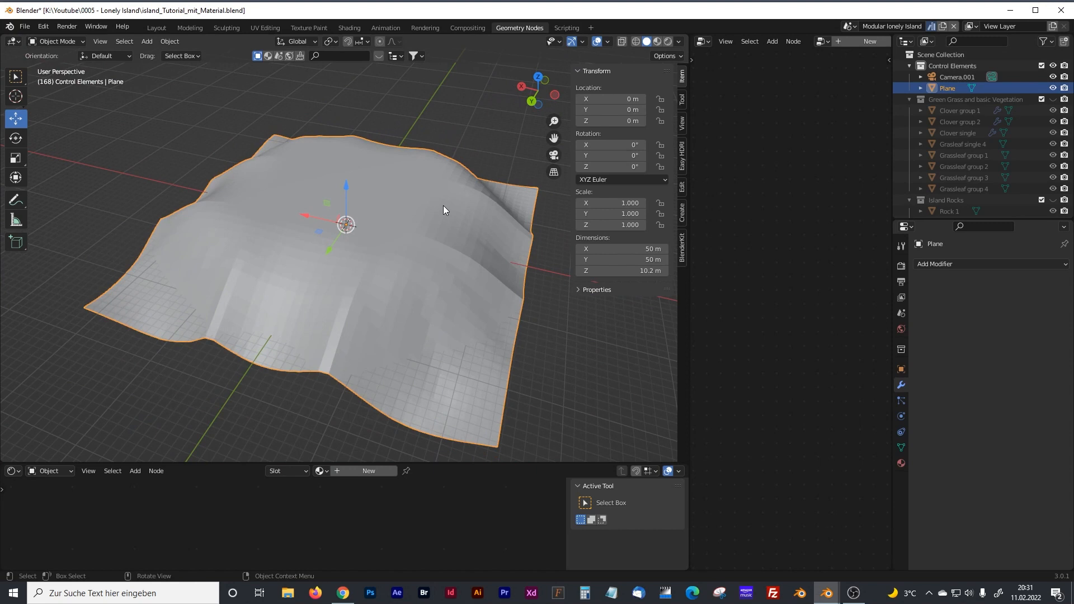
middle_click_drag(437, 213, 405, 210)
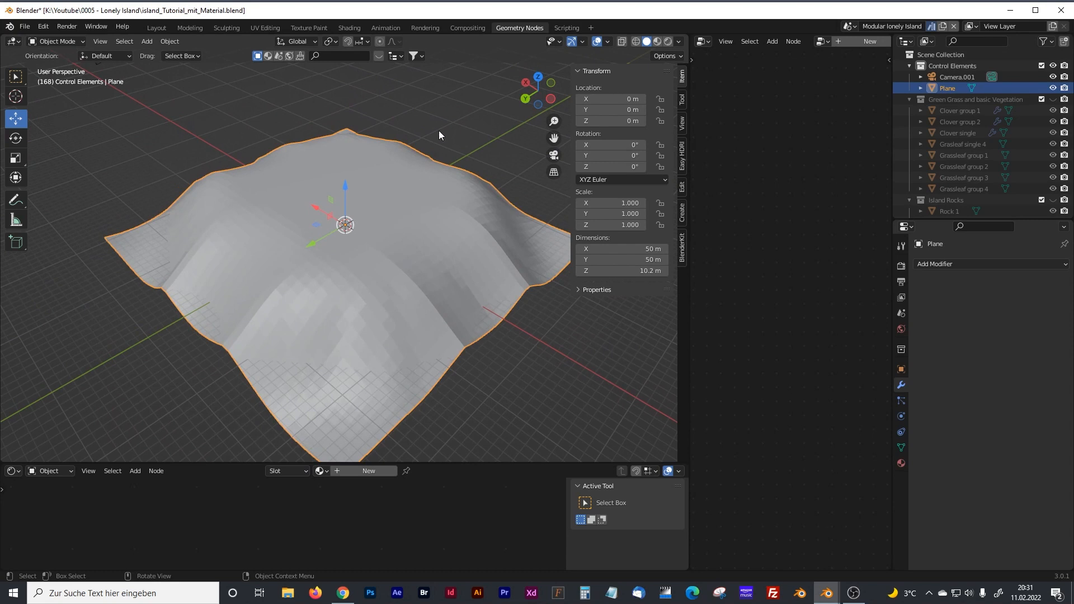
left_click(256, 127)
middle_click_drag(351, 213, 339, 234)
left_click(400, 260)
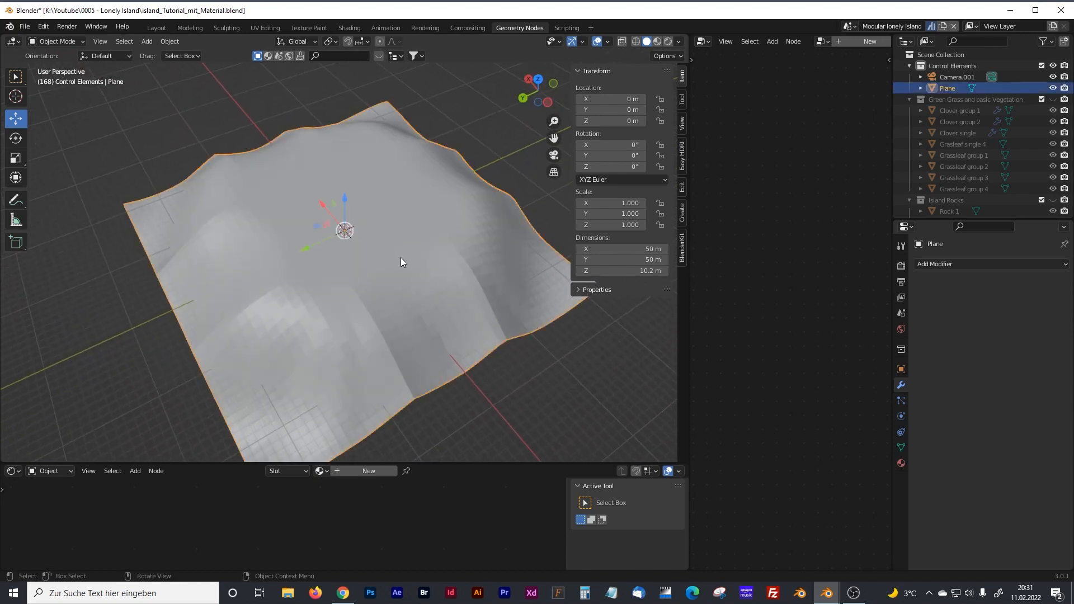
middle_click_drag(429, 235, 399, 227)
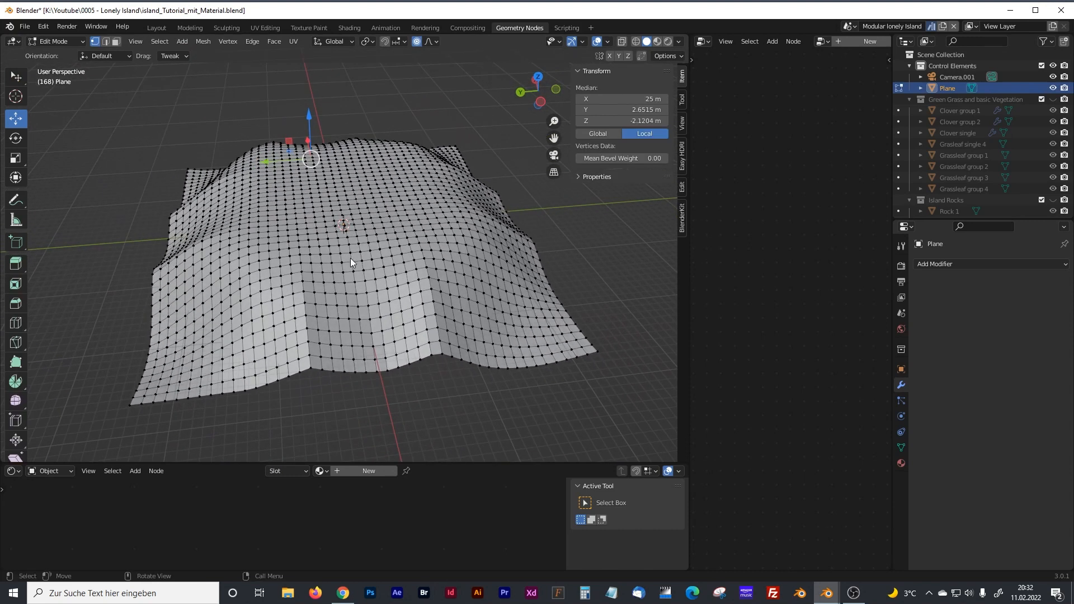
key("Tab")
middle_click_drag(354, 269, 376, 256)
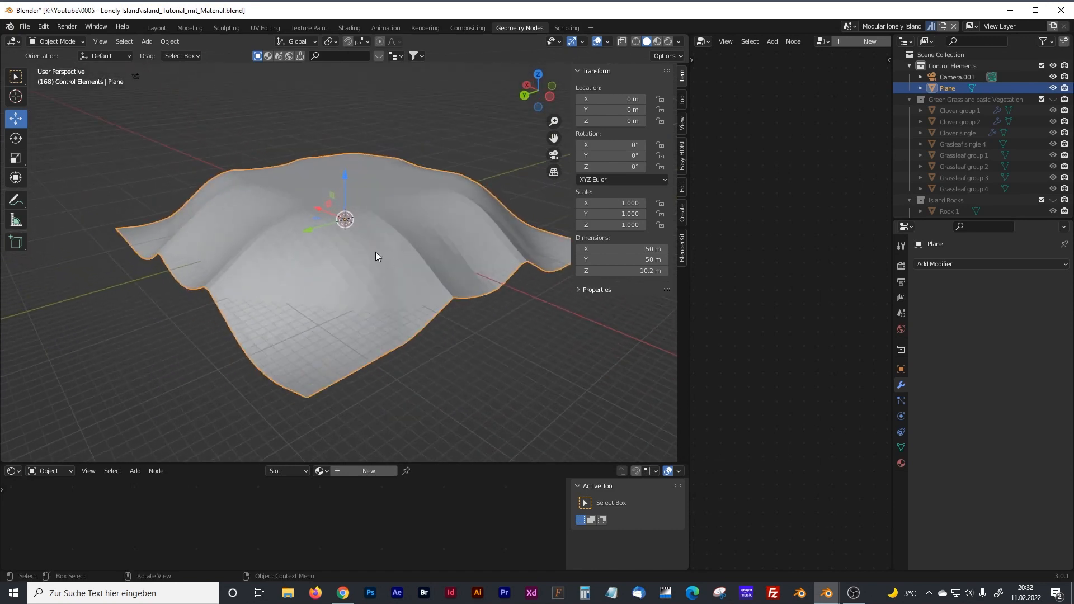
left_click(399, 139)
left_click(393, 174)
left_click(414, 130)
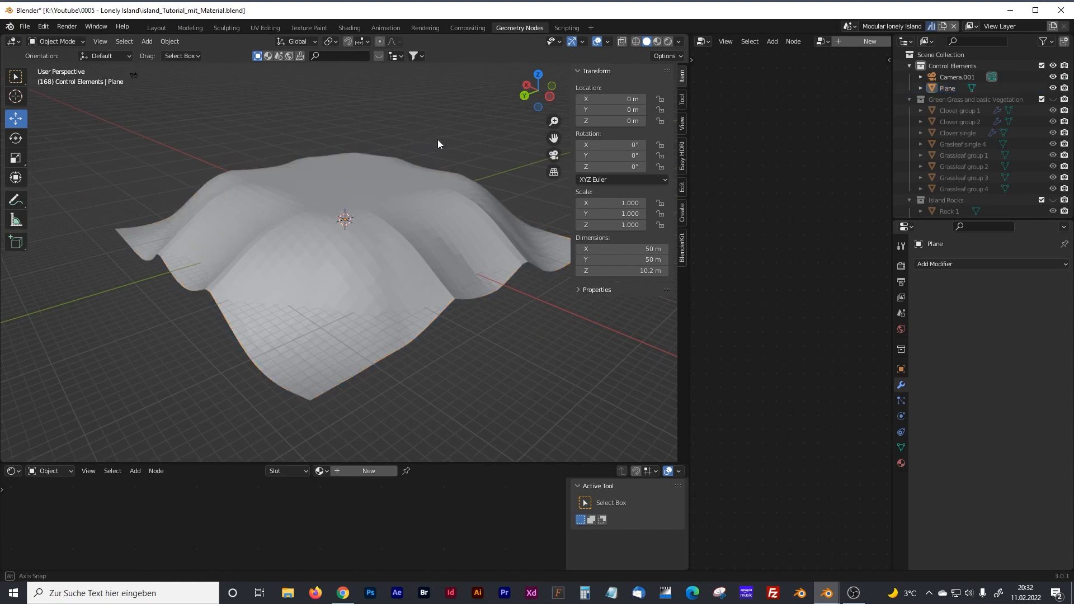
Step: Select the terrain plane, widen the geometry node editor and create a new geometry node tree for the plane
left_click(391, 179)
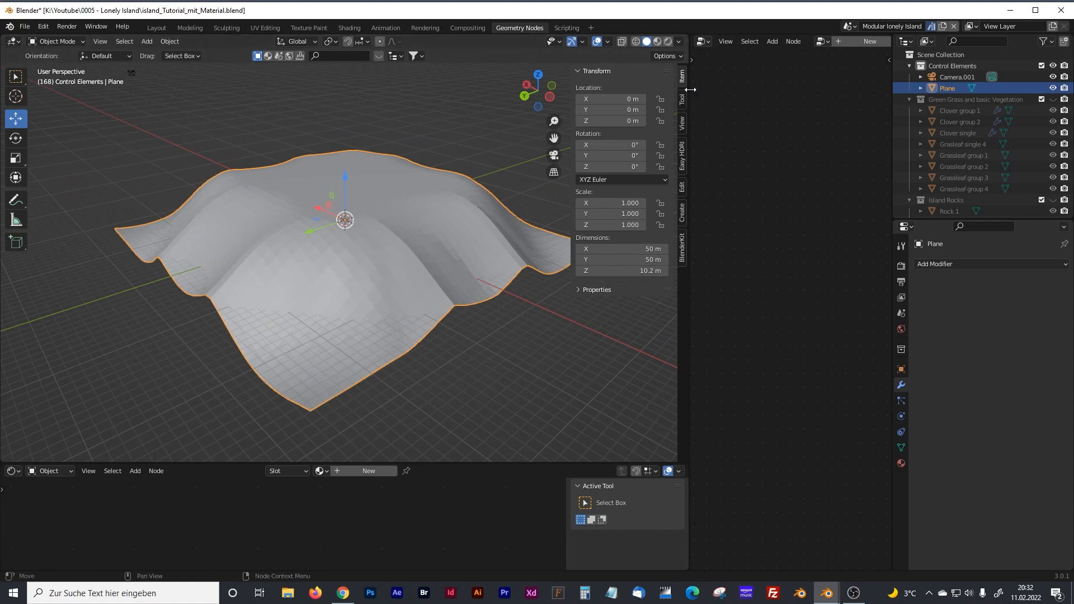
left_click_drag(690, 96, 291, 96)
left_click(569, 45)
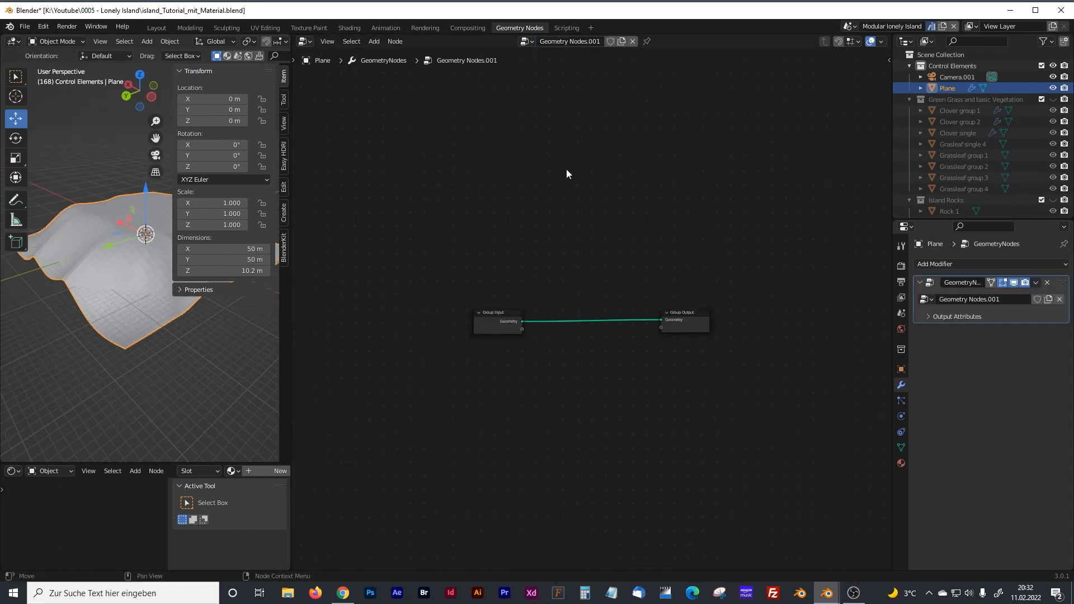
Step: Cut and reconnect the geometry link between Group Input and Group Output, and space the two nodes further apart
right_click_drag(576, 280, 573, 337, "ctrl")
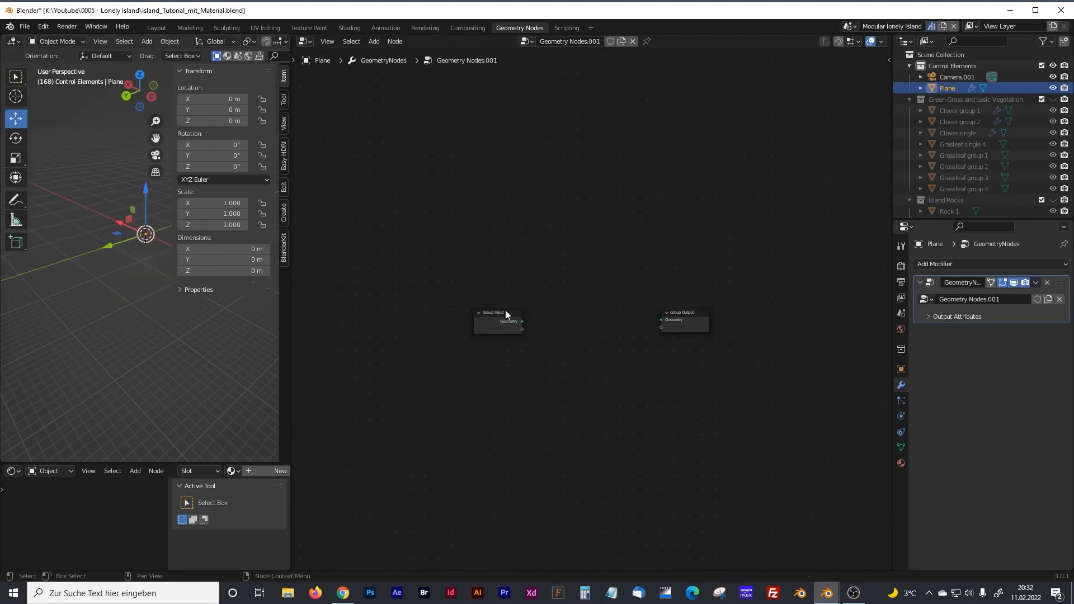
left_click_drag(507, 313, 660, 322)
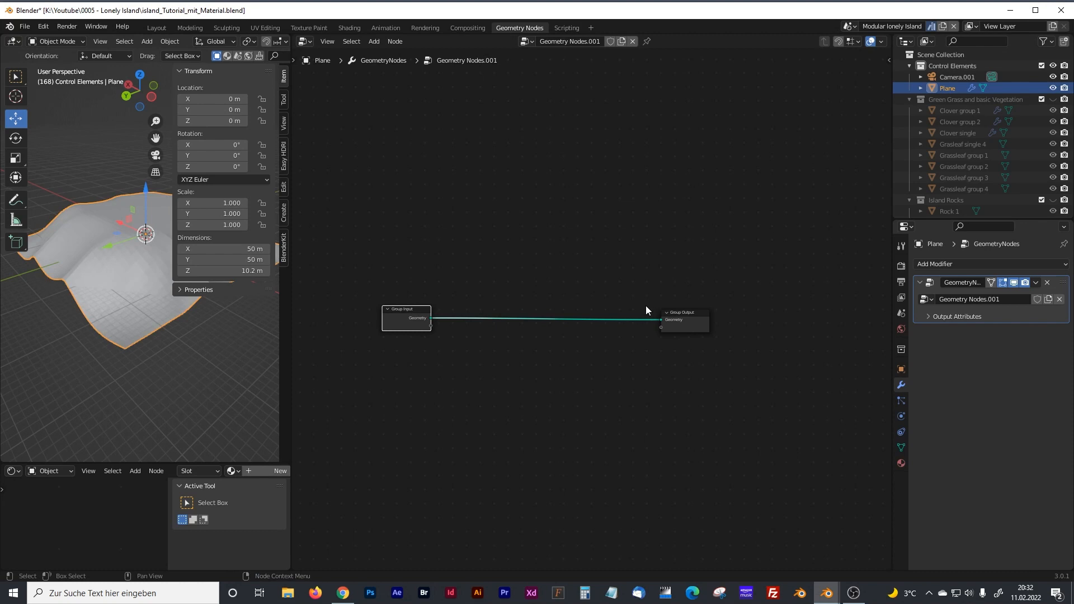
left_click_drag(680, 313, 763, 312)
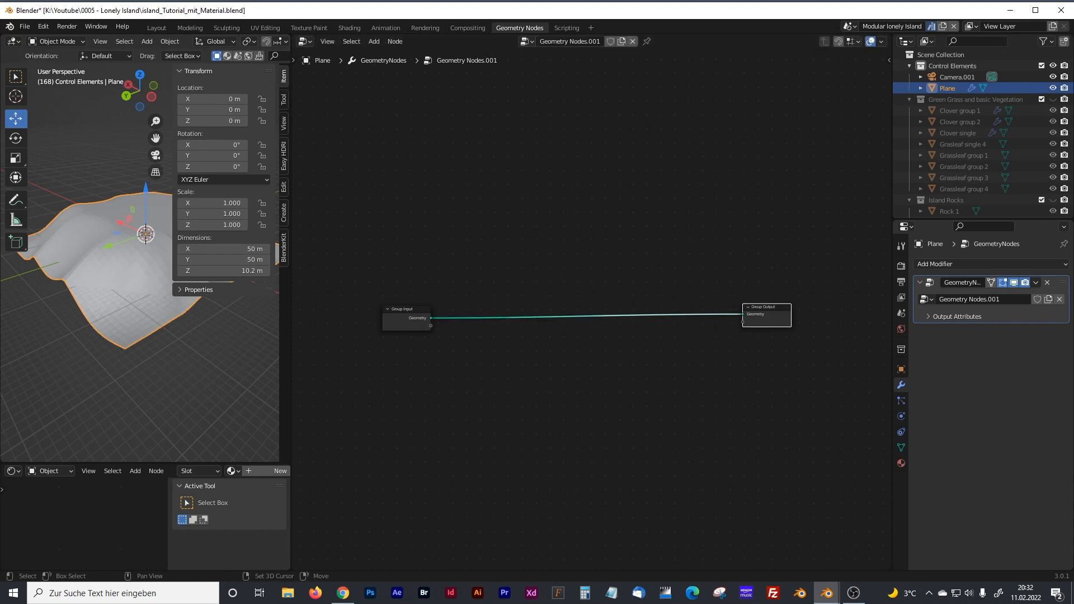
Step: Add a Subdivide Mesh node on the link between Group Input and Group Output
left_click(522, 271)
key("shift+a")
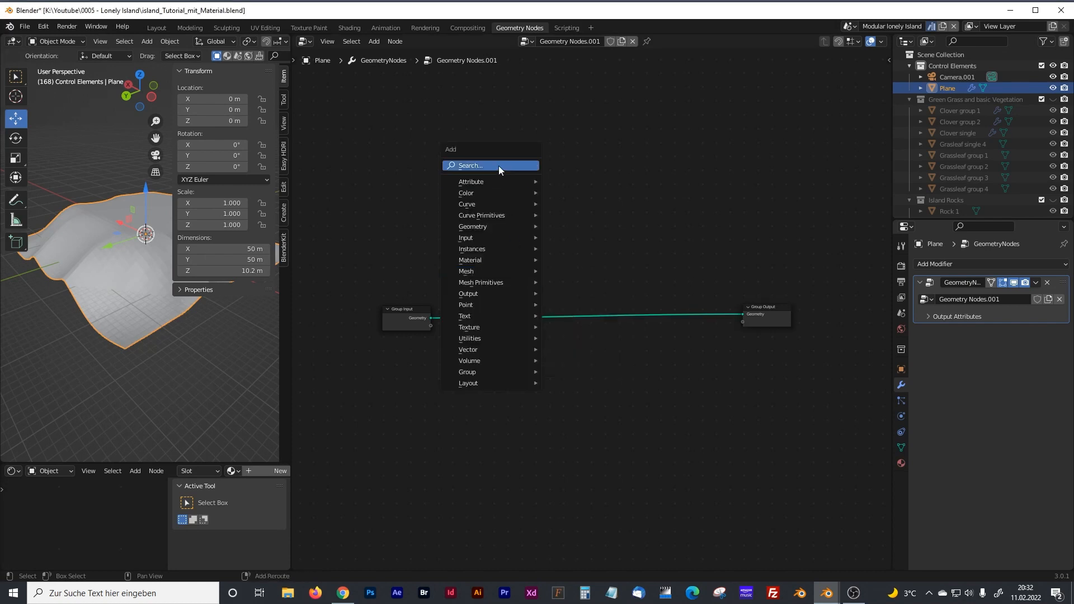
left_click(498, 165)
type("sub")
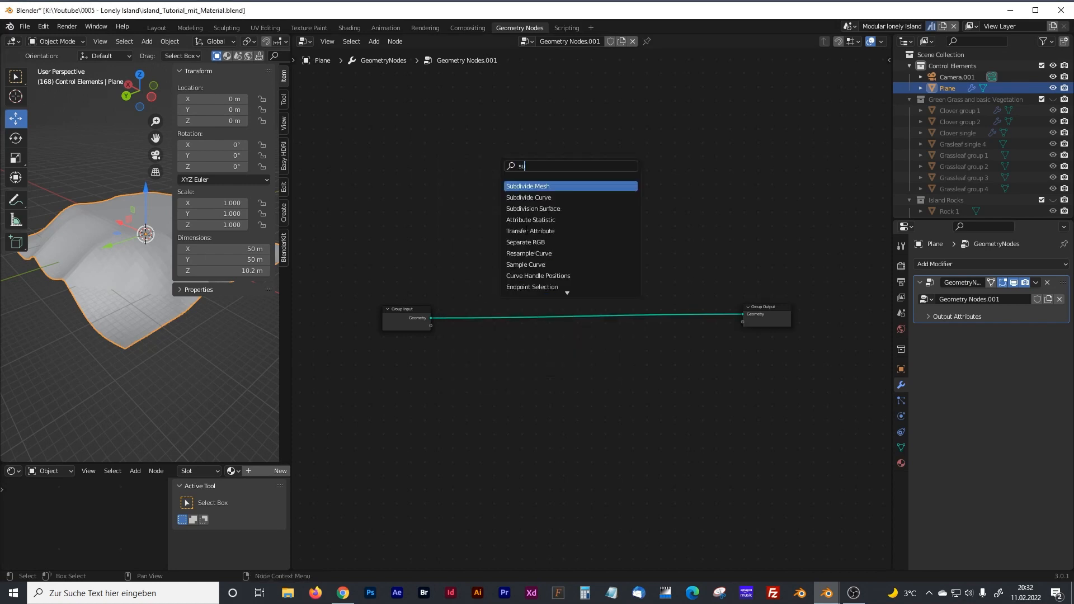
left_click(531, 186)
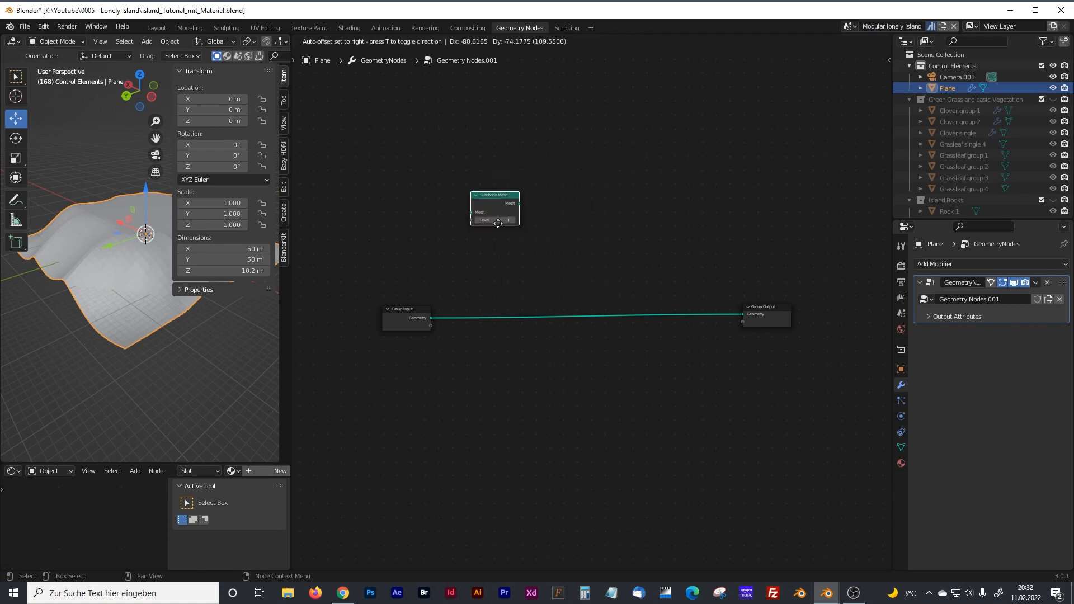
left_click(528, 319)
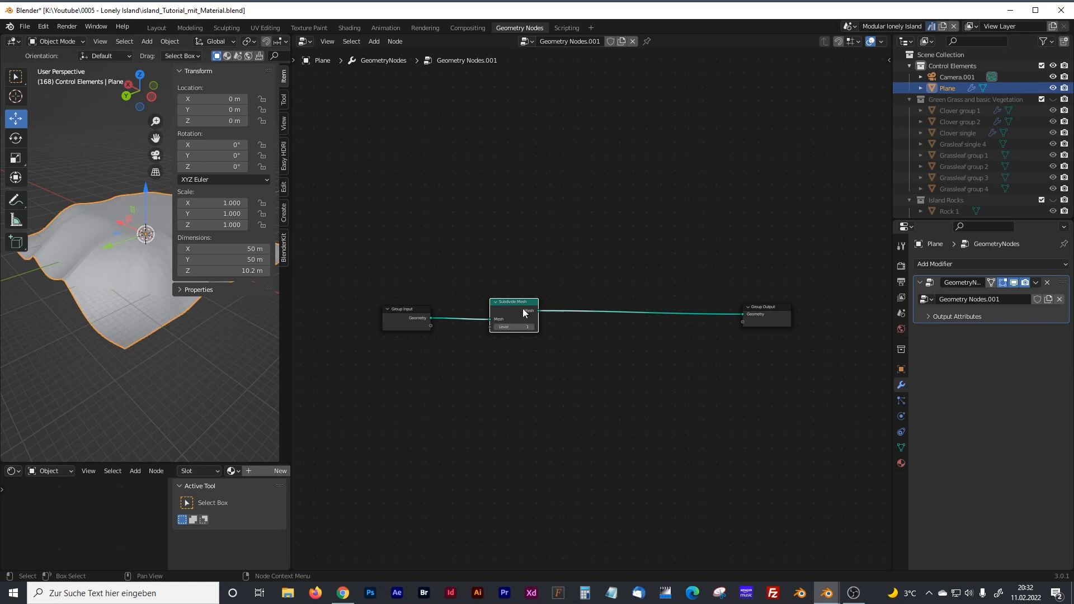
Step: Move the Group Output node further away from the Subdivide Mesh node to make room for more nodes
middle_click_drag(643, 282, 619, 283)
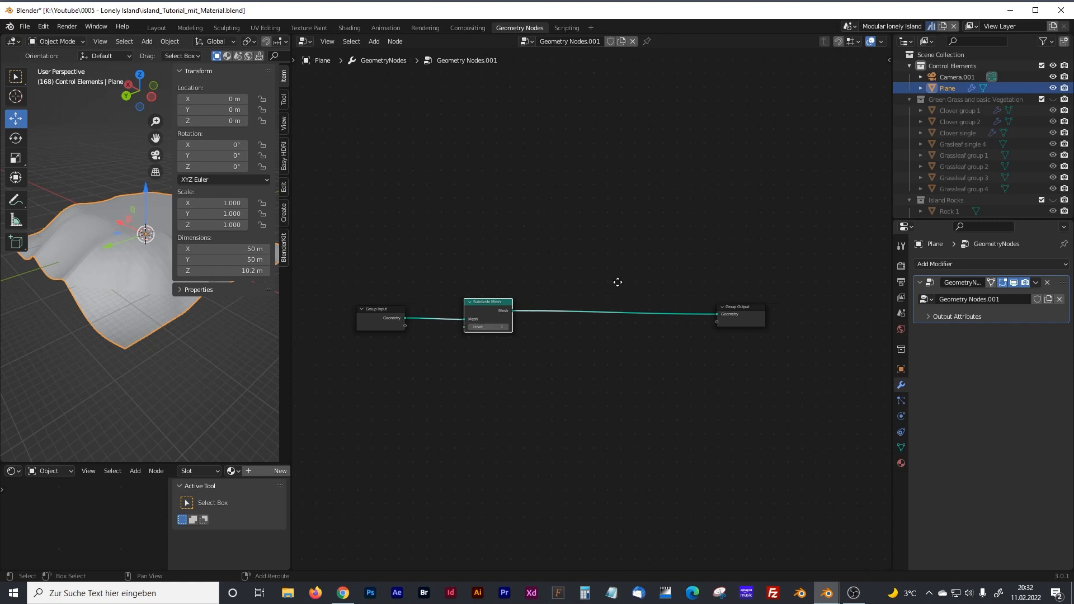
left_click_drag(739, 311, 793, 312)
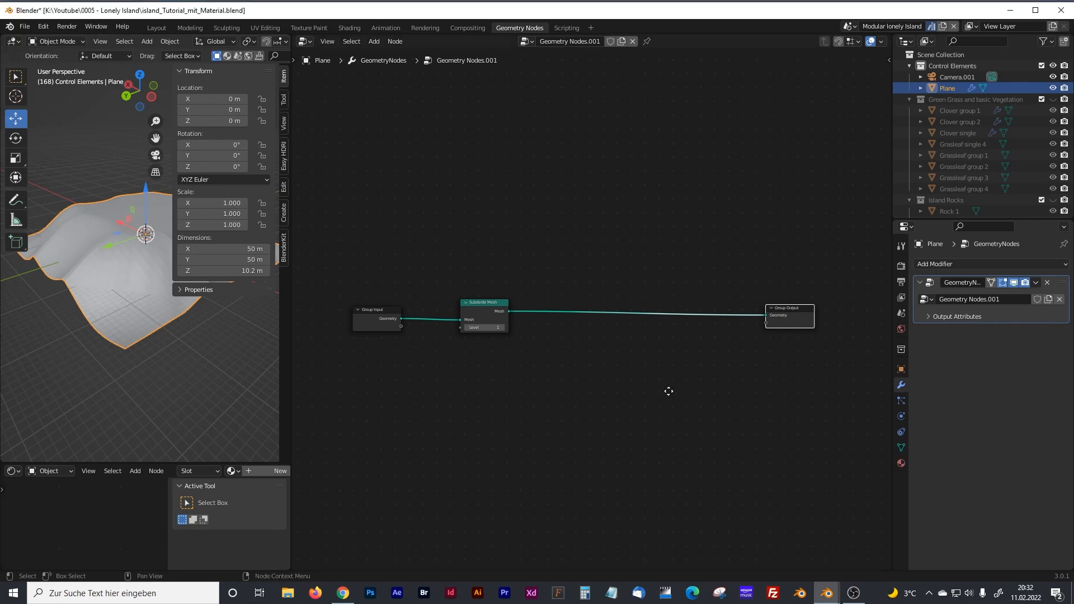
scroll(697, 407, "down", 3, "ctrl")
left_click_drag(726, 306, 815, 309)
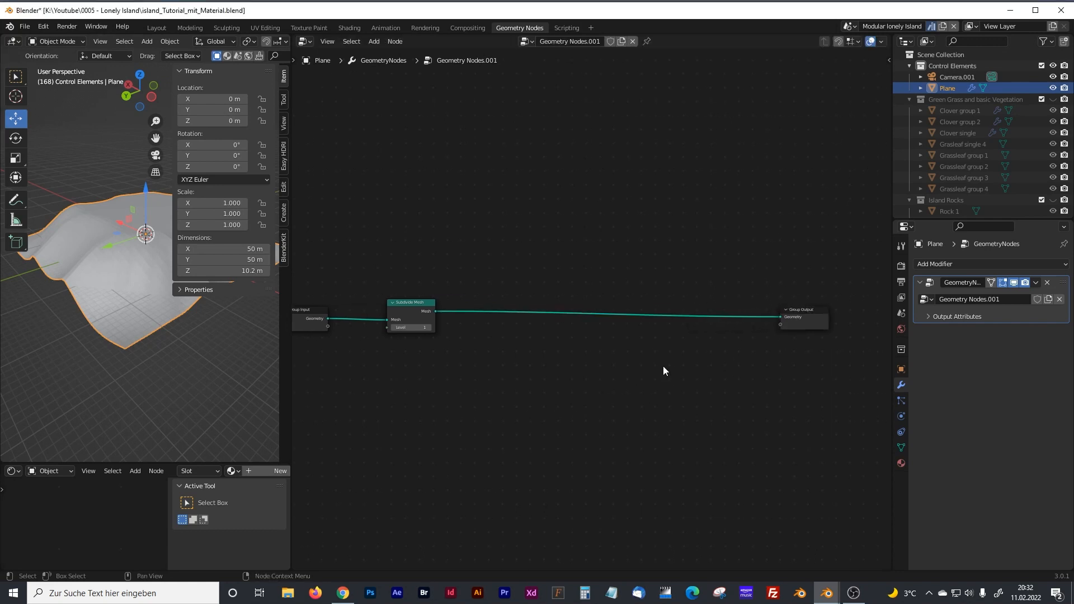
Step: Add a Set Position node on the link between Subdivide Mesh and Group Output, close to the output
key("shift+a")
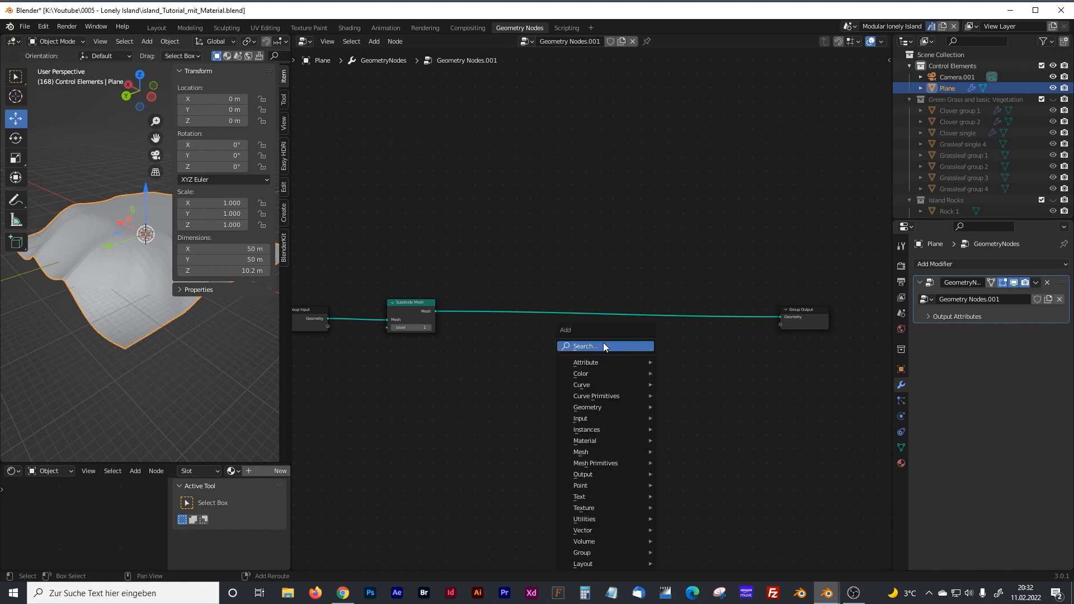
left_click(603, 344)
type("set")
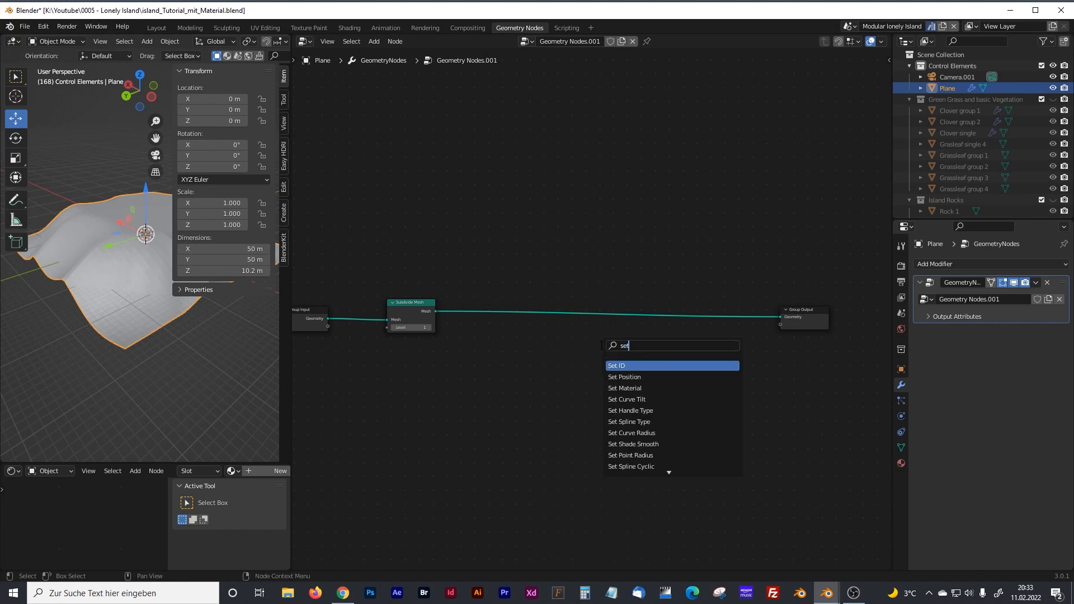
left_click(630, 377)
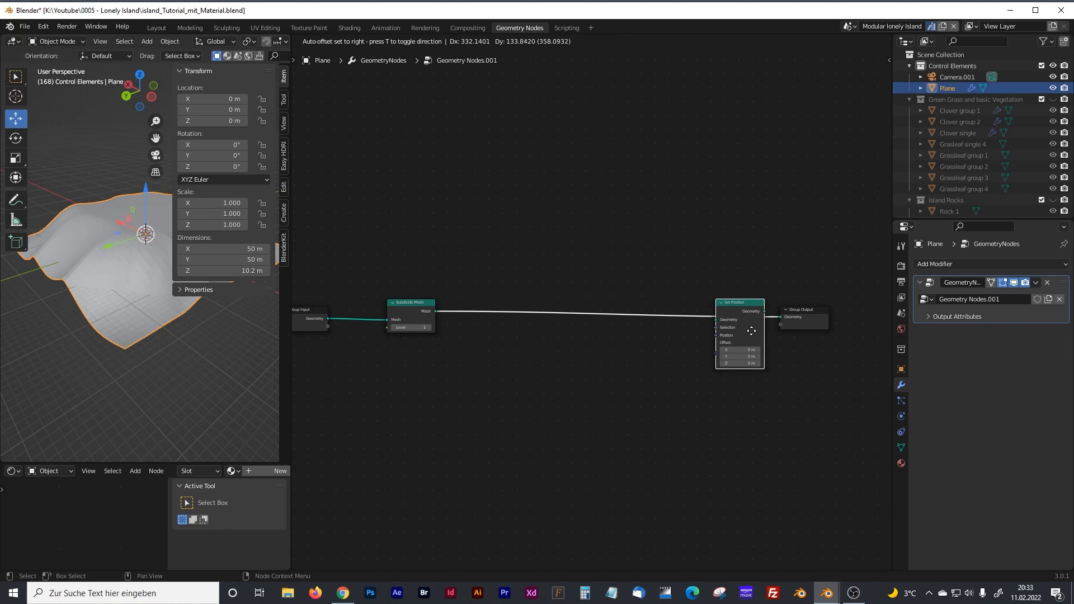
left_click(752, 331)
scroll(747, 333, "up", 2)
middle_click_drag(747, 333, 643, 330)
scroll(643, 330, "down", 1)
scroll(575, 343, "down", 1)
middle_click_drag(575, 343, 614, 319)
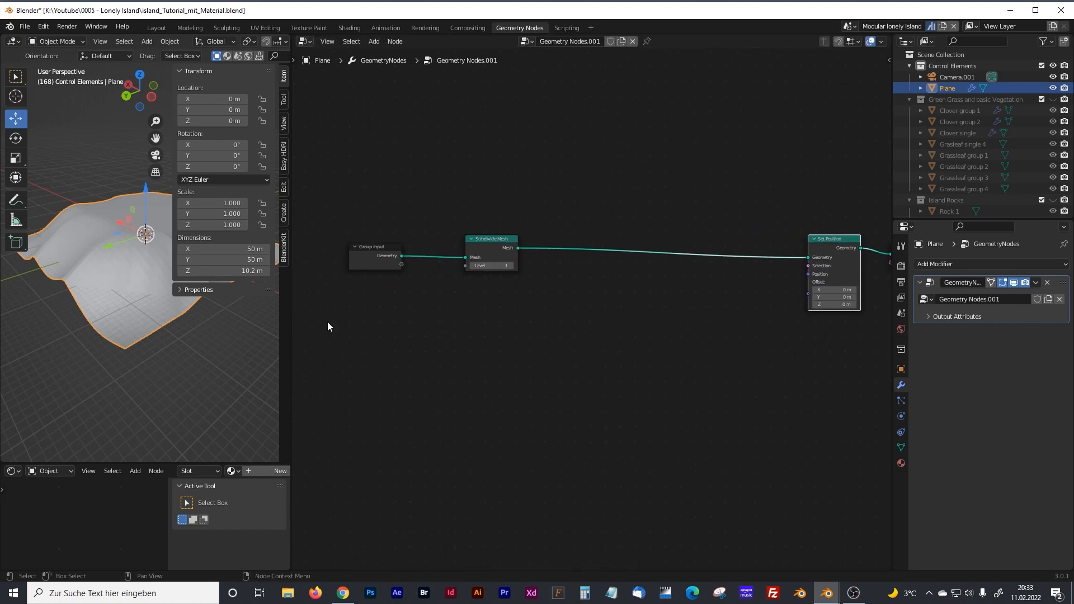
Step: Add a Noise Texture node below the Group Input node
left_click(470, 387)
key("shift+a")
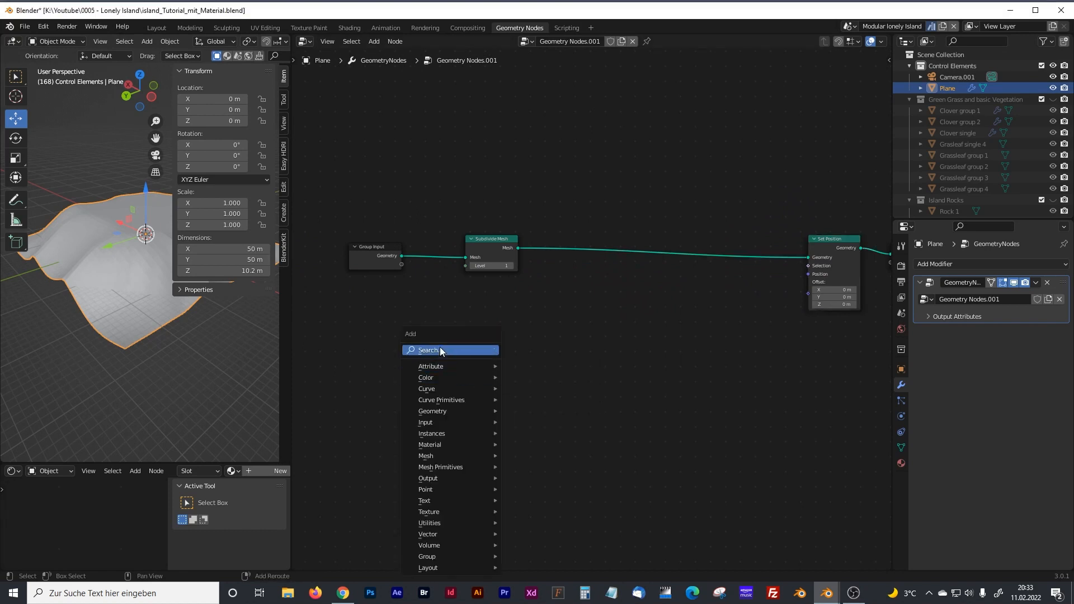
left_click(440, 347)
type("noise")
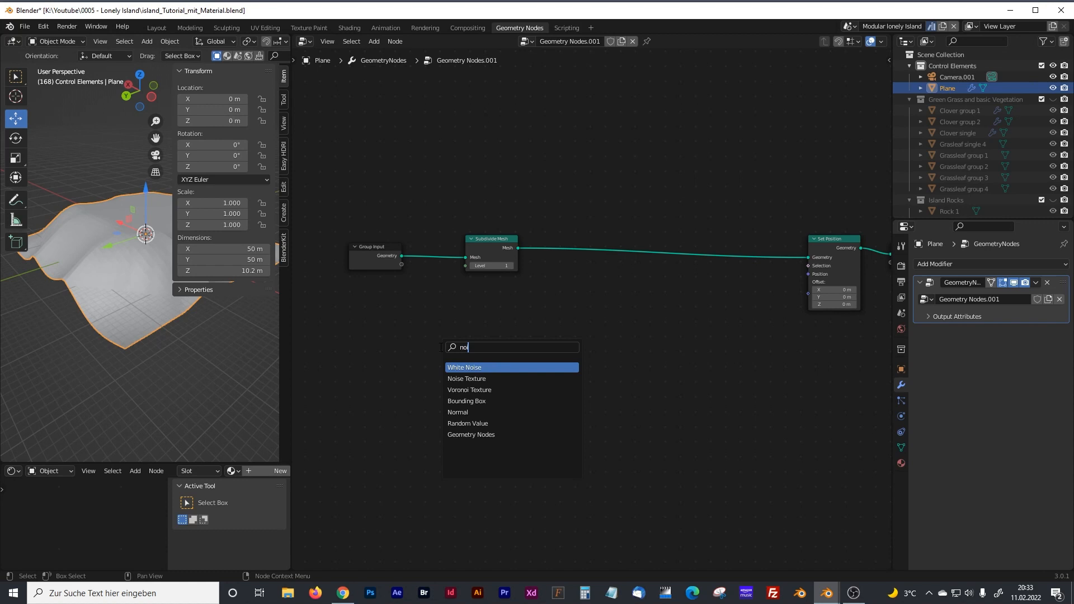
left_click(460, 378)
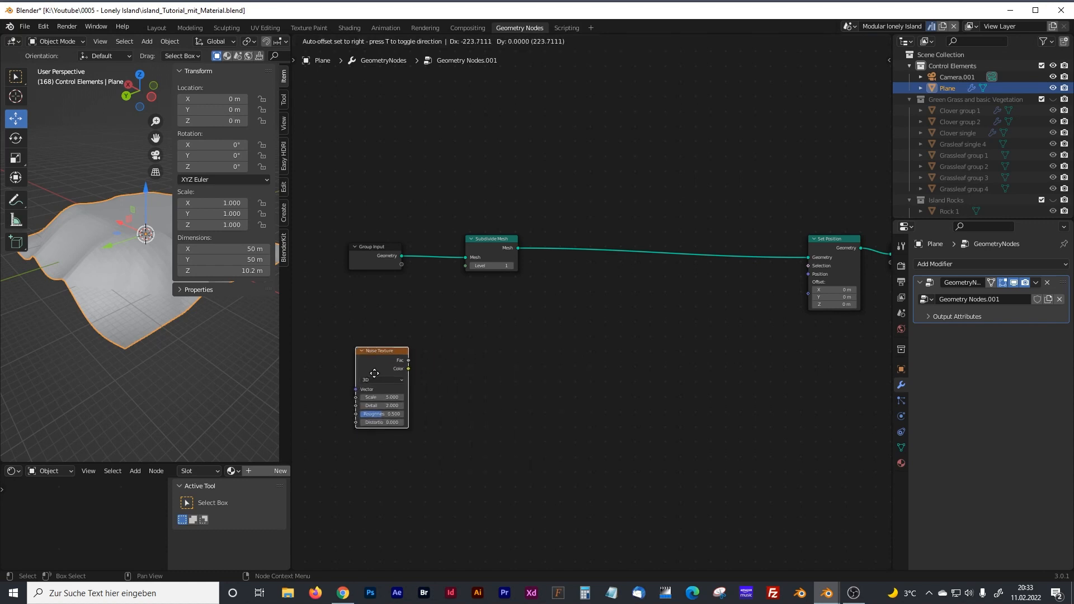
left_click(444, 368)
Step: Add an RGB Curves node beside the Noise Texture node
key("shift+a")
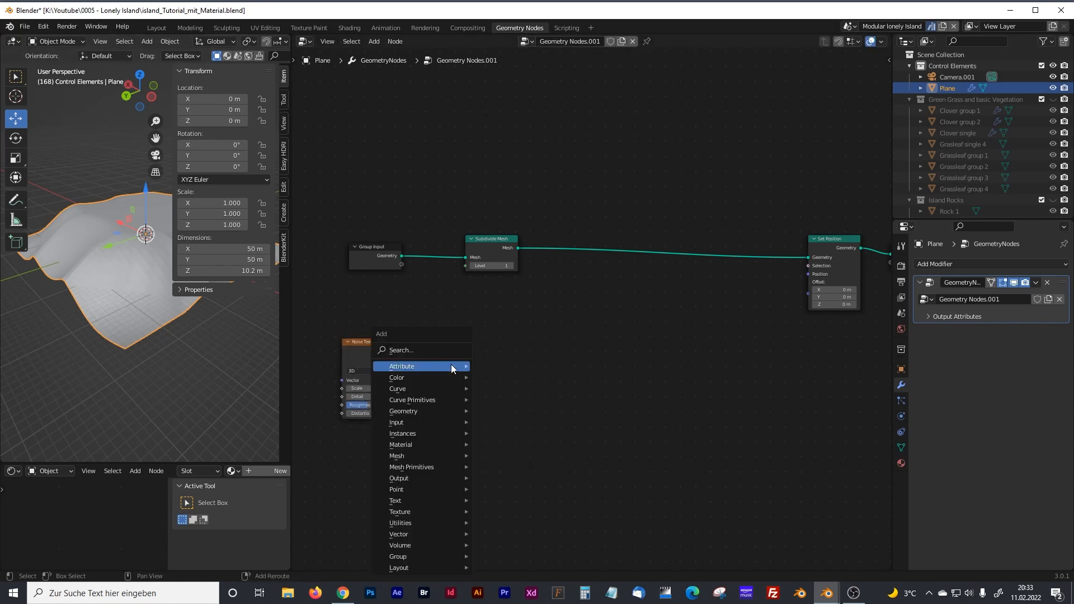
left_click(420, 354)
type("rgb")
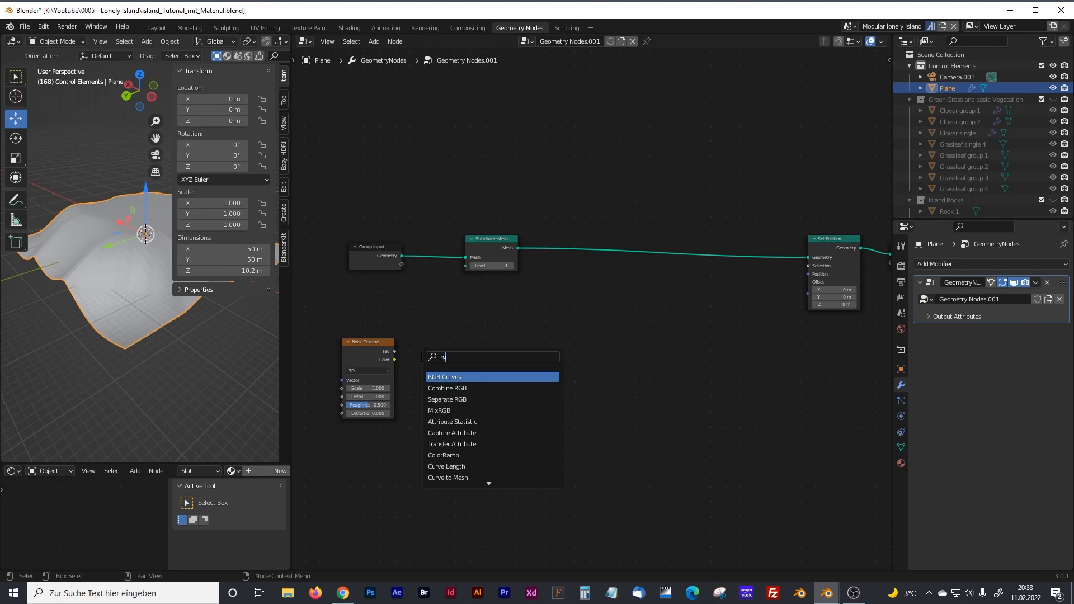
left_click(456, 376)
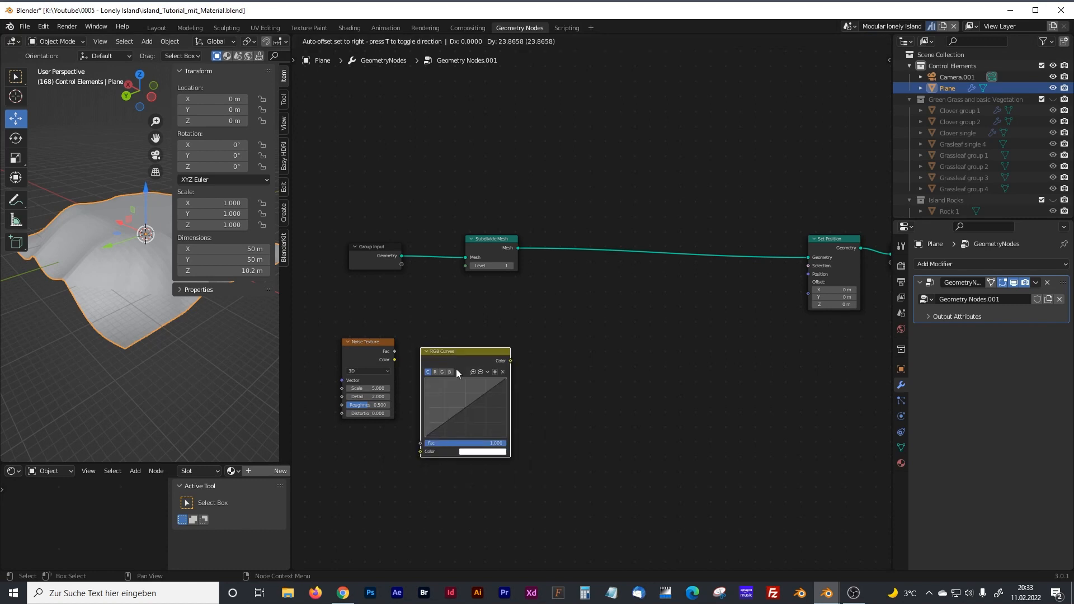
left_click(455, 368)
Step: Add a Math node beside the RGB Curves node and set its operation to Multiply
middle_click_drag(613, 415, 524, 394)
key("shift+a")
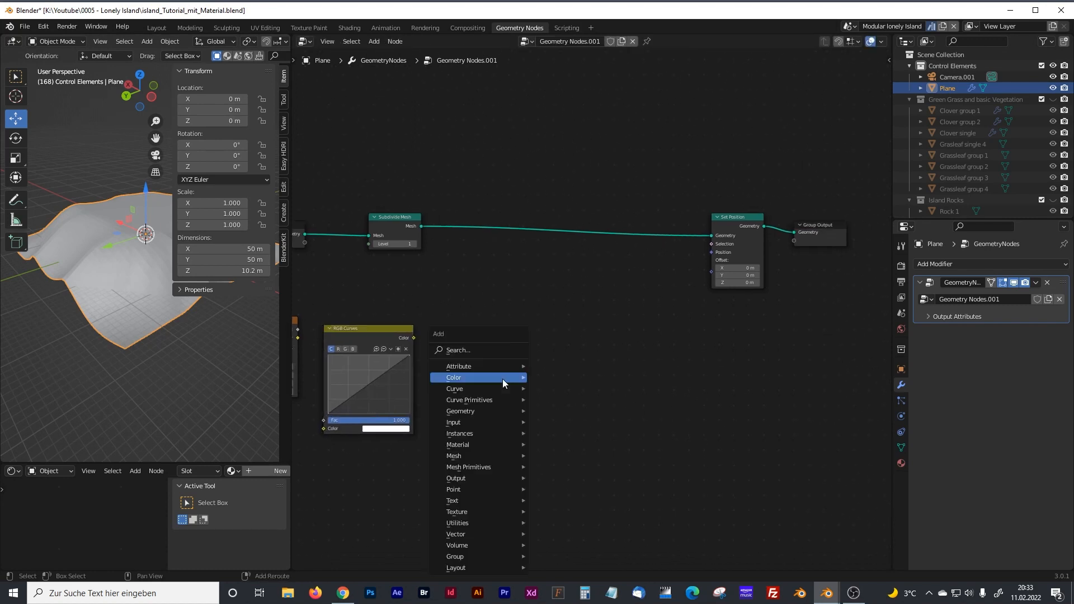
left_click(464, 348)
type("add")
key("Return")
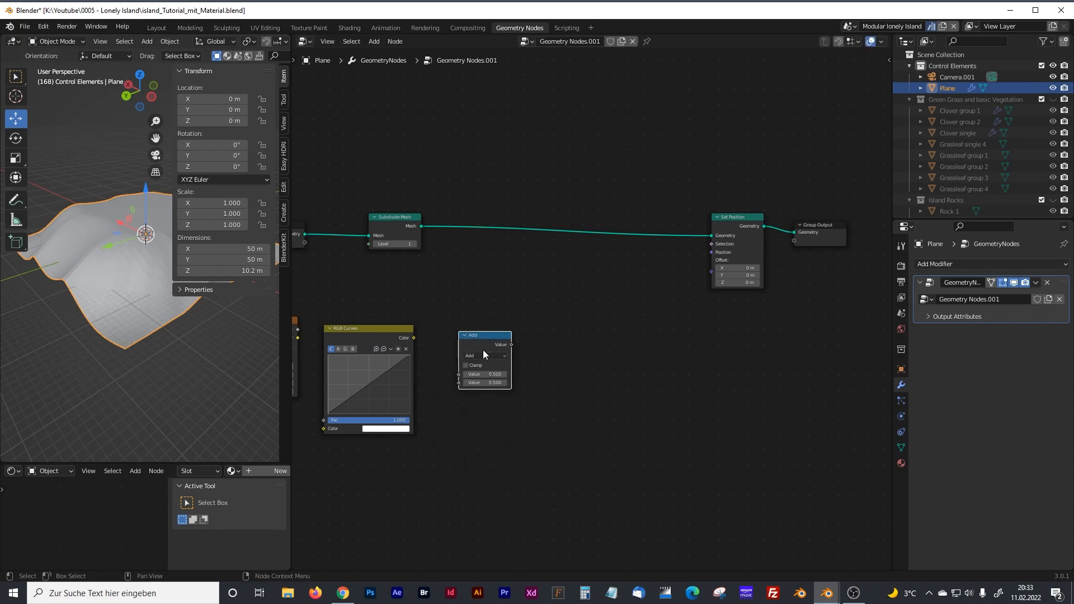
left_click(480, 358)
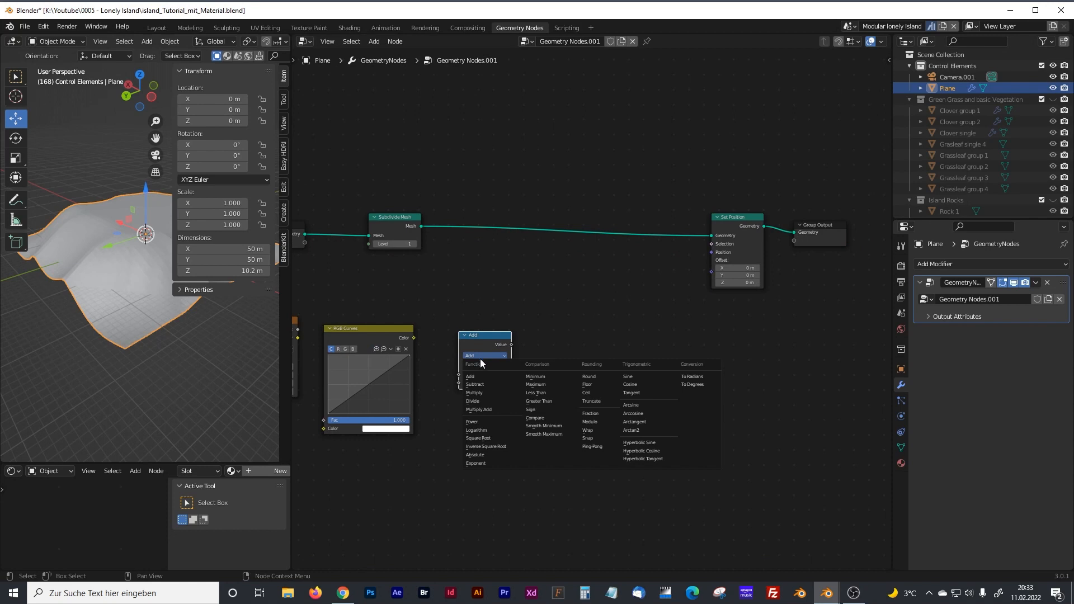
left_click(478, 393)
Step: Add a Position node between the Multiply node and the geometry link above it
scroll(476, 423, "right", 3)
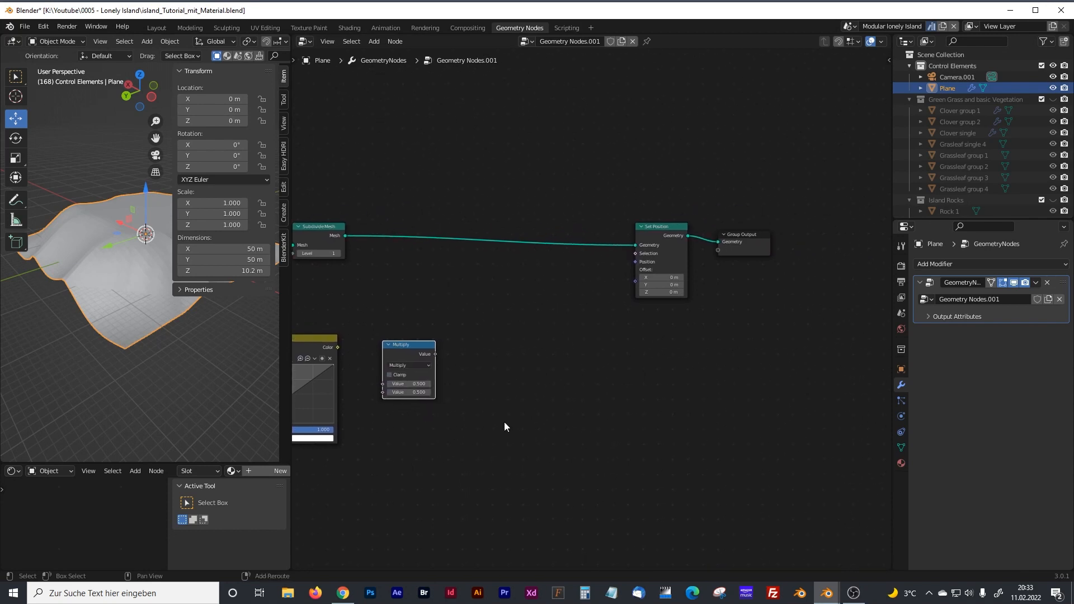
key("shift+a")
left_click(469, 349)
type("pos")
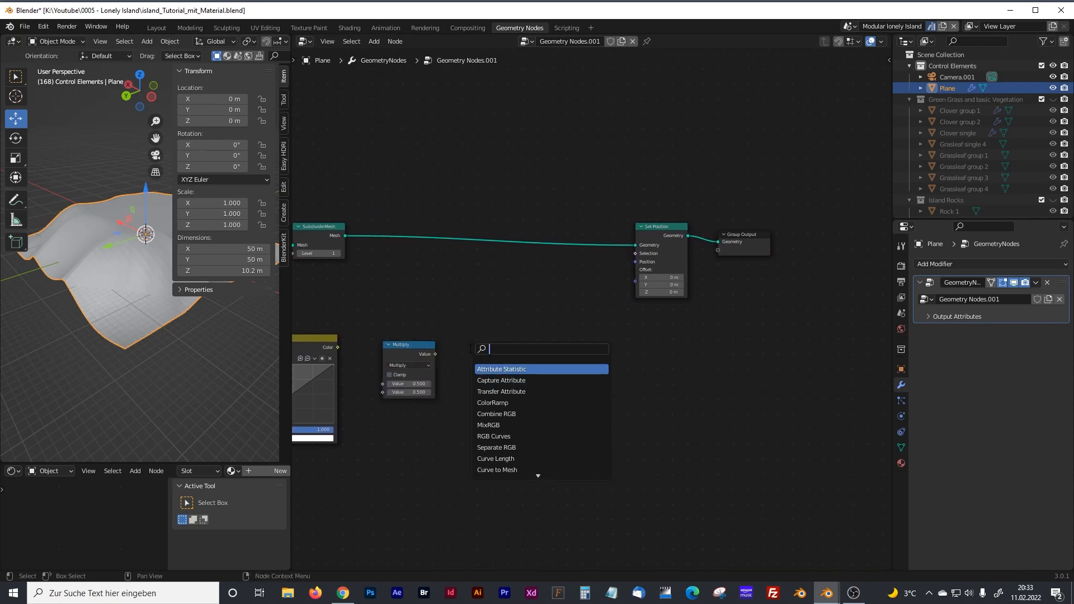
type("ition")
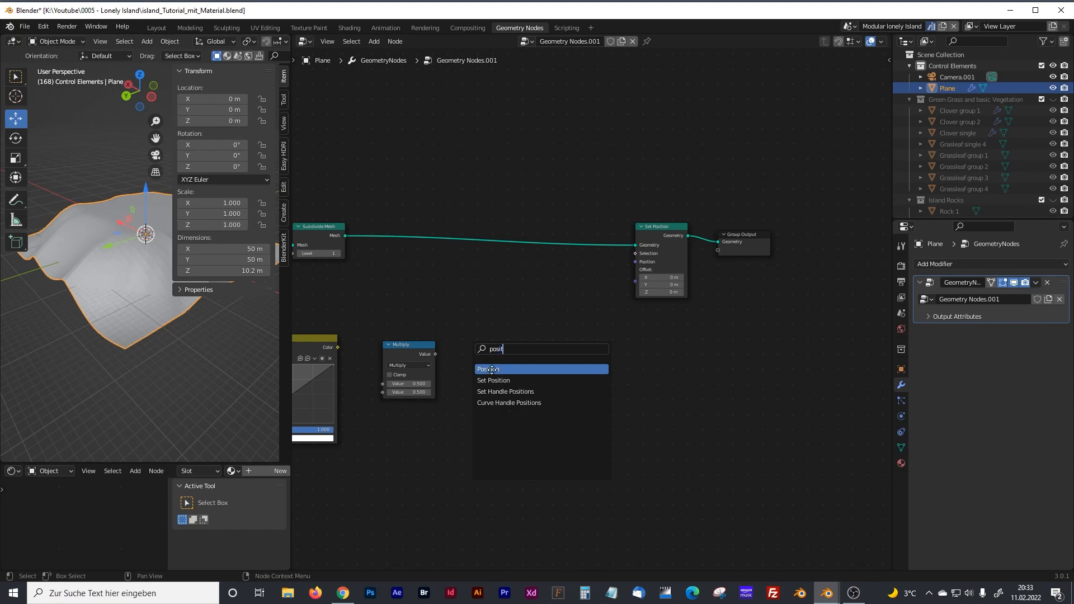
key("Return")
left_click(516, 306)
Step: Add a Combine XYZ node below the Position node, beside the Multiply node
left_click(511, 373)
key("shift+a")
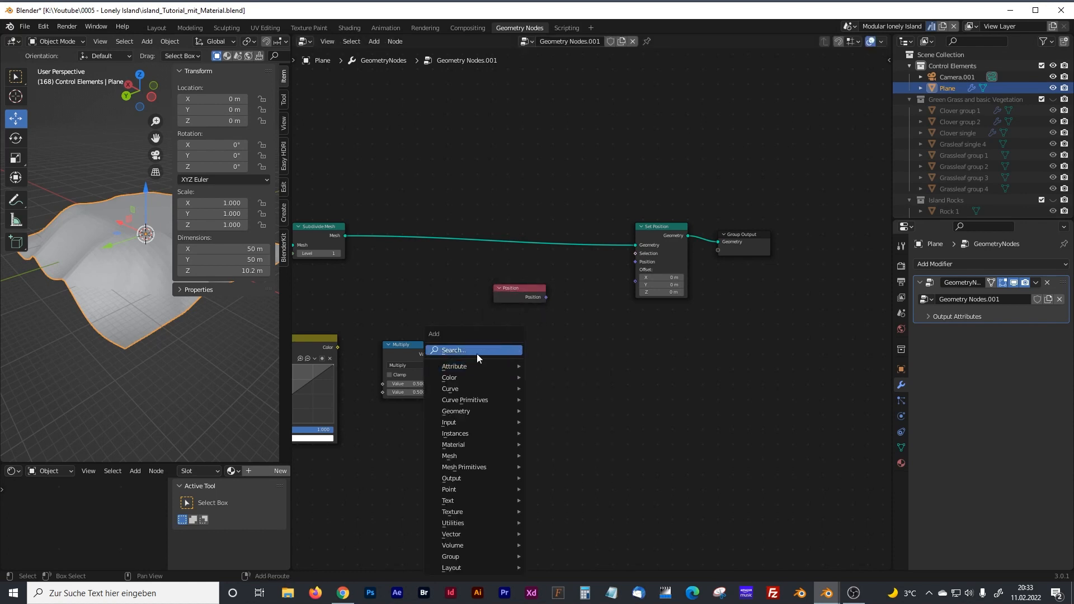
left_click(475, 352)
type("combin")
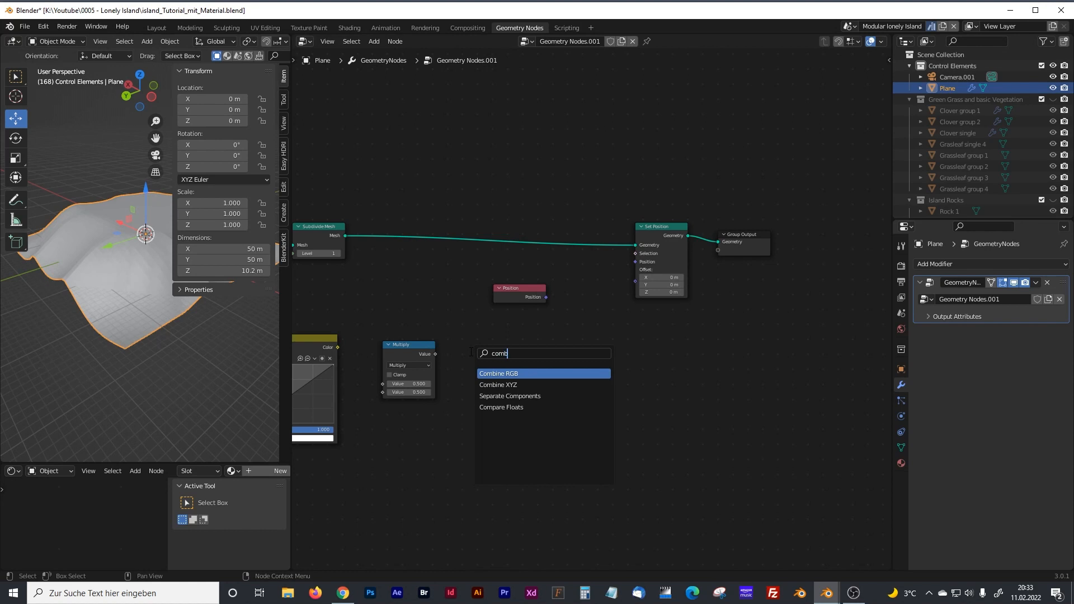
left_click(498, 385)
left_click(515, 364)
Step: Shift Set Position and Group Output away to make room, and add a Vector Math node with the Add operation before Set Position
middle_click_drag(643, 331, 603, 333)
left_click_drag(603, 202, 741, 237)
left_click(615, 344)
key("shift+a")
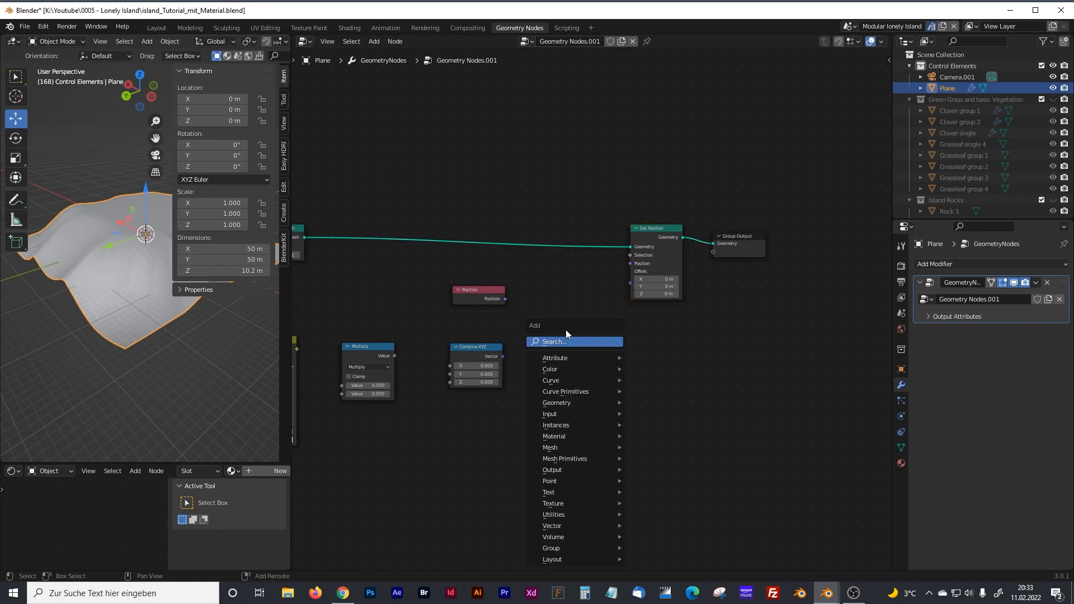
type("vect")
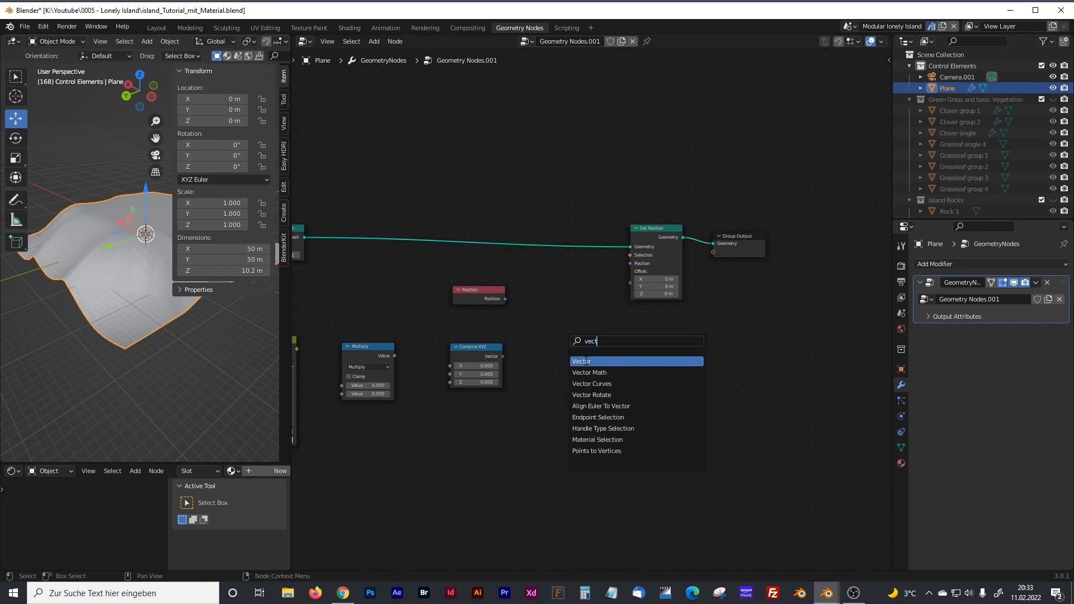
left_click(593, 372)
left_click(575, 324)
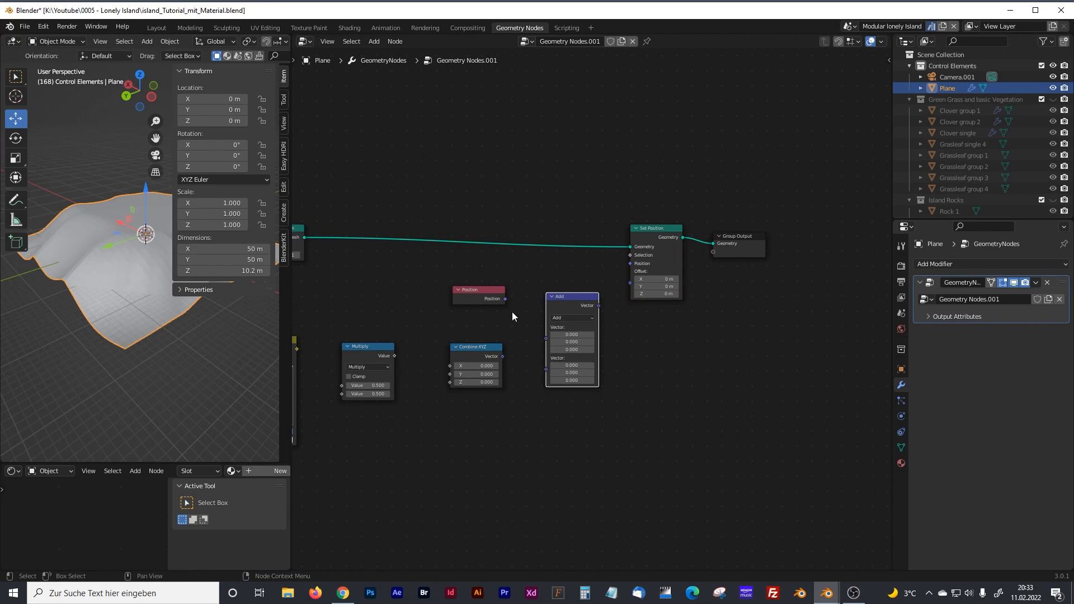
Step: Connect the Noise Texture's Fac output to the Color input of the RGB Curves node
scroll(481, 392, "left", 5, "ctrl")
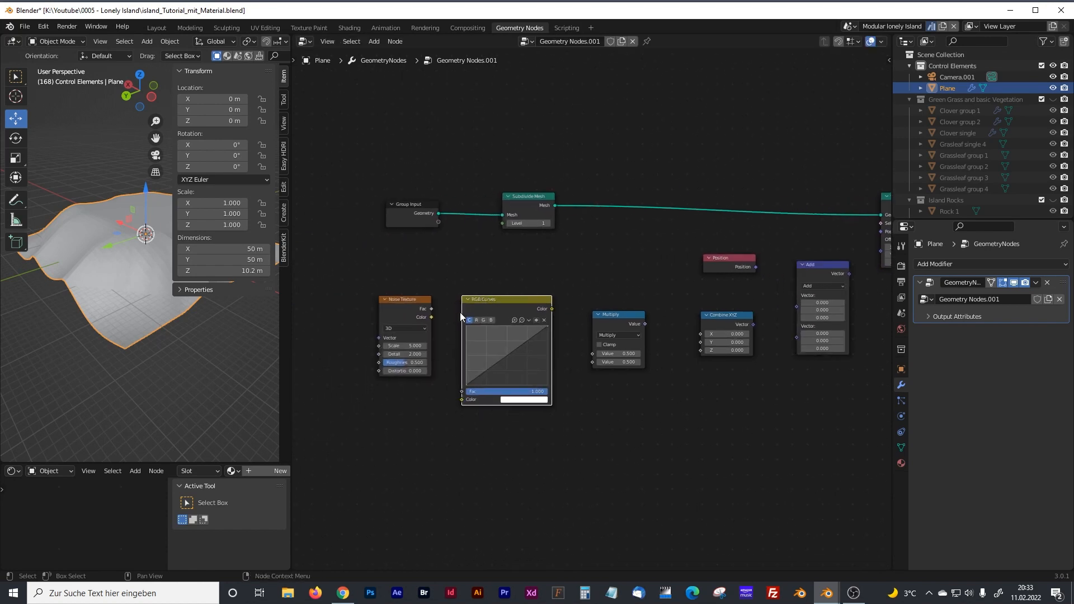
scroll(448, 322, "up", 3)
left_click(427, 303)
left_click_drag(428, 303, 462, 418)
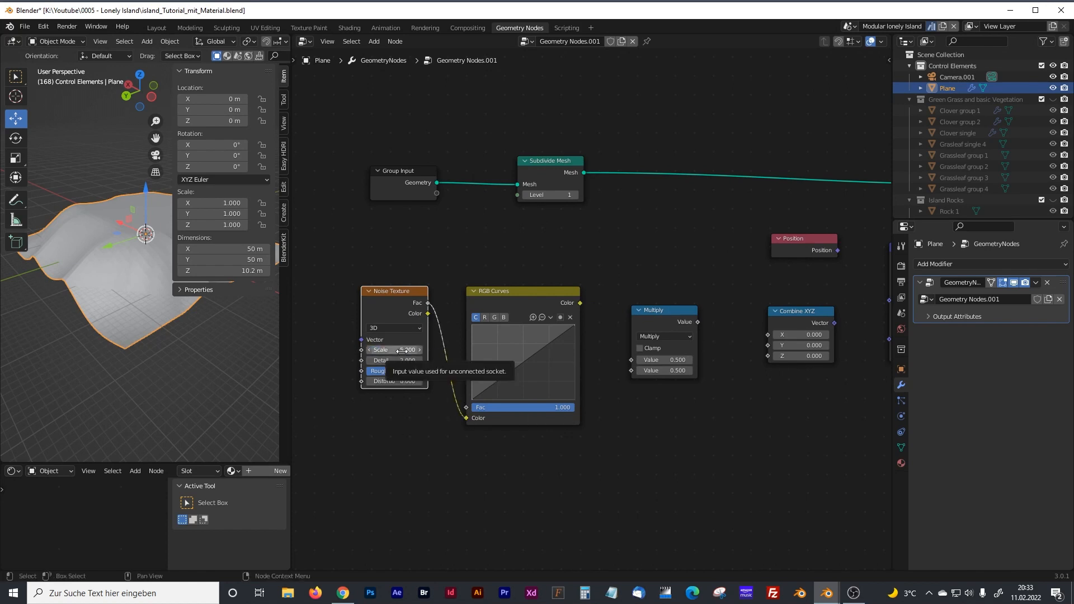
Step: Set the Noise Texture to 4D with Scale 0.01, Detail 10, Roughness 0.35 and Distortion 5
left_click(388, 328)
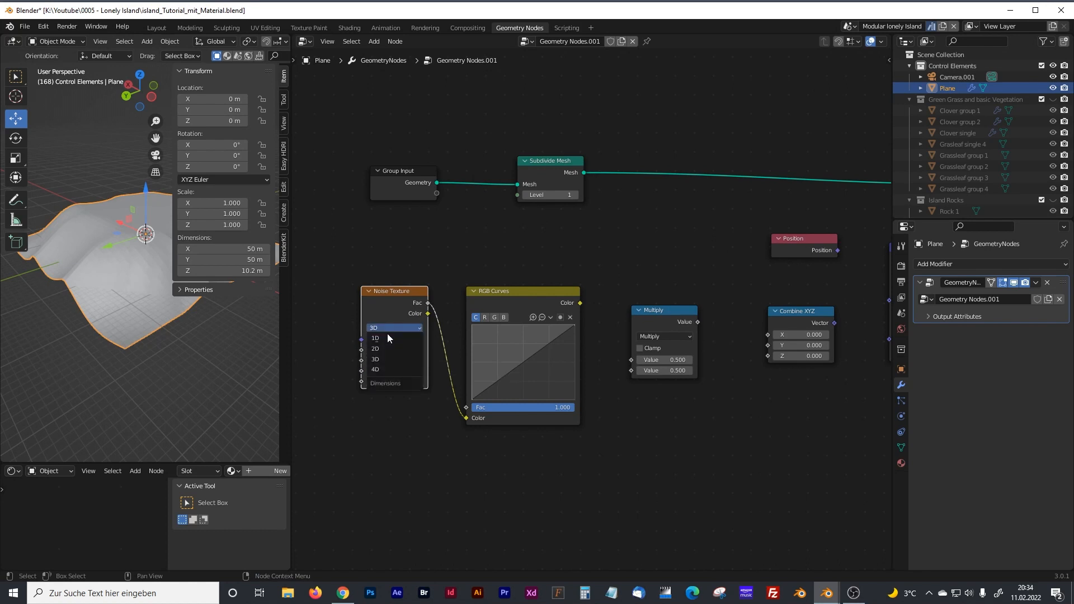
left_click(385, 368)
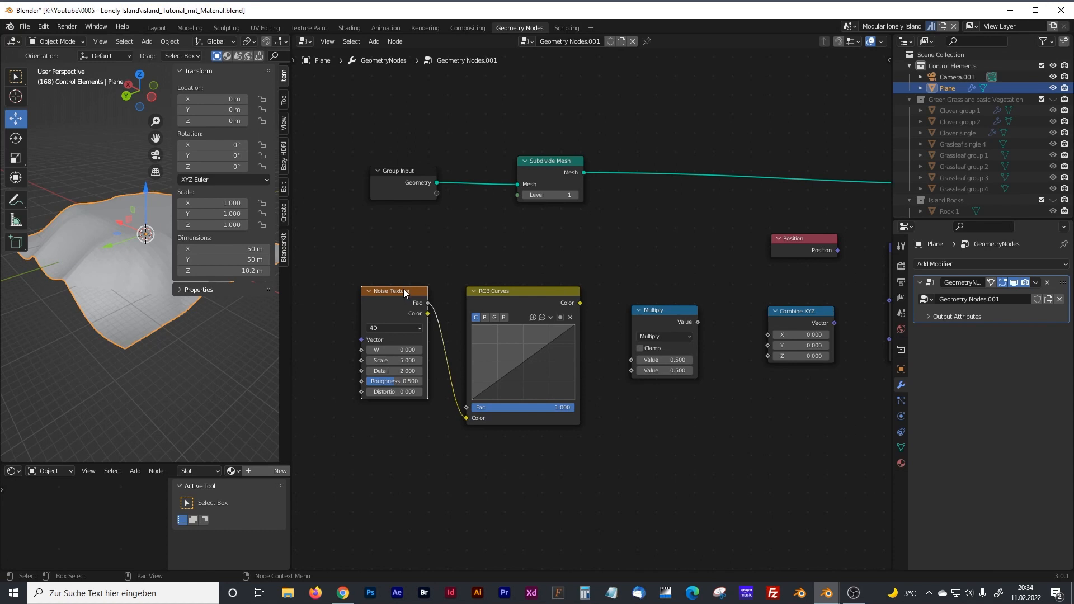
left_click(407, 360)
type("0.01")
key("Tab")
type("10")
key("Tab")
type("0")
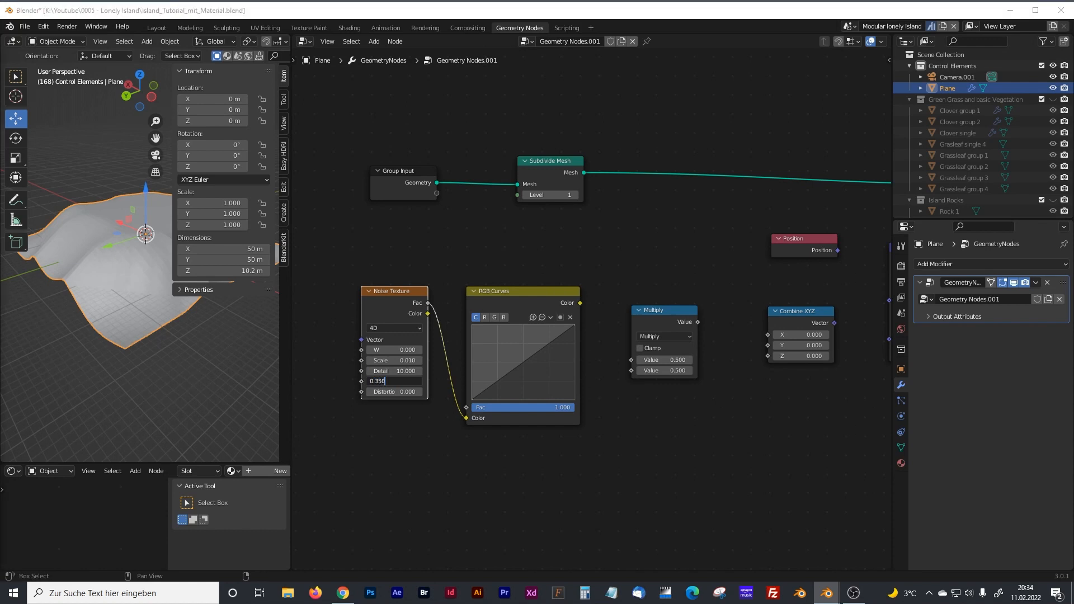
key("Tab")
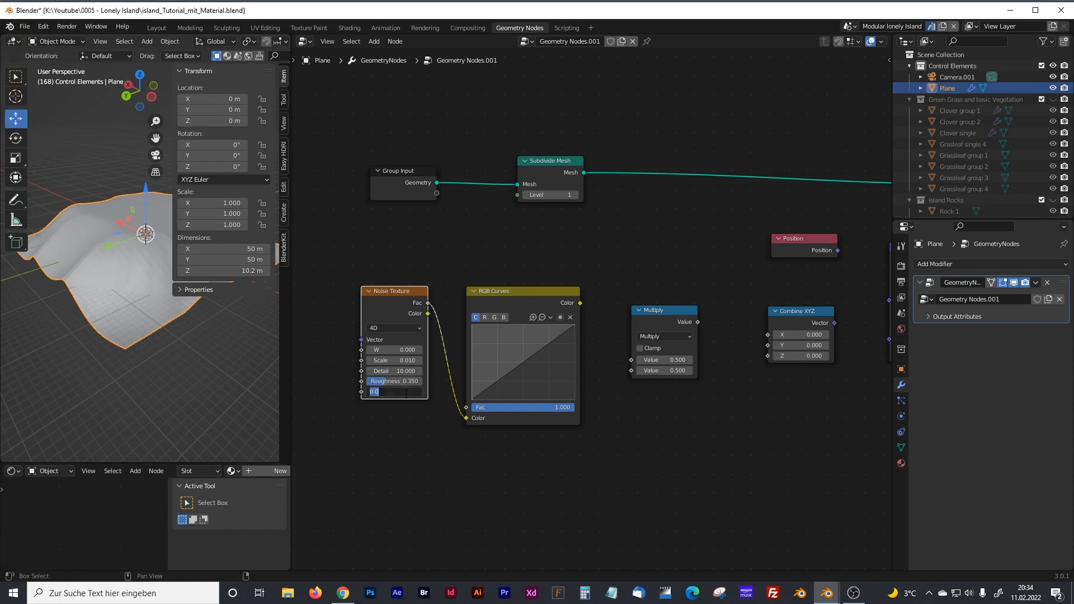
type("5")
key("Return")
Step: Connect the RGB Curves color output to the Multiply node's first value and set its second value to 2.1
middle_click_drag(623, 302, 559, 287)
left_click_drag(519, 301, 566, 356)
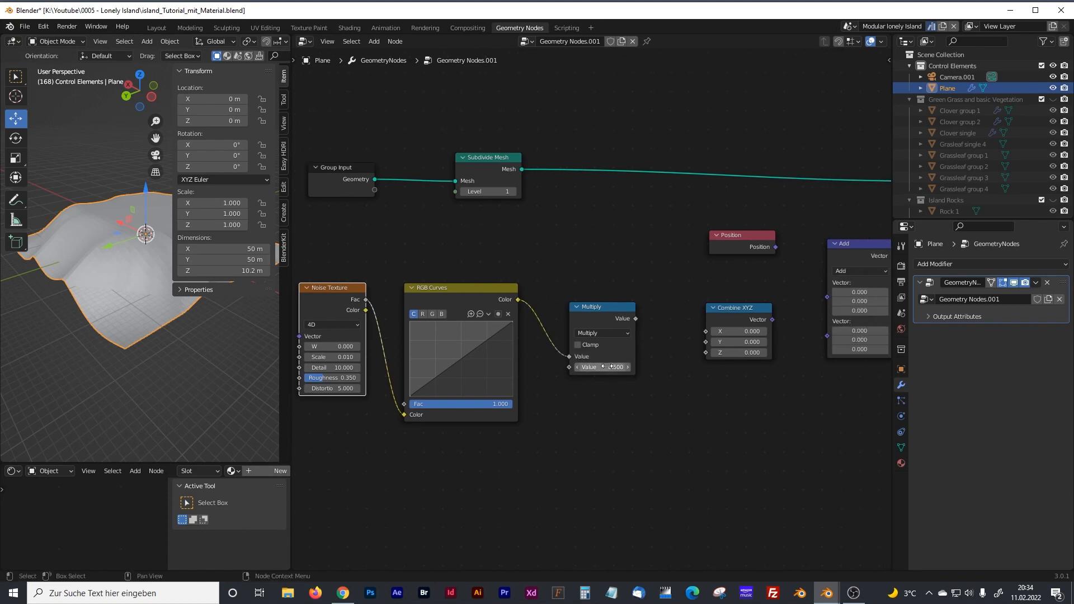
left_click_drag(597, 309, 594, 306)
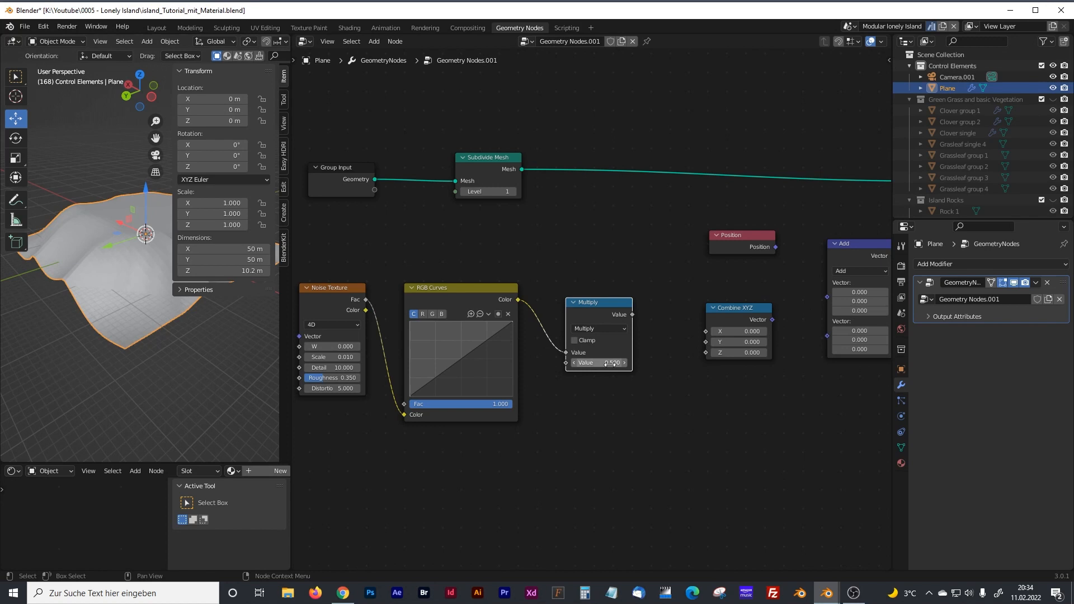
left_click_drag(610, 364, 632, 364)
Step: Connect the Multiply output to the Z input of Combine XYZ and move the Multiply node slightly closer to it
middle_click_drag(672, 357, 523, 381)
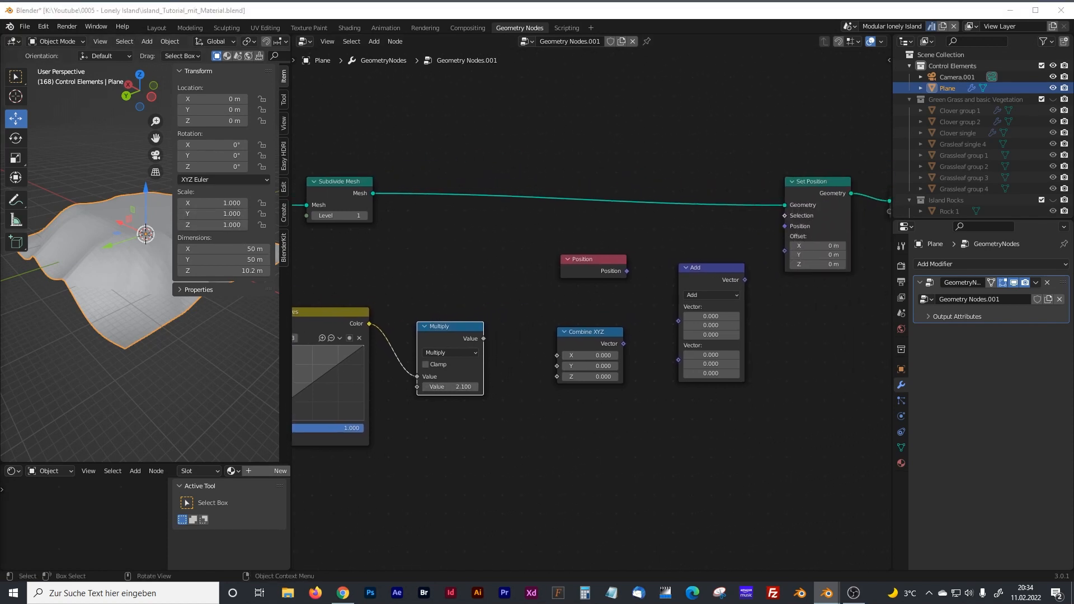
left_click_drag(483, 338, 557, 375)
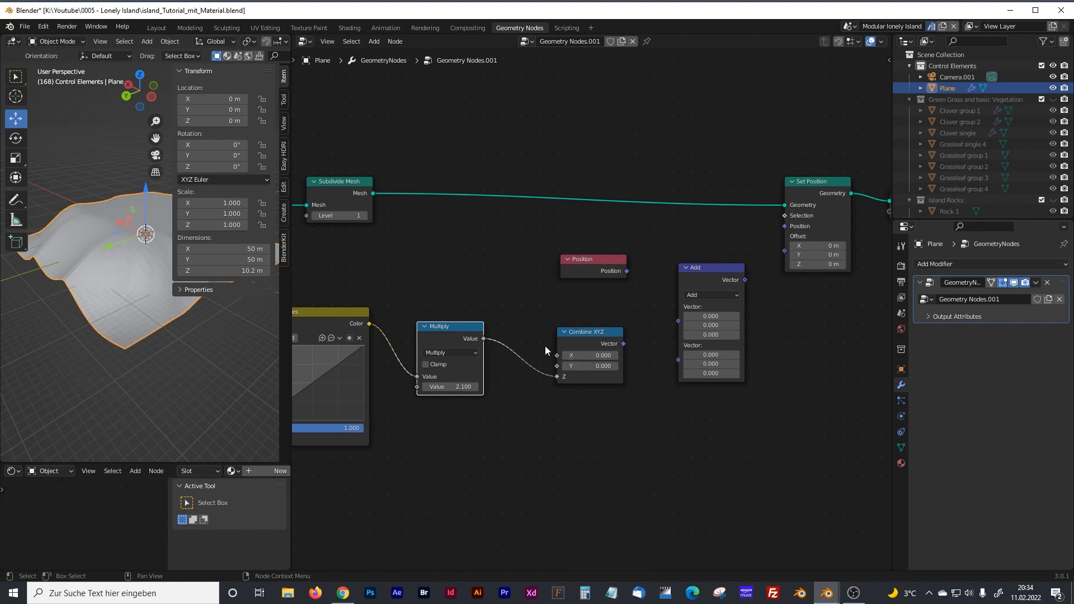
left_click_drag(459, 329, 469, 330)
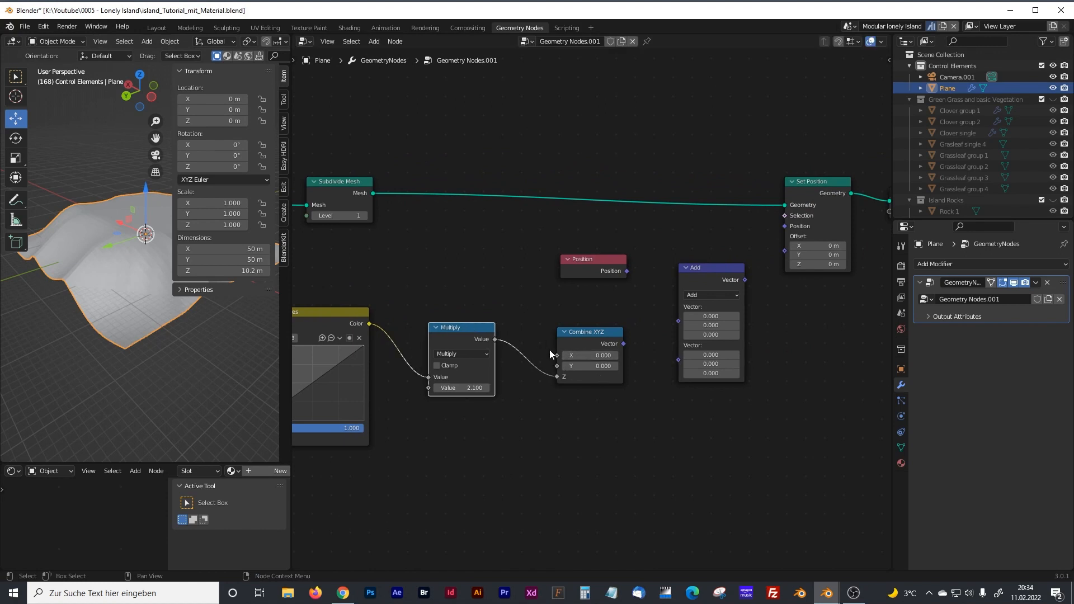
Step: Align the Position node above Combine XYZ, and connect Position and Combine XYZ to the two vector inputs of the Add node
left_click_drag(585, 258, 630, 287)
left_click_drag(677, 323, 677, 324)
left_click_drag(623, 343, 676, 333)
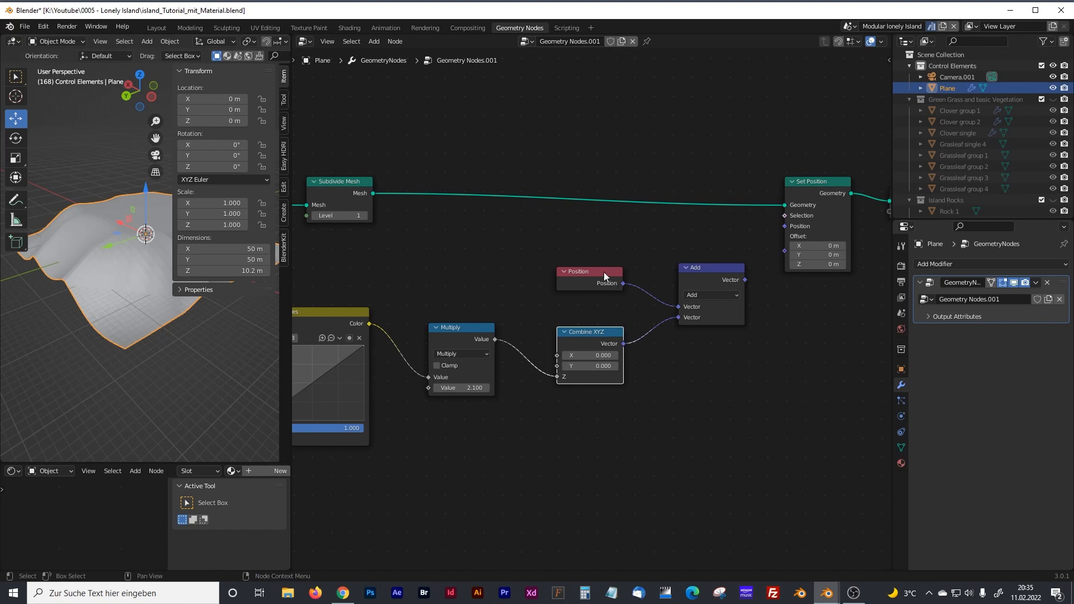
Step: Widen the 3D viewport and inspect the plane's vertices in Edit Mode alongside the node chain, ending back in Object Mode
left_click_drag(290, 275, 410, 275)
key("Tab")
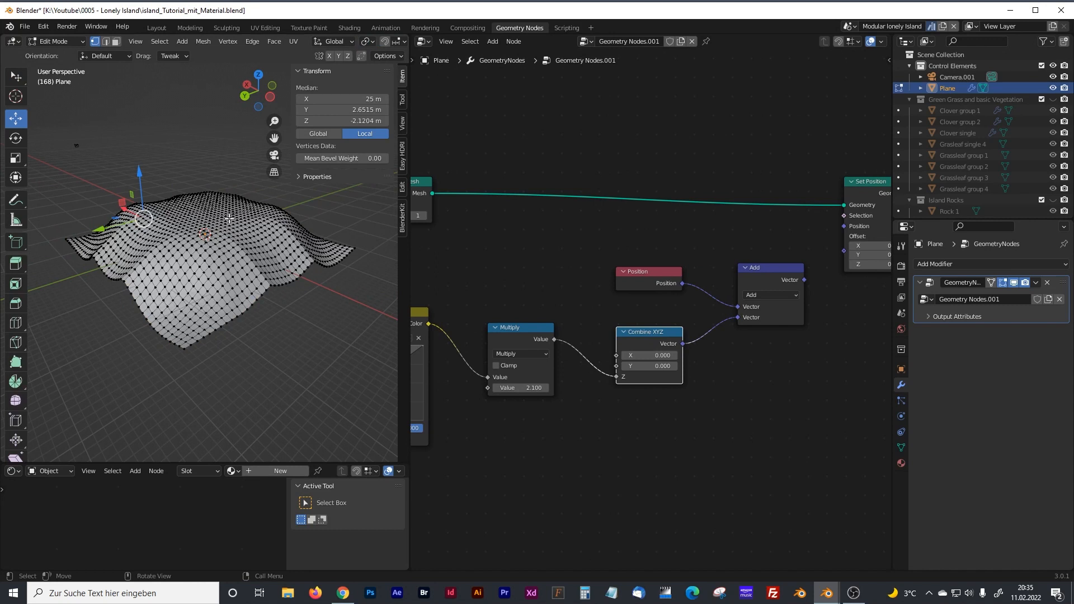
scroll(612, 273, "down", 1)
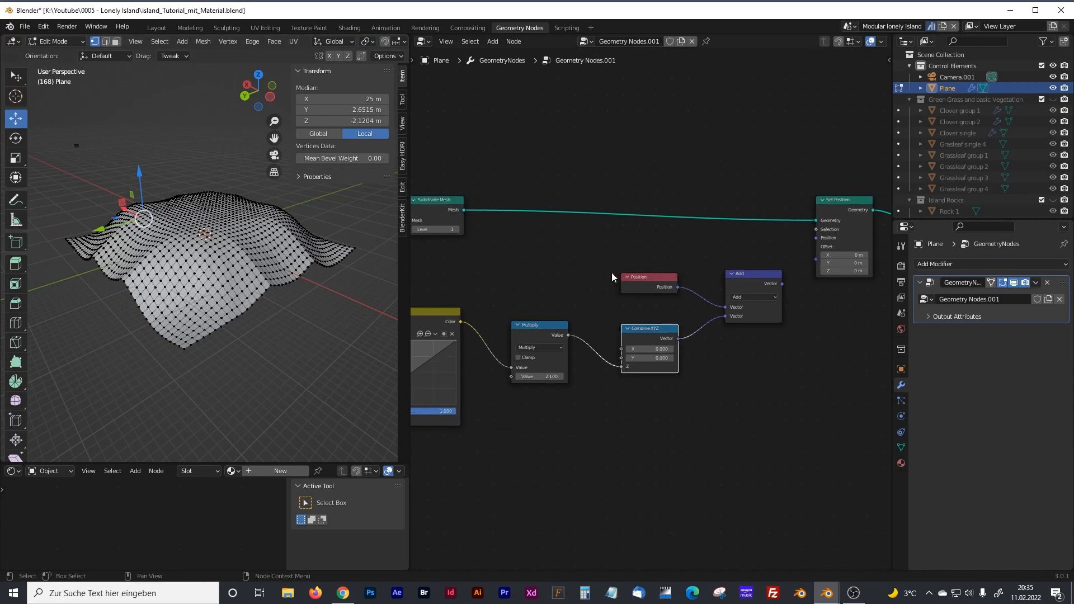
scroll(612, 273, "down", 1)
scroll(700, 249, "down", 1)
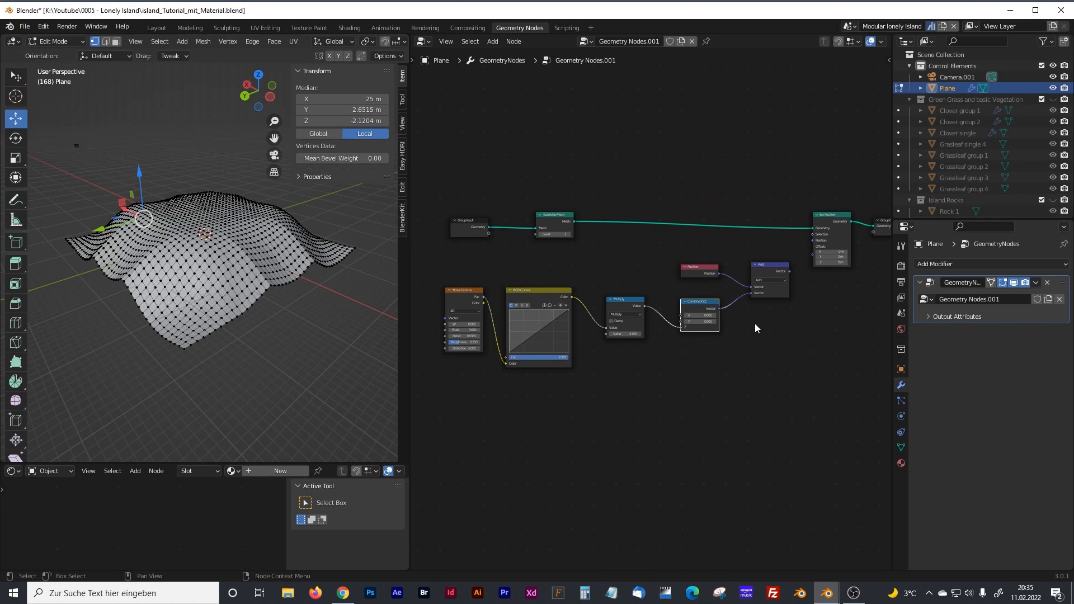
scroll(724, 269, "up", 2)
middle_click_drag(720, 266, 587, 278)
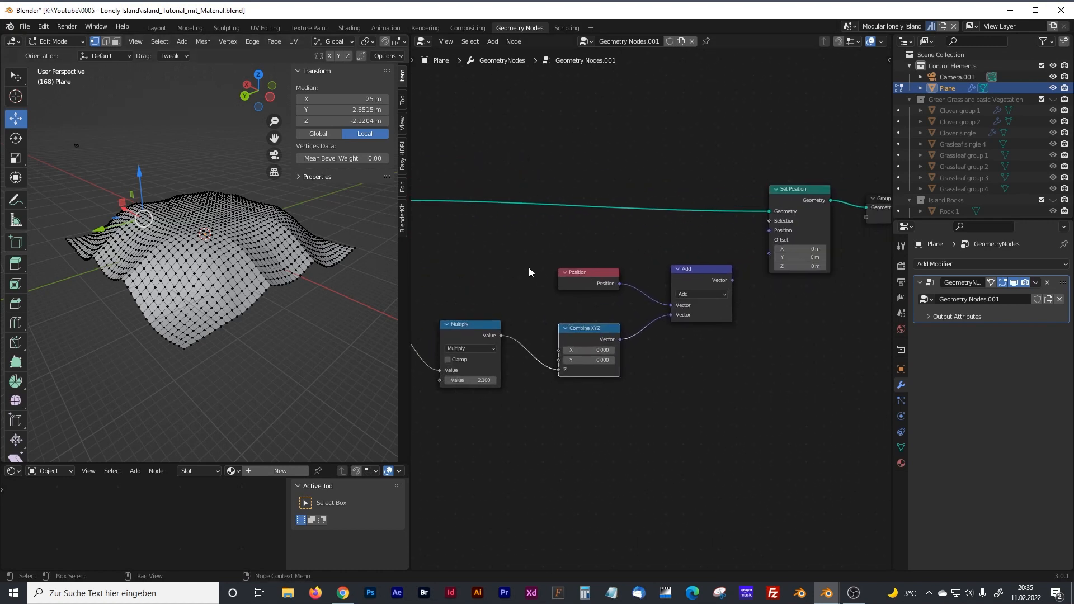
middle_click_drag(503, 295, 528, 298)
middle_click_drag(636, 282, 571, 287)
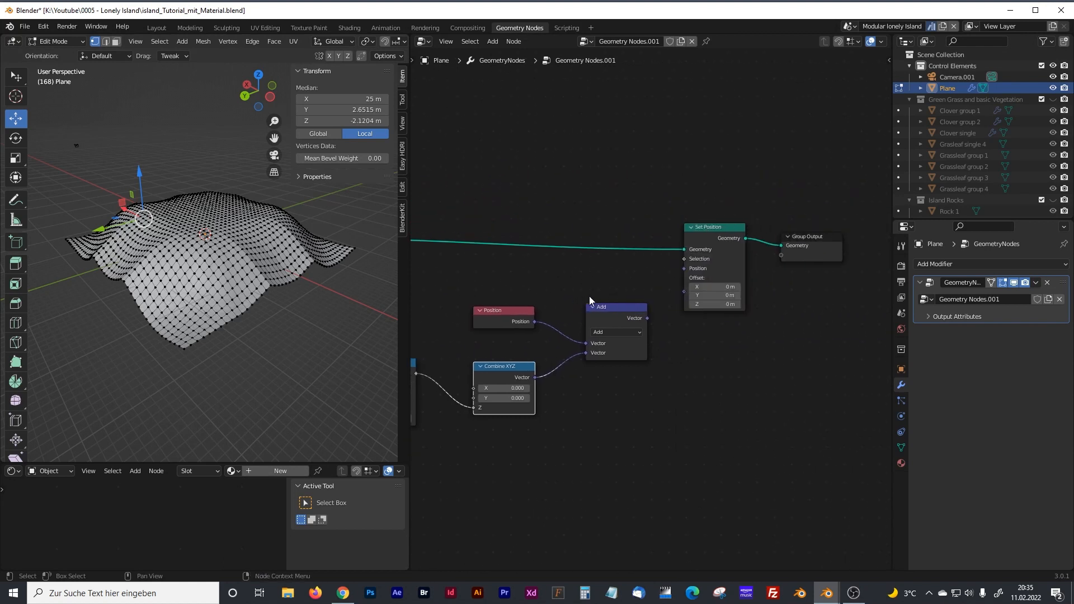
scroll(589, 296, "up", 1)
key("Tab")
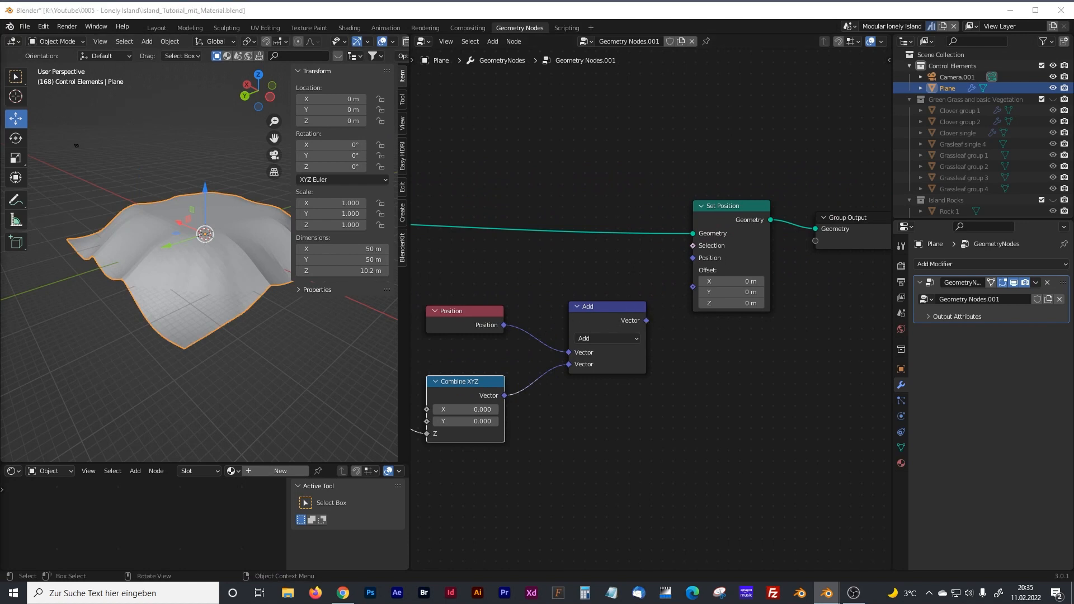
Step: Connect the Add node's vector output to the Position input of Set Position and widen the 3D viewport
left_click_drag(646, 321, 690, 259)
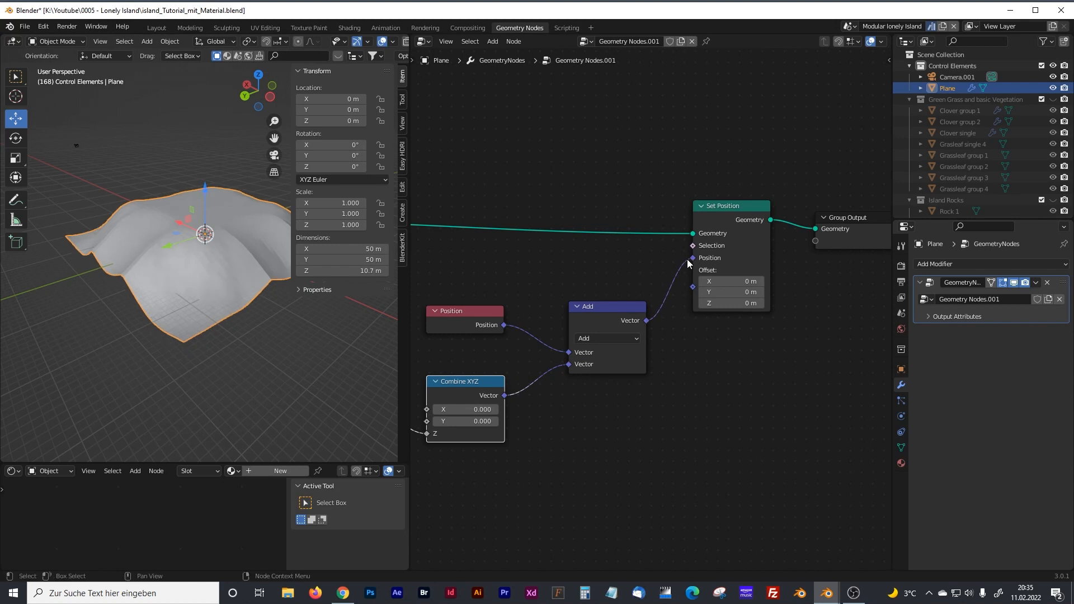
left_click_drag(410, 227, 467, 226)
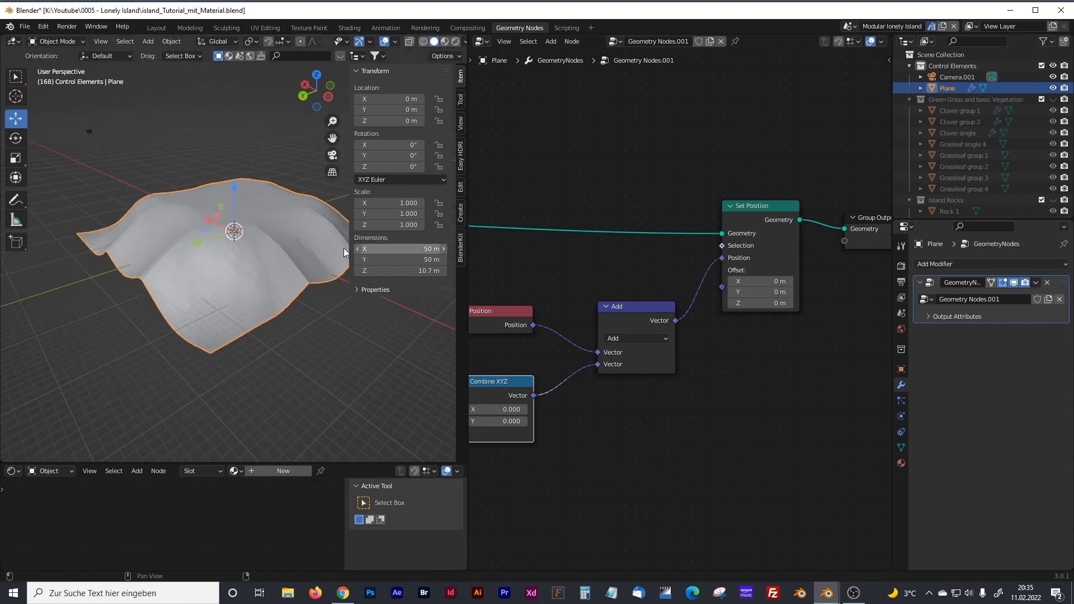
scroll(616, 274, "left", 10, "ctrl")
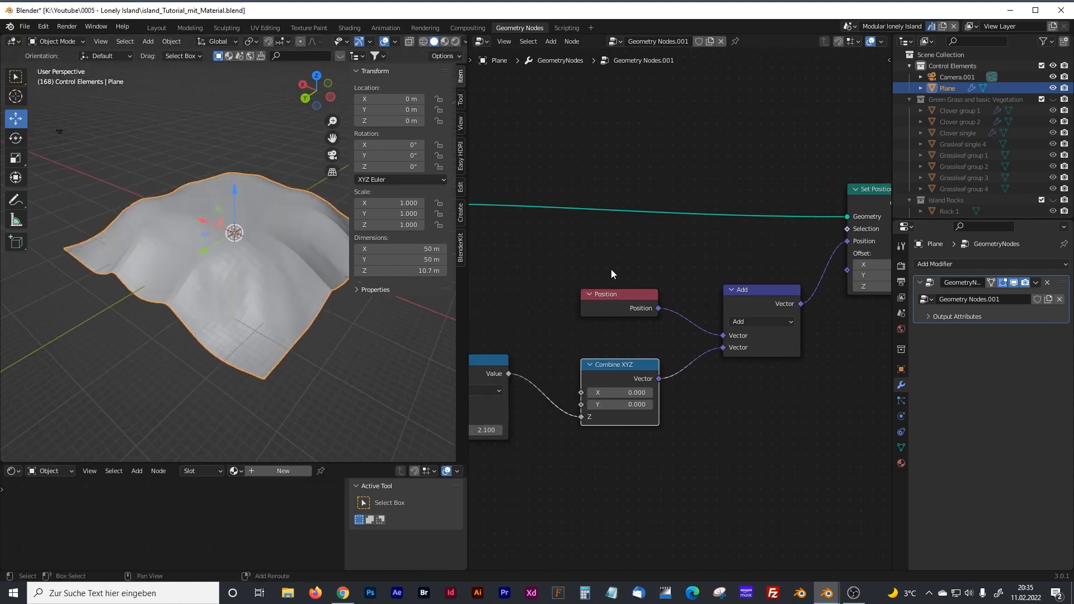
Step: Flatten the upper part of the RGB Curves, placing the end point at about Y 0.49 and another at about X 0.75, Y 0.44
left_click_drag(654, 355, 596, 377)
left_click_drag(694, 365, 738, 363)
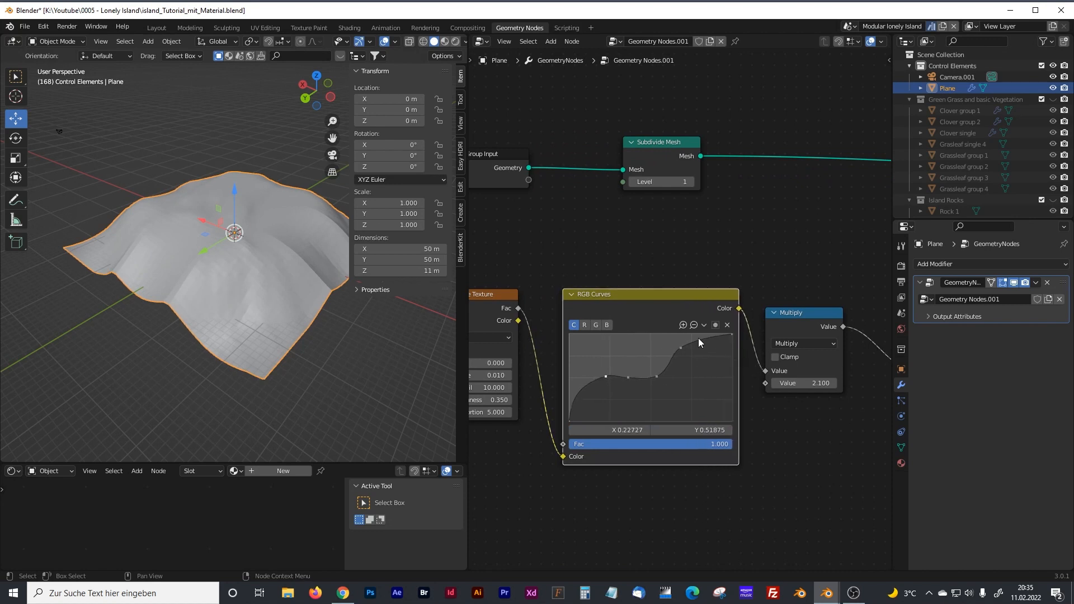
left_click_drag(644, 290, 632, 284)
left_click_drag(718, 331, 719, 373)
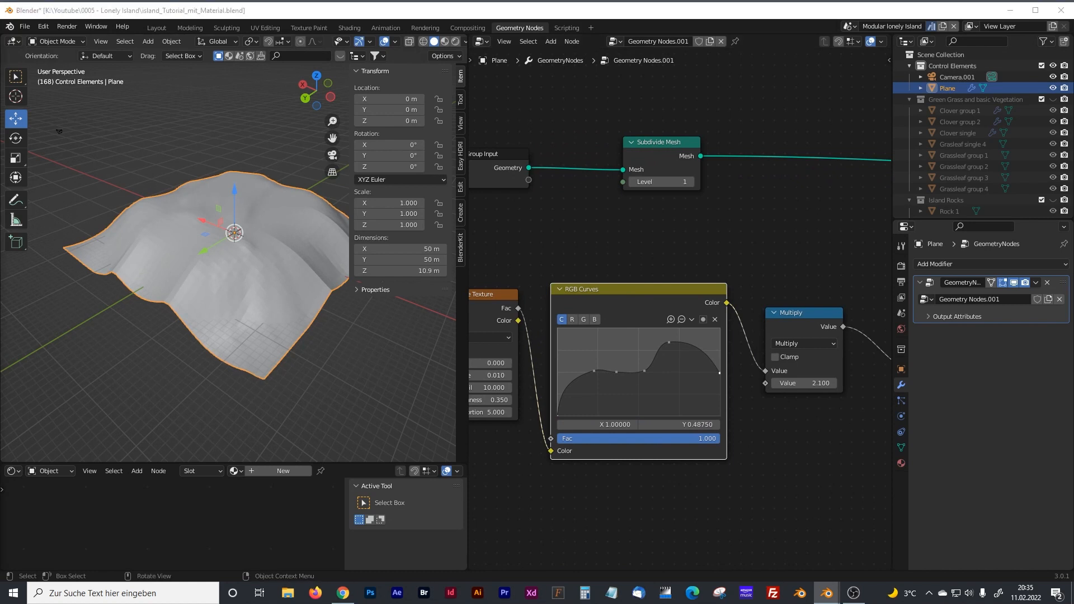
left_click_drag(669, 348, 678, 382)
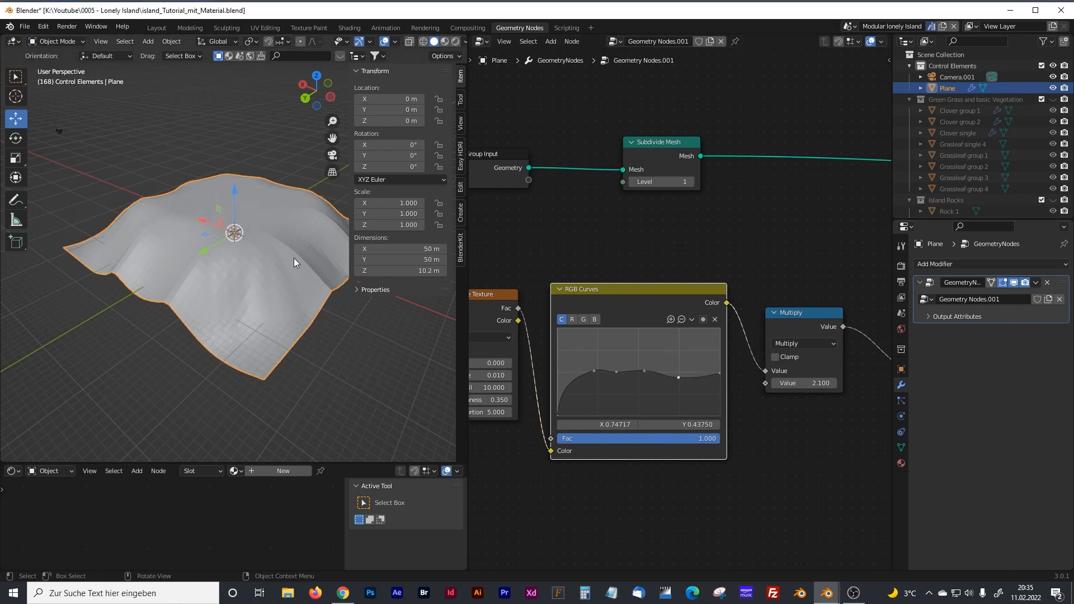
Step: Set the Multiply node's second value to 5 after viewing the terrain surface up close
scroll(294, 257, "up", 4)
middle_click_drag(260, 254, 461, 336)
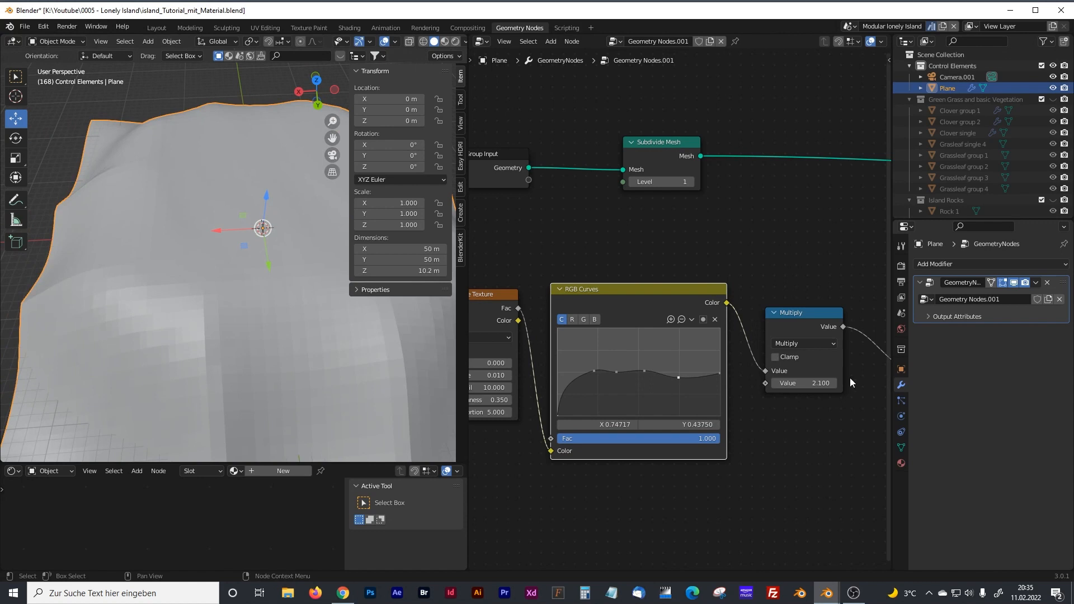
double_click(819, 383)
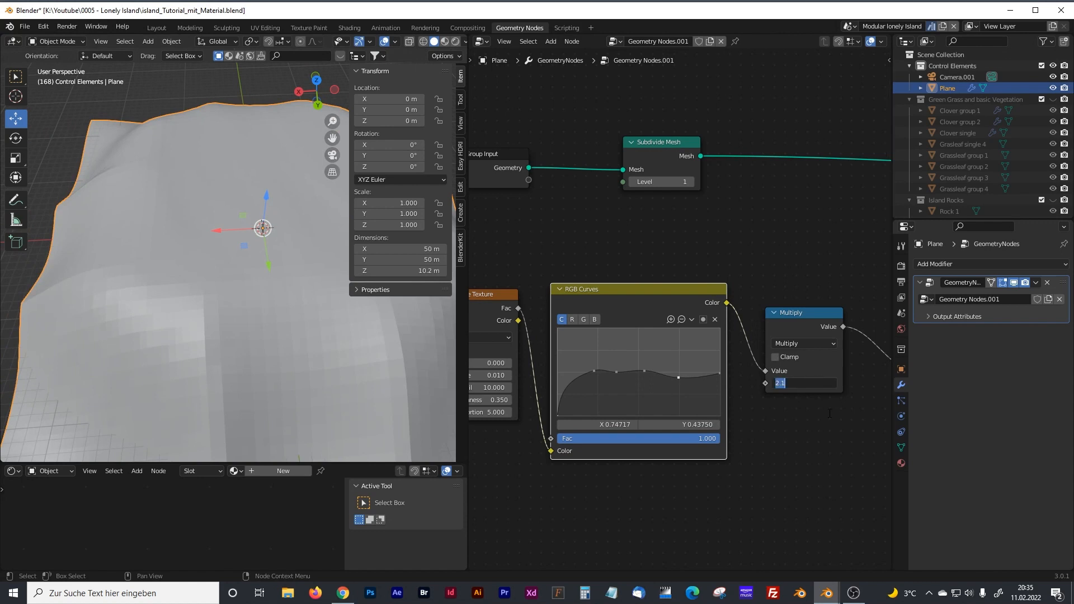
type("5")
key("Return")
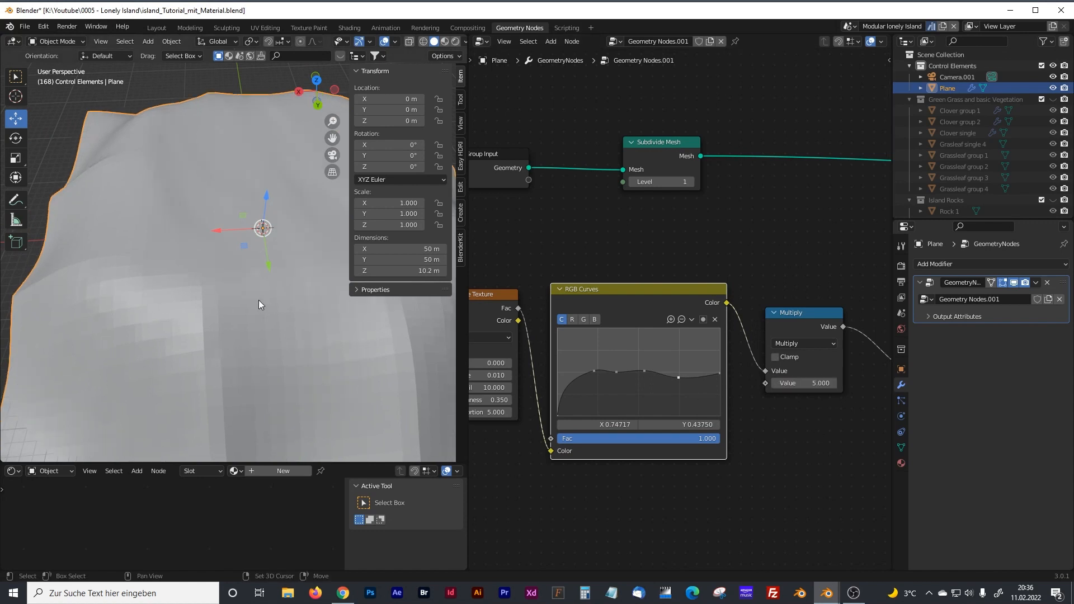
Step: Apply location, rotation and scale to the terrain plane
middle_click_drag(258, 300, 221, 281, "shift")
key("ctrl+a")
left_click(224, 279)
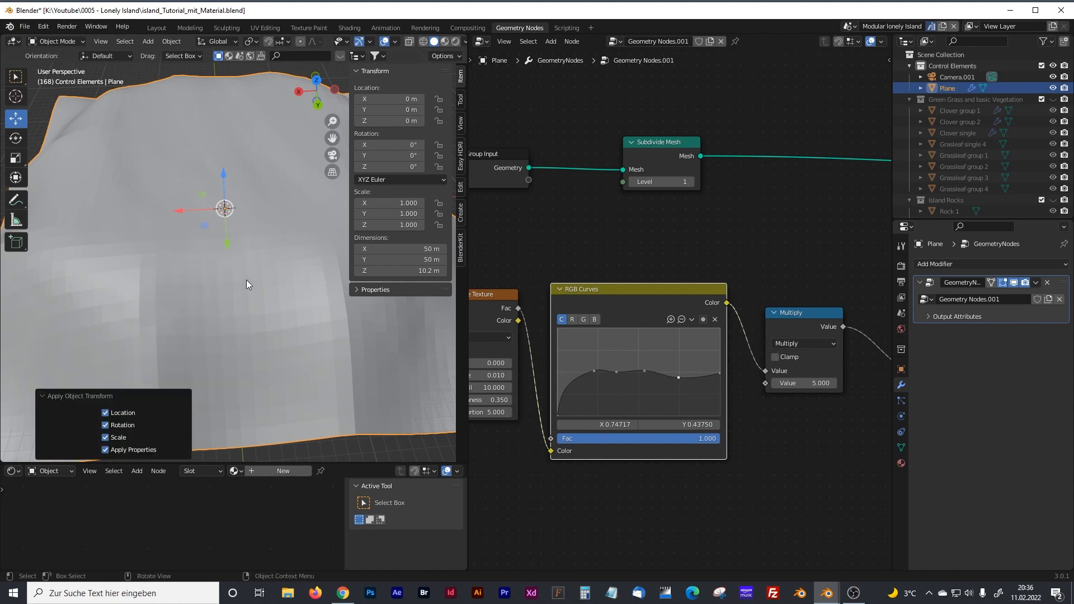
Step: Set the Noise Texture distortion to 20.7 and raise an RGB Curves point at about X 0.38, Y 0.71
left_click(652, 257)
middle_click_drag(568, 242, 715, 237)
left_click(655, 407)
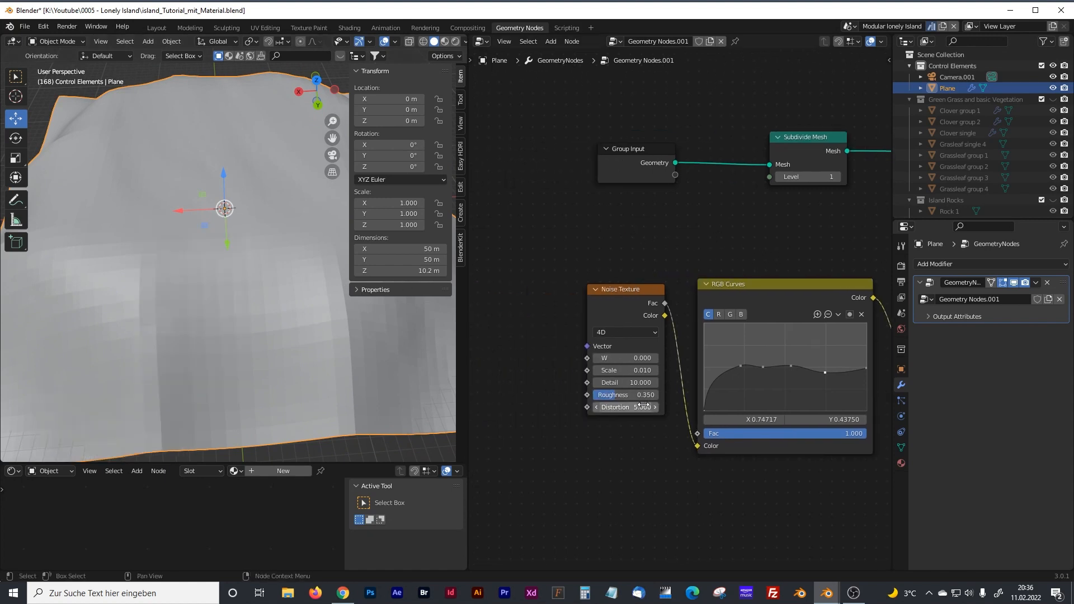
left_click_drag(655, 406, 766, 349)
scroll(256, 260, "down", 5)
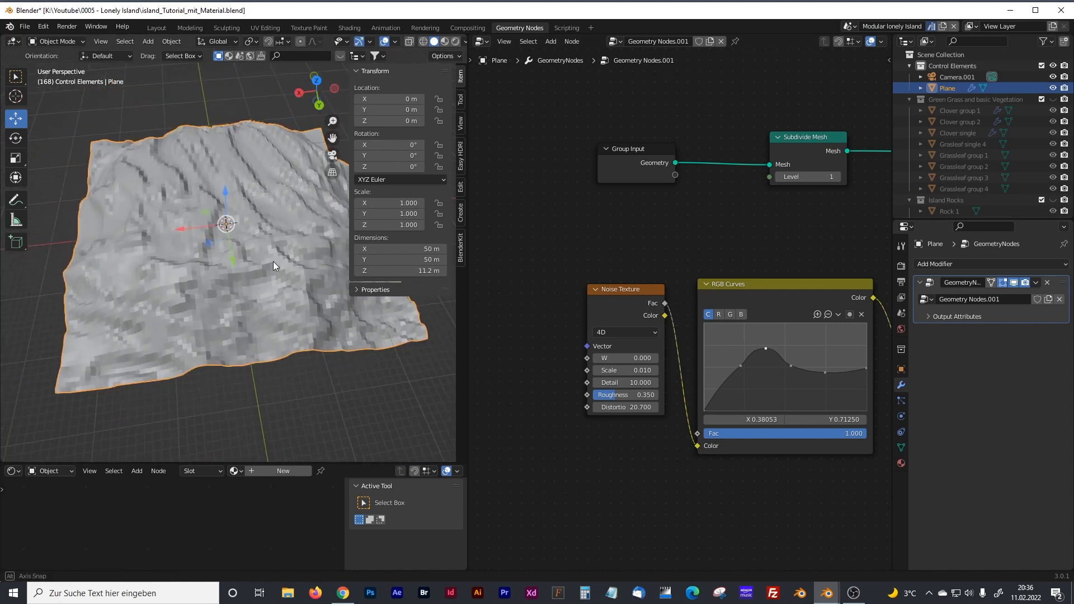
middle_click_drag(273, 261, 355, 249)
middle_click_drag(211, 225, 250, 237)
Step: Increase the Subdivide Mesh level to 3 and check the refined terrain surface
middle_click_drag(764, 225, 627, 267)
left_click(700, 219)
left_click(700, 219)
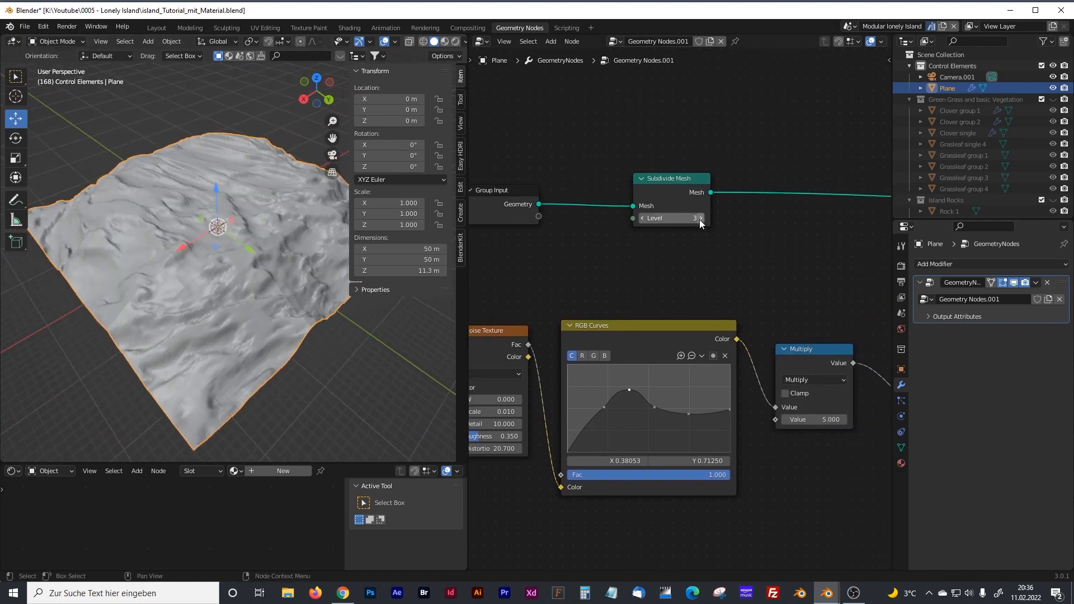
middle_click_drag(251, 226, 302, 263)
Step: Move the Noise Texture node slightly and lower its distortion to 5, trying 2 and 7 first
middle_click_drag(489, 284, 602, 249)
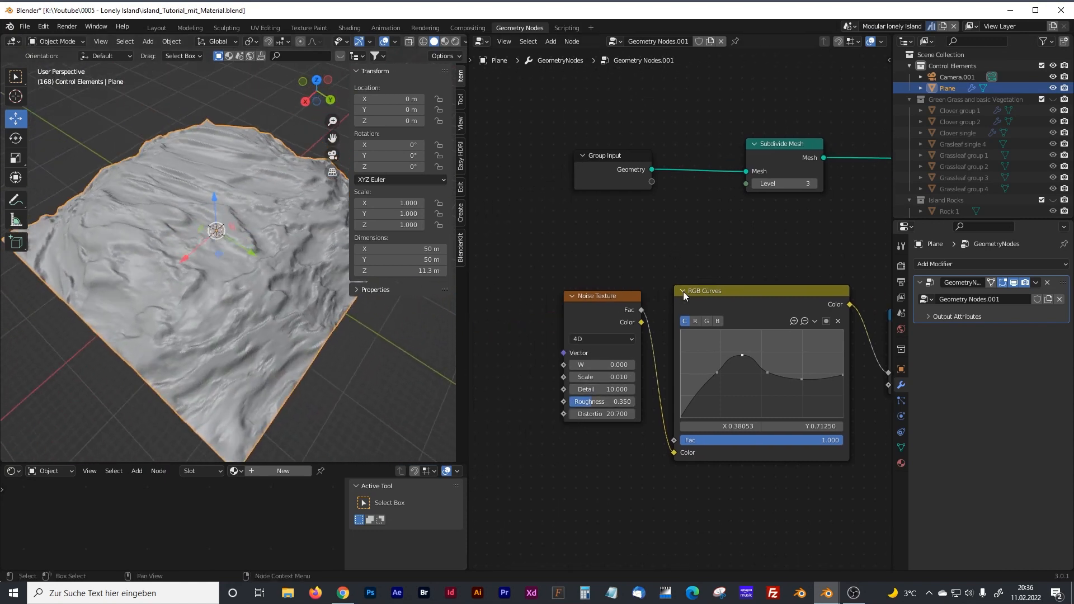
middle_click_drag(710, 267, 706, 244)
left_click_drag(618, 272, 614, 269)
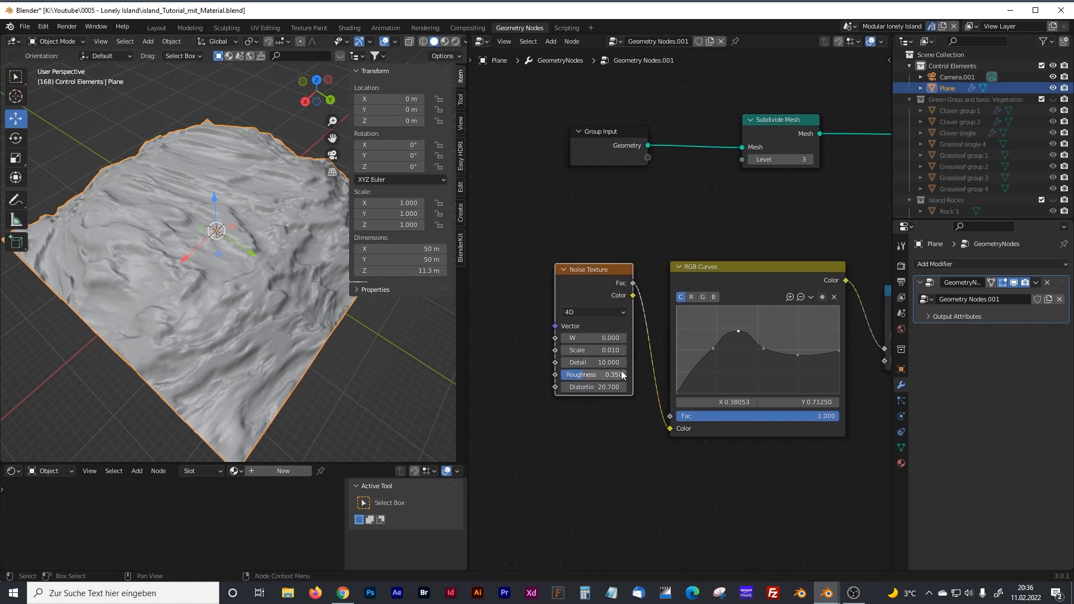
left_click(613, 376)
left_click(609, 388)
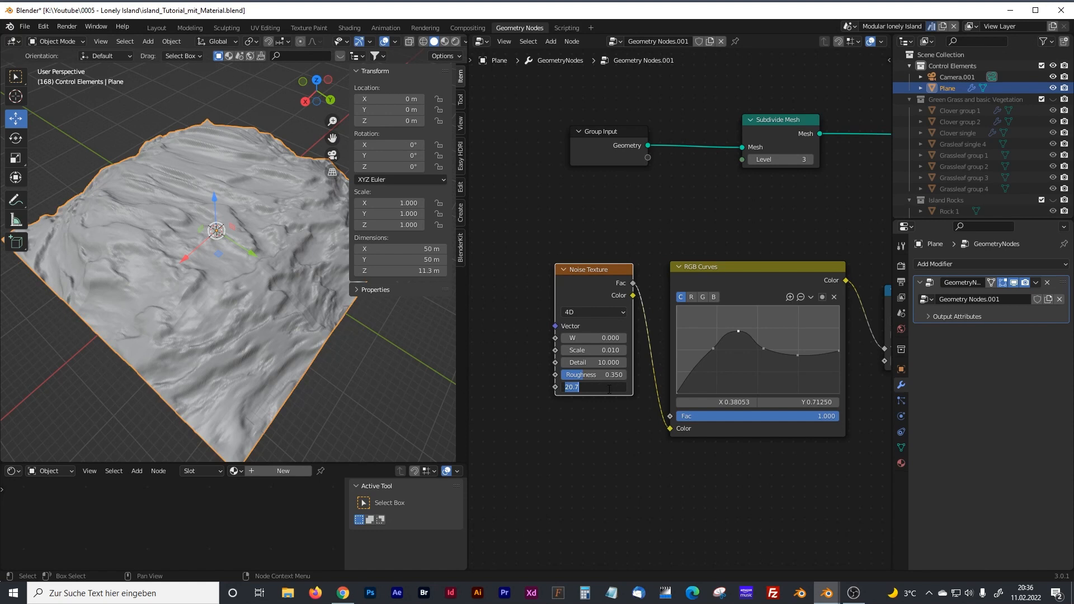
type("2")
key("Return")
left_click_drag(609, 388, 643, 388)
middle_click_drag(243, 334, 299, 298)
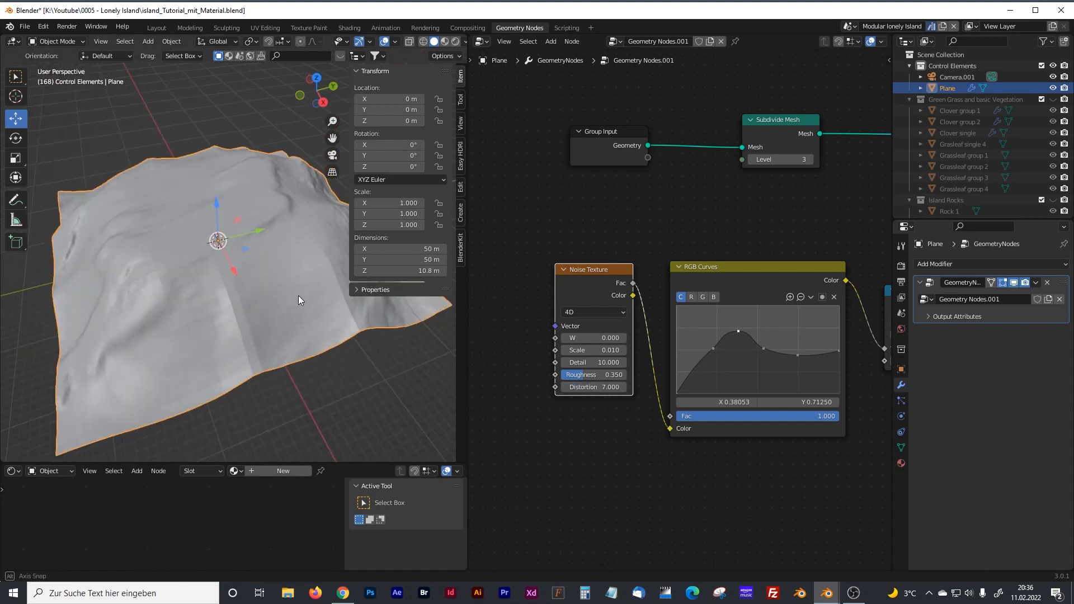
left_click_drag(605, 387, 591, 388)
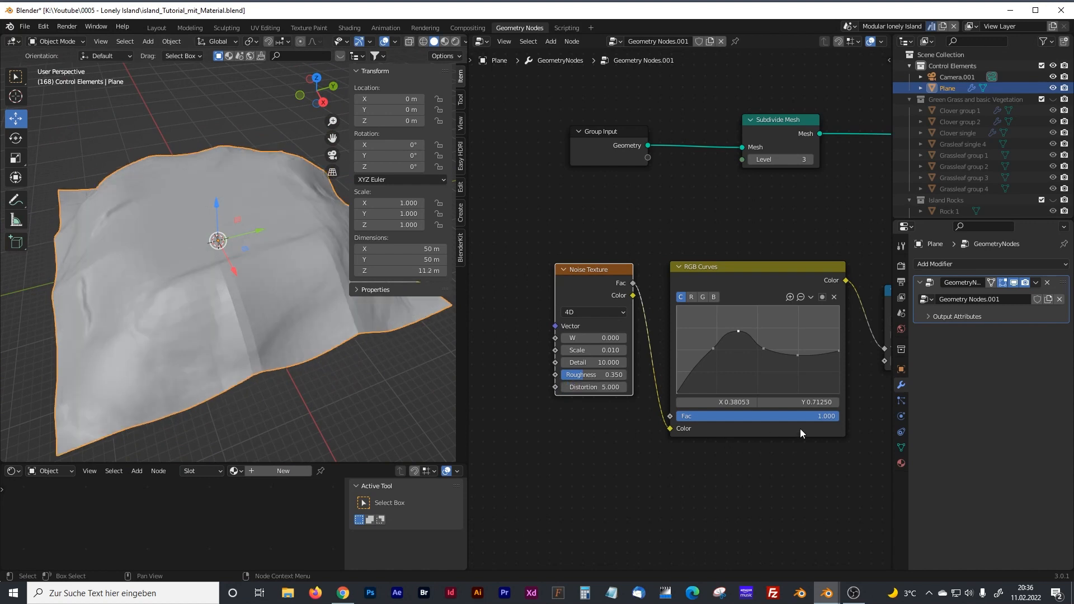
Step: Set the RGB Curves factor to 3 and view the terrain from a lower angle
middle_click_drag(800, 467, 753, 437)
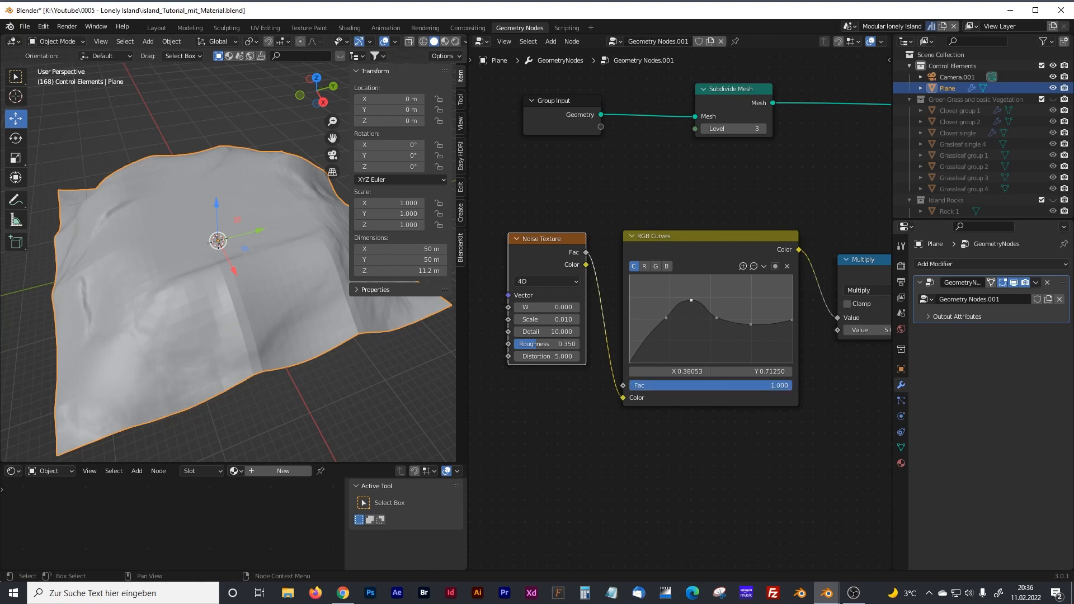
left_click(773, 390)
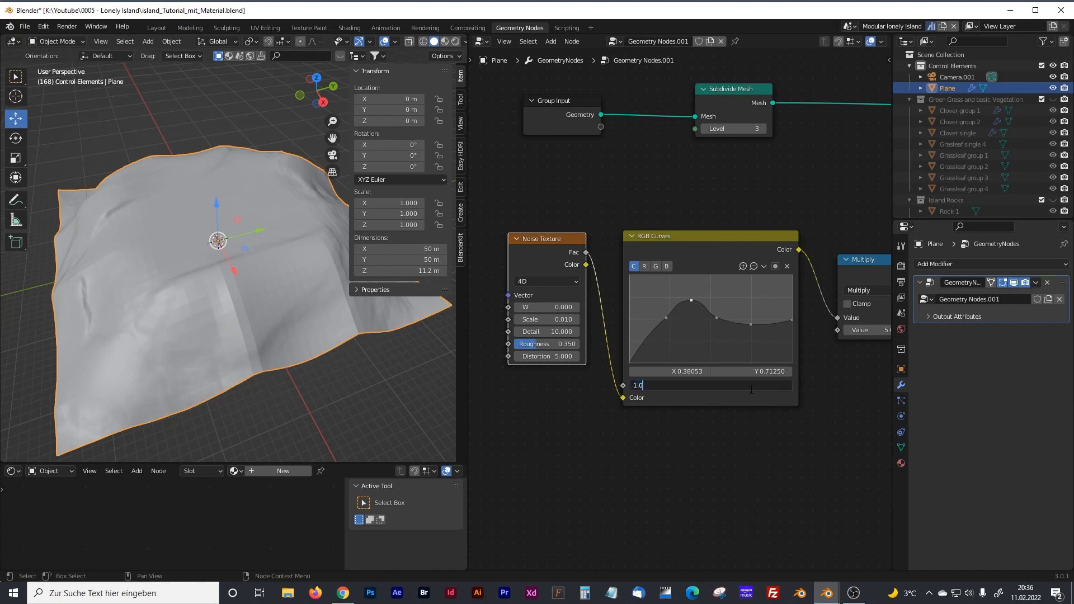
key("Return")
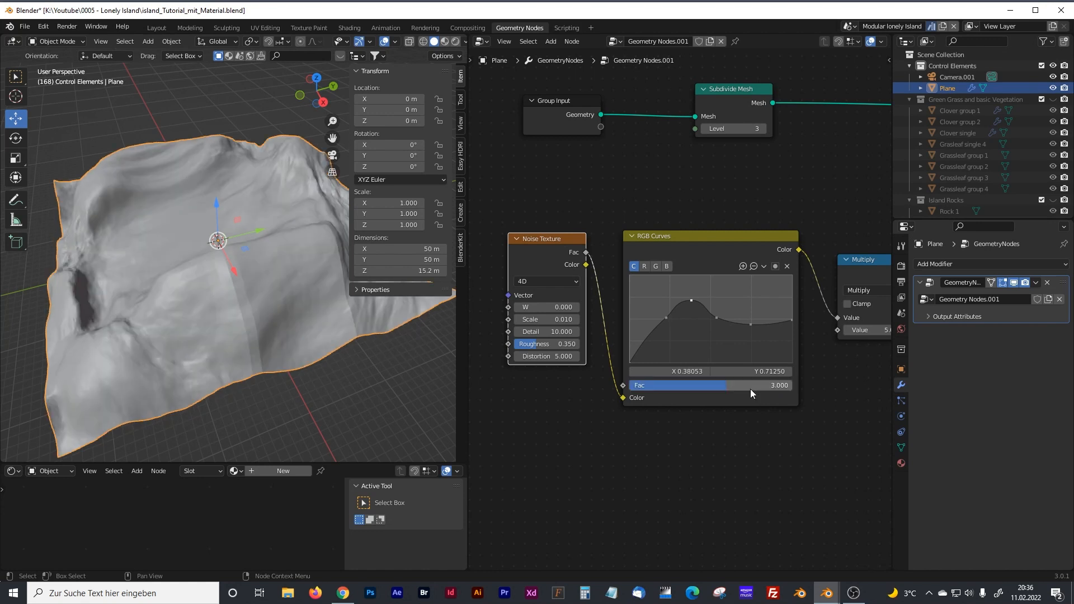
middle_click_drag(180, 284, 207, 238)
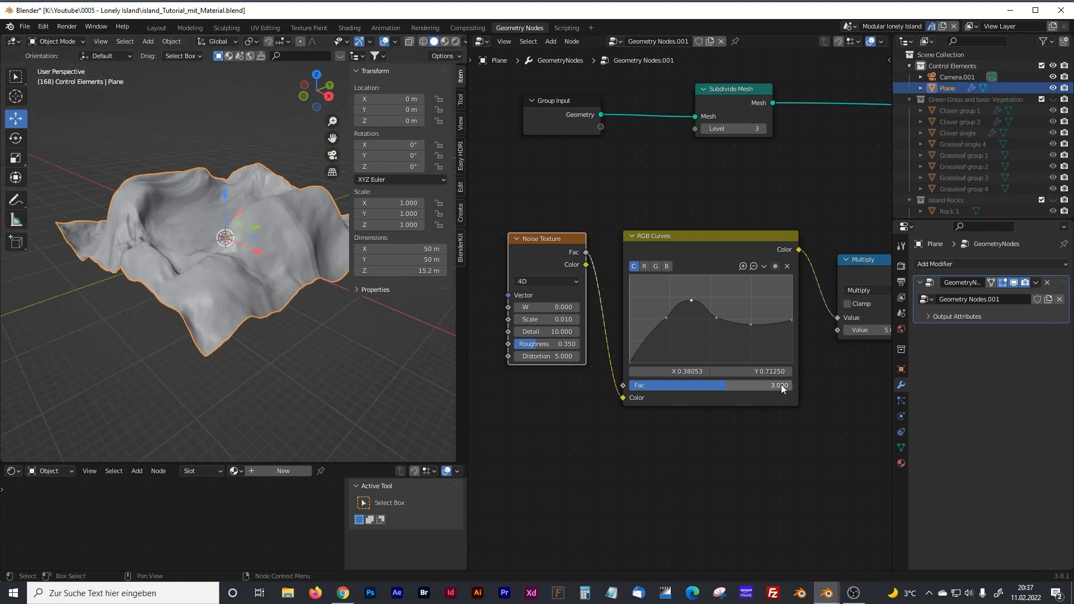
Step: Set the Noise Texture distortion to 3 and inspect the terrain from above and from the side
left_click(564, 356)
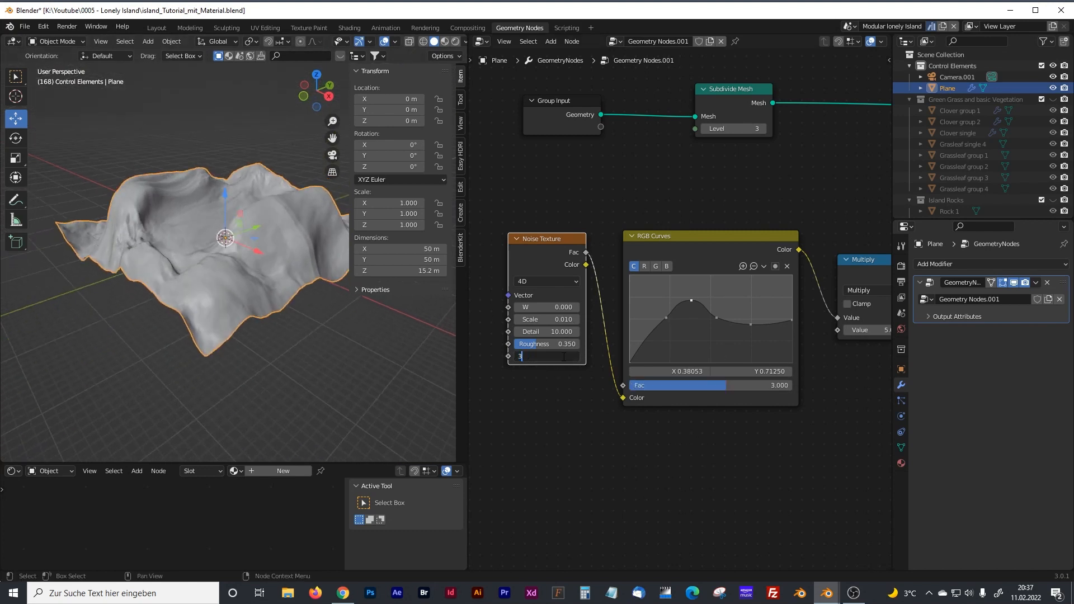
type("3")
key("Return")
middle_click_drag(335, 277, 352, 299)
scroll(804, 216, "down", 4)
middle_click_drag(788, 227, 613, 233)
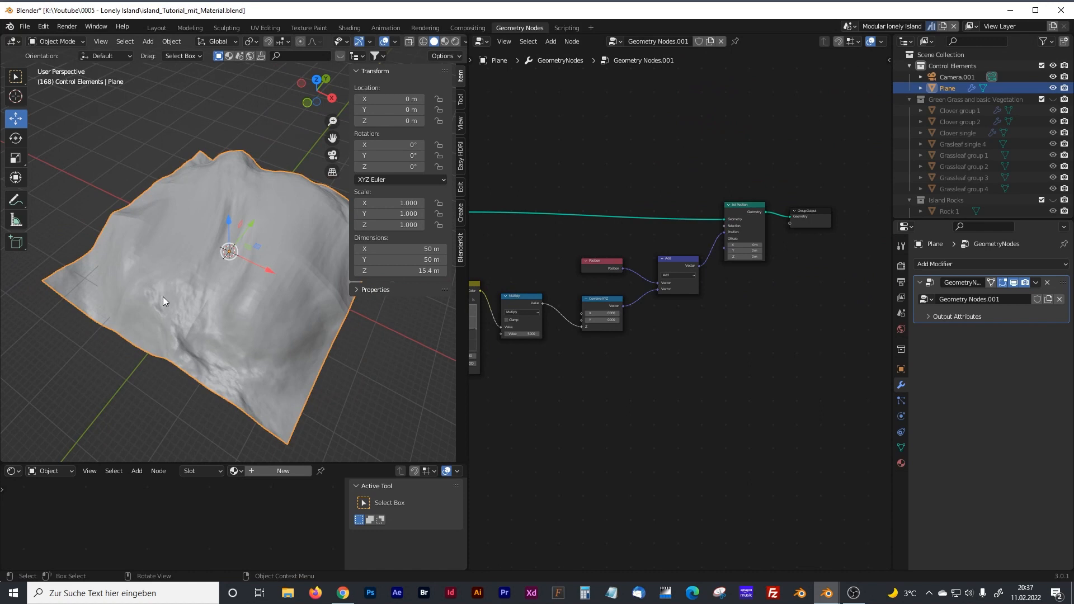
middle_click_drag(268, 317, 284, 264)
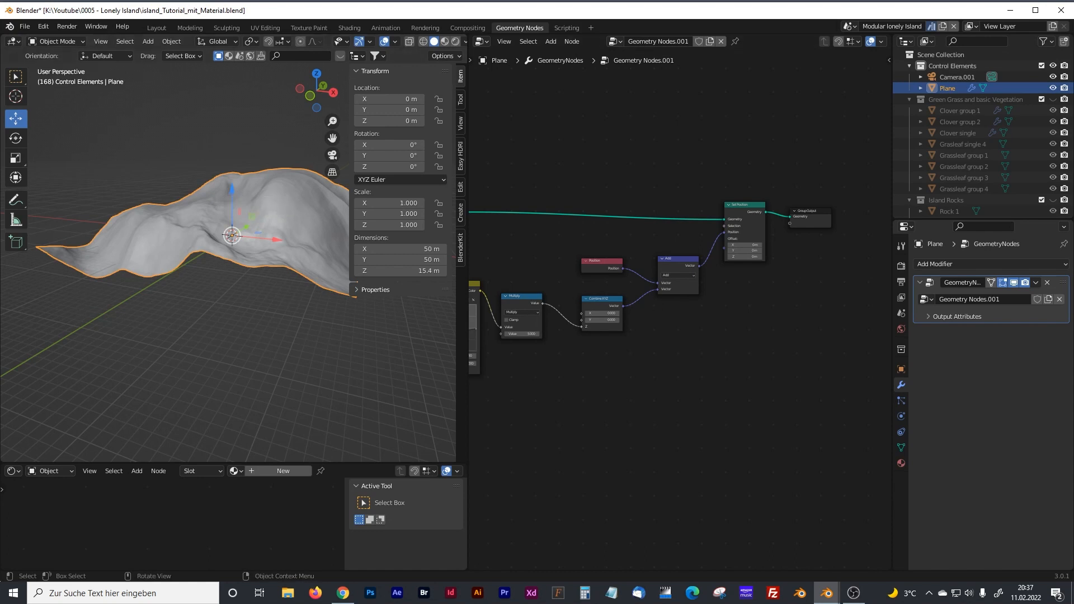
Step: Widen the node editor, select all terrain nodes and join them in a new frame
scroll(658, 392, "down", 3)
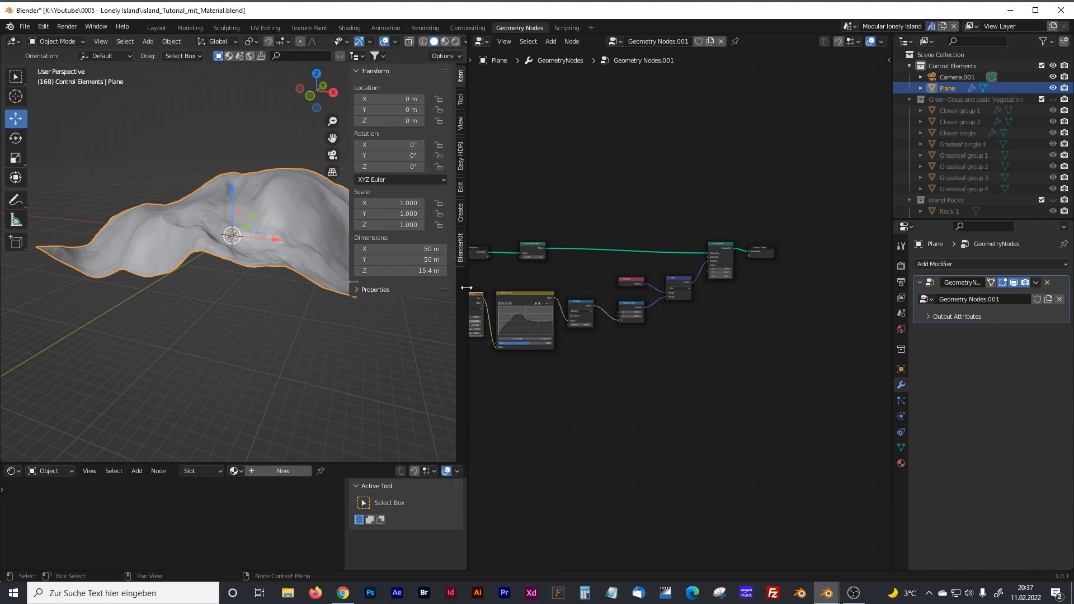
left_click_drag(467, 287, 310, 287)
key("Home")
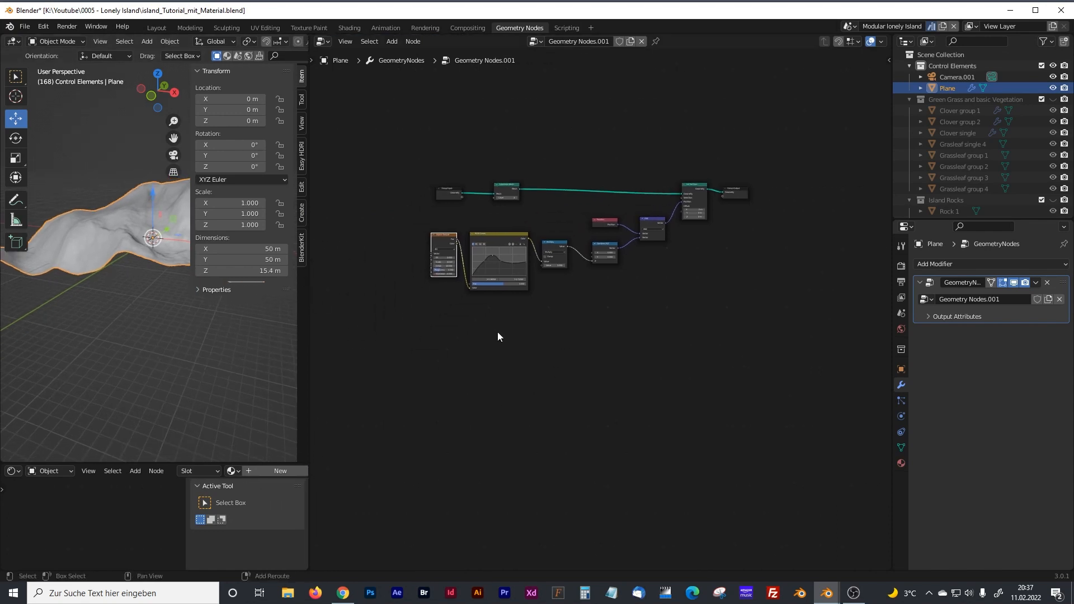
left_click_drag(356, 203, 720, 383)
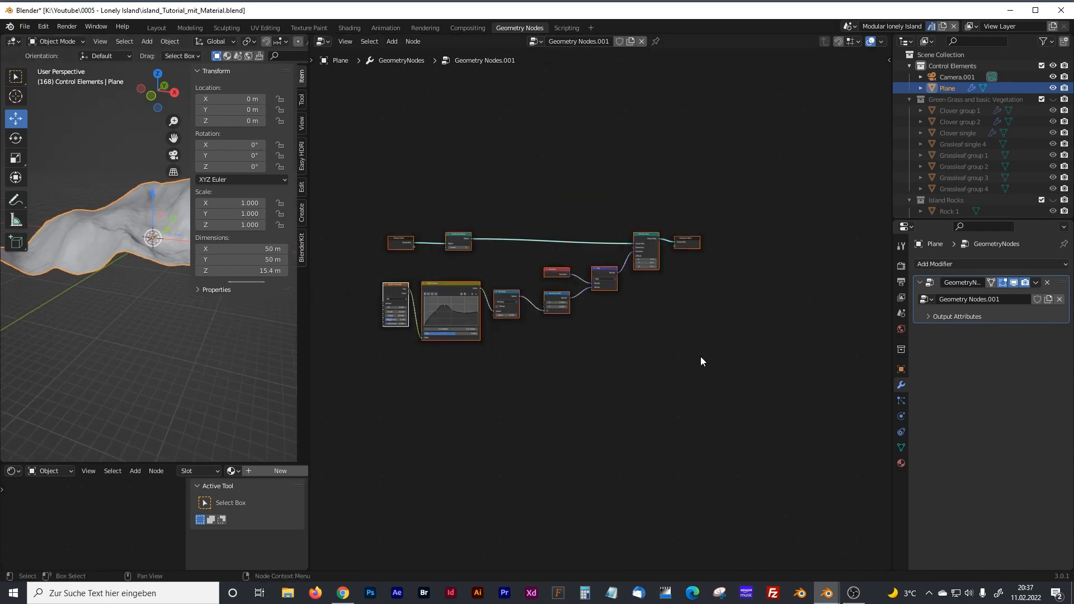
key("ctrl+j")
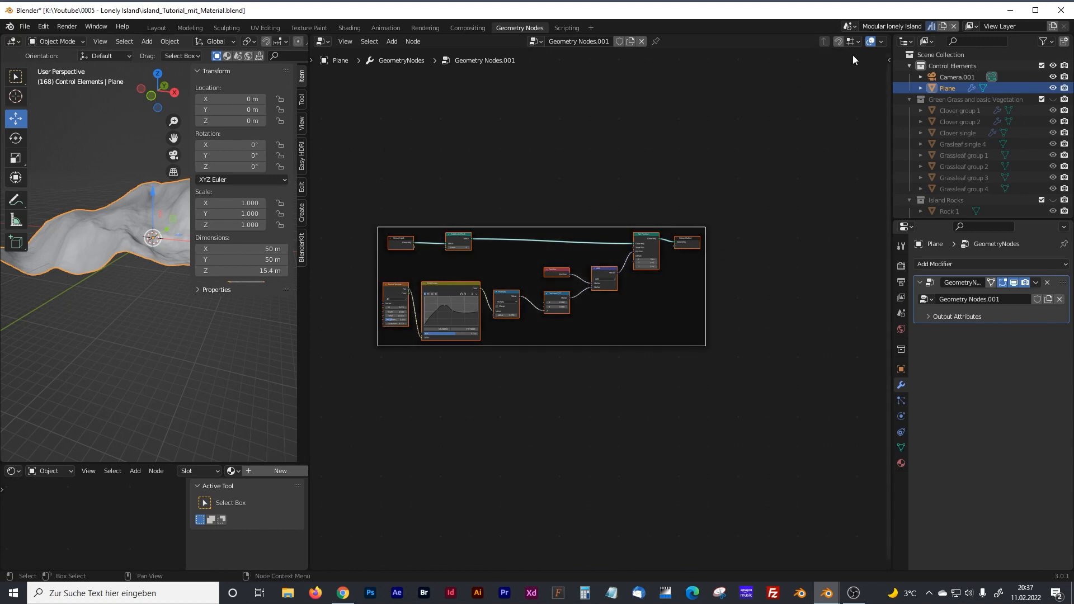
Step: Give the new frame around the terrain nodes a label in its node properties
left_click(885, 58)
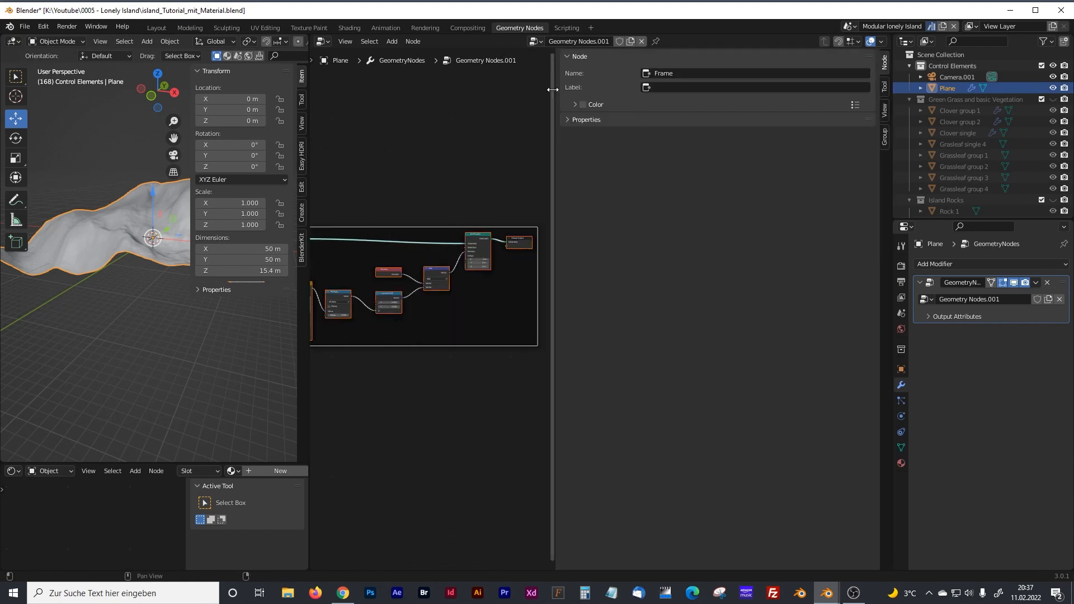
left_click_drag(554, 94, 663, 93)
left_click(754, 87)
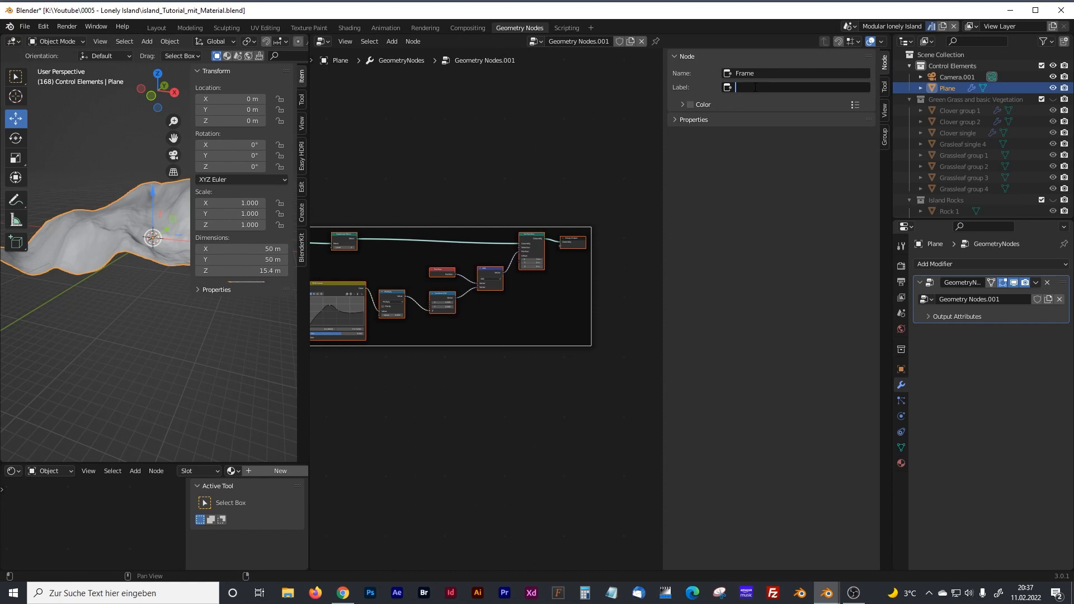
type("In")
key("Return")
key("n")
middle_click_drag(549, 362, 597, 301)
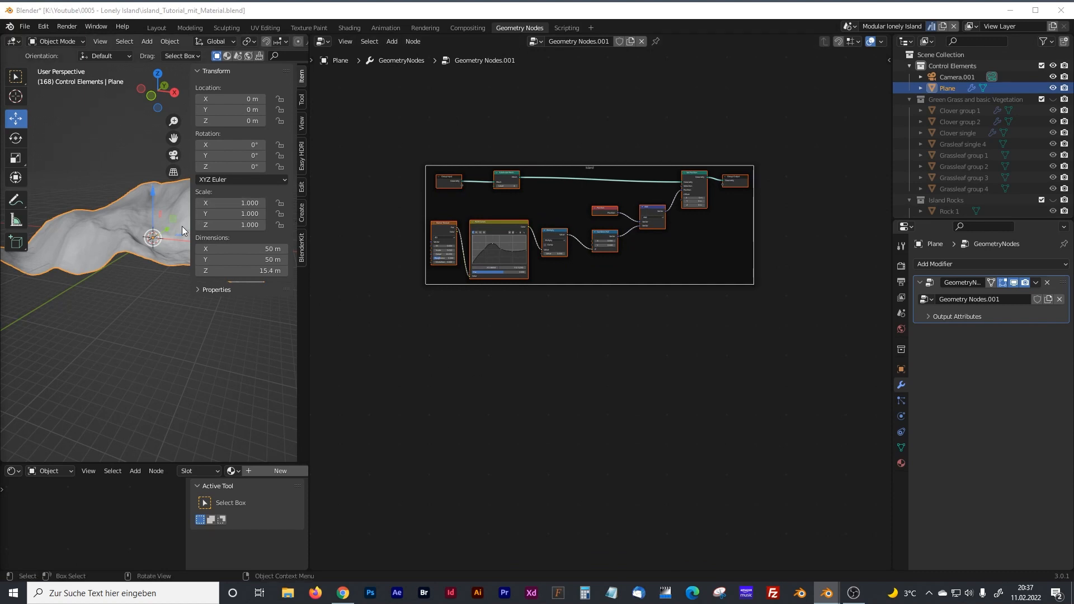
Step: Hide the 3D viewport's sidebar, deselect the plane and add a UV sphere at the world origin
left_click(207, 330)
key("n")
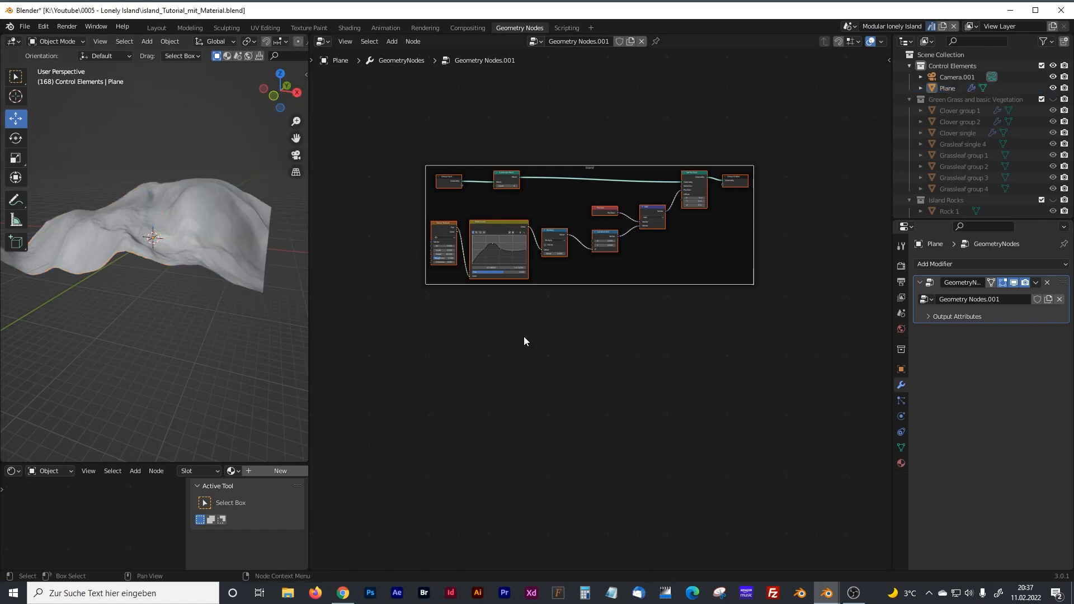
key("shift+a")
mouse_move(193, 296)
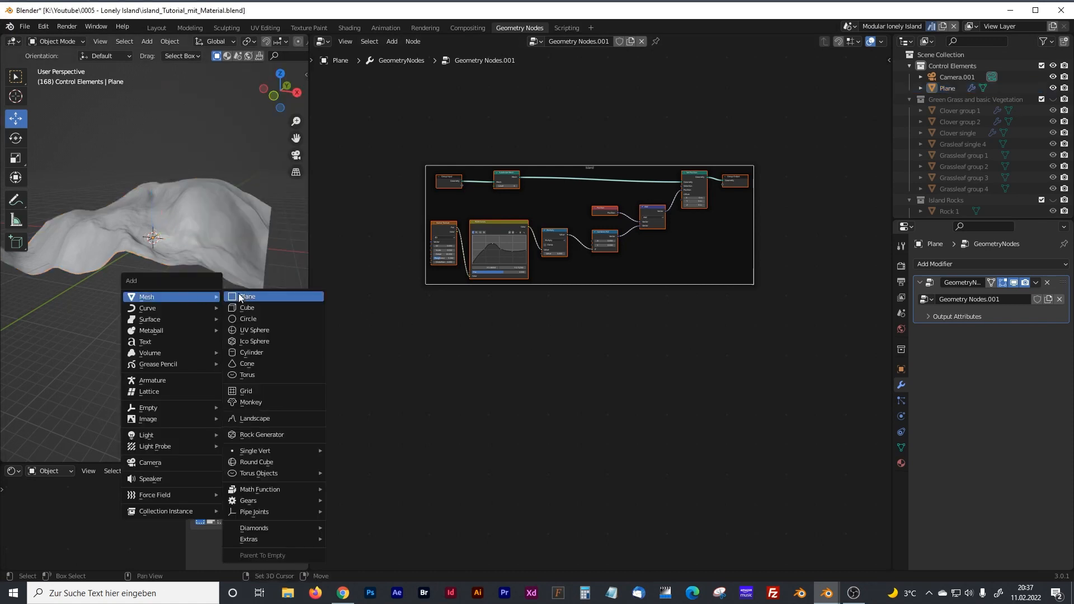
left_click(252, 331)
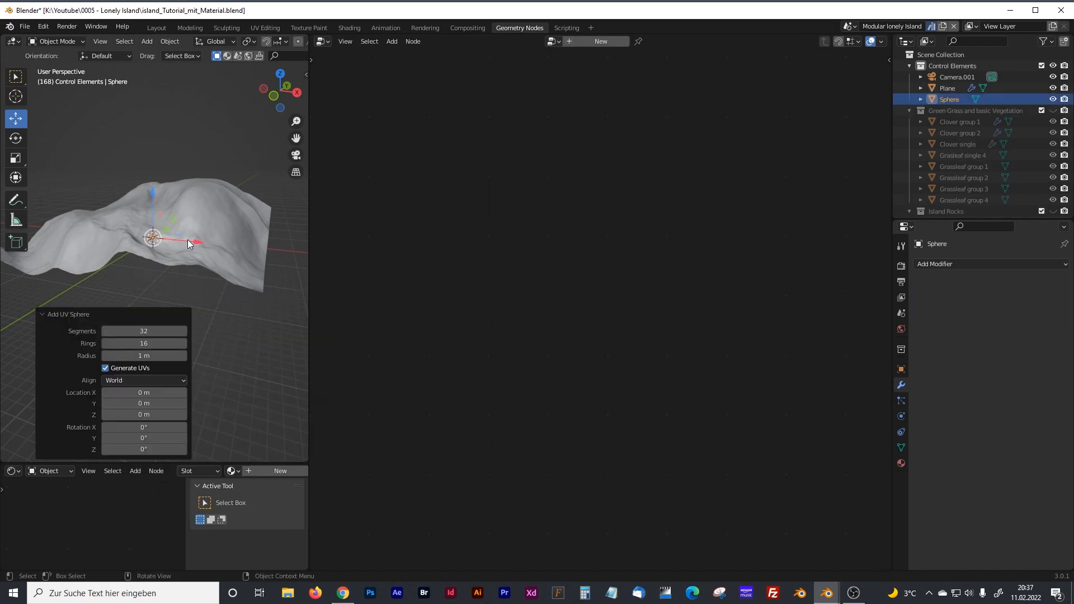
Step: Raise the sphere about 15.8 m along Z above the terrain and scale it up uniformly by about 10.25
left_click_drag(156, 200, 157, 154)
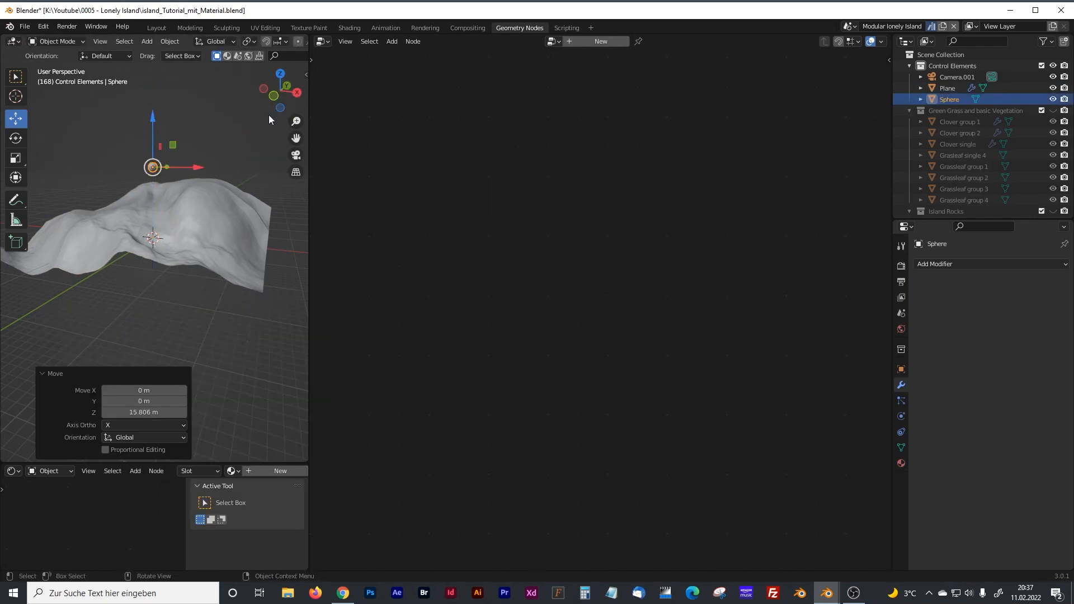
key("n")
key("s")
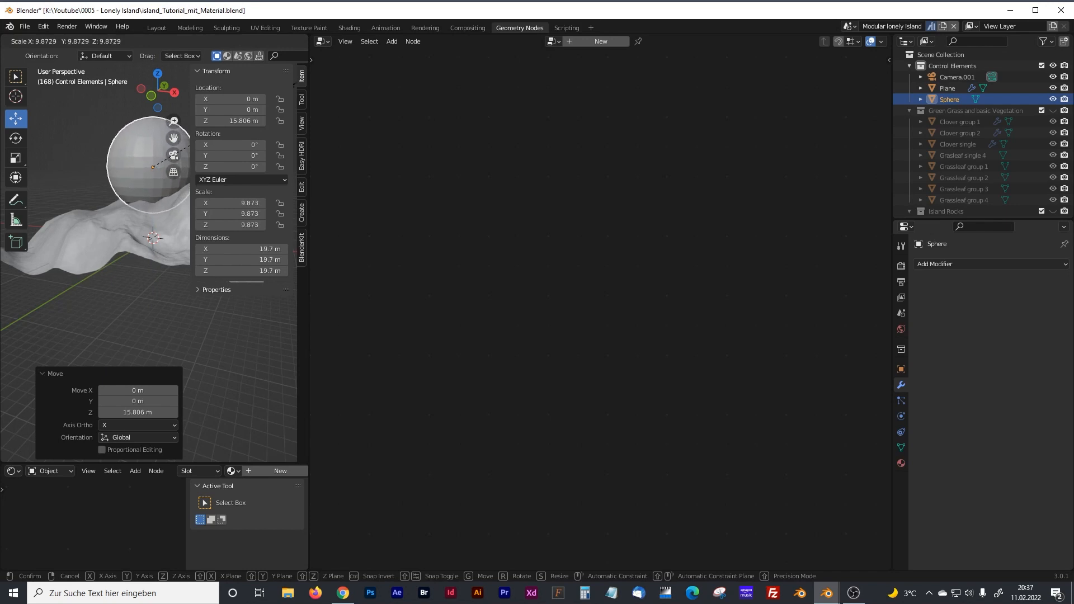
left_click(193, 138)
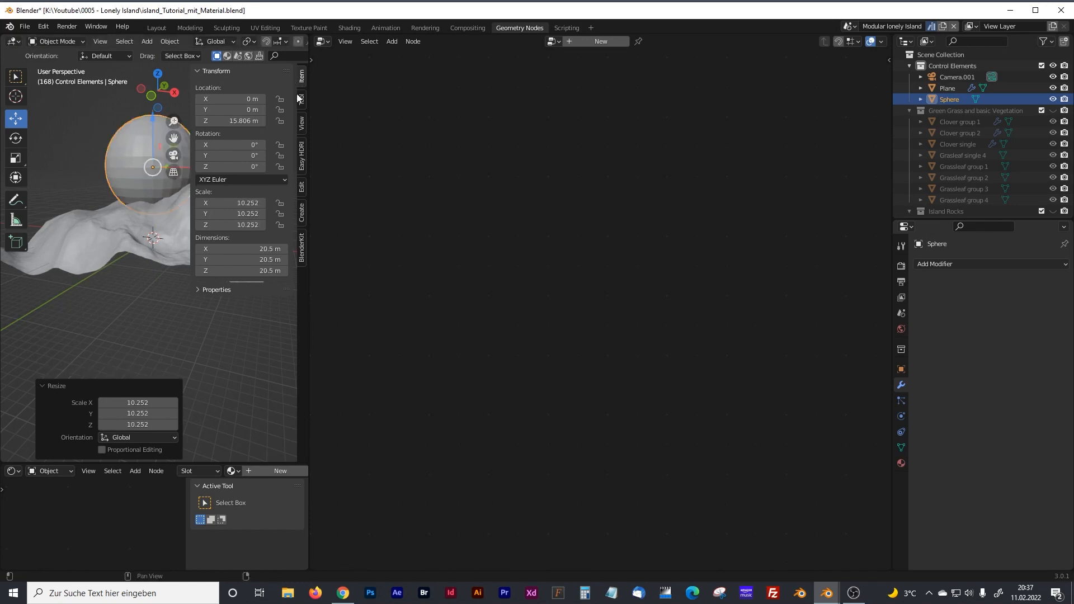
key("n")
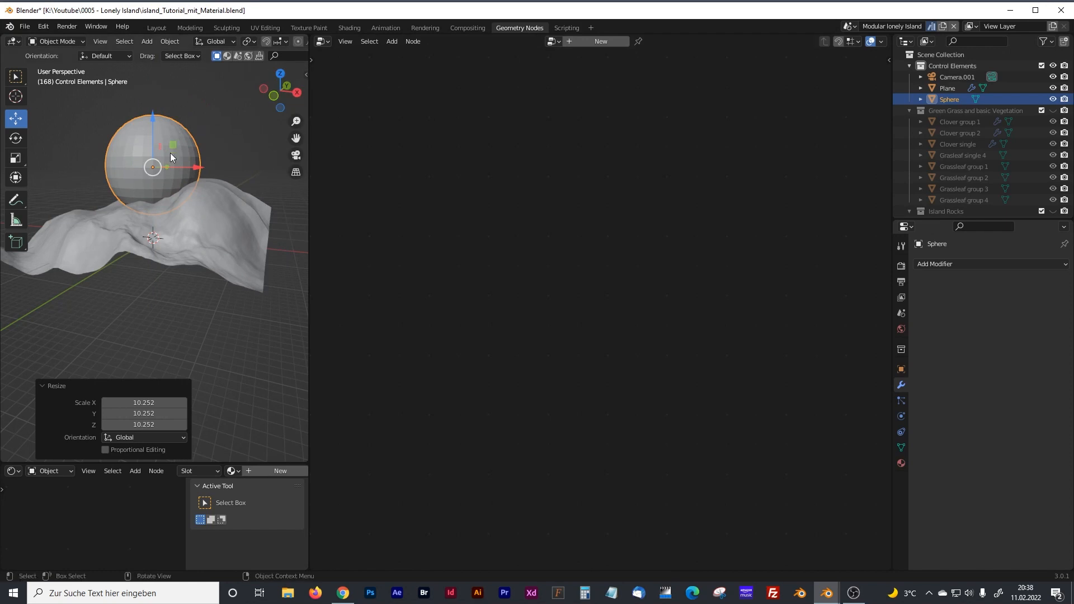
Step: Select the terrain and collapse the vegetation, Island Rocks, Palm Type 1, Palm Type 2 and Cliff Rocks collections
left_click(223, 244)
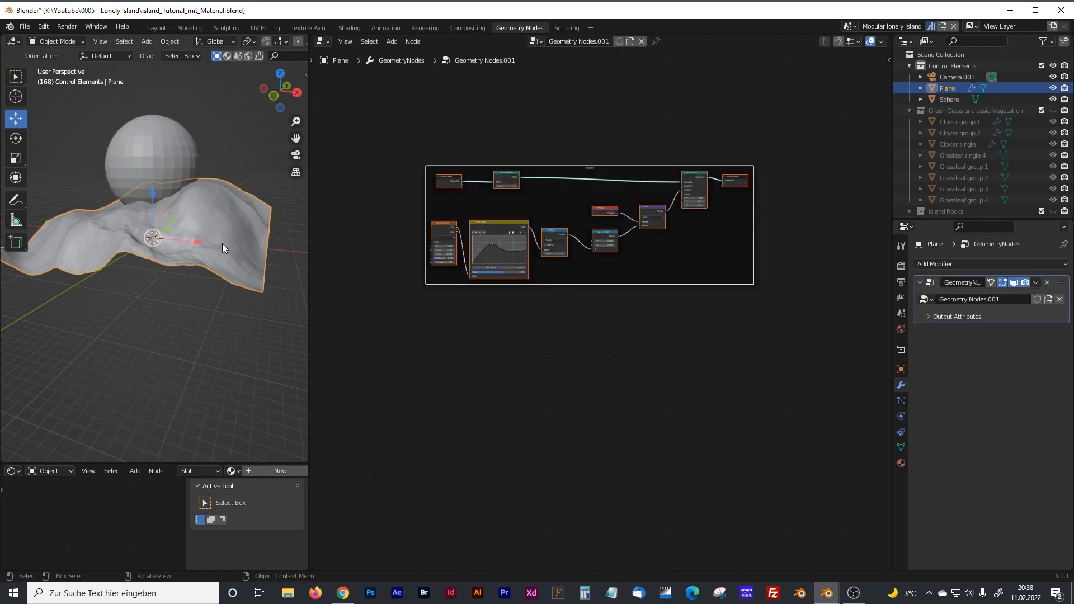
left_click(910, 110)
left_click(910, 121)
left_click(908, 132)
left_click(909, 144)
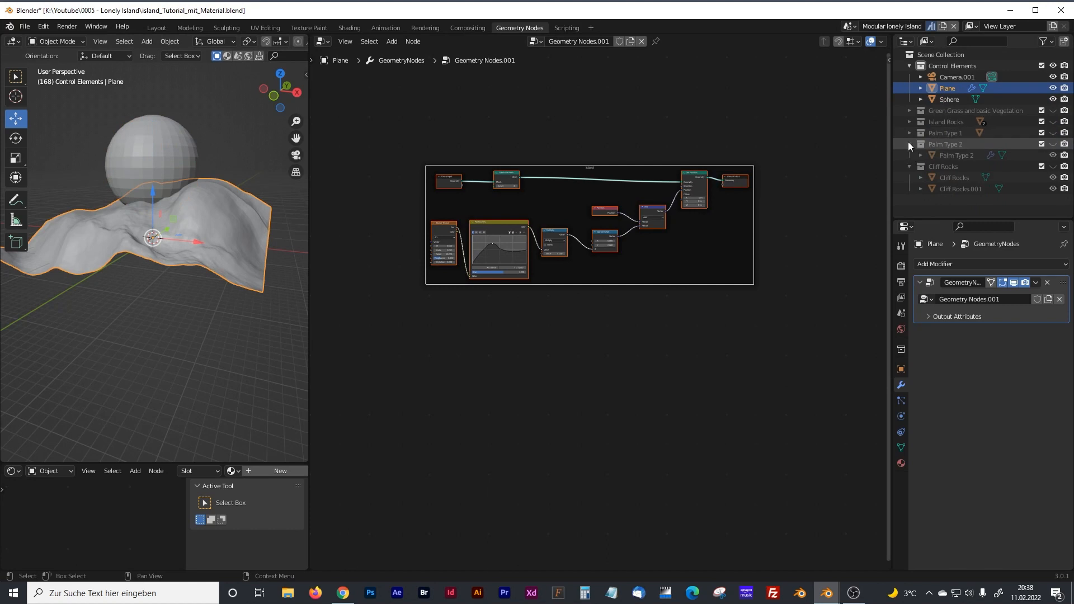
left_click(910, 155)
Step: Rename the terrain plane object as Island
left_click(949, 100)
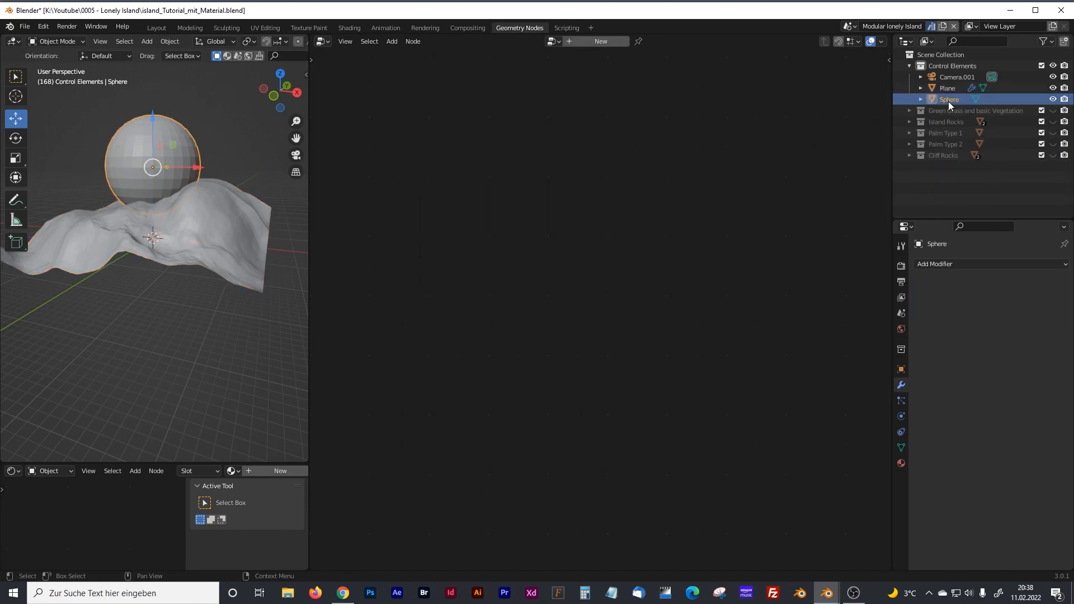
left_click(947, 89)
double_click(946, 88)
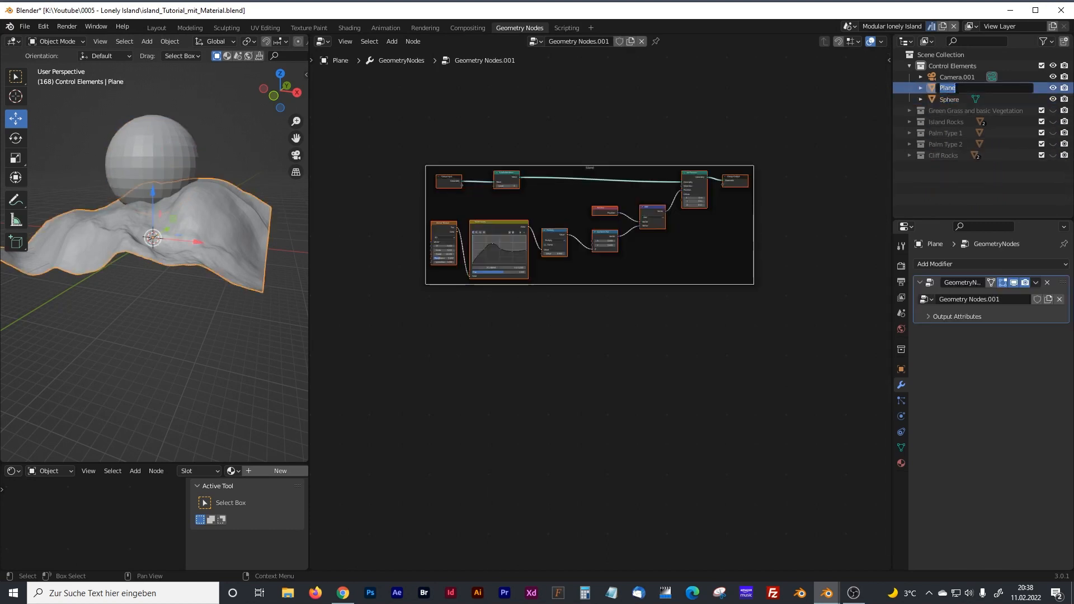
key("BackSpace")
type("Island")
key("Return")
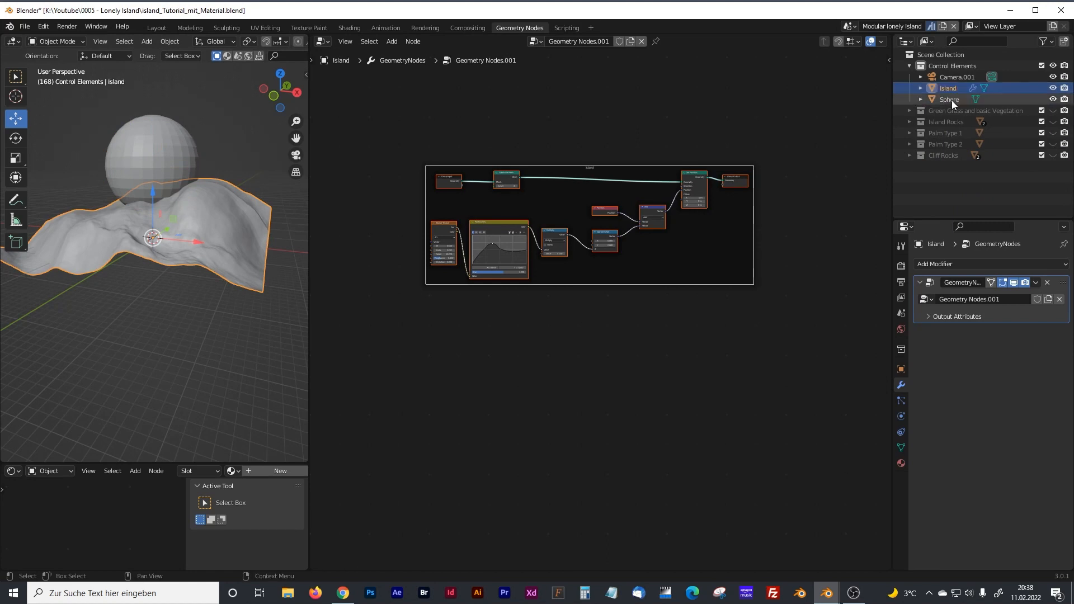
Step: Rename the sphere as Proximity Object
double_click(952, 100)
type("Pro")
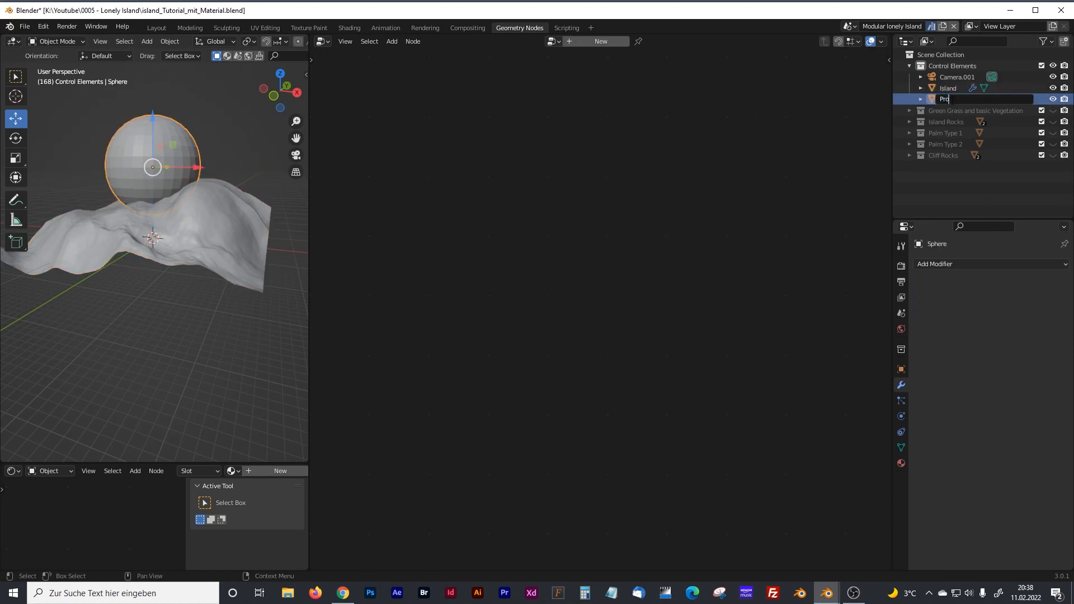
type("ximity")
type(" C")
type("bject")
key("Return")
Step: Bring the Proximity Object into the Island's node tree as an Object Info node below the terrain frame
left_click(948, 88)
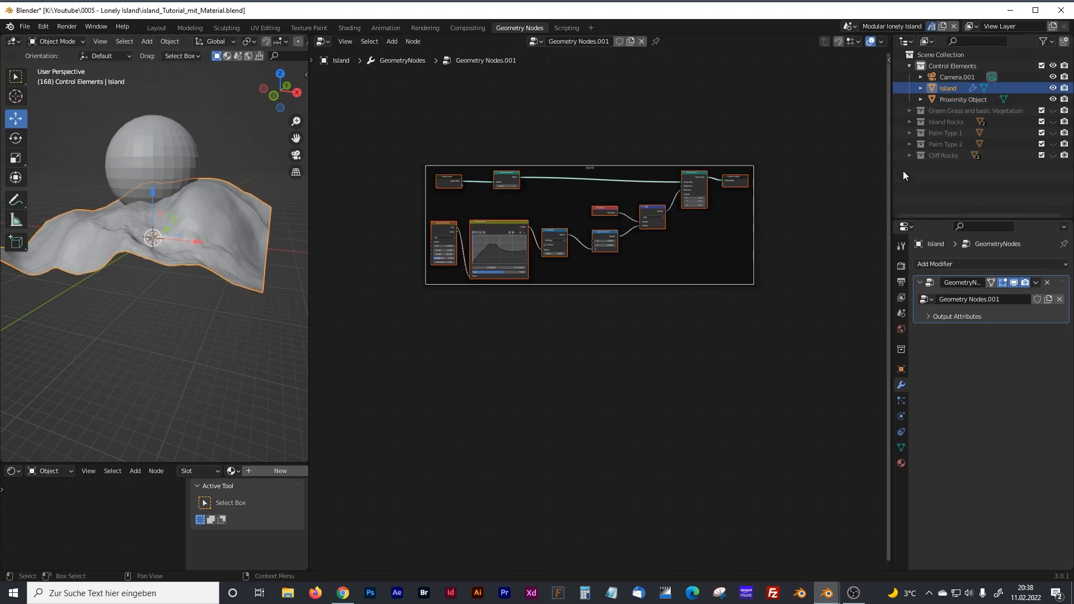
left_click_drag(949, 100, 482, 374)
scroll(515, 364, "up", 2)
middle_click_drag(514, 342, 550, 224)
mouse_move(468, 273)
left_mouse_down()
mouse_move(453, 222)
mouse_move(462, 275)
left_mouse_up()
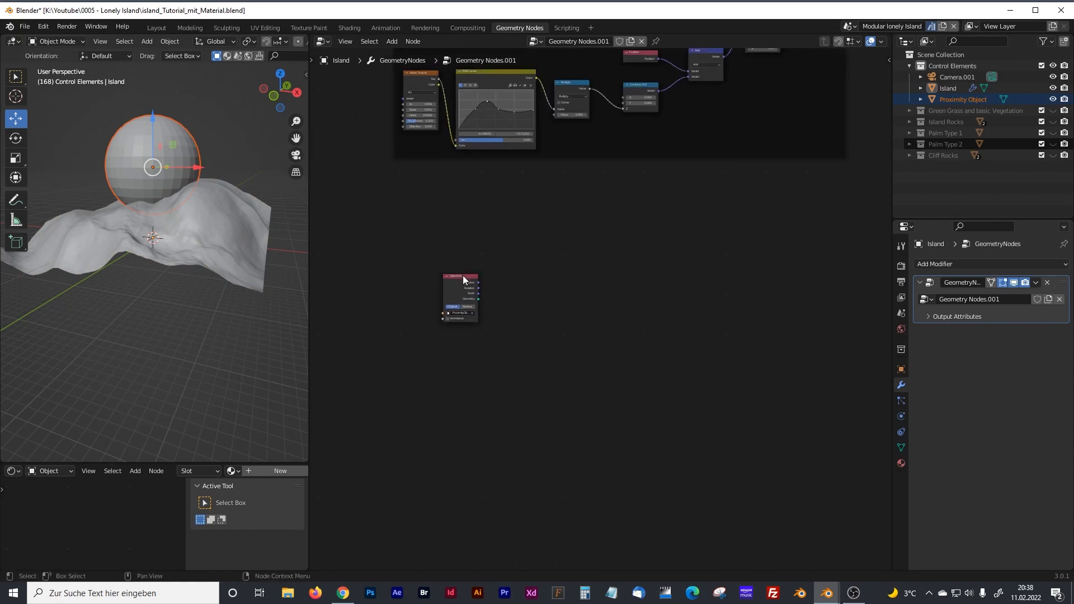
scroll(470, 238, "up", 4)
middle_click_drag(480, 222, 519, 291)
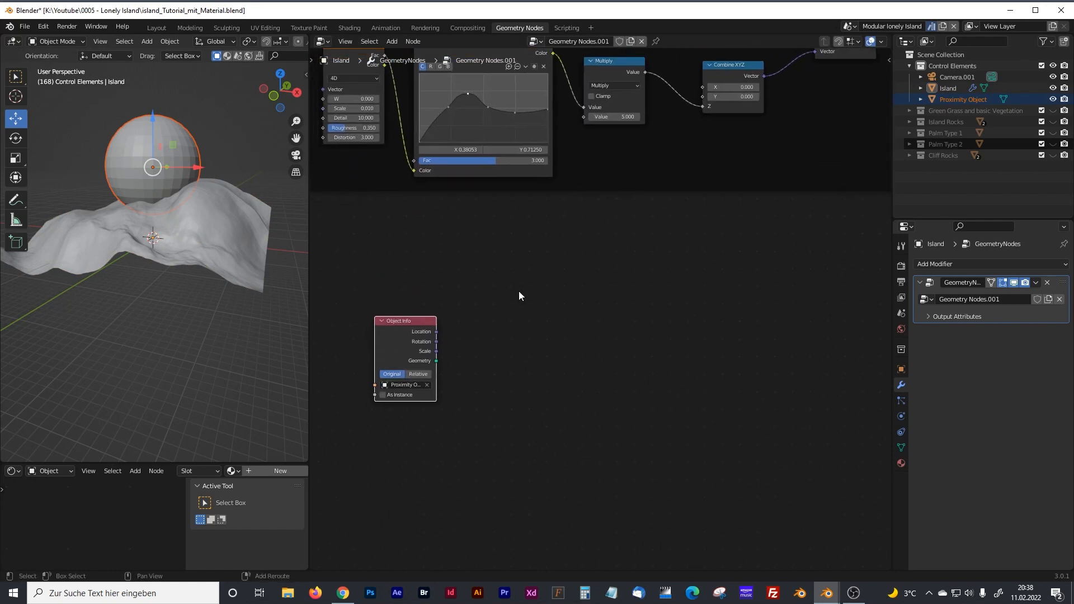
Step: Add a Geometry Proximity node beside the Object Info node
key("shift+a")
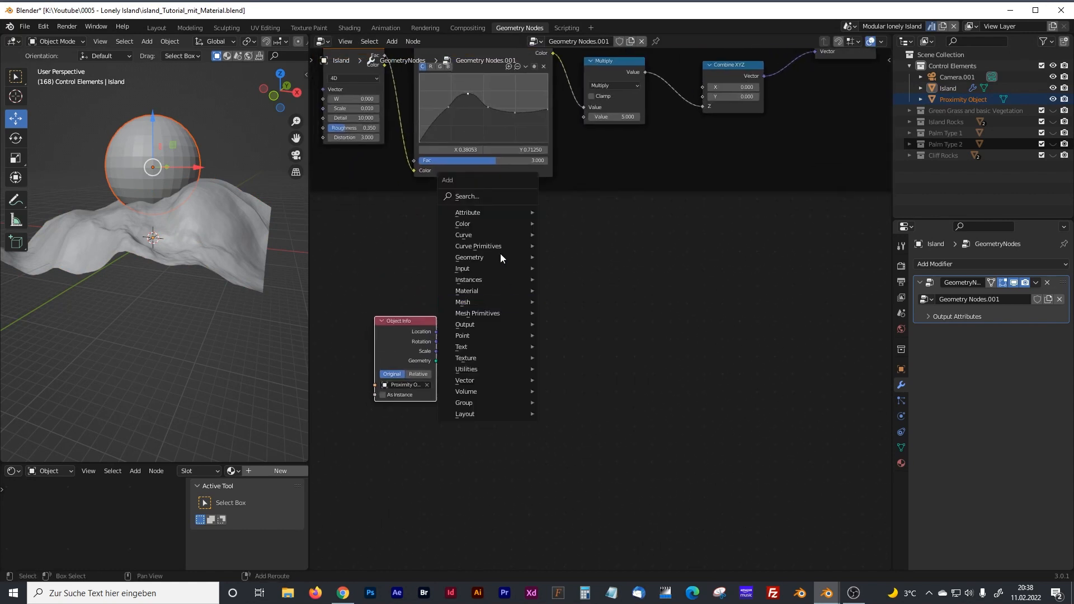
left_click(494, 197)
type("ge")
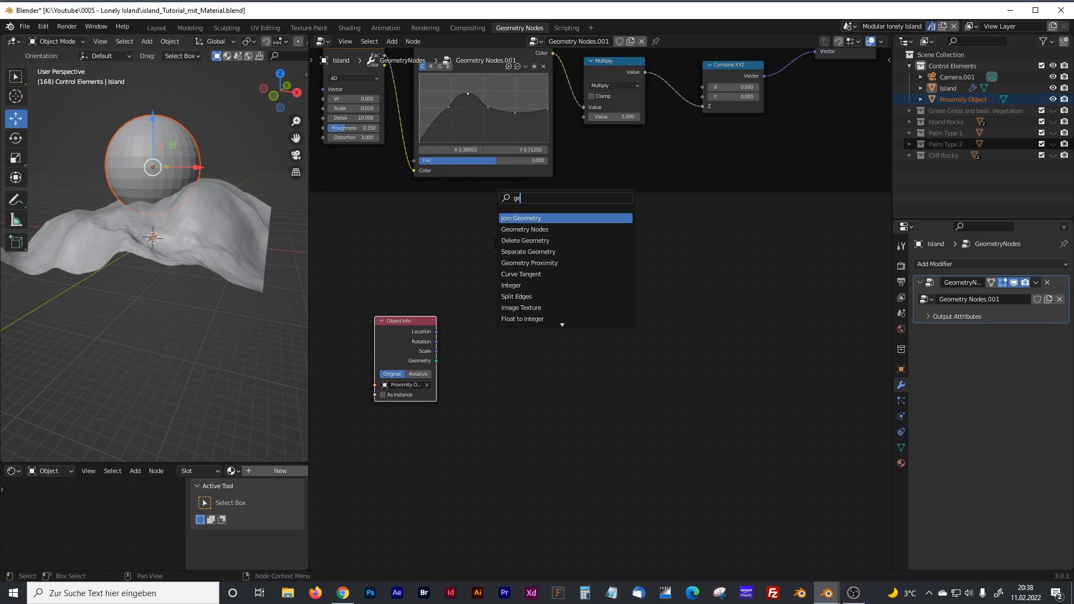
type("ometr")
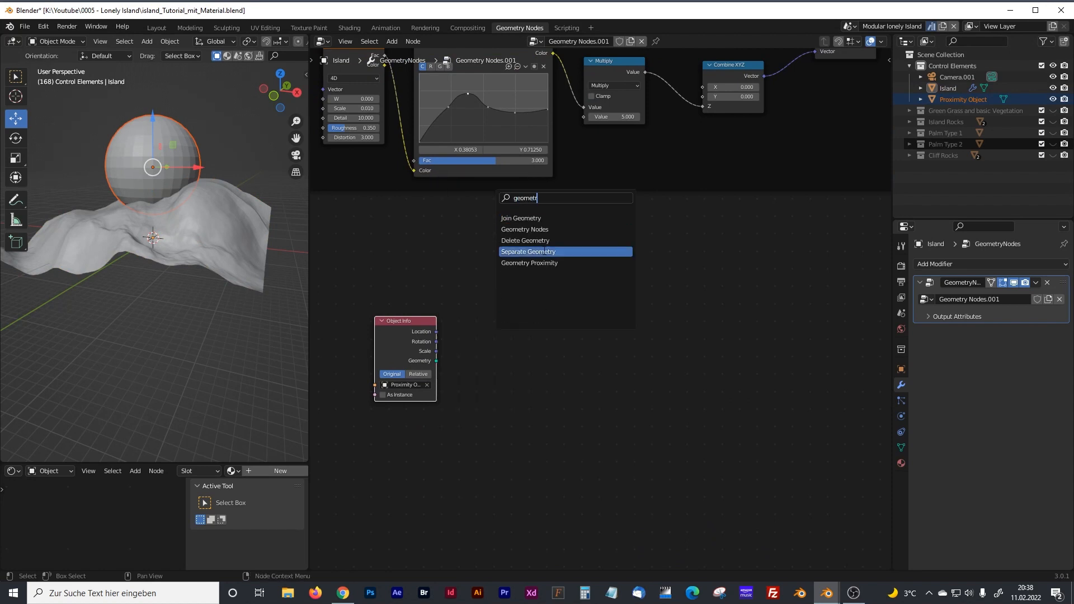
left_click_drag(530, 352, 546, 357)
left_click(591, 318)
Step: Add a Position node and place it just above the Geometry Proximity node
key("shift+a")
left_click(552, 310)
type("pos")
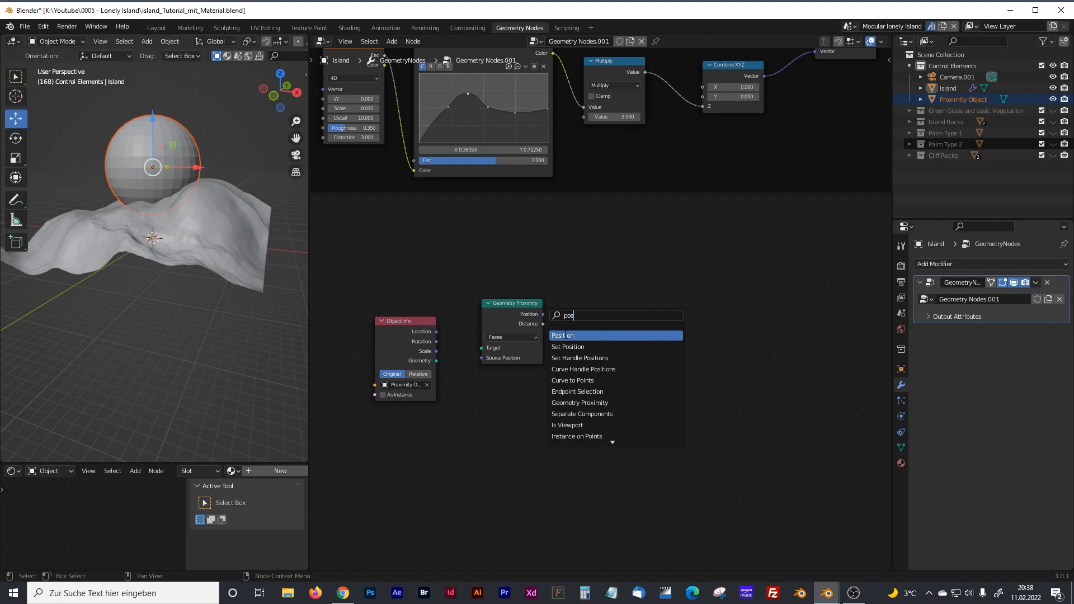
left_click(566, 335)
left_click(502, 278)
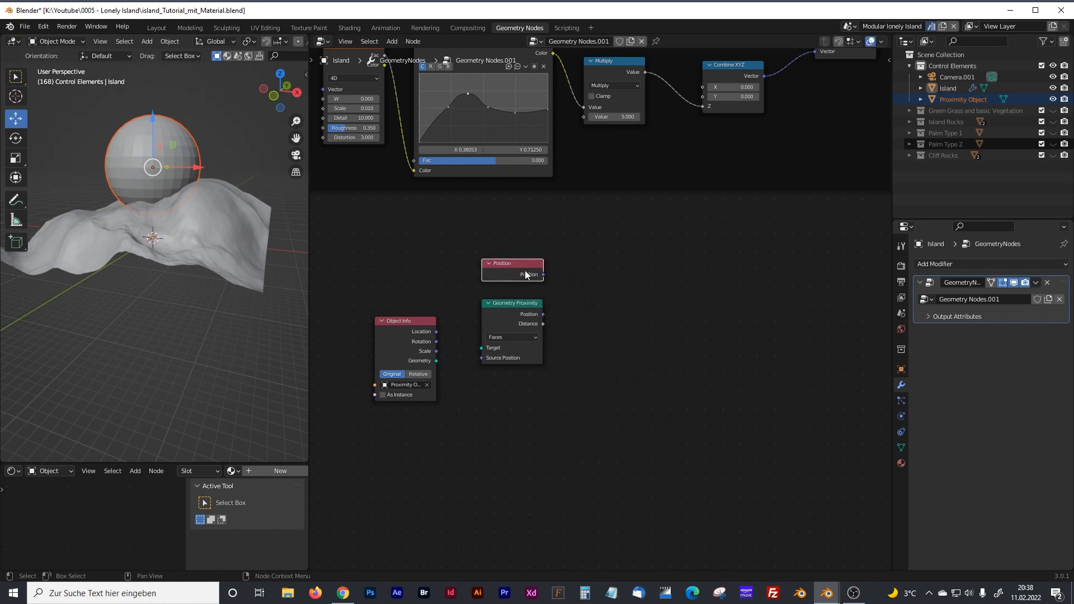
Step: Add a Vector Math node in Add mode after the Position and Geometry Proximity nodes
middle_click_drag(647, 323, 592, 350)
left_click(592, 350)
key("shift+a")
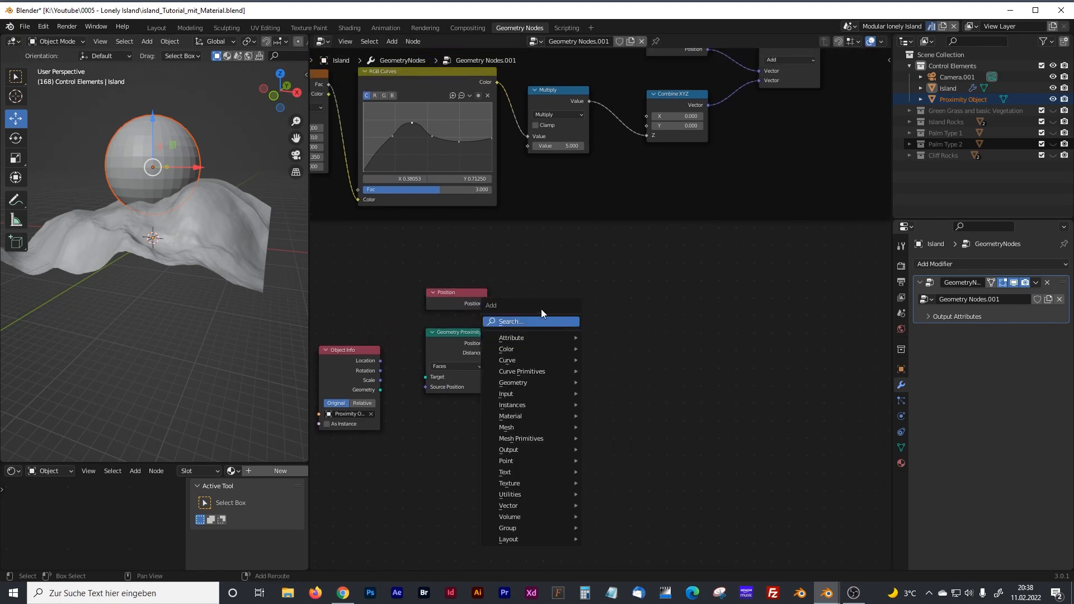
left_click(533, 322)
type("vect")
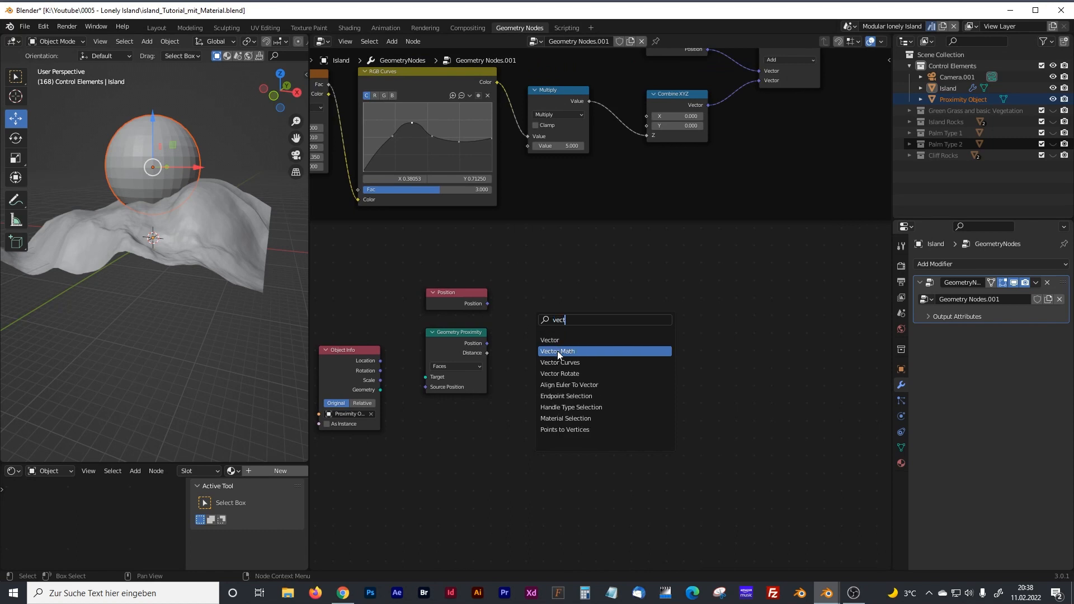
left_click(557, 351)
left_click(552, 299)
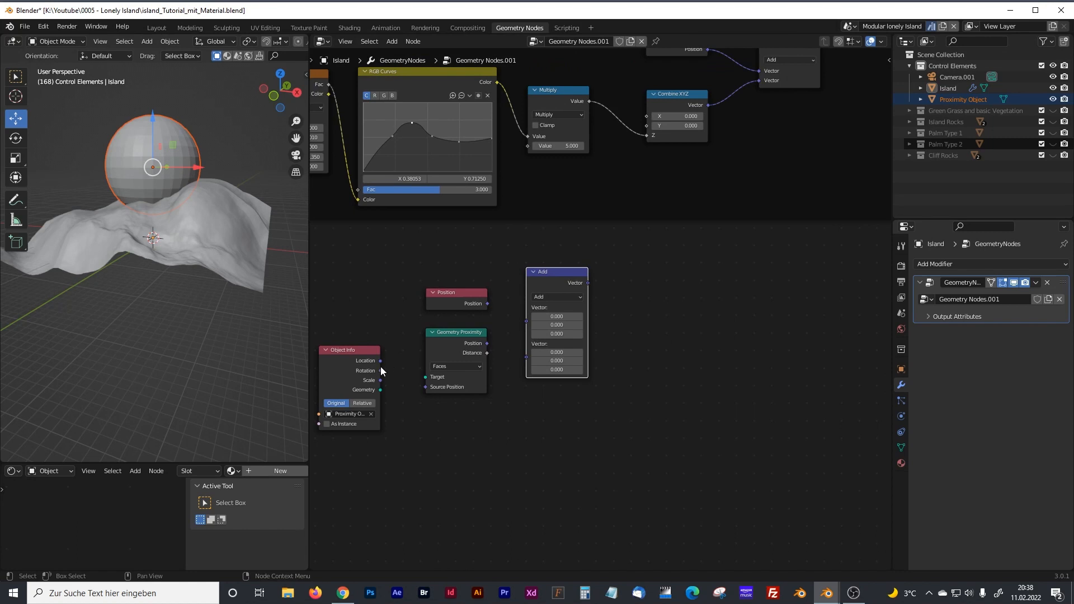
Step: Switch the Object Info node to Relative and link its Geometry output to the Geometry Proximity target
left_click(354, 349)
left_click_drag(354, 349, 358, 345)
left_click(363, 399)
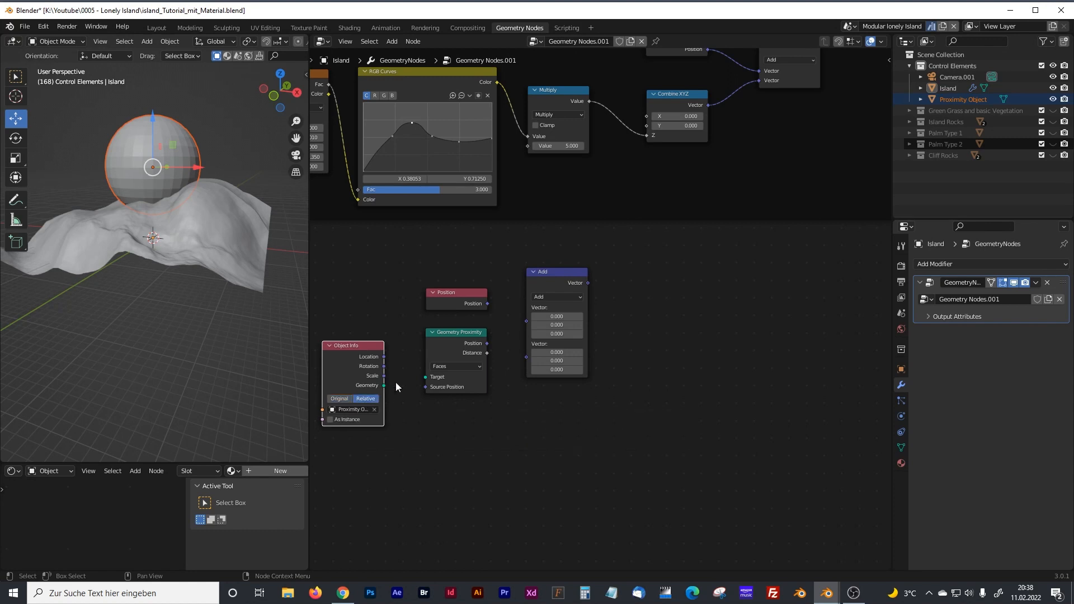
left_click_drag(385, 386, 427, 377)
Step: Link the Position node and the Geometry Proximity position into the two vector inputs of the new Add node, and tidy the layout
left_click_drag(486, 344, 525, 354)
left_click_drag(487, 303, 526, 317)
middle_click_drag(602, 293, 703, 317)
left_click_drag(489, 324, 489, 327)
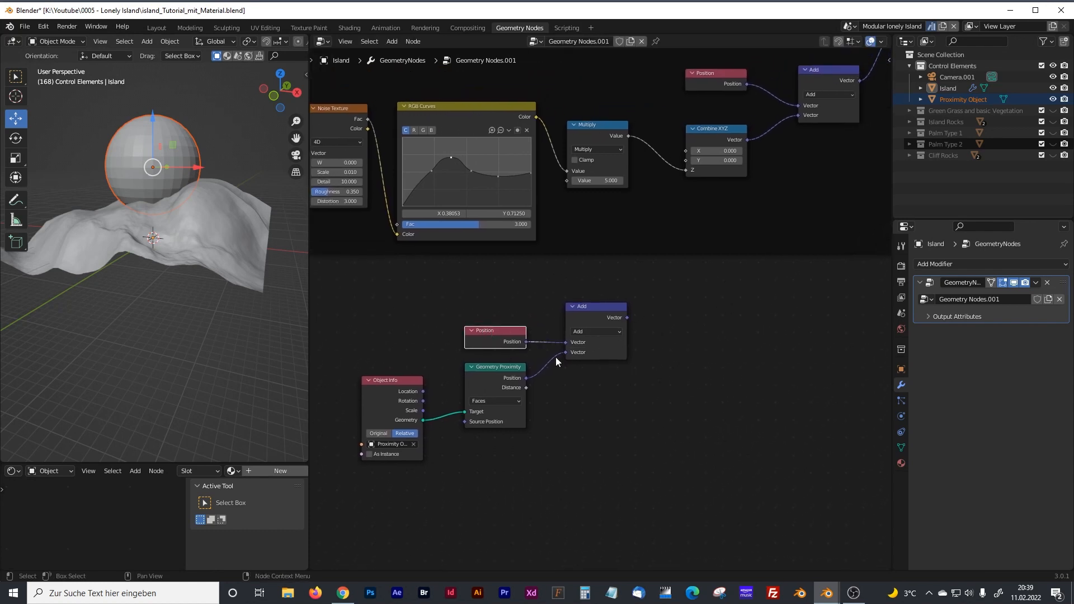
left_click_drag(601, 307, 608, 310)
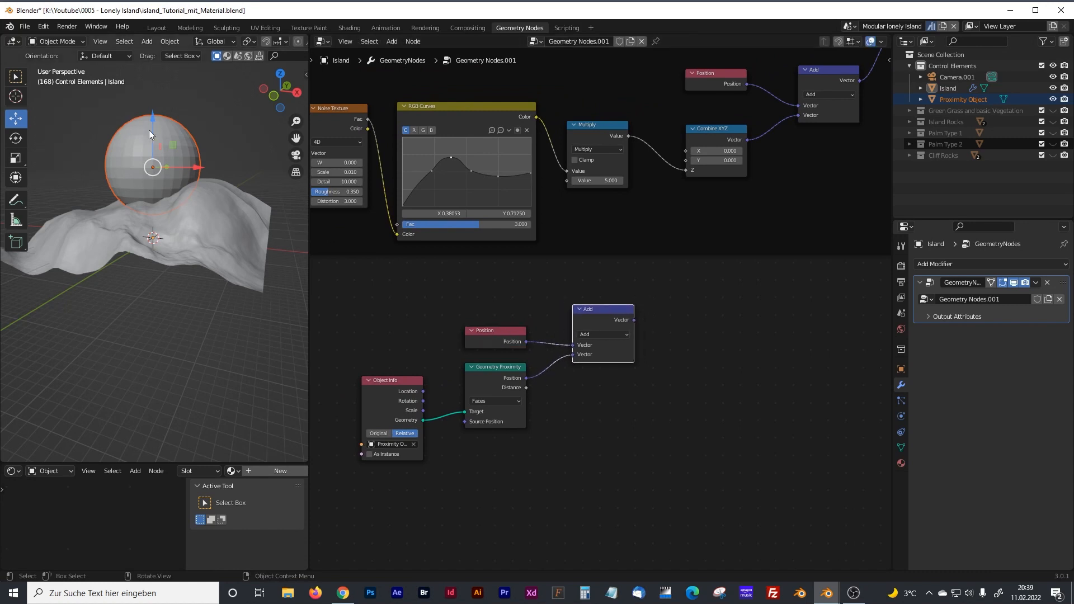
Step: Add a Map Range node below the terrain frame, beyond the new vector Add node
middle_click_drag(740, 238, 730, 253)
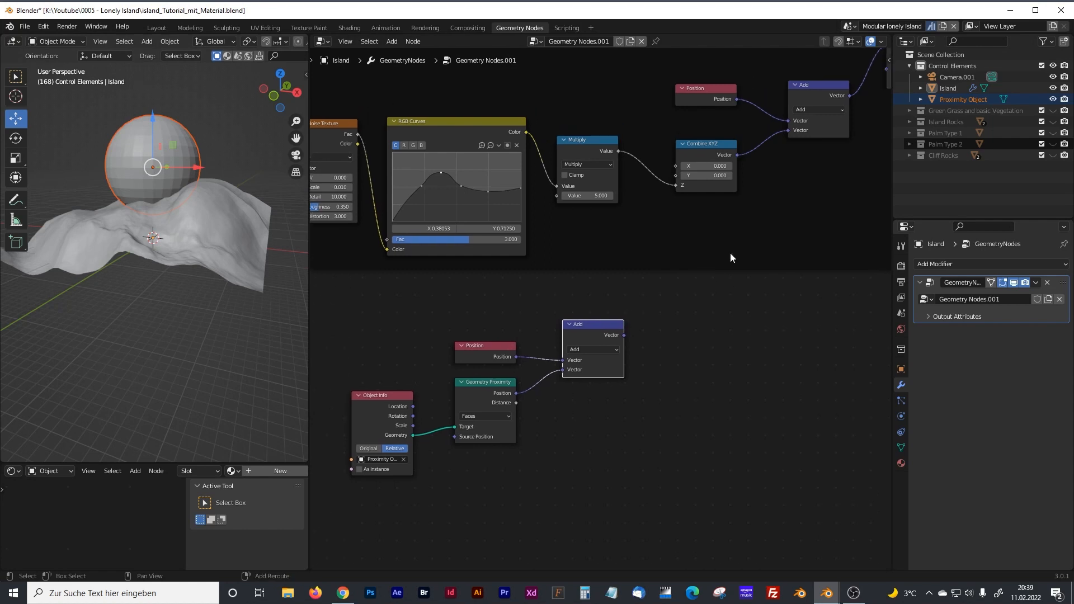
middle_click_drag(741, 302, 680, 334)
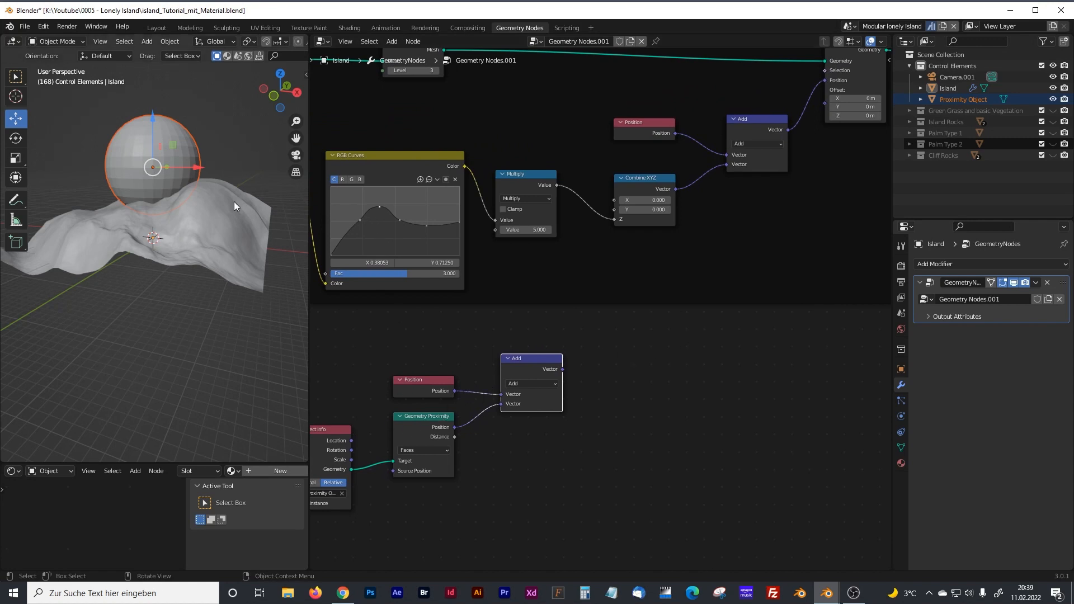
key("shift+a")
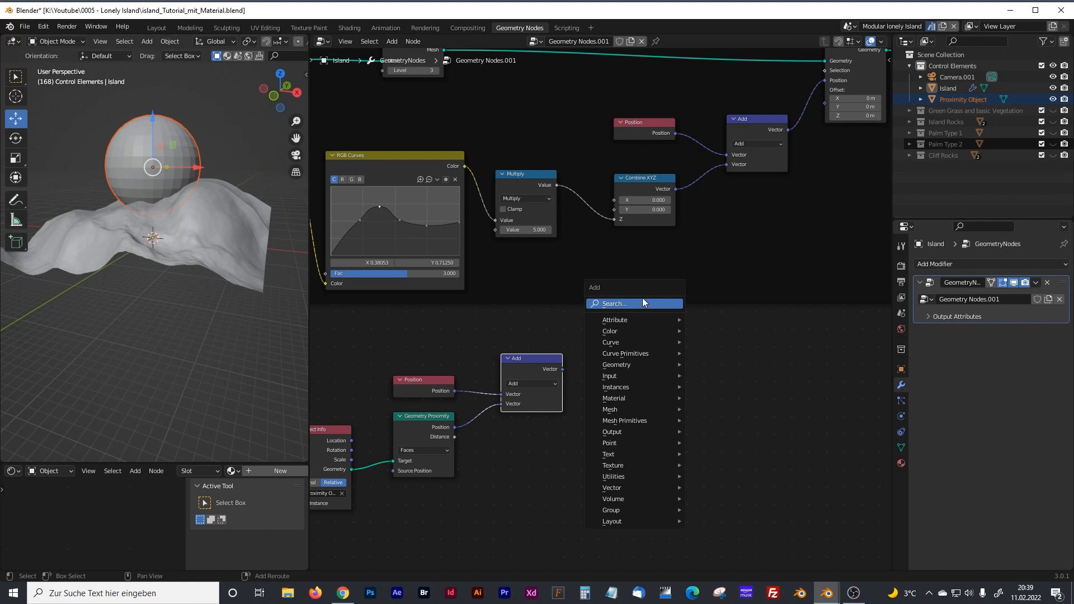
left_click(643, 302)
type("map")
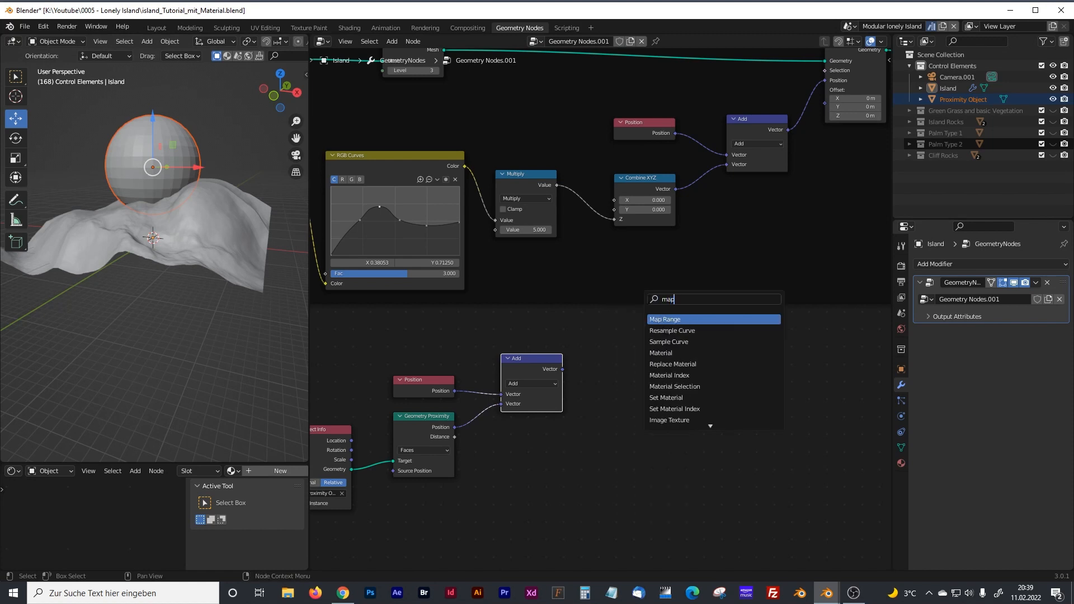
left_click(664, 319)
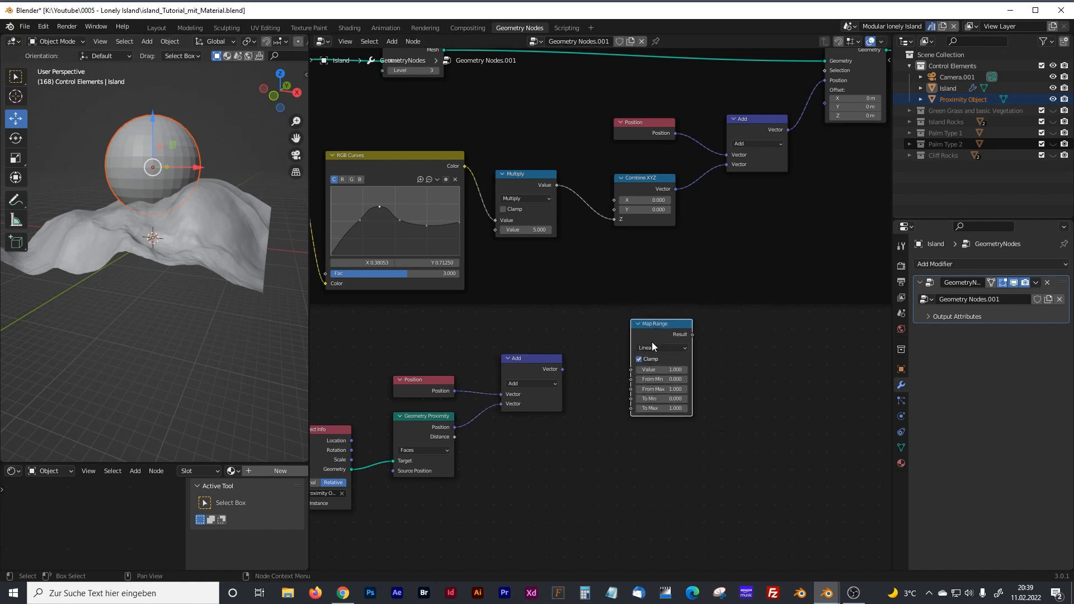
left_click(555, 361)
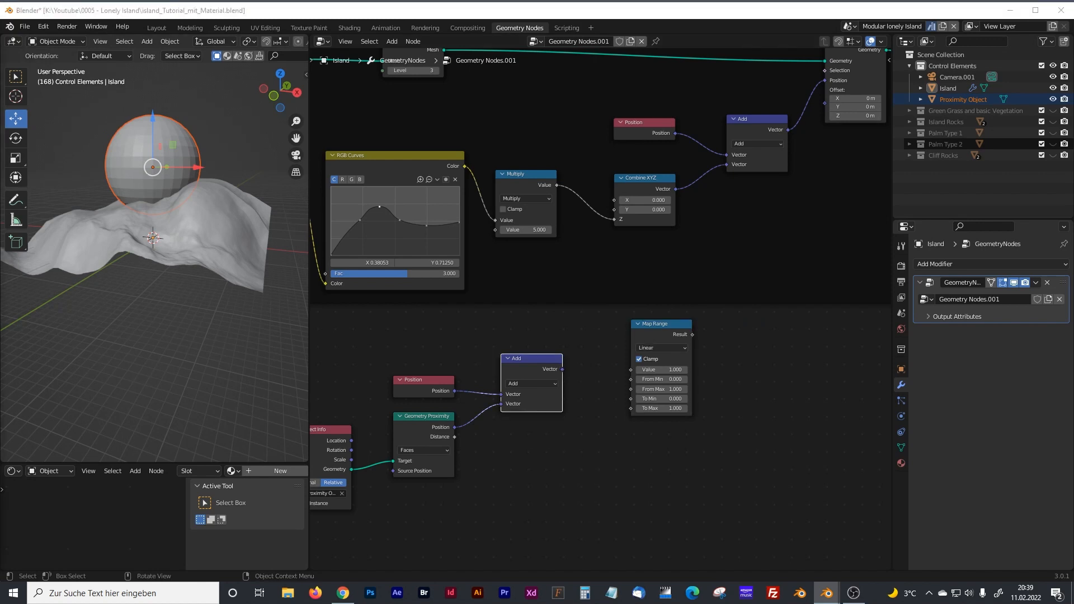
Step: Shift the Noise Texture, RGB Curves and Multiply nodes together to make room before the Combine XYZ node
middle_click_drag(747, 261, 770, 287)
middle_click_drag(623, 308, 731, 305)
left_click(397, 180)
left_click(529, 179, "shift")
left_click(647, 196, "shift")
left_click_drag(647, 194, 576, 194)
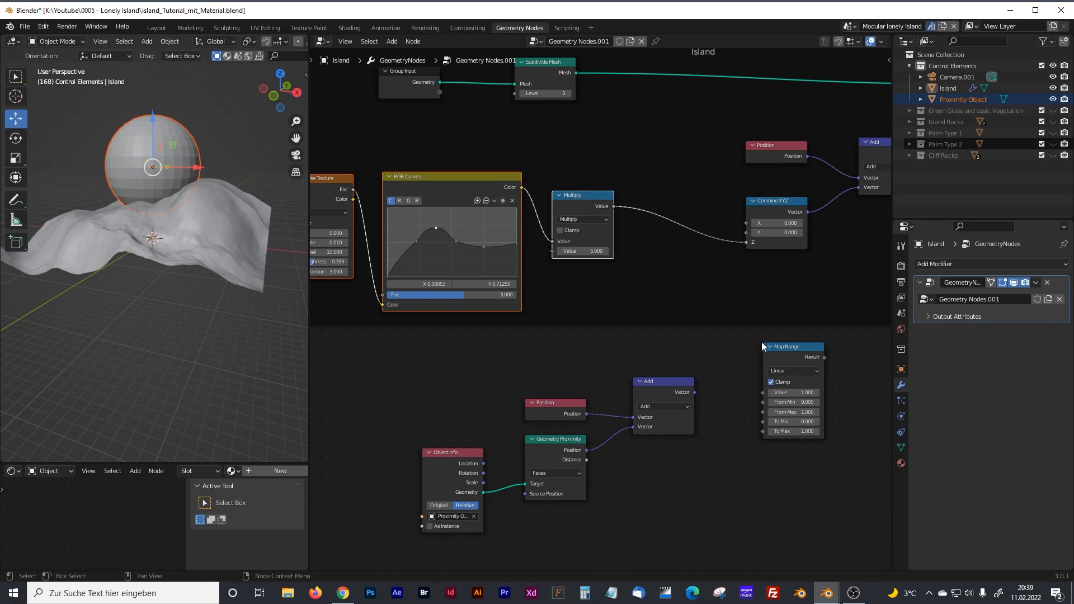
Step: Insert the Map Range node into the link between Multiply and the Z input of Combine XYZ
left_click_drag(790, 352, 676, 226)
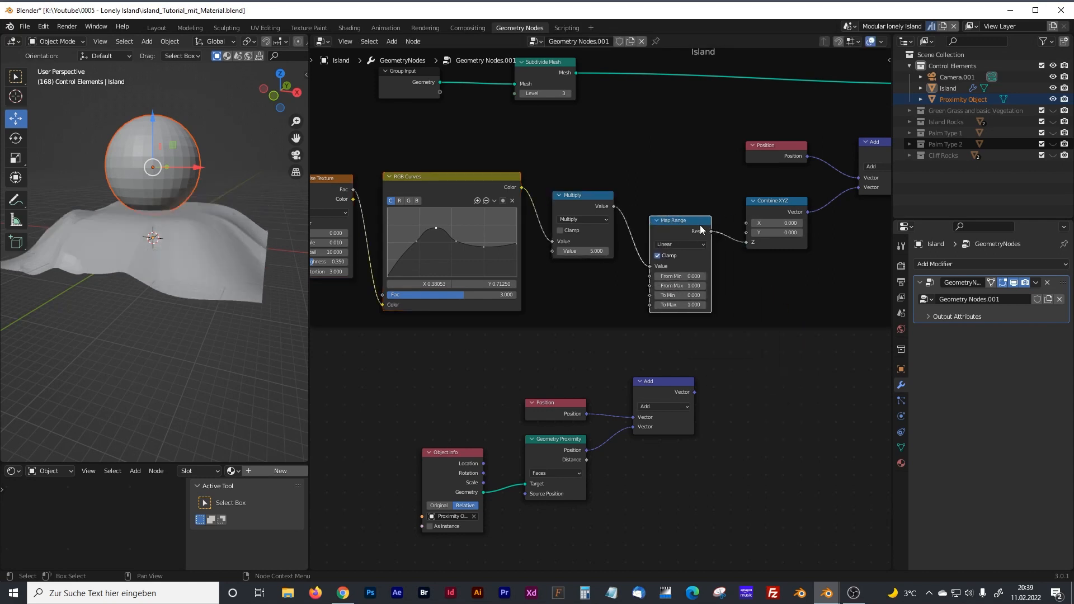
scroll(633, 292, "up", 1)
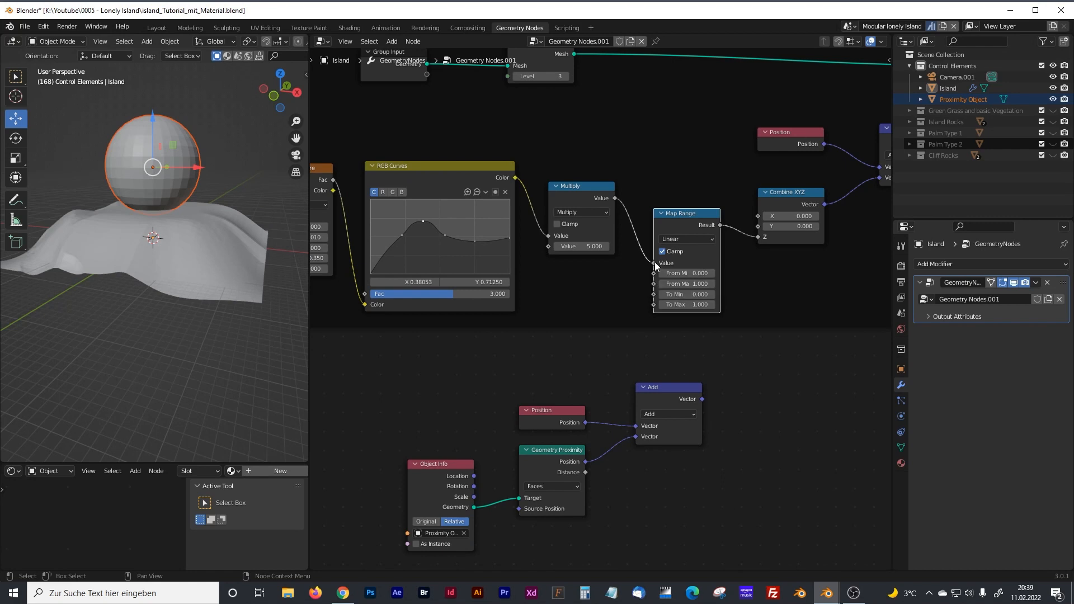
left_click_drag(679, 223, 676, 219)
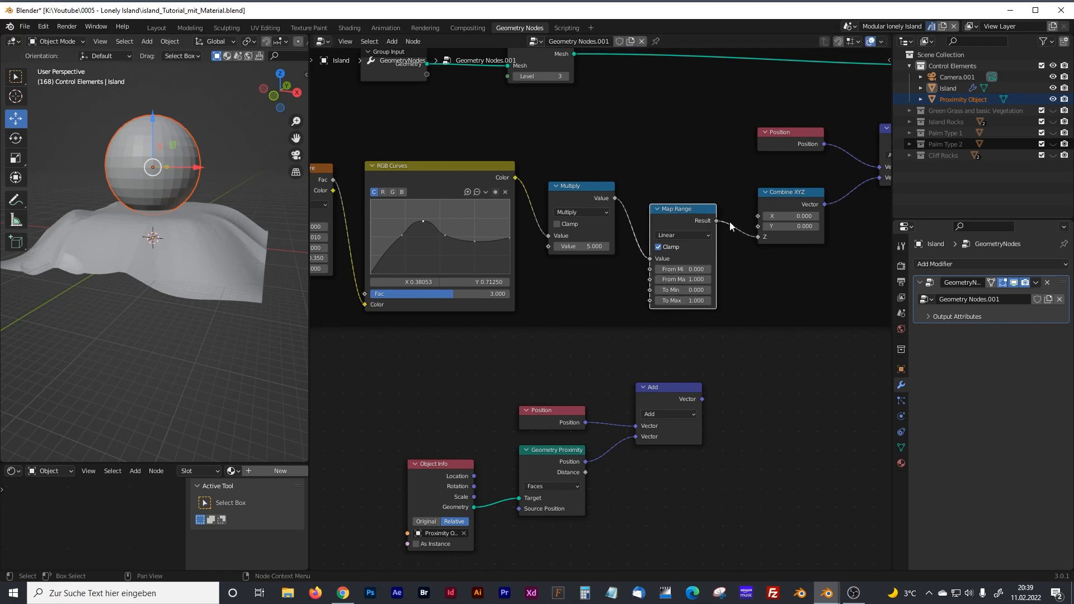
mouse_move(759, 238)
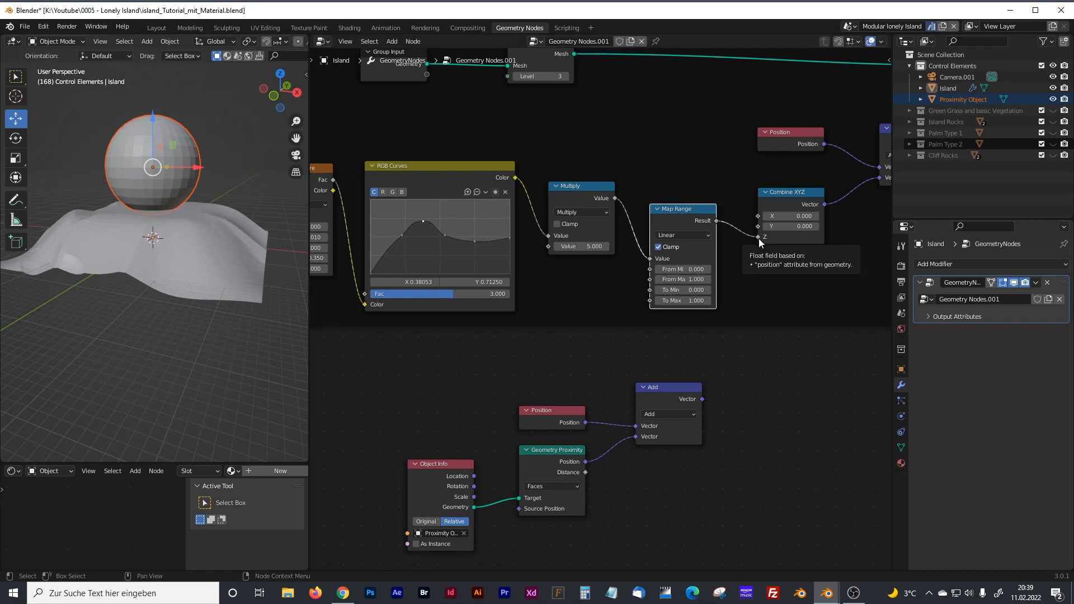
Step: Shift the proximity node group away to make room and change the vector Add node's operation to Distance
left_click_drag(382, 381, 714, 529)
left_click_drag(686, 388, 645, 401)
left_click(580, 388)
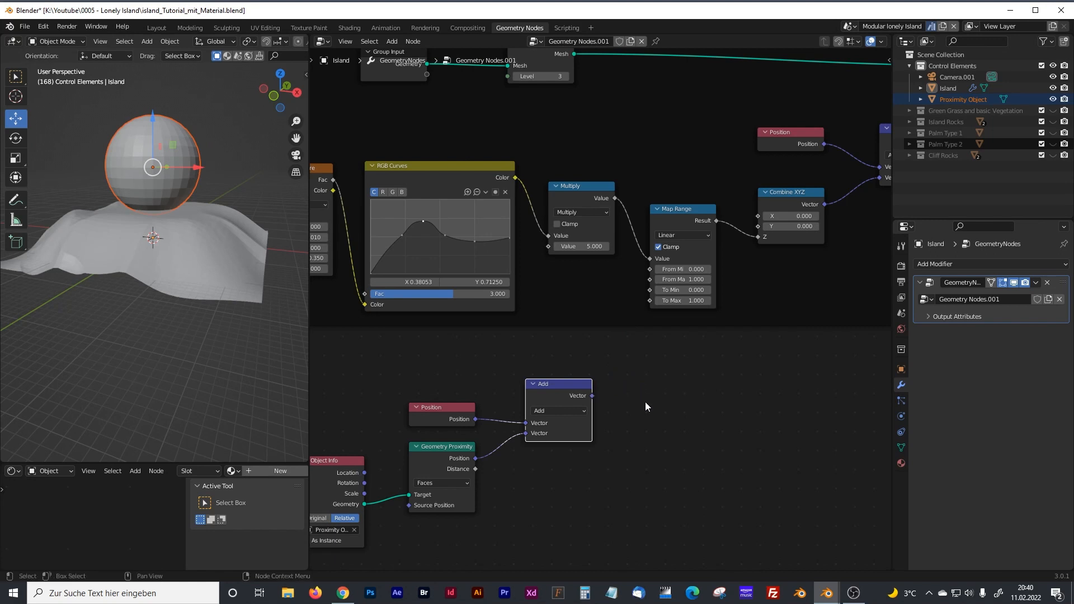
left_click(557, 412)
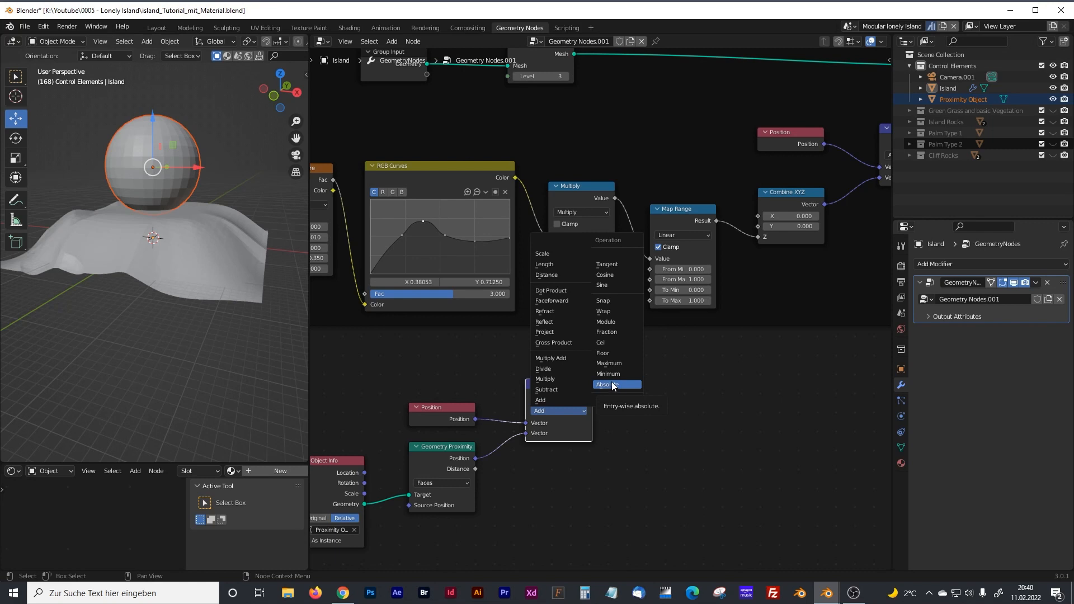
left_click(547, 275)
Step: Widen the Map Range node slightly and link the Distance node's Value output to its From Max input
left_click_drag(592, 395, 603, 338)
left_click_drag(717, 263, 735, 263)
left_click_drag(594, 395, 649, 279)
Step: Select the proximity sphere and set its viewport display to Wire
middle_click_drag(218, 267, 216, 198)
left_click(197, 177)
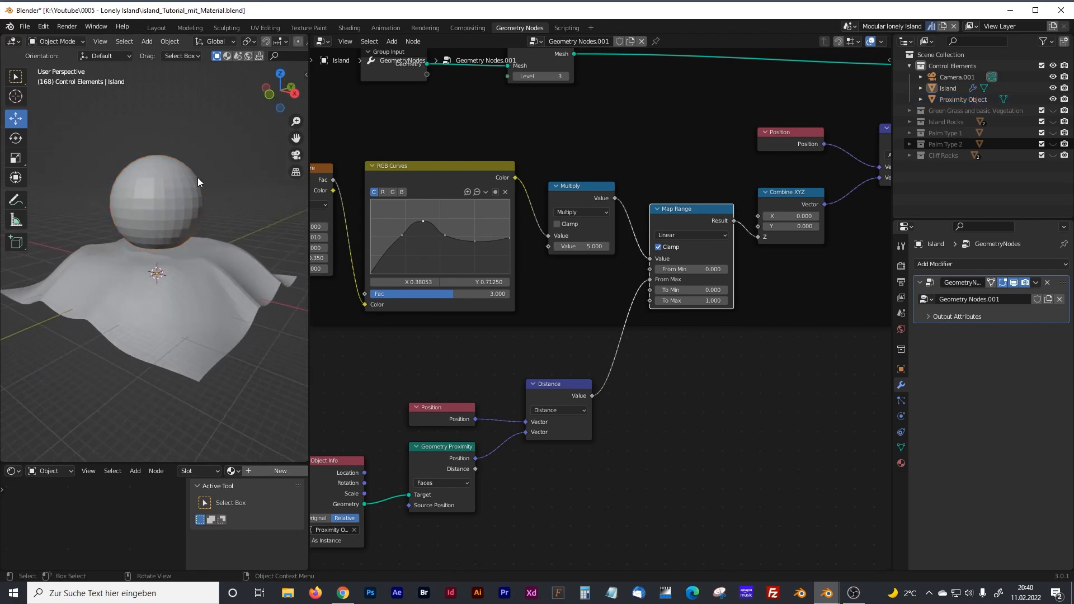
left_click(193, 210)
scroll(179, 179, "up", 2)
left_click_drag(164, 151, 191, 140)
left_click(216, 216)
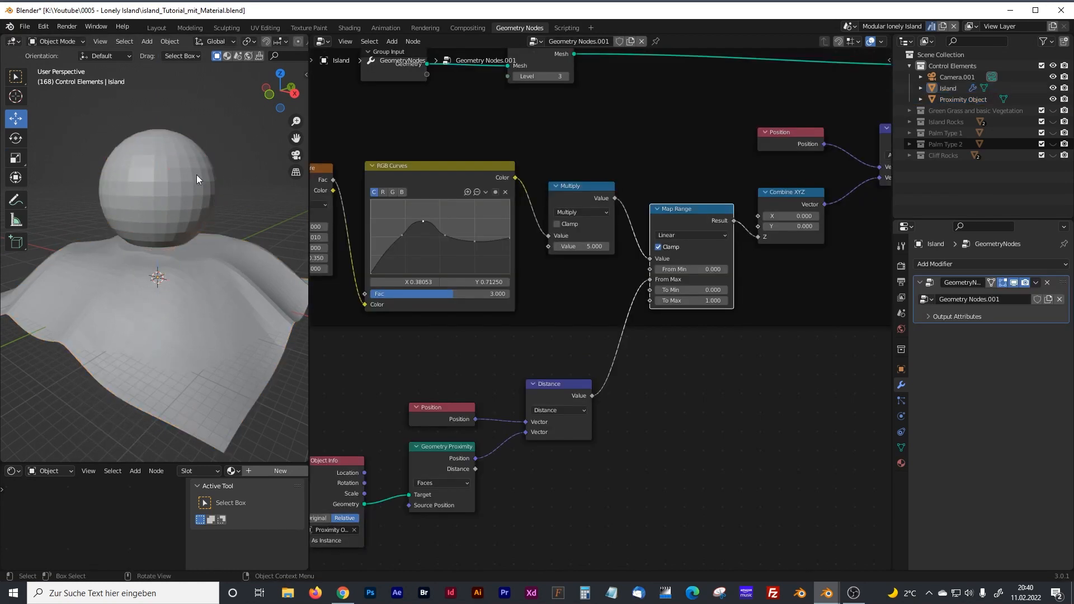
left_click(177, 180)
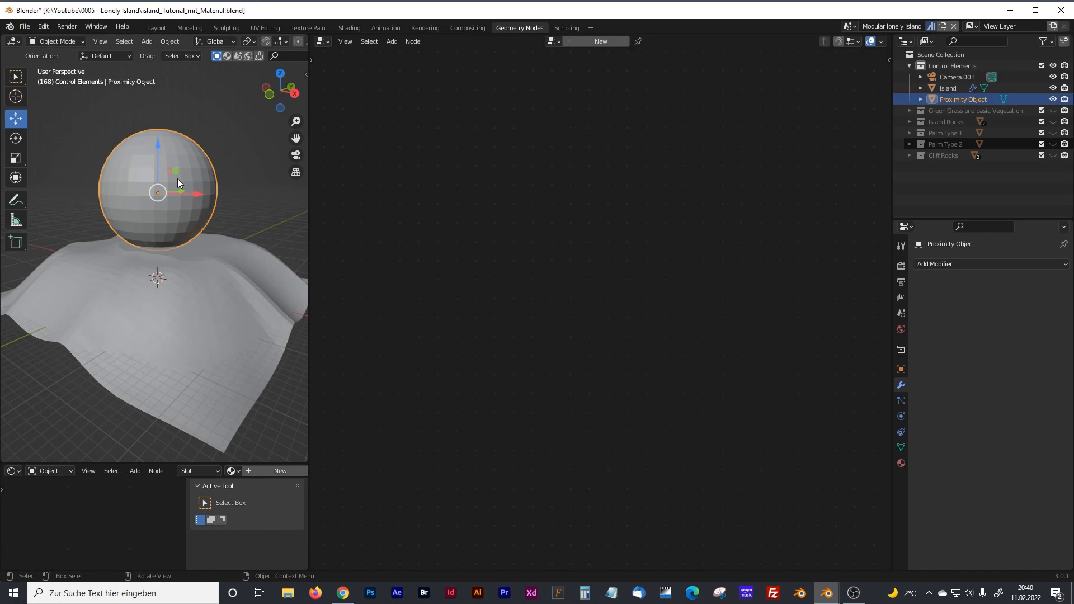
left_click(900, 370)
scroll(945, 444, "down", 1)
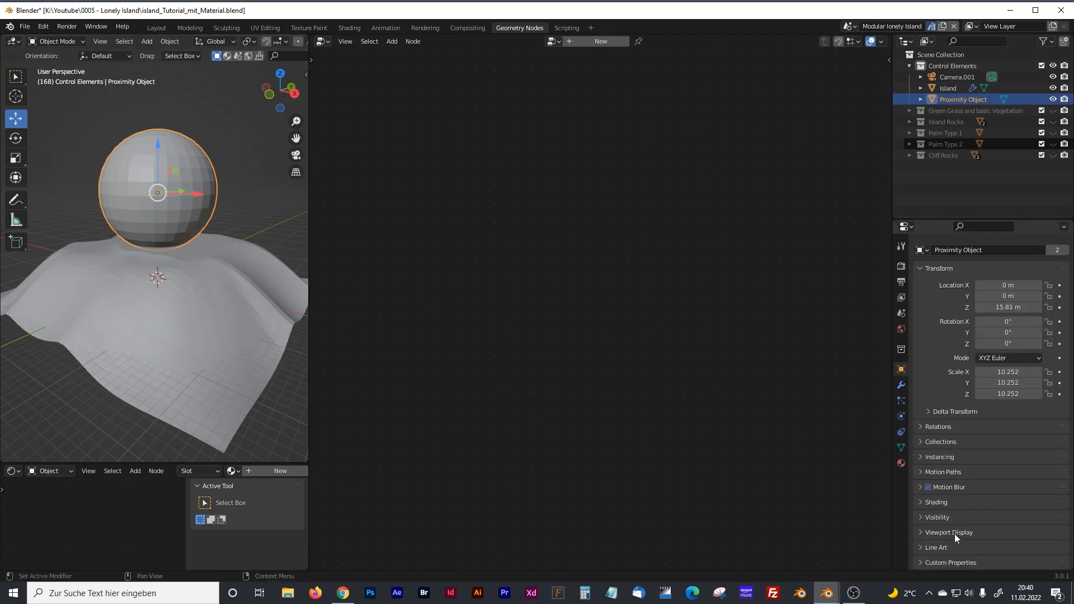
left_click(921, 531)
scroll(945, 525, "down", 5)
left_click(982, 515)
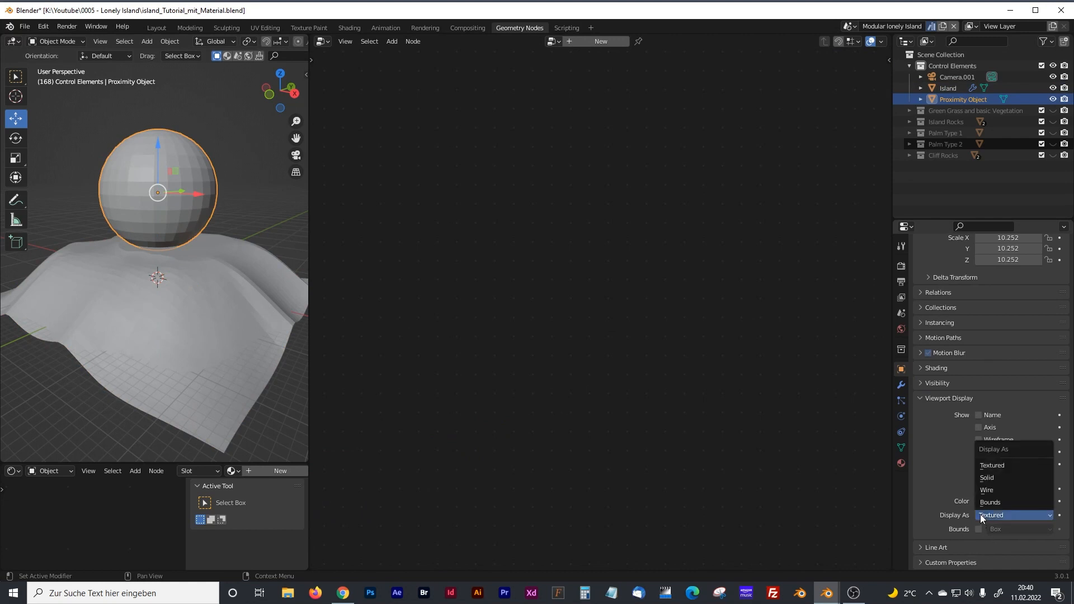
left_click(994, 489)
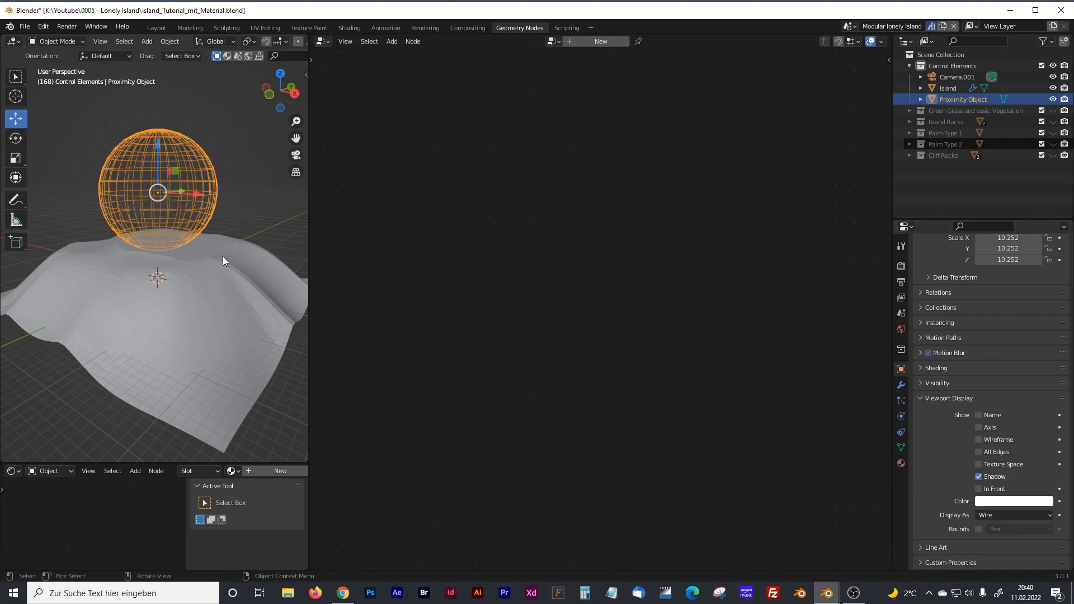
Step: Widen the 3D viewport, select the island to show its node tree, and disable Clamp on the Map Range node
middle_click_drag(223, 259, 229, 289)
scroll(227, 288, "up", 3)
left_click_drag(308, 299, 416, 300)
left_click(319, 318)
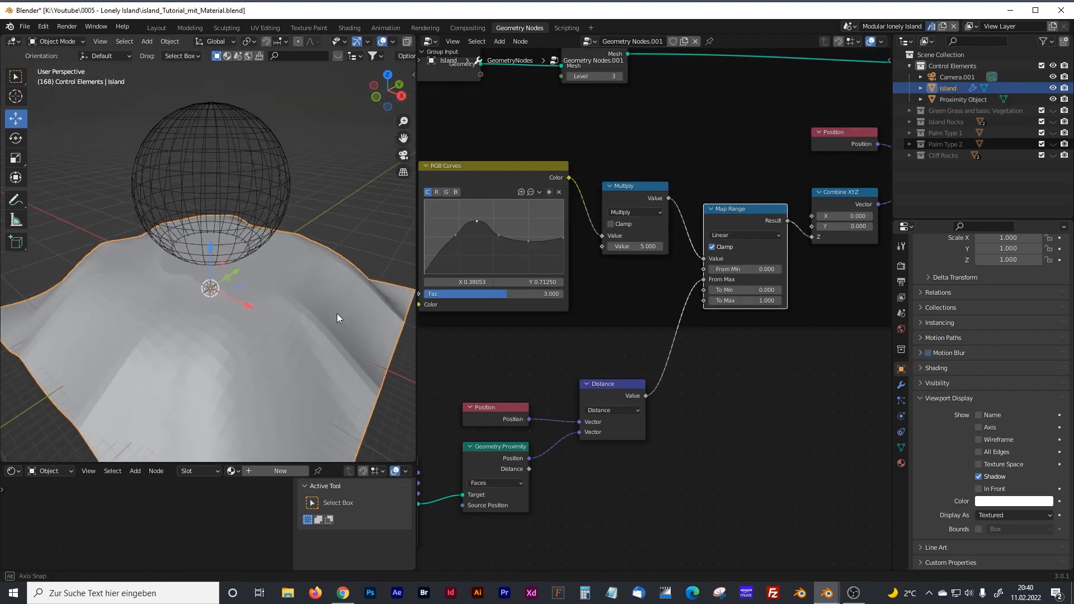
middle_click_drag(644, 129, 739, 140)
middle_click_drag(629, 373, 670, 277)
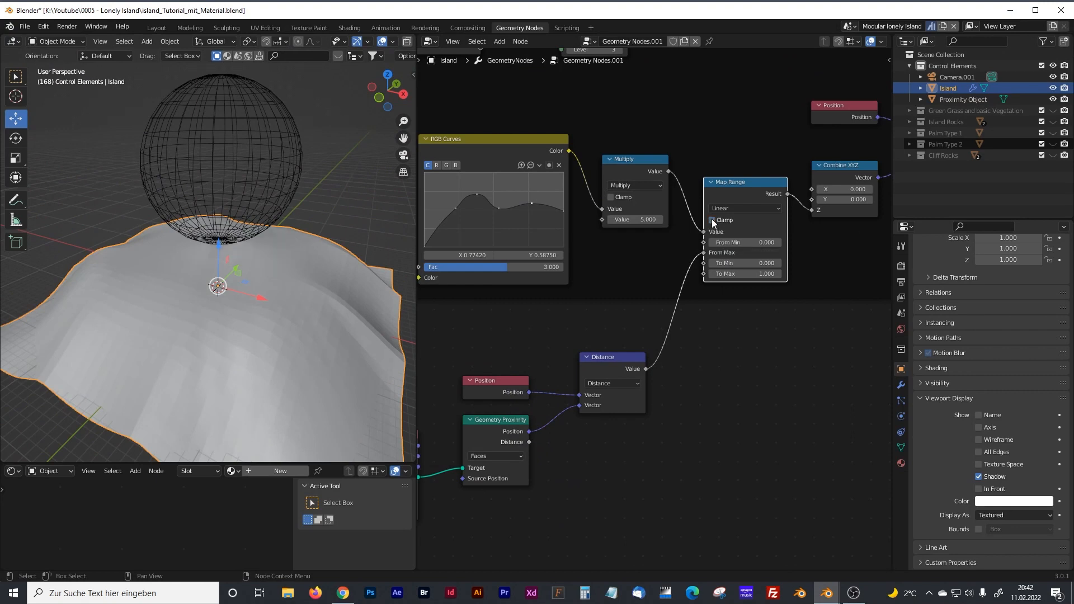
Step: Test the proximity sphere's height over the terrain, moving it about 1.65 m down, 0.66 m up, and 0.42 m down
left_click(257, 186)
left_click_drag(223, 126, 234, 162)
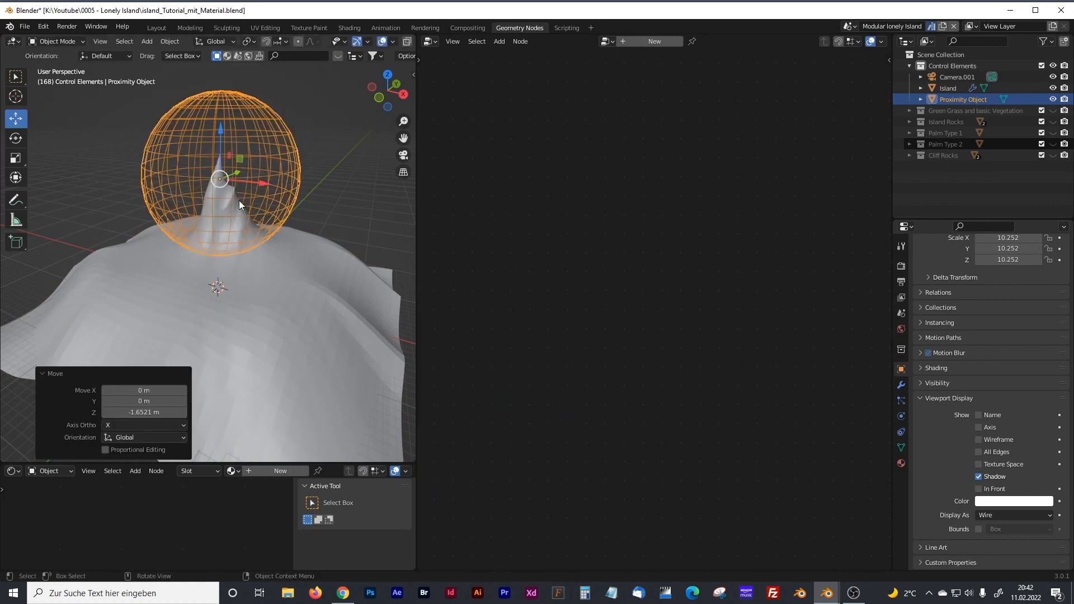
key("KP_1")
scroll(263, 218, "up", 5)
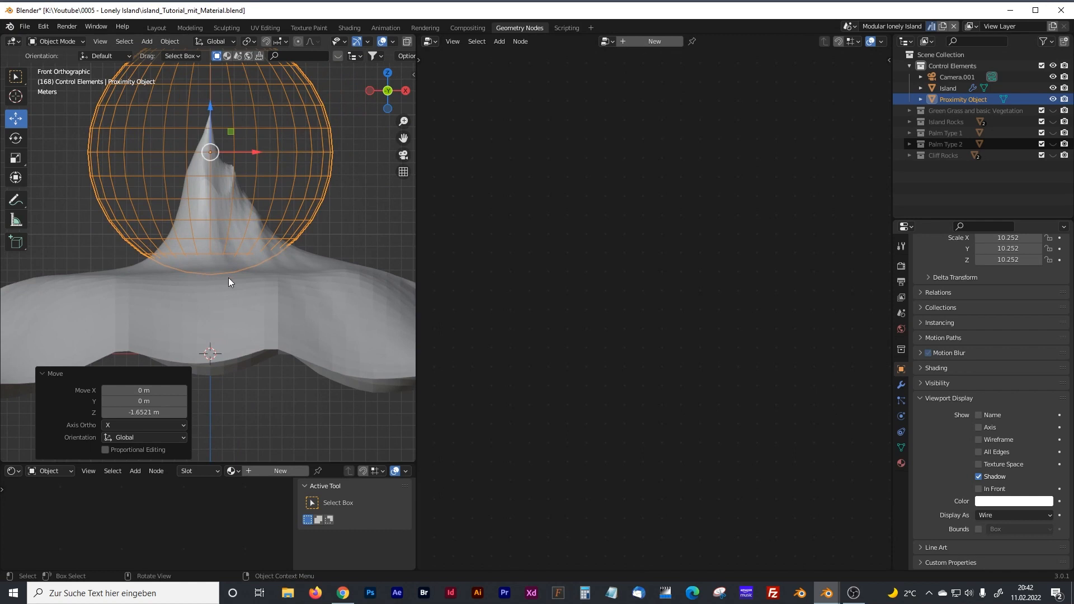
left_click_drag(212, 110, 224, 99)
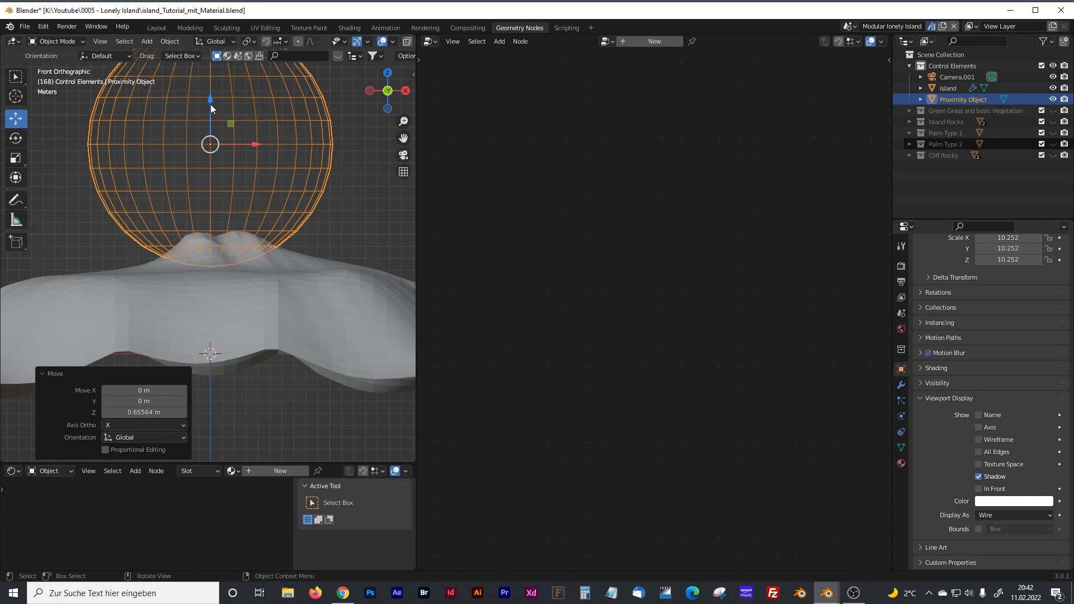
left_click_drag(211, 106, 213, 112)
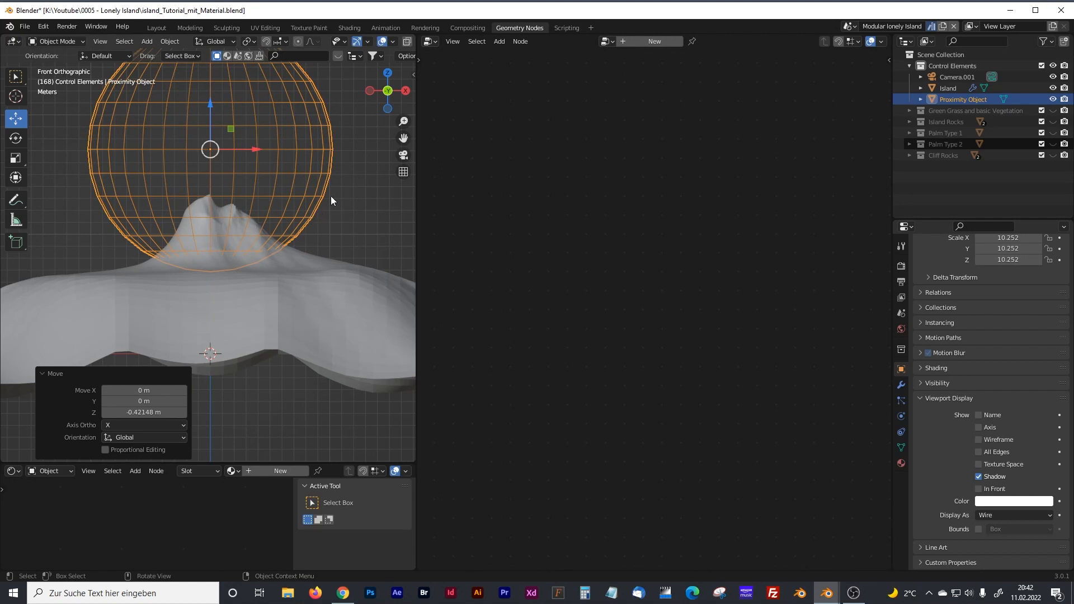
Step: Flatten the proximity sphere into a thin disc by scaling it to 0.1 along Z
key("s")
key("z")
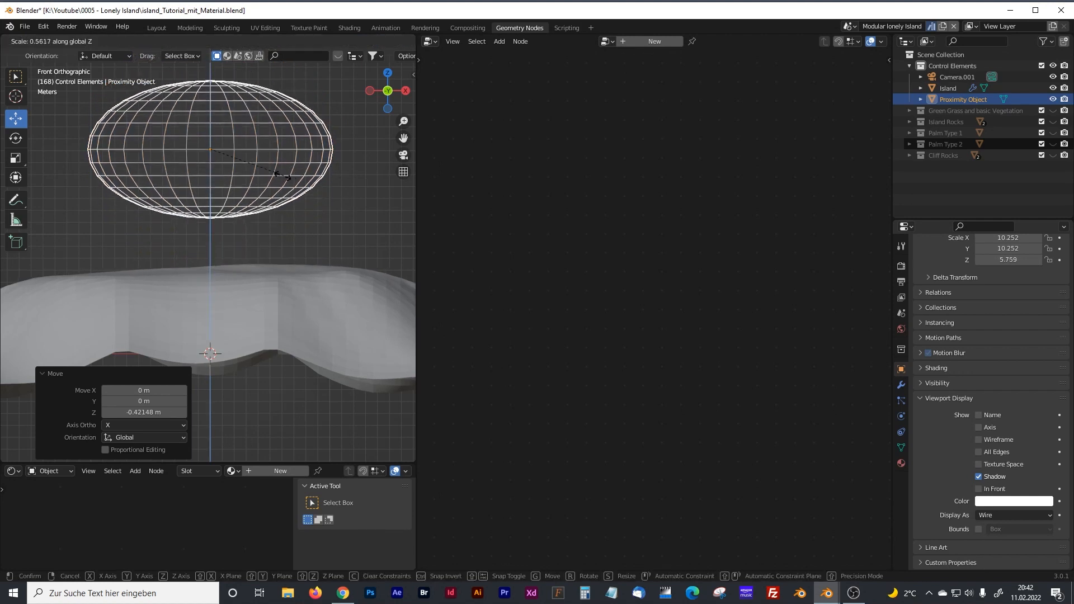
left_click(224, 150)
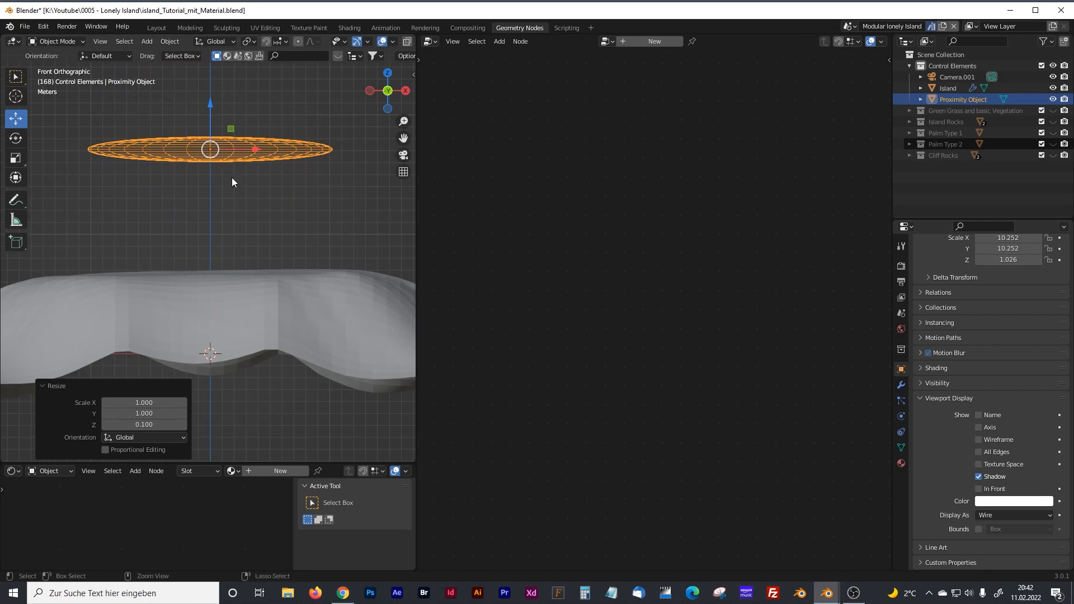
Step: Apply location, rotation and scale to the flattened disc and set its origin to its geometry
key("ctrl+a")
left_click(212, 179)
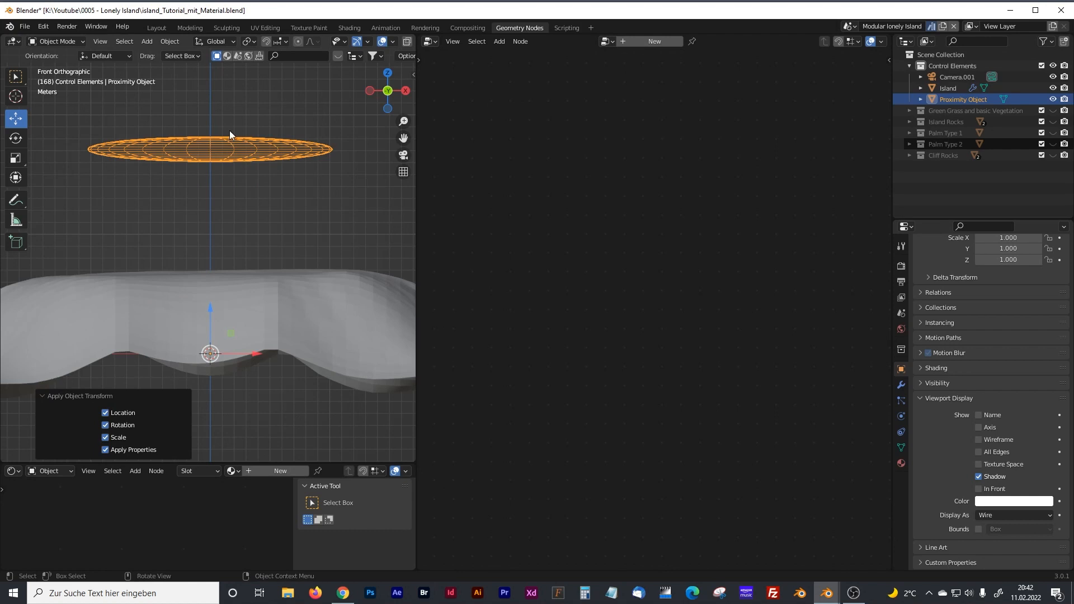
left_click(256, 217)
left_click(225, 151)
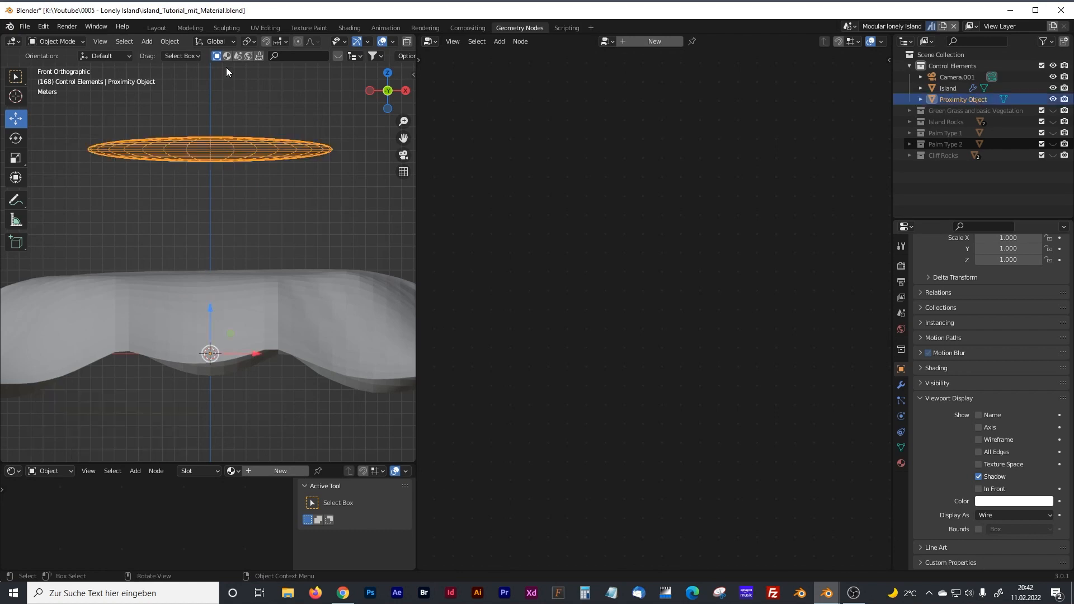
left_click(181, 42)
mouse_move(193, 67)
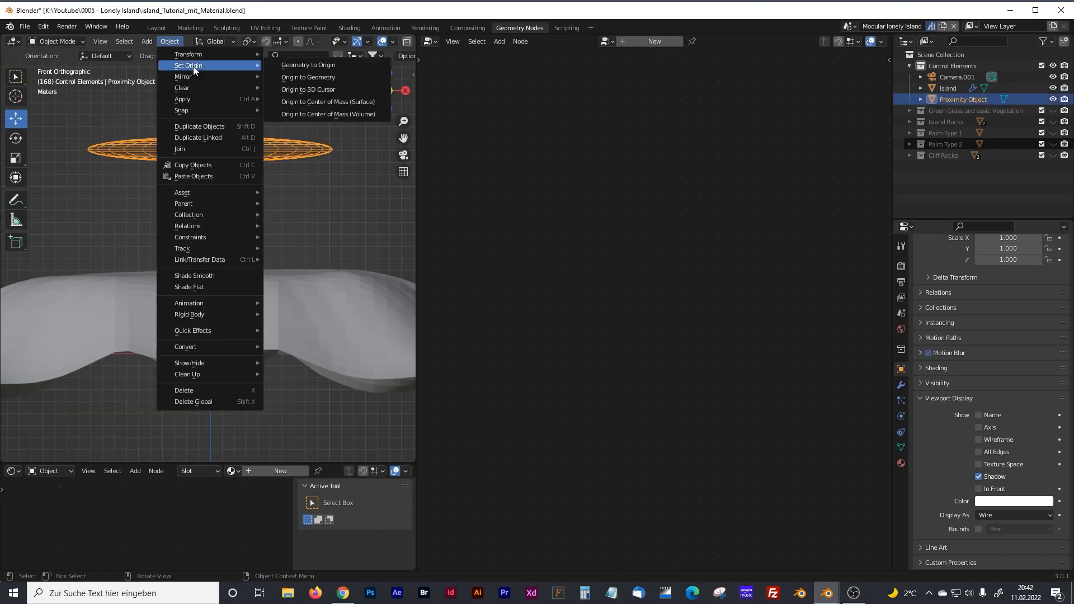
left_click(293, 72)
Step: Lower the disc about 5.7 m into the terrain, then fine-tune its height along Z to shape the peak
left_click_drag(216, 101, 216, 175)
middle_click_drag(216, 174, 236, 209)
left_click_drag(207, 199, 213, 222)
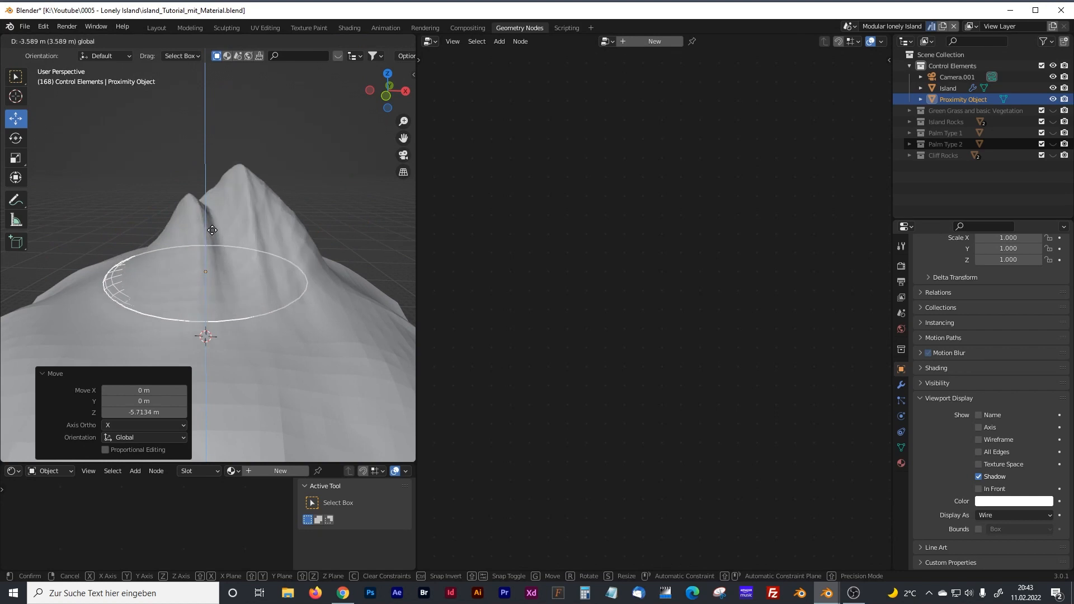
left_click(212, 228)
middle_click_drag(211, 227, 281, 246)
left_click_drag(247, 205, 274, 296)
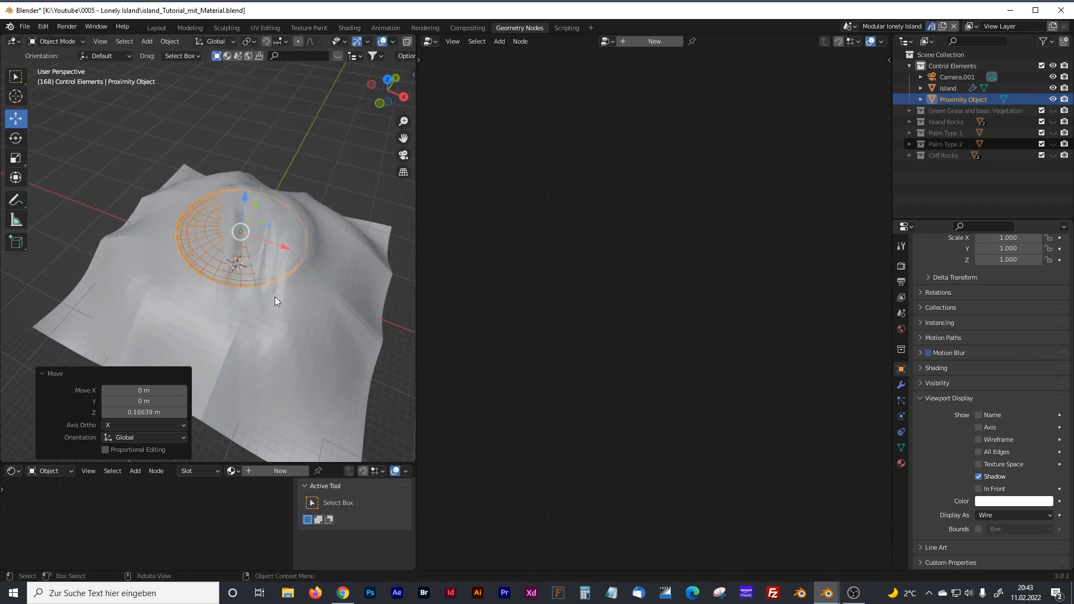
Step: Readjust the disc's height along Z, about 0.62 m down and then about 0.34 m up, checking it from the front
key("KP_1")
scroll(278, 299, "up", 5)
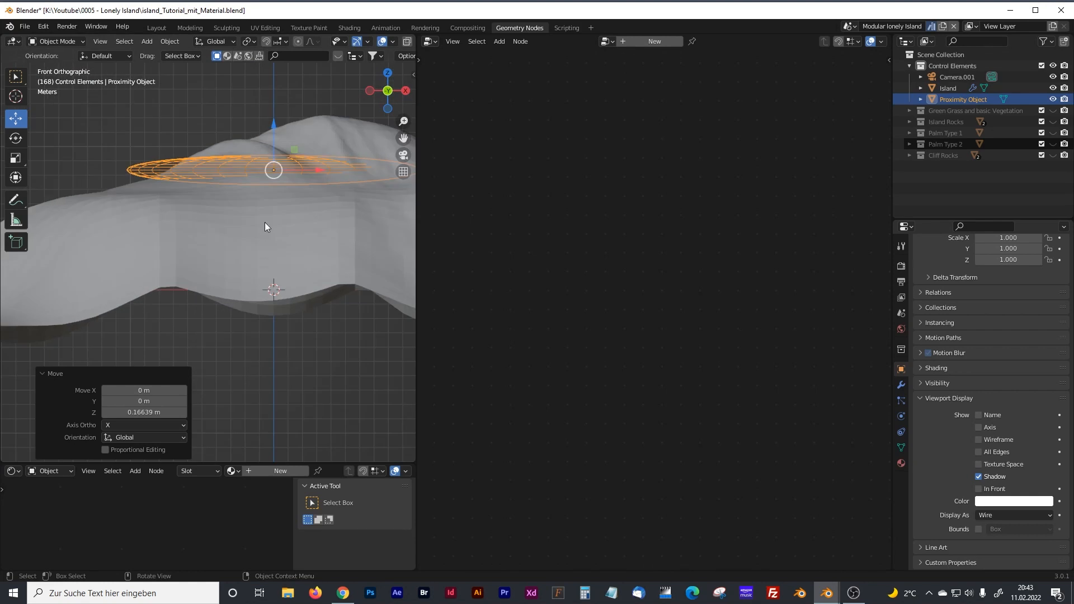
left_click_drag(240, 184, 248, 204)
mouse_move(248, 204)
middle_mouse_down()
mouse_move(287, 268)
mouse_move(241, 232)
mouse_move(255, 216)
middle_mouse_up()
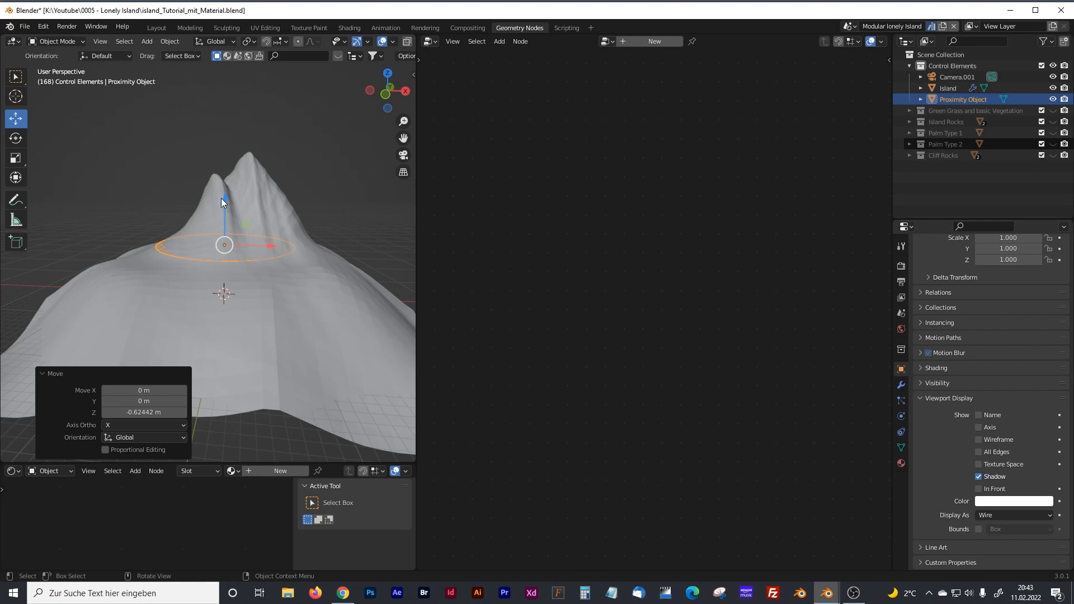
left_click_drag(225, 200, 225, 186)
key("KP_1")
scroll(229, 204, "up", 4)
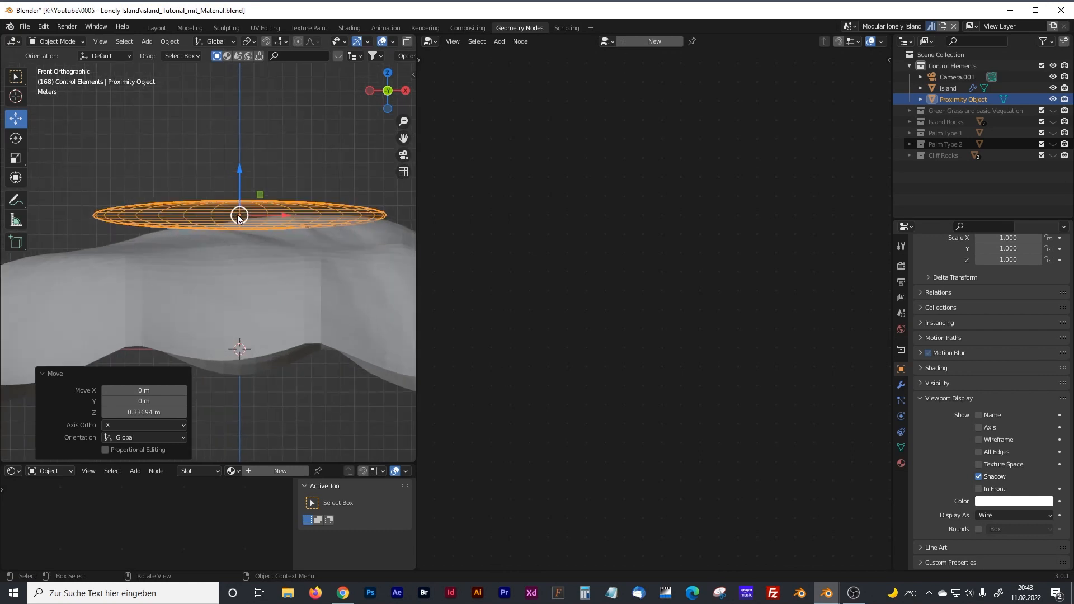
Step: In Edit Mode, duplicate the disc twice straight up with about 2.3 m spacing, making a stack of three discs
key("Tab")
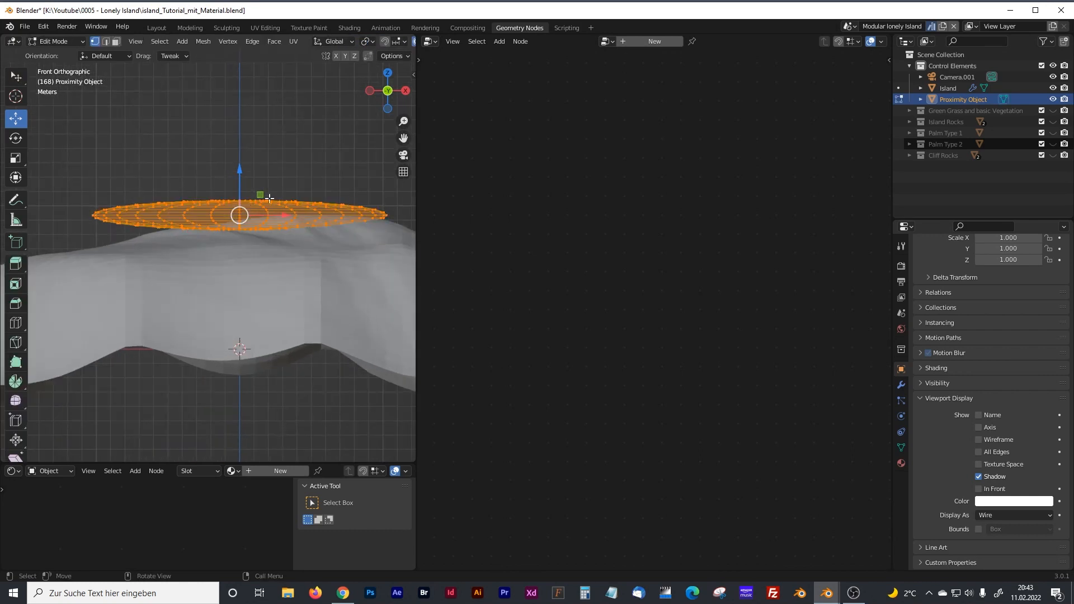
left_click_drag(263, 198, 265, 165)
key("z")
left_click(272, 167)
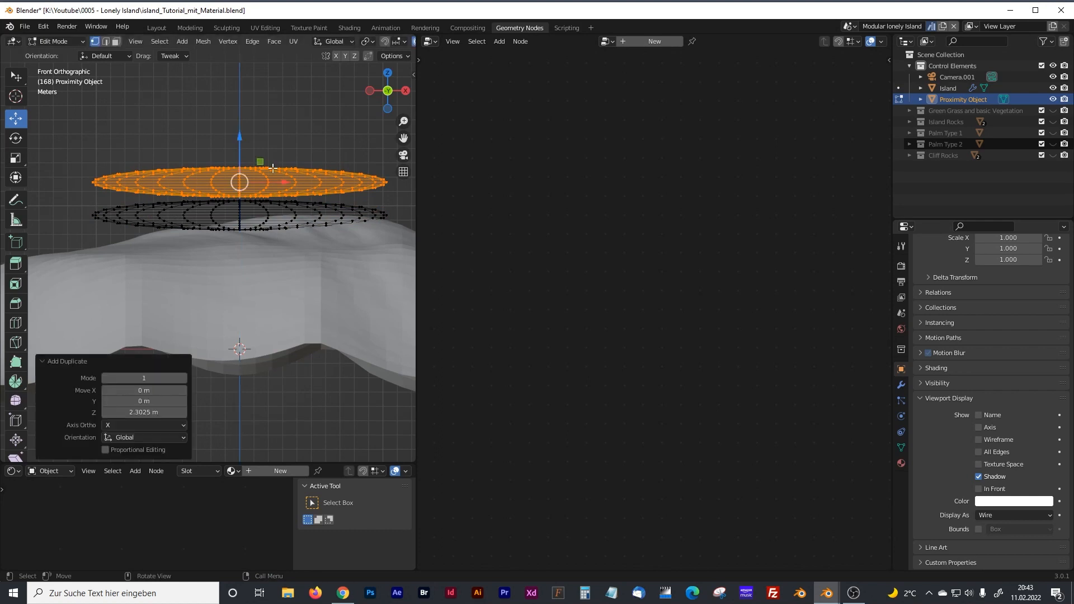
key("shift+d")
key("z")
left_click(284, 131)
key("Tab")
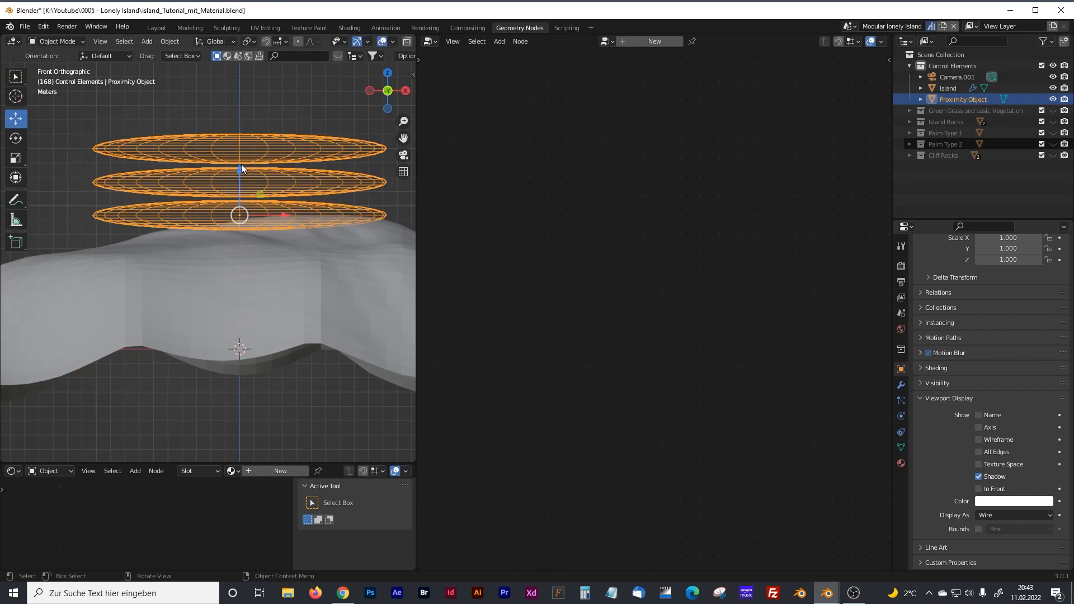
Step: Move the three-disc stack about 1.21 m down along Z into the terrain
key("g")
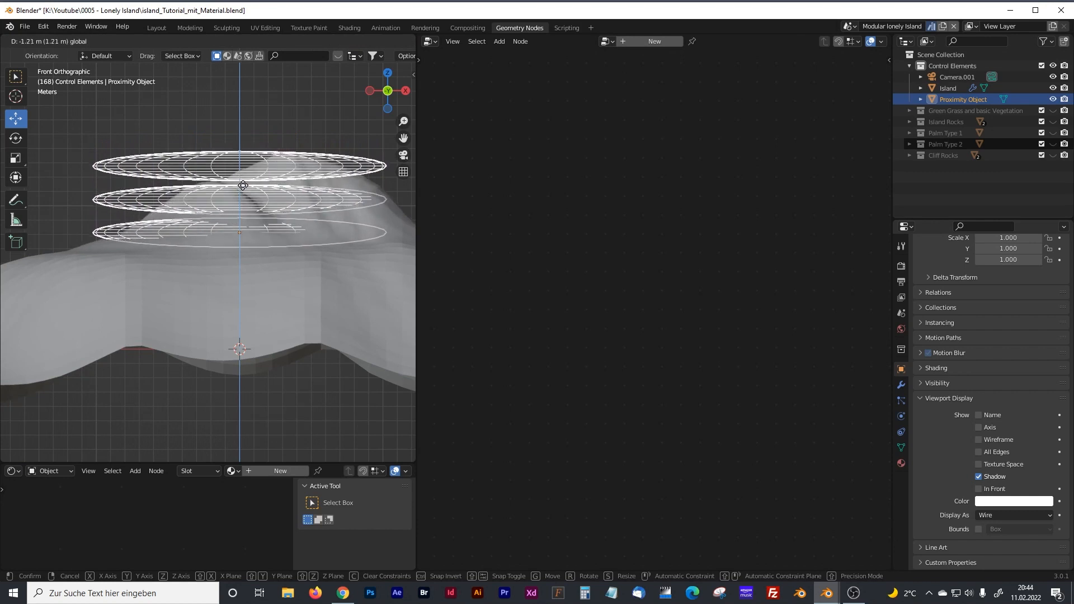
left_click(243, 185)
mouse_move(247, 147)
middle_mouse_down()
mouse_move(293, 220)
mouse_move(240, 177)
mouse_move(253, 156)
middle_mouse_up()
key("KP_5")
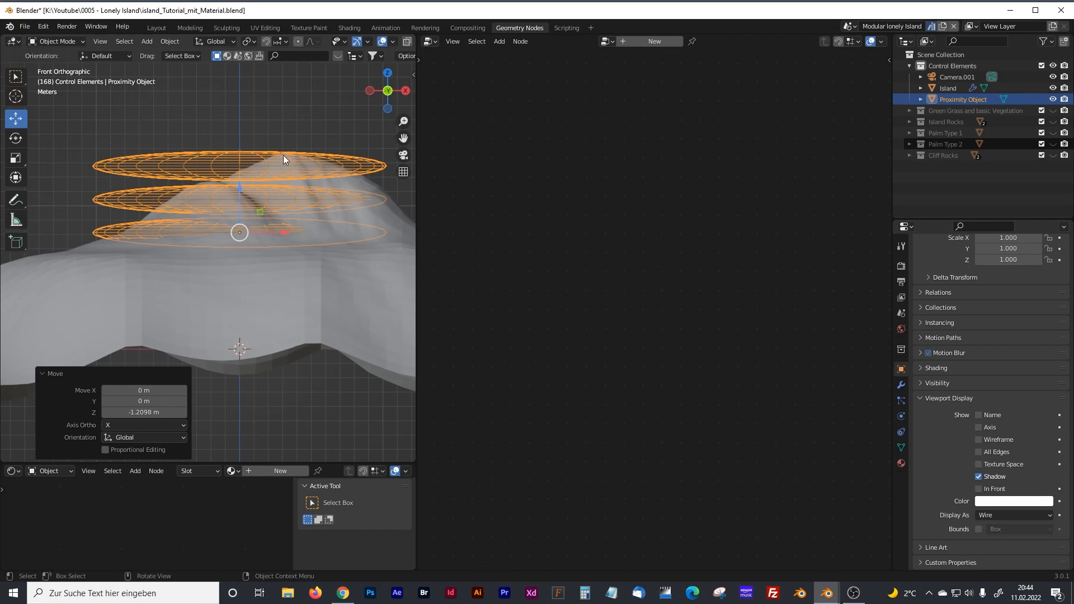
left_click(314, 283)
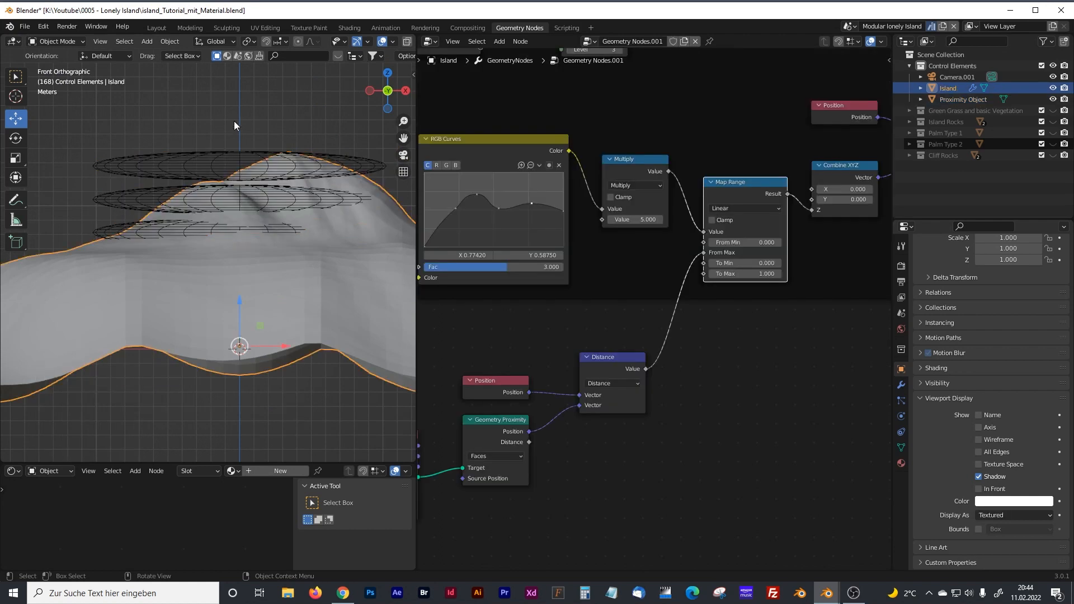
left_click(231, 171)
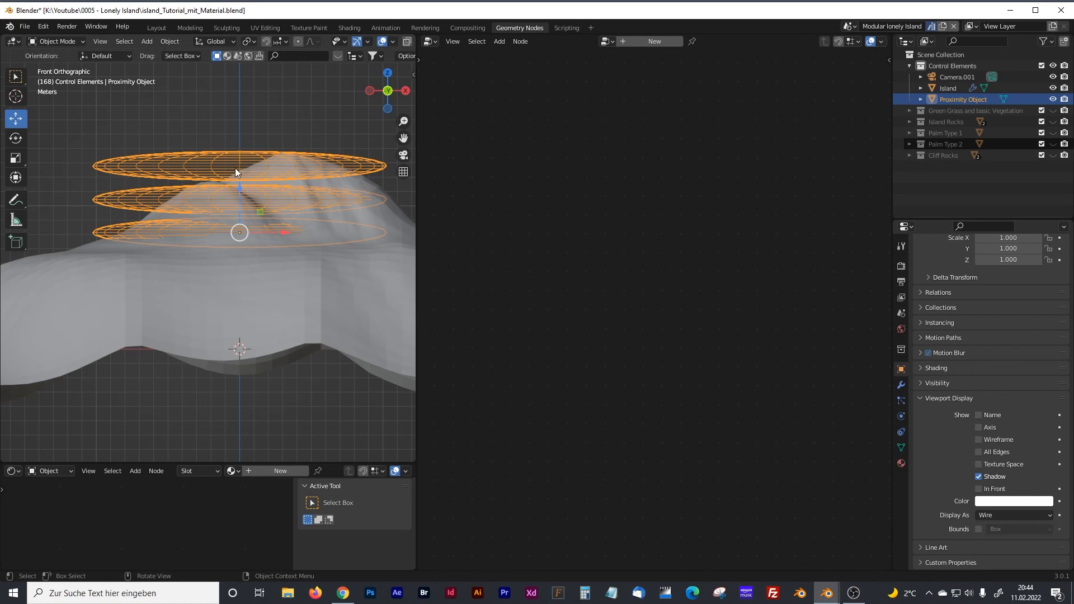
left_click_drag(237, 186, 240, 190)
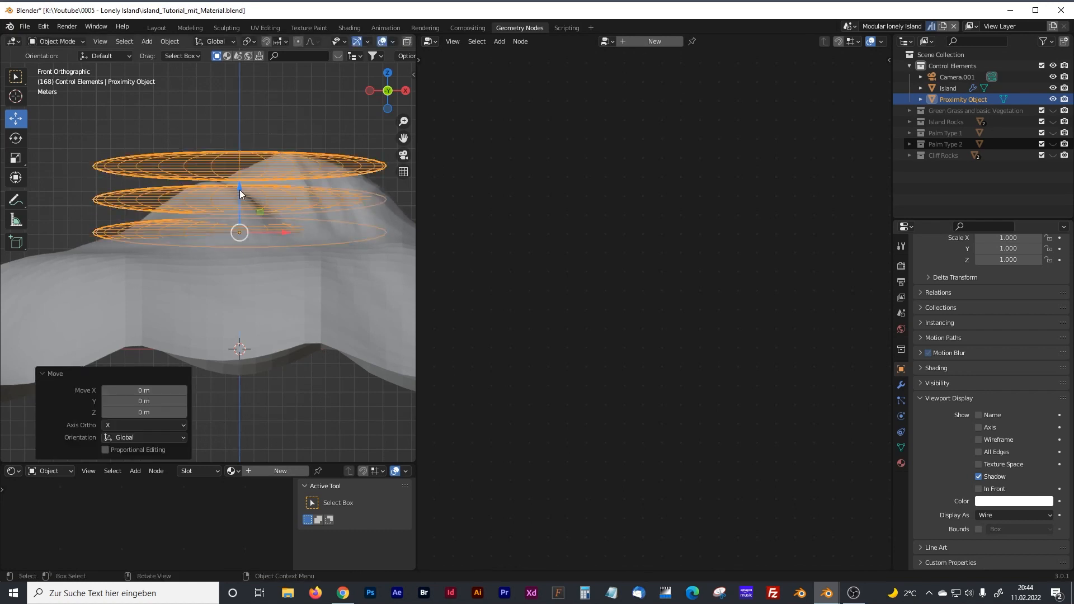
left_click(217, 119)
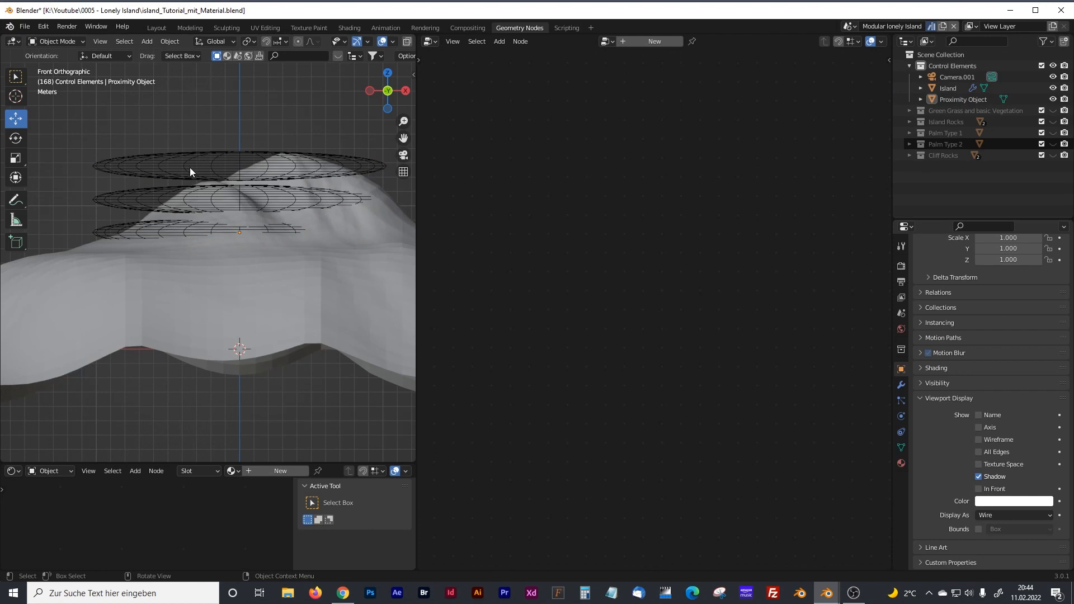
Step: Select the disc stack and move it about 3.15 m along negative Y to shift the raised terrain
middle_click_drag(244, 276, 221, 242)
scroll(219, 240, "down", 4)
left_click(210, 246)
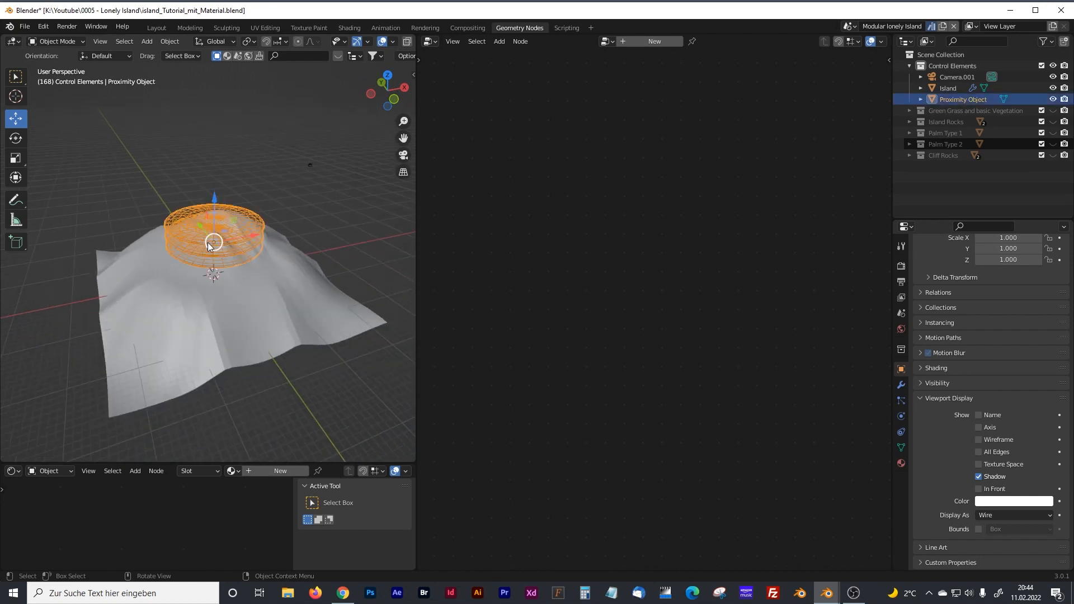
left_click_drag(198, 224, 216, 236)
scroll(216, 236, "up", 2)
middle_click_drag(216, 236, 307, 289)
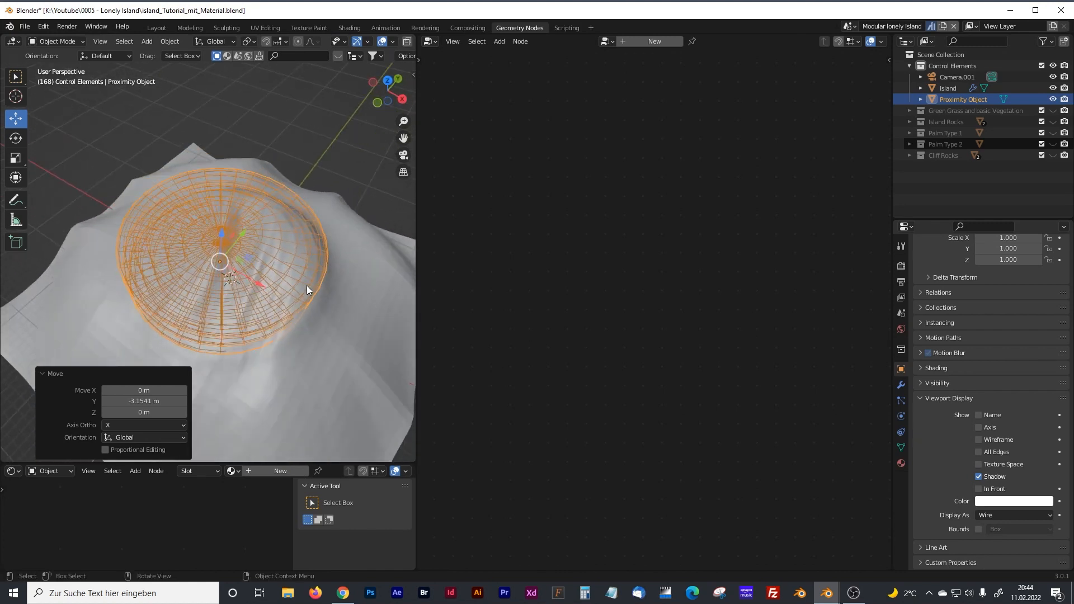
Step: Move the Proximity Object disc stack about 2.70 m along X
left_click(363, 285)
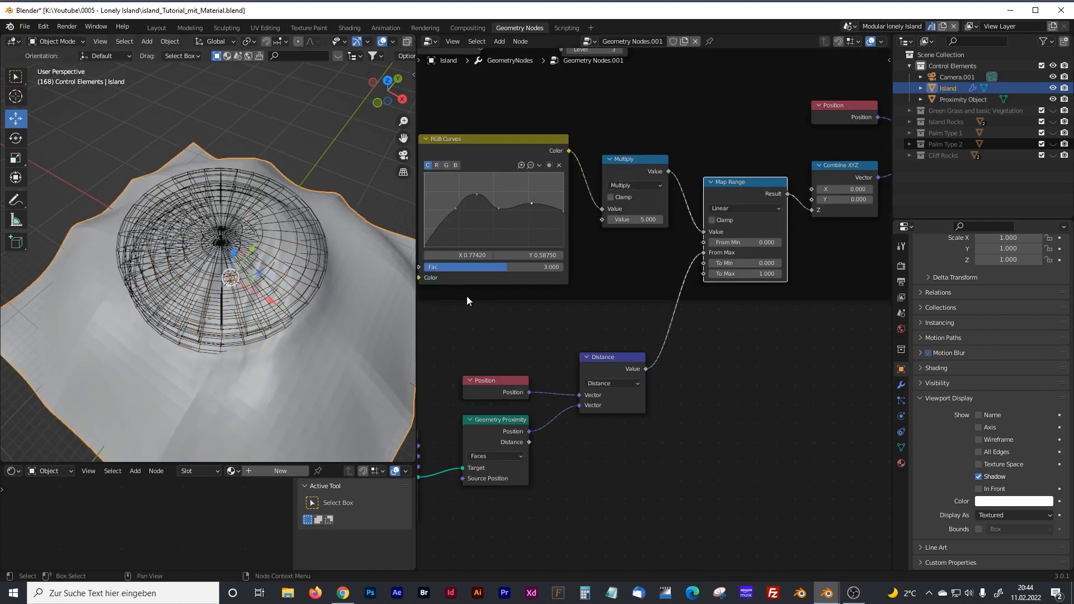
middle_click_drag(328, 321, 269, 292)
scroll(294, 283, "up", 1)
scroll(269, 292, "down", 3)
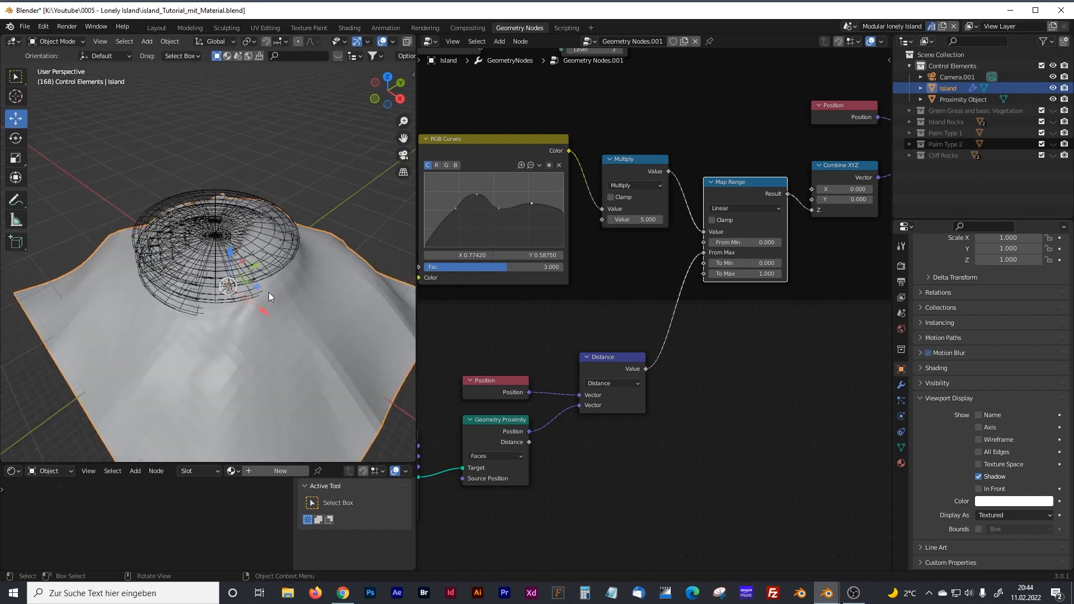
left_click(250, 253)
left_click_drag(242, 275, 260, 284)
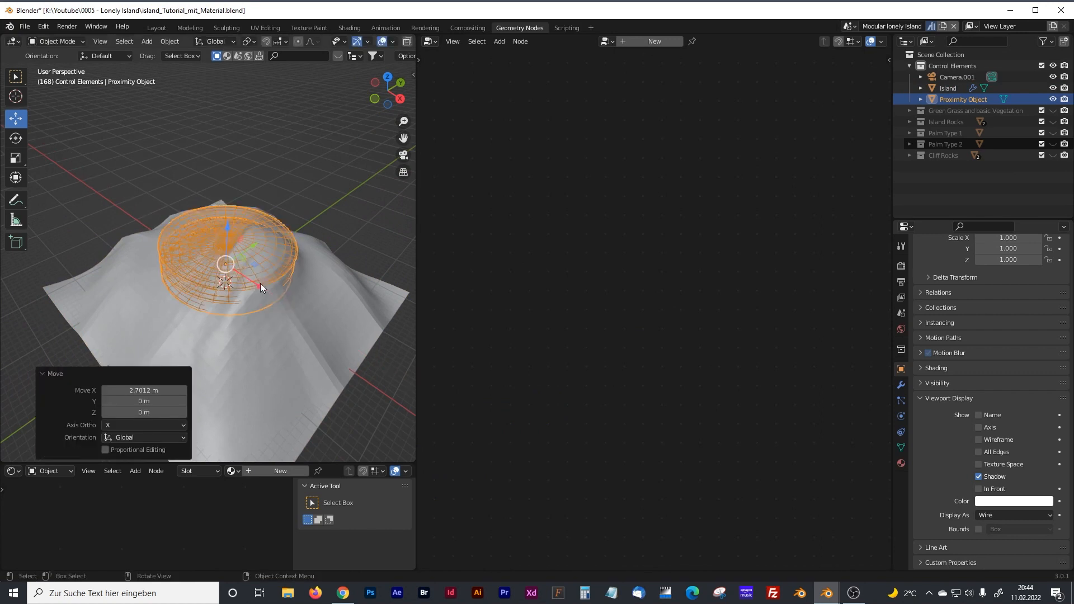
Step: Rotate the disc stack slightly to tilt it within the terrain
middle_click_drag(263, 275, 311, 249)
left_click(17, 138)
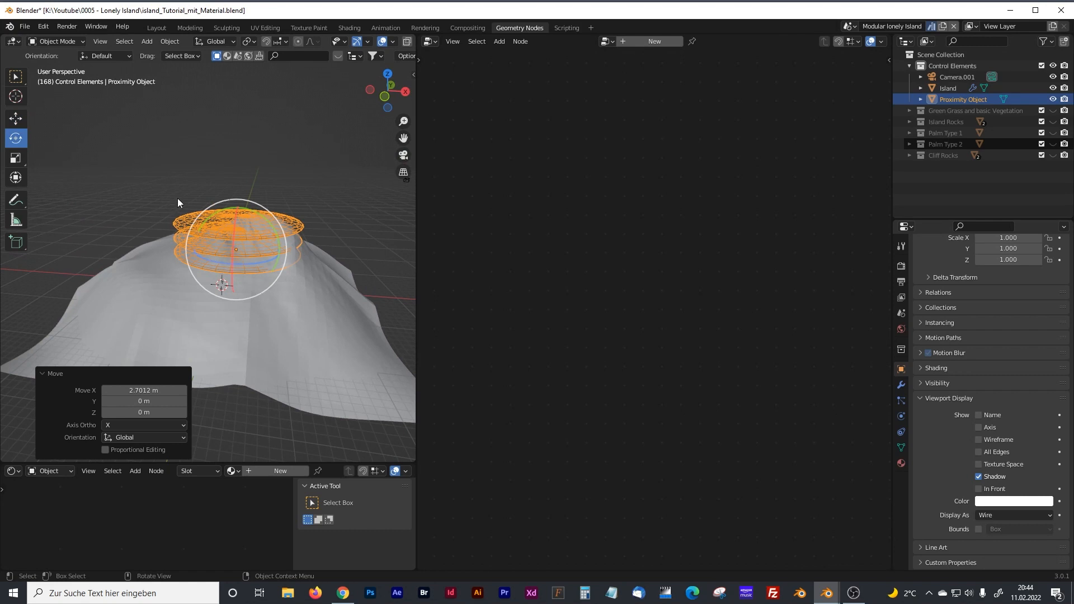
left_click_drag(259, 214, 256, 203)
Step: Move the disc stack about 2.89 m along negative X
left_click(15, 118)
middle_click_drag(333, 219, 306, 266)
left_click_drag(287, 285, 72, 156)
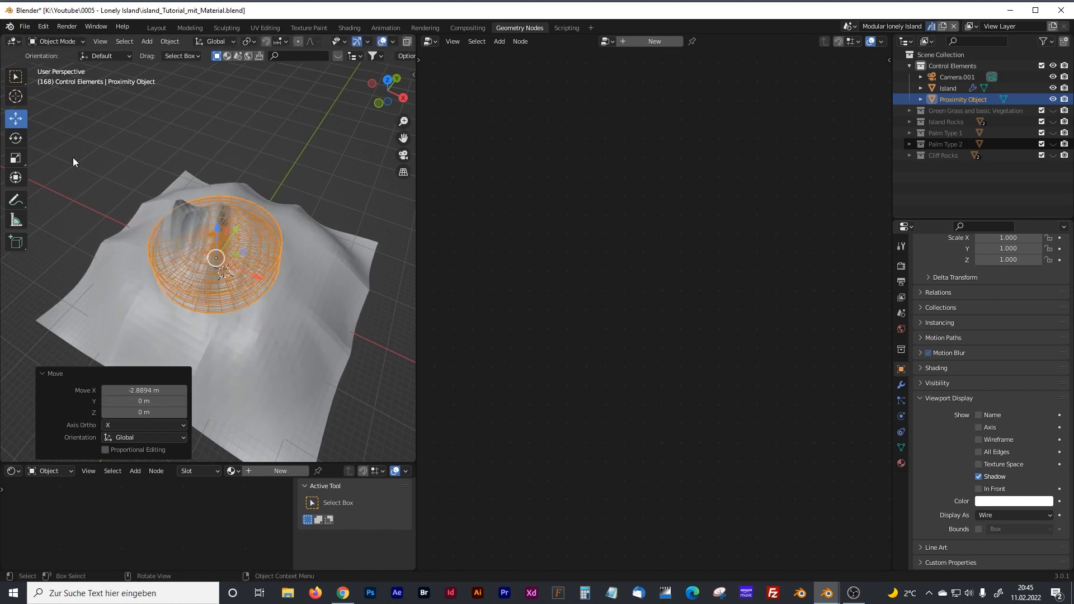
Step: Rotate the disc stack slightly again, check the terrain from a low angle, and select the island
left_click(16, 138)
middle_click_drag(235, 202, 244, 215)
left_click_drag(244, 217, 253, 215)
left_click(16, 118)
left_click(146, 177)
middle_click_drag(147, 178, 225, 229)
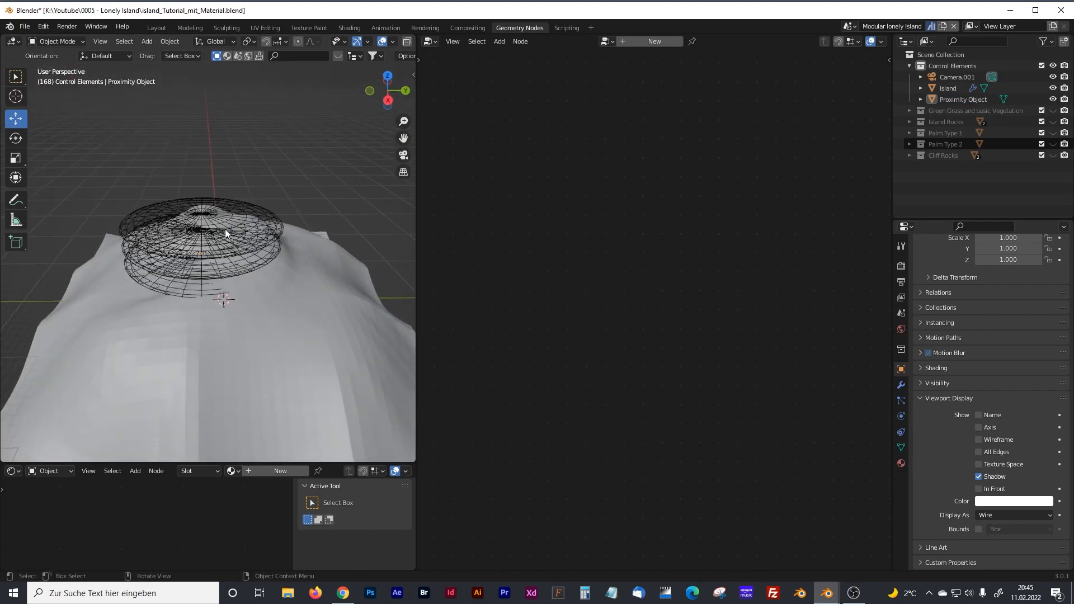
mouse_move(277, 265)
middle_mouse_down()
mouse_move(288, 292)
mouse_move(290, 261)
middle_mouse_up()
left_click(263, 244)
left_click(246, 297)
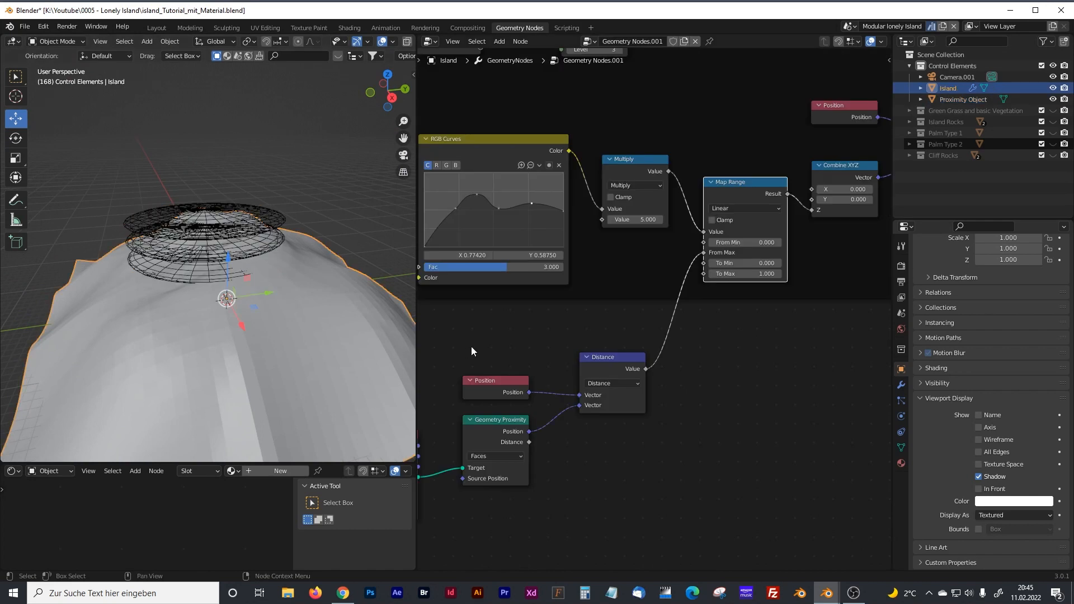
Step: Set the Noise Texture node's Distortion to 6
middle_click_drag(471, 347, 614, 331)
mouse_move(535, 232)
left_mouse_down()
mouse_move(559, 232)
mouse_move(551, 232)
left_mouse_up()
left_click(550, 234)
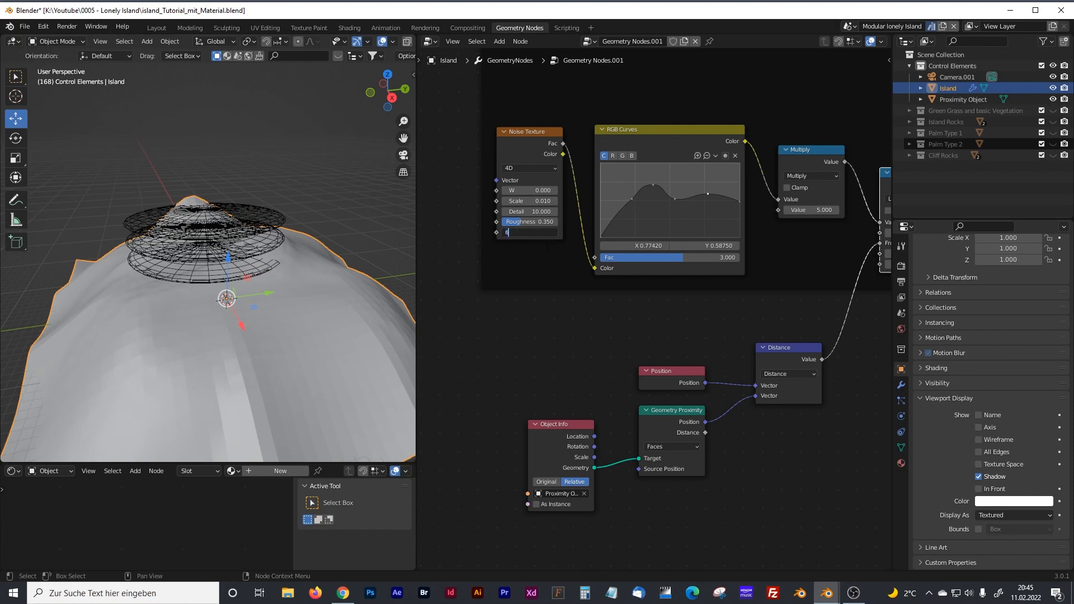
type("6")
key("Return")
Step: Set the RGB Curves node's Fac to 5 and check the terrain relief
scroll(617, 309, "right", 5, "ctrl")
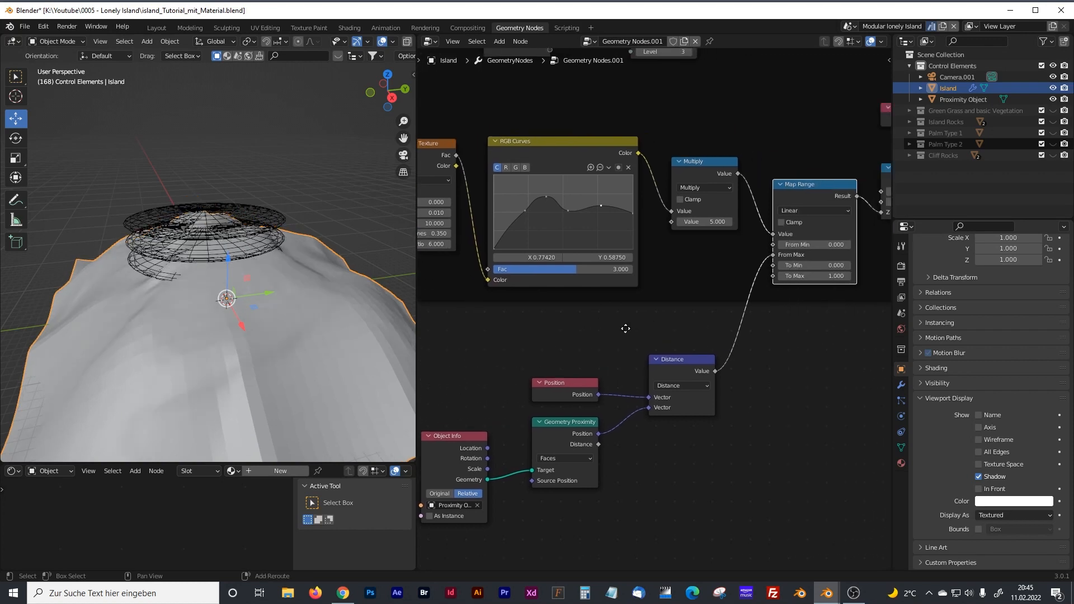
left_click(592, 273)
type("5")
key("Return")
middle_click_drag(310, 275, 291, 253)
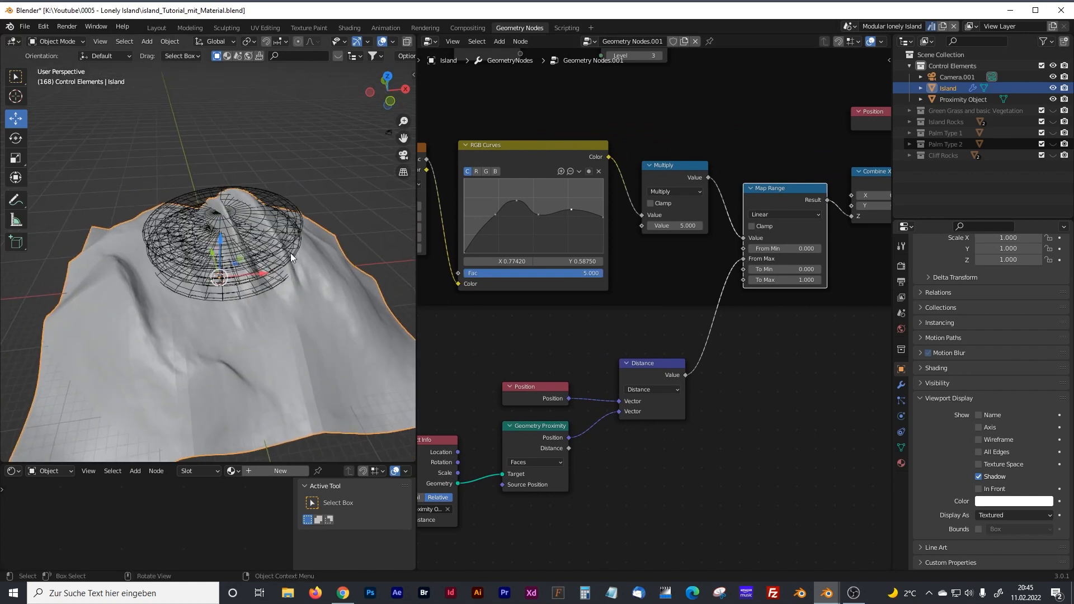
Step: Raise the disc stack about 0.66 m along Z and check the mountain from several angles
left_click(216, 262)
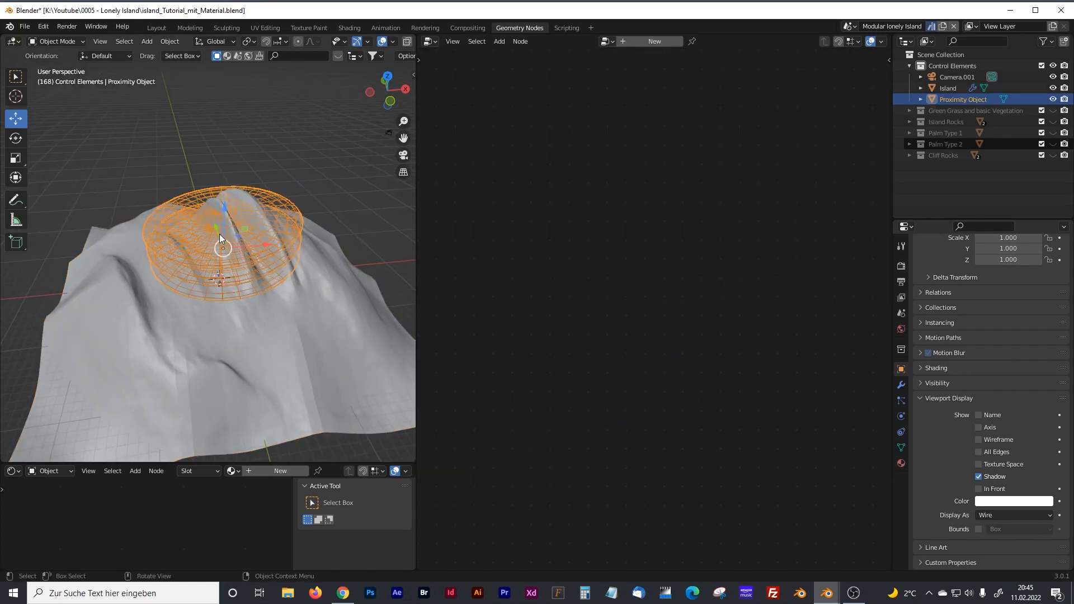
middle_click_drag(223, 211, 223, 203)
left_click_drag(225, 203, 225, 197)
middle_click_drag(282, 212, 257, 227)
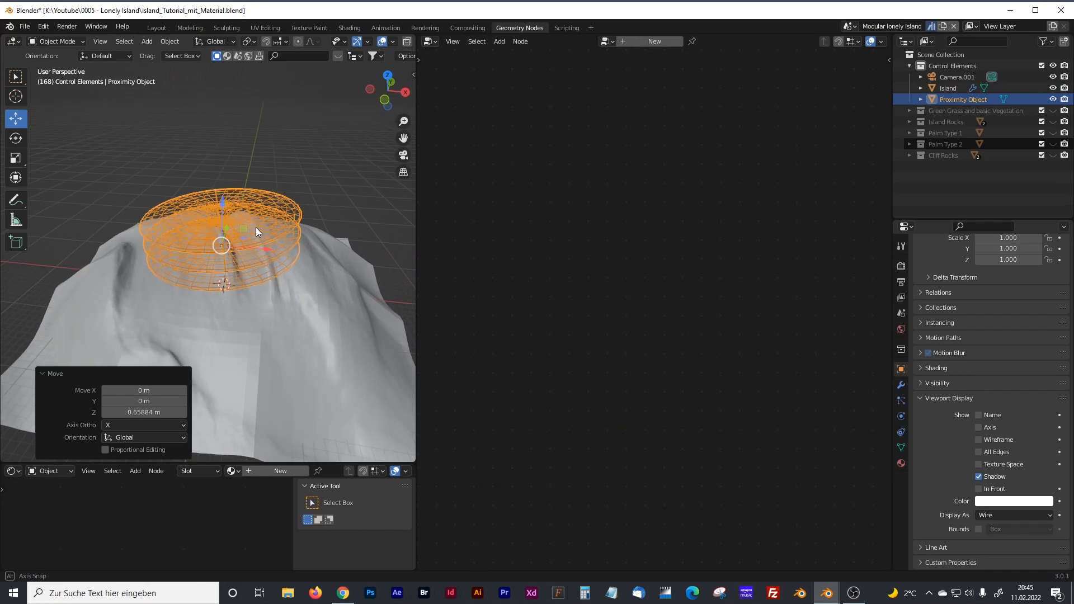
left_click(294, 165)
middle_click_drag(315, 201, 254, 222)
left_click(253, 222)
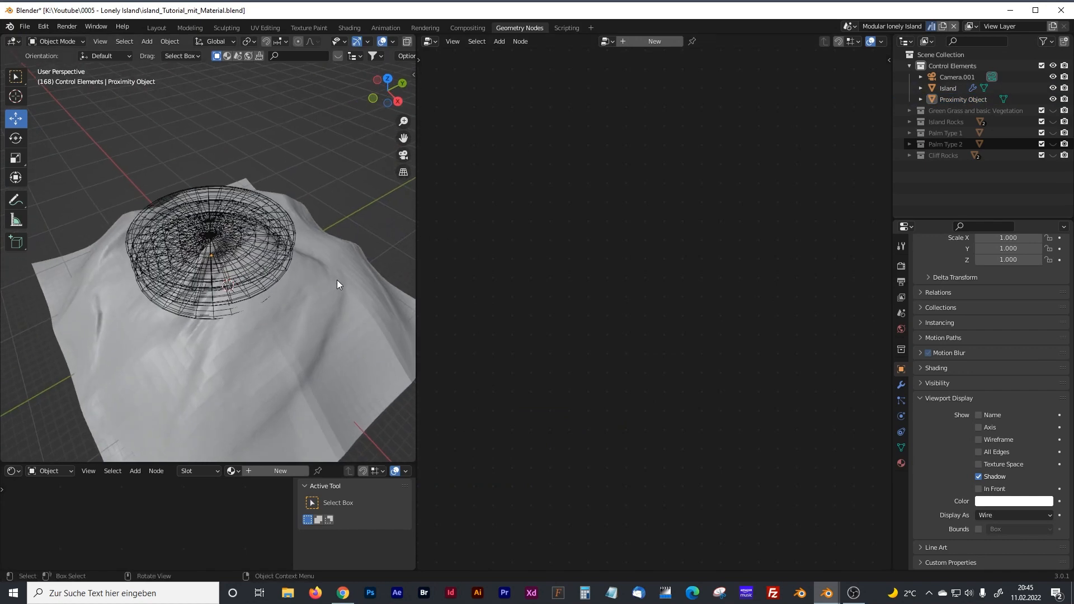
Step: Lower the Map Range node and group Object Info, Position, Geometry Proximity and Distance in a frame
scroll(535, 311, "down", 2)
left_click_drag(473, 283, 695, 423)
left_click_drag(708, 202, 708, 290)
key("ctrl+z")
key("ctrl+z")
key("ctrl+j")
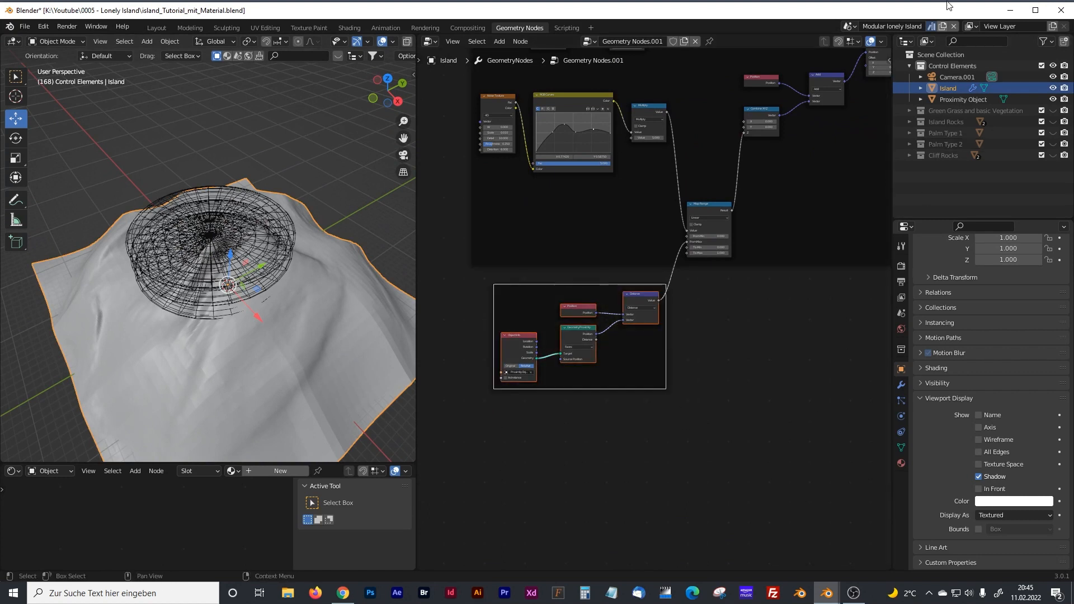
Step: Label the new node frame Proximity Object
key("n")
left_click(802, 87)
type("Prox")
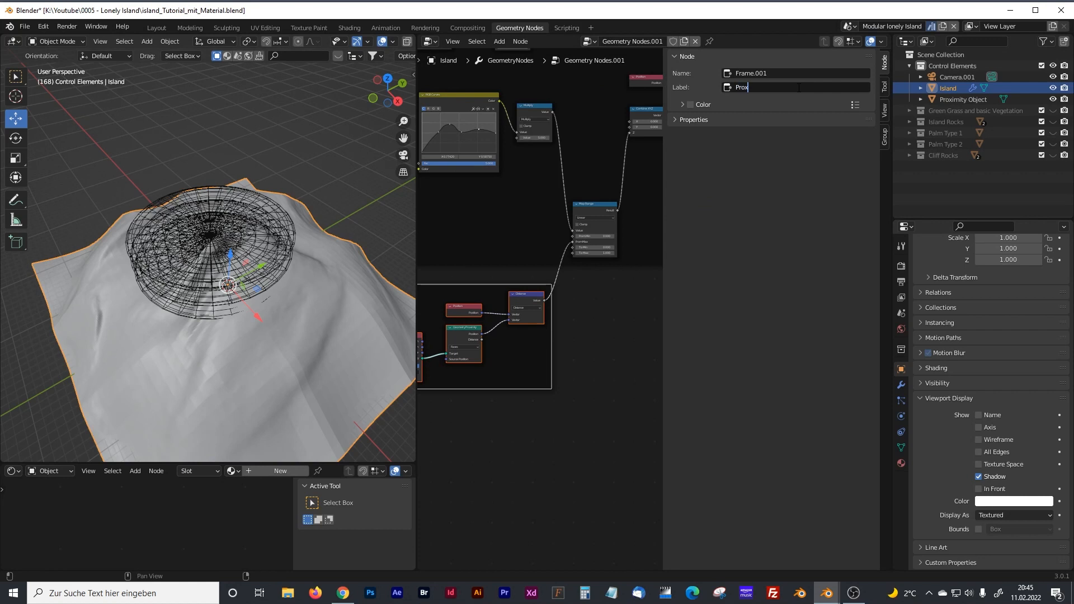
type("imity Object")
key("Return")
left_click(421, 276)
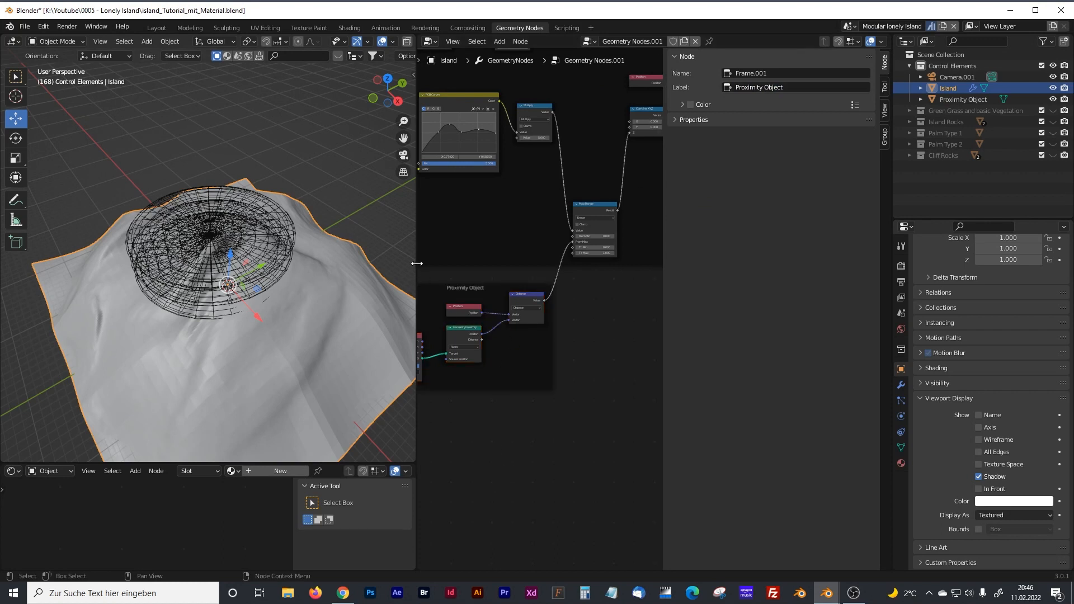
Step: Widen the node editor, hide its node properties, and fit the whole node tree in view
left_click_drag(417, 264, 361, 263)
key("n")
key("Home")
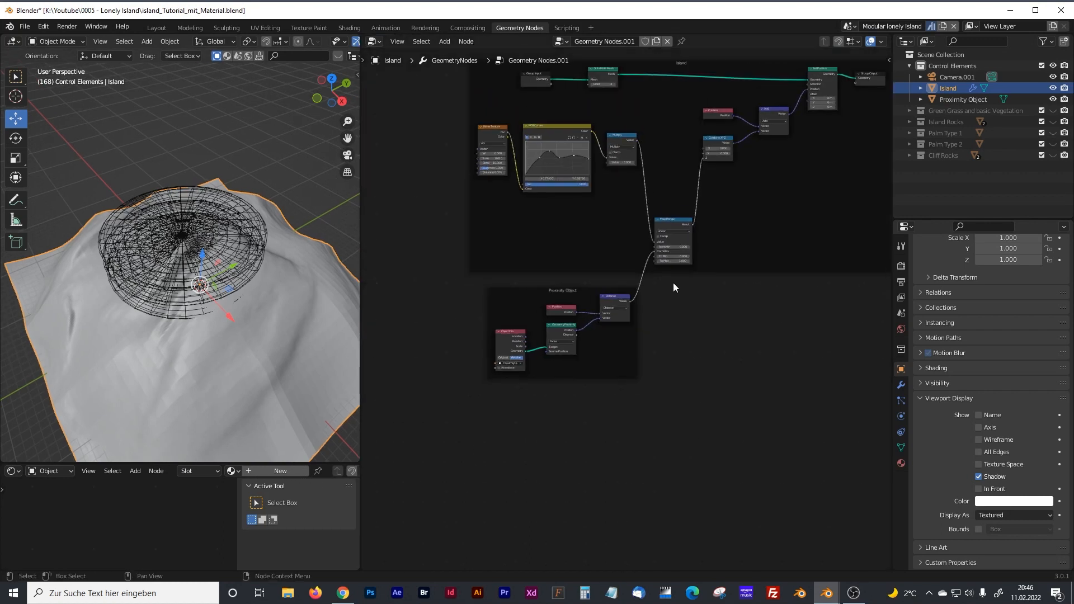
key("Home")
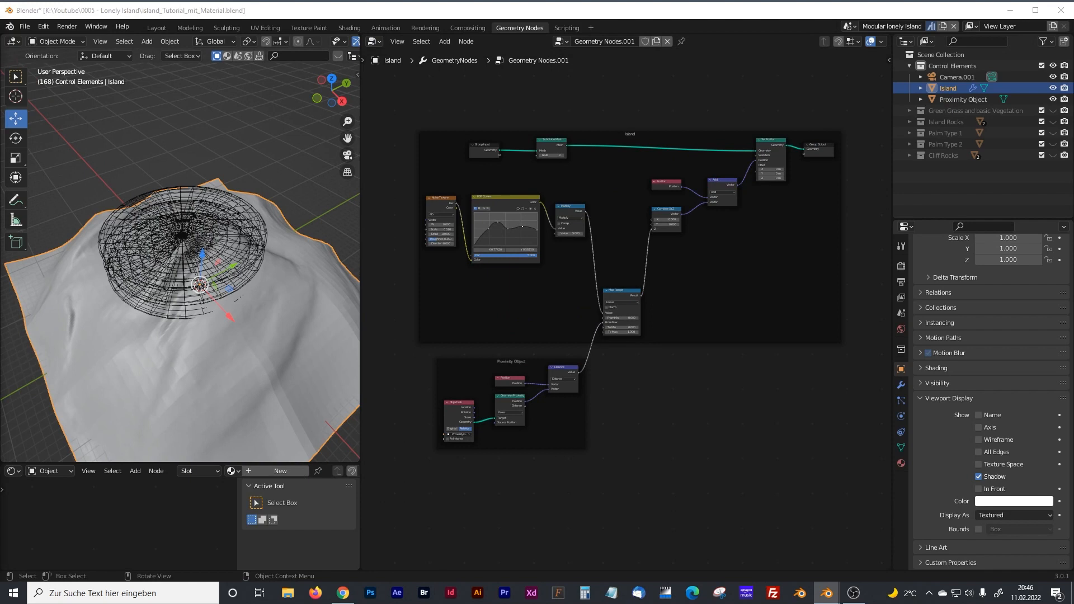
Step: Add a Grid node in the empty space above the Island frame
scroll(438, 276, "up", 6, "shift")
key("shift+a")
type("grt")
key("BackSpace")
type("id")
key("Return")
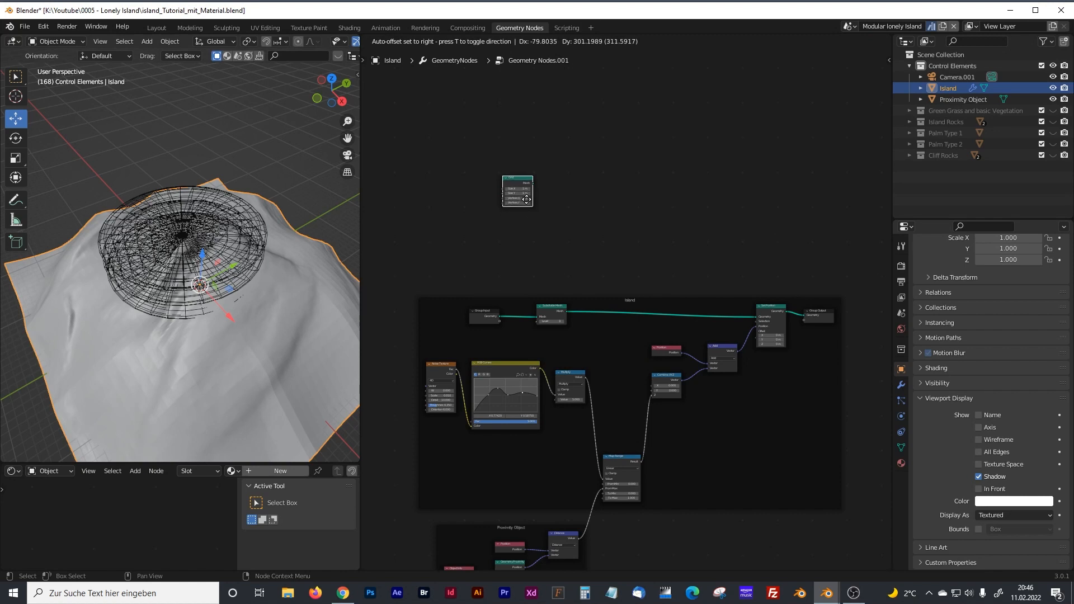
left_click(527, 197)
scroll(527, 196, "up", 9)
middle_click_drag(526, 185, 602, 299)
scroll(584, 245, "up", 3)
scroll(584, 245, "up", 1)
middle_click_drag(559, 227, 610, 259)
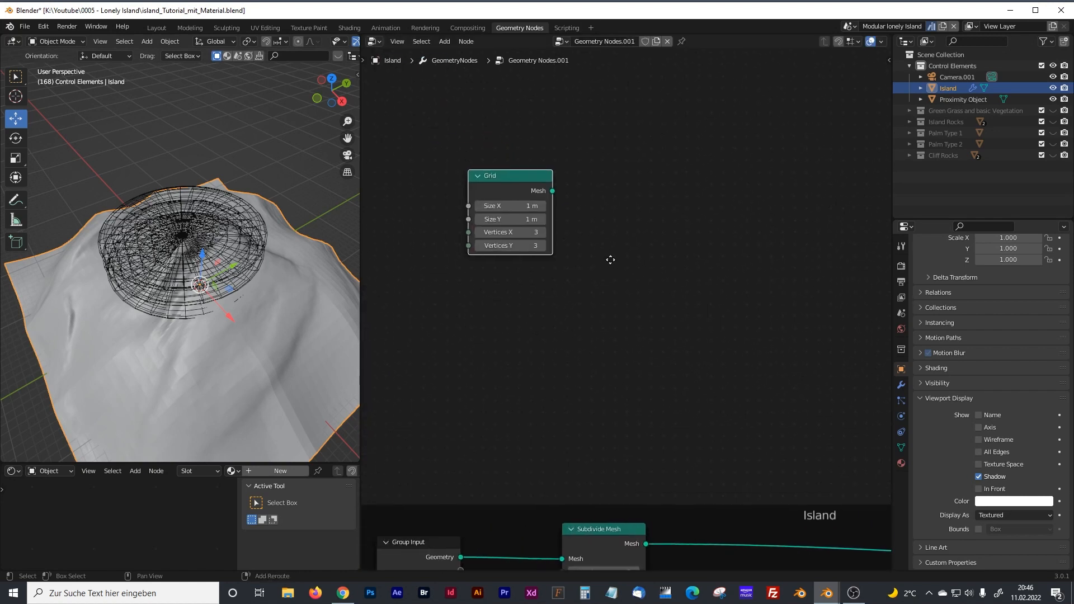
Step: Set the Grid node's Size X and Y to 200 m and its Vertices X and Y to 150
left_click(522, 206)
type("200")
key("Tab")
type("20")
key("Return")
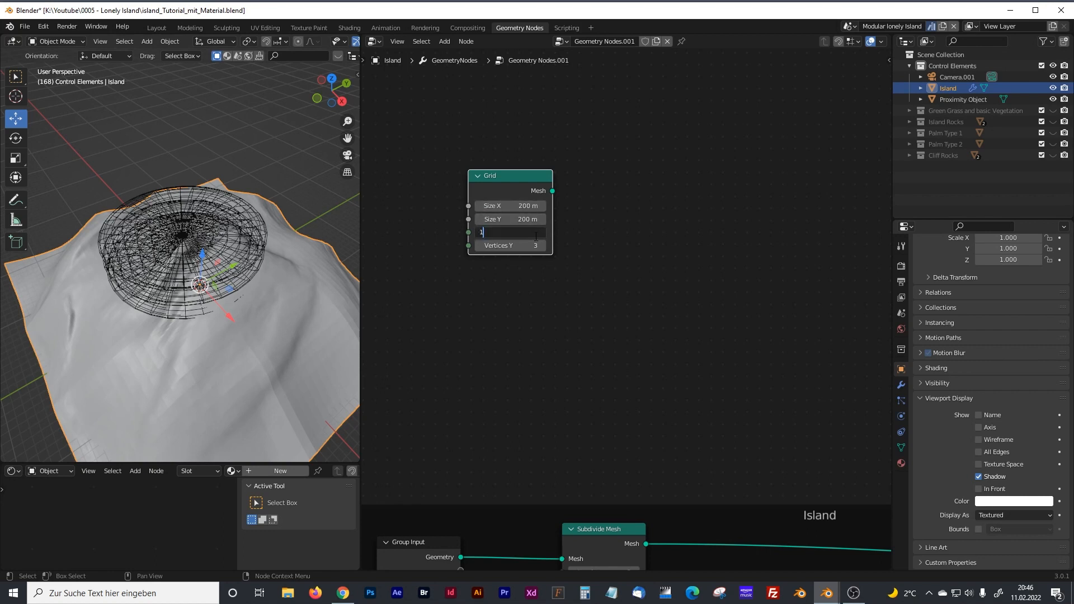
key("Tab")
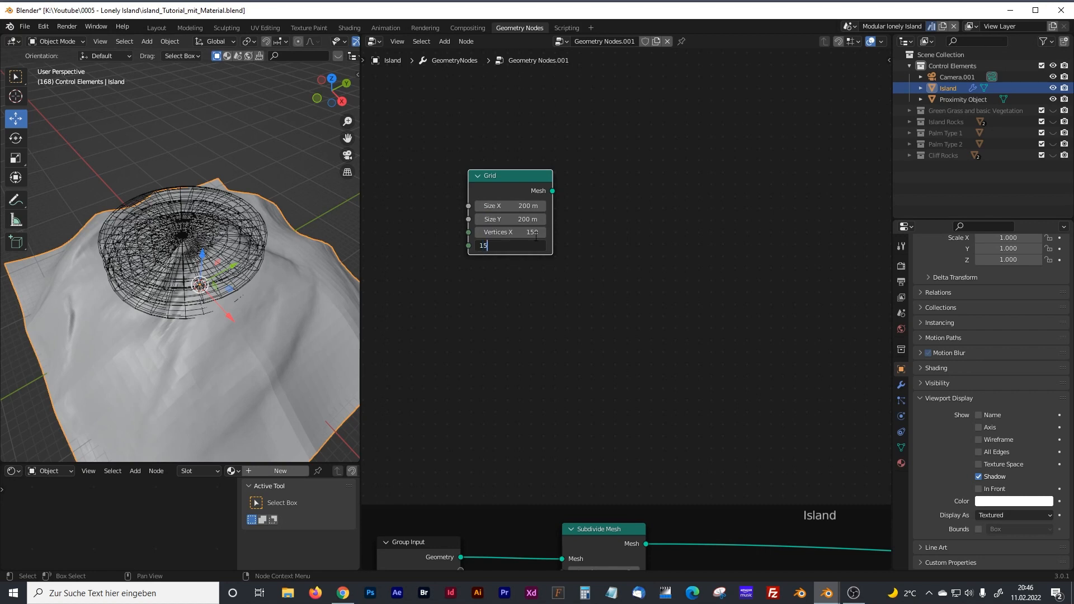
key("Return")
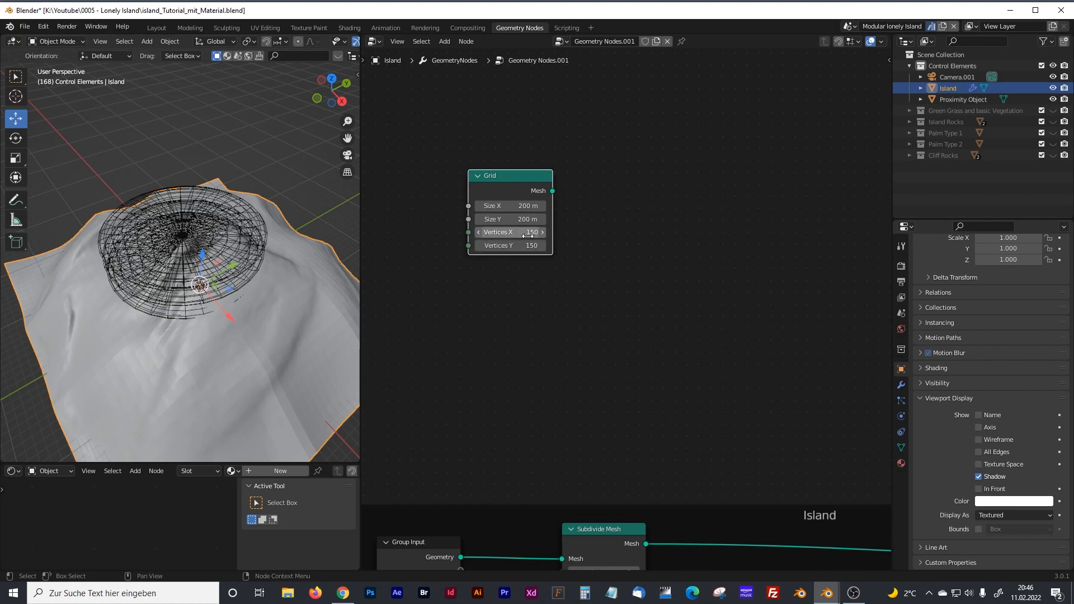
Step: Add a Set Position node beside the Grid node and connect the Grid's Mesh to its Geometry input
middle_click_drag(593, 257, 578, 262)
left_click(586, 242)
key("shift+a")
left_click(559, 240)
type("setp")
left_click(582, 261)
left_click(624, 307)
scroll(624, 307, "down", 1)
left_click_drag(546, 212, 617, 230)
Step: Shift the Group Output aside and add a Join Geometry node above the end of the Island frame
scroll(728, 264, "down", 2)
scroll(727, 264, "down", 1)
middle_click_drag(728, 264, 700, 327)
left_click_drag(700, 327, 725, 326)
key("shift+a")
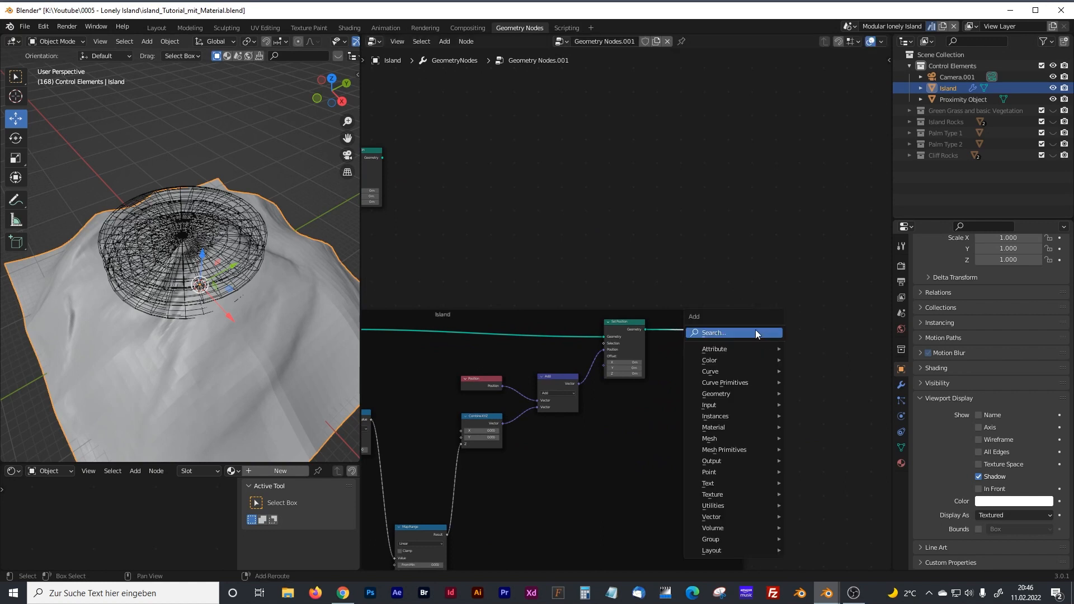
left_click(756, 330)
type("join")
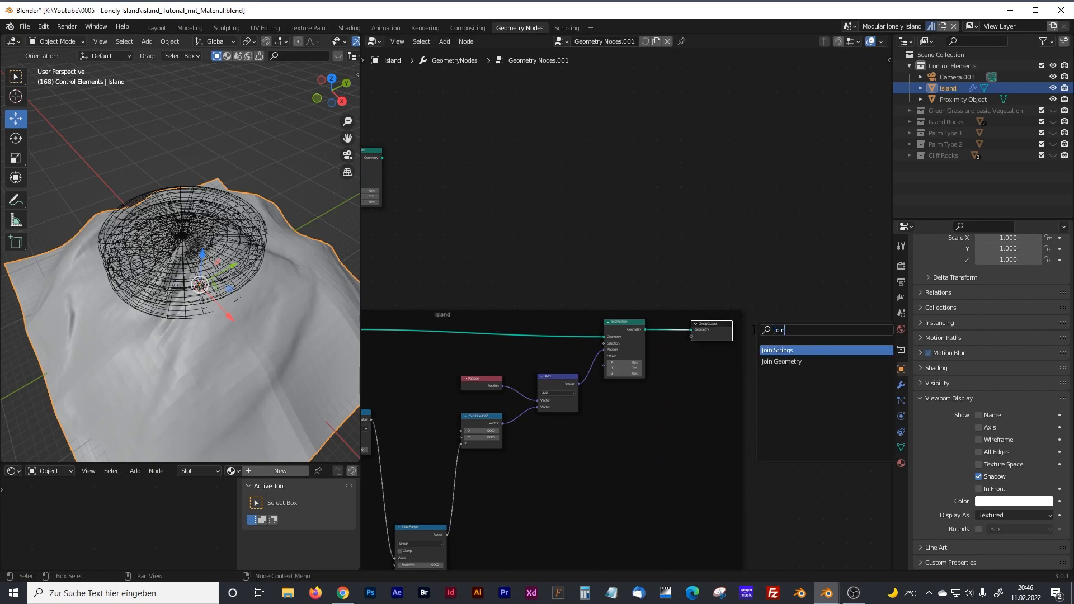
key("Down")
key("Return")
left_click(720, 311)
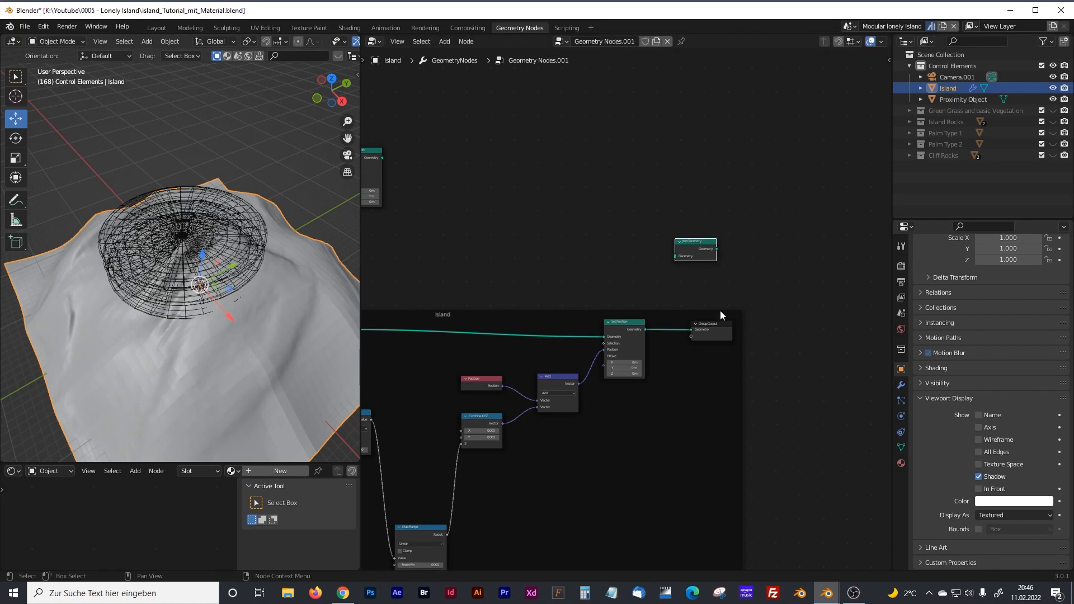
Step: Replace the framed Group Output with a new Group Output node outside the Island frame
right_click_drag(680, 322, 680, 335, "ctrl")
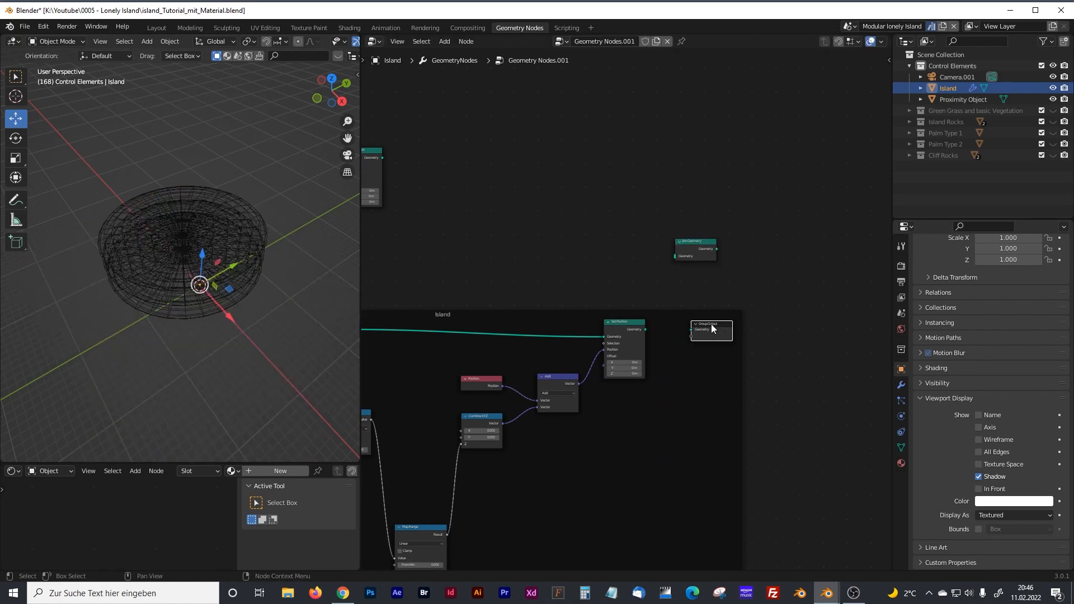
key("ctrl+x")
key("ctrl+v")
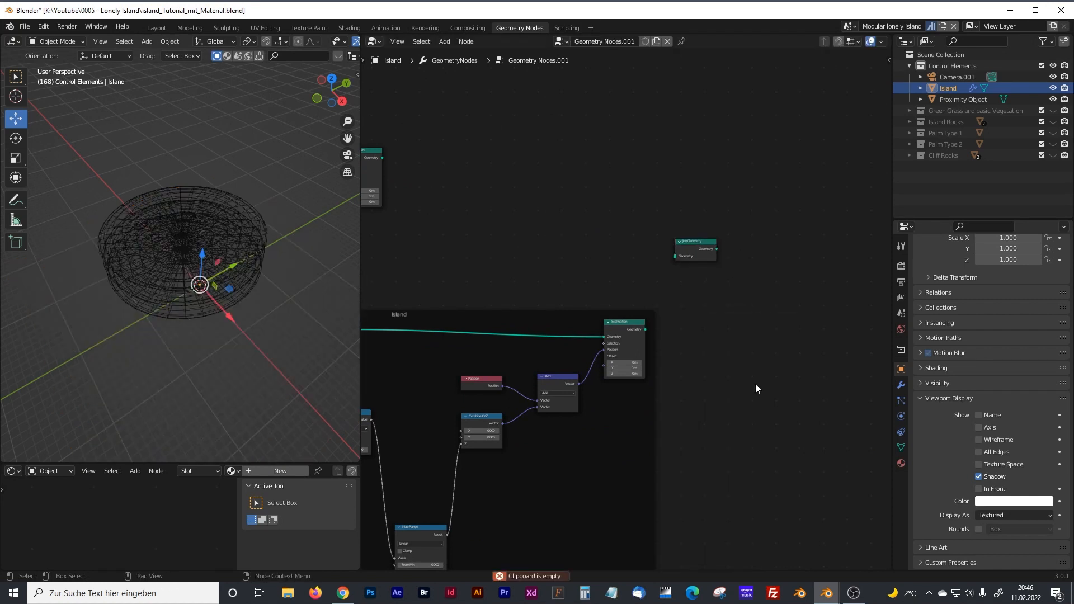
key("shift+a")
left_click(714, 351)
type("out")
key("Return")
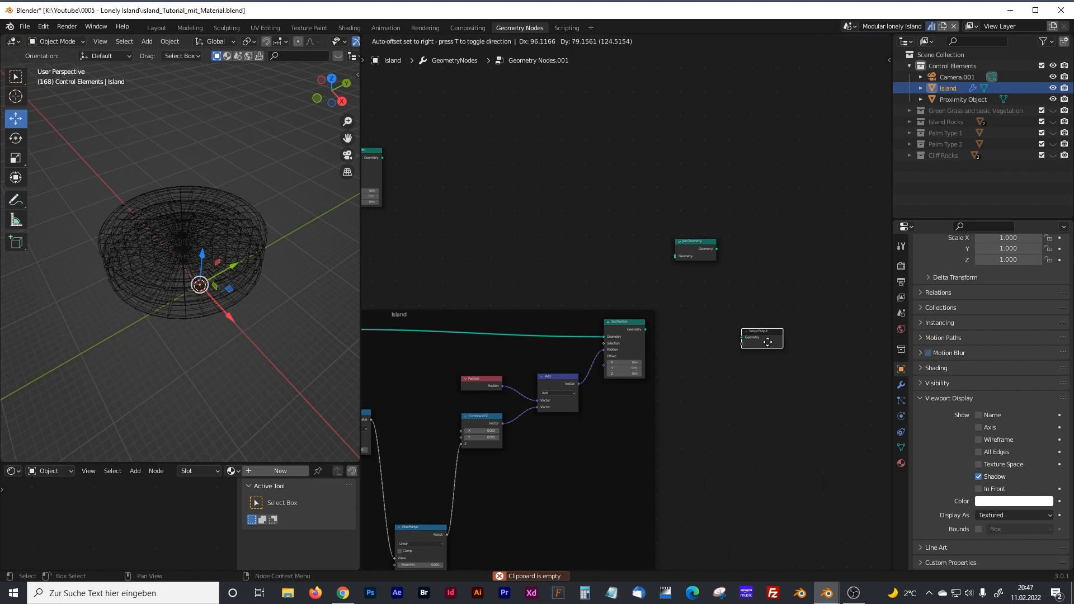
Step: Route the island's and the grid's Set Position geometry through Join Geometry into the Group Output
left_click_drag(646, 330, 752, 324)
middle_click_drag(565, 220, 683, 242)
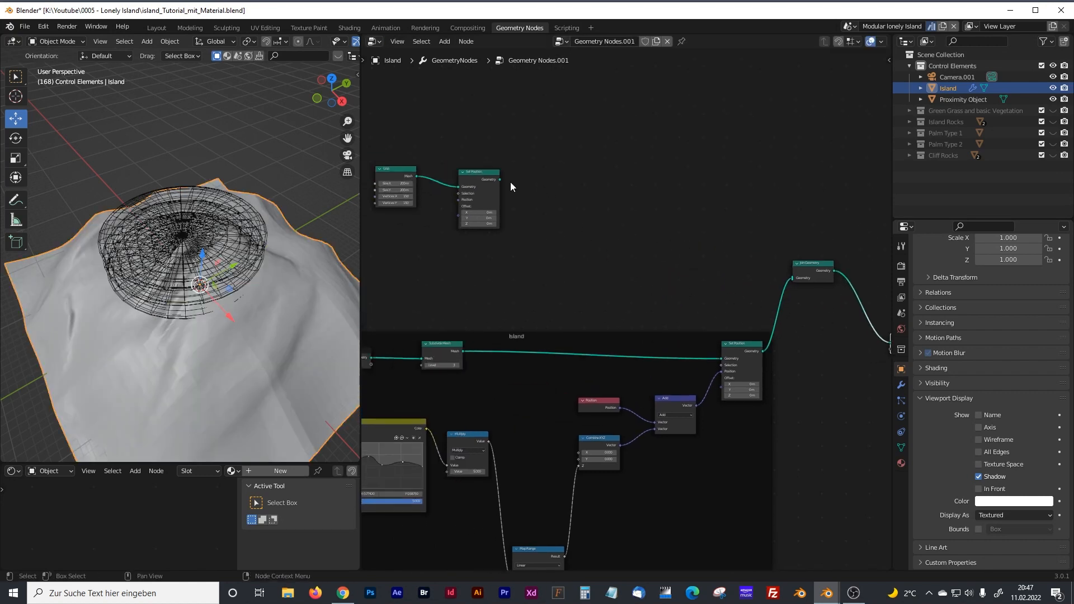
scroll(538, 191, "up", 2)
middle_click_drag(589, 230, 548, 210)
left_click_drag(449, 176, 818, 299)
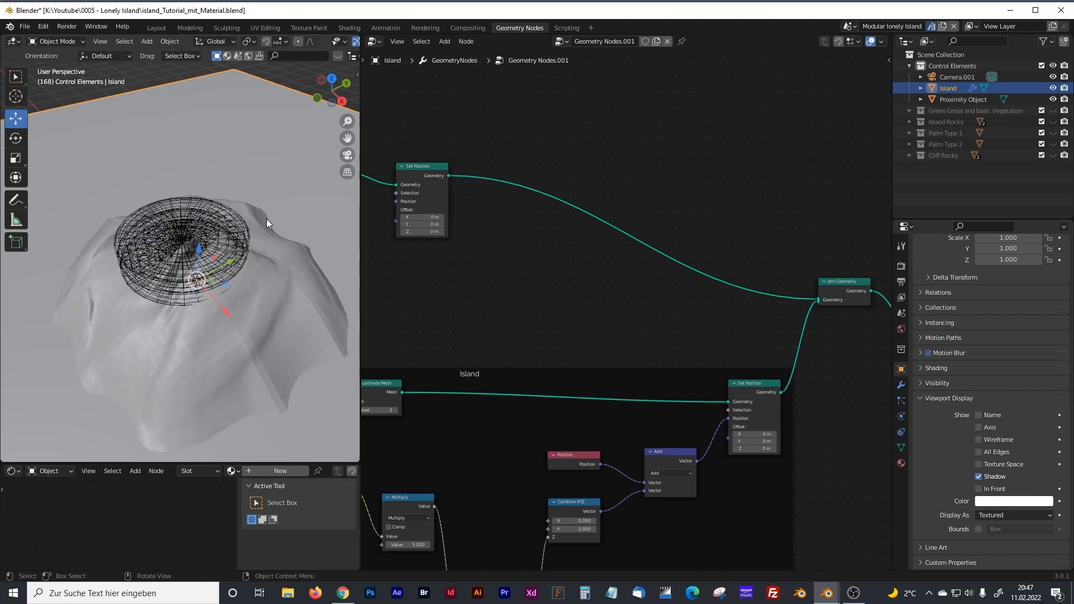
Step: View the island and grid plane from a low angle and widen the 3D viewport
scroll(266, 219, "down", 4)
middle_click_drag(250, 242, 213, 184)
scroll(219, 247, "up", 4)
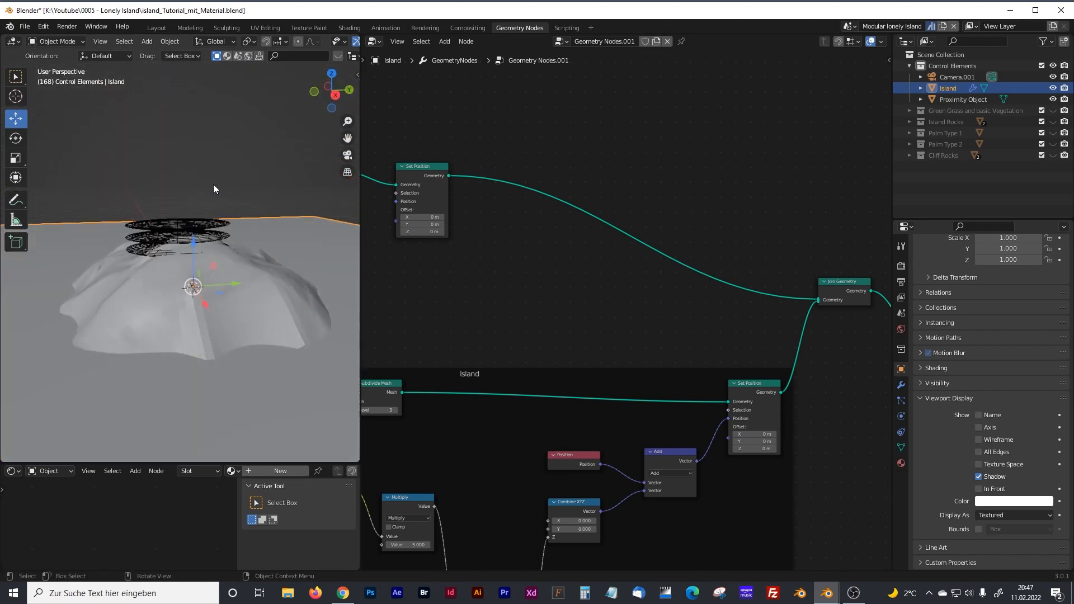
left_click(229, 217)
left_click_drag(360, 241, 485, 241)
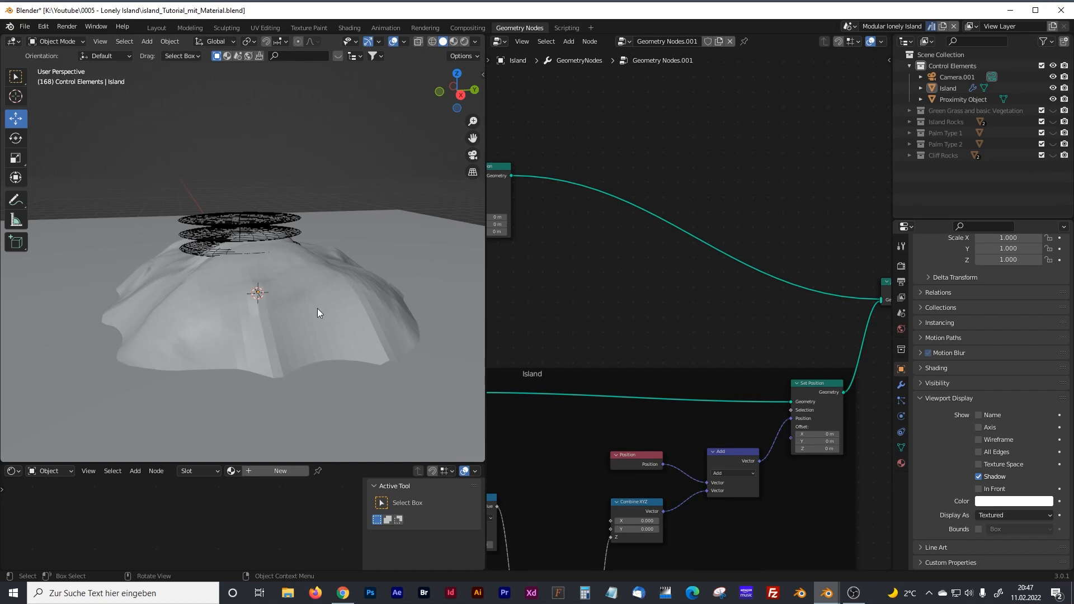
Step: Set the Z offset of the grid's Set Position node to 8.1 m
middle_click_drag(568, 301, 683, 350)
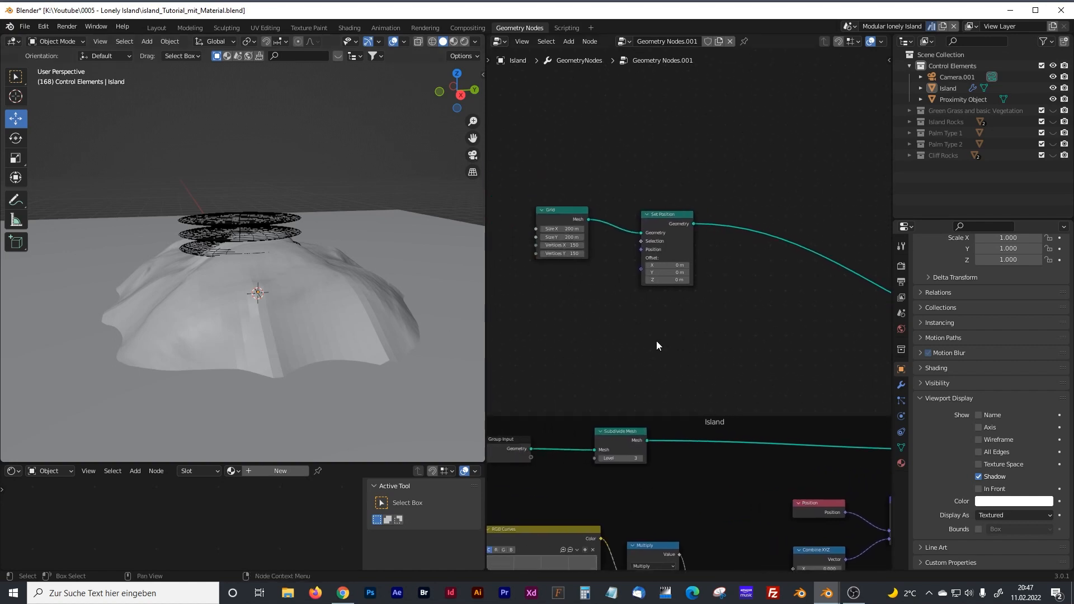
scroll(656, 343, "up", 2)
middle_click_drag(609, 324, 635, 324)
left_click_drag(687, 280, 742, 280)
Step: Try moving the selected island along X, and undo the move
middle_click_drag(281, 197, 282, 231)
left_click(282, 230)
left_click_drag(310, 344, 338, 355)
key("ctrl+z")
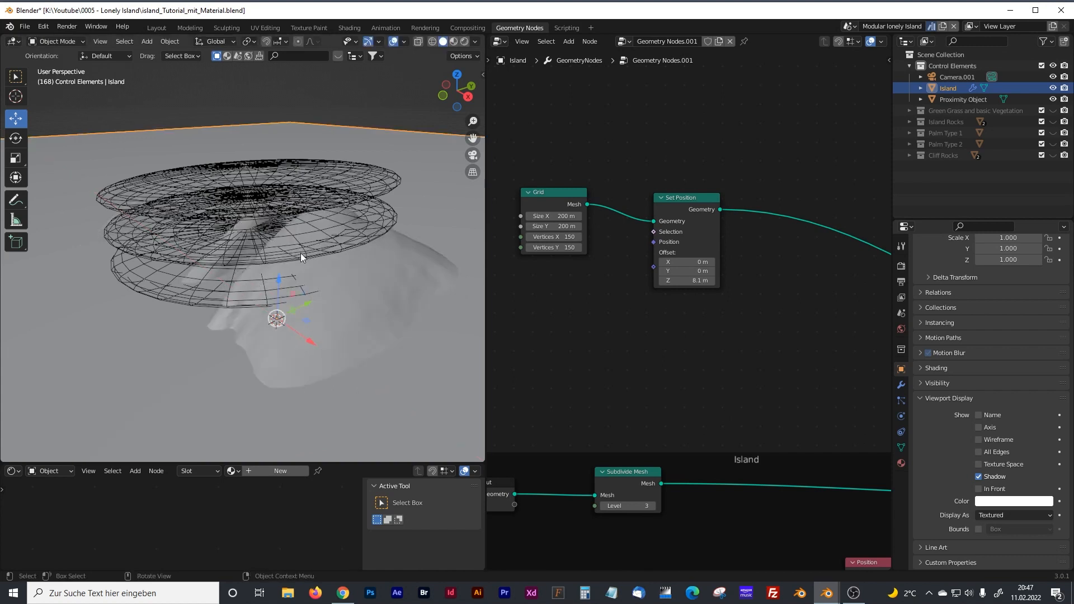
Step: Move the proximity object about 5.1 m along the X axis
left_click(297, 299)
left_click_drag(279, 257, 313, 274)
middle_click_drag(313, 274, 212, 254, "shift")
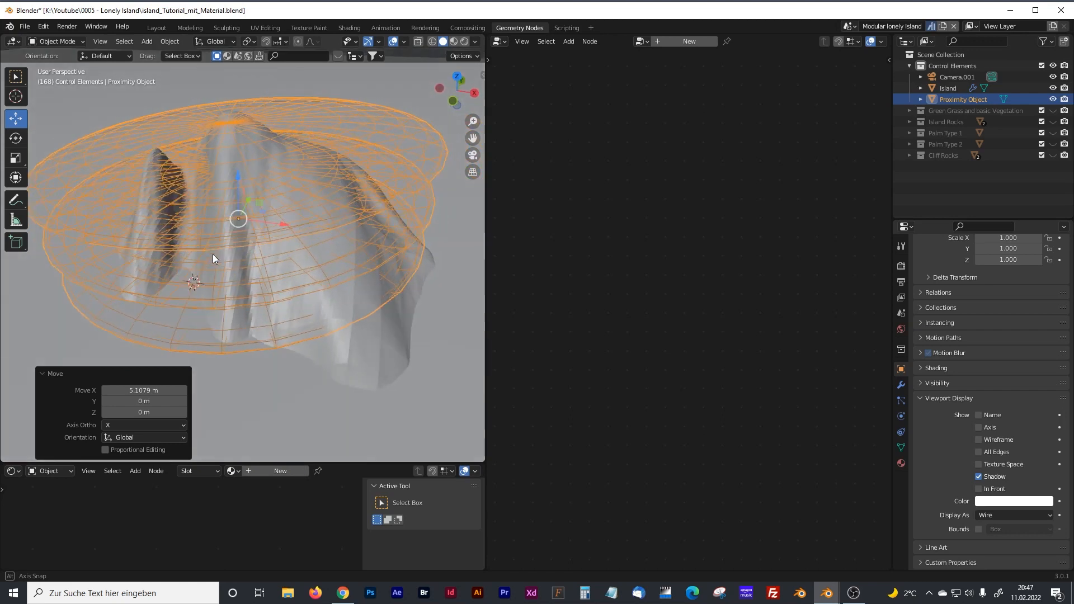
Step: Raise the island's RGB Curves point near X 0.83 to about Y 0.675 and set its Noise Texture distortion to 5.6
left_click(383, 351)
scroll(594, 318, "down", 6)
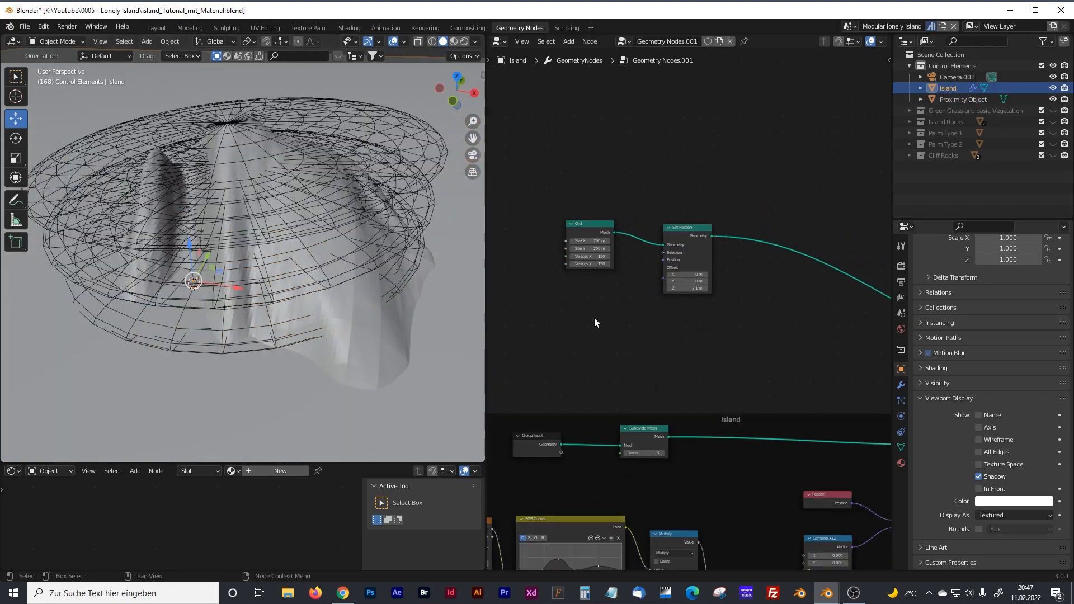
scroll(658, 355, "up", 3)
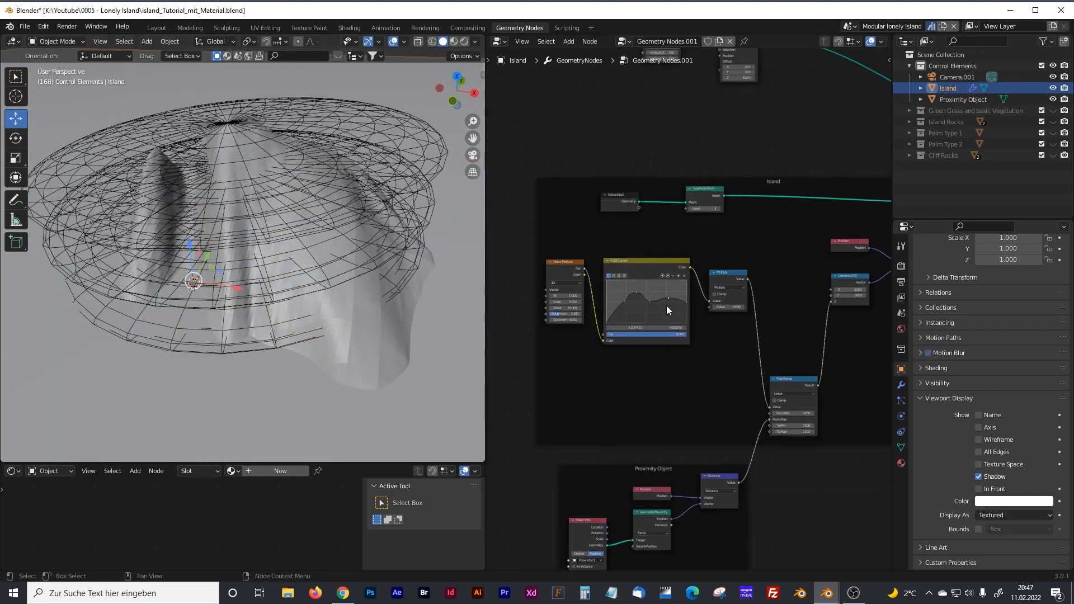
mouse_move(663, 307)
left_mouse_down()
mouse_move(622, 302)
mouse_move(642, 287)
mouse_move(668, 295)
left_mouse_up()
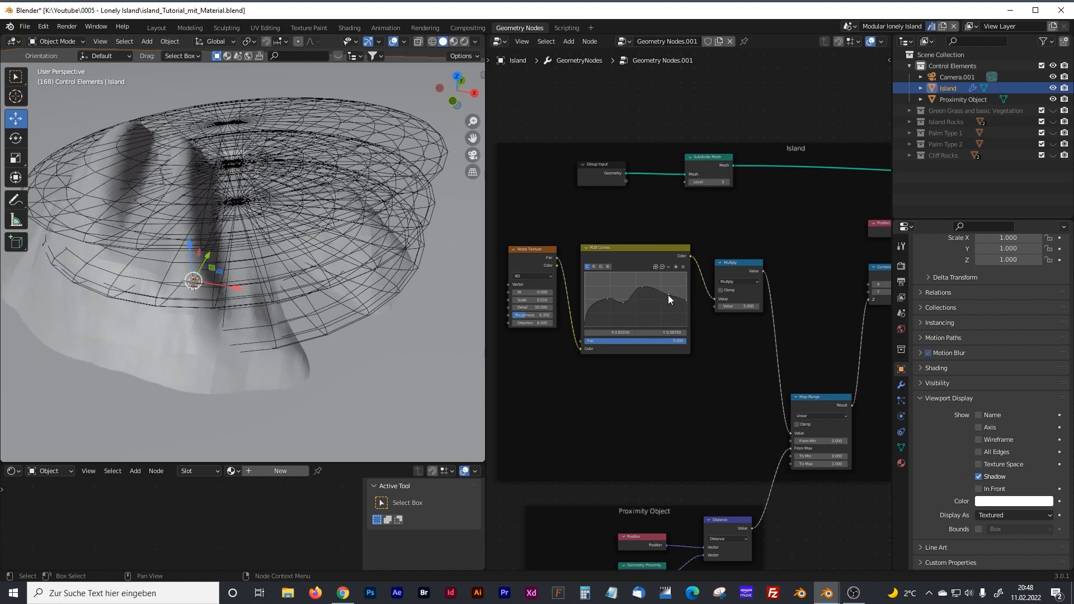
mouse_move(540, 323)
left_mouse_down()
mouse_move(565, 324)
mouse_move(546, 324)
left_mouse_up()
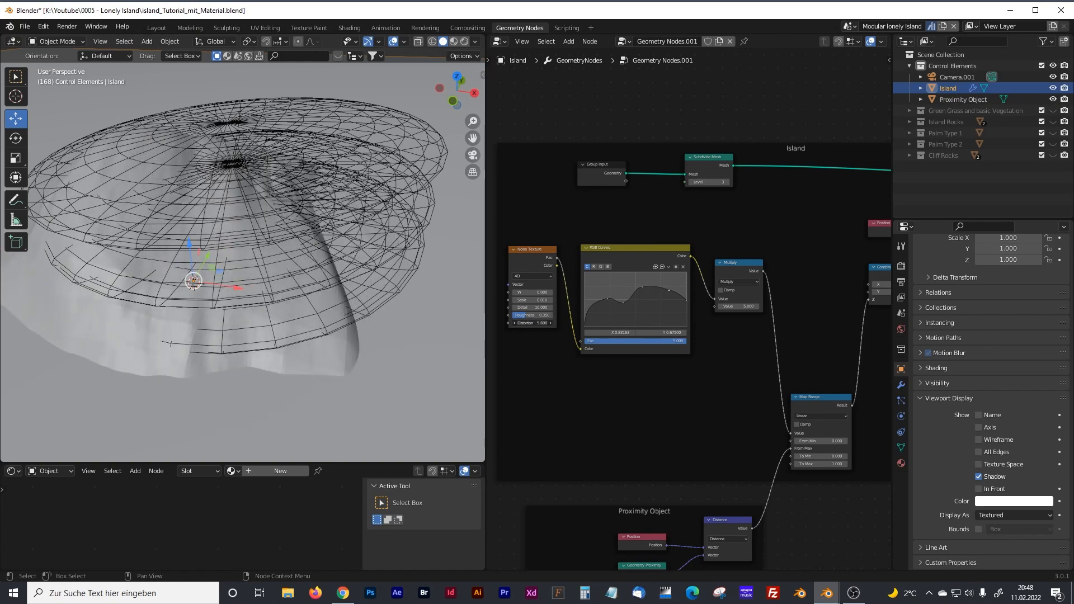
Step: Widen the node editor at the expense of the 3D viewport to make room around the grid's nodes
middle_click_drag(223, 273, 370, 251)
middle_click_drag(639, 129, 558, 282)
middle_click_drag(647, 241, 637, 303)
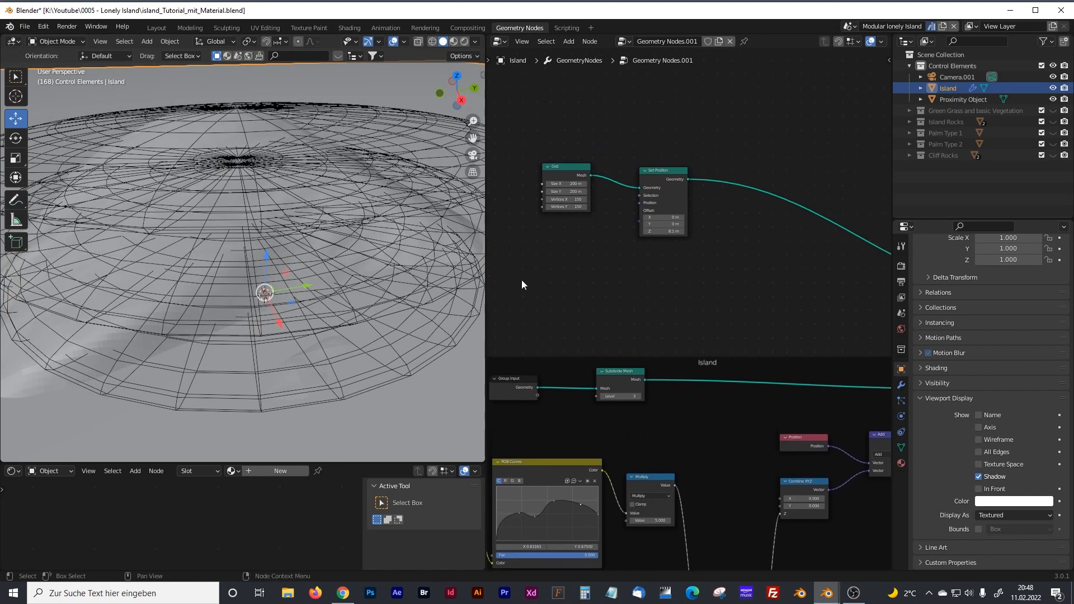
left_click_drag(485, 277, 288, 274)
key("Escape")
middle_click_drag(320, 257, 275, 235)
scroll(609, 254, "up", 1)
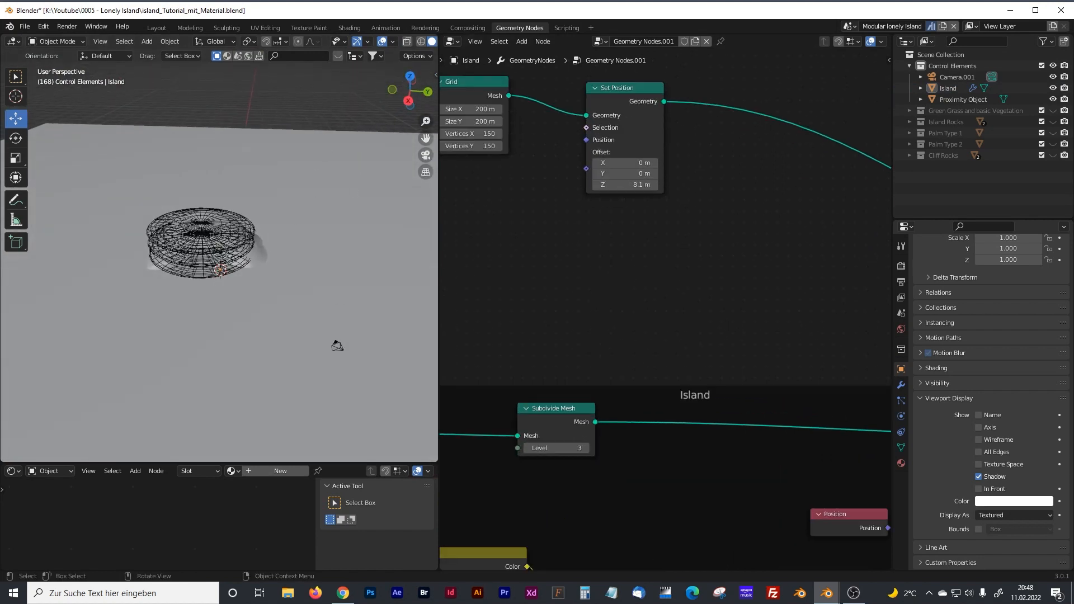
scroll(575, 273, "up", 1)
middle_click_drag(575, 273, 721, 273)
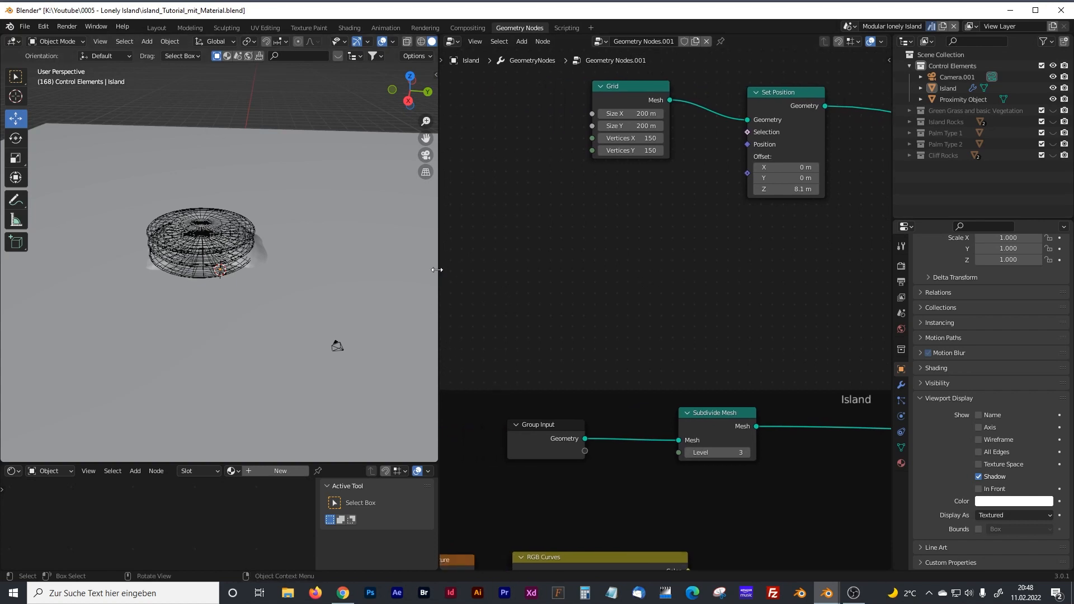
left_click_drag(437, 274, 346, 274)
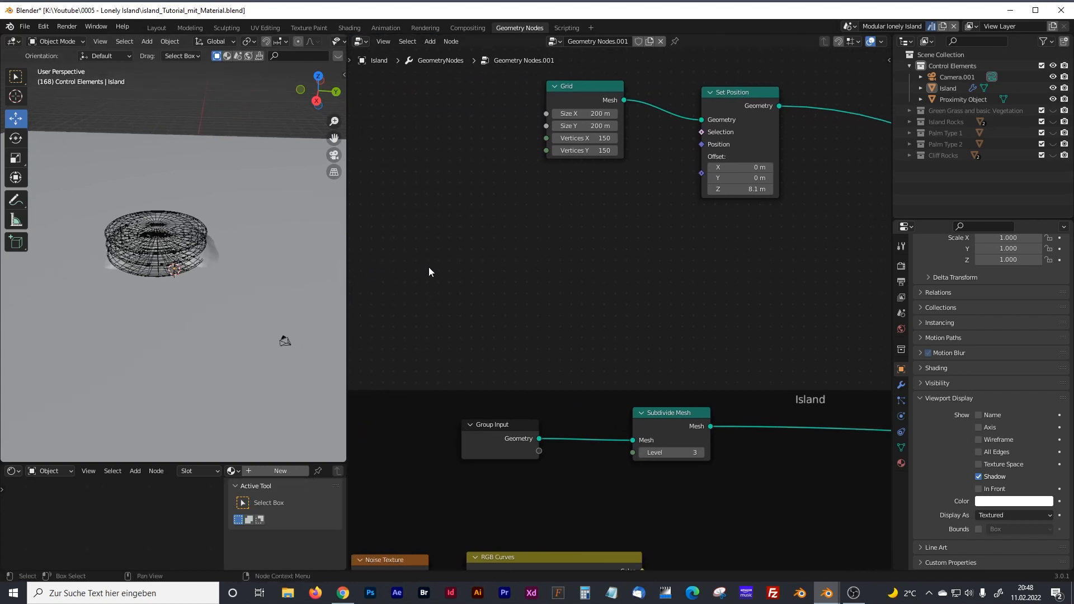
Step: Add a Noise Texture node in the free space below the Grid node
middle_click_drag(538, 527, 611, 369)
scroll(611, 369, "up", 8, "shift")
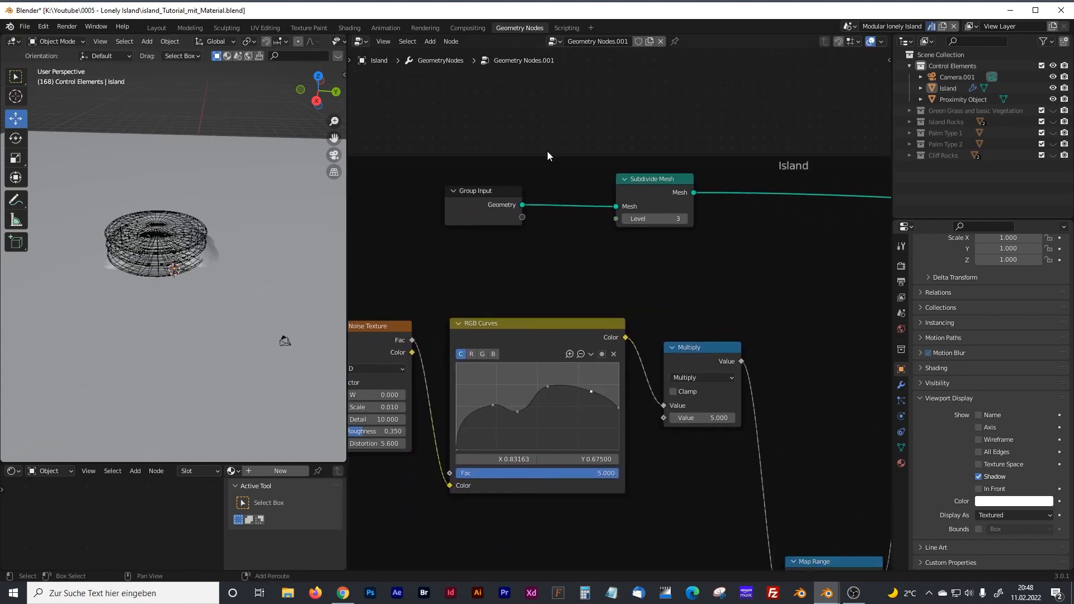
key("shift+a")
type("noi")
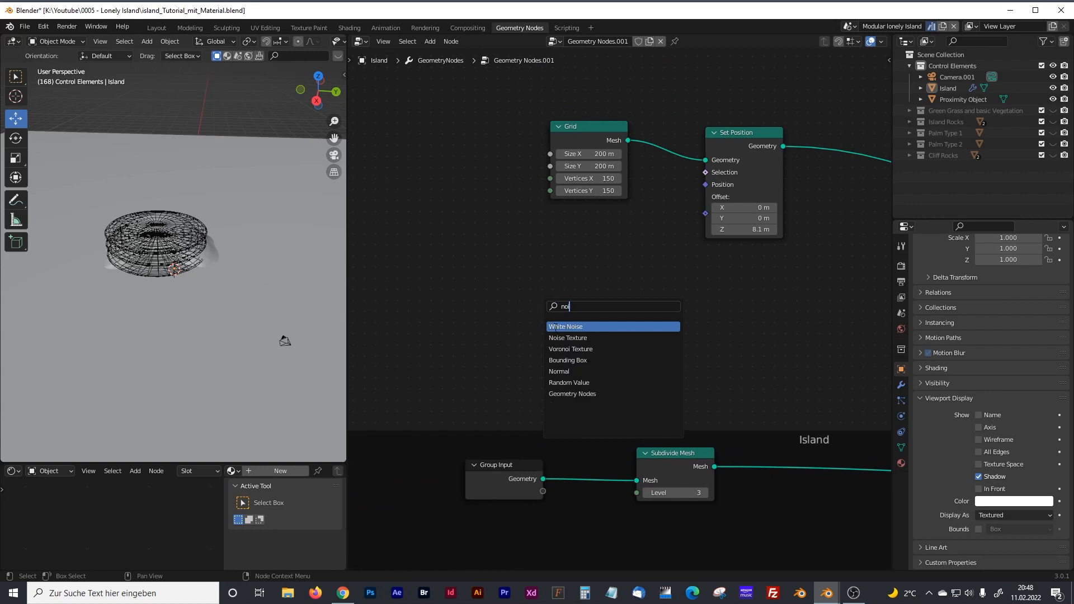
left_click(568, 338)
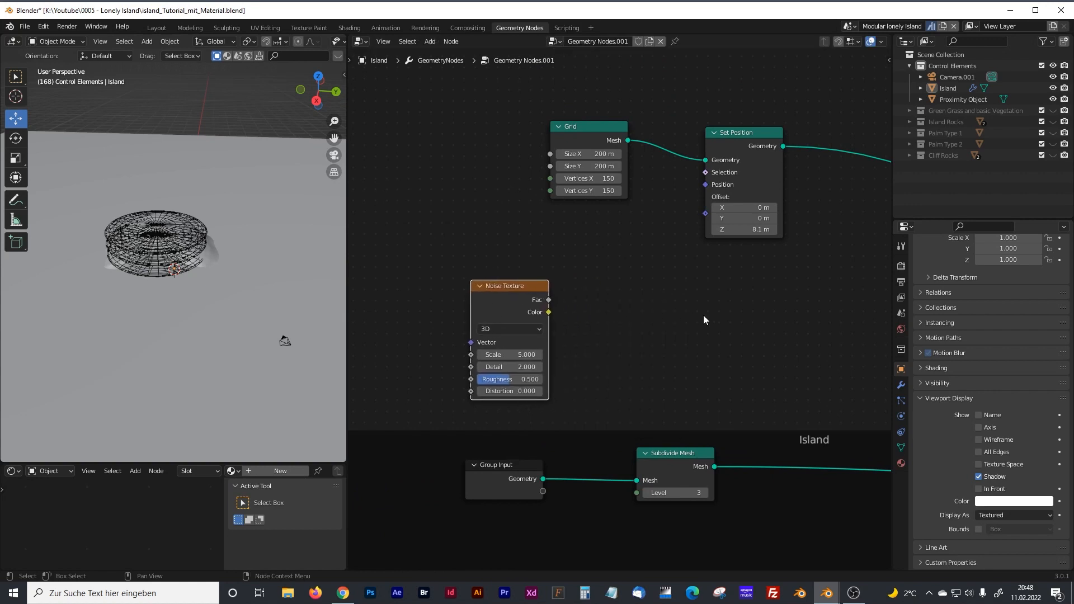
scroll(706, 240, "right", 2, "ctrl")
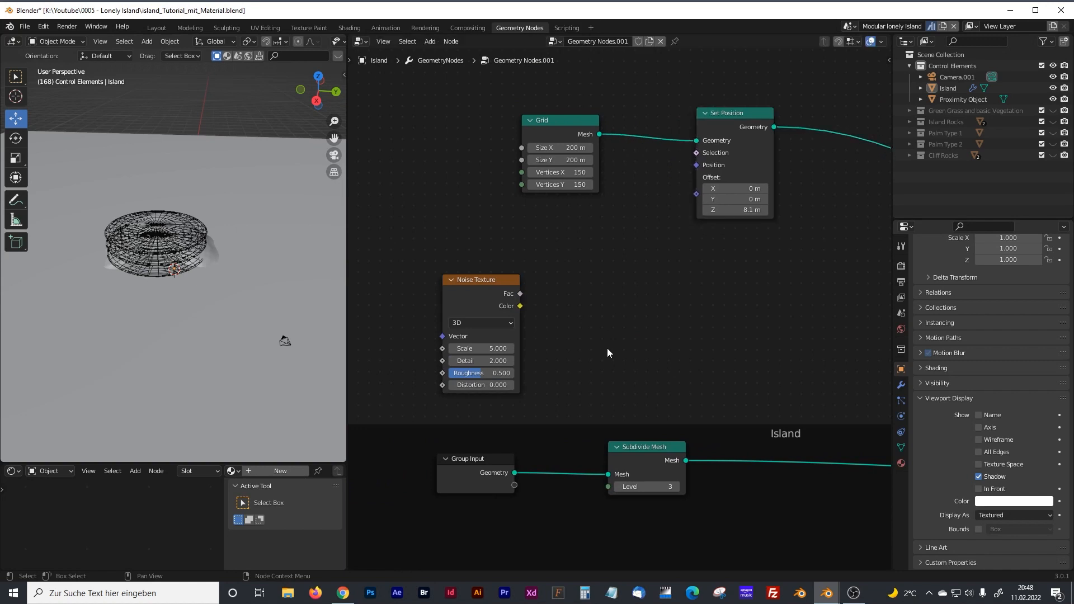
scroll(626, 339, "down", 6, "shift")
scroll(626, 396, "left", 4, "ctrl")
scroll(643, 235, "up", 8, "shift")
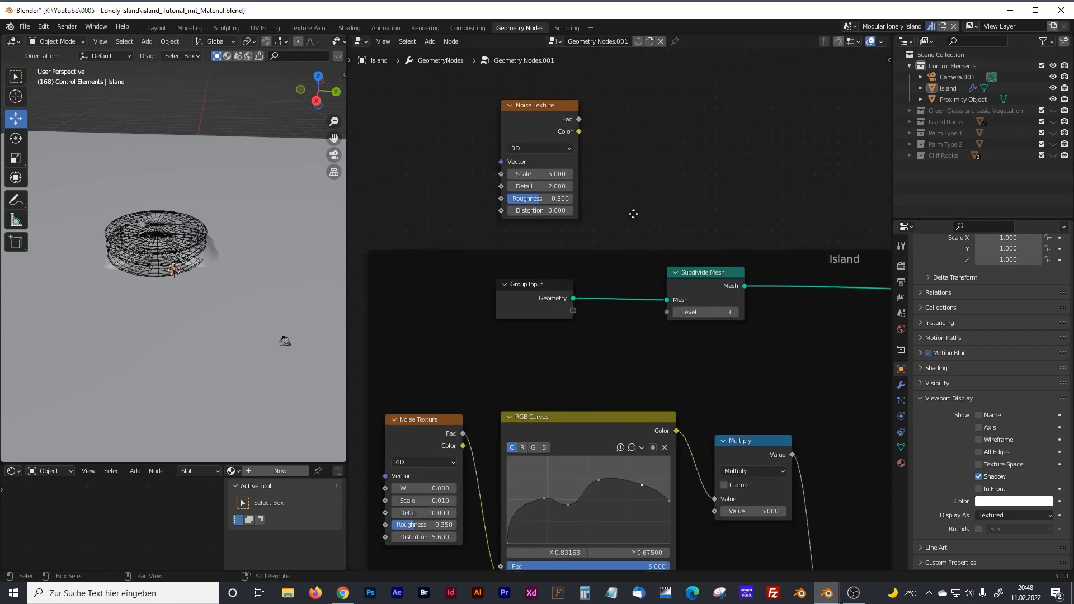
scroll(619, 288, "right", 3, "ctrl")
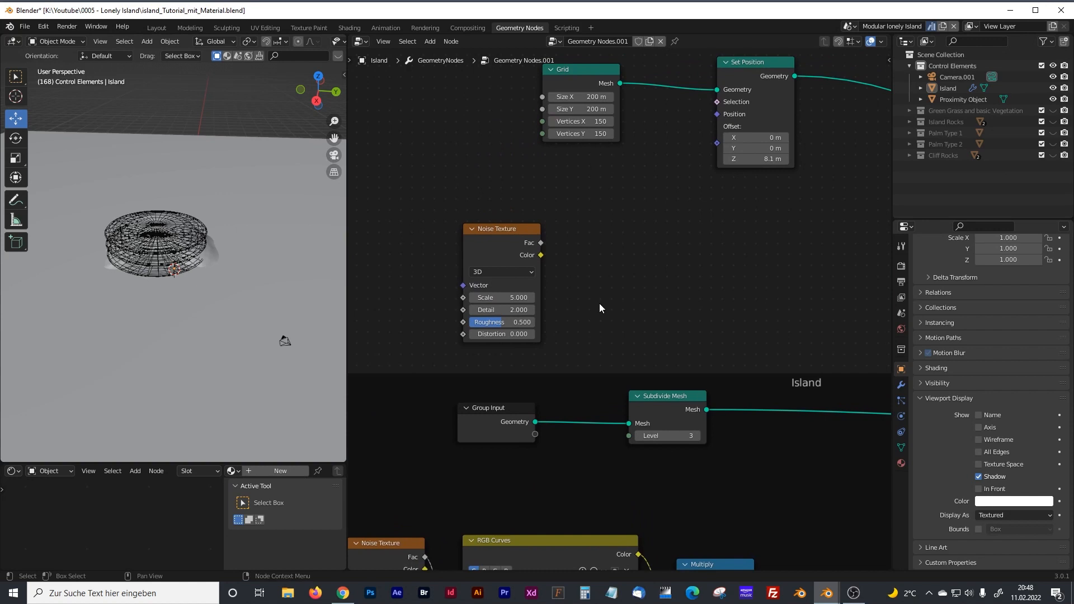
left_click_drag(509, 232, 495, 223)
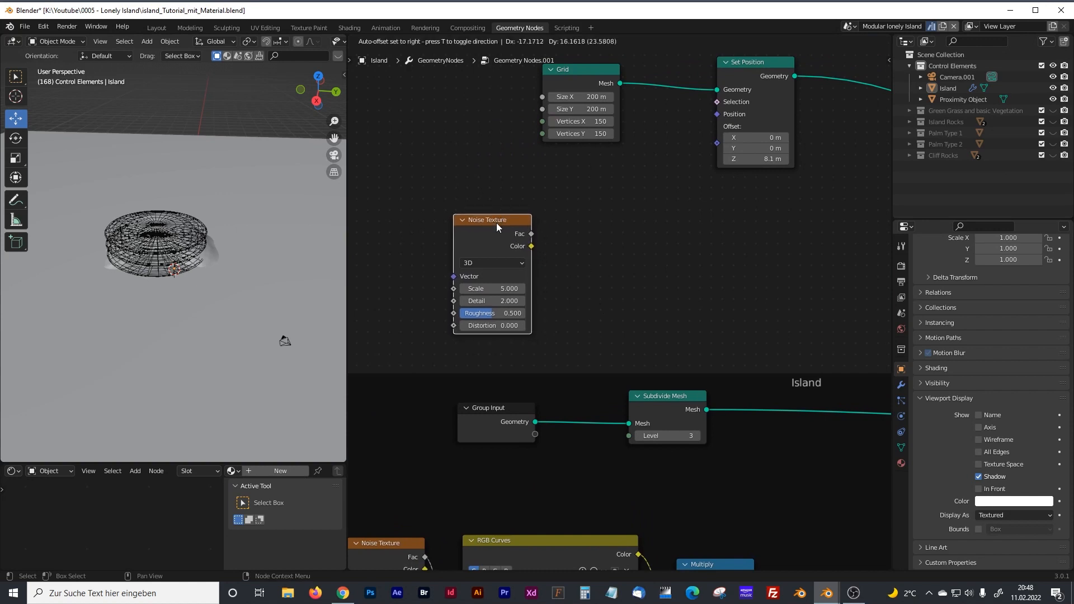
Step: Add a Math node set to Multiply beside the new Noise Texture and shift both nodes away from Set Position
key("shift+a")
left_click(467, 217)
type("math")
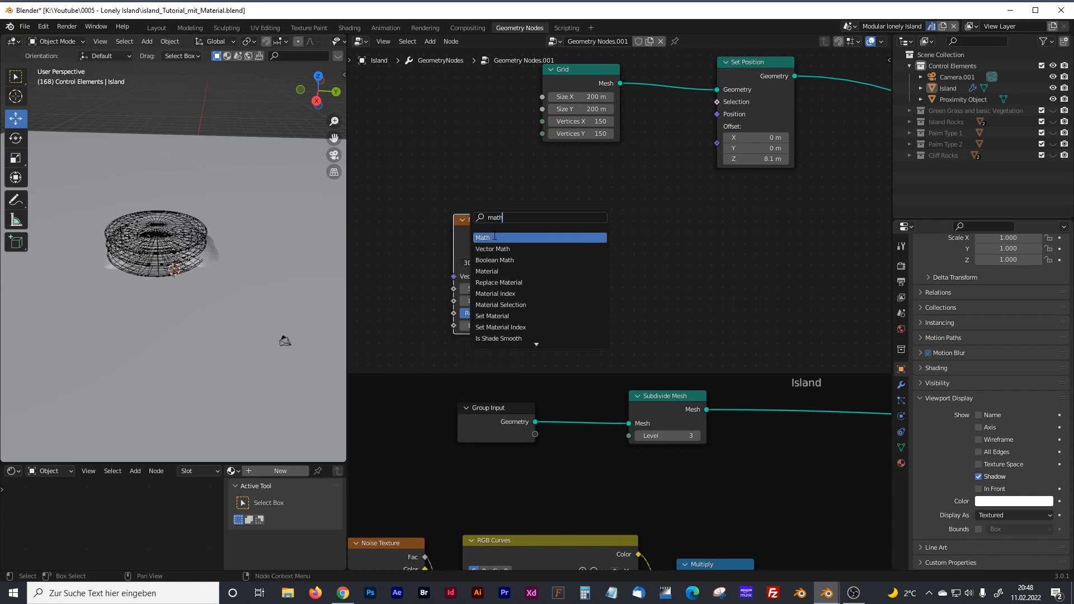
left_click(495, 237)
left_click(595, 237)
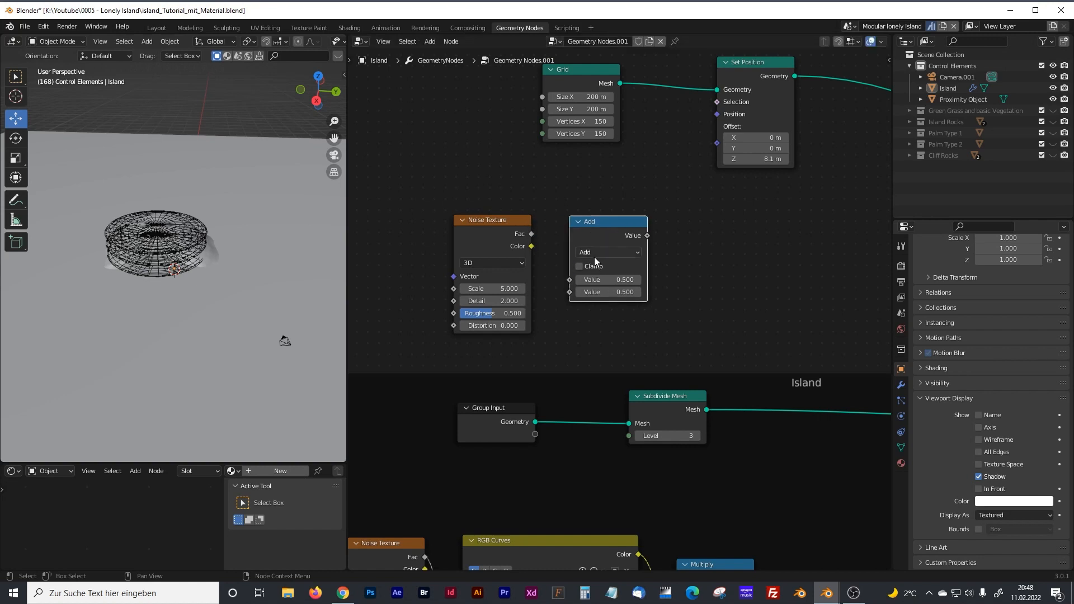
left_click(594, 254)
left_click(596, 309)
left_click(522, 228)
left_click(600, 231, "shift")
left_click_drag(600, 231, 470, 239)
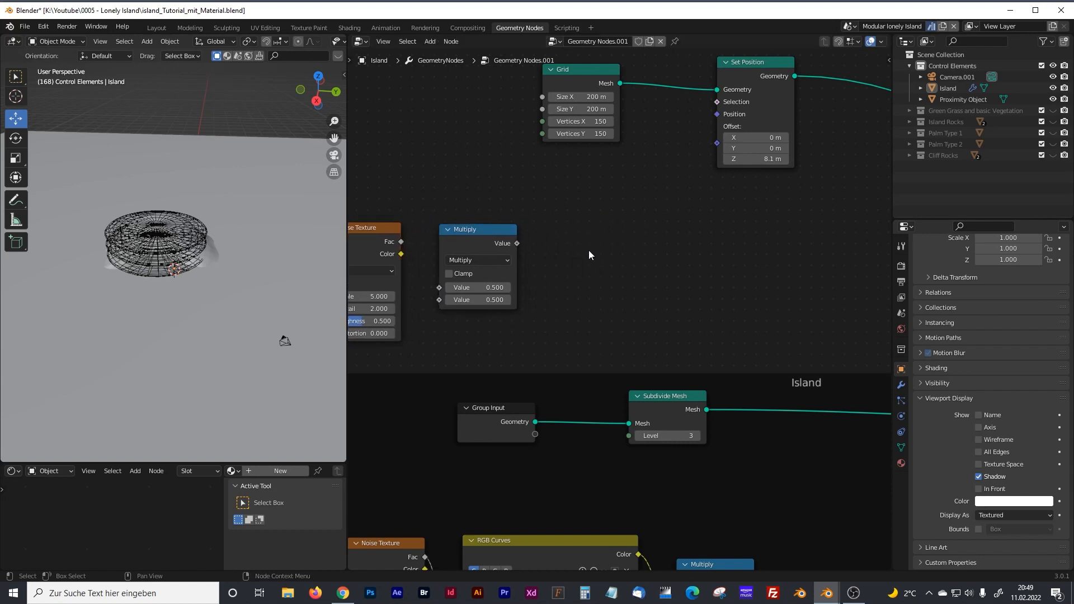
Step: Add a Combine XYZ node after the Multiply node and move the Grid and Set Position nodes aside
key("shift+a")
type("c")
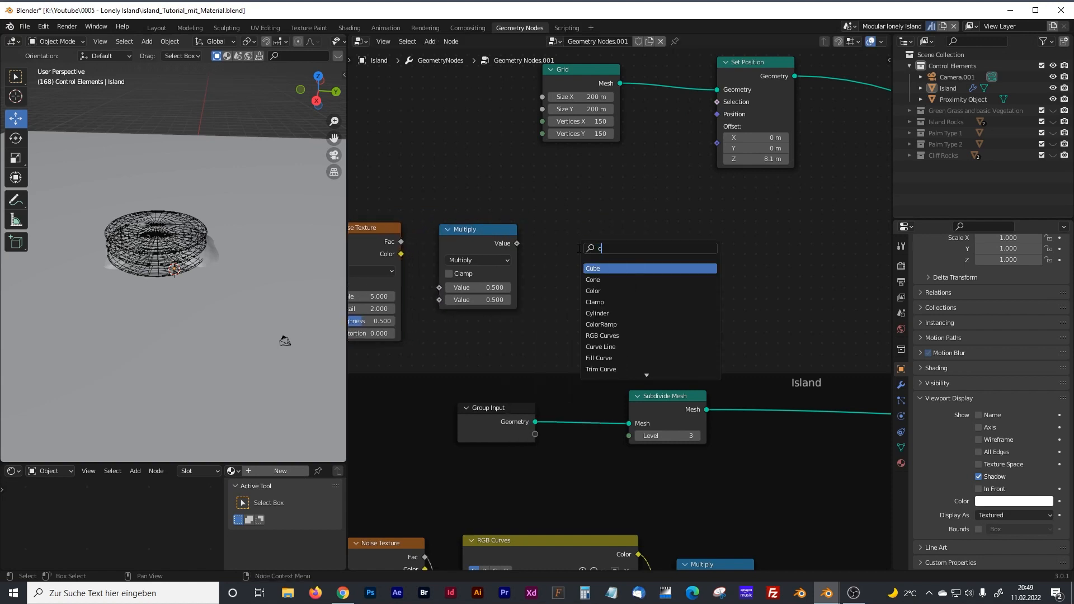
type("ombin")
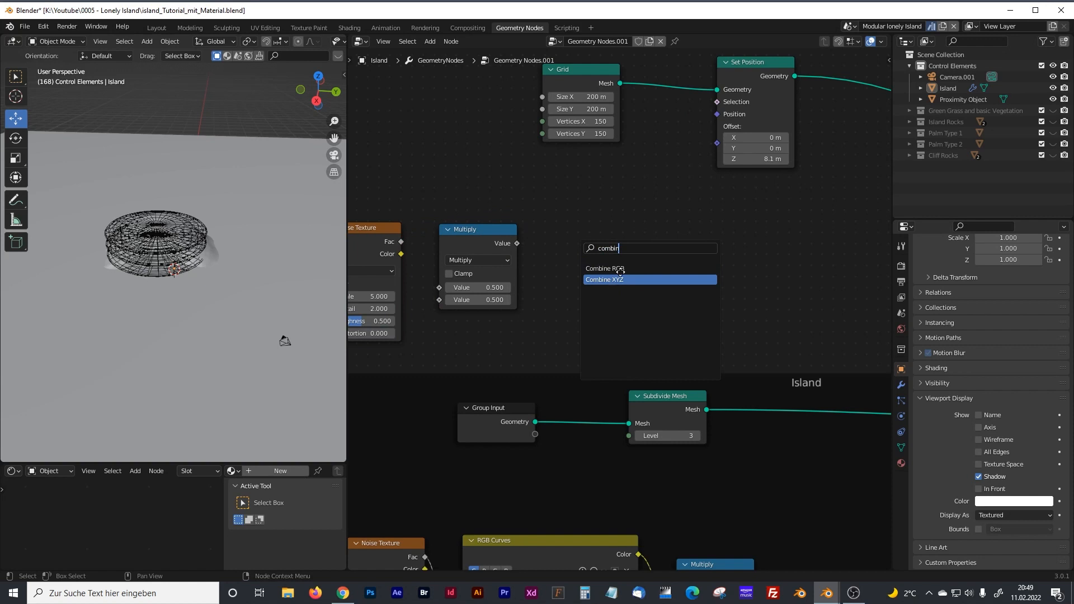
left_click(604, 280)
left_click(616, 280)
middle_click_drag(744, 232, 724, 276)
left_click(590, 123)
left_click(740, 108, "shift")
left_click_drag(740, 108, 815, 59)
left_click(721, 208)
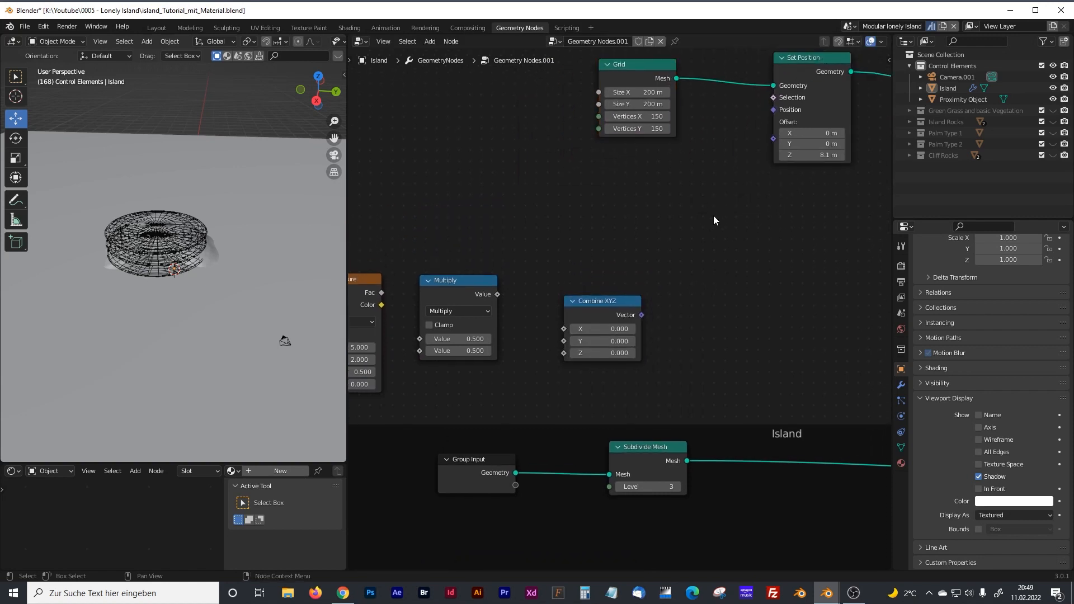
Step: Add a Position input node just above the Combine XYZ node
key("shift+a")
left_click(694, 218)
type("posi")
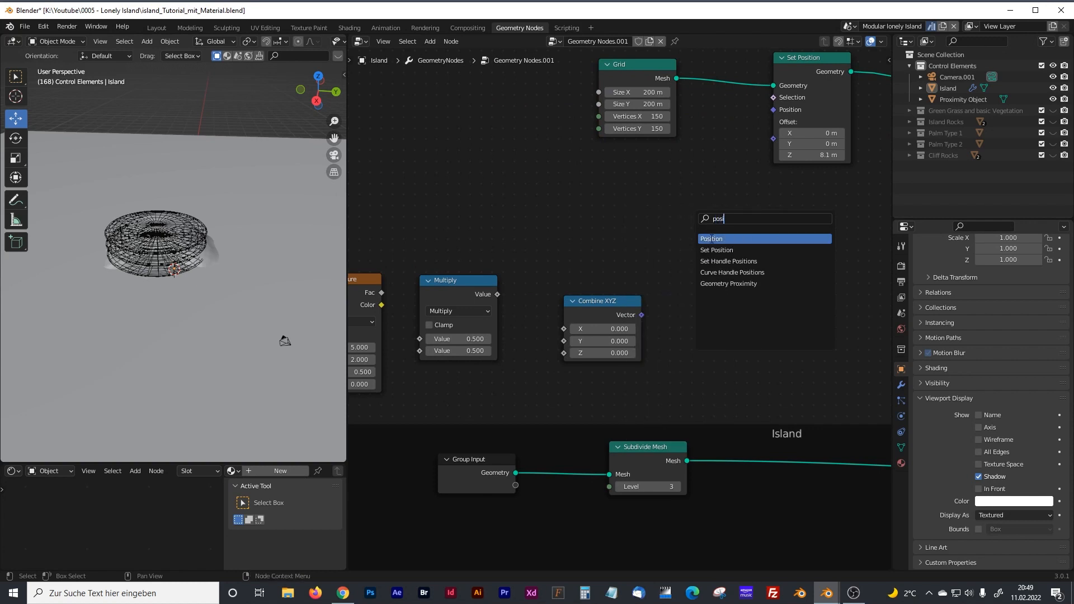
left_click(711, 239)
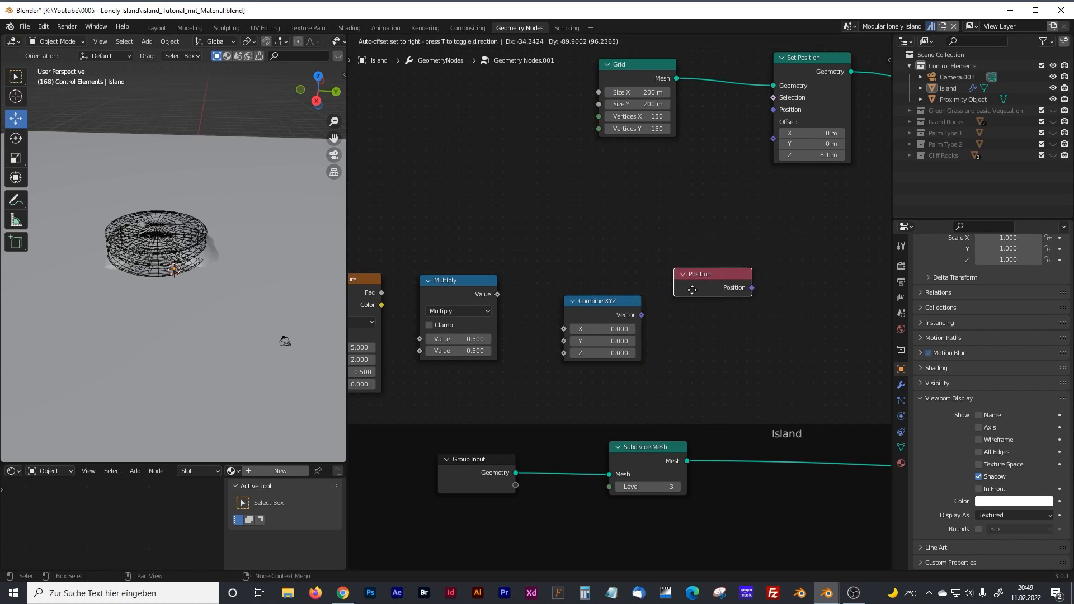
left_click(582, 250)
Step: Add a Vector Math node with the Add operation after the Position and Combine XYZ nodes
key("shift+a")
left_click(685, 291)
type("vector")
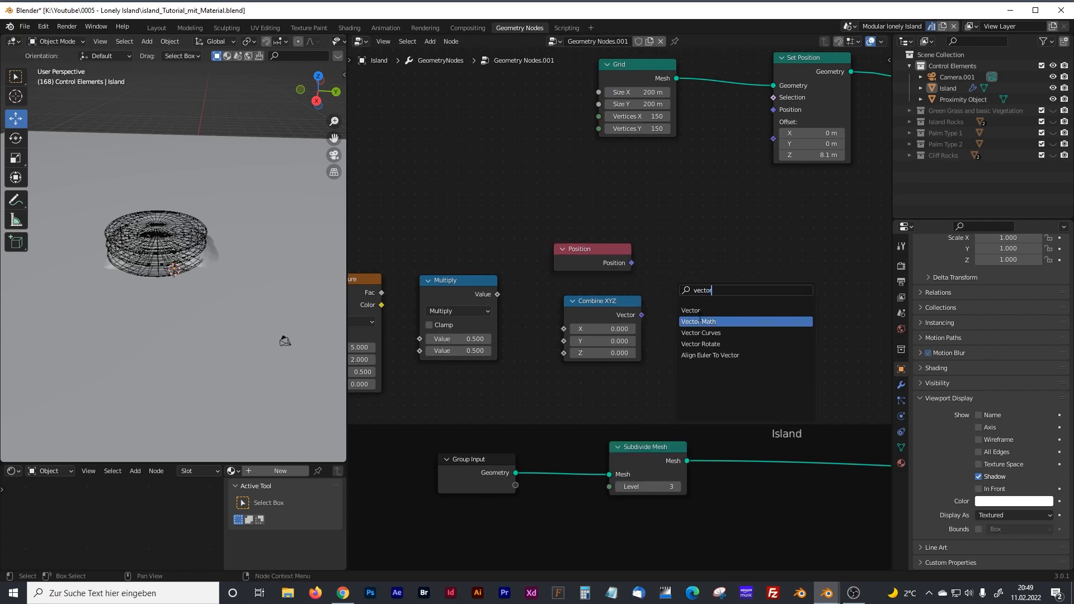
left_click(710, 315)
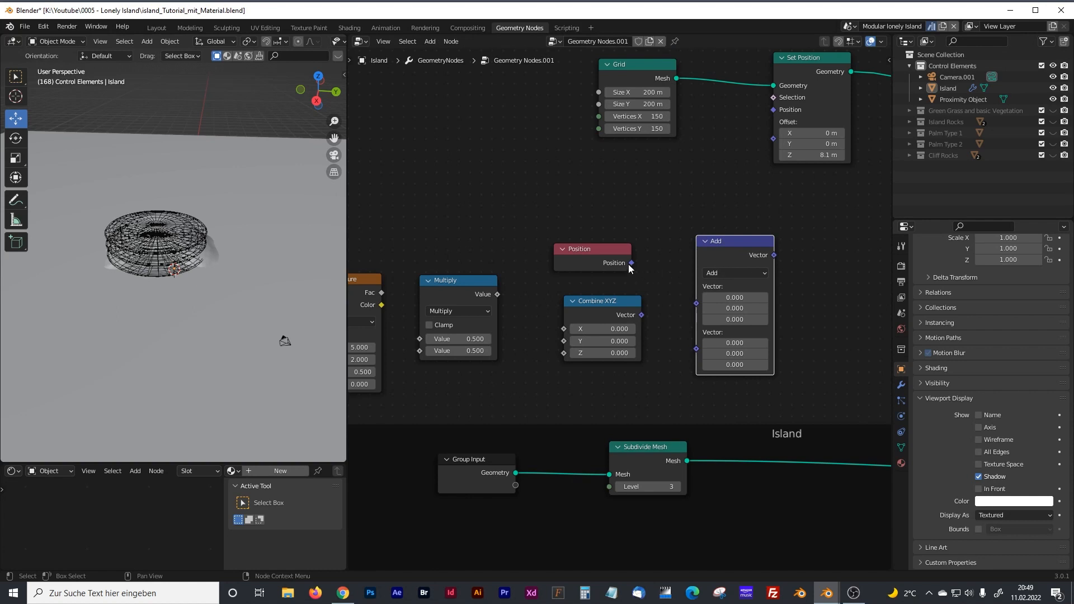
left_click_drag(630, 263, 613, 214)
left_click(595, 209)
Step: Connect the grid Noise Texture's Fac output to the Multiply node's first value and set the multiplier to 2
middle_click_drag(508, 214, 648, 146)
left_click(516, 205)
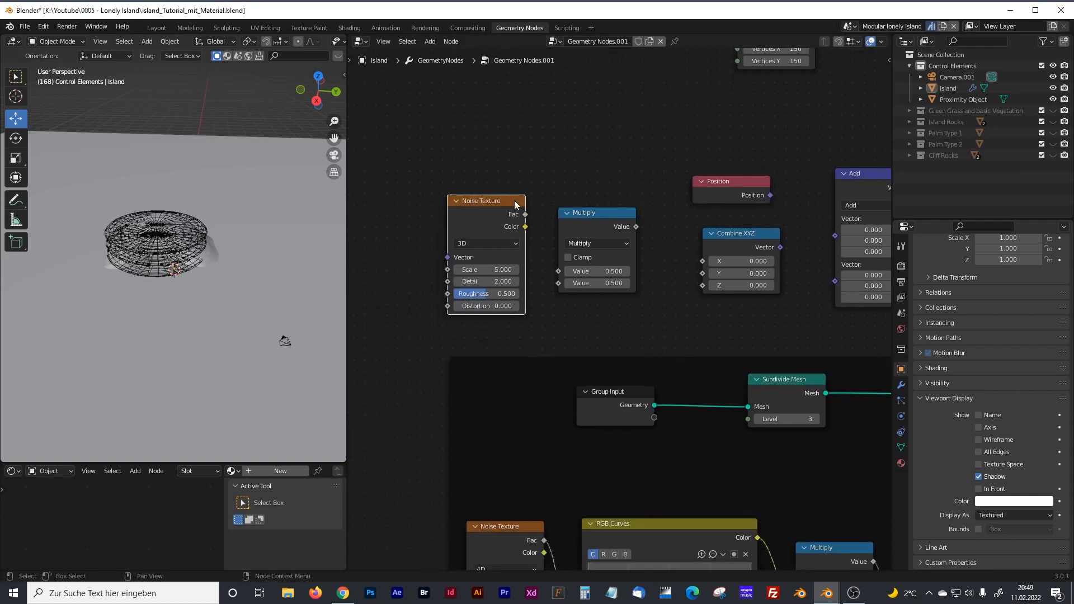
left_click_drag(525, 215, 558, 271)
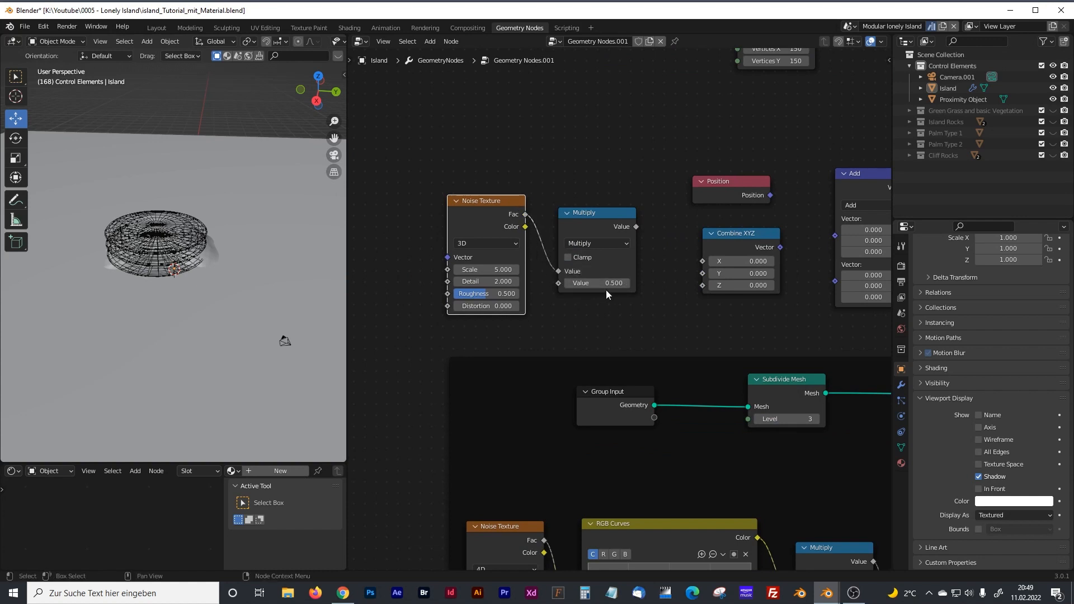
left_click_drag(624, 283, 626, 284)
double_click(624, 284)
type("2")
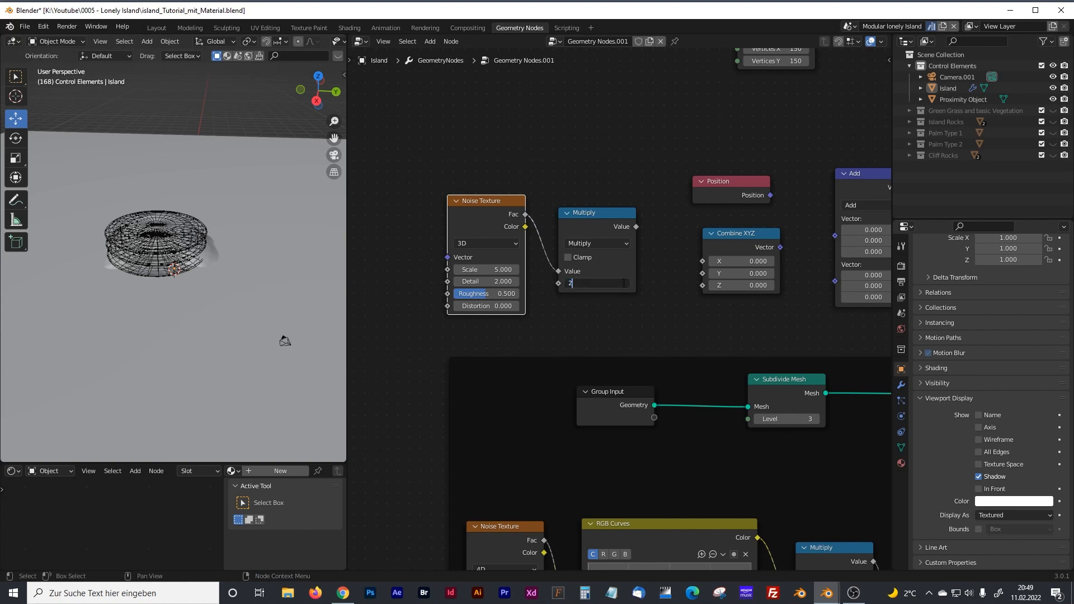
key("Return")
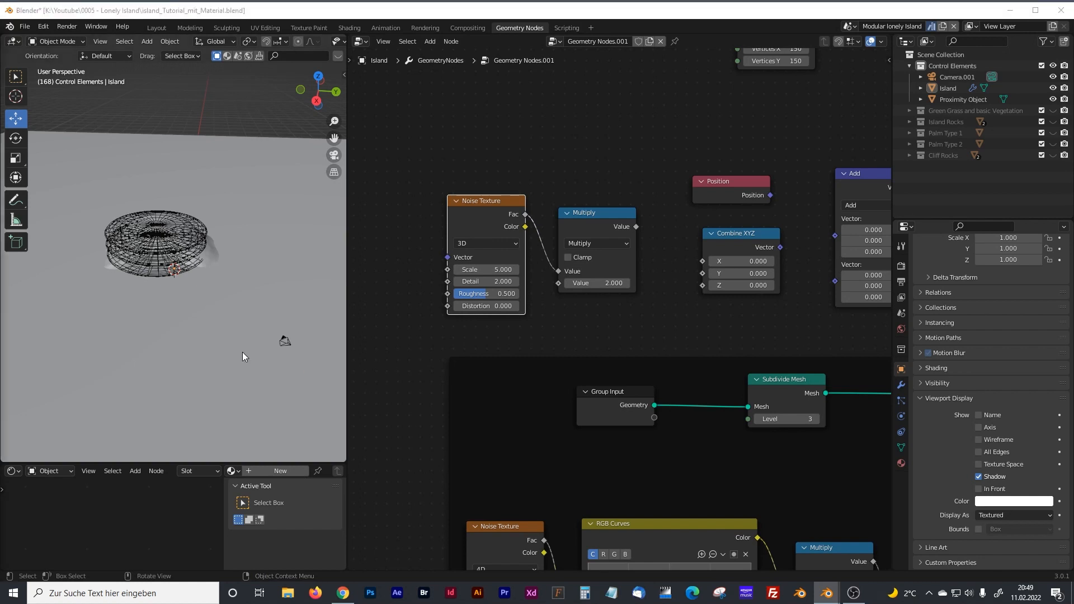
Step: Switch the grid's Noise Texture to 4D and set its scale to 2
left_click(497, 270)
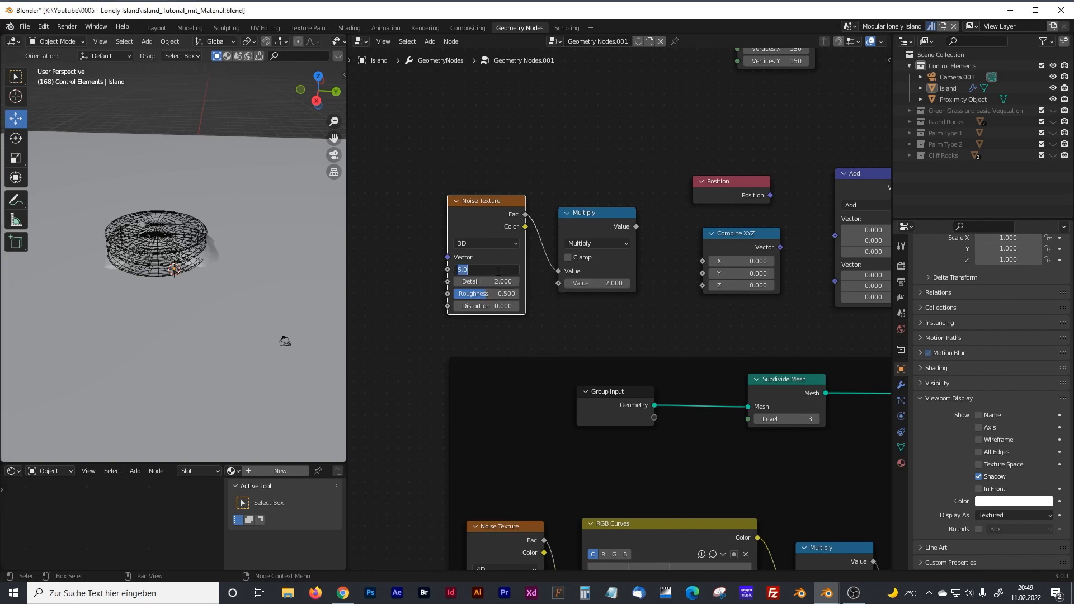
key("Return")
left_click(472, 244)
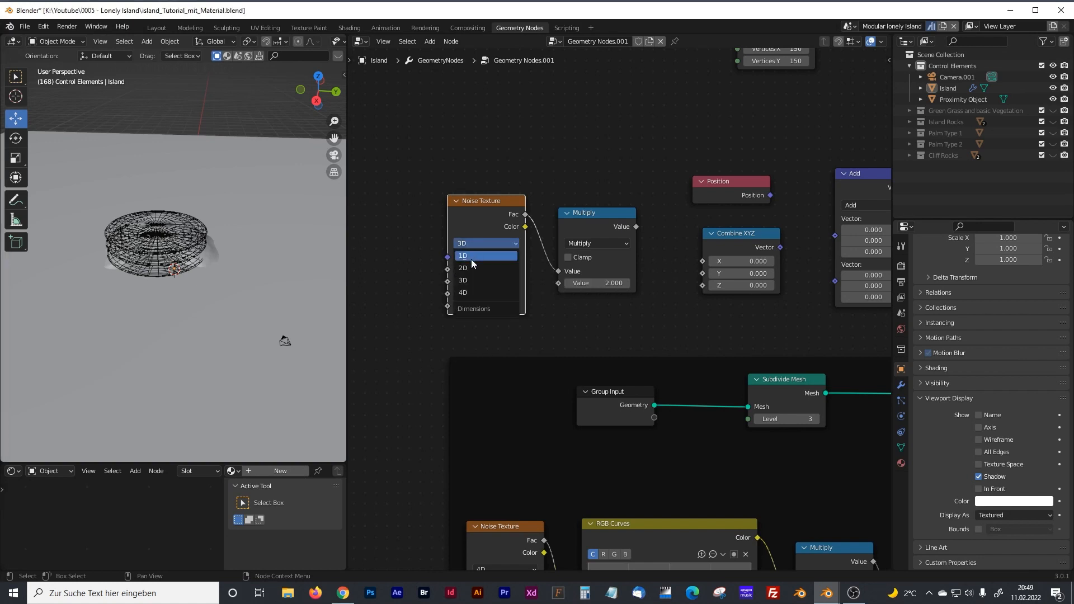
left_click(470, 291)
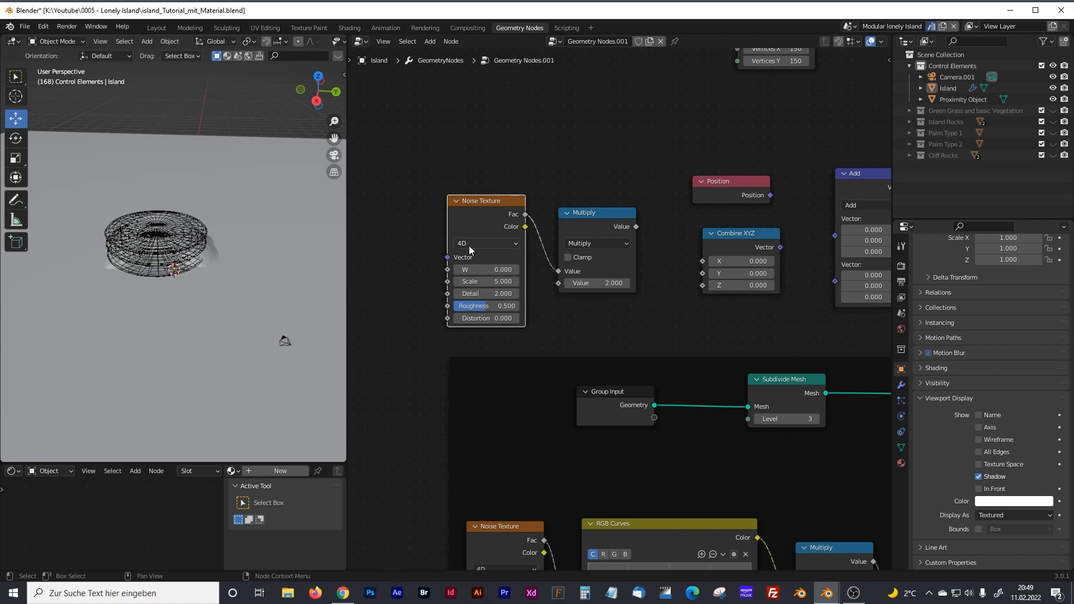
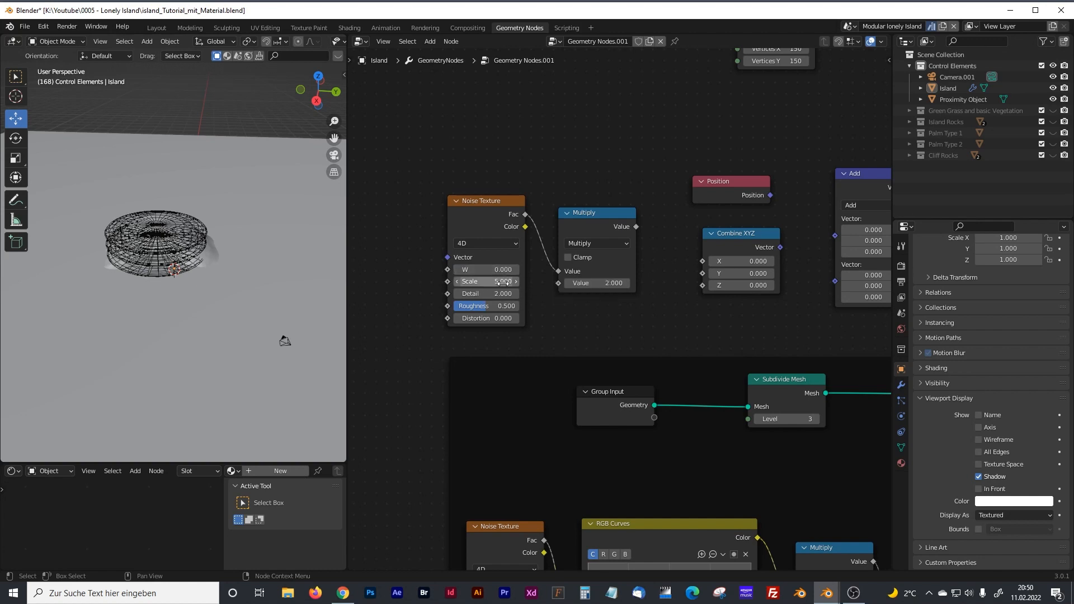
left_click(504, 283)
type("2")
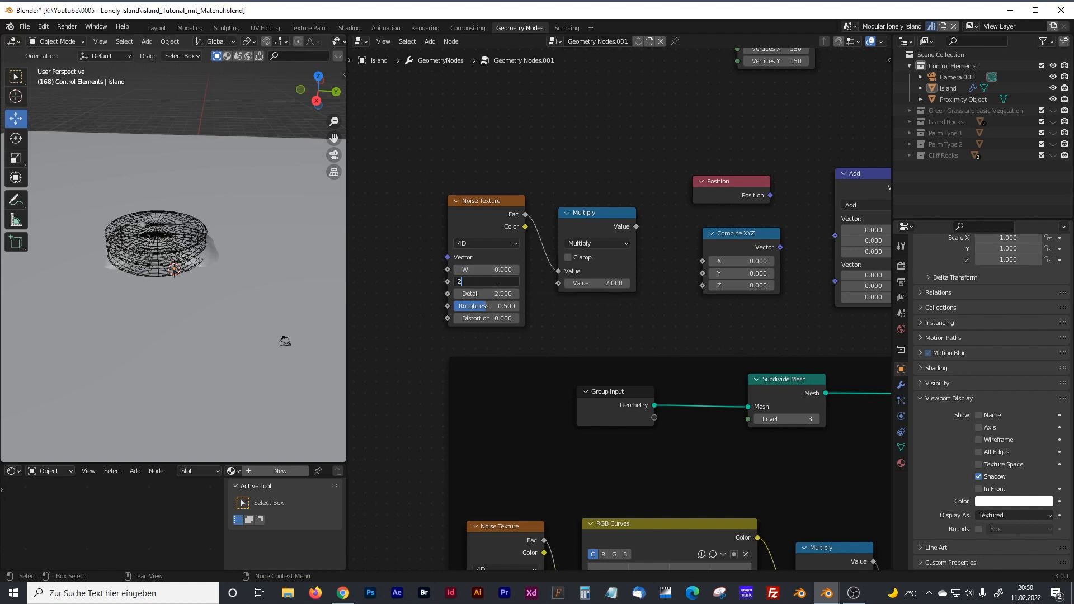
key("Return")
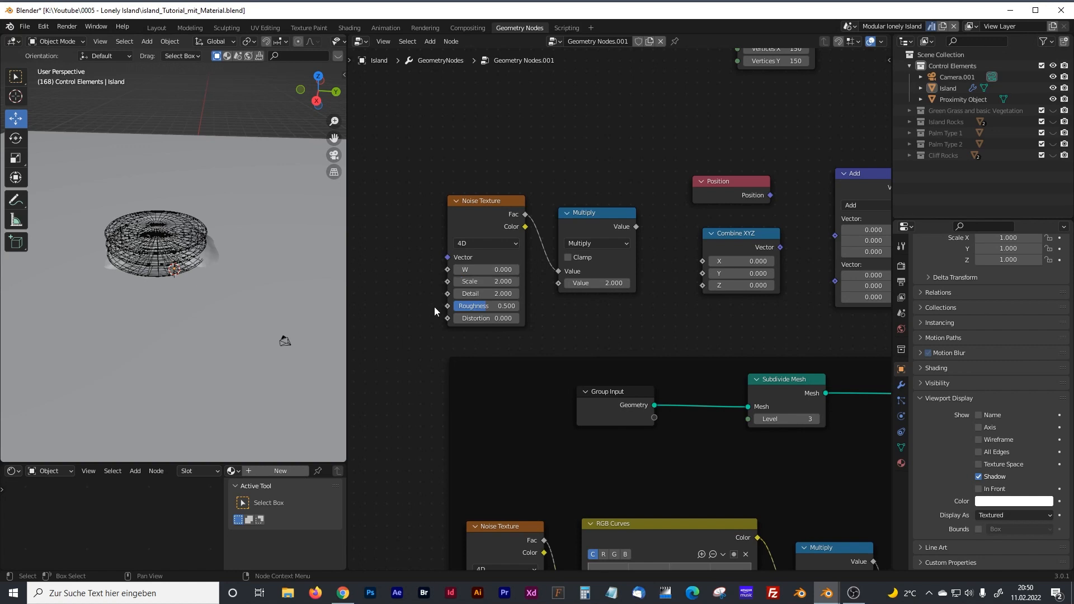
Step: Set the grid Noise Texture's detail to 10 and its distortion to 4
left_click(504, 294)
type("10")
key("Return")
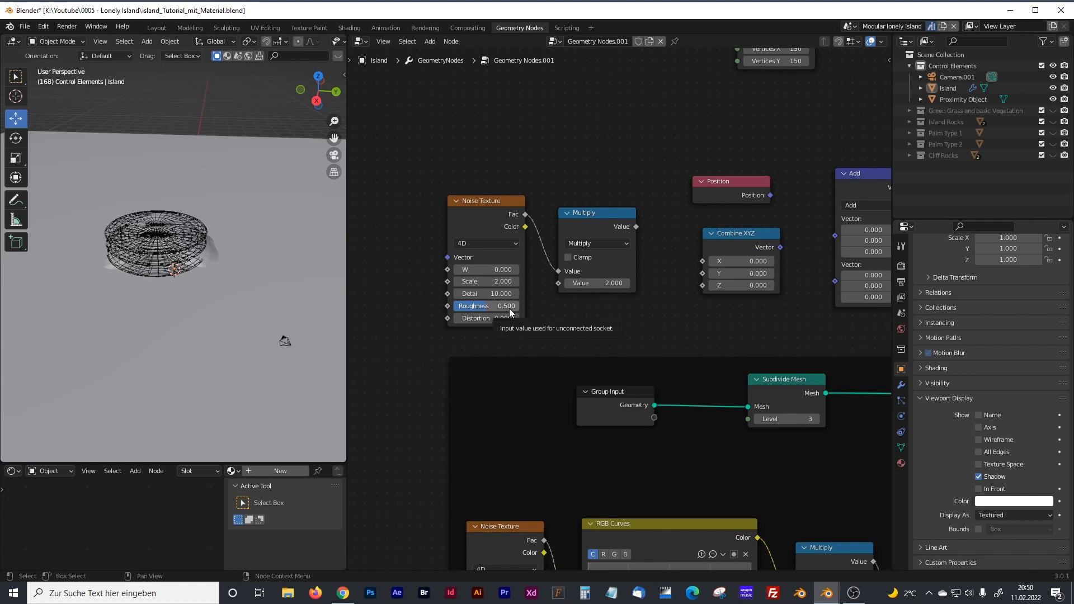
left_click(493, 318)
type("4")
key("Return")
Step: Connect the Multiply value to Combine XYZ's Z, and feed Position and Combine XYZ into the vector Add node's two inputs
scroll(576, 307, "right", 3, "ctrl")
left_click_drag(541, 228, 559, 236)
left_click_drag(586, 286, 606, 289)
left_click_drag(633, 186, 640, 191)
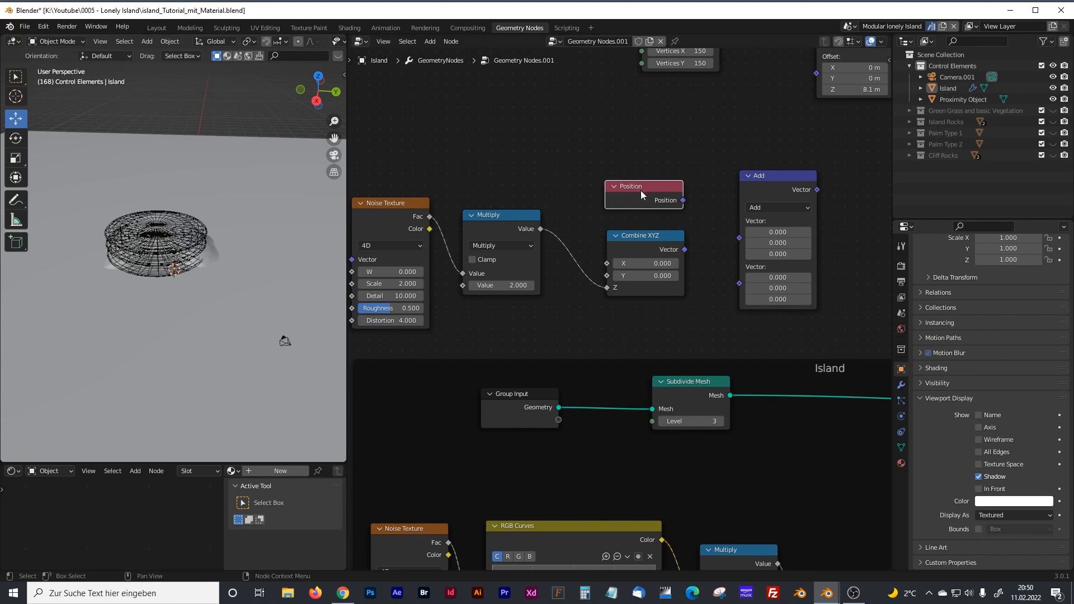
scroll(628, 137, "right", 4, "ctrl")
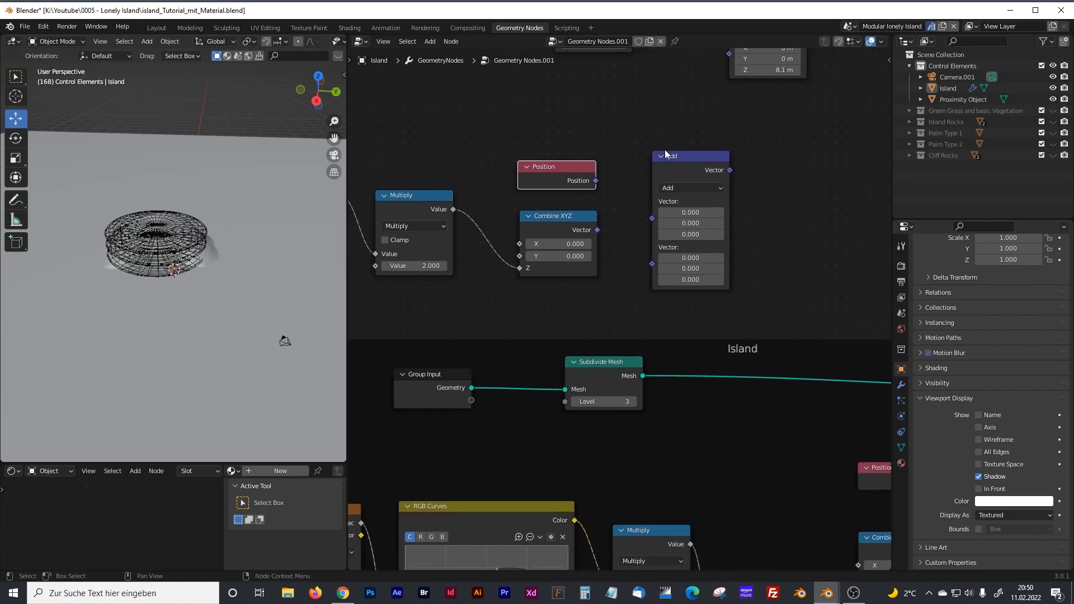
left_click_drag(596, 180, 652, 230)
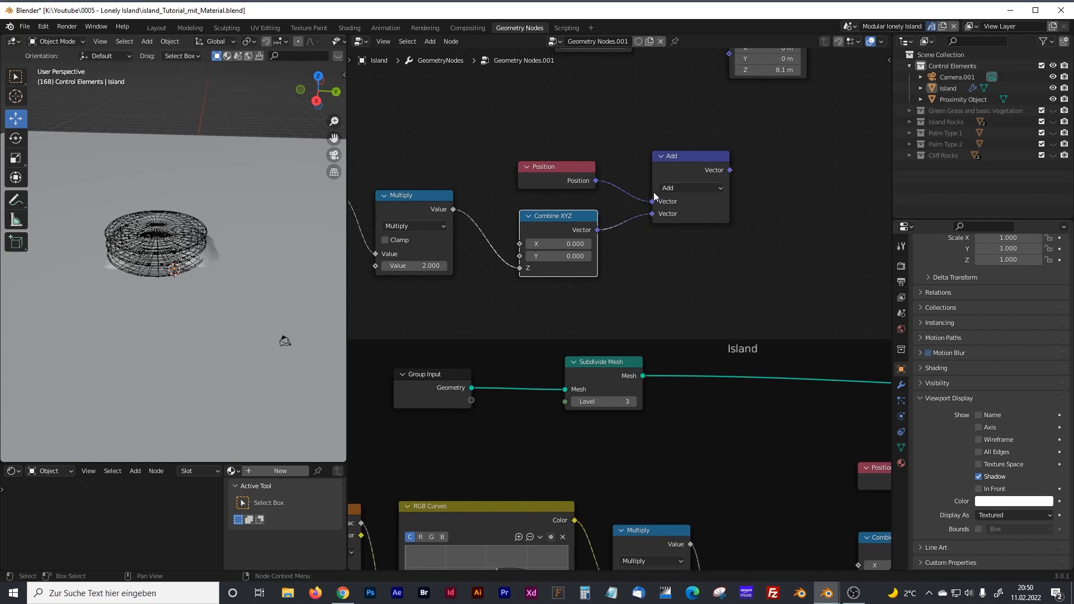
Step: Shift the grid's Set Position node aside and connect the Add node's Vector output to its Position input
scroll(655, 196, "up", 5, "shift")
scroll(655, 196, "right", 3, "ctrl")
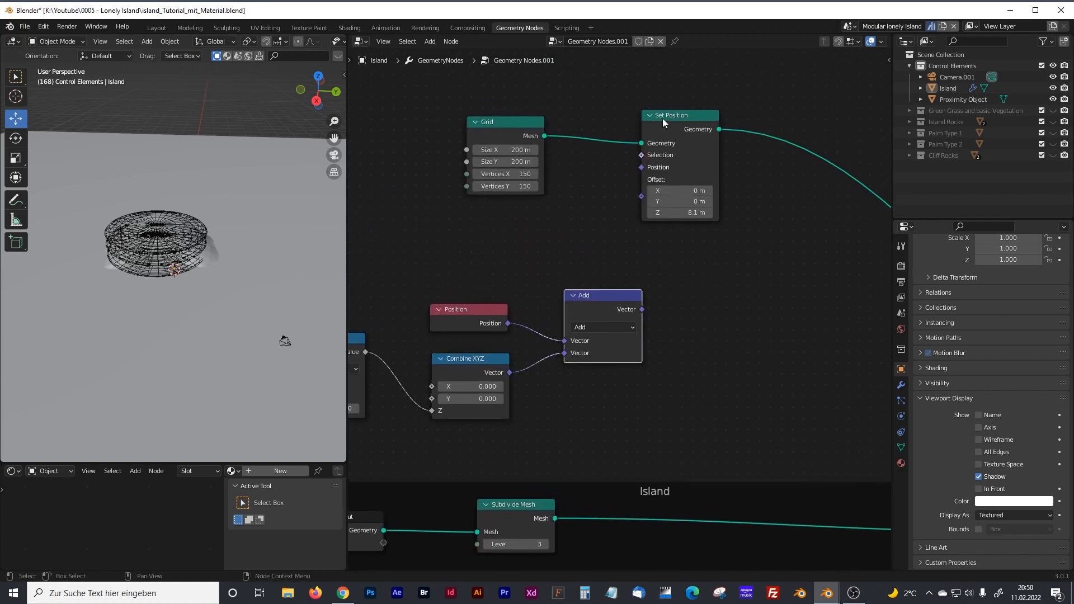
left_click_drag(663, 119, 724, 127)
left_click_drag(644, 309, 700, 170)
left_click_drag(641, 309, 703, 171)
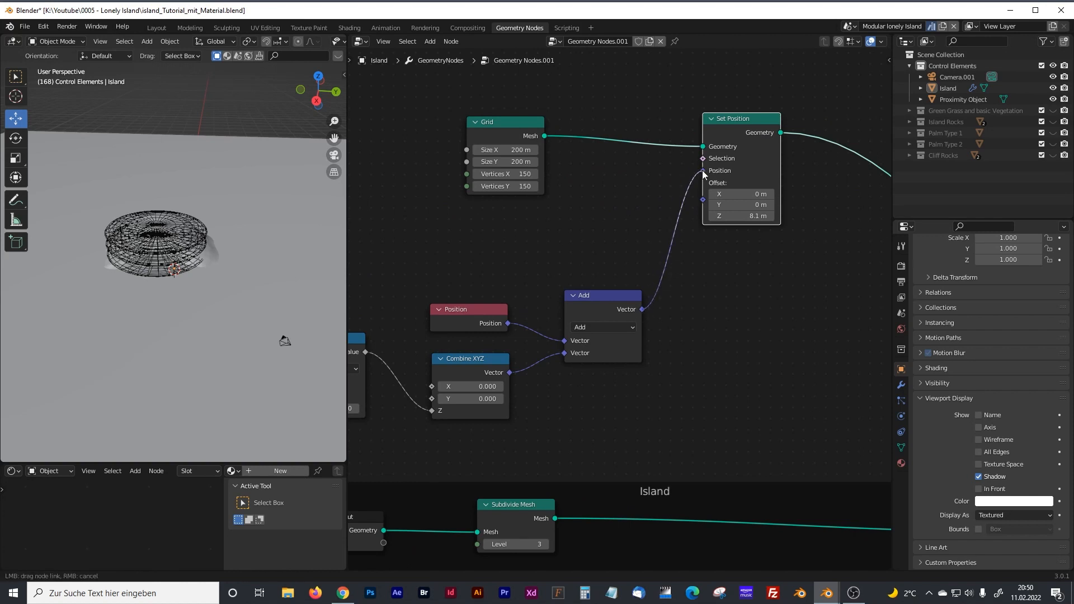
middle_click_drag(267, 293, 253, 318)
Step: Insert a Set Shade Smooth node on the geometry link after the grid's Set Position node
middle_click_drag(830, 325, 609, 326)
key("shift+a")
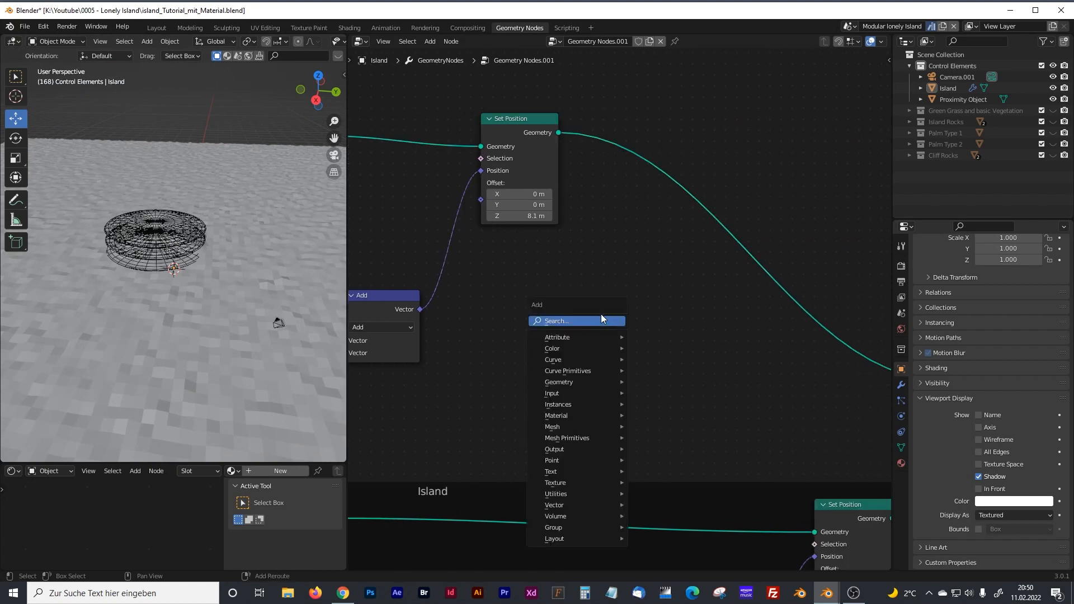
left_click(598, 315)
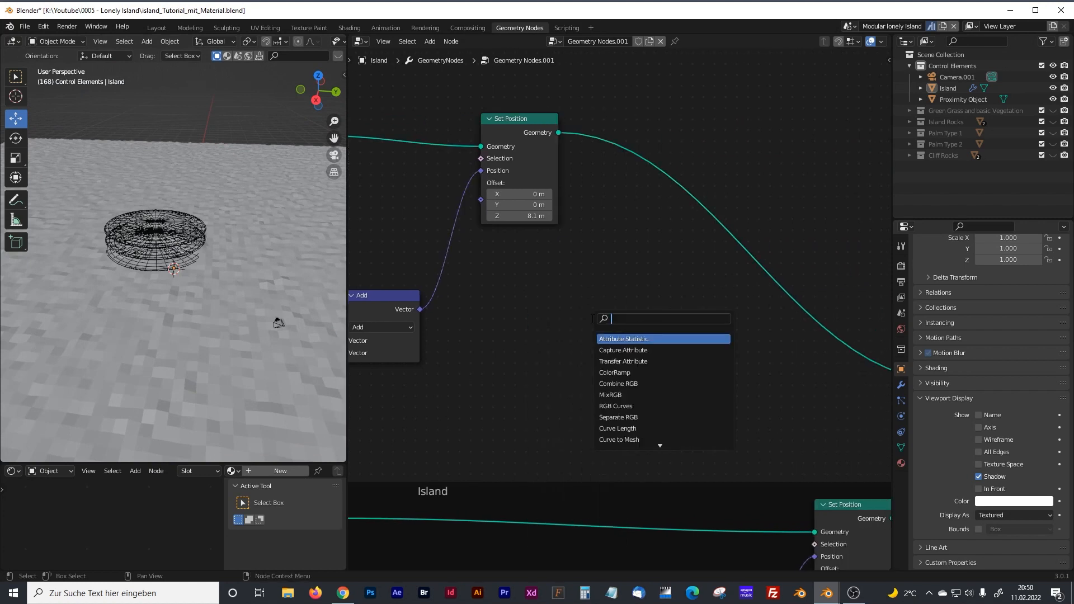
type("set")
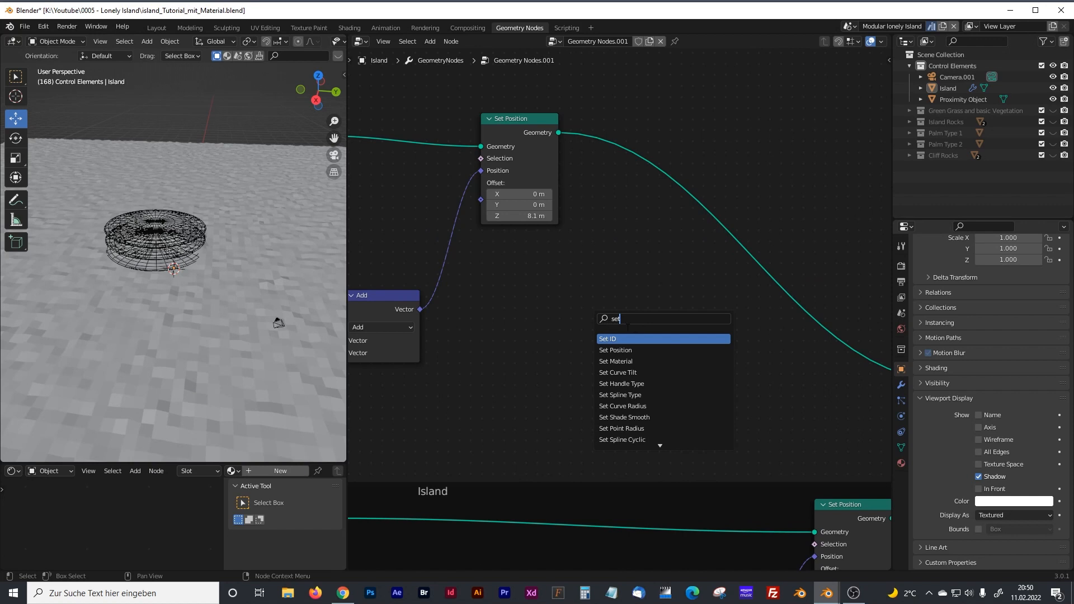
type(" shade")
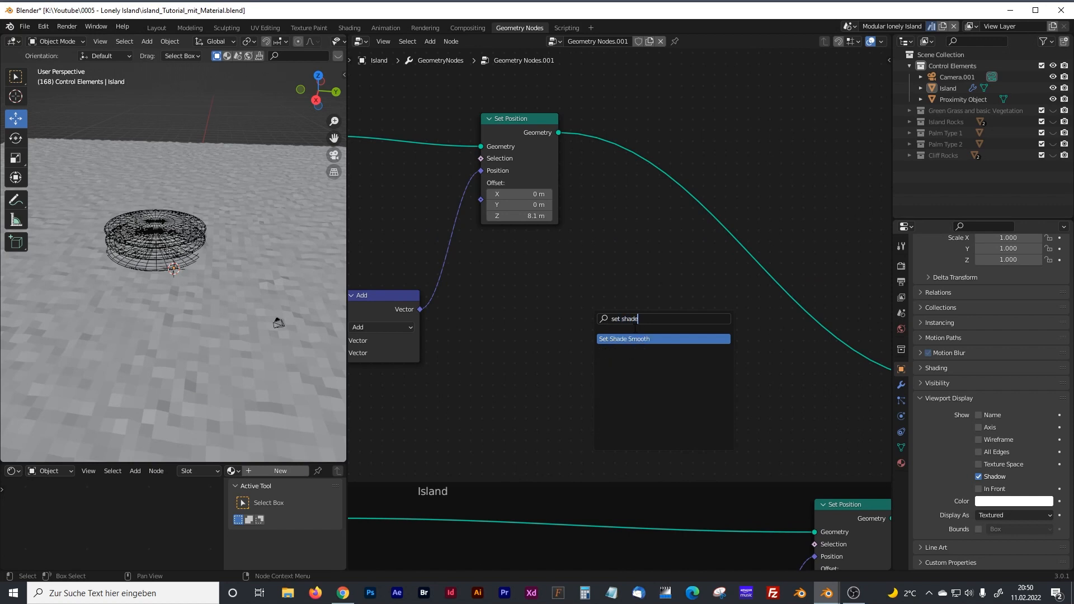
left_click(635, 339)
left_click(682, 177)
middle_click_drag(230, 308, 266, 315)
scroll(248, 302, "up", 3)
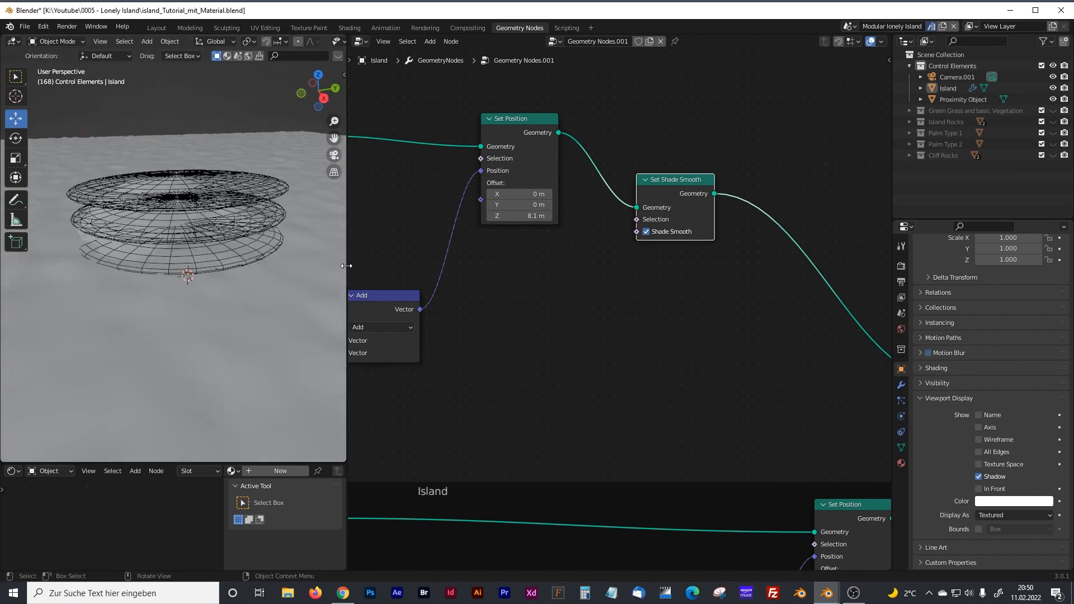
Step: Widen the 3D viewport and add a cube, moving it to about X 7.4 m, Y -9.5 m, Z 10.1 m beside the island
left_click_drag(346, 266, 601, 277)
middle_click_drag(320, 326, 350, 311)
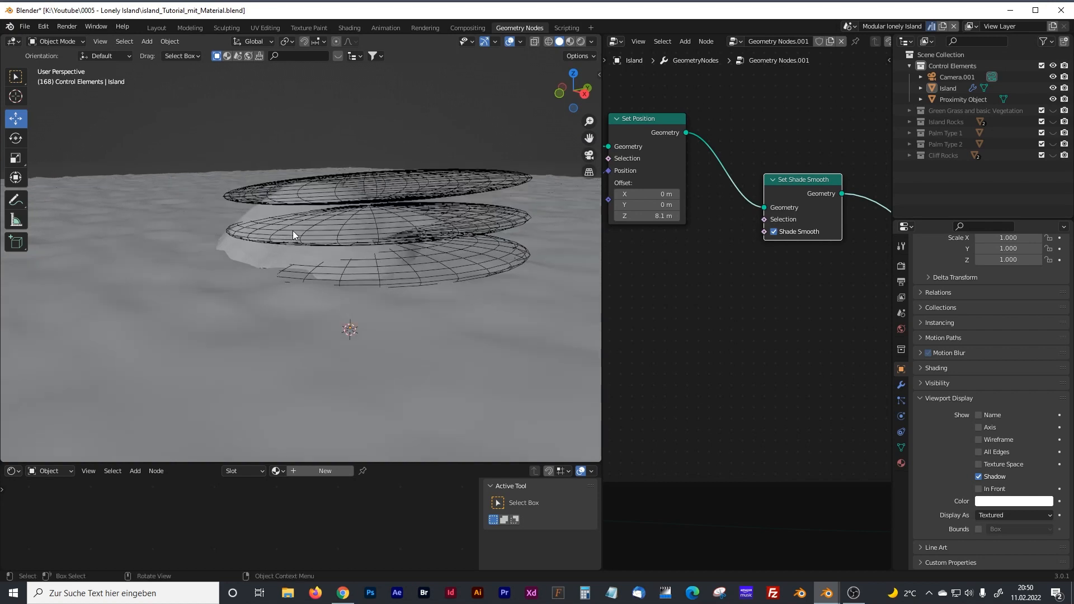
scroll(293, 231, "up", 3)
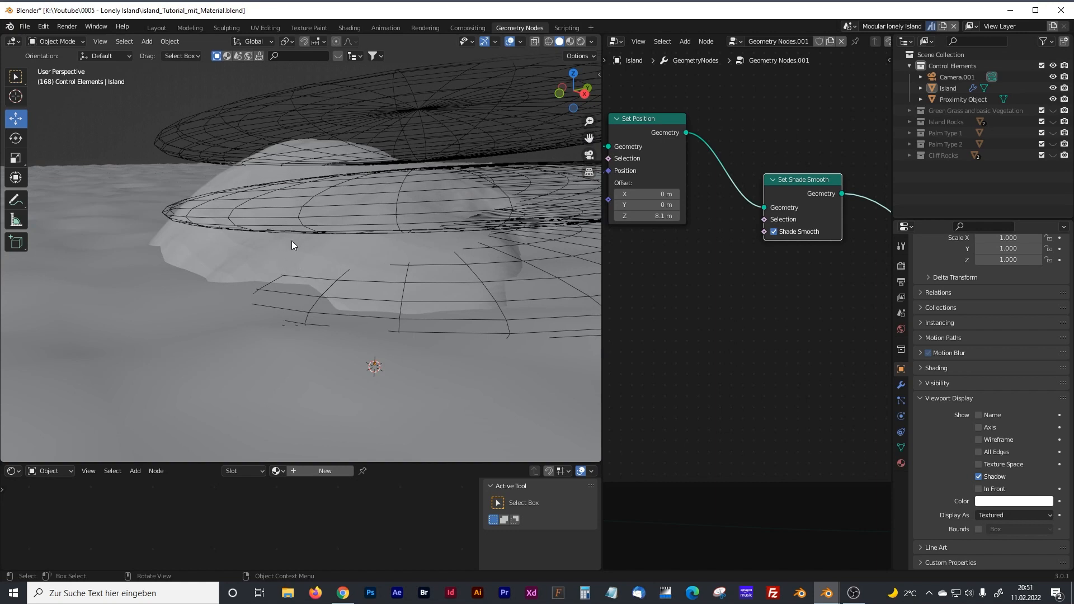
key("shift+a")
mouse_move(291, 241)
left_click(360, 250)
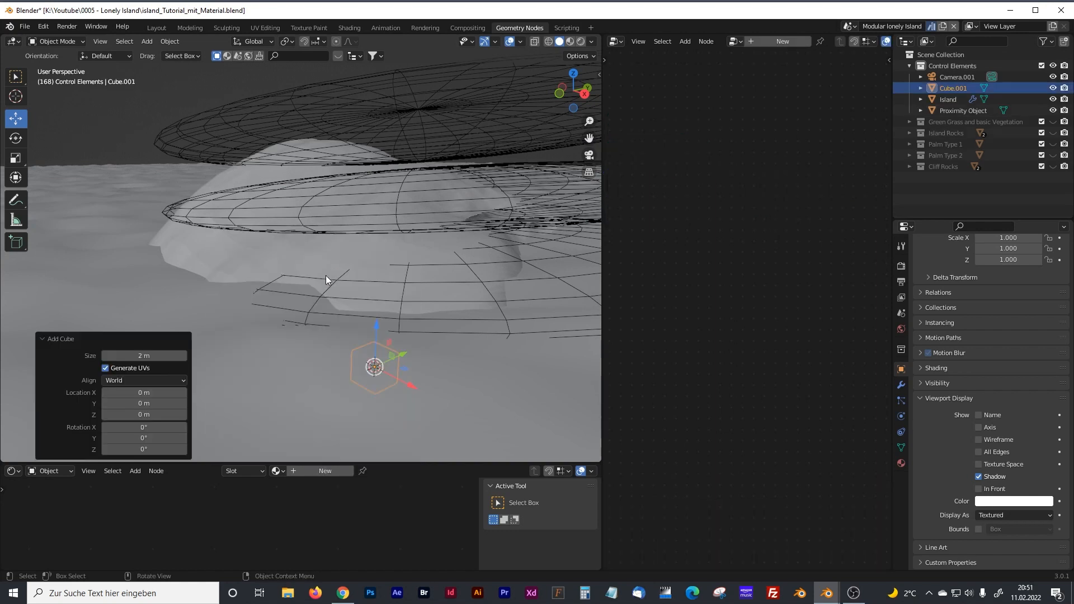
left_click_drag(381, 325, 372, 255)
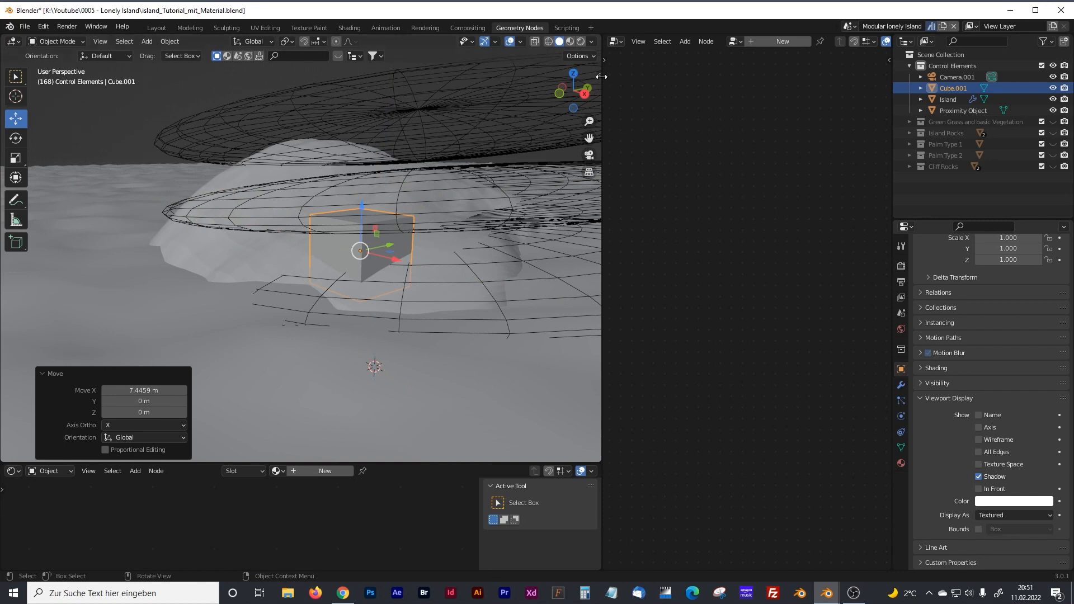
Step: Set the cube's X and Y dimensions to 30 m
key("n")
left_click(565, 248)
type("30")
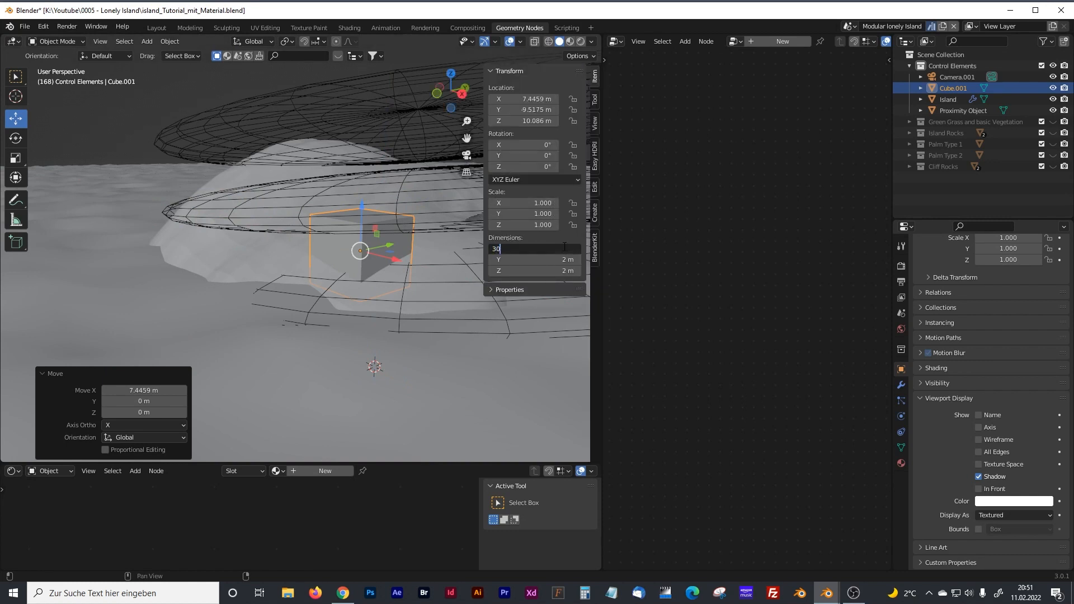
key("Tab")
type("30")
key("Tab")
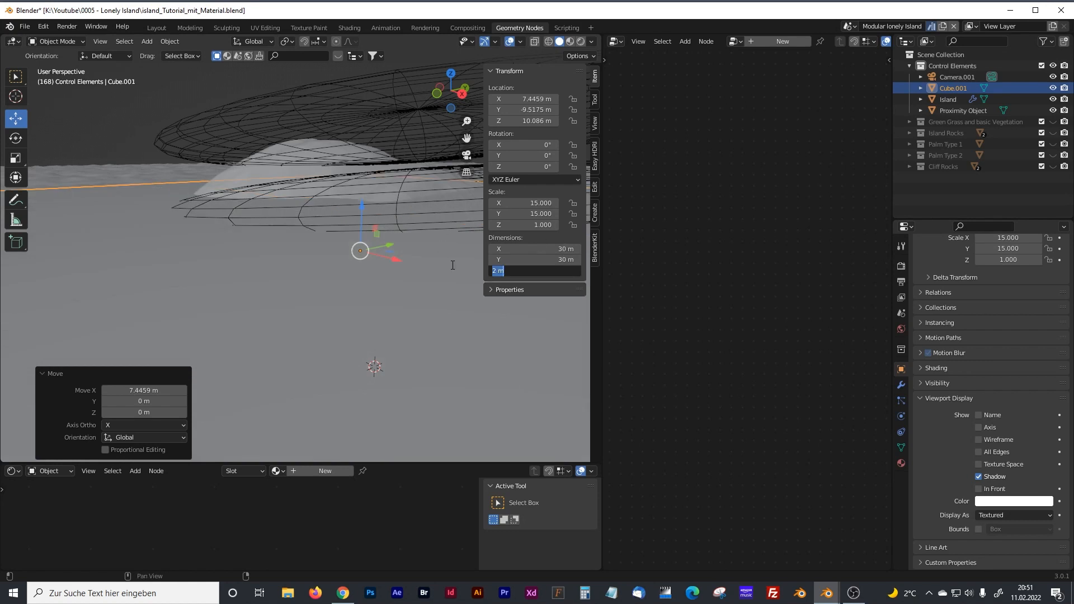
Step: Set the cube's dimensions to 0.3 m in X, 0.3 m in Y and 1.8 m in Z
left_click(565, 249)
type("0.3")
key("Tab")
type("00.3")
key("Tab")
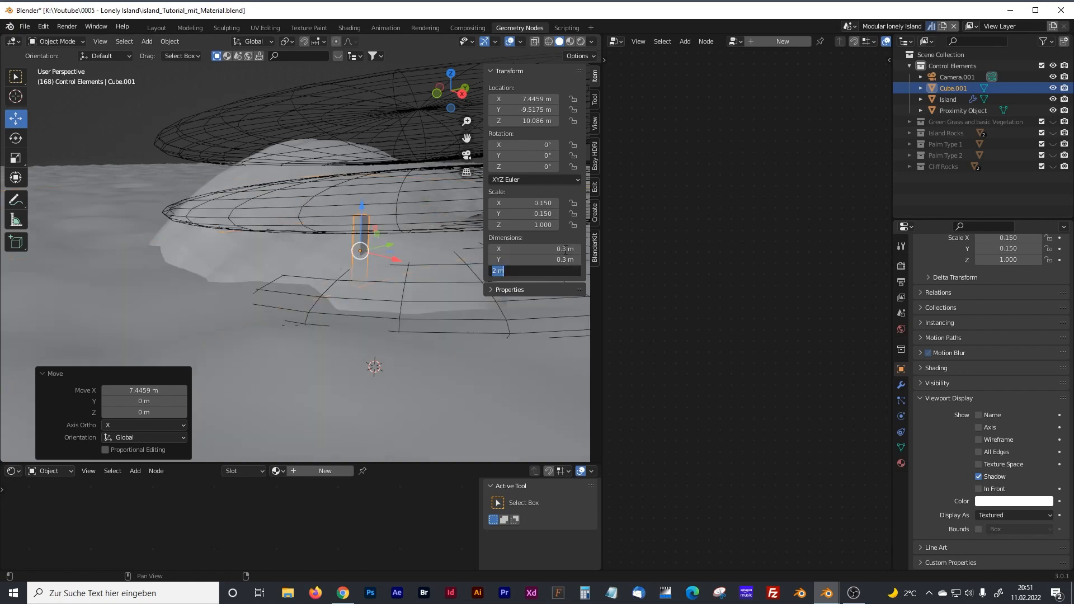
type("1.8")
key("Return")
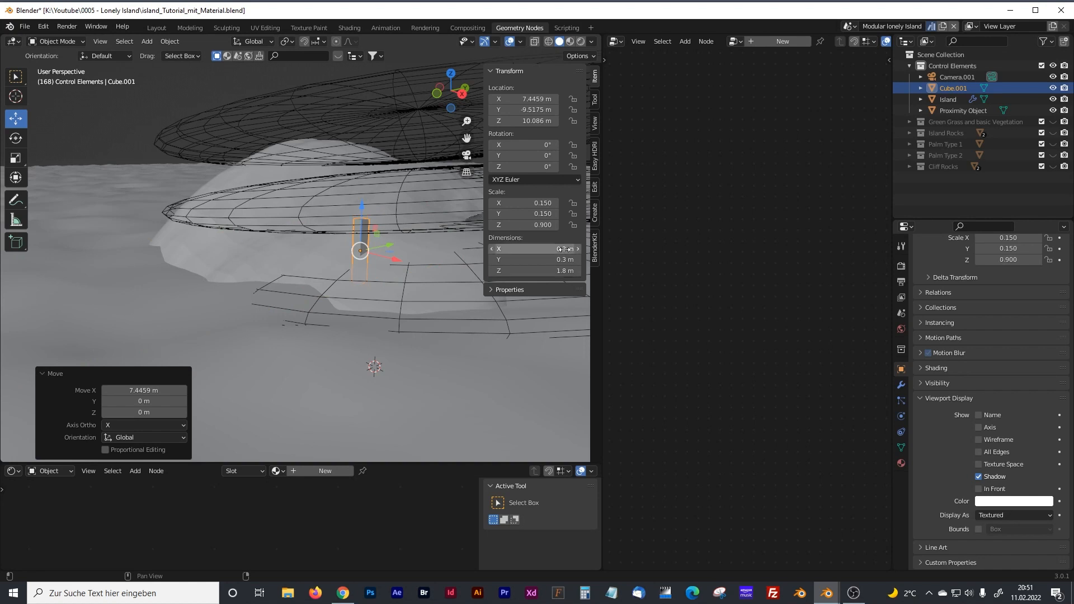
Step: Reposition the thin cube to about Y -11 m and Z 10.8 m on the island and deselect it
left_click_drag(362, 208, 361, 184)
middle_click_drag(400, 268, 351, 252)
left_click_drag(288, 246, 273, 244)
middle_click_drag(273, 244, 287, 280)
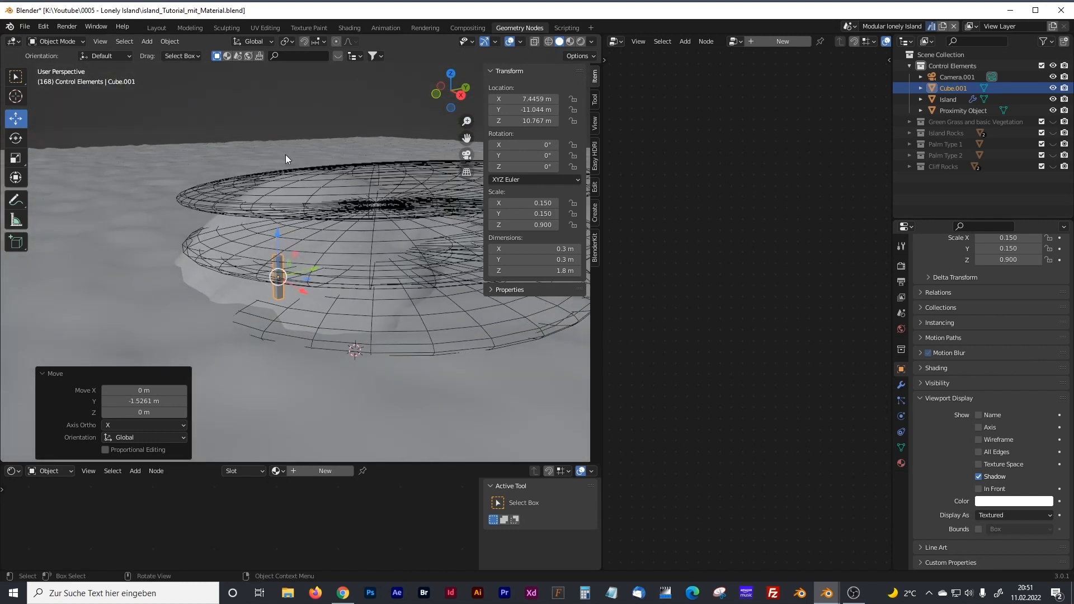
key("alt+a")
middle_click_drag(281, 237, 352, 273)
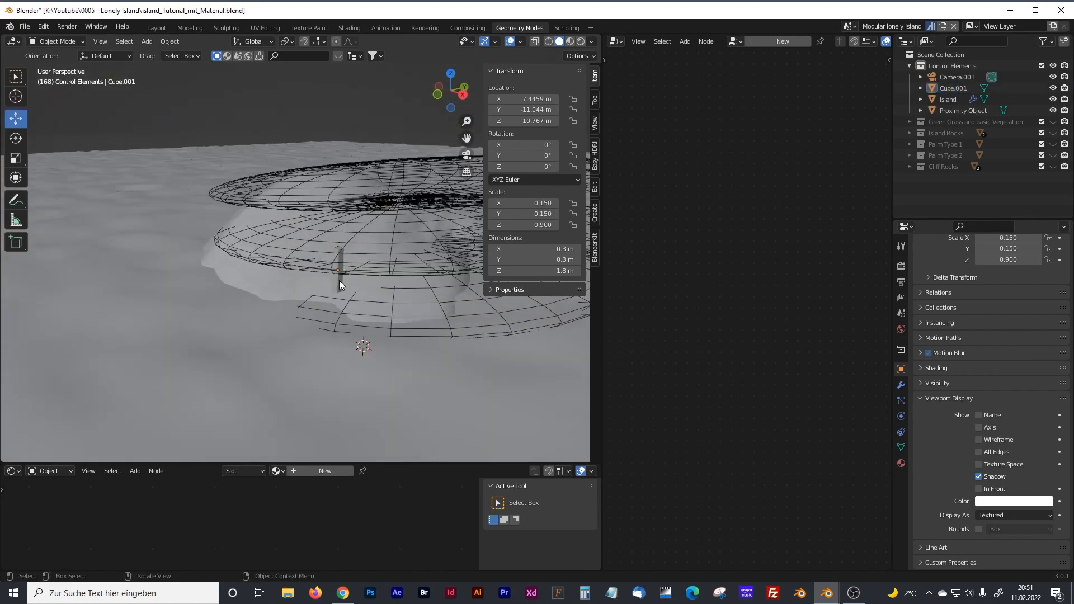
left_click(338, 281)
middle_click_drag(329, 240, 335, 256)
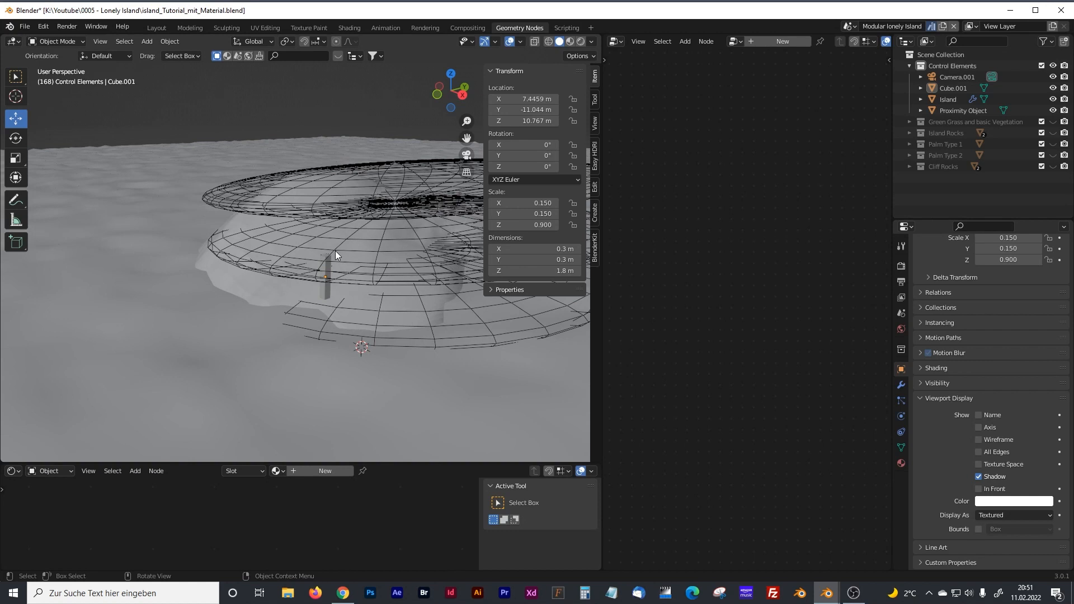
middle_click_drag(341, 303, 138, 234)
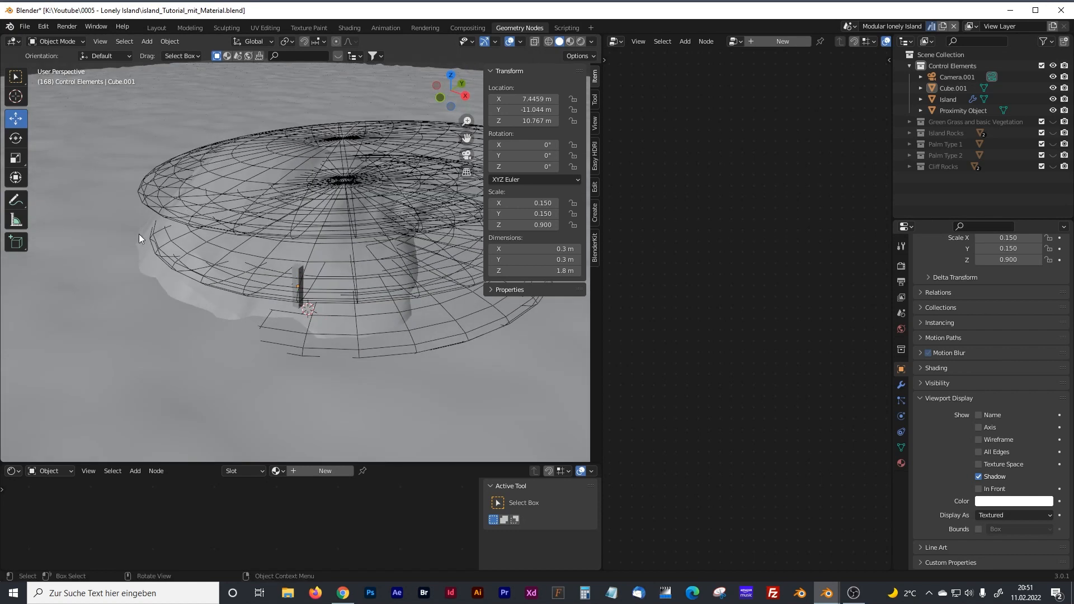
Step: Select the island and preview it in a wider 3D viewport with rendered shading
left_click(139, 234)
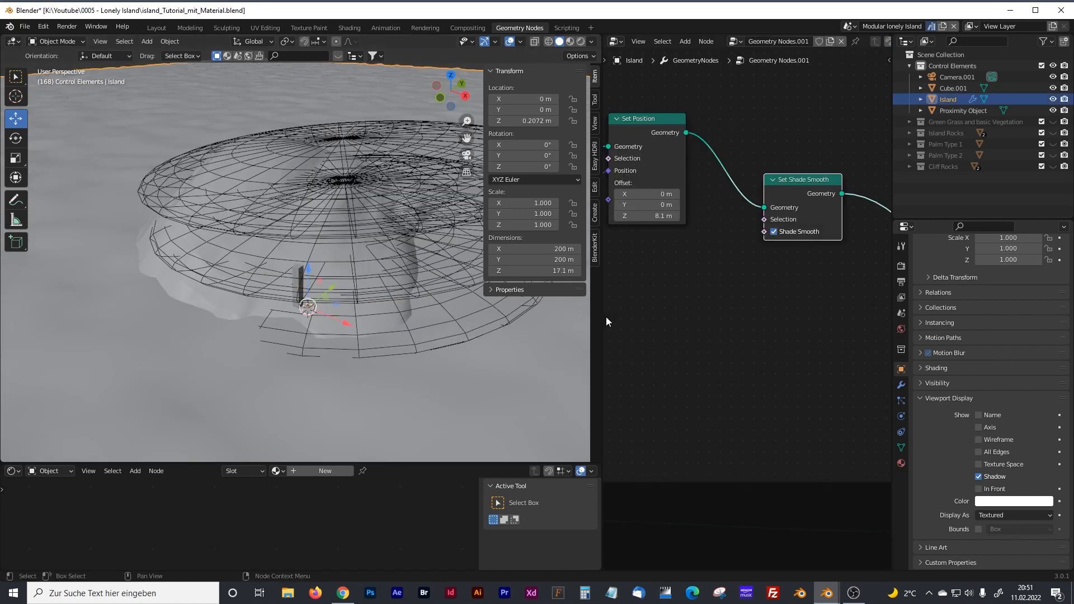
left_click_drag(601, 317, 691, 317)
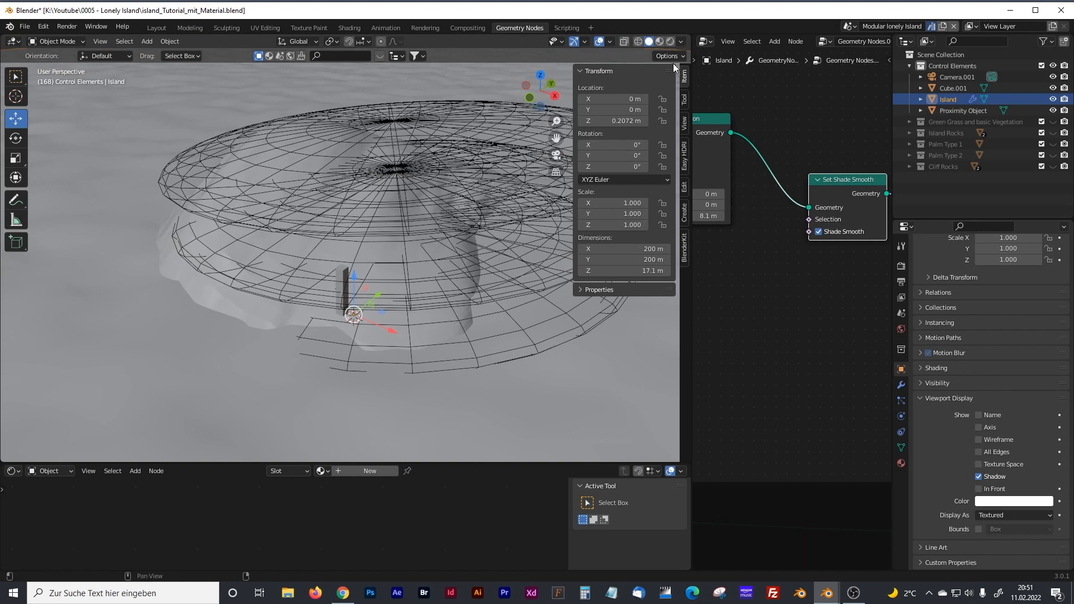
left_click(674, 41)
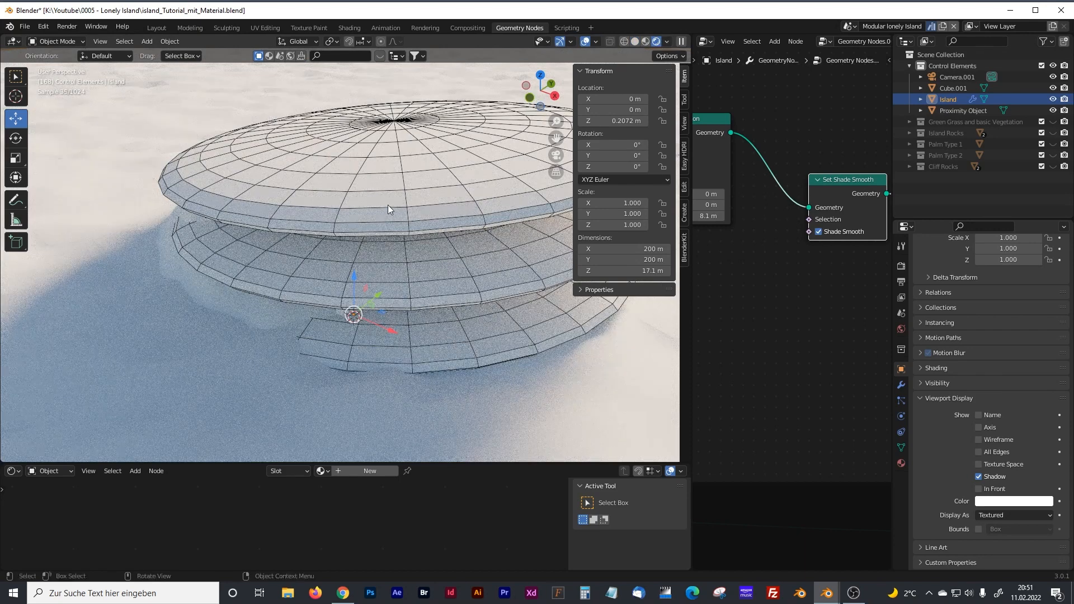
scroll(384, 207, "down", 2)
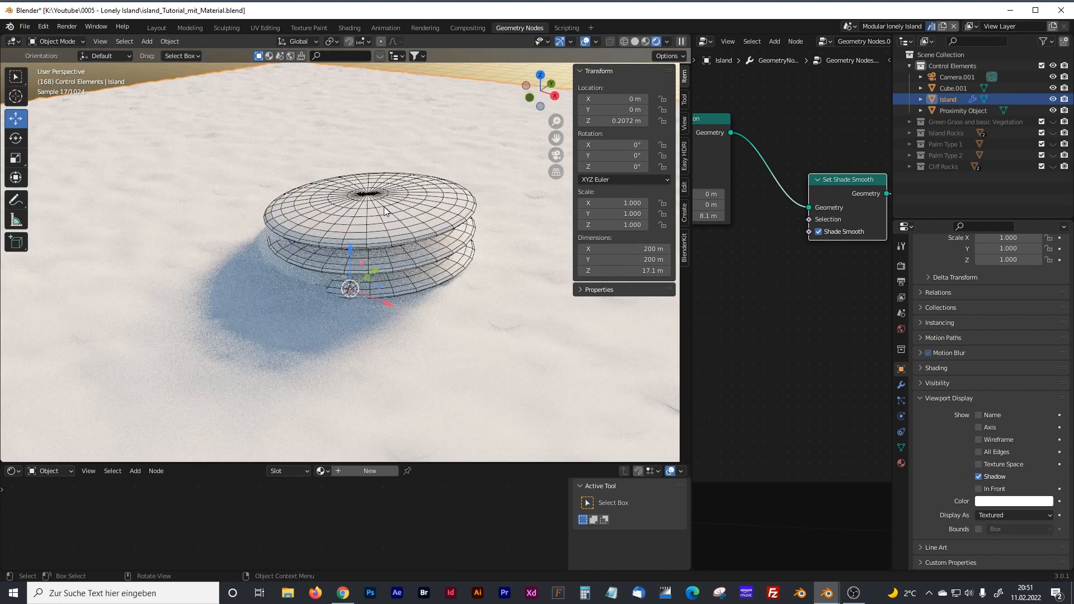
left_click(75, 41)
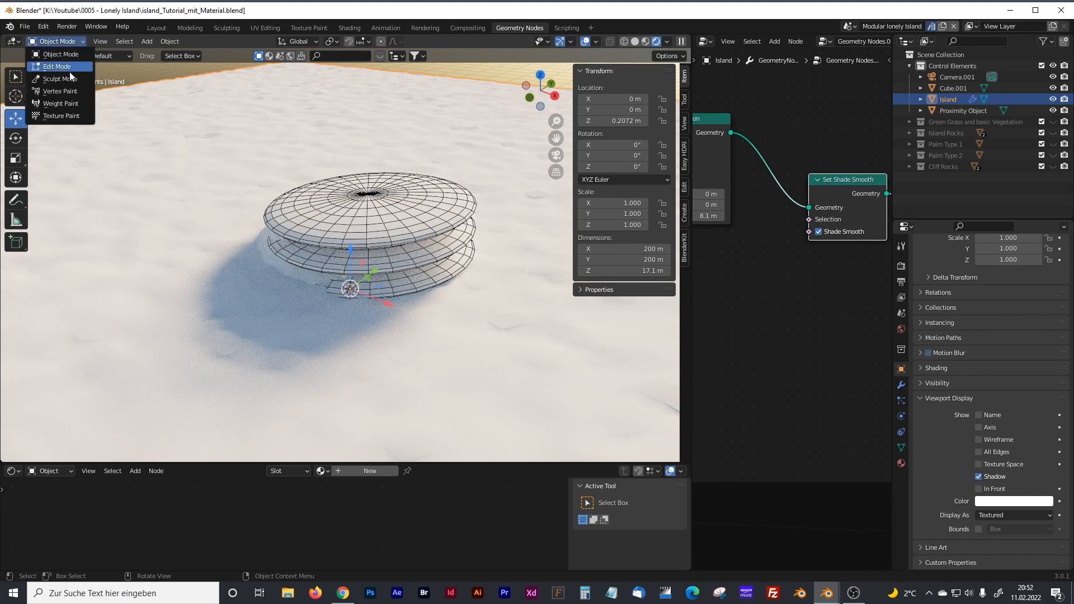
left_click(75, 40)
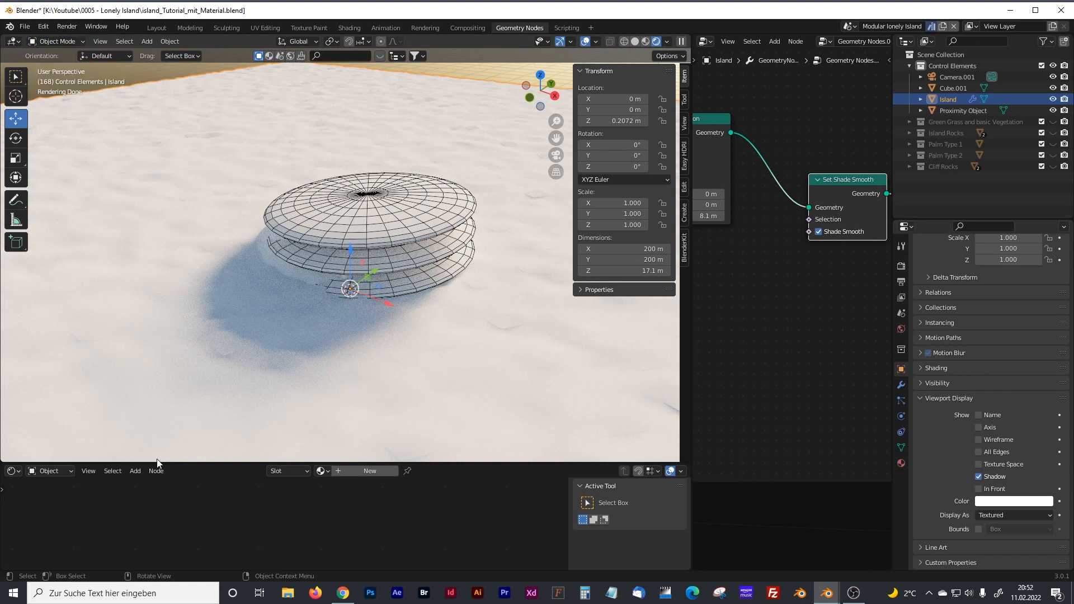
Step: Enlarge the shader editor and display the World nodes to examine the Sky Texture and Background setup
left_click_drag(164, 460, 139, 274)
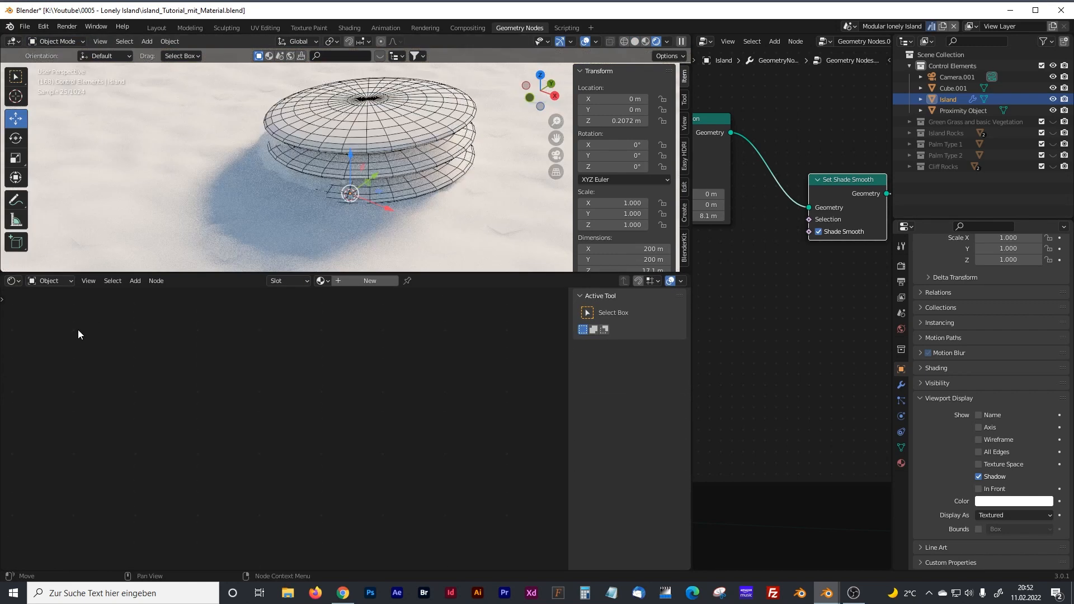
left_click(45, 282)
left_click(55, 306)
key("Home")
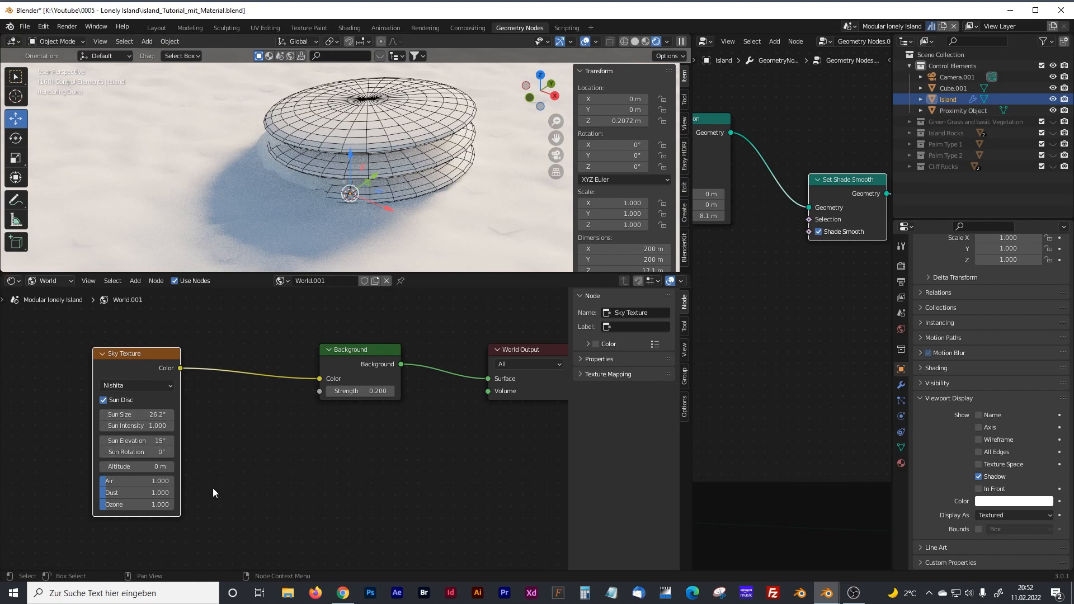
left_click_drag(354, 348, 324, 353)
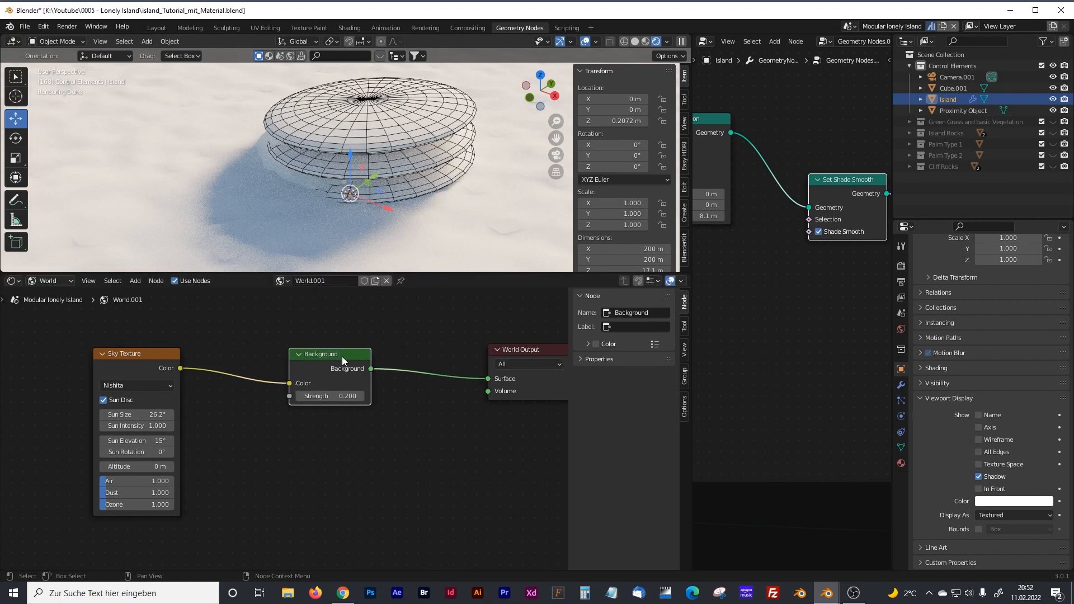
mouse_move(319, 353)
left_mouse_down()
mouse_move(347, 352)
mouse_move(314, 351)
left_mouse_up()
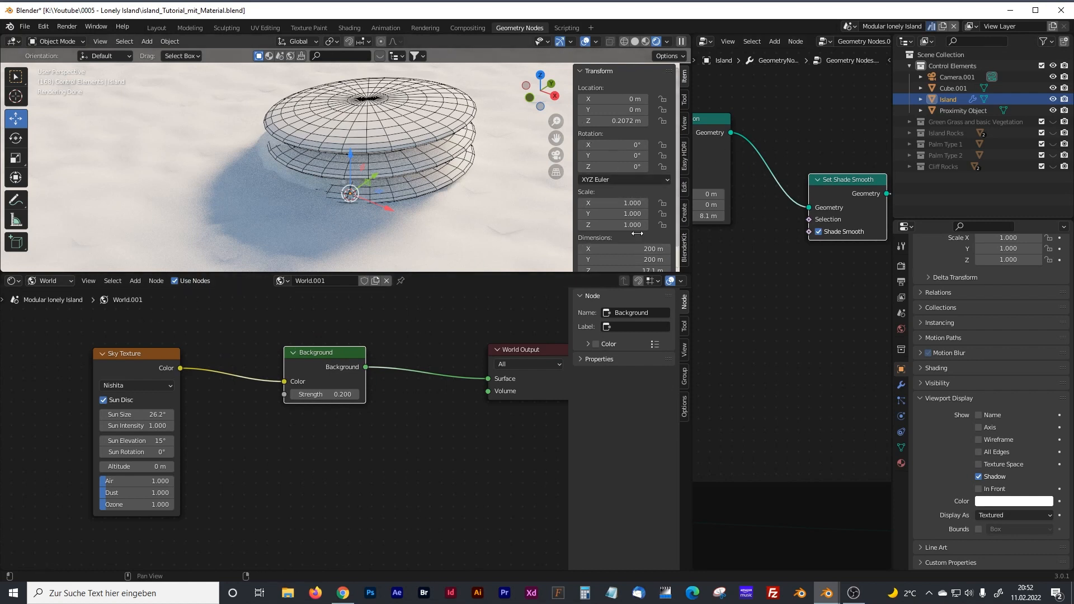
Step: Widen the geometry node editor and move the Set Shade Smooth node farther away from Set Position
left_click_drag(546, 272, 546, 400)
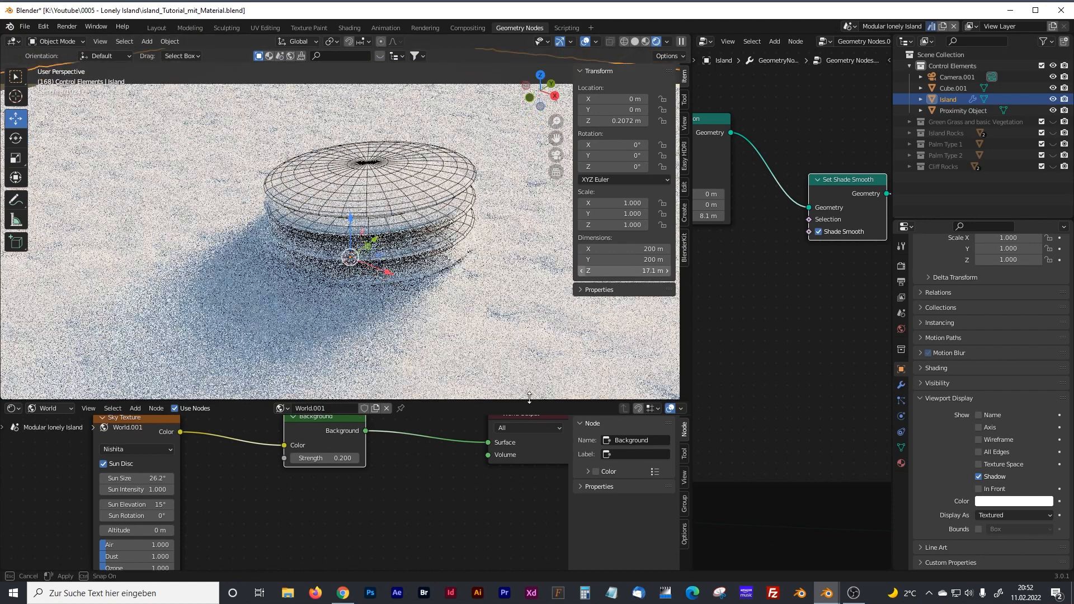
left_click_drag(691, 335, 390, 337)
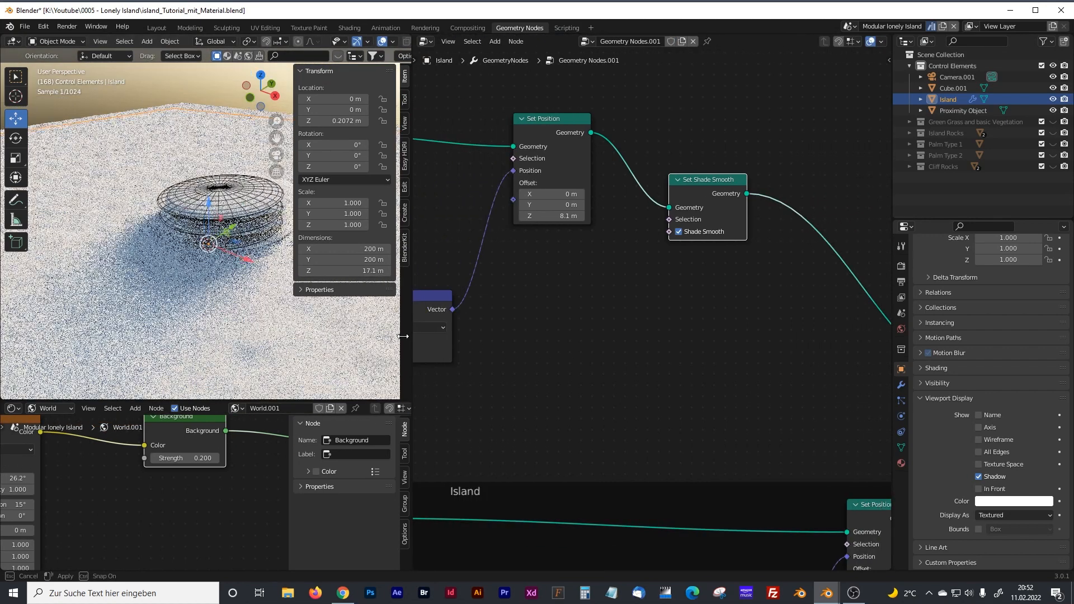
left_click_drag(716, 179, 857, 201)
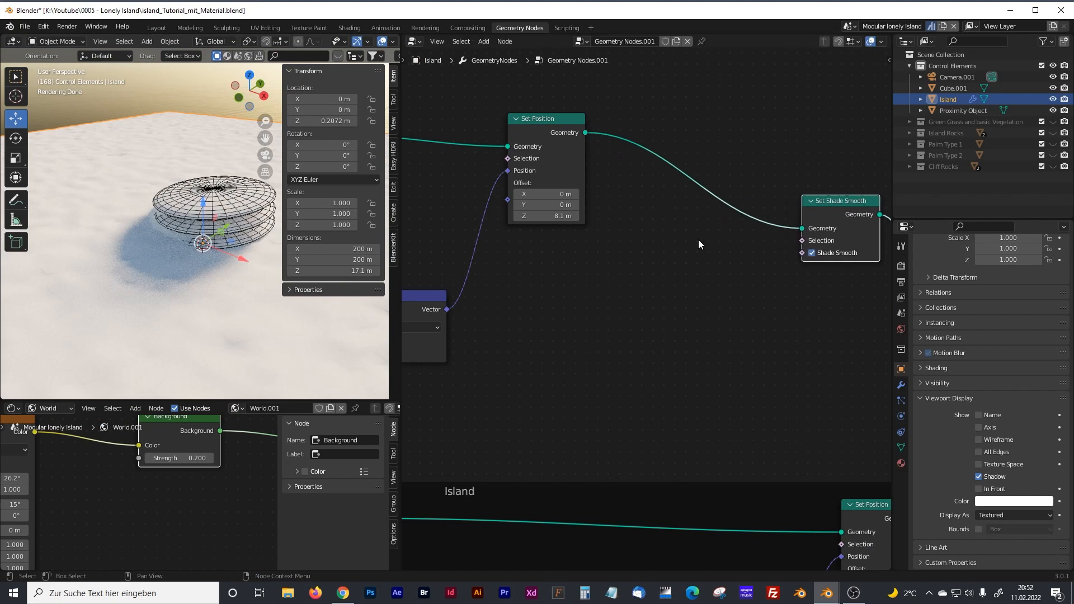
Step: Insert a Set Material node on the link between Set Position and Set Shade Smooth
key("shift+a")
left_click(648, 167)
type("set")
left_click(683, 206)
left_click(672, 235)
middle_click_drag(557, 266, 573, 294)
left_click_drag(674, 232, 697, 207)
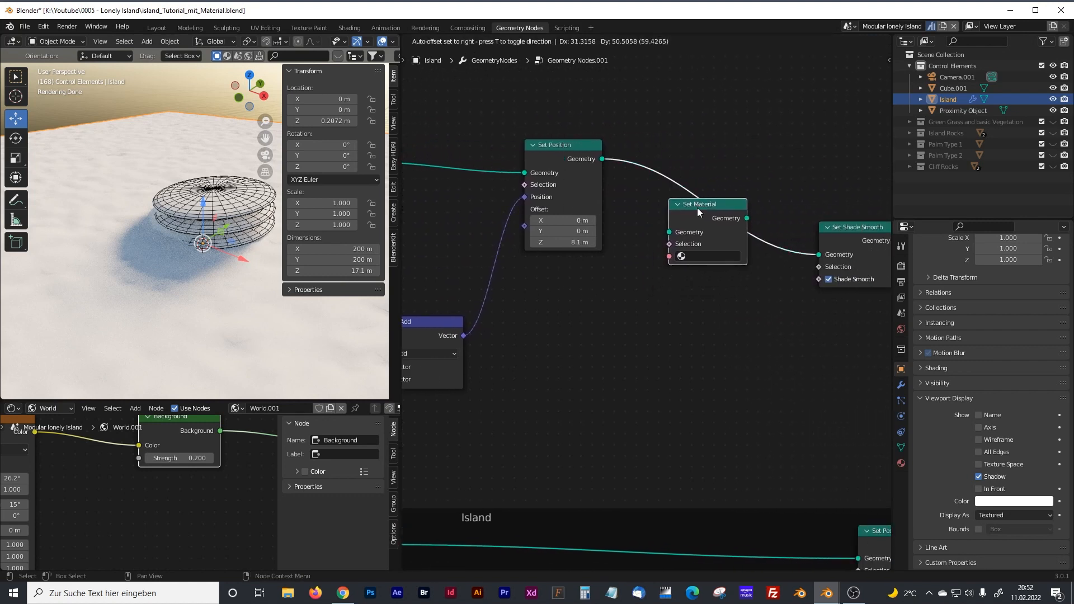
Step: Join all nodes of the branch above the Island frame, from Noise Texture to Set Shade Smooth, into a frame
scroll(700, 263, "down", 3)
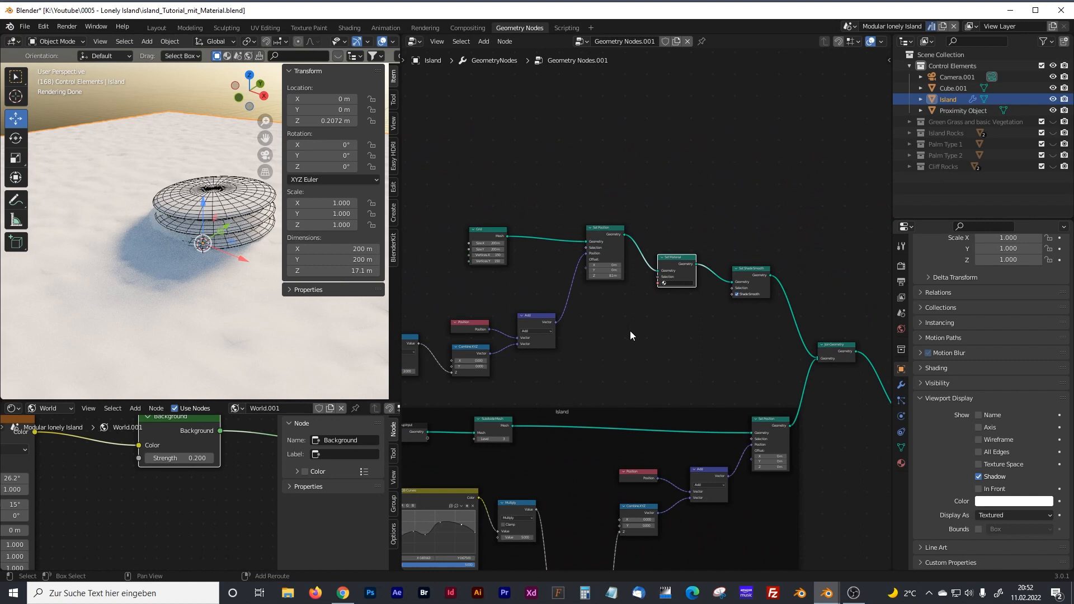
middle_click_drag(630, 330, 678, 294, "shift")
scroll(512, 207, "down", 2)
middle_click_drag(514, 210, 533, 224, "shift")
scroll(478, 159, "down", 3)
middle_click_drag(477, 156, 523, 175, "shift")
left_click_drag(458, 200, 789, 324)
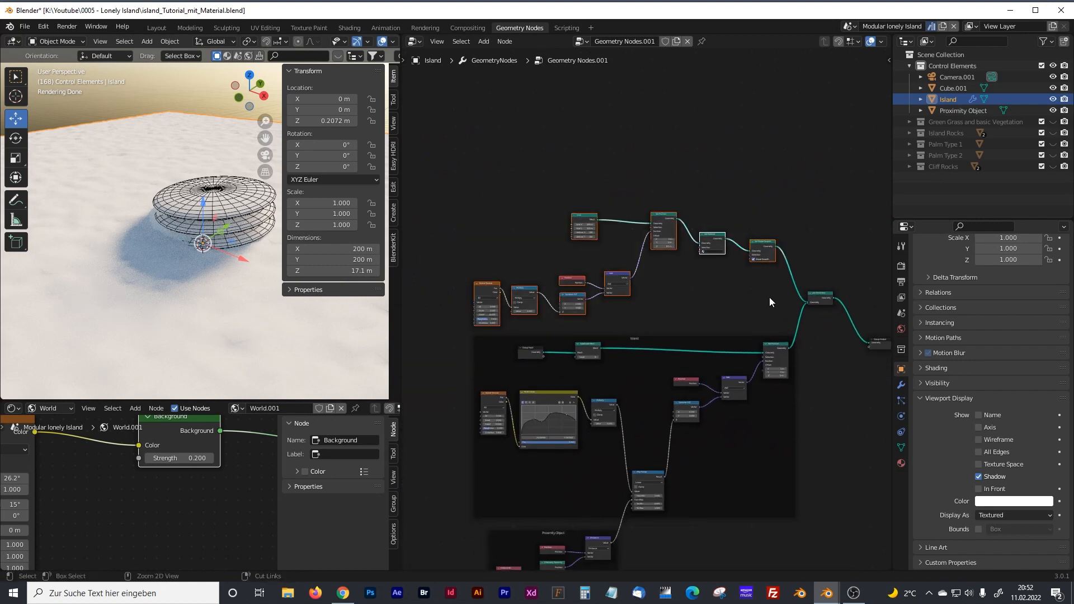
key("ctrl+j")
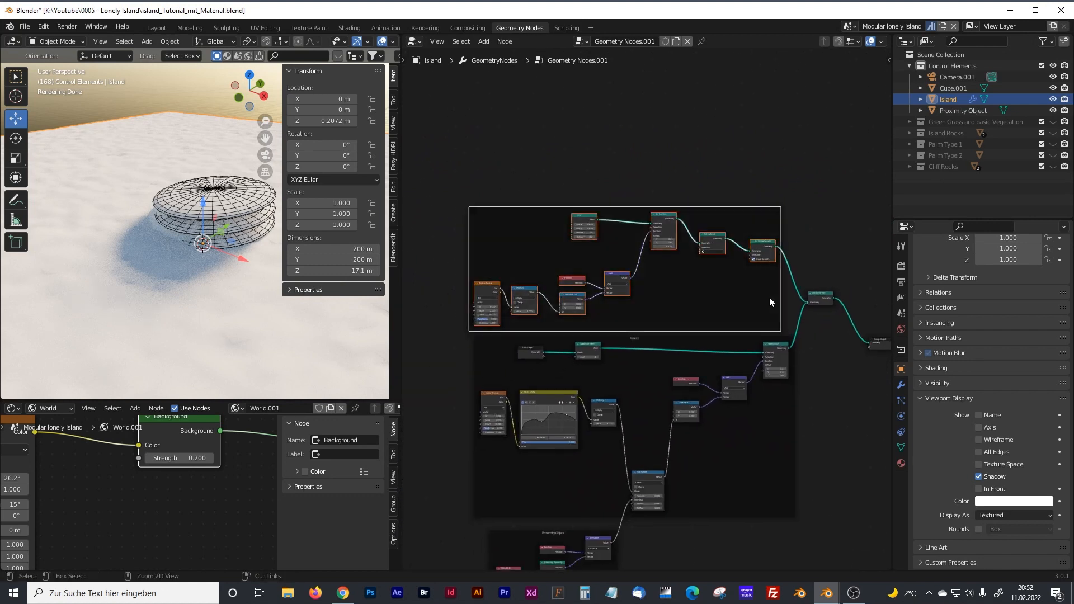
Step: Label the new frame Water and move it upward, clear of the Island frame
left_click(887, 62)
left_click(843, 88)
type("Water")
key("Return")
key("n")
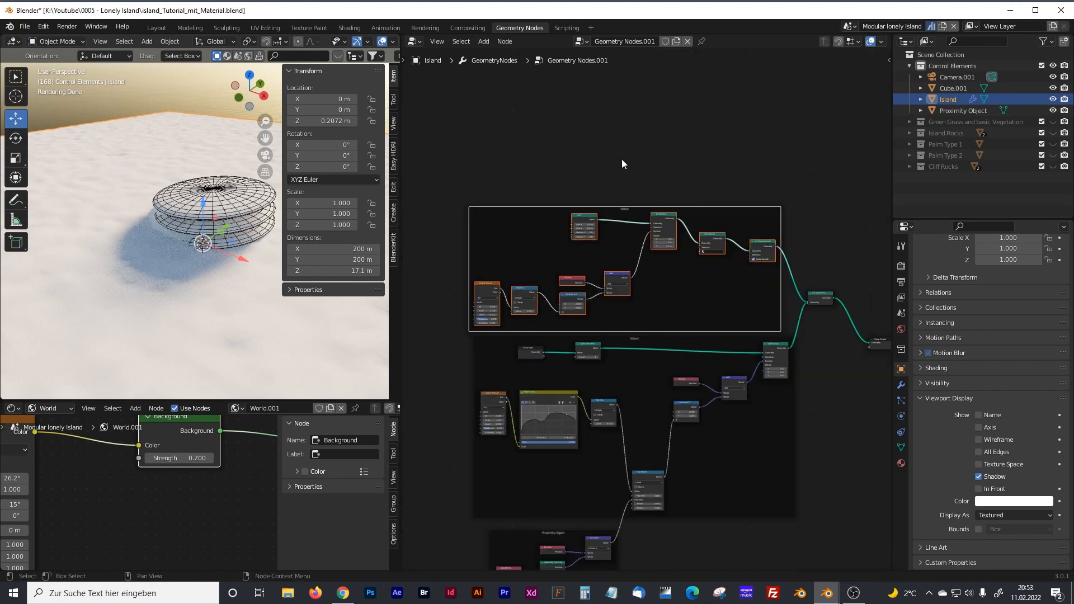
left_click_drag(633, 210, 637, 177)
Step: Assign the Caribbean Ocean material in the Water frame's Set Material node
scroll(664, 215, "up", 4)
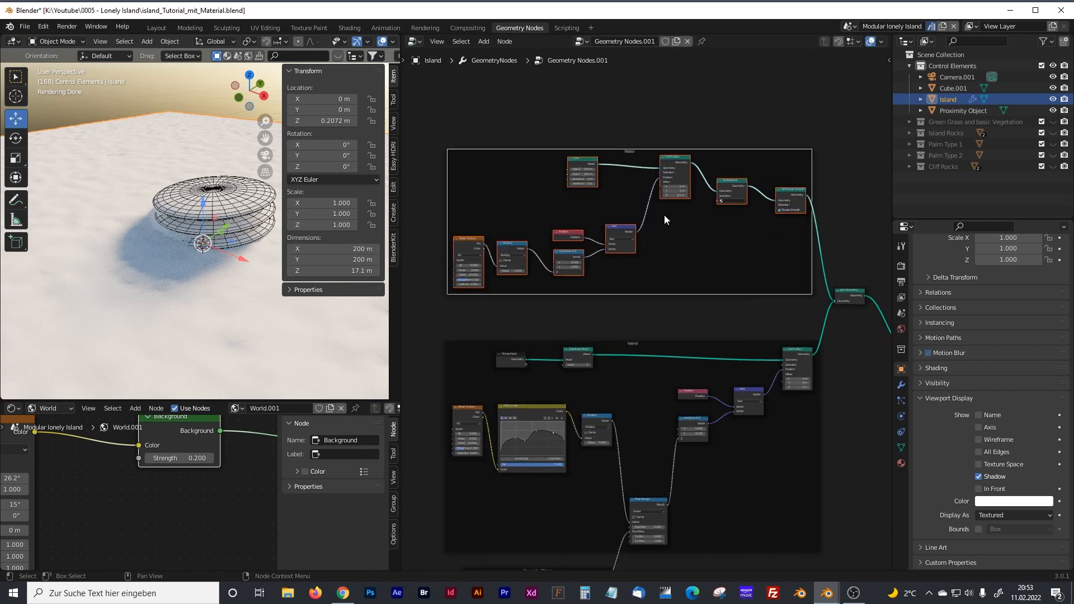
scroll(723, 241, "up", 6)
middle_click_drag(714, 191, 618, 267)
scroll(620, 262, "up", 4)
middle_click_drag(642, 206, 634, 297)
left_click(632, 177)
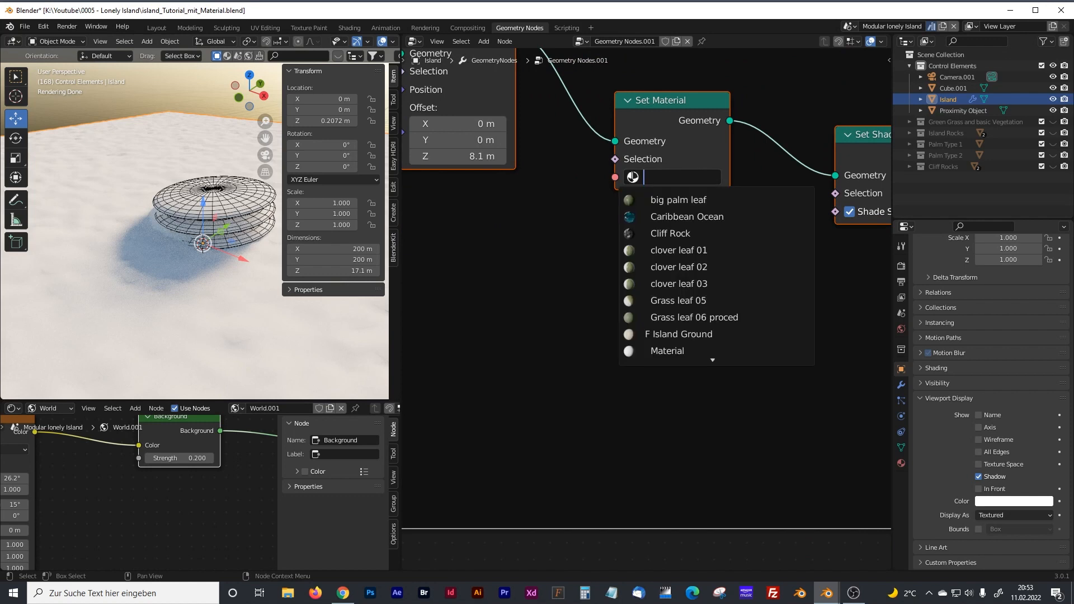
type("ca")
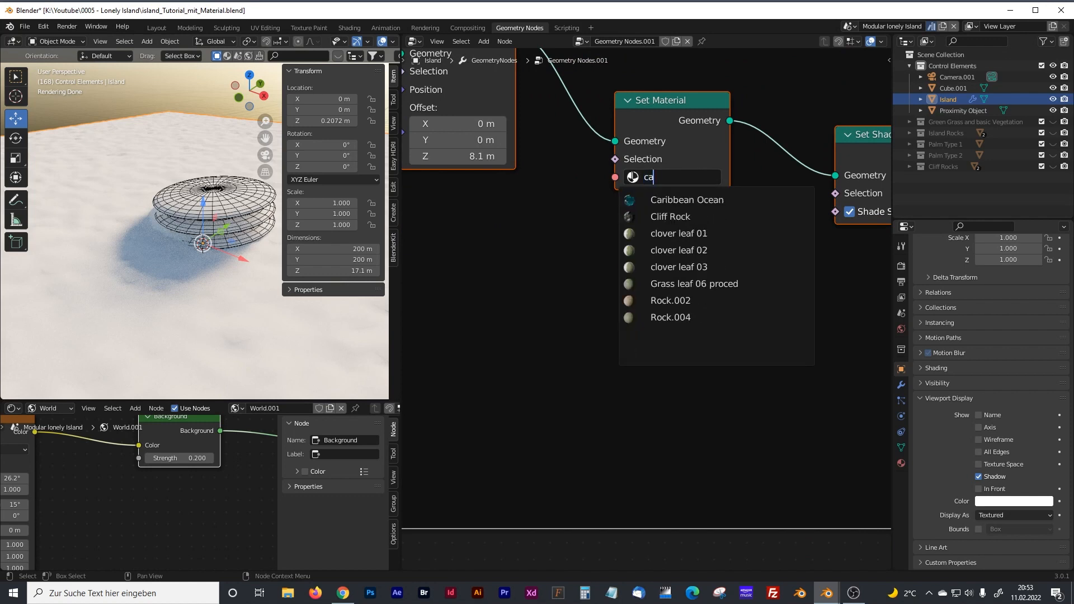
left_click(660, 204)
Step: Enlarge the 3D viewport and shader editor areas, and switch the shader editor from World to Object shading
left_click_drag(401, 183, 542, 184)
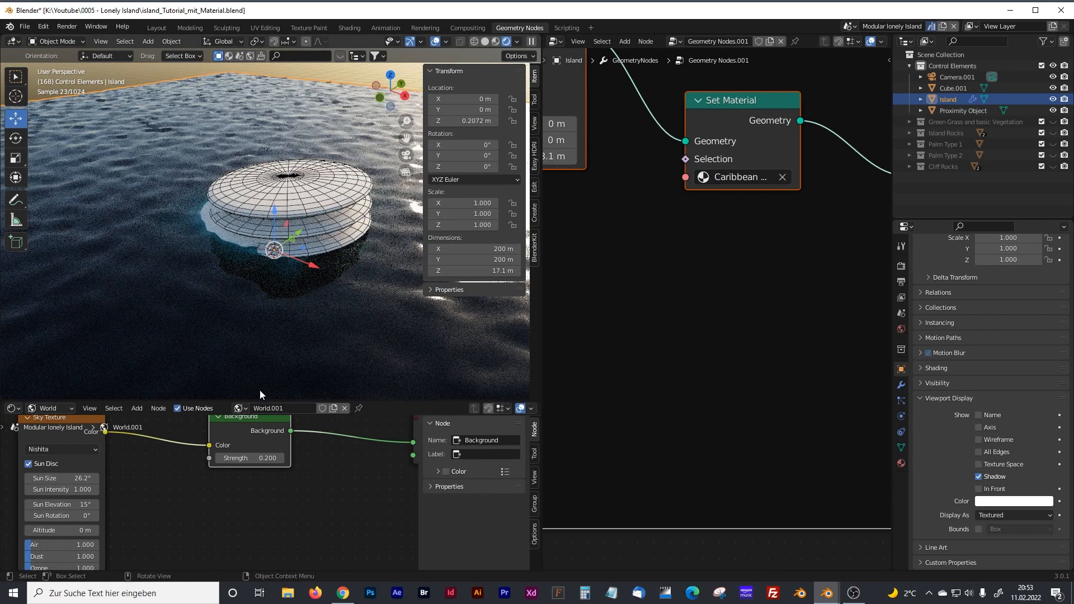
left_click_drag(211, 402, 211, 281)
left_click(33, 287)
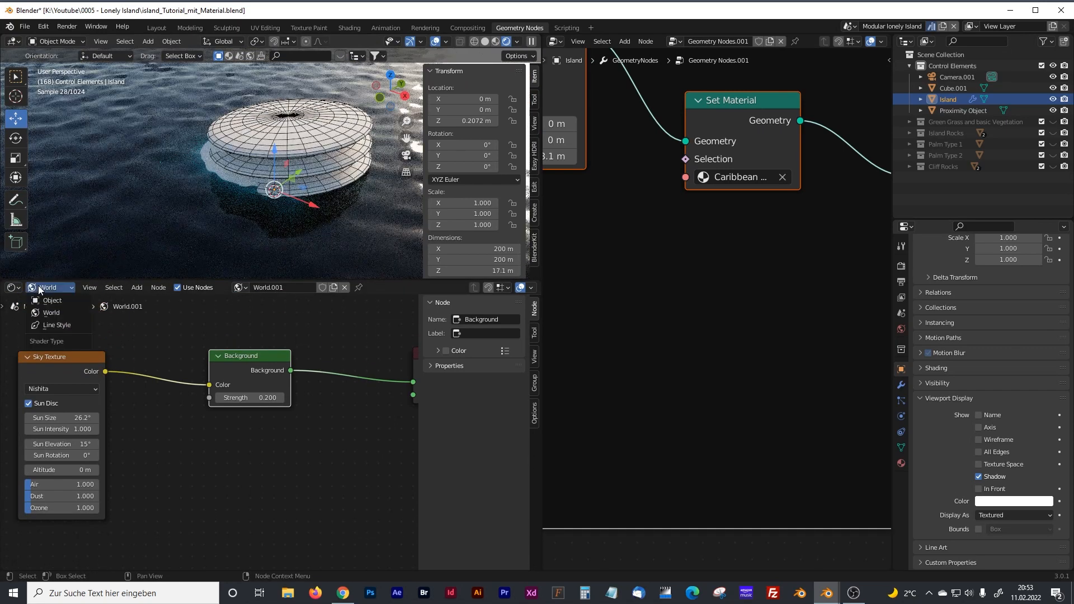
left_click(52, 300)
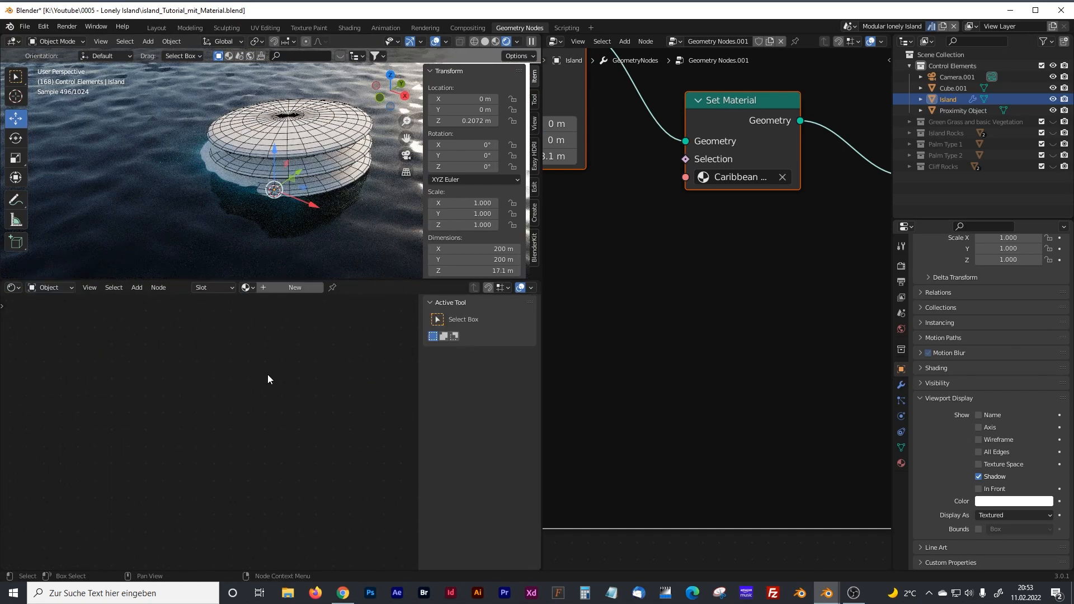
Step: Add a mesh plane and move it along the X axis to about -155 m, beyond the water surface
scroll(693, 311, "up", 4)
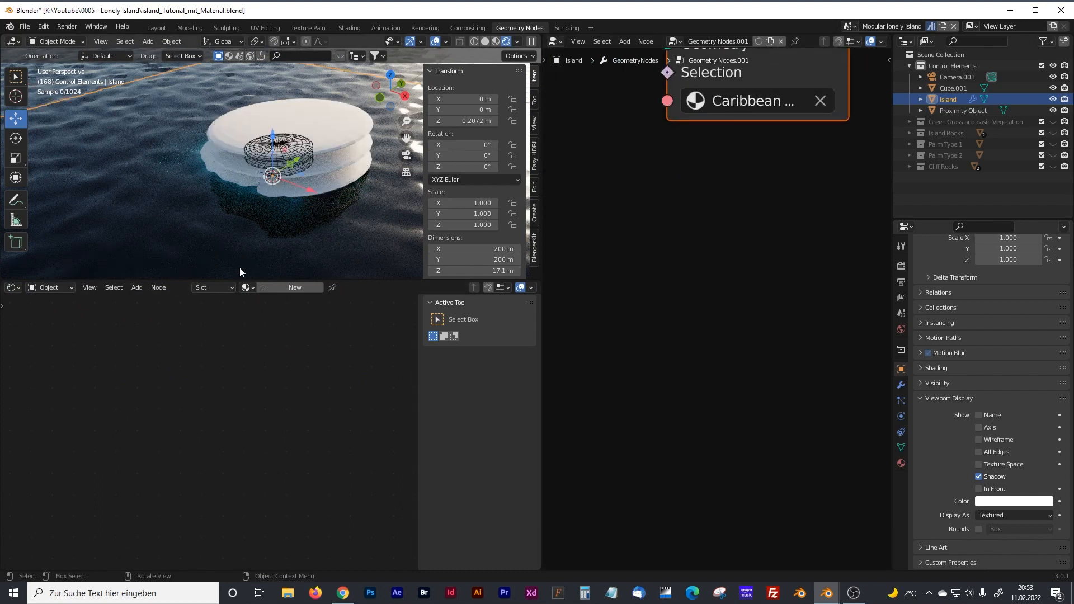
scroll(239, 273, "down", 6)
key("alt+a")
key("shift+a")
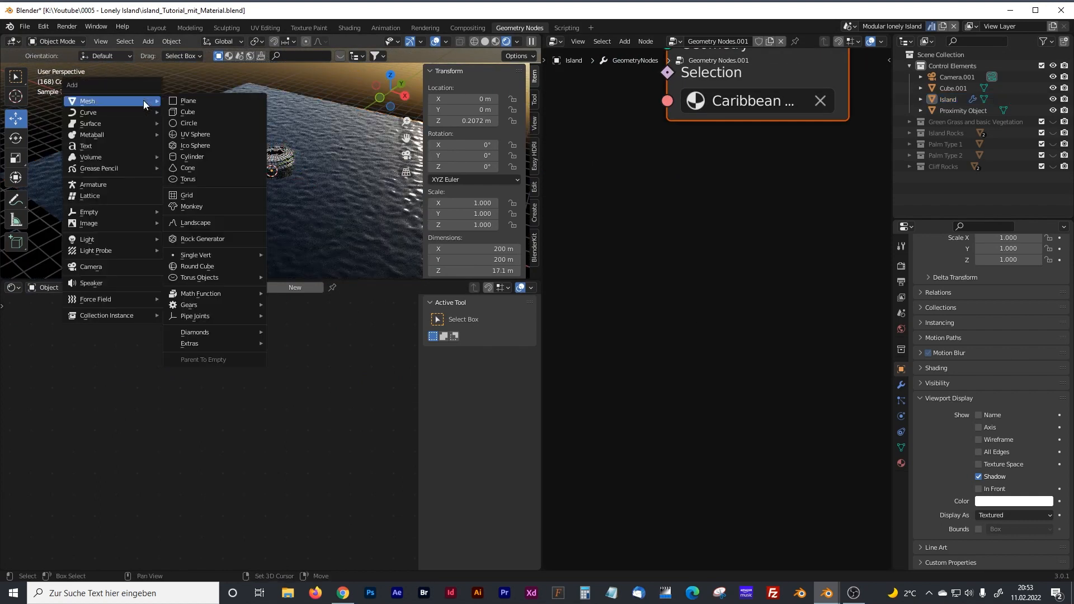
left_click(188, 101)
key("g")
key("x")
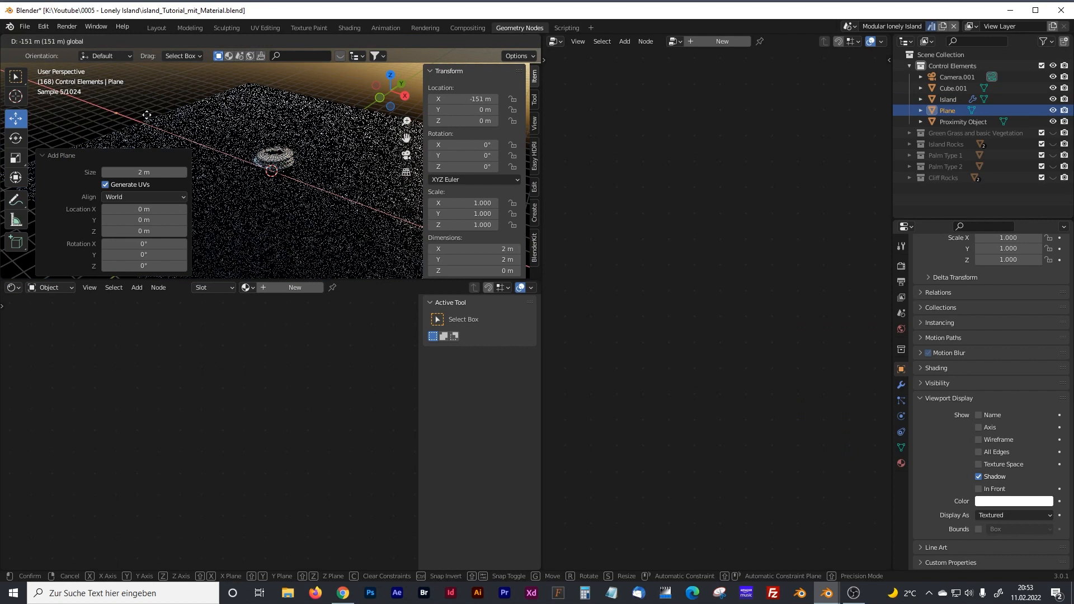
left_click(145, 116)
Step: Assign the existing Caribbean Ocean material to the plane and widen the shader editor
left_click(246, 287)
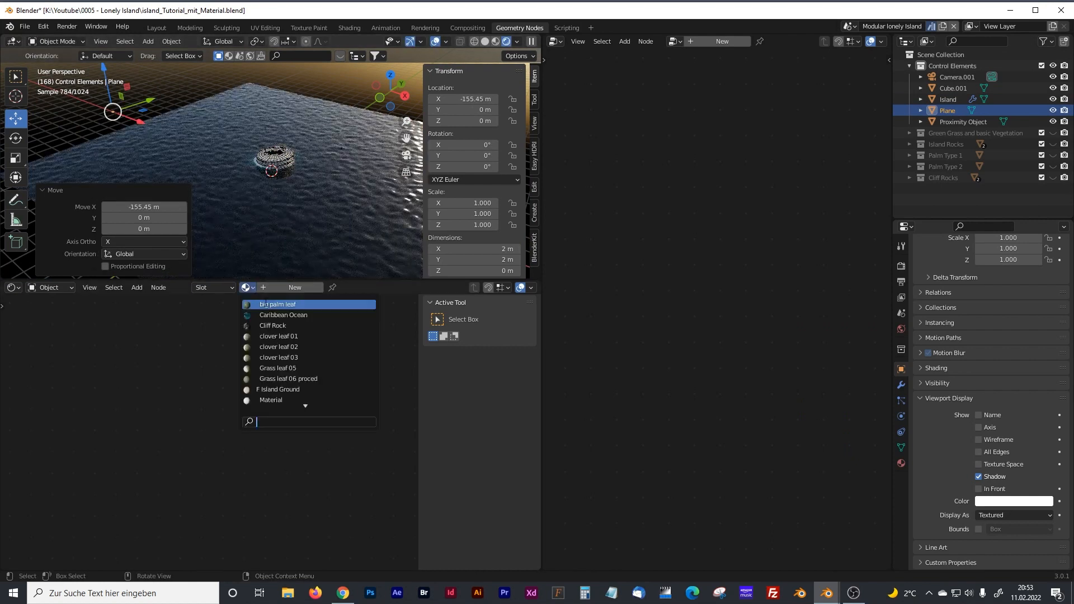
left_click(277, 315)
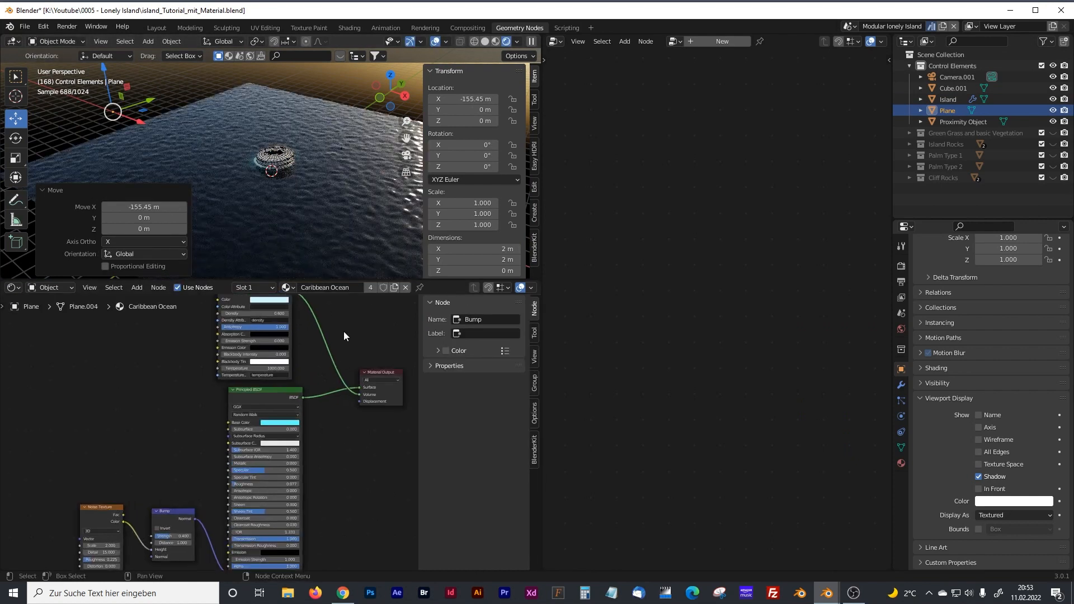
left_click_drag(544, 270, 800, 273)
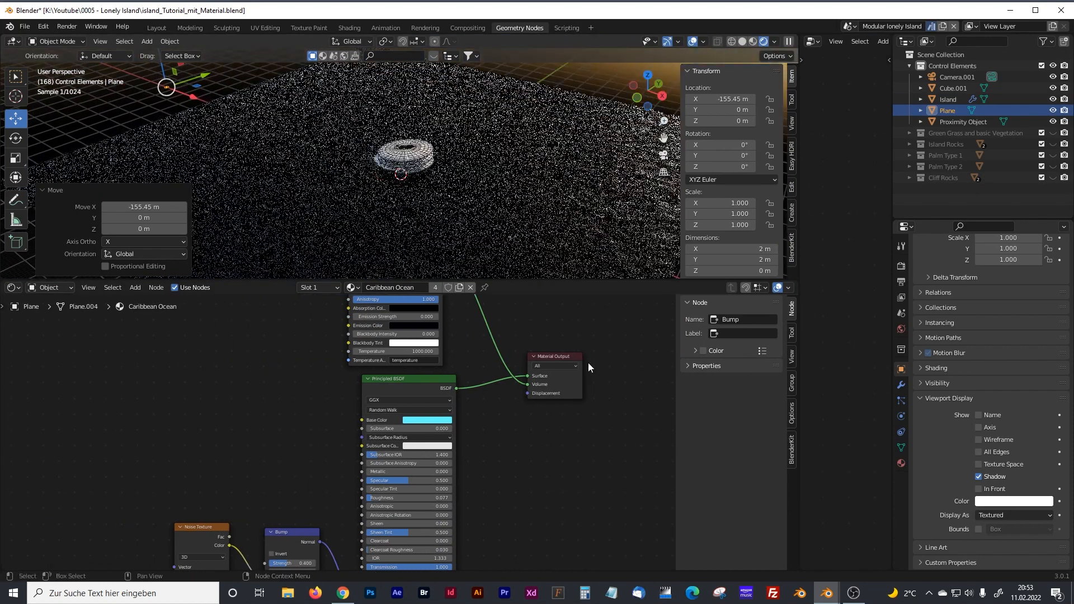
Step: Examine the ocean material's Principled BSDF settings, including its base color, and the Noise Texture and Bump nodes feeding its normal
middle_click_drag(491, 444, 515, 384)
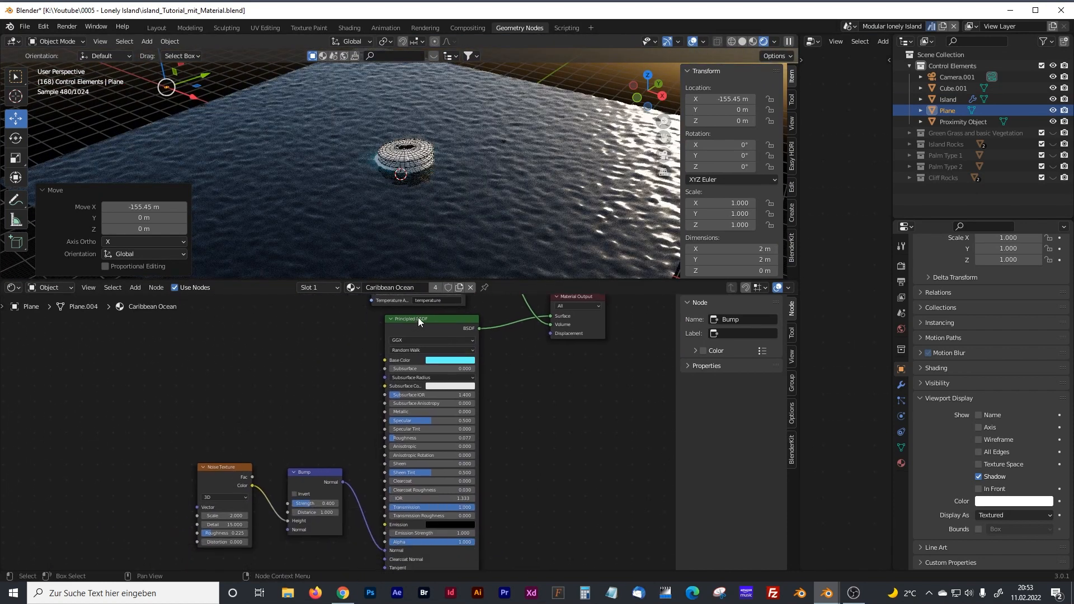
scroll(531, 400, "up", 1)
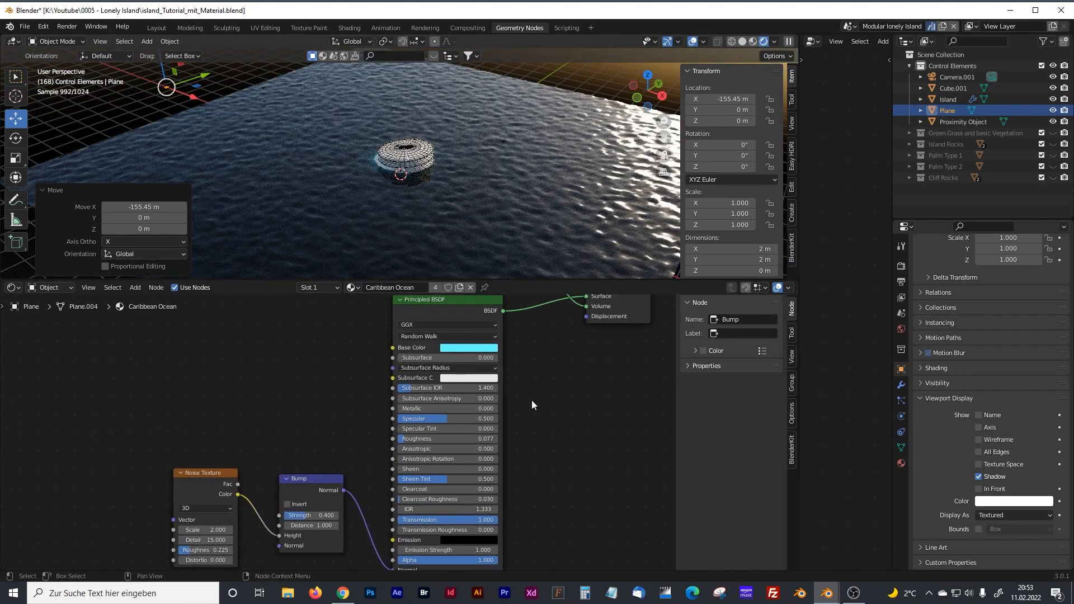
left_click(465, 349)
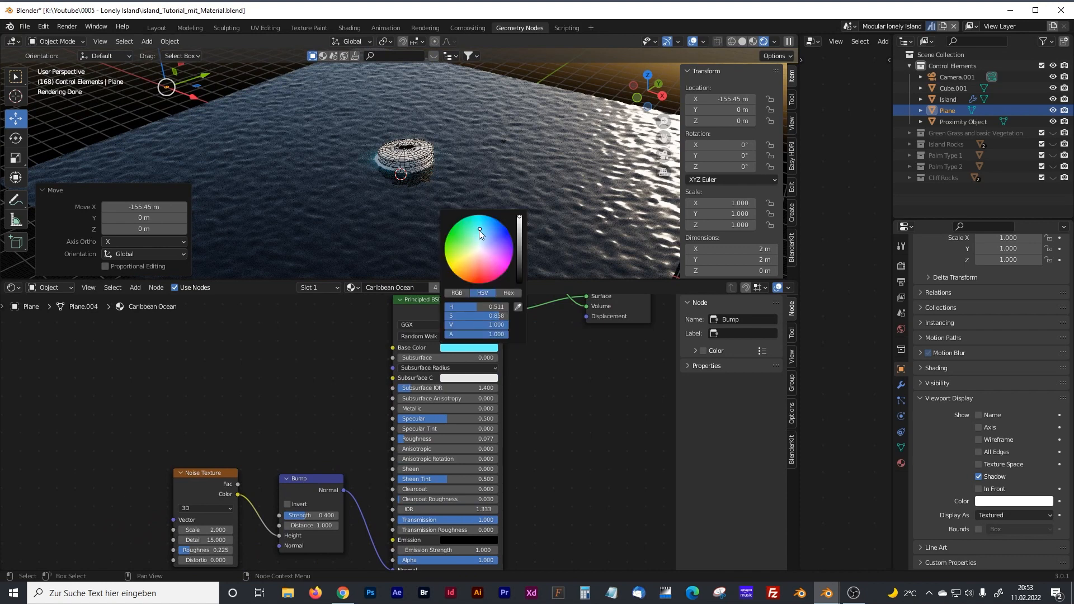
middle_click_drag(534, 447, 533, 417)
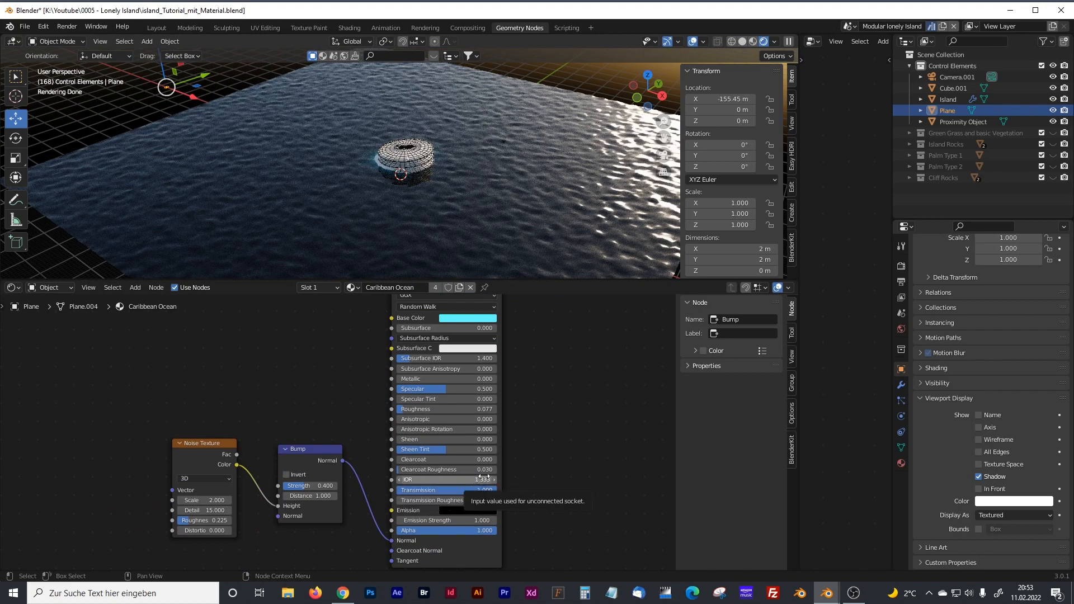
middle_click_drag(307, 445, 317, 402)
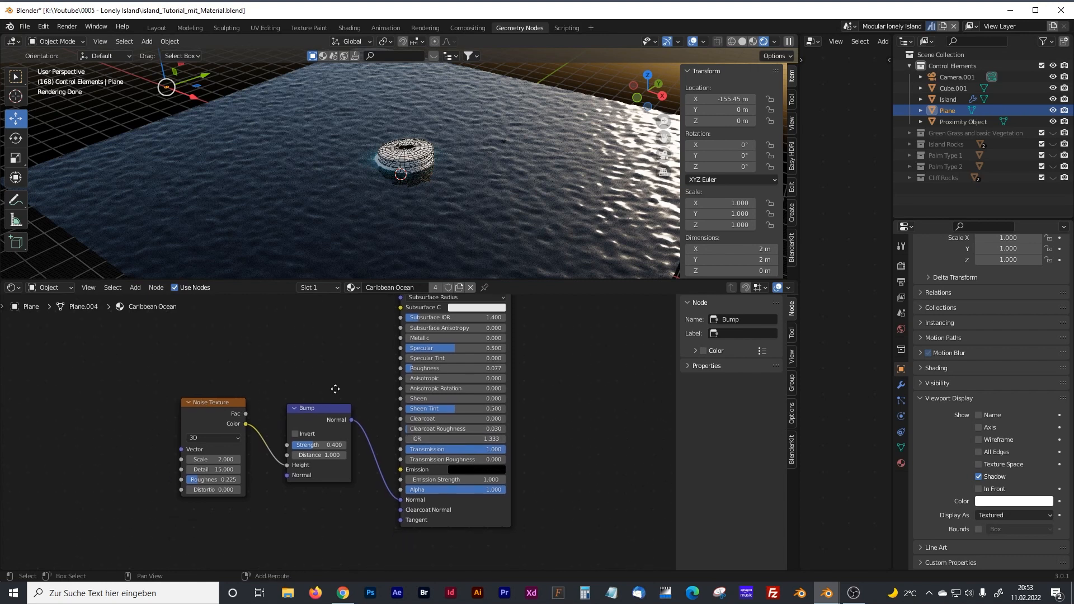
left_click(206, 398)
scroll(205, 395, "up", 4)
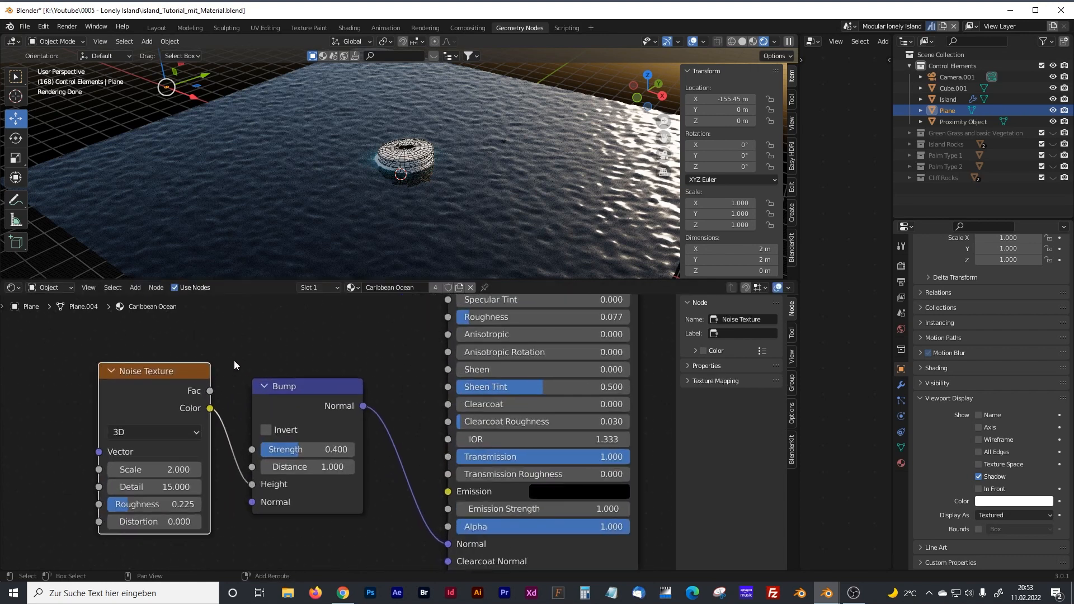
scroll(234, 361, "down", 1)
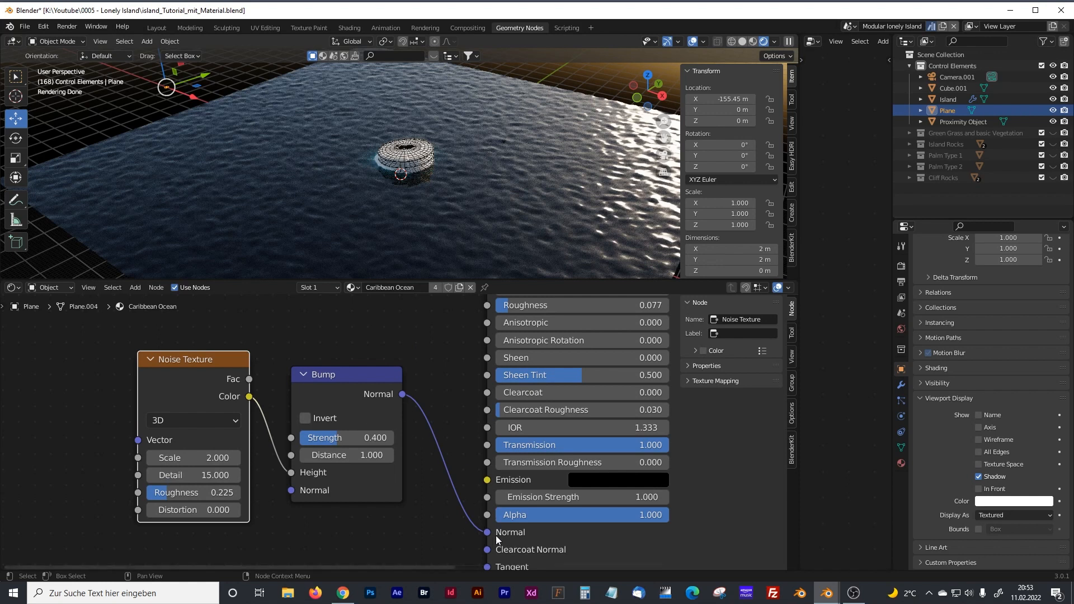
Step: Examine the Principled Volume node's settings and link to Material Output, and inspect the rendered water around the island
scroll(546, 422, "down", 4)
middle_click_drag(556, 388, 523, 480)
scroll(491, 404, "up", 1)
scroll(492, 404, "up", 2)
middle_click_drag(443, 336, 395, 430)
scroll(398, 153, "up", 3)
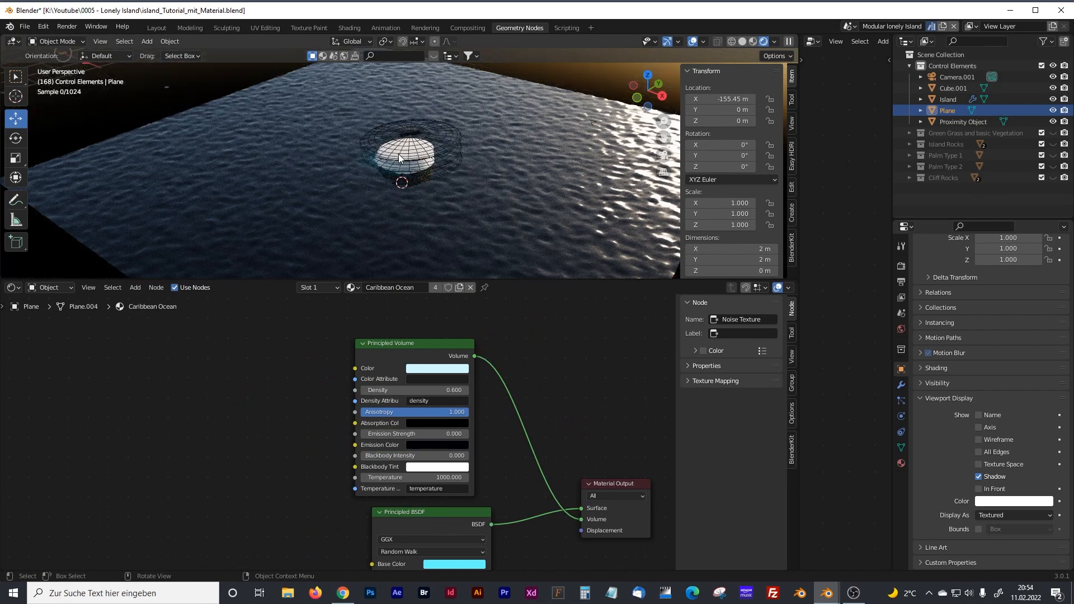
scroll(398, 154, "up", 5)
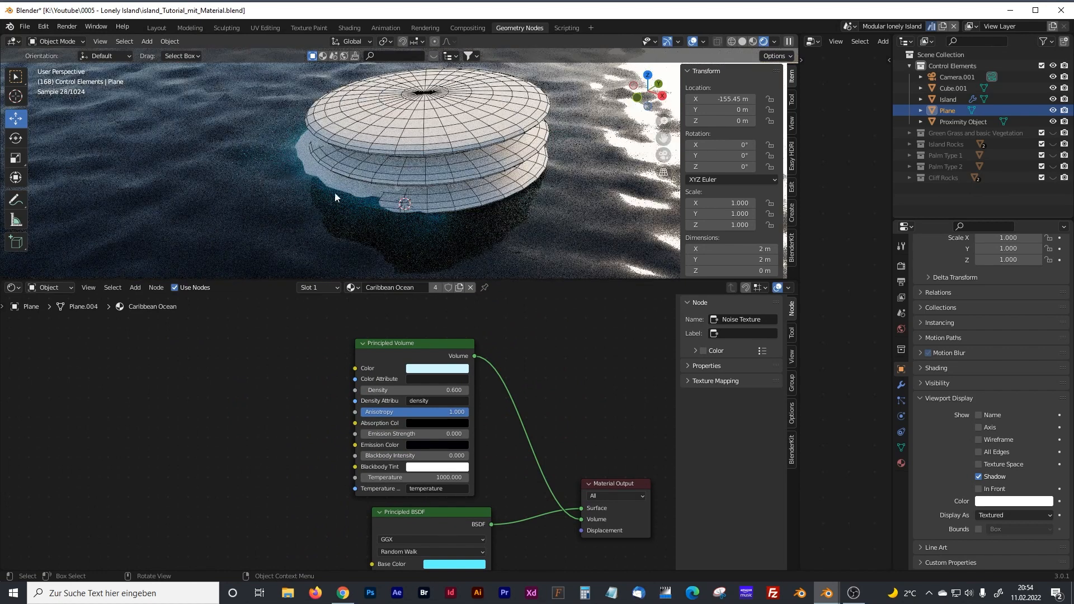
left_click_drag(394, 356, 412, 350)
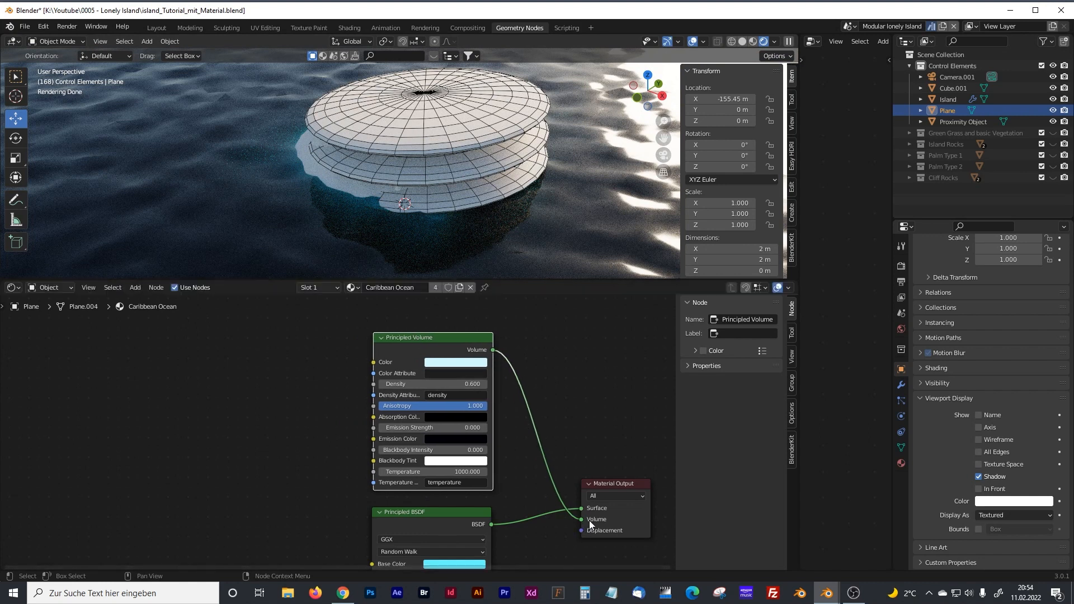
left_click(465, 362)
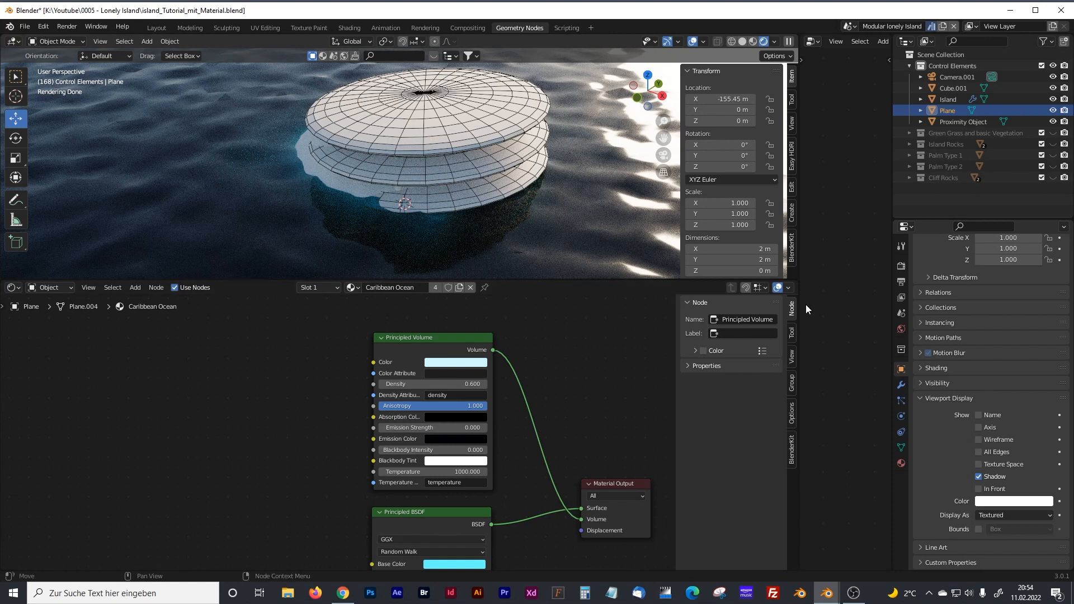
Step: Enlarge the 3D viewport and switch it to solid shading
left_click_drag(799, 276, 344, 319)
left_click_drag(214, 282, 213, 422)
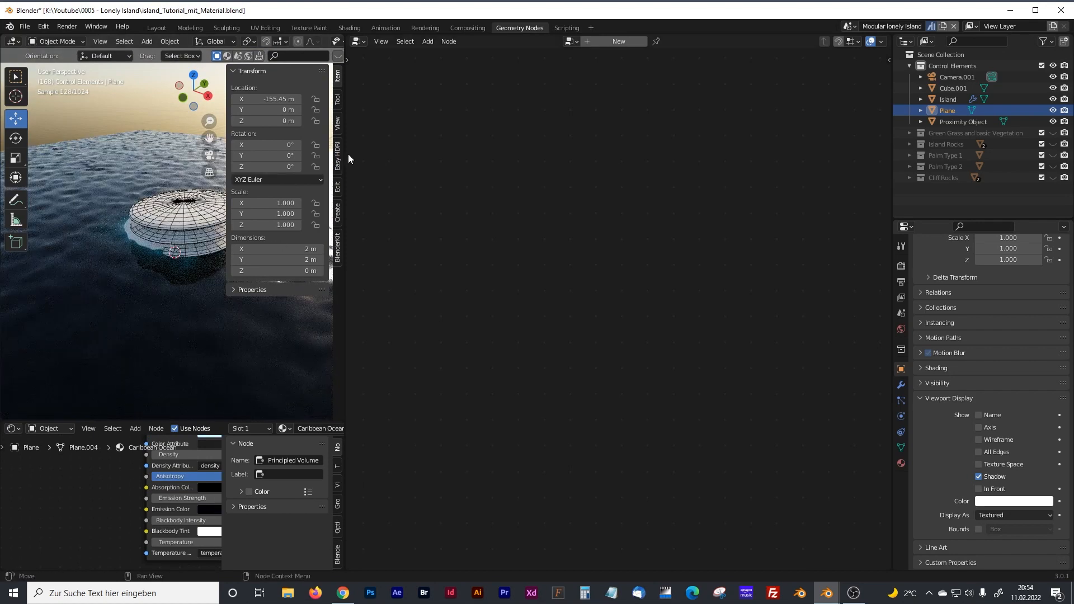
left_click_drag(347, 156, 536, 162)
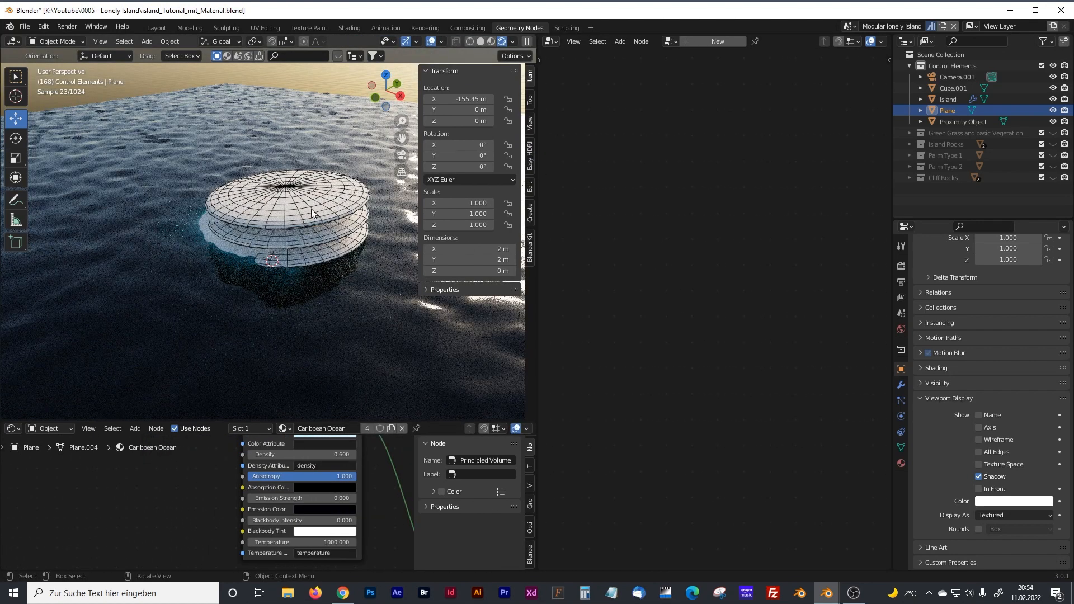
key("z")
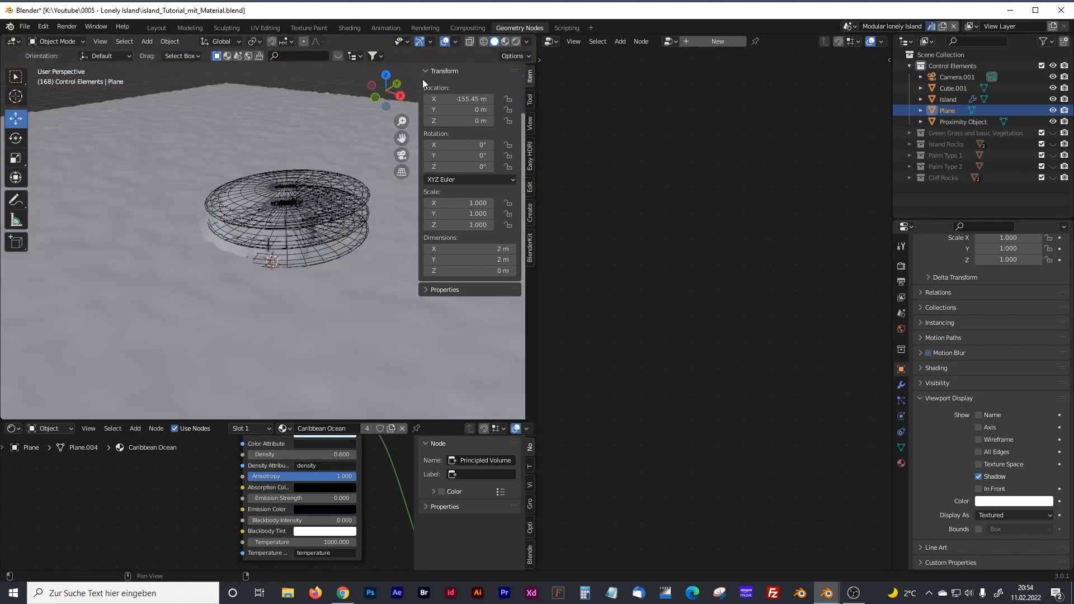
Step: Try displaying the proximity object as Bounds, return it to Wire, and toggle its bounding box on and off
left_click(230, 248)
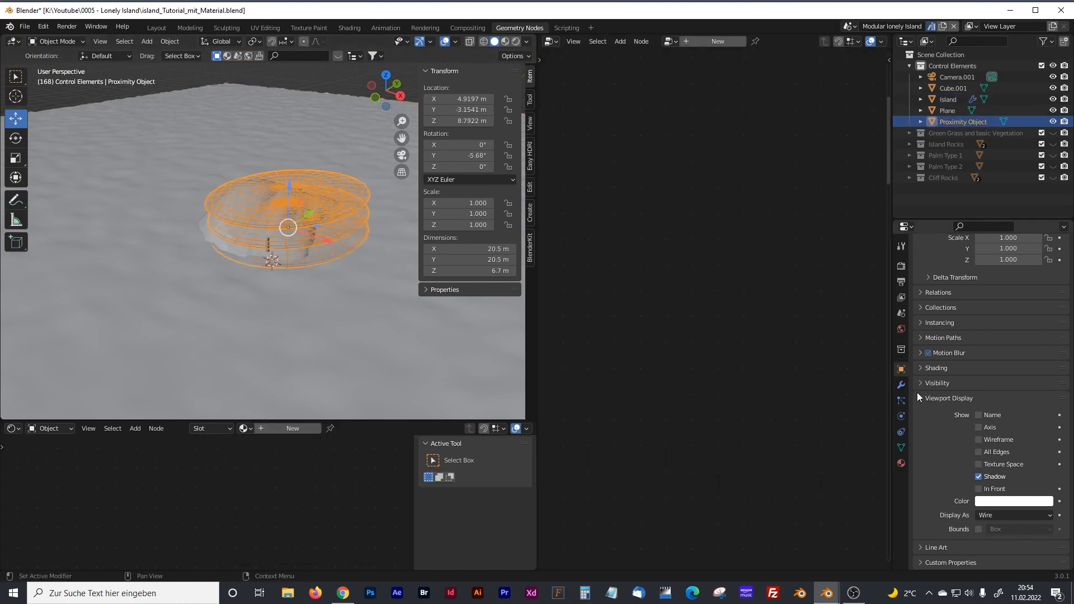
left_click(992, 515)
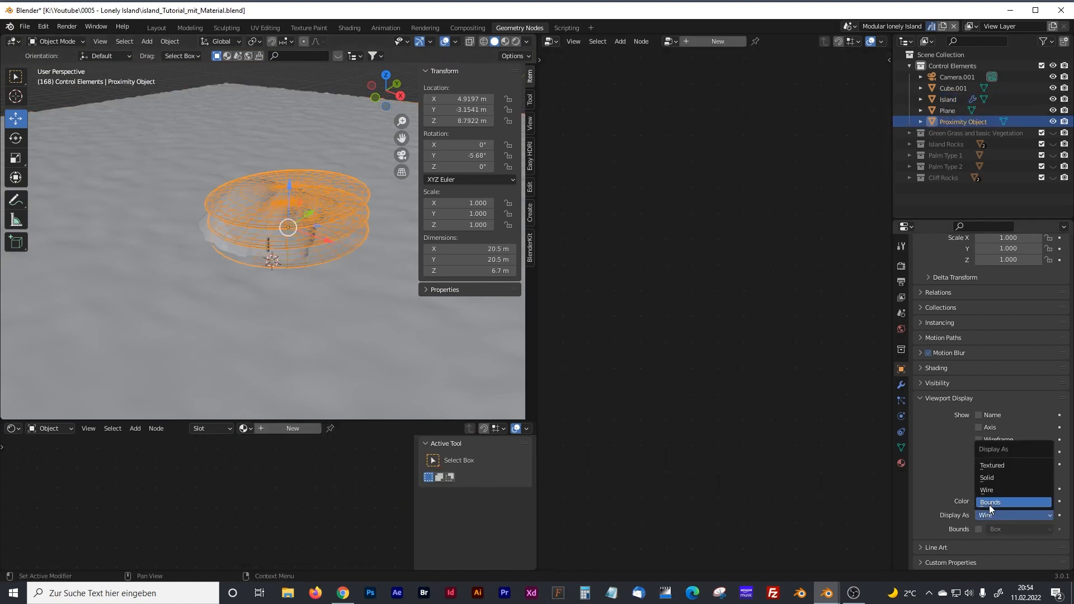
left_click(989, 502)
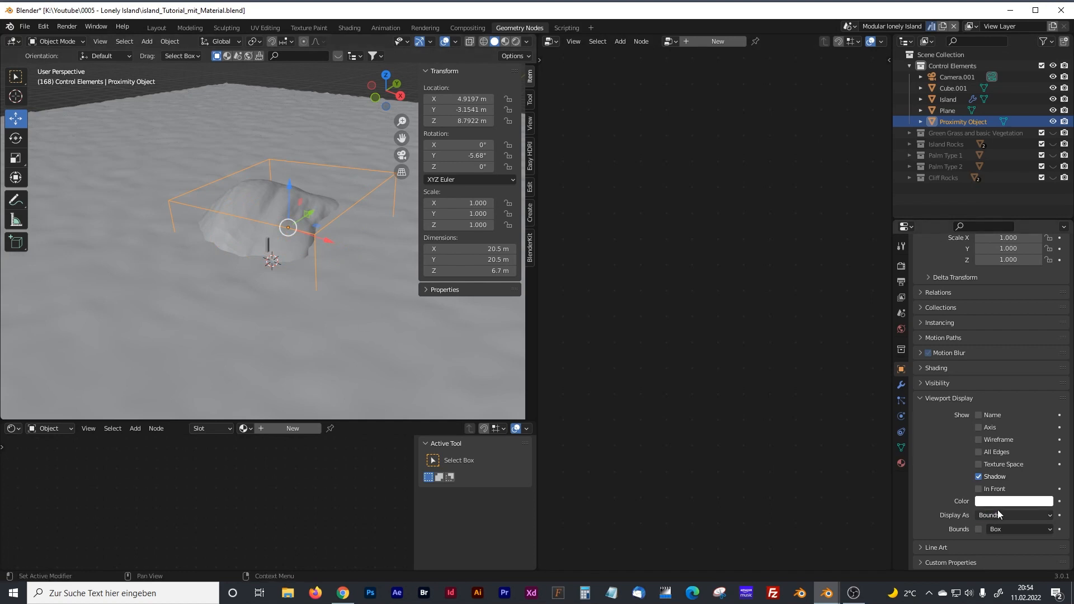
left_click(996, 516)
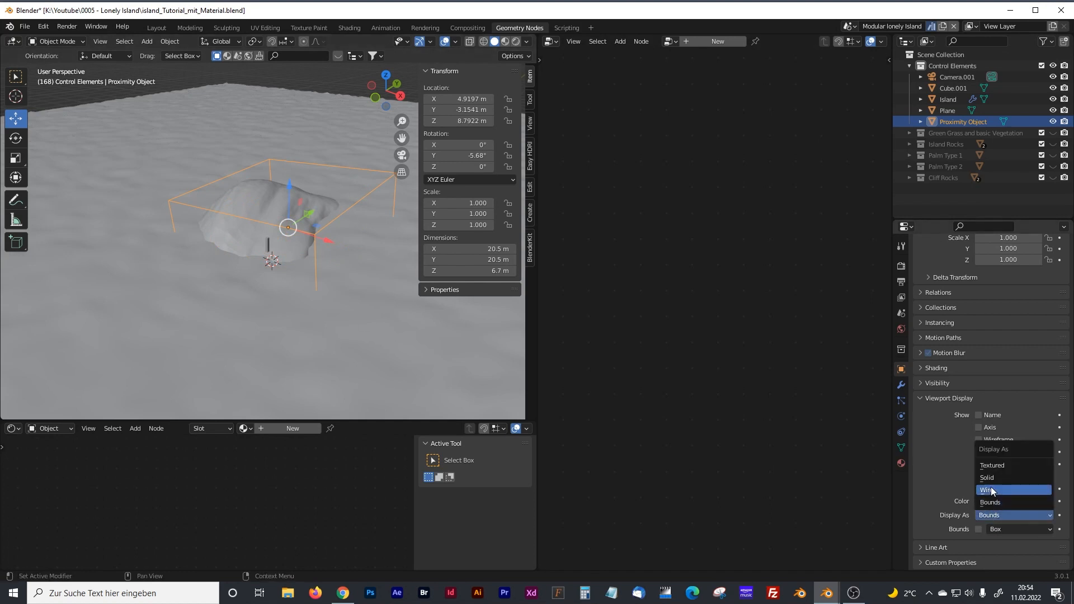
left_click(994, 491)
left_click(978, 529)
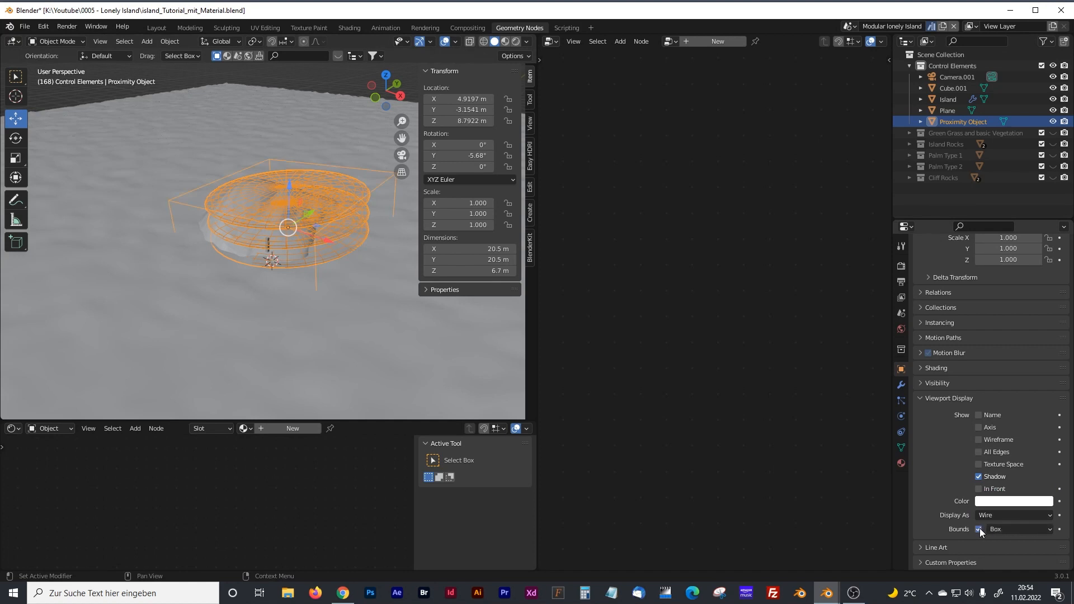
left_click(978, 528)
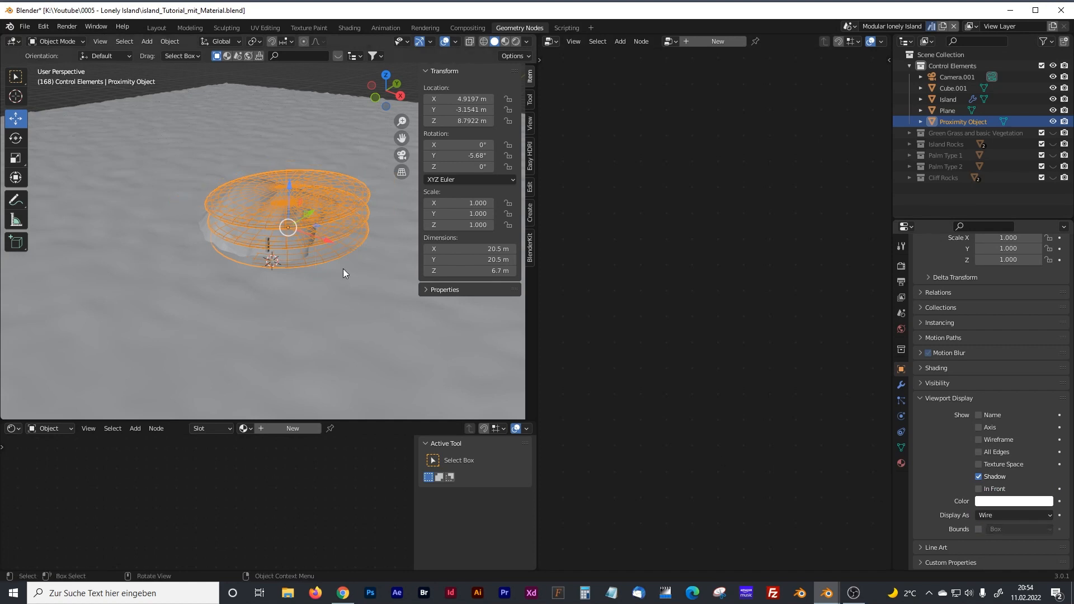
Step: Select the Island object and widen the geometry node editor around the end of its Island frame
scroll(313, 246, "up", 4)
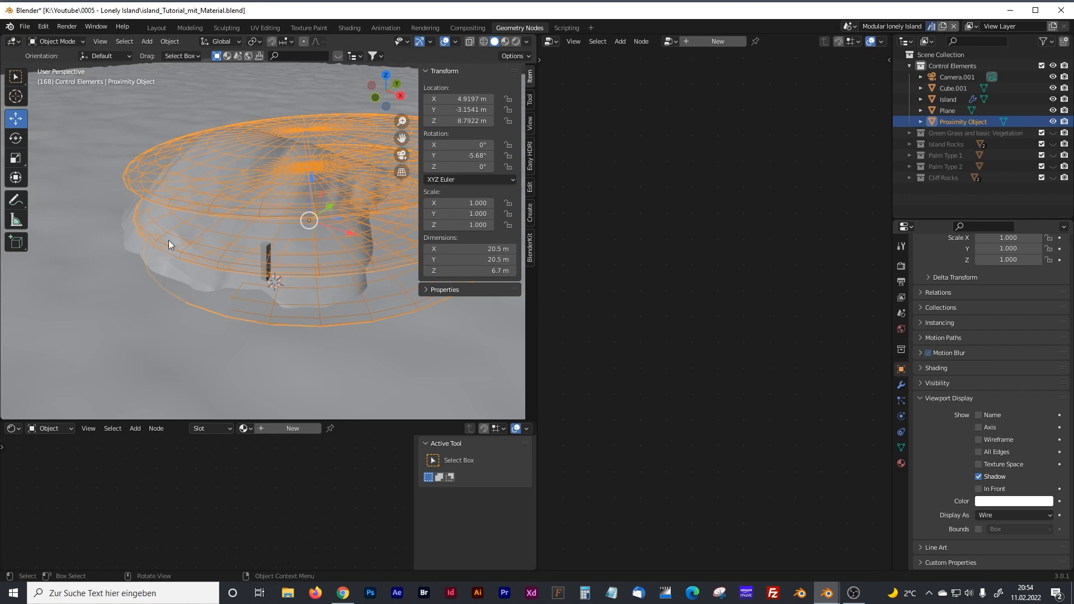
left_click(127, 240)
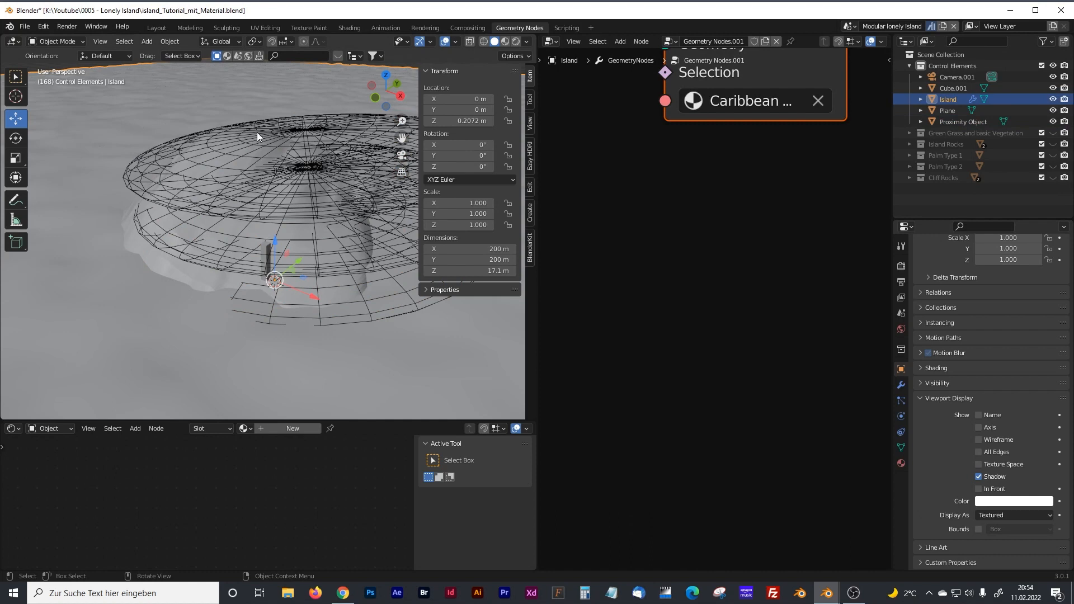
scroll(257, 132, "down", 2)
scroll(706, 216, "down", 5)
scroll(709, 244, "down", 10, "shift")
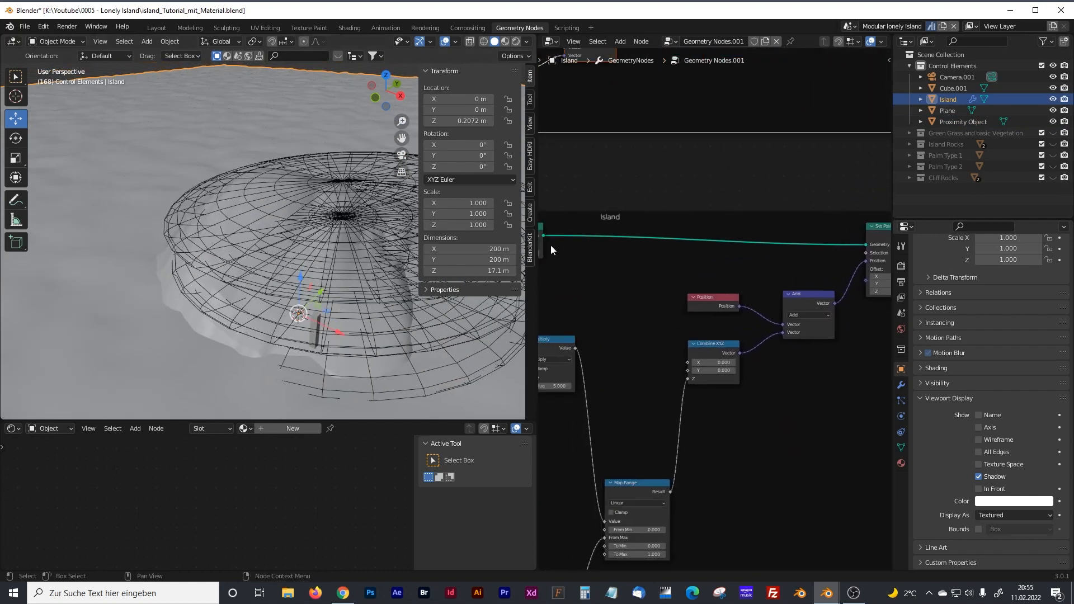
left_click_drag(537, 245, 239, 246)
middle_click_drag(627, 245, 487, 248)
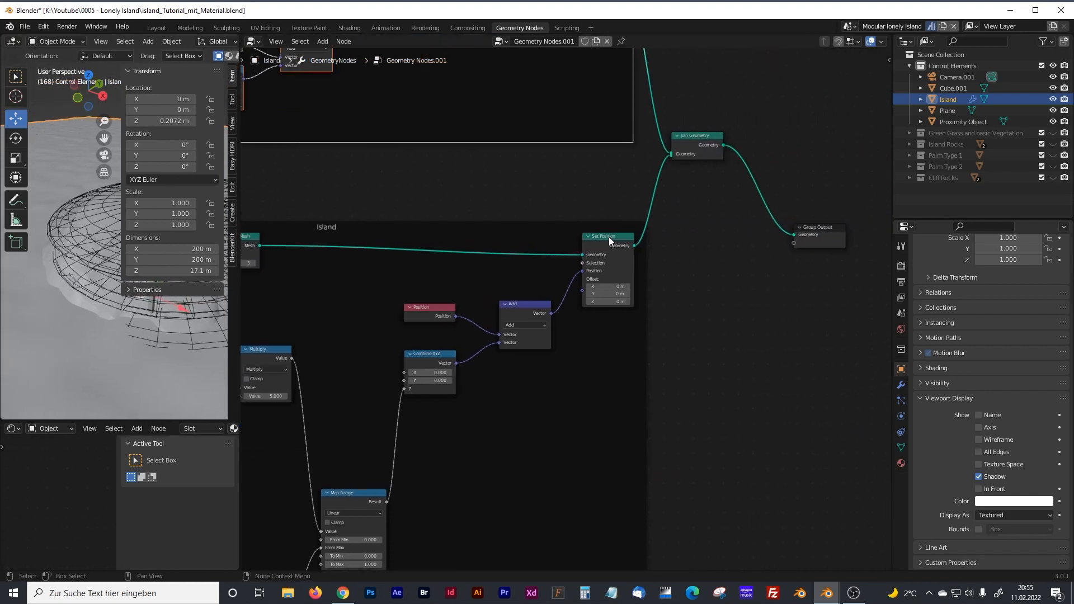
Step: Add a Set Material node between the Island frame's Set Position node and the Join Geometry node
left_click(610, 237)
key("shift+a")
mouse_move(577, 290)
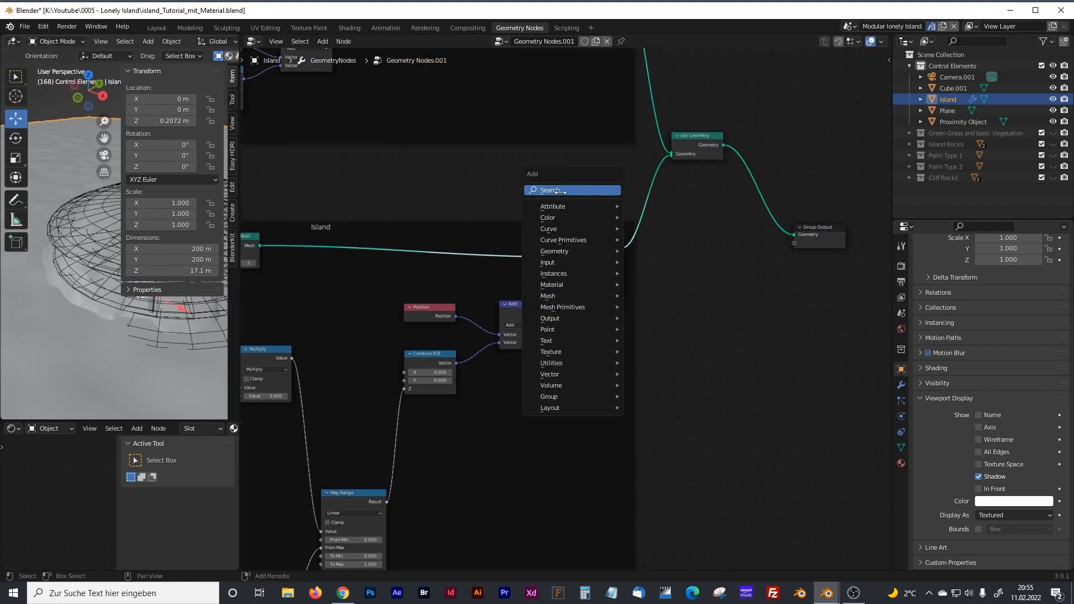
left_click(561, 191)
type("set")
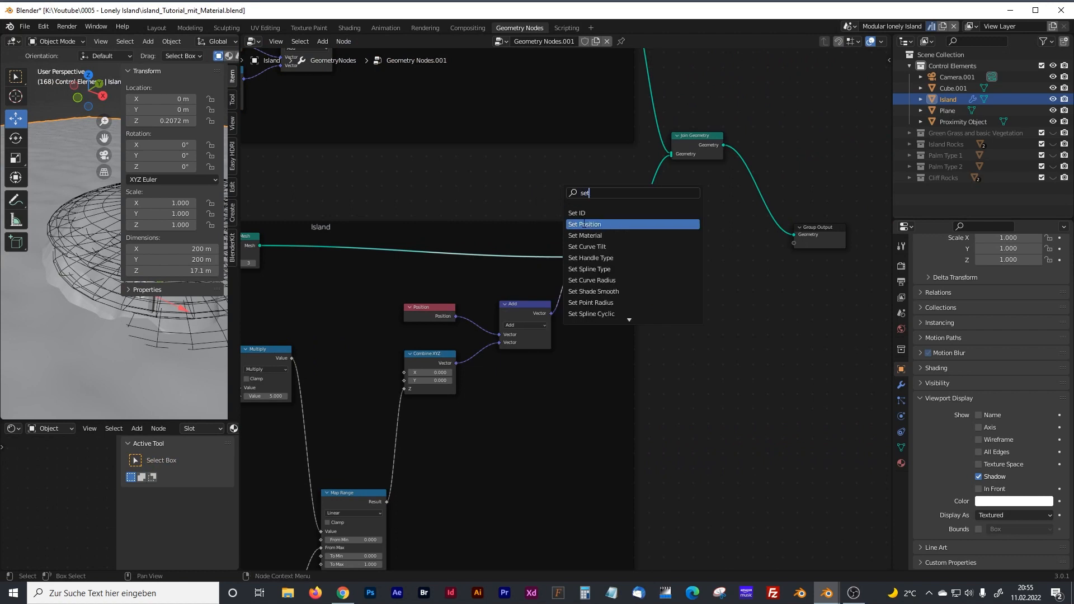
left_click(586, 235)
left_click(585, 372)
left_click_drag(586, 371, 668, 220)
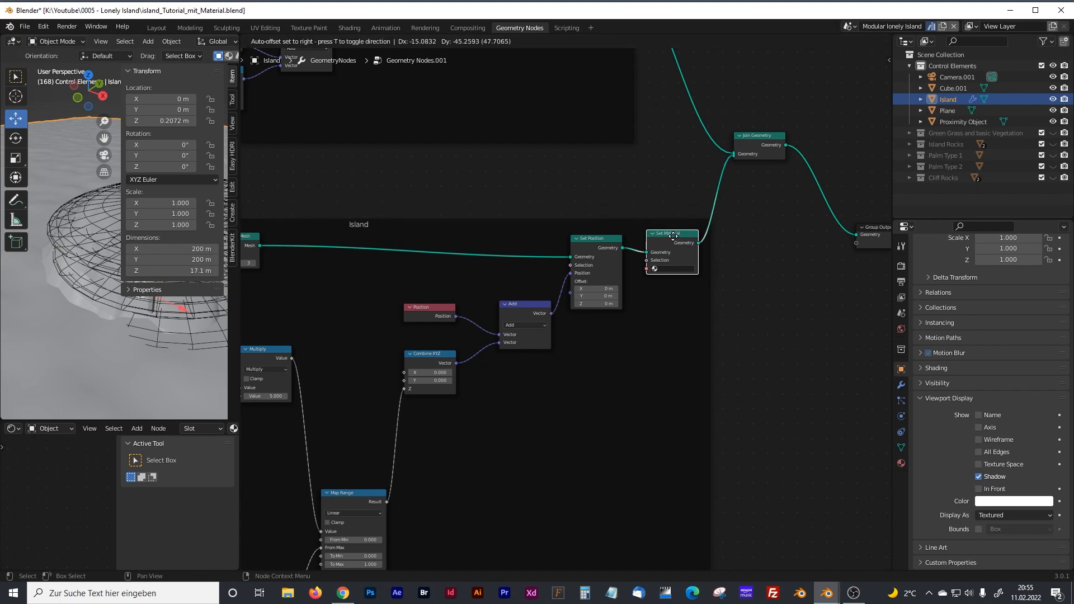
Step: Assign the Island Ground material in the new Set Material node
left_click(640, 255)
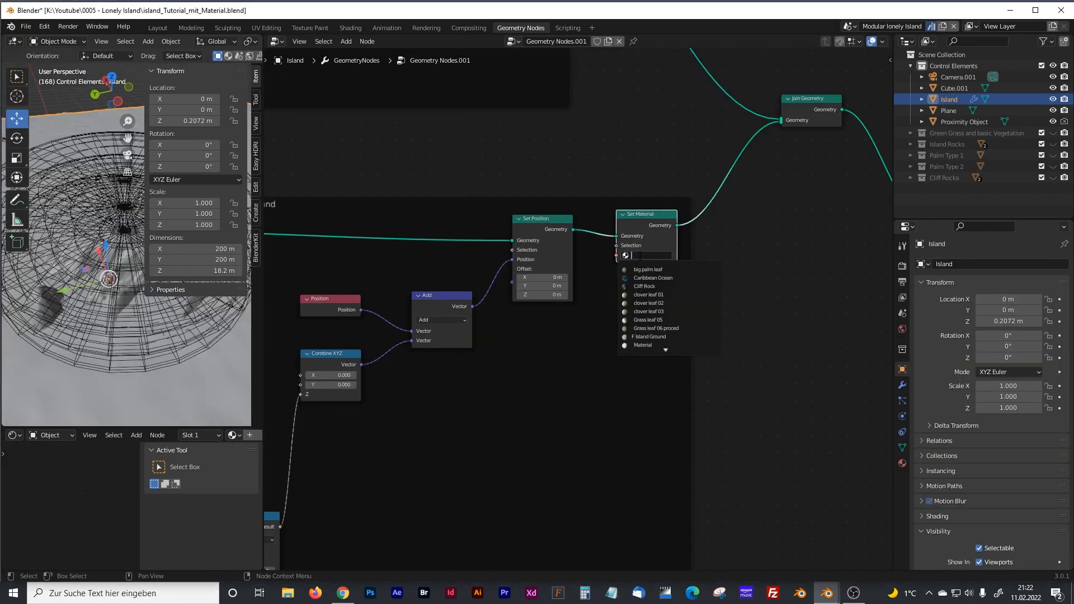
type("i")
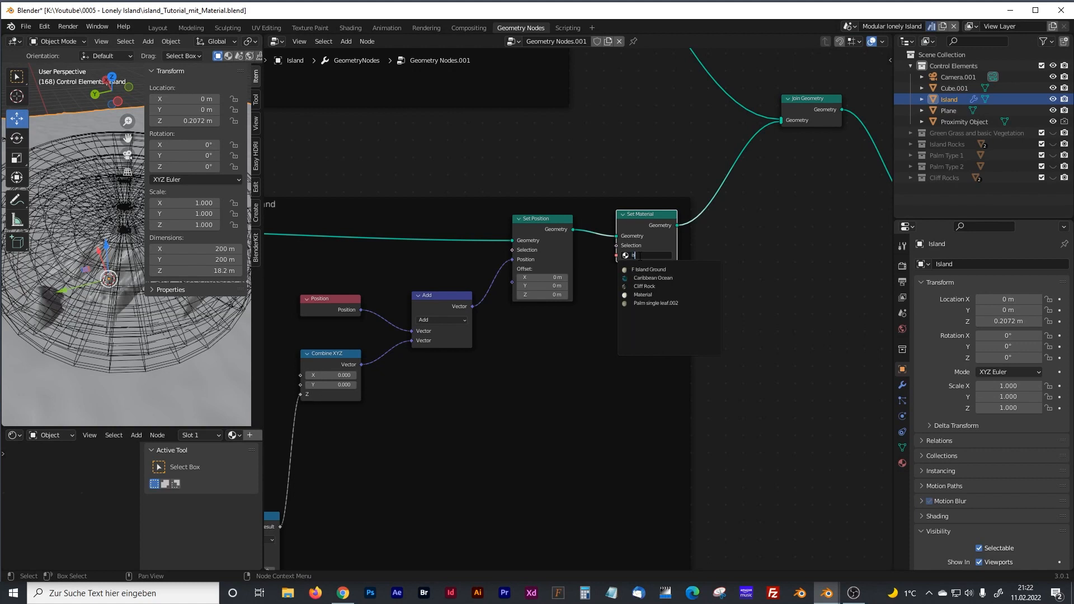
key("Return")
Step: Widen the 3D viewport, switch it to rendered shading and inspect the island from above
left_click_drag(261, 185, 483, 99)
left_click(479, 42)
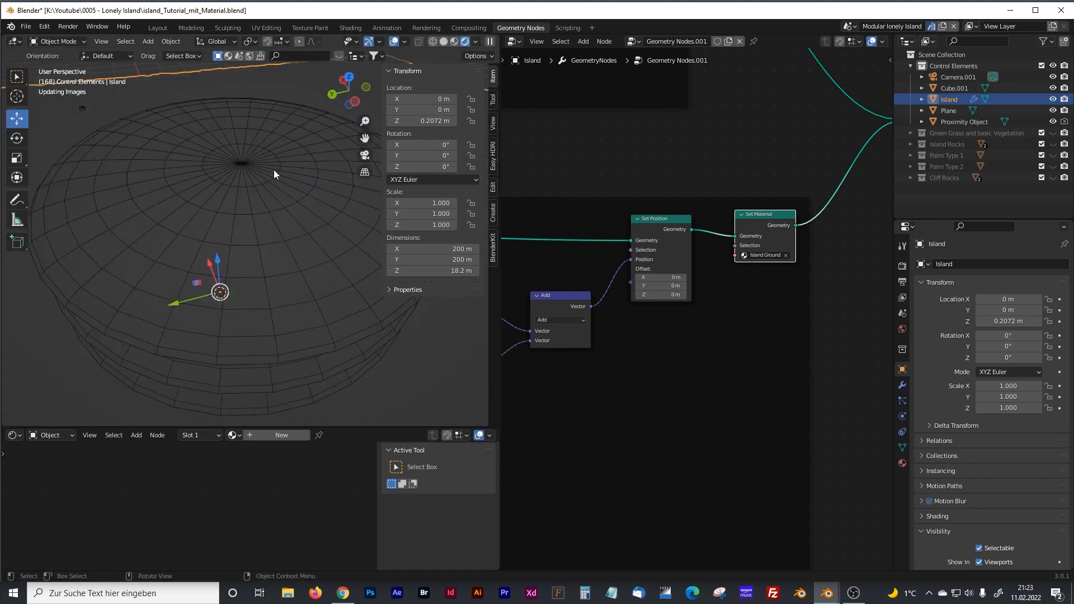
middle_click_drag(259, 281, 264, 270)
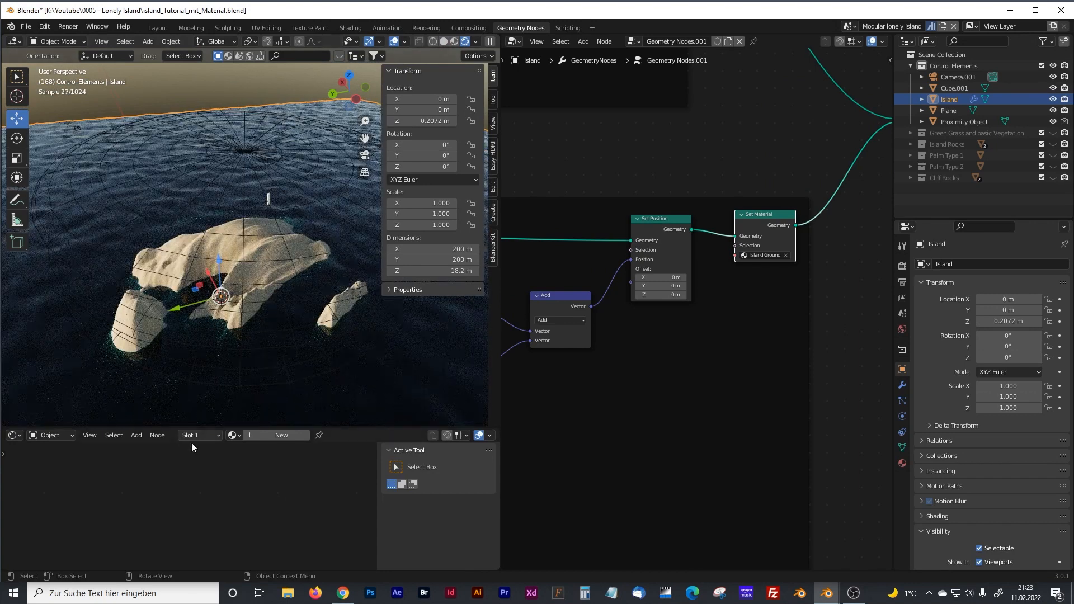
left_click(219, 150)
scroll(219, 151, "down", 5)
middle_click_drag(219, 151, 305, 191)
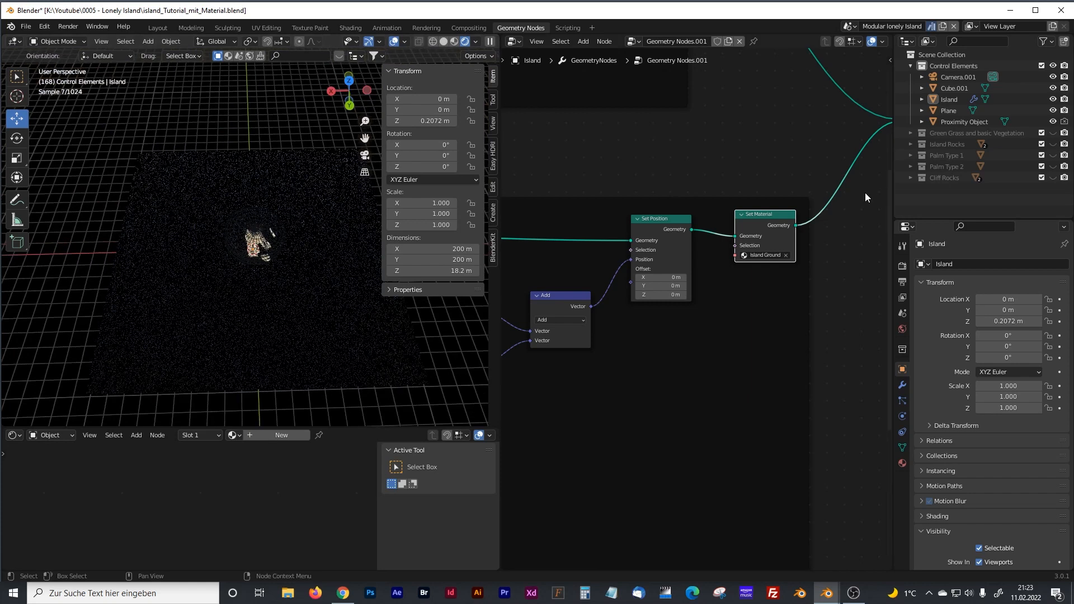
Step: Select the plane, assign it the existing Island Ground material, and make room in the shader editor
left_click(948, 111)
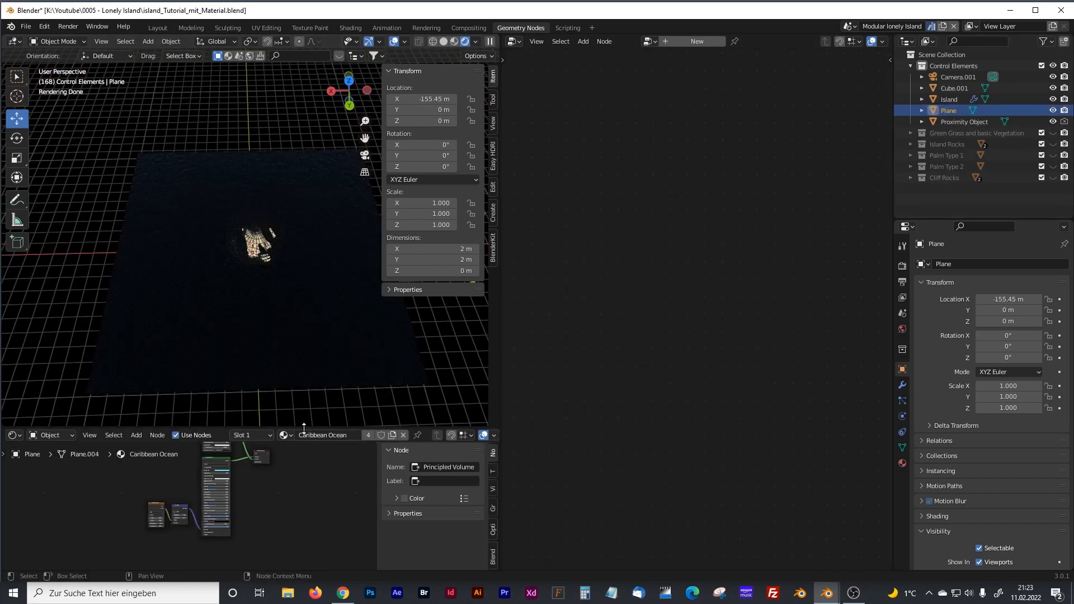
left_click_drag(246, 428, 246, 272)
left_click(285, 278)
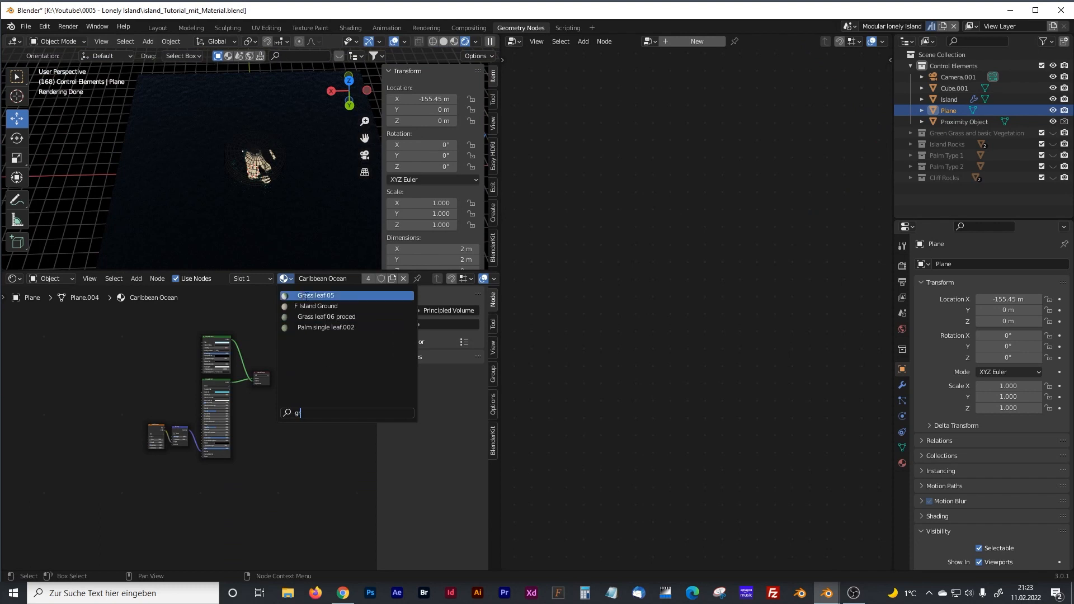
left_click(316, 381)
scroll(218, 378, "up", 2)
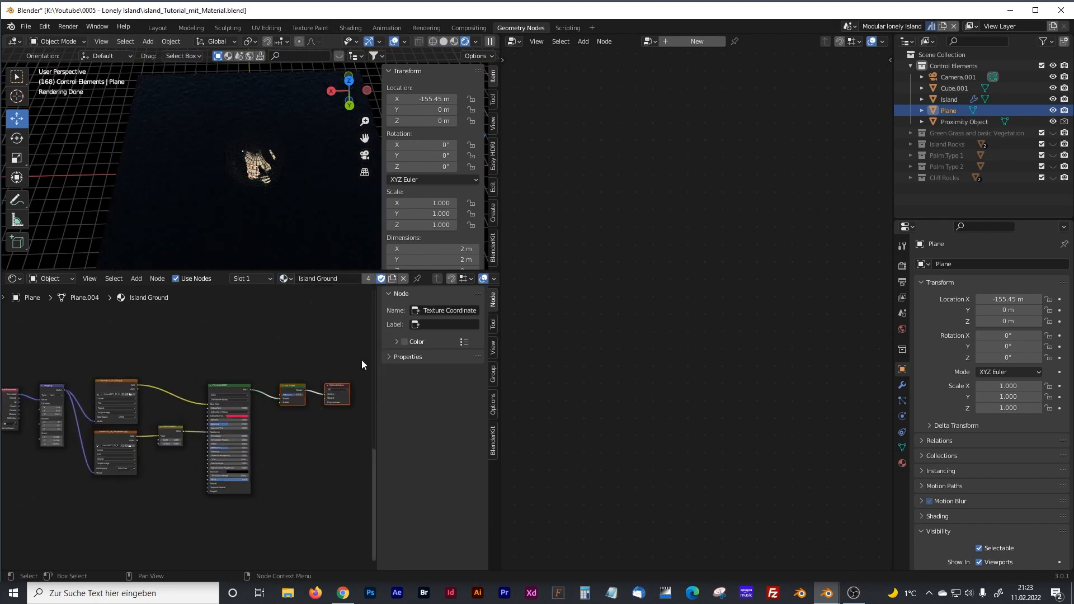
key("n")
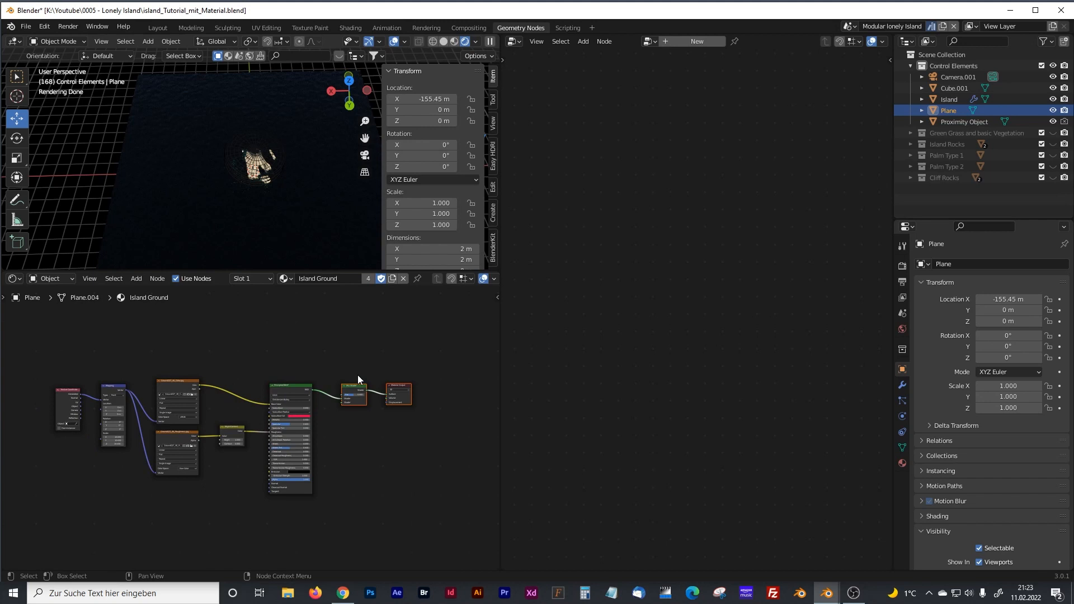
Step: Examine the Island Ground shader's Texture Coordinate, Mapping, color and roughness textures, Bright/Contrast and Principled BSDF nodes
scroll(203, 352, "up", 3)
middle_click_drag(203, 353, 99, 351)
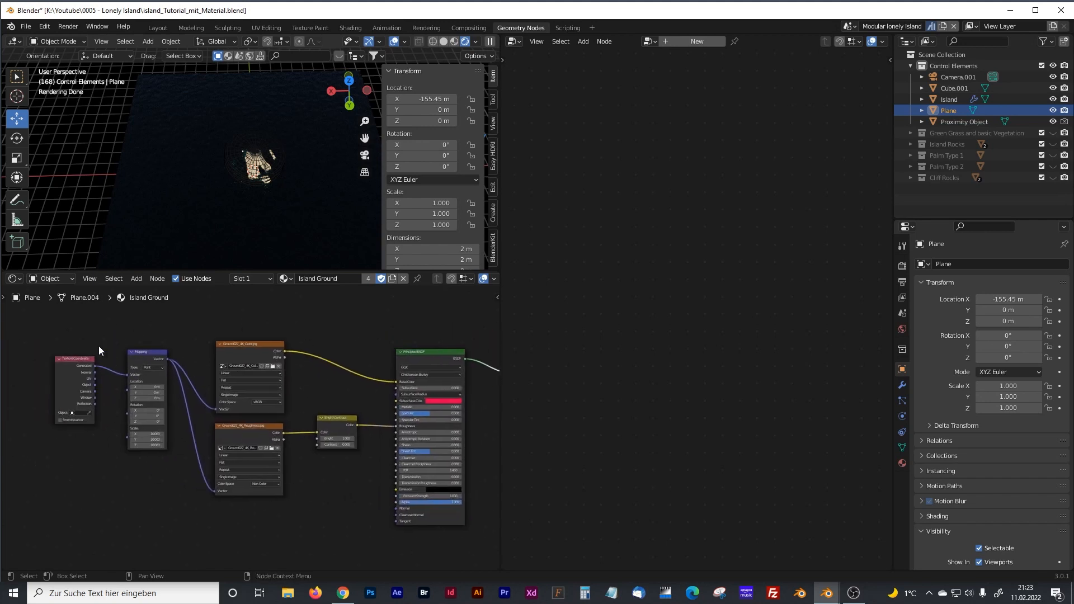
scroll(80, 353, "up", 3)
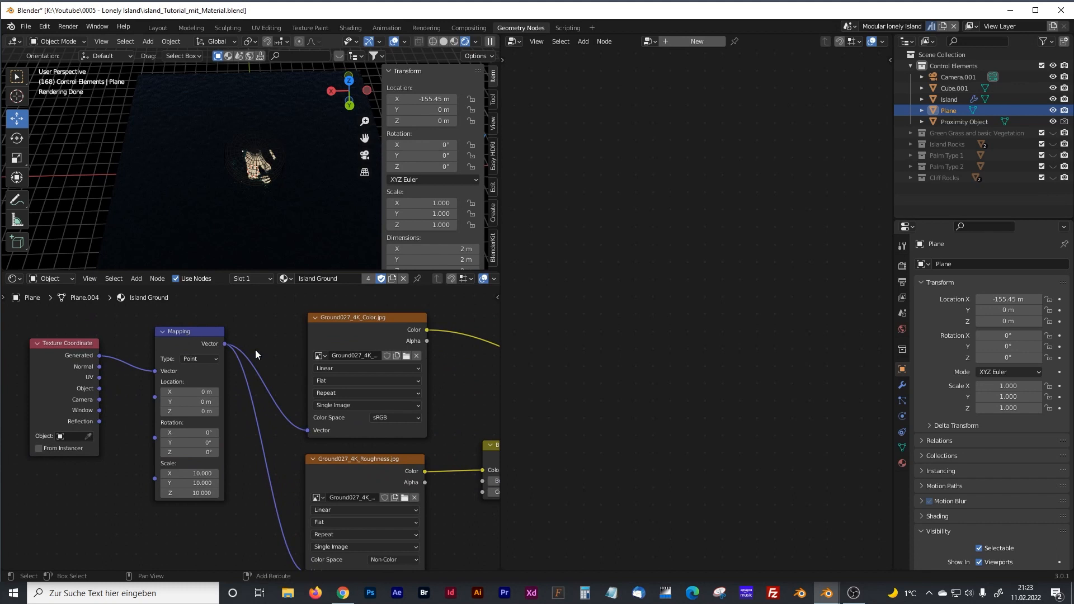
middle_click_drag(259, 348, 176, 334)
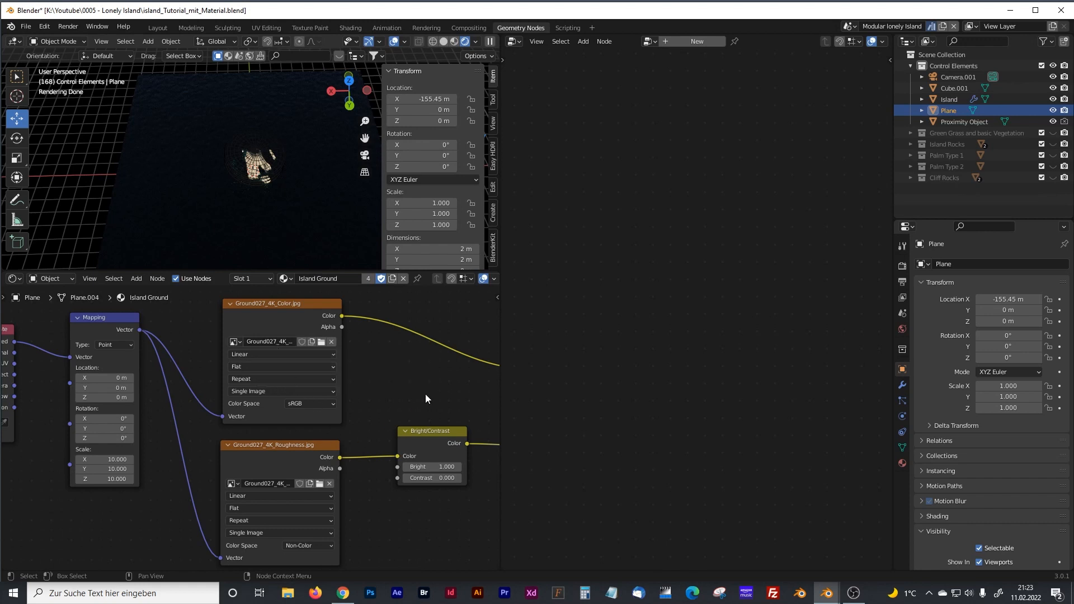
middle_click_drag(425, 391, 308, 395)
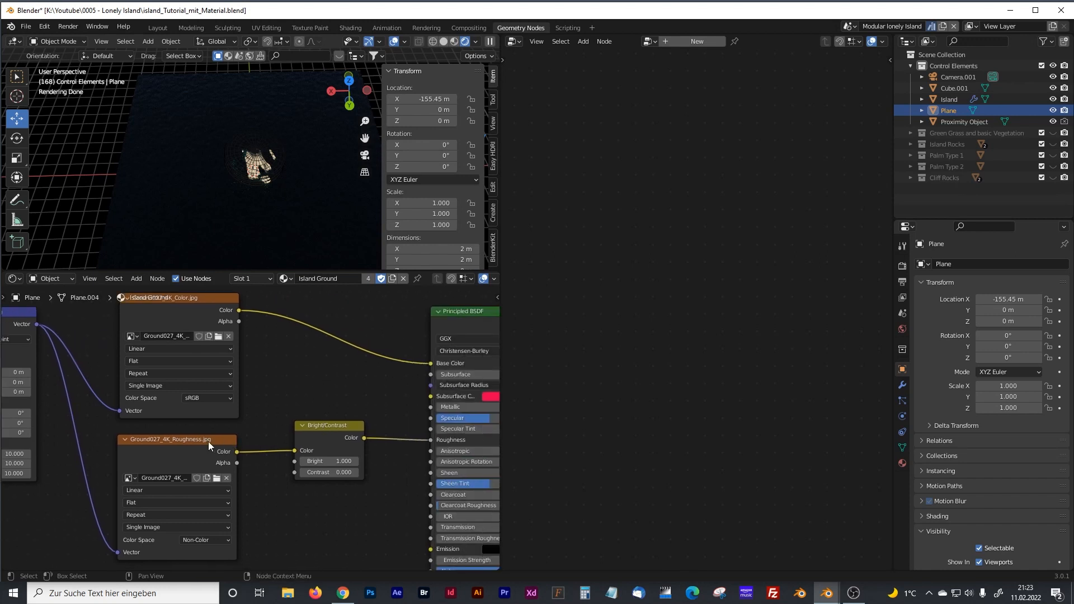
middle_click_drag(468, 419, 323, 399)
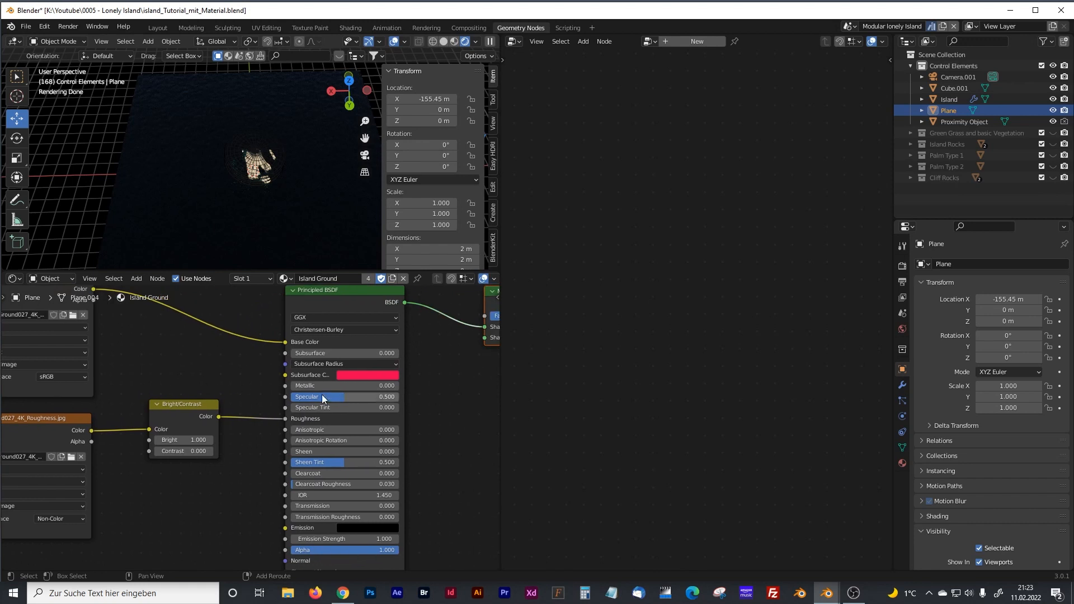
middle_click_drag(439, 427, 422, 401)
middle_click_drag(214, 353, 208, 399, "shift")
Step: Delete the Mix Shader node, link the Principled BSDF directly to the Material Output's Surface, and move the output closer
middle_click_drag(425, 412, 296, 381, "shift")
left_click(304, 350)
key("x")
left_click_drag(412, 374, 216, 364)
middle_click_drag(240, 363, 275, 374)
left_click_drag(425, 371, 294, 370)
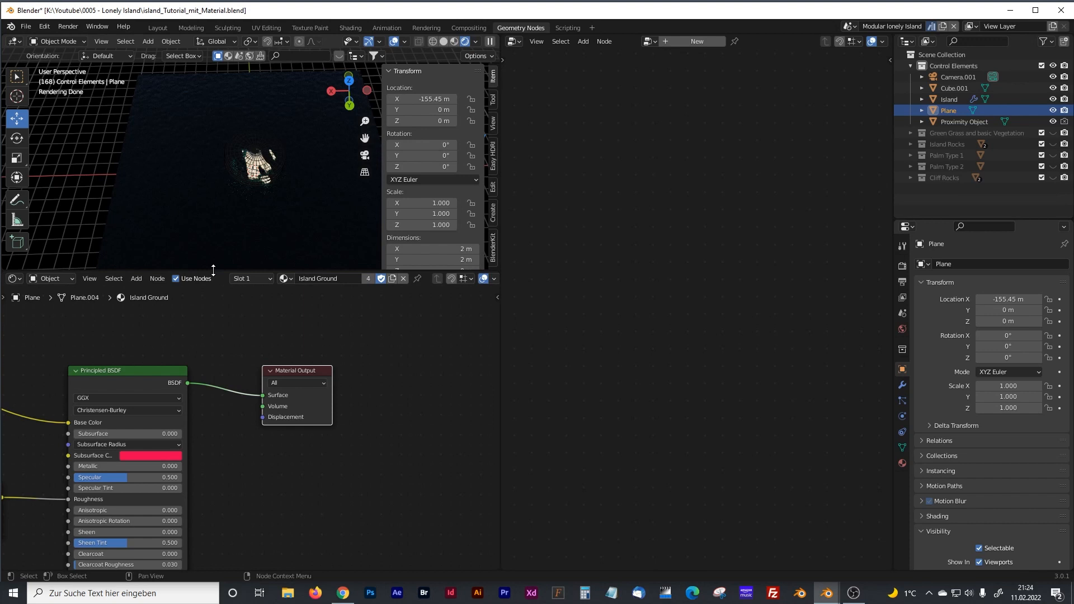
Step: Inspect the rendered island ground up close and the complete Island Ground node chain
left_click_drag(213, 270, 213, 333)
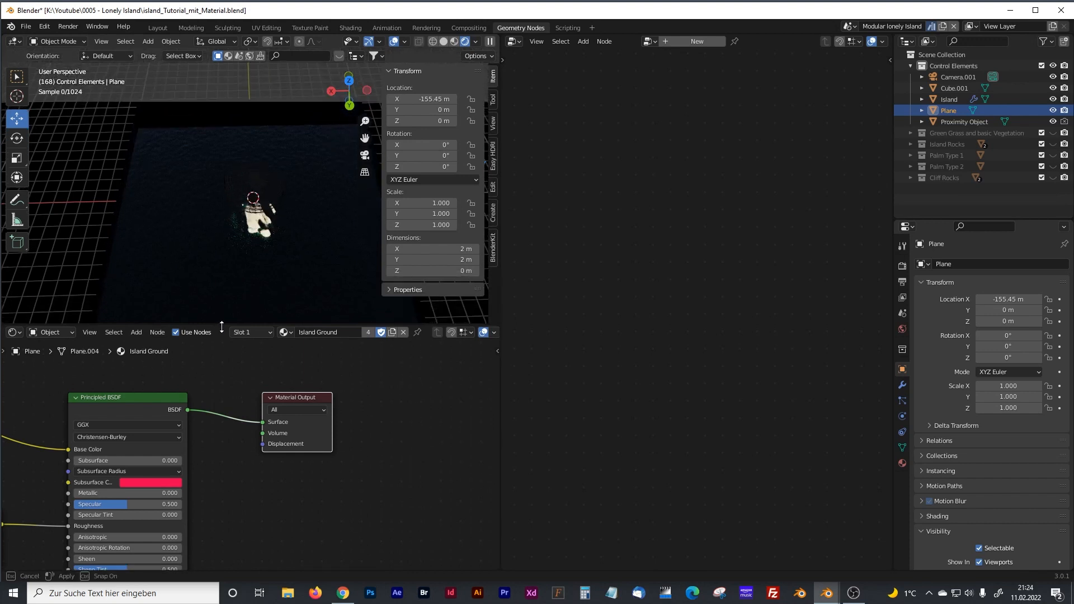
scroll(244, 243, "up", 5)
middle_click_drag(262, 242, 307, 256)
scroll(174, 377, "down", 2)
middle_click_drag(173, 378, 316, 375)
scroll(394, 388, "down", 1)
middle_click_drag(394, 389, 324, 384)
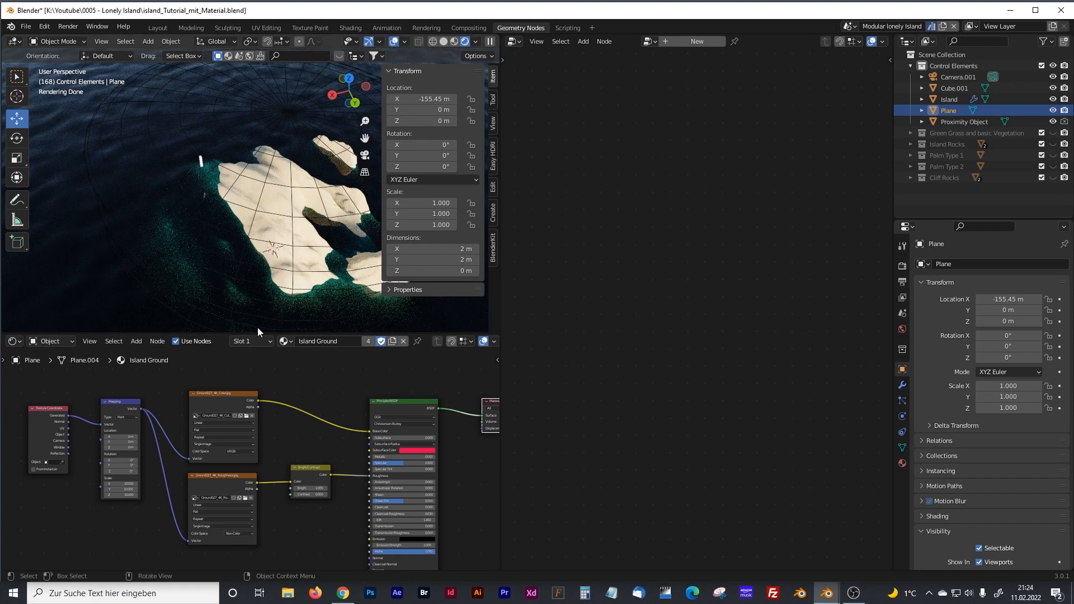
left_click_drag(217, 334, 217, 325)
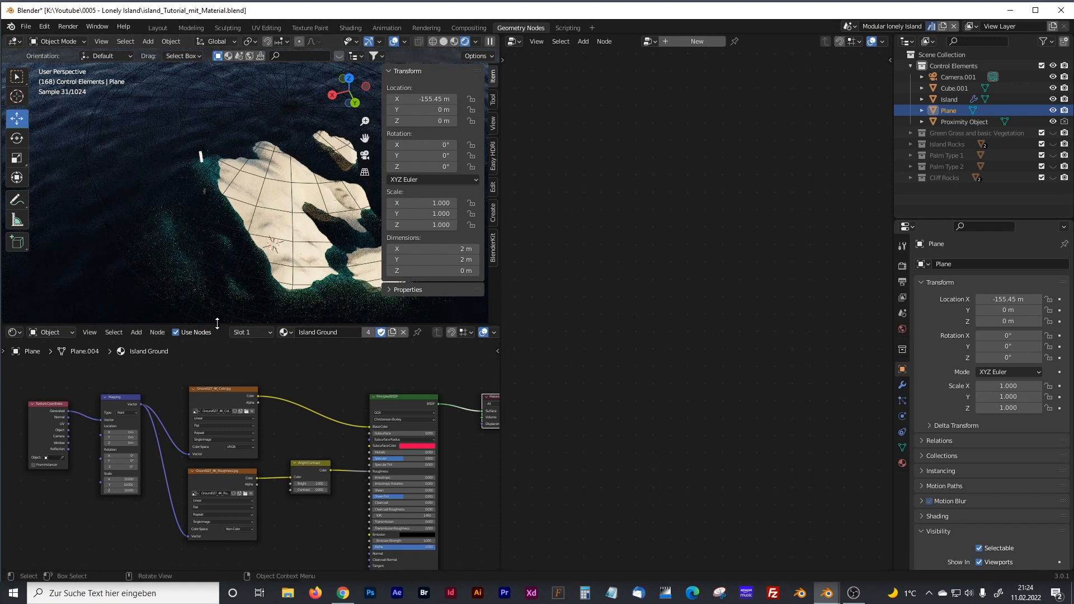
scroll(288, 371, "down", 3)
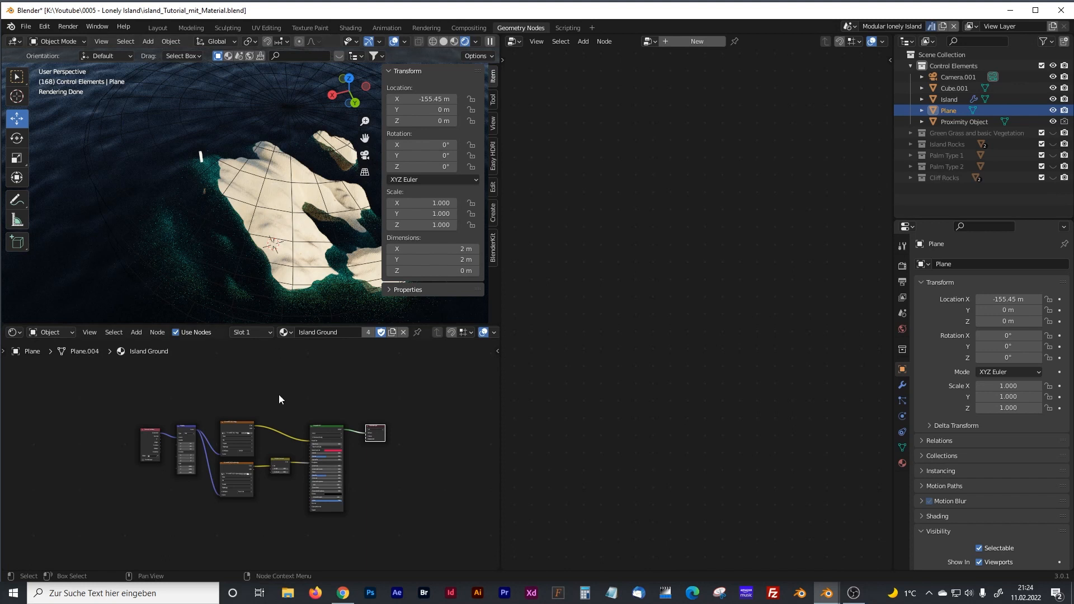
Step: Select the Island object and bring the end of its geometry node tree, from the Island frame to the Group Output, into view
scroll(279, 394, "up", 2)
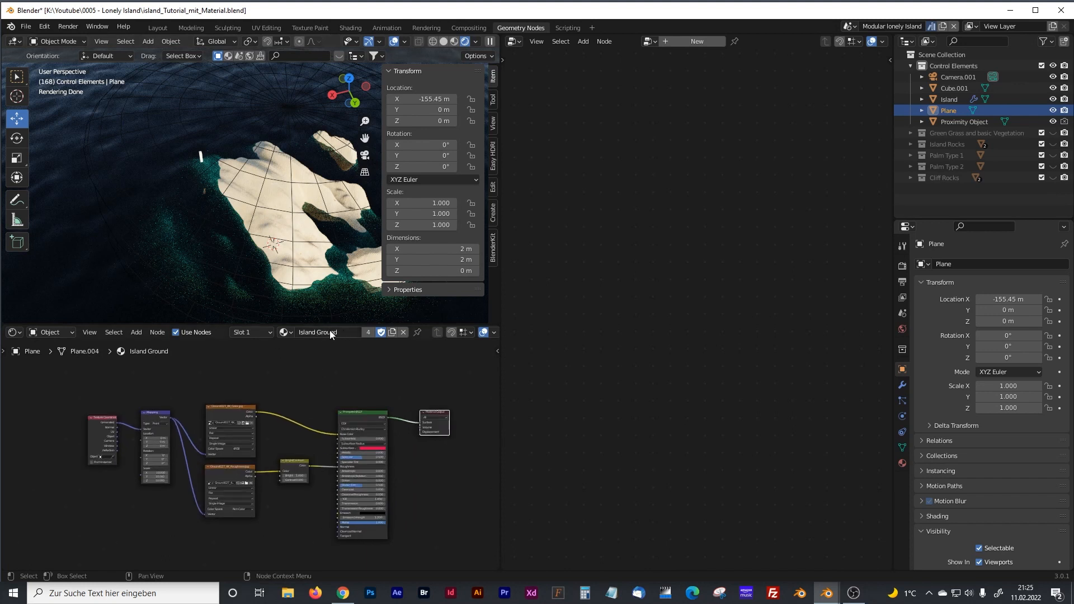
scroll(324, 381, "up", 2)
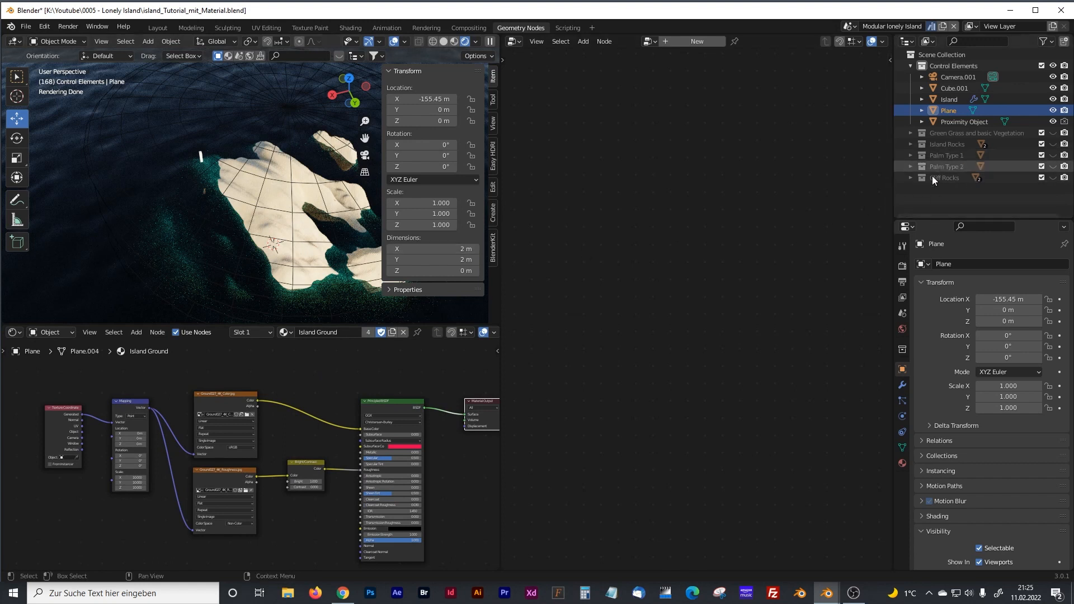
left_click(950, 133)
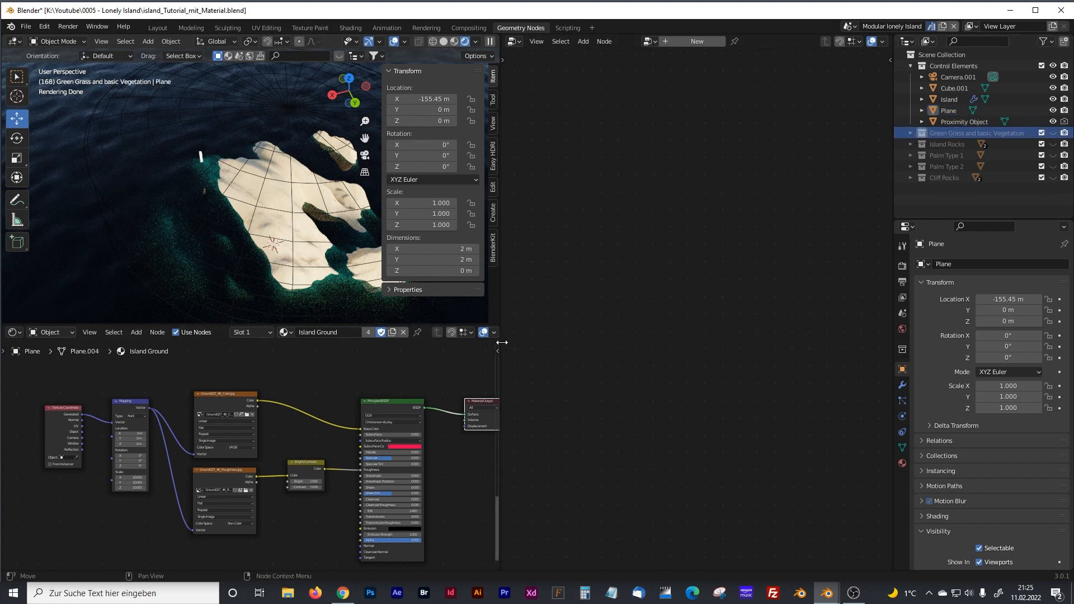
left_click(204, 173)
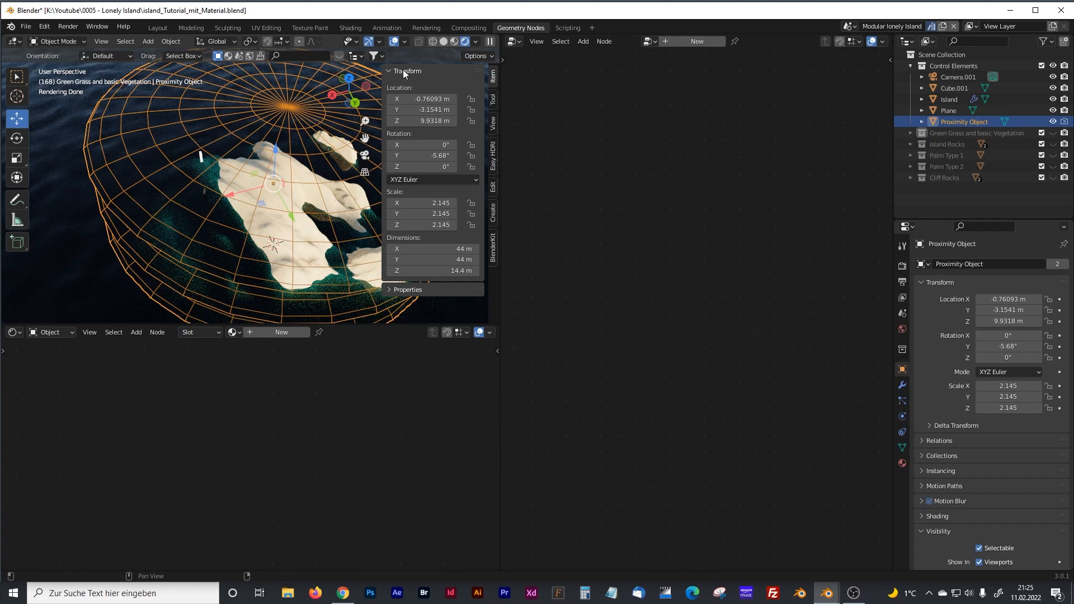
left_click(67, 244)
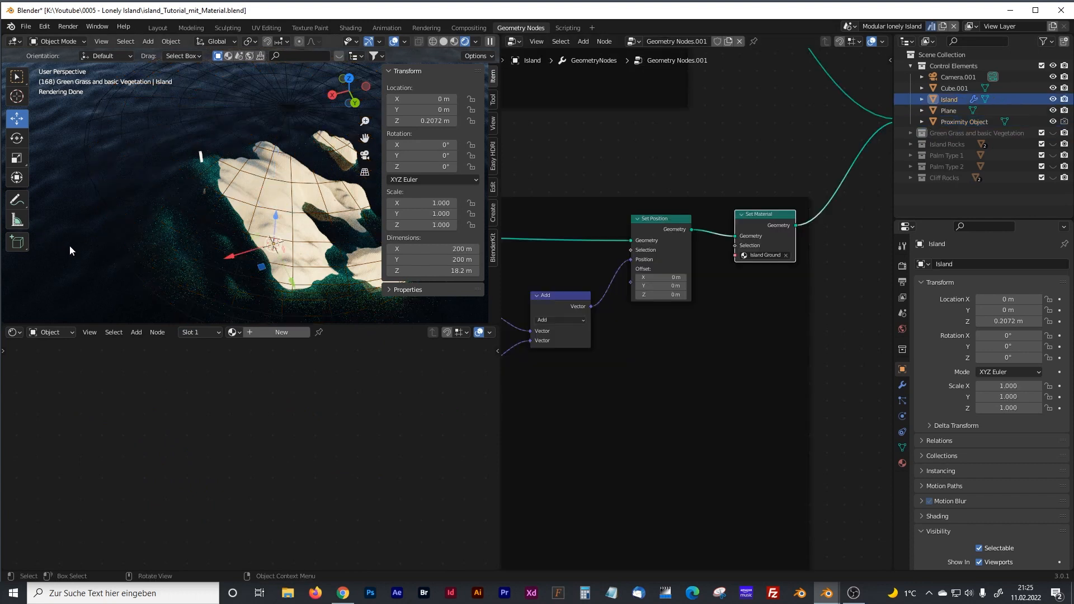
key("Home")
middle_click_drag(302, 250, 276, 158)
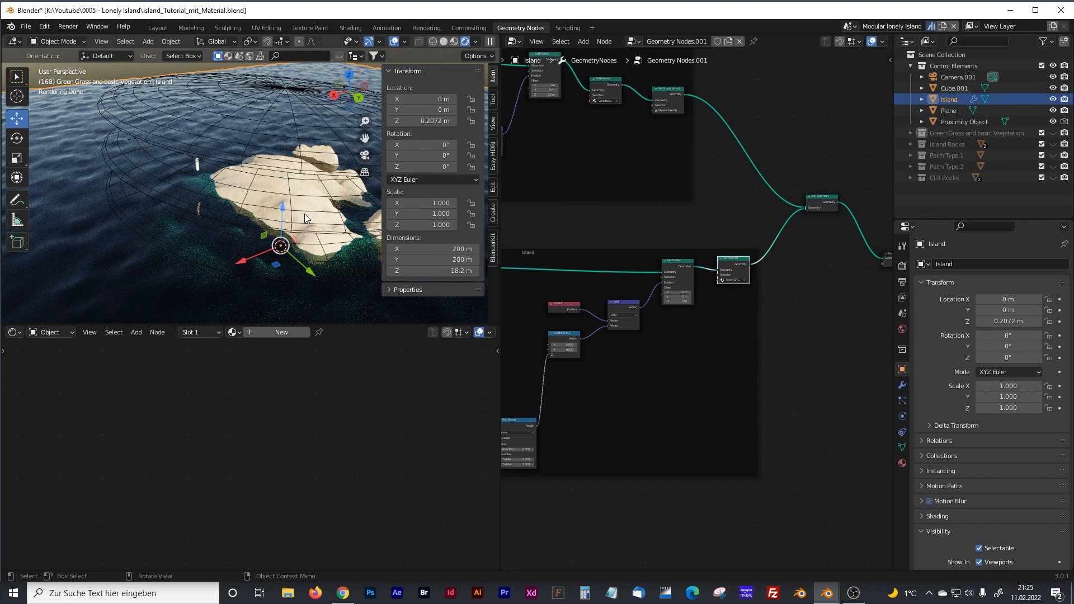
scroll(729, 135, "up", 3)
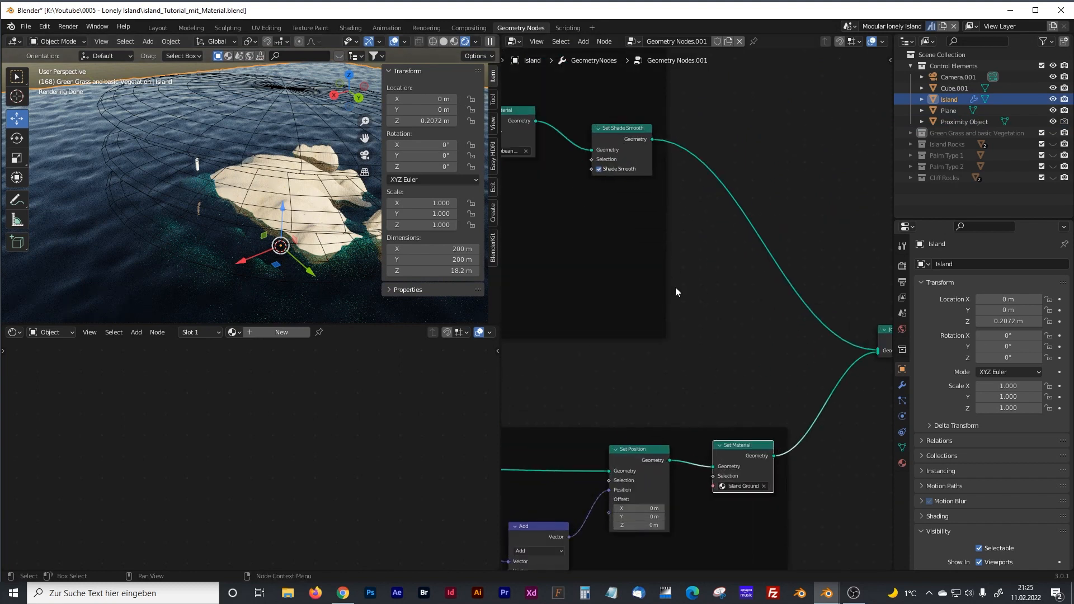
scroll(676, 288, "down", 2)
scroll(676, 287, "down", 2)
middle_click_drag(781, 435, 809, 236)
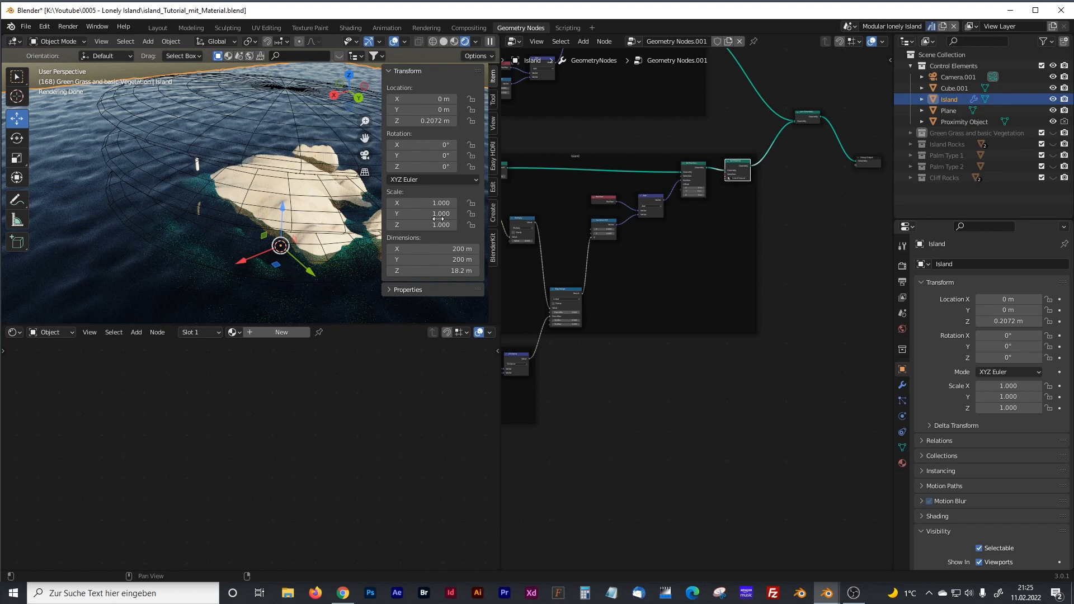
middle_click_drag(763, 288, 732, 293)
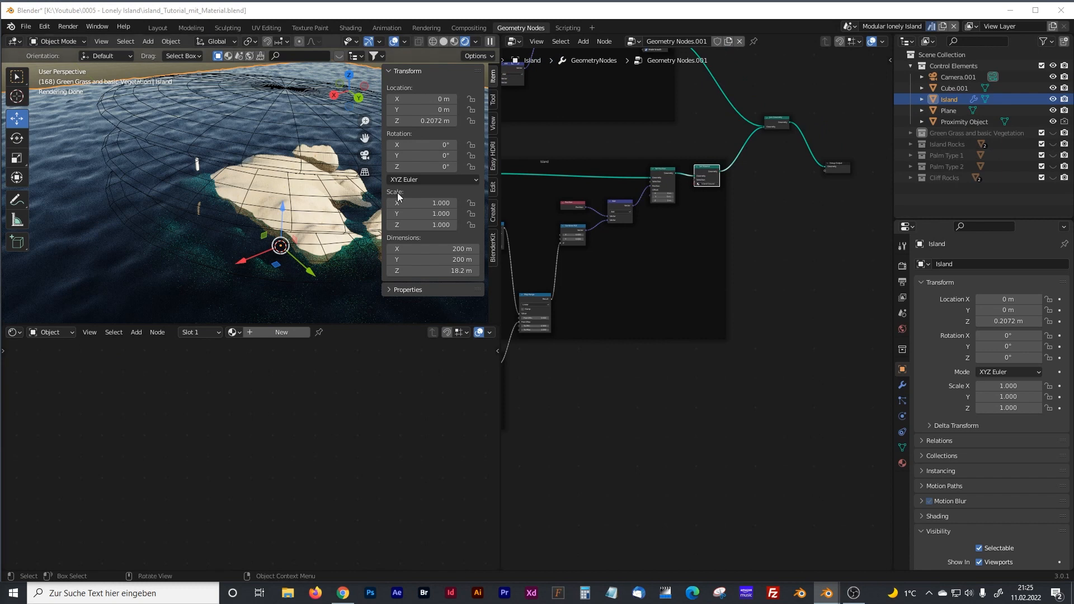
Step: Enlarge the geometry node editor and the 3D viewport, and check what the Green Grass and basic Vegetation collection contains
left_click(911, 133)
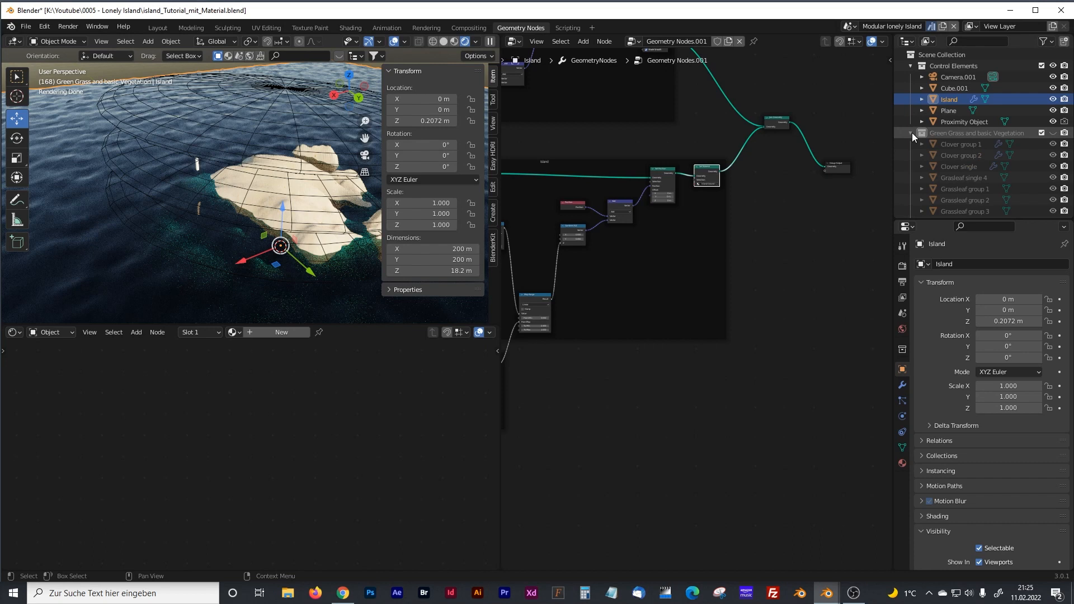
left_click(911, 133)
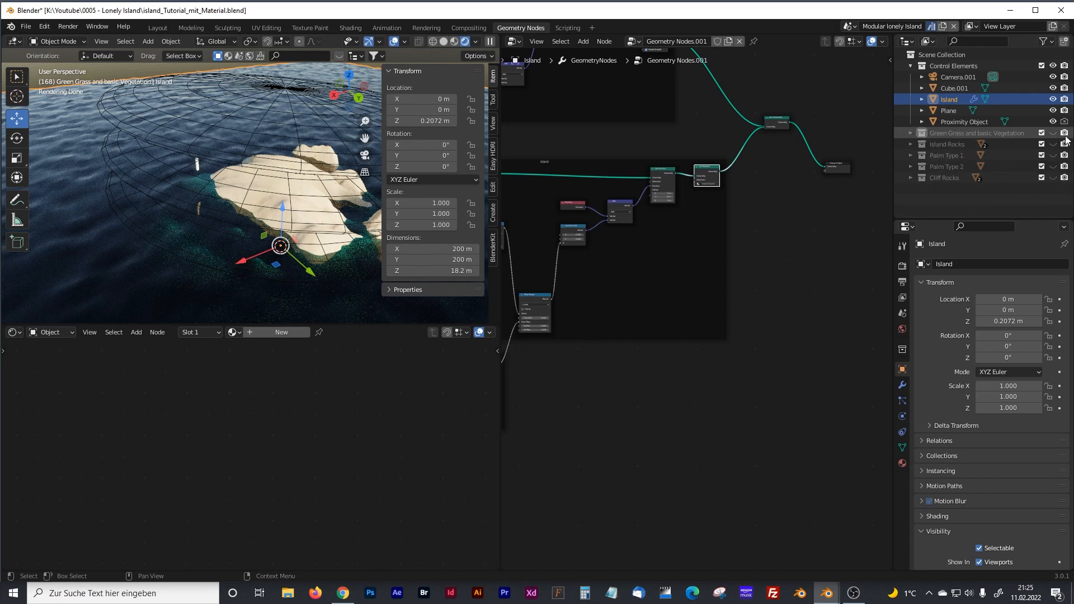
left_click_drag(500, 186, 343, 188)
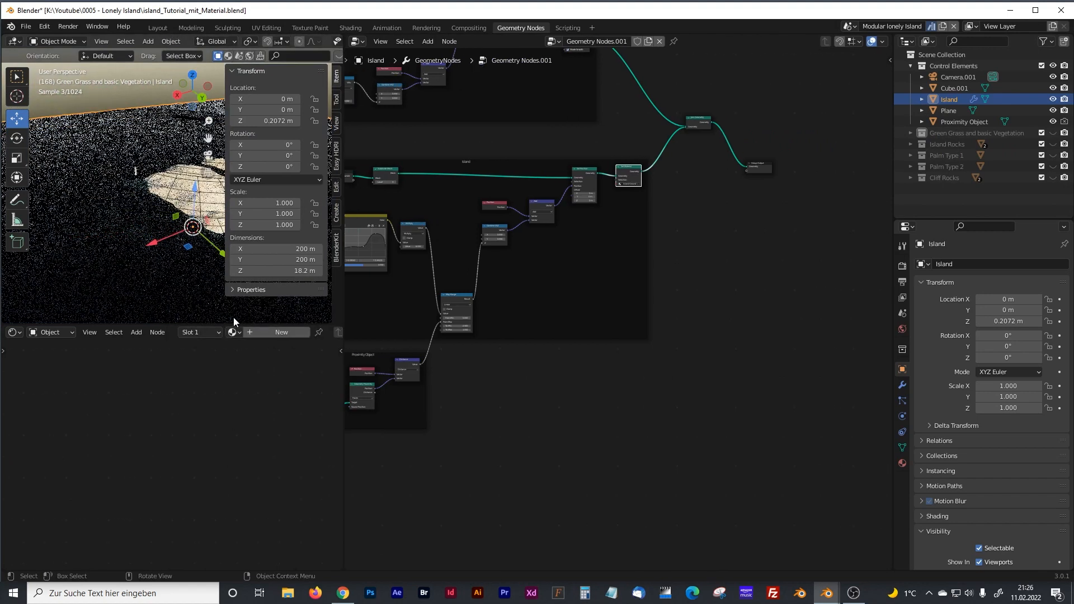
left_click_drag(233, 325, 296, 472)
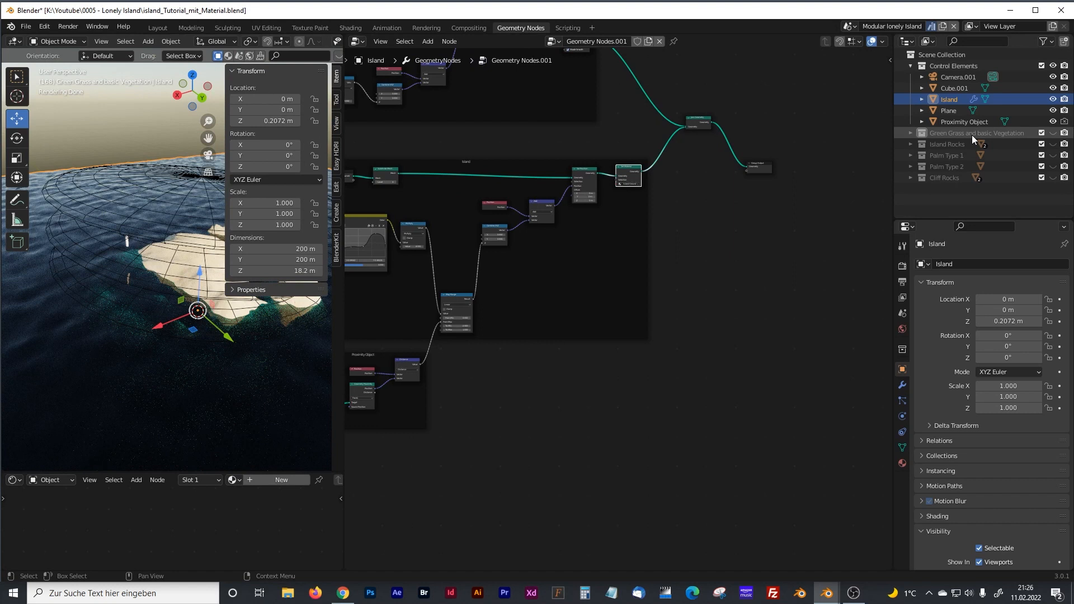
left_click(911, 133)
left_click(911, 132)
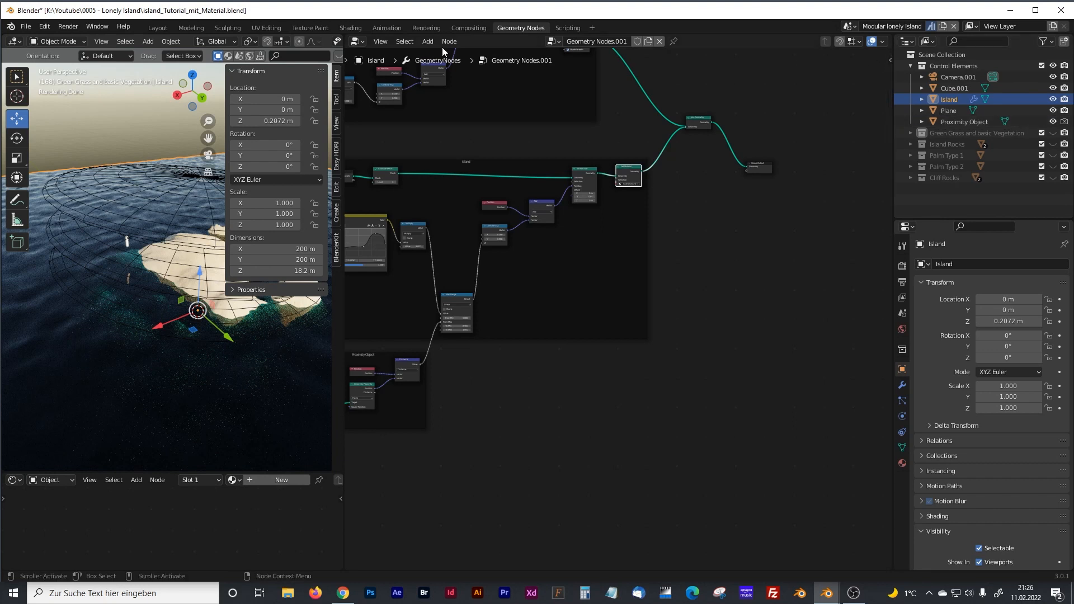
Step: Look at BlenderKit's model search options in the Layout workspace and return to the Geometry Nodes workspace
left_click(152, 29)
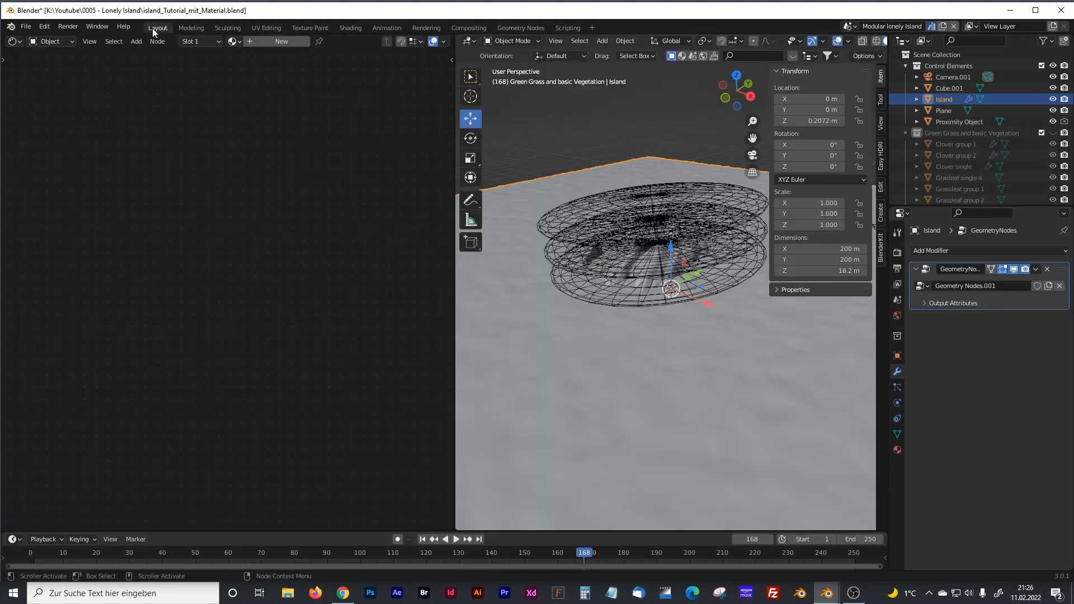
left_click(882, 246)
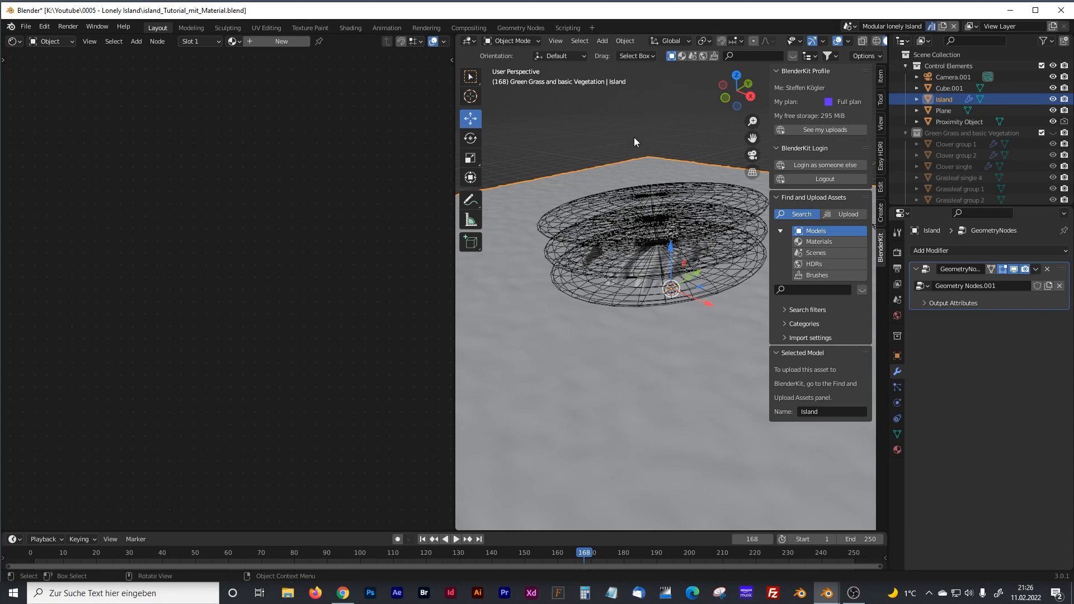
left_click(533, 29)
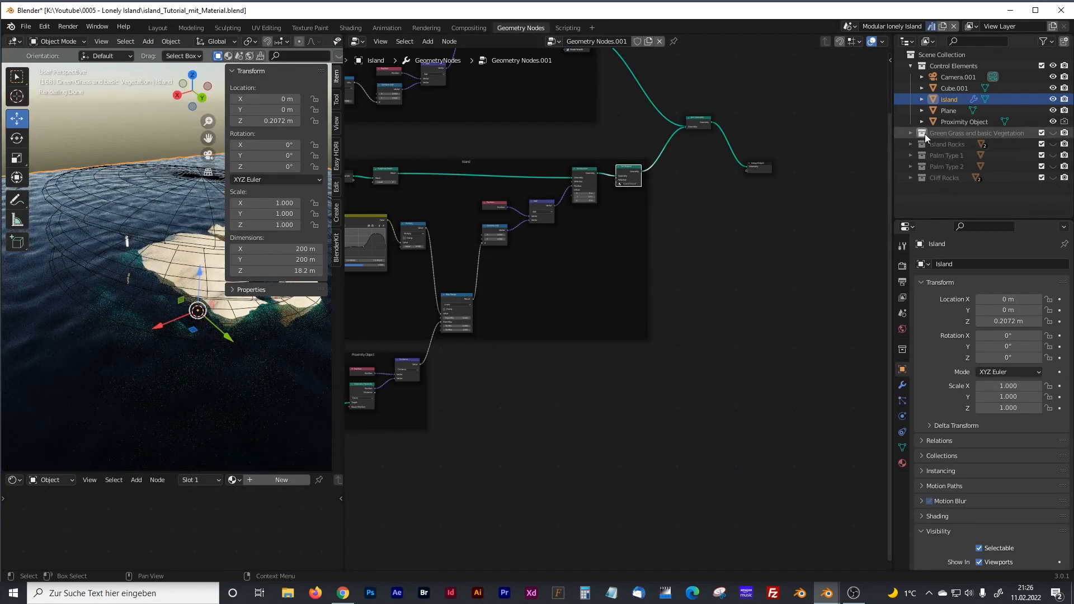
Step: Add the Green Grass and basic Vegetation collection to the node tree as a Collection Info node, and hide the viewport's transform sidebar
left_click_drag(922, 133, 609, 454)
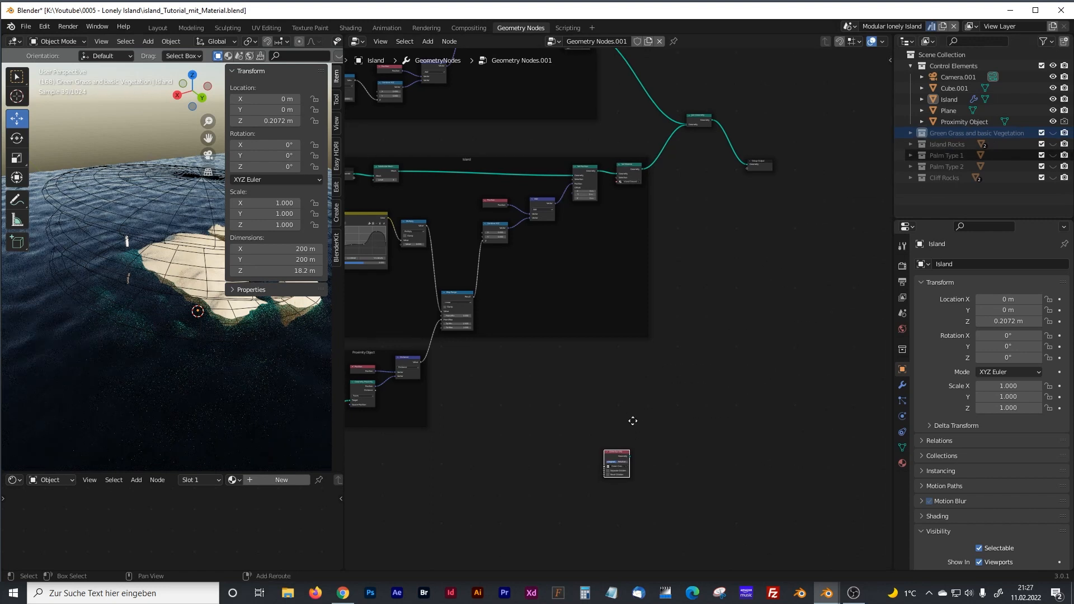
middle_click_drag(633, 433, 614, 334)
scroll(613, 334, "up", 3)
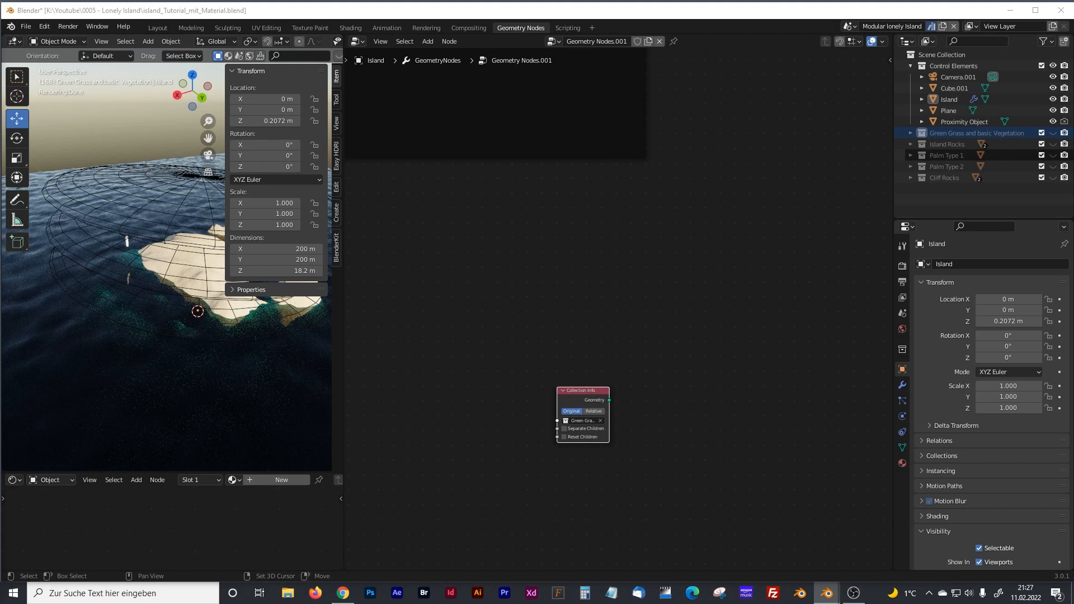
middle_click_drag(545, 297, 605, 342)
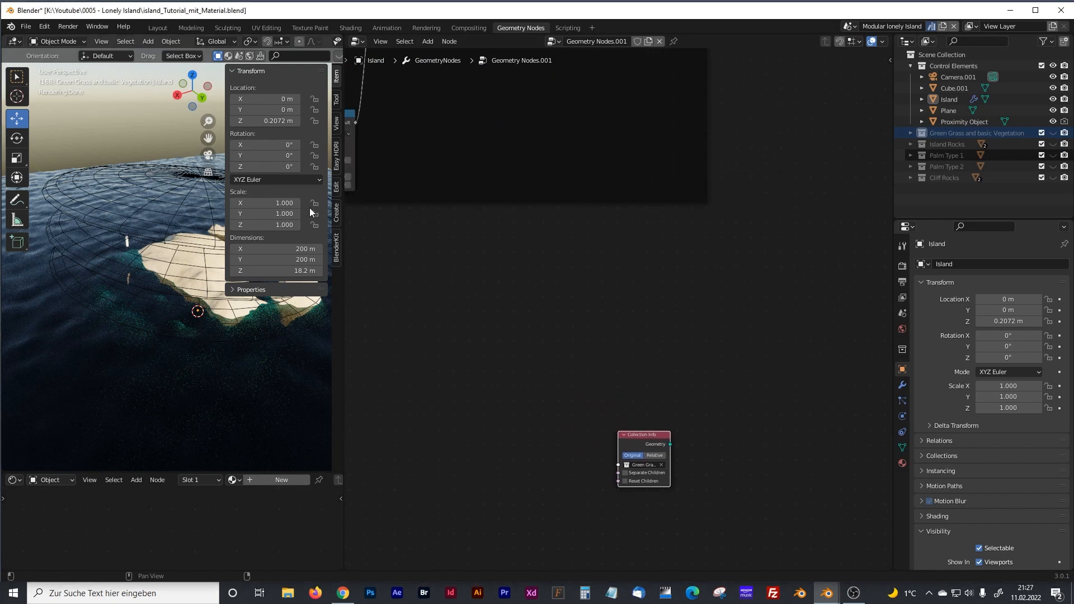
key("n")
Step: Add a Distribute Points on Faces node and arrange it with the Collection Info node in the empty area below the Island frame
middle_click_drag(524, 289, 592, 360)
middle_click_drag(517, 331, 564, 344)
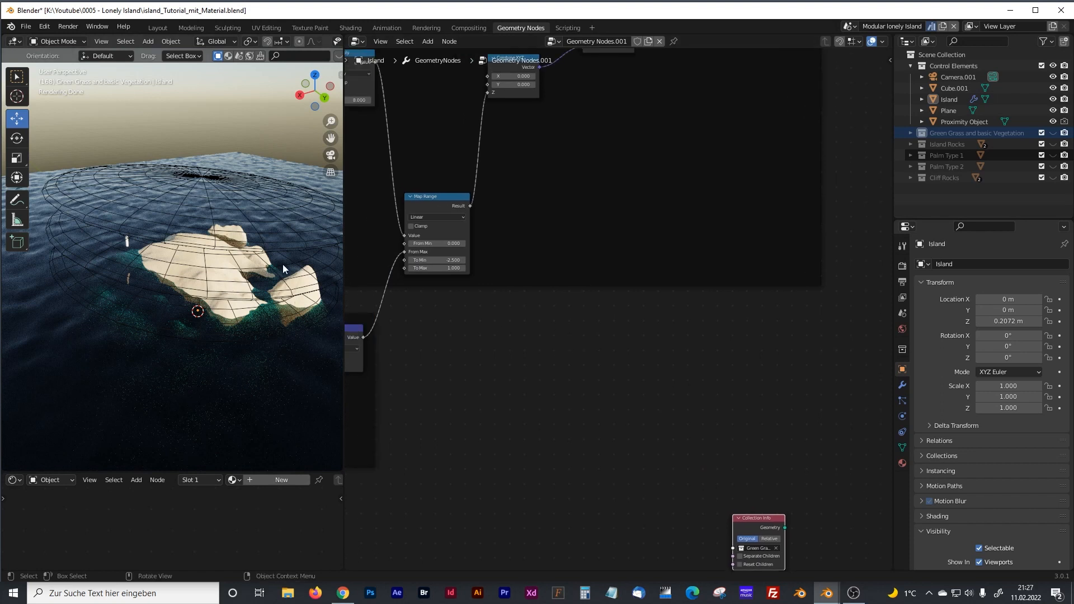
key("shift+a")
left_click(599, 351)
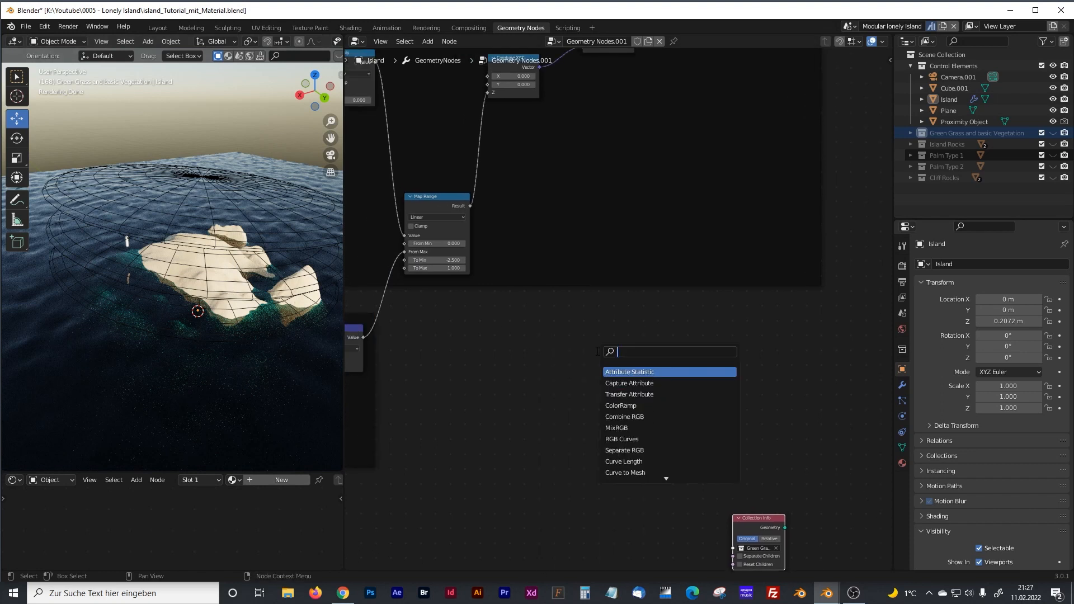
type("distr")
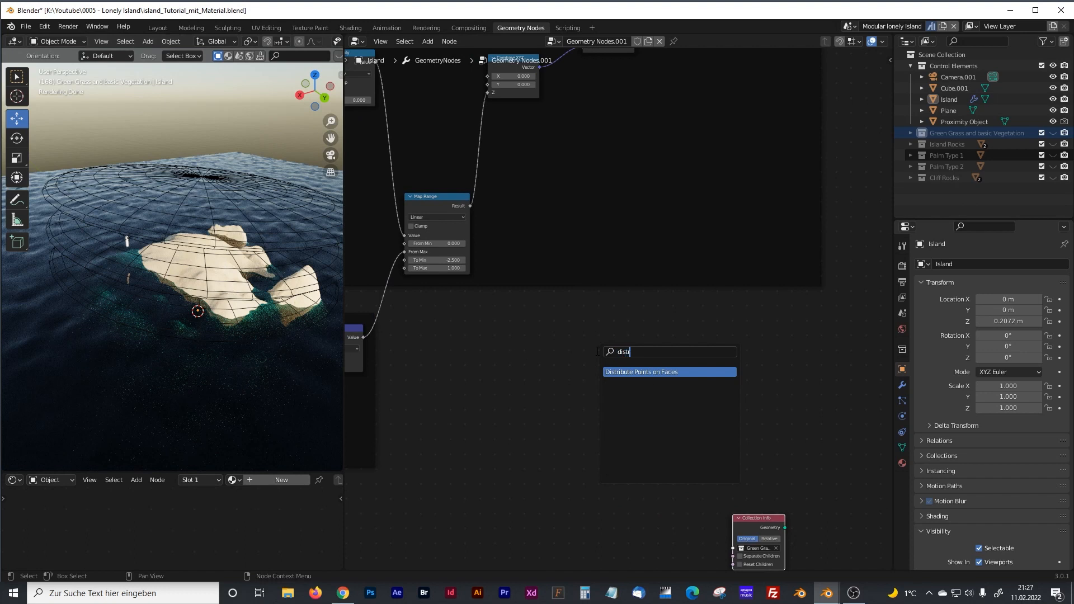
left_click(622, 372)
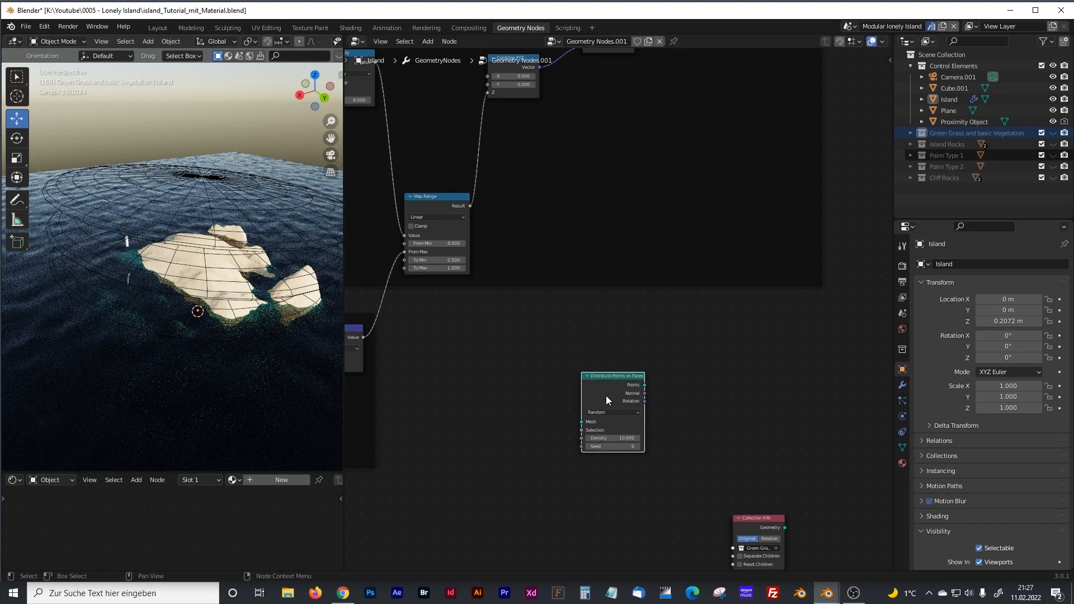
left_click_drag(751, 520, 742, 494)
middle_click_drag(530, 300, 553, 411, "shift")
middle_click_drag(678, 511, 550, 260)
left_click_drag(437, 216, 712, 461)
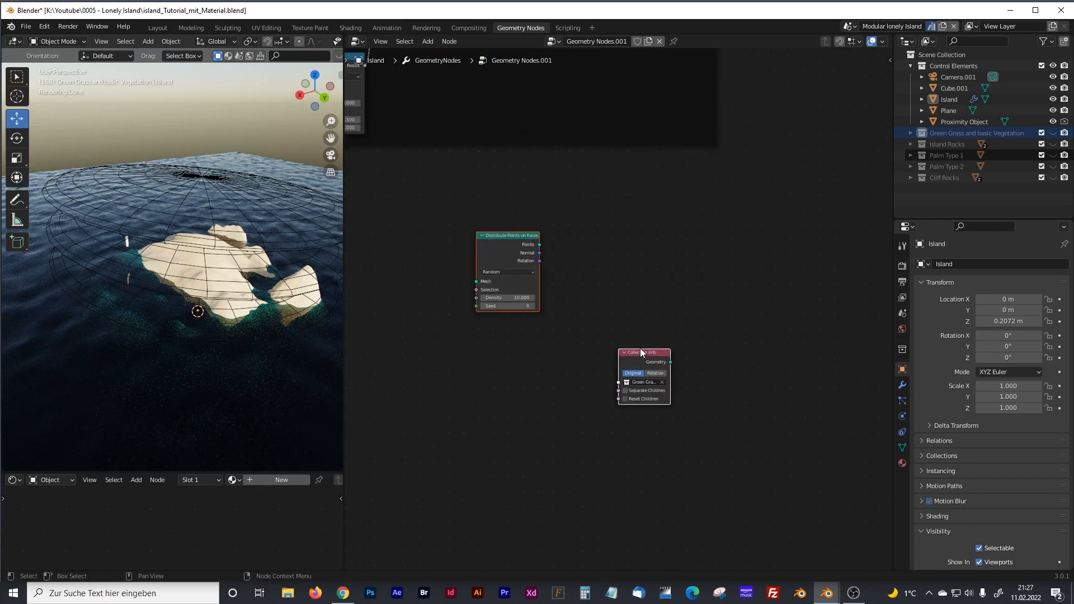
left_click_drag(449, 208, 646, 386)
middle_click_drag(640, 351, 695, 423)
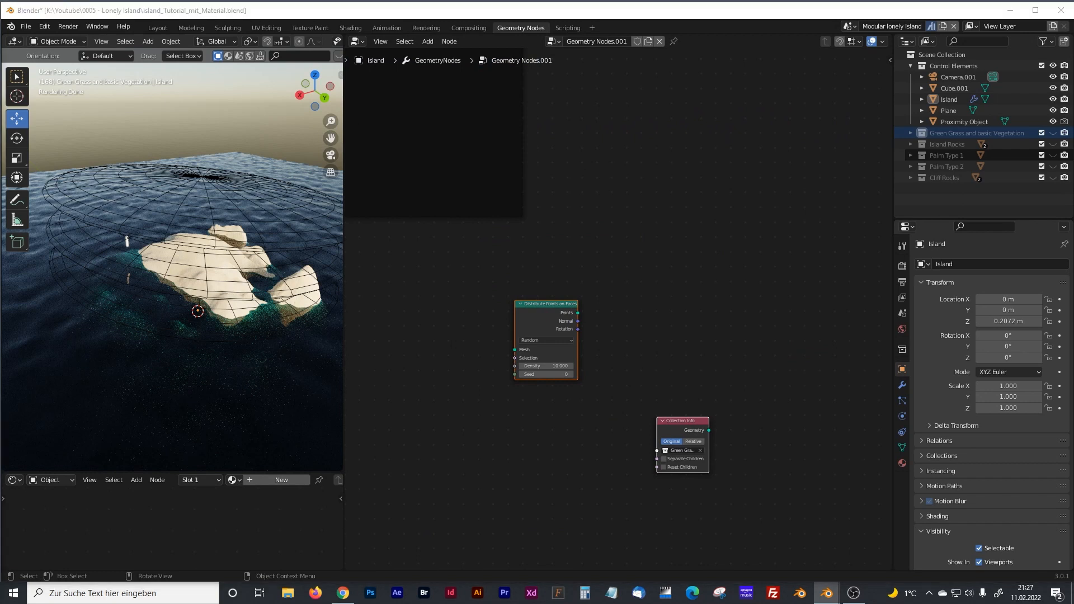
Step: Link the island's Set Material Geometry output to the Mesh input of Distribute Points on Faces, and move the Collection Info node closer
mouse_move(576, 223)
middle_mouse_down()
mouse_move(592, 281)
mouse_move(584, 354)
mouse_move(599, 448)
middle_mouse_up()
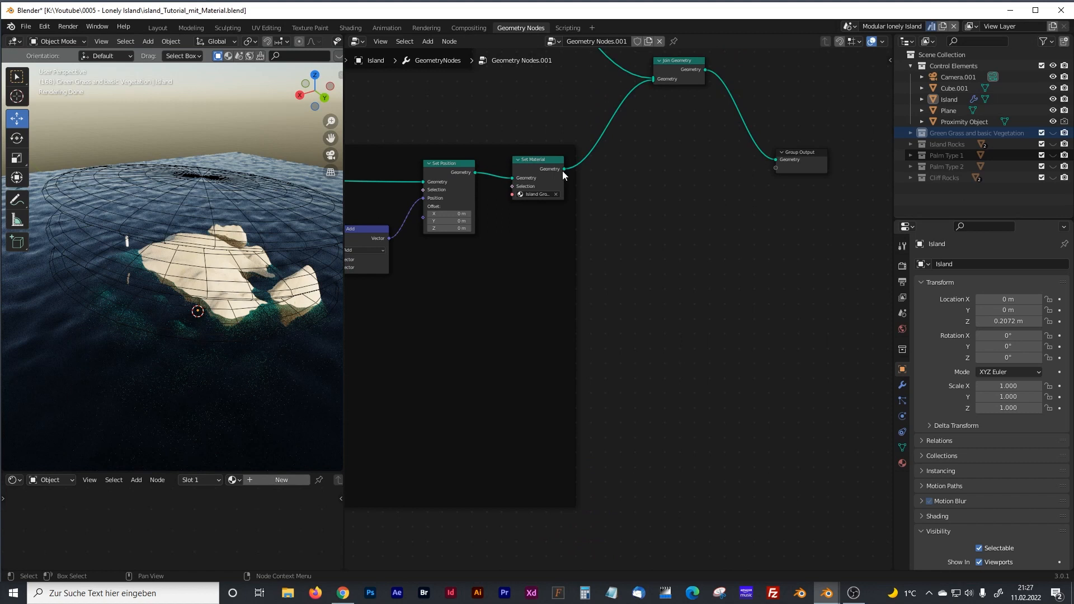
left_click_drag(563, 170, 454, 322)
middle_click_drag(666, 270, 600, 167)
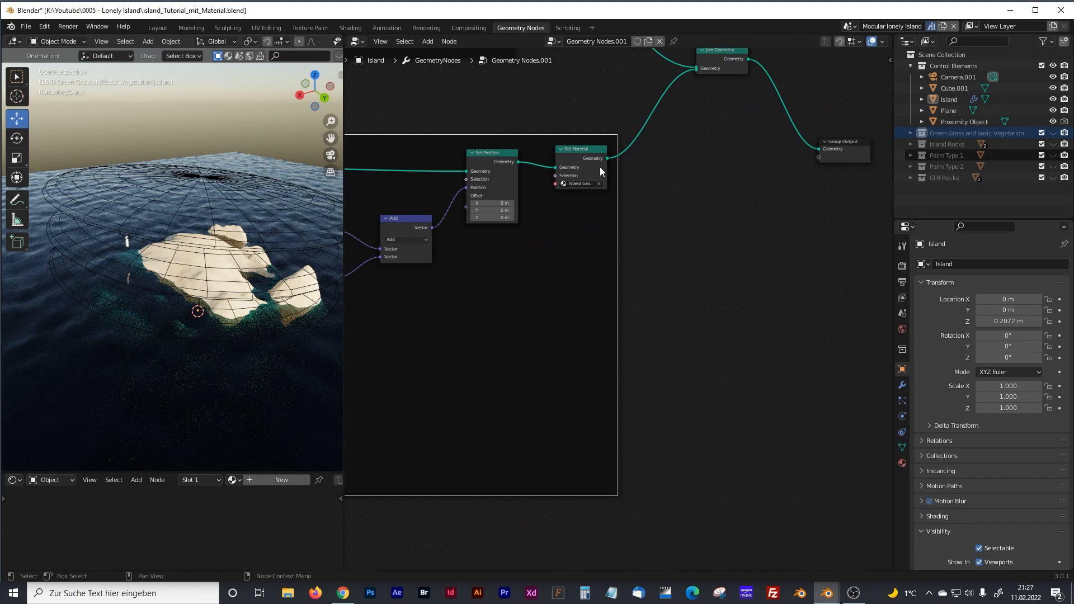
left_click_drag(607, 159, 619, 439)
right_click(619, 439)
middle_click_drag(689, 404, 583, 243)
left_click_drag(549, 428, 624, 419)
middle_click_drag(598, 214, 598, 369)
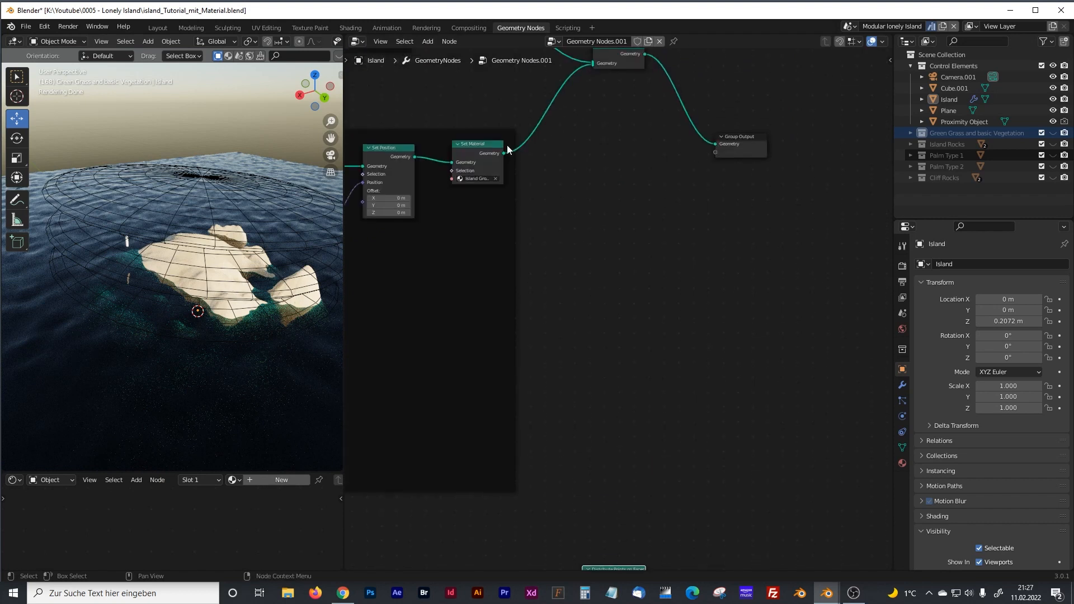
left_click_drag(505, 153, 582, 512)
middle_click_drag(705, 480, 643, 367)
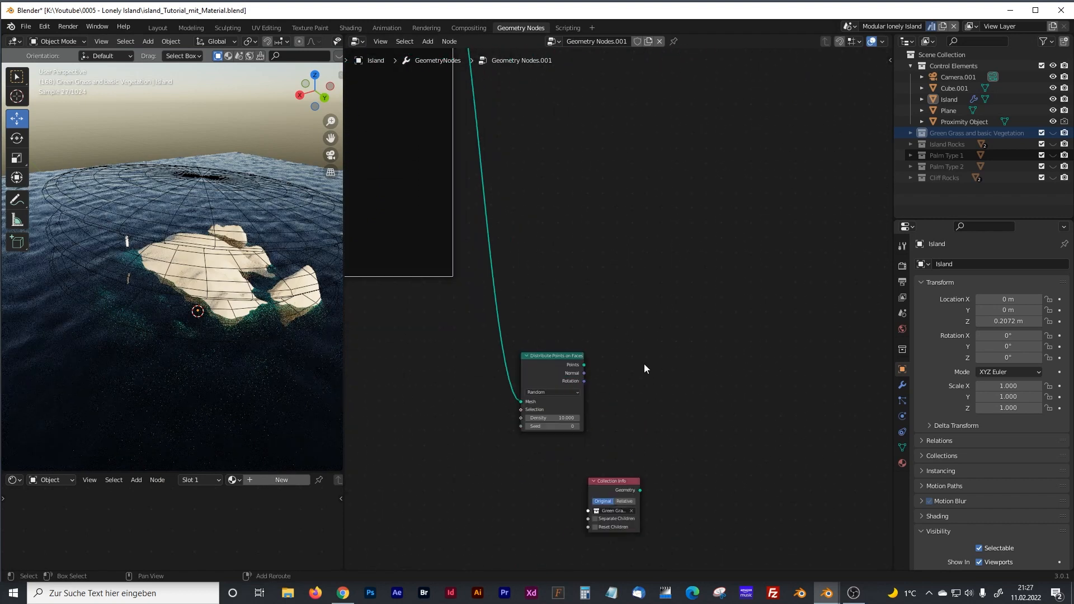
left_click(616, 493)
left_click(642, 408)
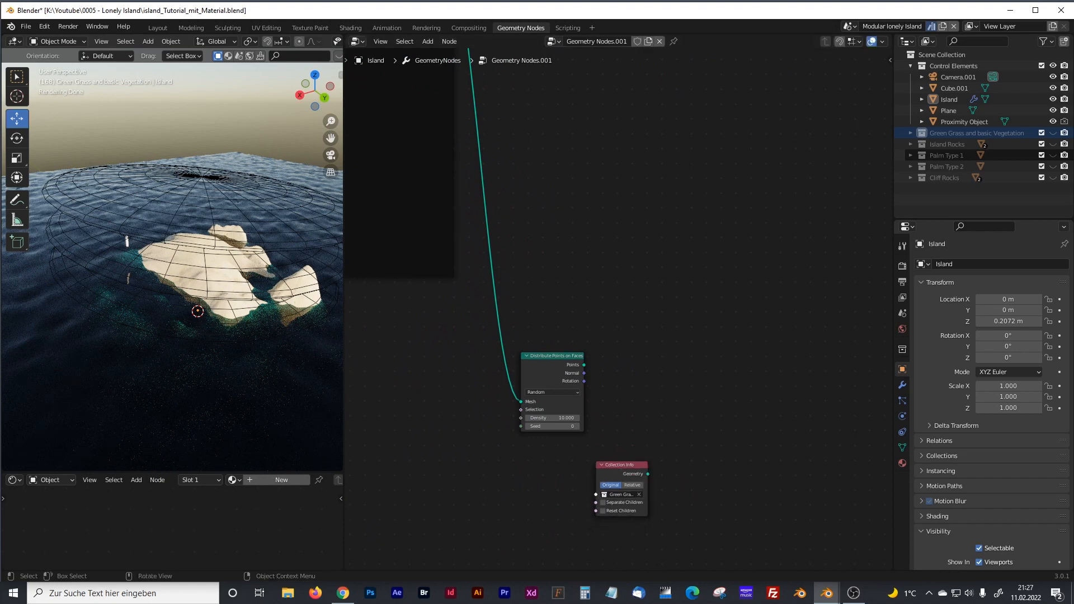
Step: Add an Instance on Points node and link the Points output of Distribute Points on Faces to its Points input
key("shift+a")
left_click(681, 354)
type("instanc")
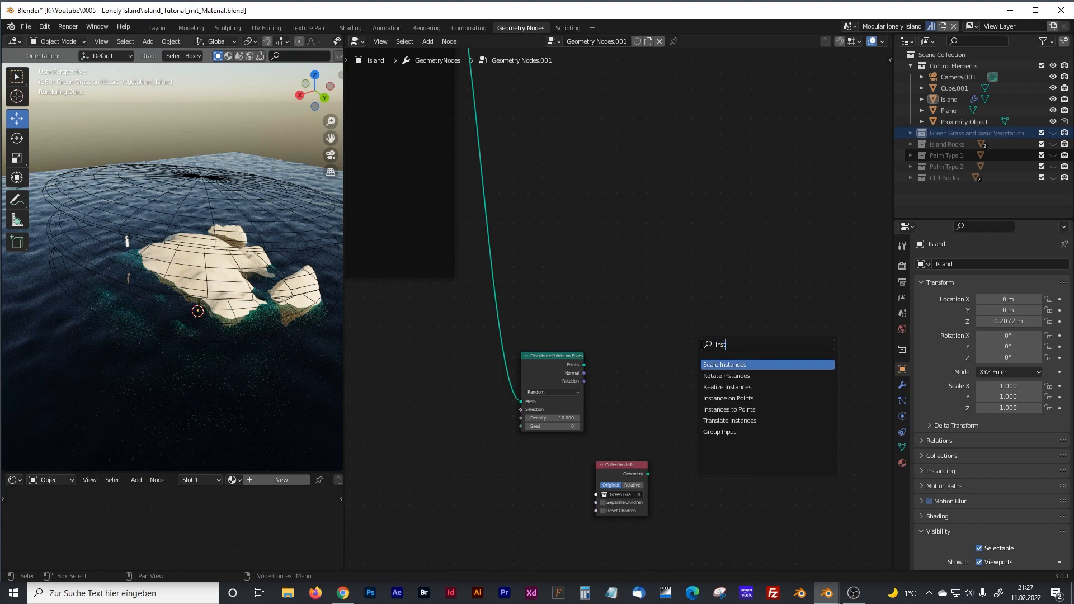
key("Down")
key("Down")
key("Down")
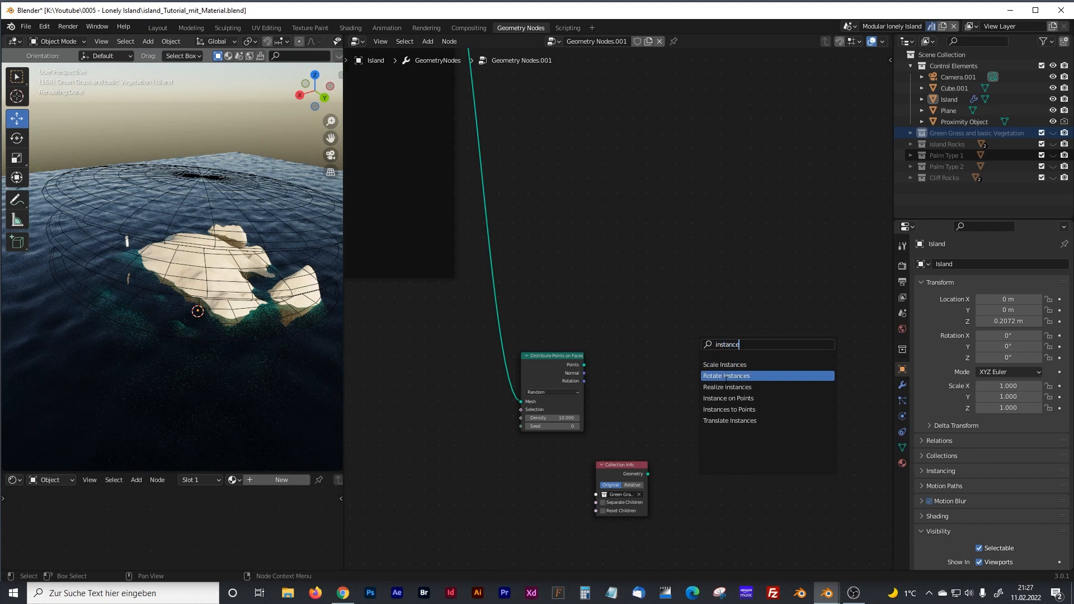
key("Return")
left_click_drag(584, 364, 700, 375)
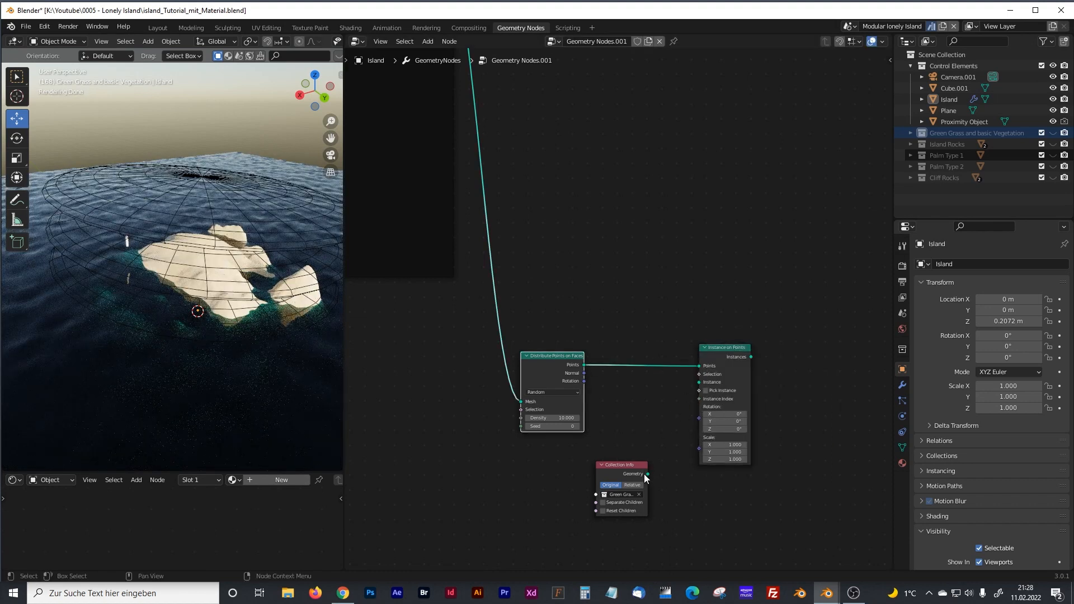
scroll(629, 485, "up", 2)
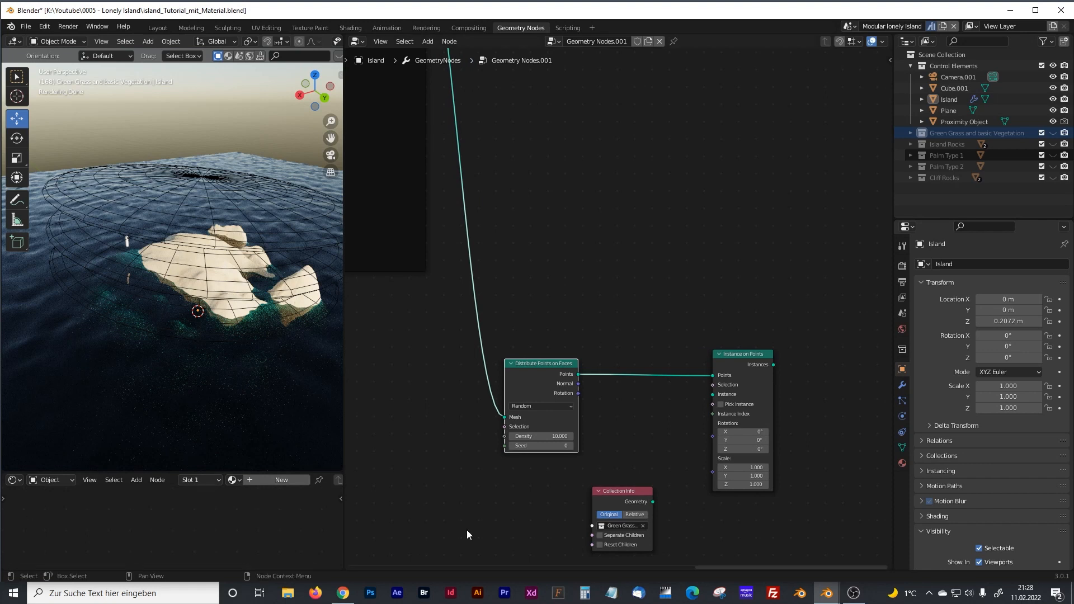
Step: Enable Separate Children and Reset Children on the Collection Info node and link its Geometry output to the Instance input of Instance on Points
left_click(599, 536)
left_click(600, 544)
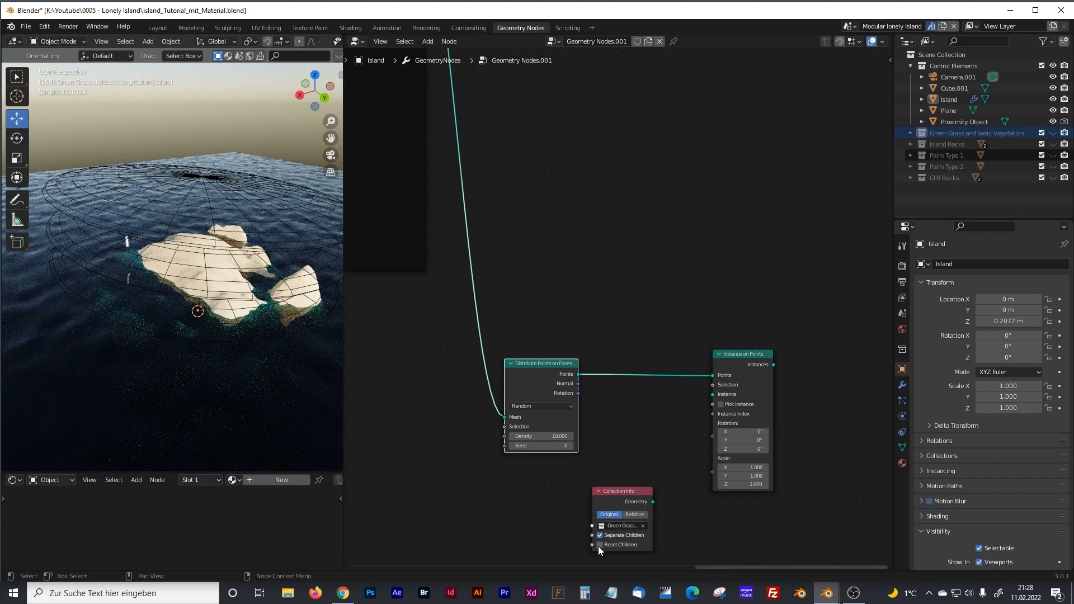
left_click_drag(652, 502, 713, 394)
scroll(643, 436, "down", 3)
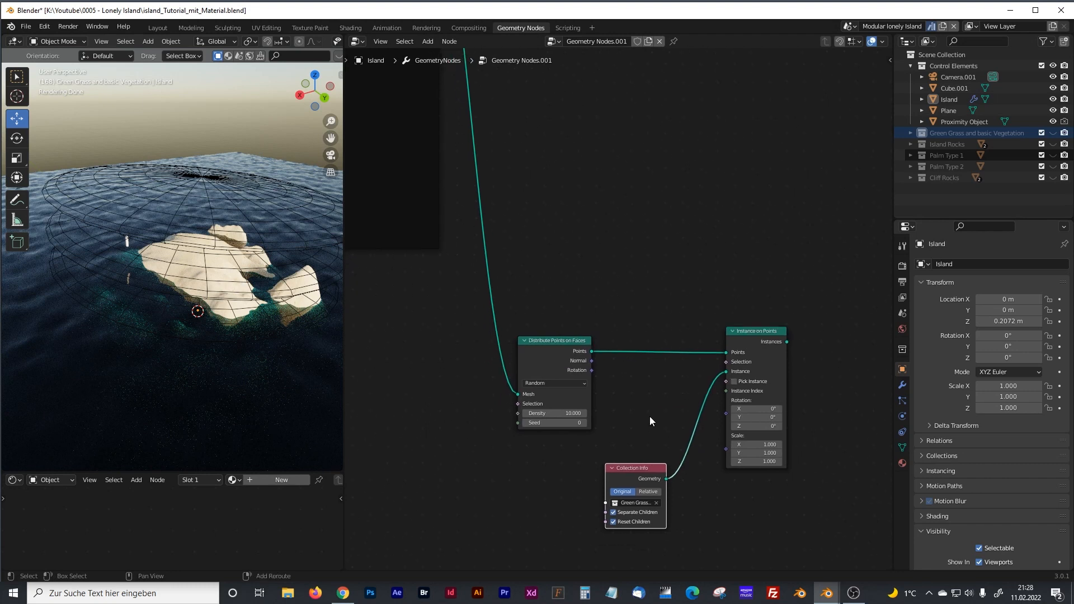
Step: Move the Group Output node farther away and insert a Join Geometry node into the link just before it
scroll(594, 291, "down", 3)
left_click_drag(621, 219, 822, 211)
left_click(704, 254)
key("shift+a")
scroll(780, 280, "up", 2)
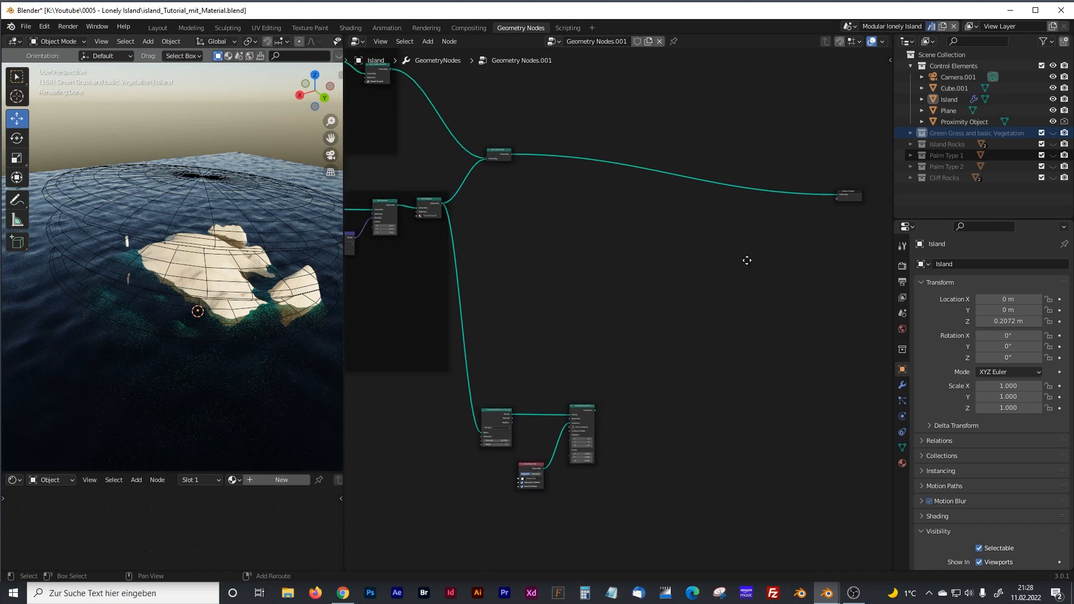
key("shift+a")
left_click(700, 320)
type("join")
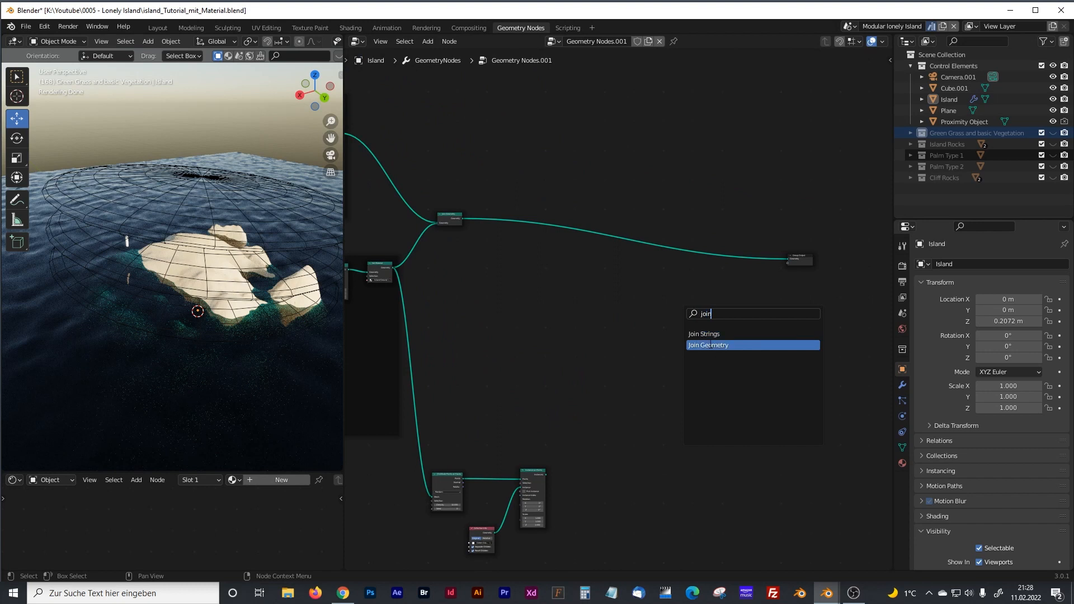
left_click(716, 345)
left_click(763, 291)
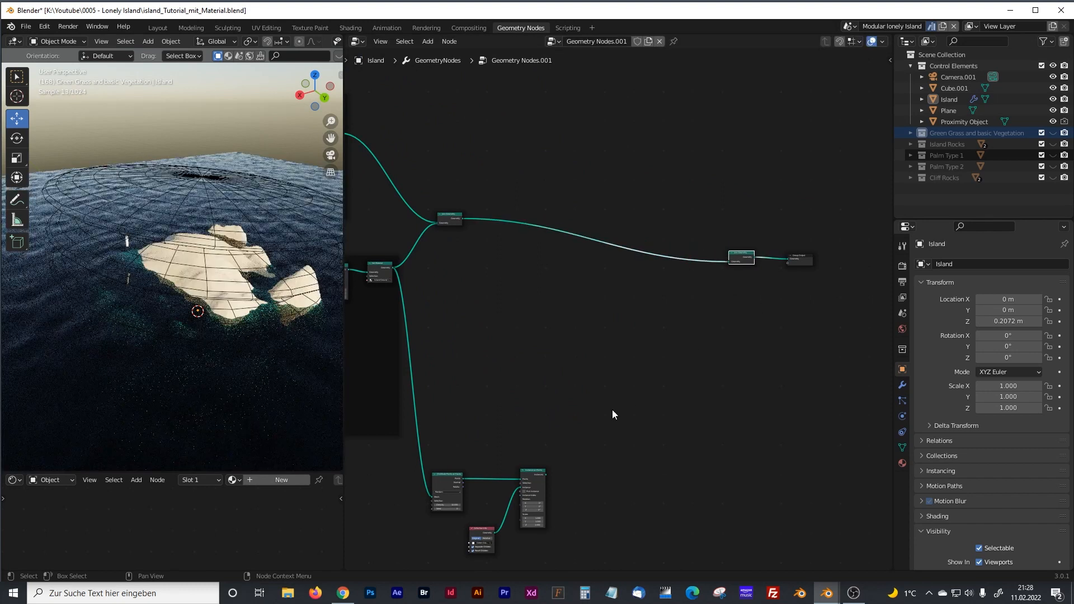
Step: Link the Instances output of Instance on Points to the new Join Geometry node
middle_click_drag(587, 436, 587, 387)
scroll(557, 414, "up", 5)
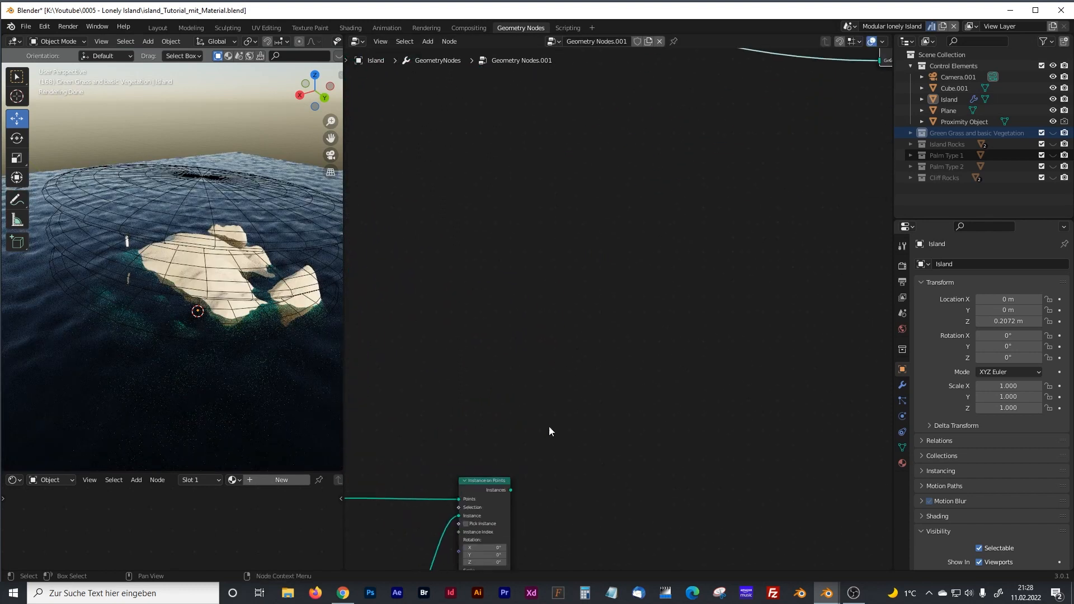
middle_click_drag(516, 492, 513, 464)
left_click_drag(511, 465, 770, 162)
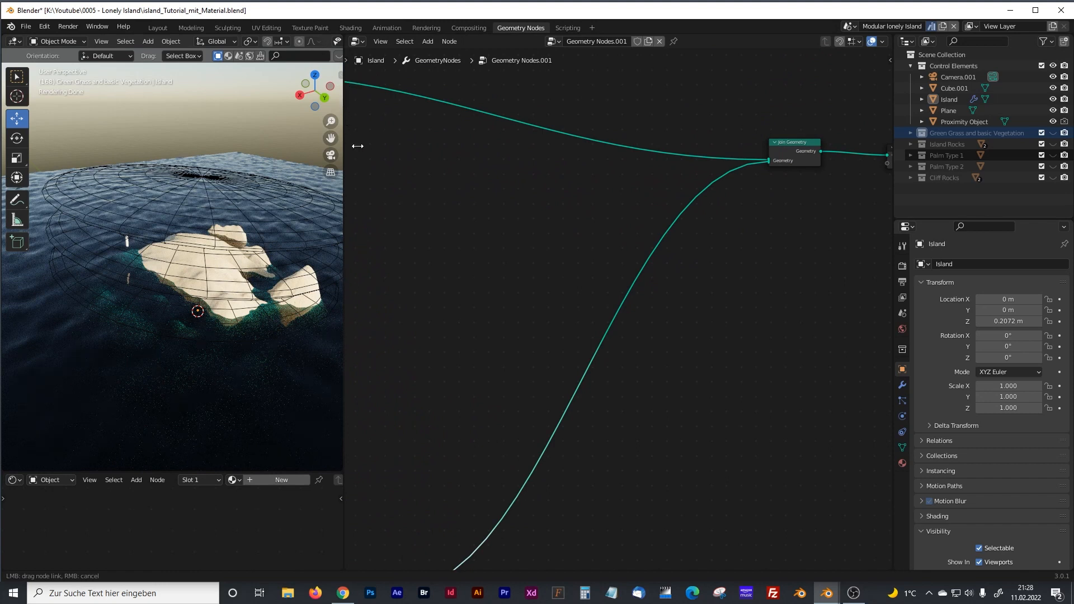
middle_click_drag(508, 372, 639, 324)
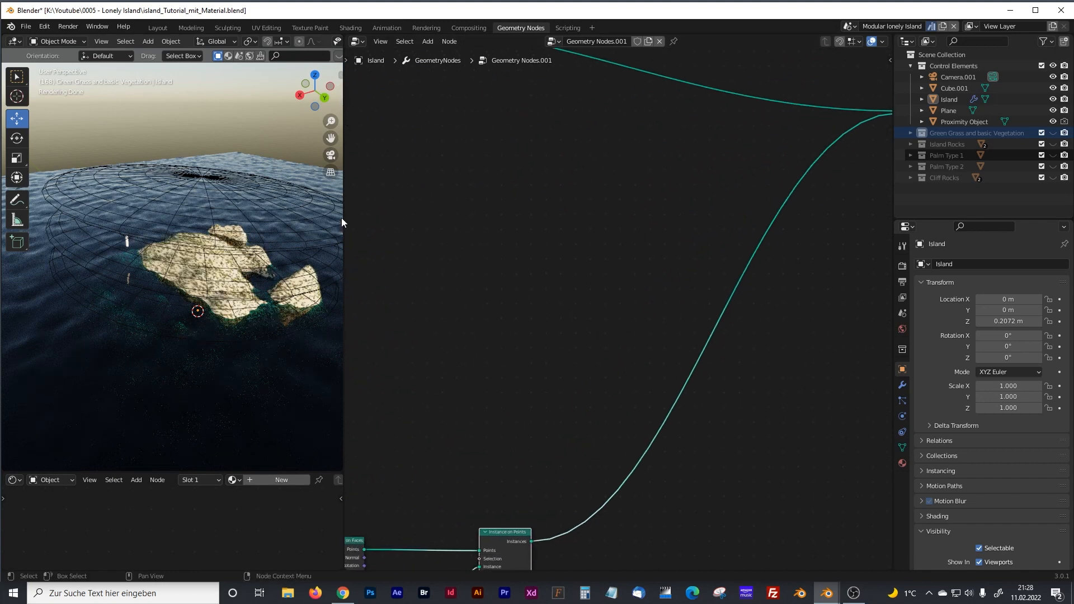
Step: Widen the 3D viewport and switch it to solid shading
left_click_drag(343, 222, 476, 235)
left_click_drag(218, 258, 265, 263)
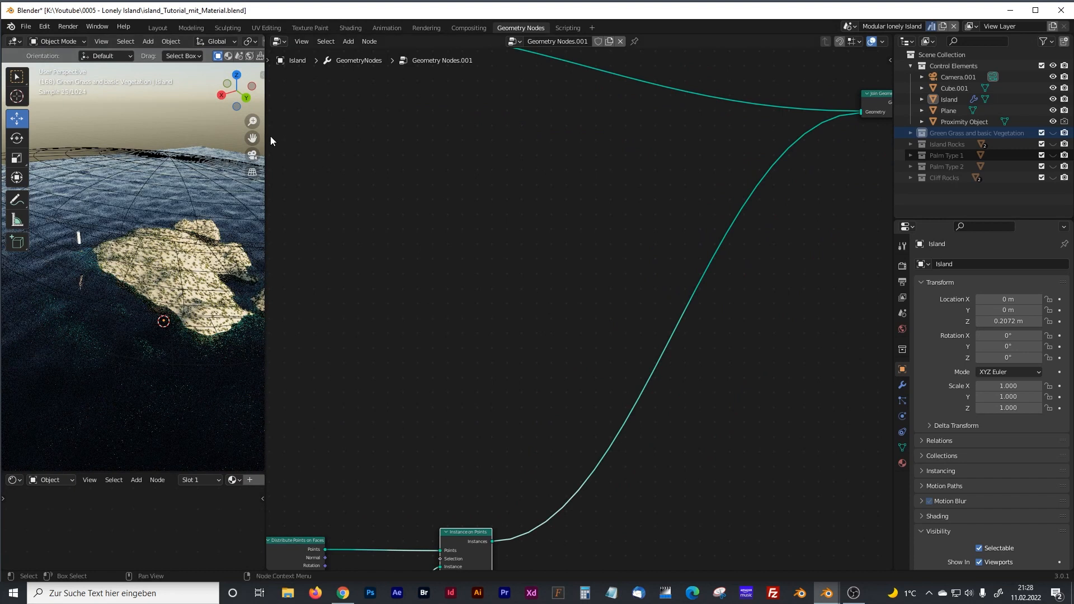
left_click_drag(436, 137, 440, 137)
left_click_drag(373, 75, 438, 74)
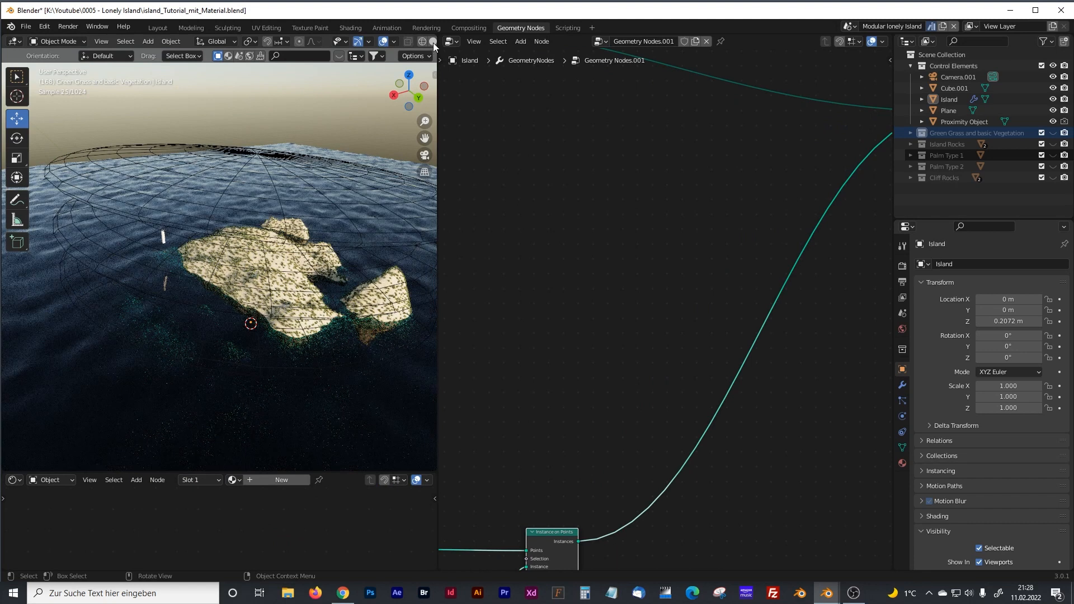
left_click(433, 42)
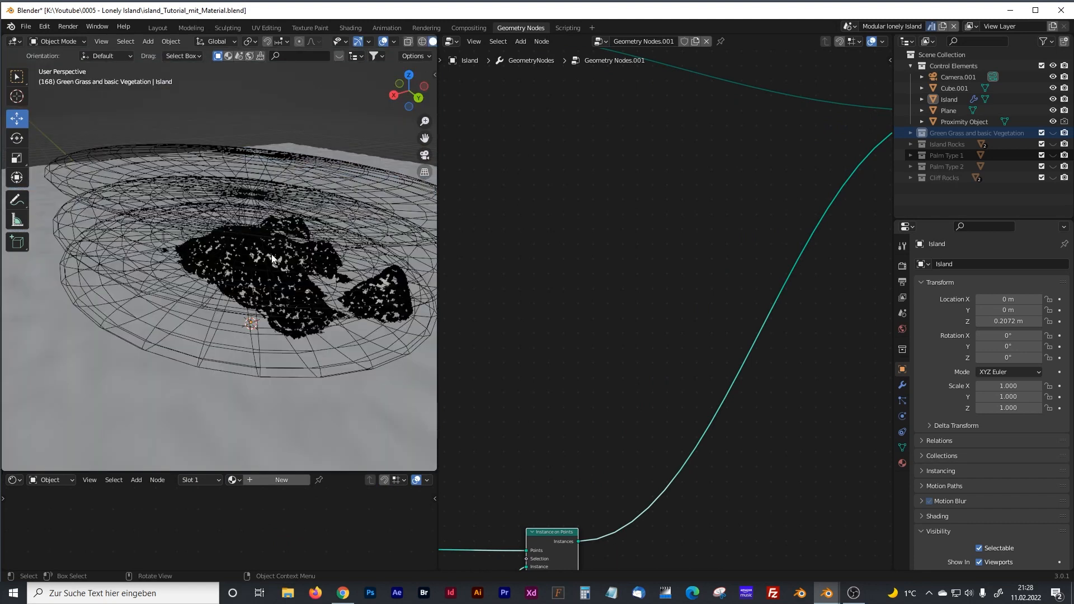
Step: Set the Density of Distribute Points on Faces to 0.5
middle_click_drag(542, 411, 659, 257)
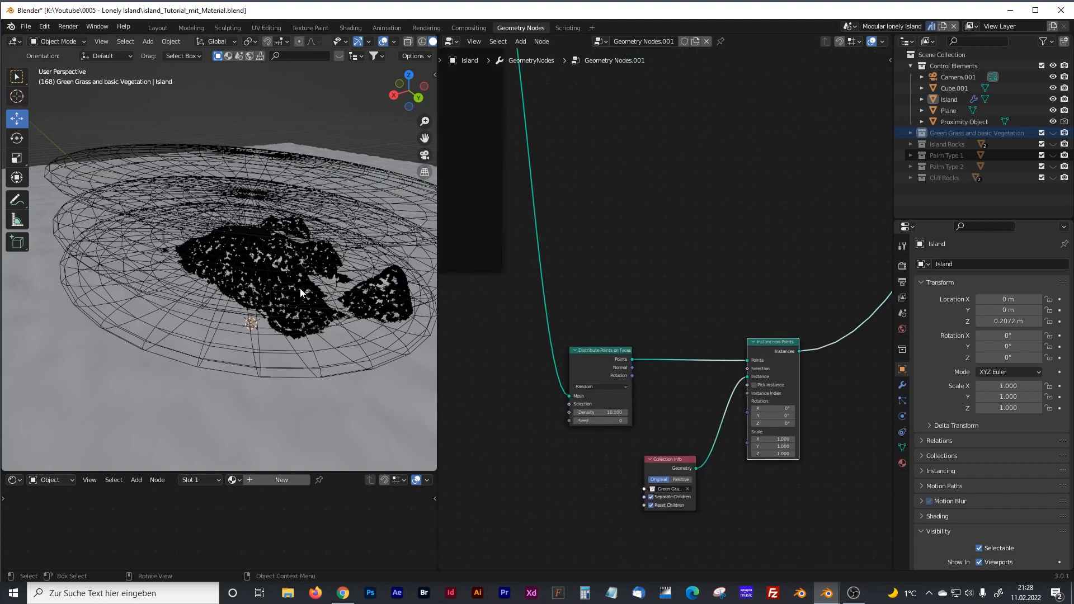
scroll(623, 391, "up", 4)
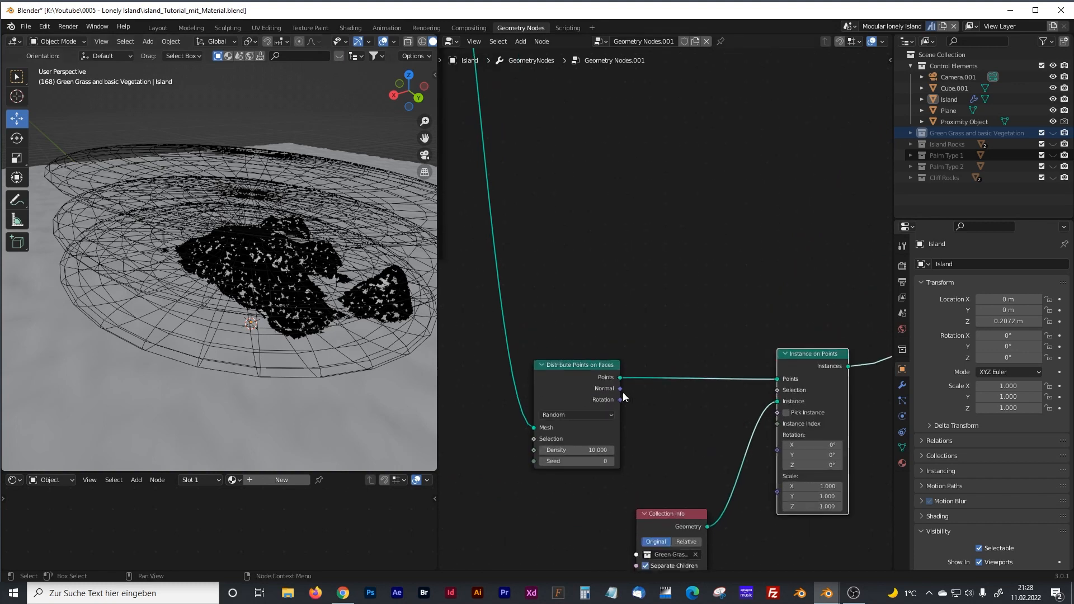
left_click(636, 394)
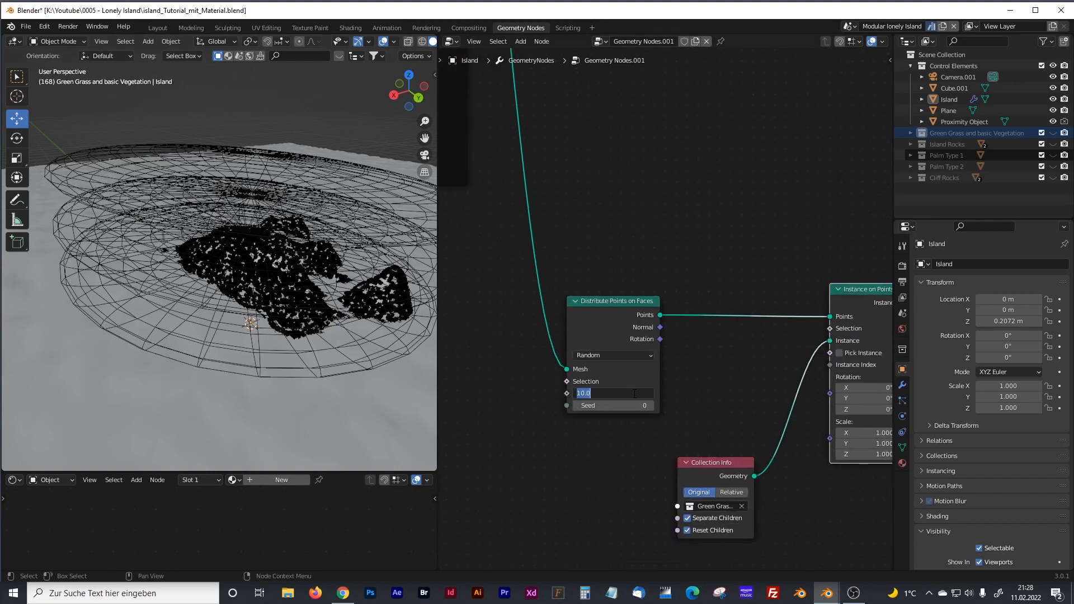
type("0")
key("Return")
middle_click_drag(746, 361, 636, 342)
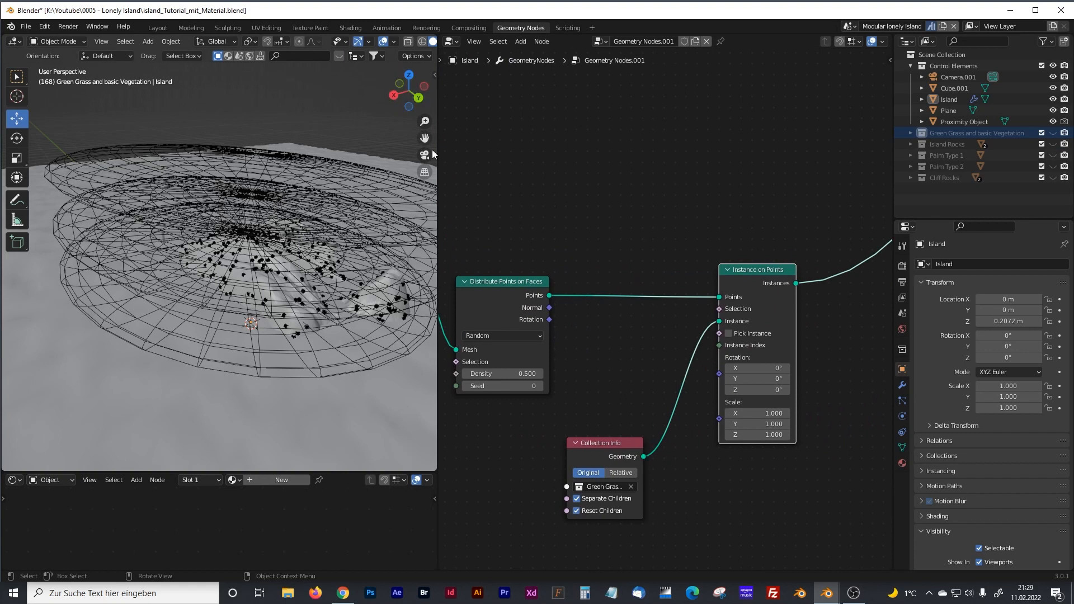
Step: Inspect the scattered instances up close and enable Pick Instance on the Instance on Points node
scroll(324, 295, "up", 6)
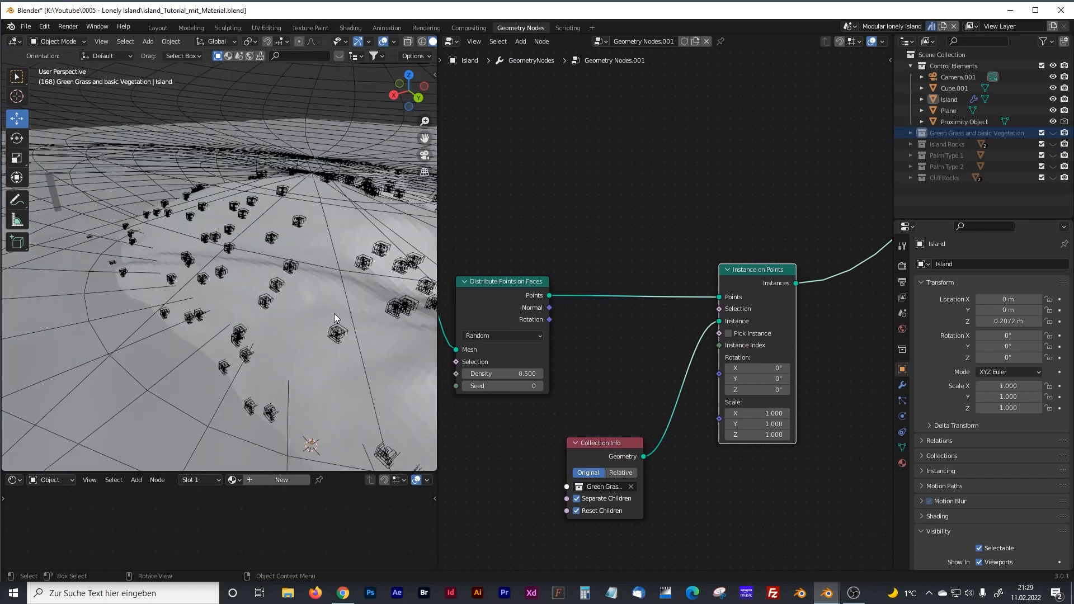
scroll(334, 314, "up", 3)
scroll(334, 314, "up", 2)
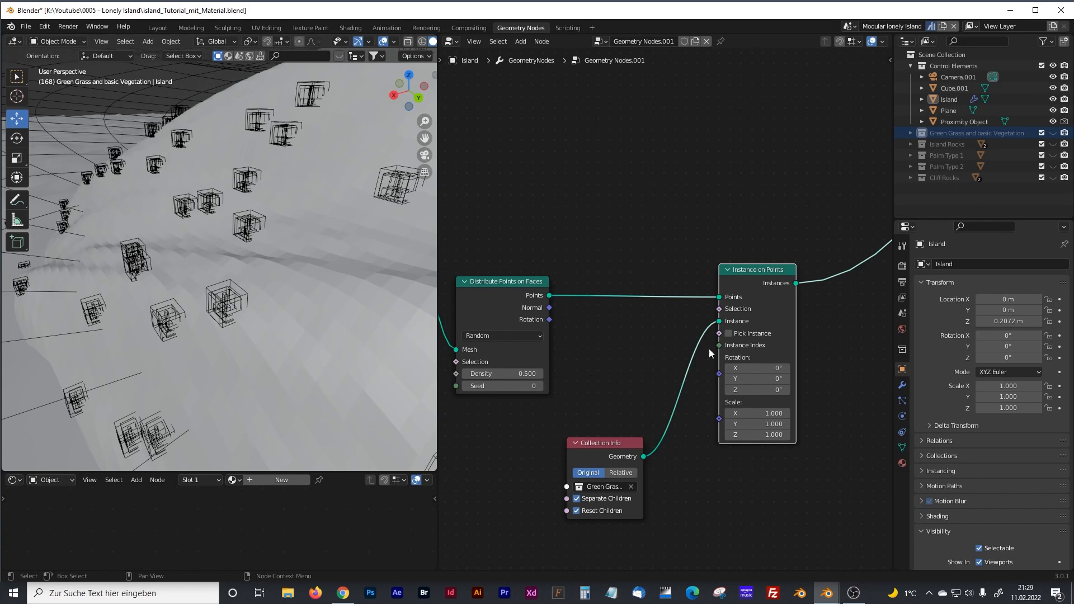
left_click(730, 334)
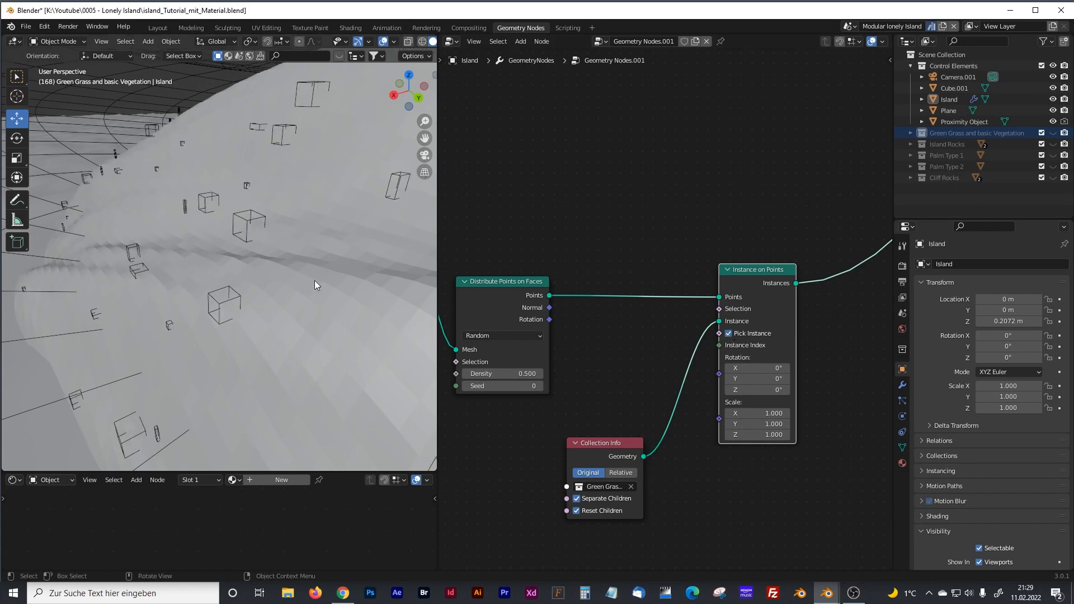
Step: Set the Density of Distribute Points on Faces to 5
scroll(313, 281, "down", 6)
left_click(517, 374)
type("5")
key("Return")
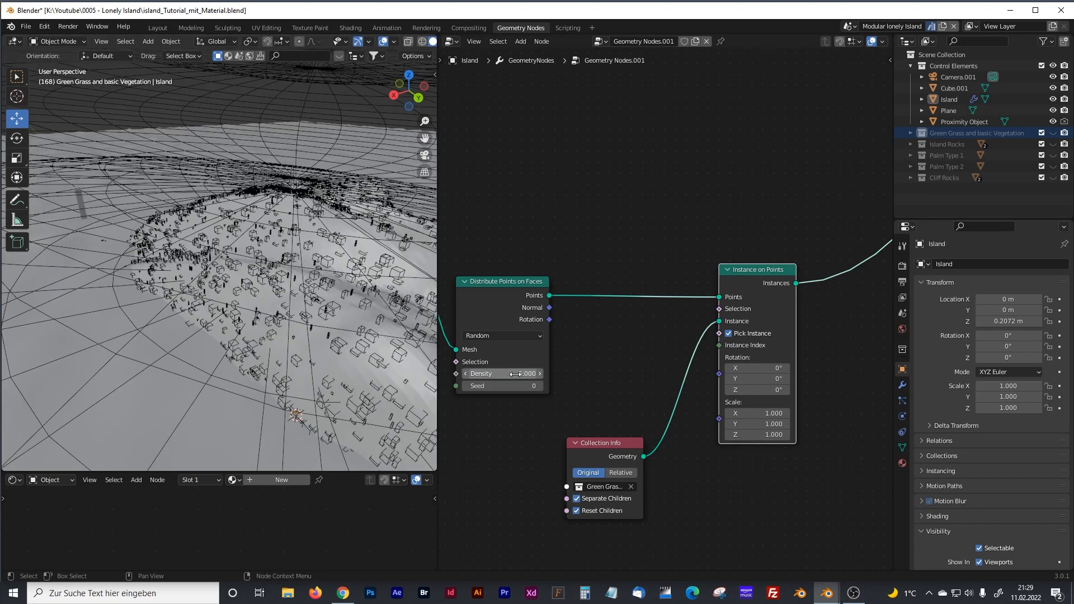
Step: Enlarge the 3D viewport, switch it to rendered shading and examine the scattered vegetation up close
left_click_drag(438, 71, 539, 72)
left_click(503, 42)
middle_click_drag(390, 267, 411, 365)
scroll(411, 367, "up", 5)
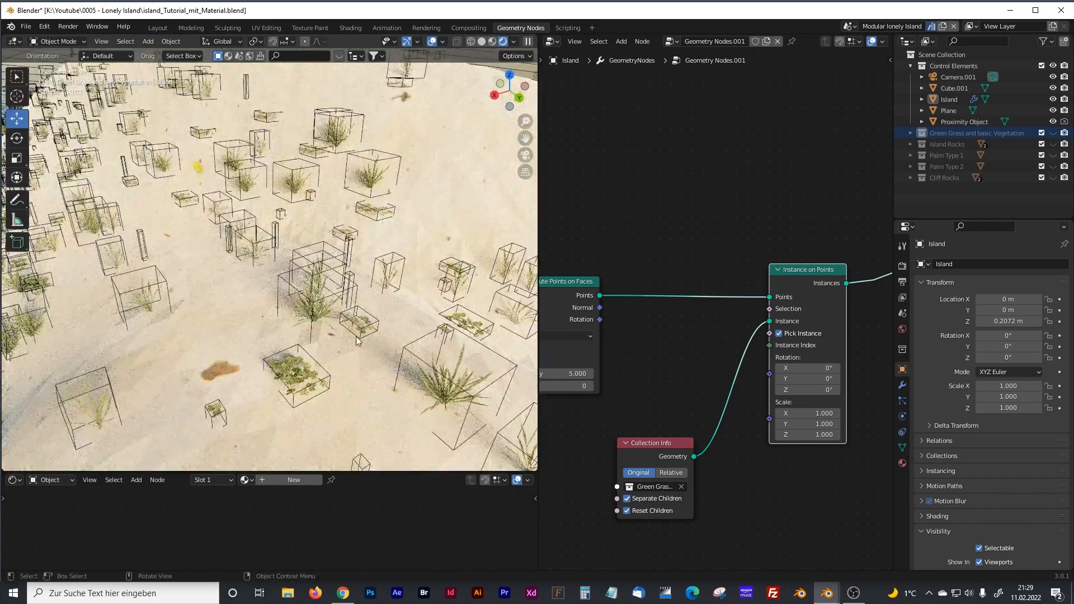
scroll(355, 336, "down", 6)
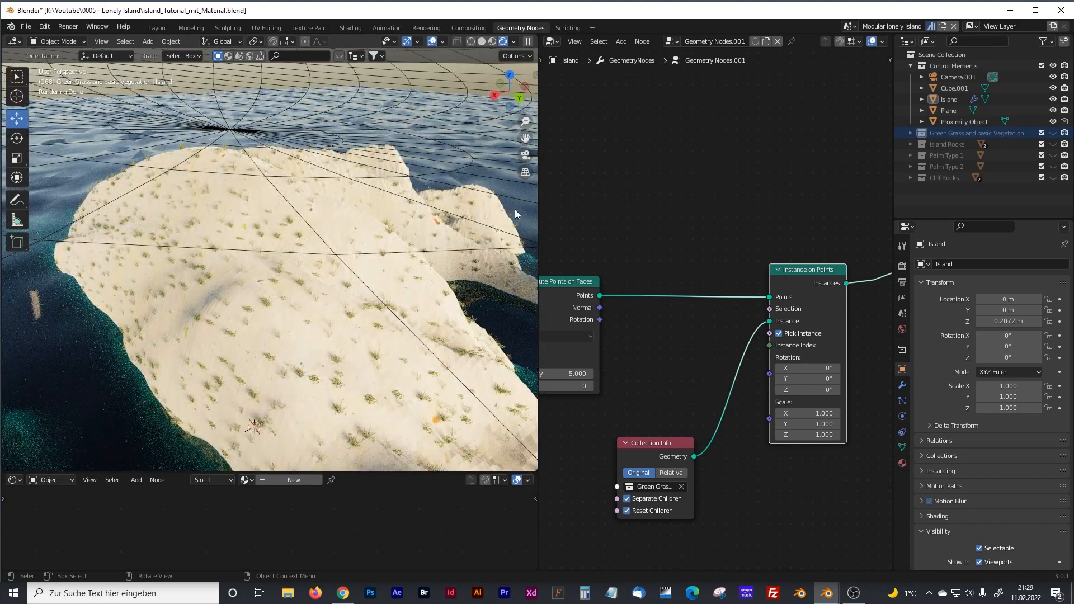
Step: Widen the node editor, move the Collection Info node down, and add an Align Euler to Vector node above it
left_click_drag(539, 213, 274, 213)
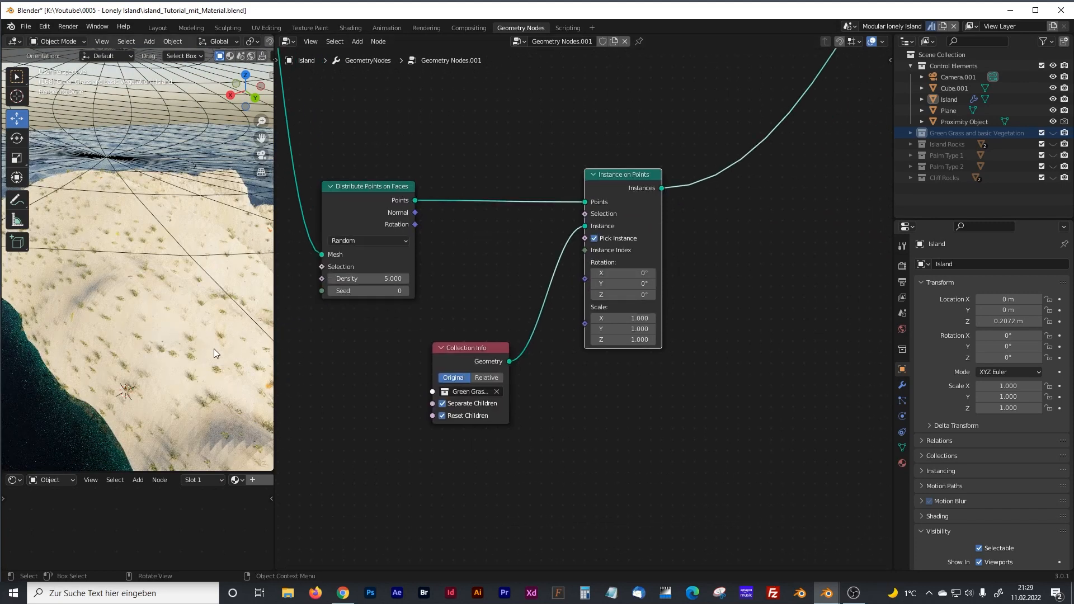
scroll(392, 334, "up", 1, "shift")
left_click_drag(472, 379, 484, 414)
left_click(481, 383)
key("shift+a")
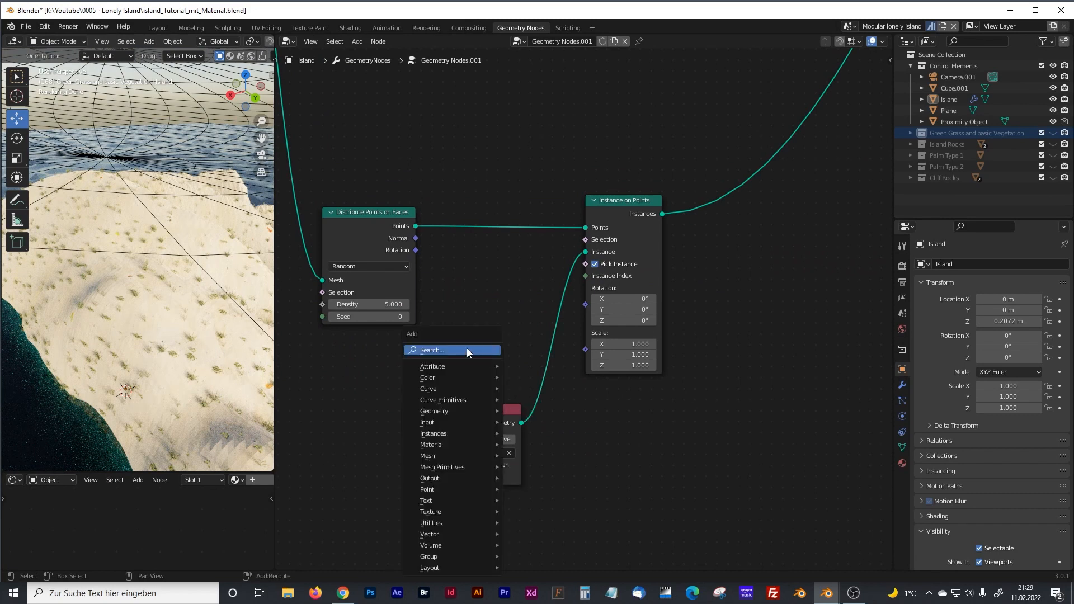
left_click(466, 350)
type("align")
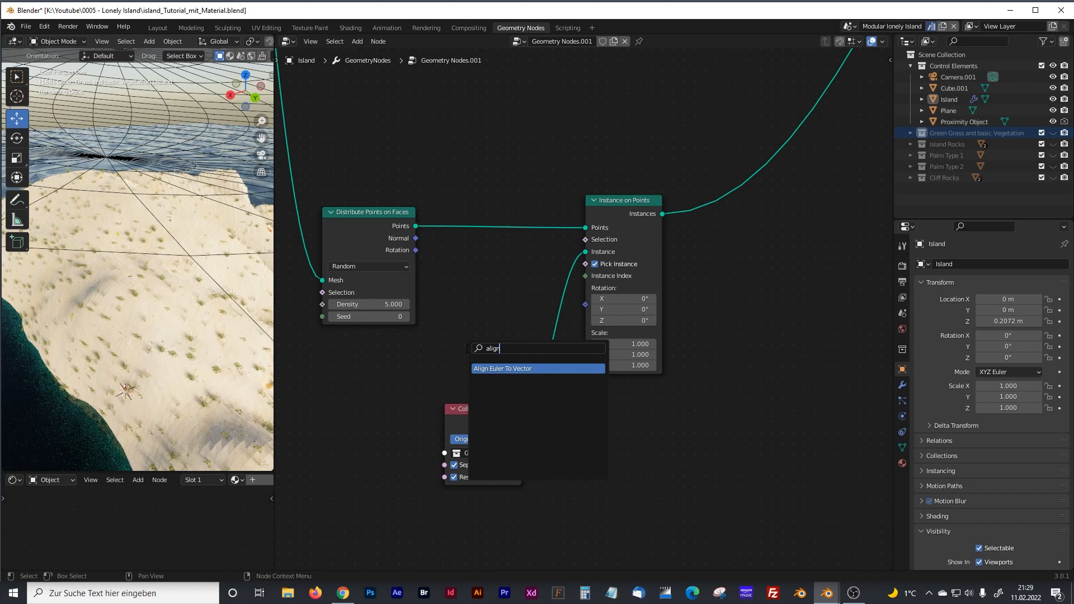
left_click(492, 368)
left_click(483, 271)
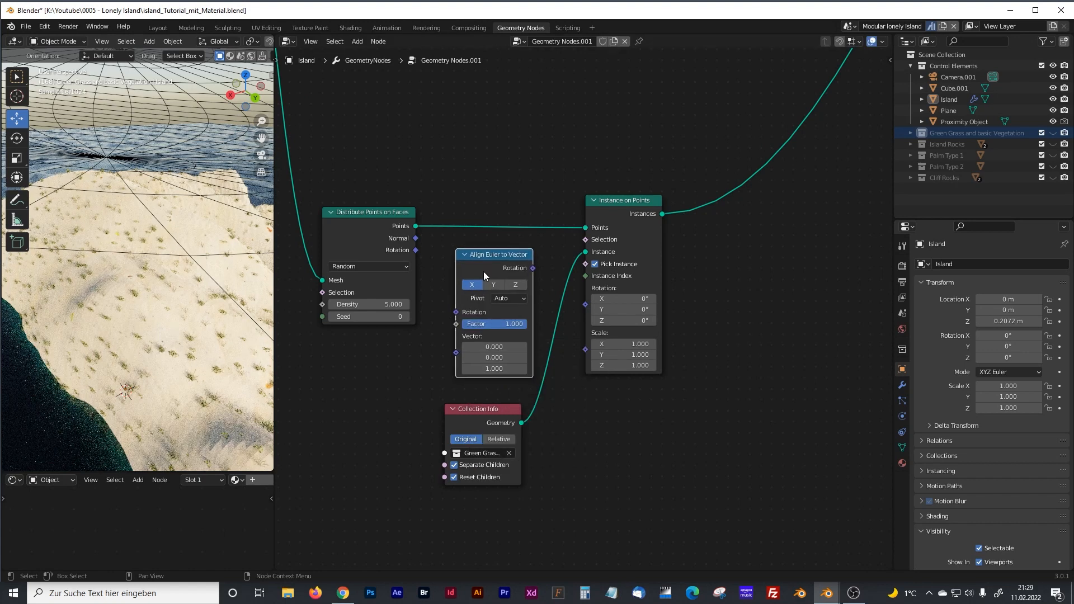
Step: Link the Normal output to the Vector input of Align Euler to Vector, and its Rotation output to the Rotation input of Instance on Points
left_click_drag(416, 239, 457, 352)
left_click_drag(493, 259, 489, 253)
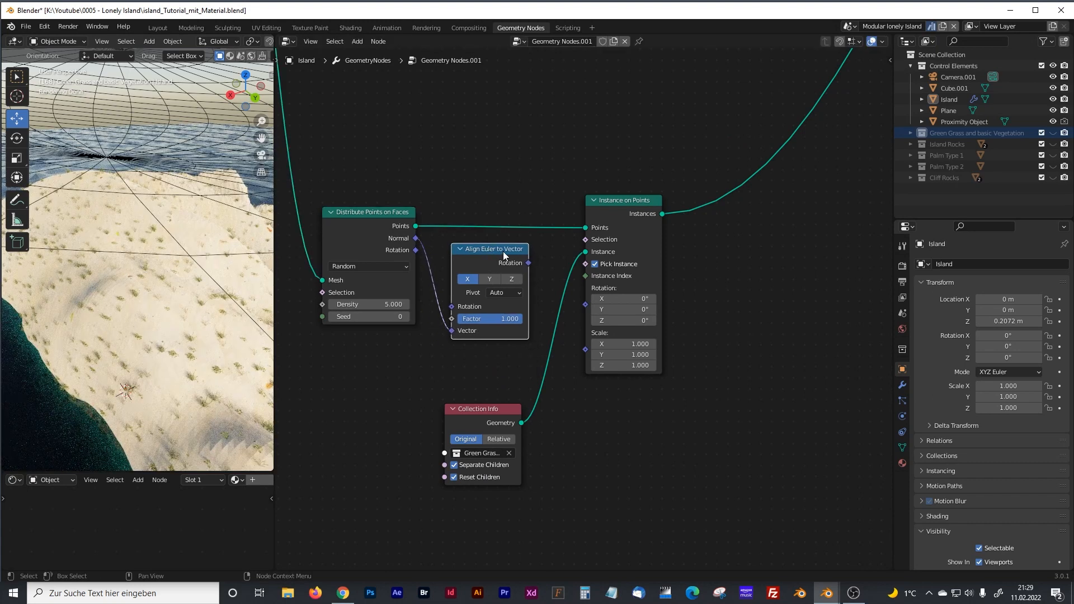
mouse_move(526, 263)
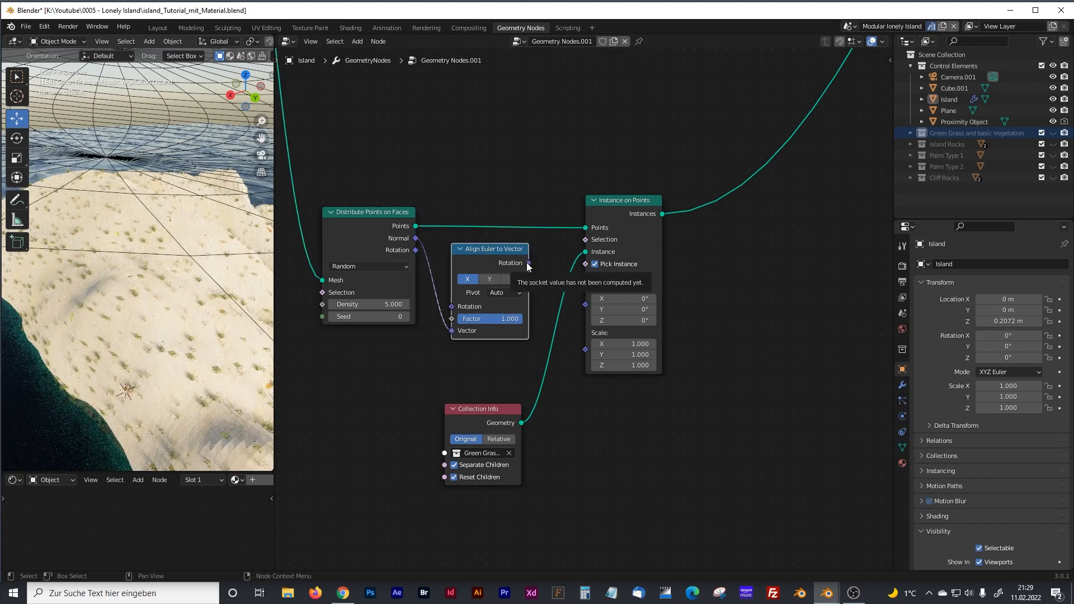
left_click_drag(527, 263, 542, 270)
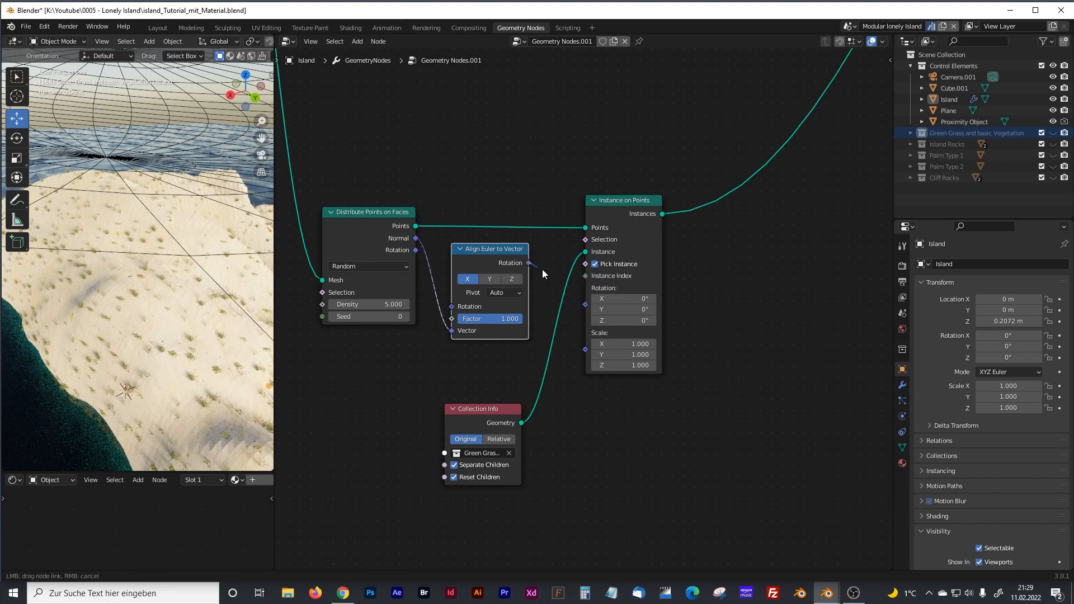
left_click_drag(582, 310, 582, 309)
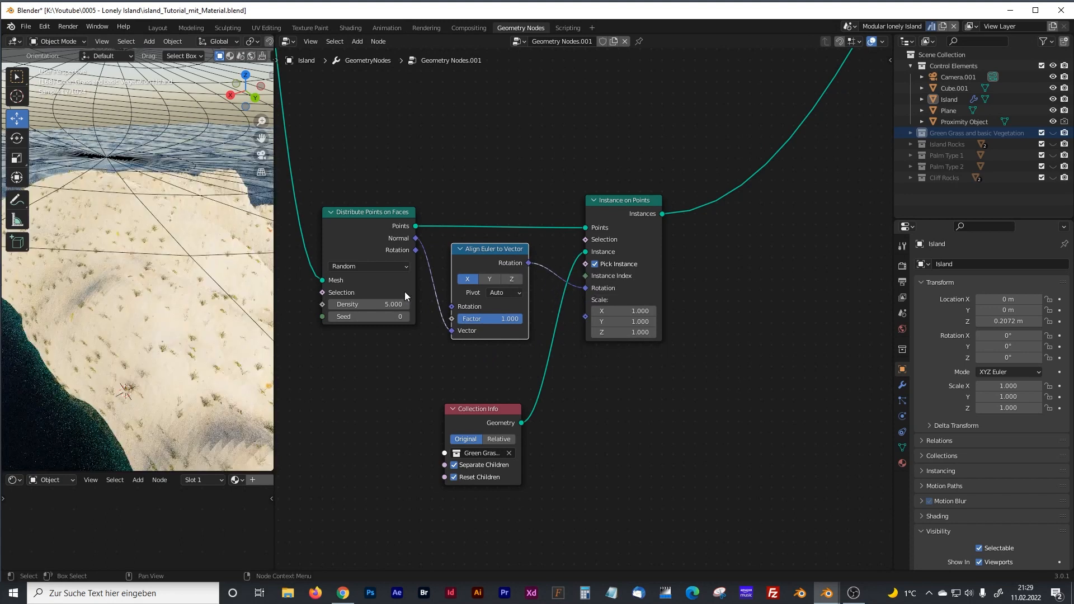
Step: Set the Density of Distribute Points on Faces to 30 and view the denser vegetation in a slightly wider viewport
left_click(391, 304)
type("30")
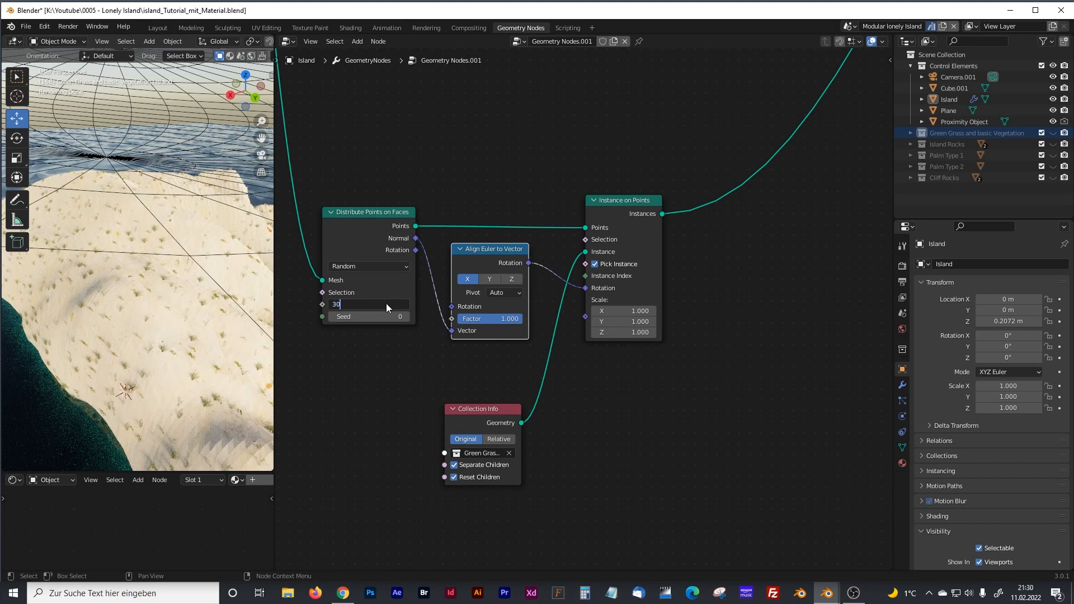
key("Return")
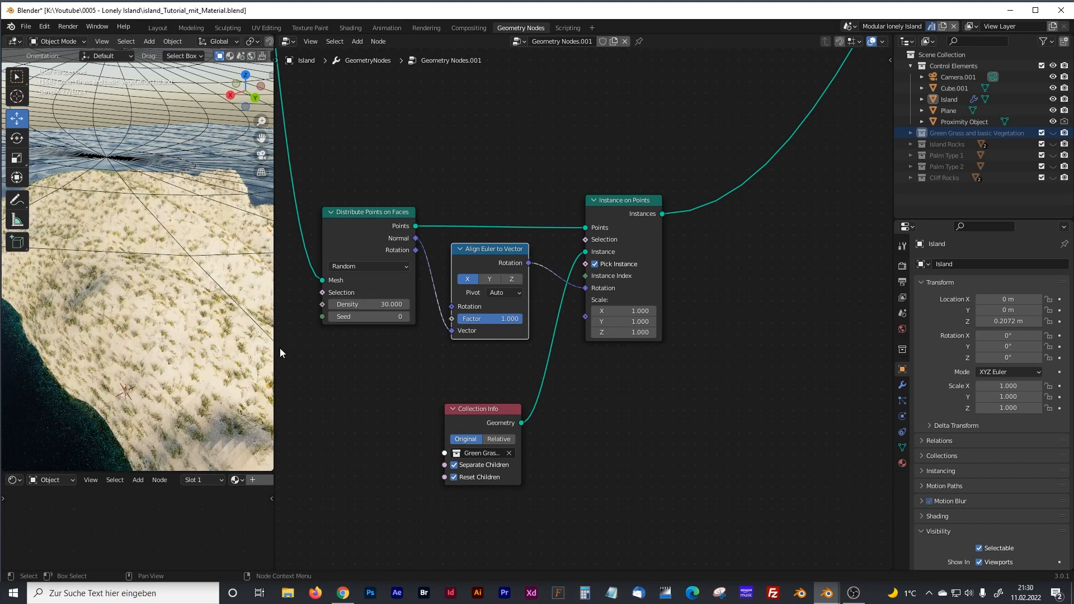
left_click_drag(275, 348, 317, 351)
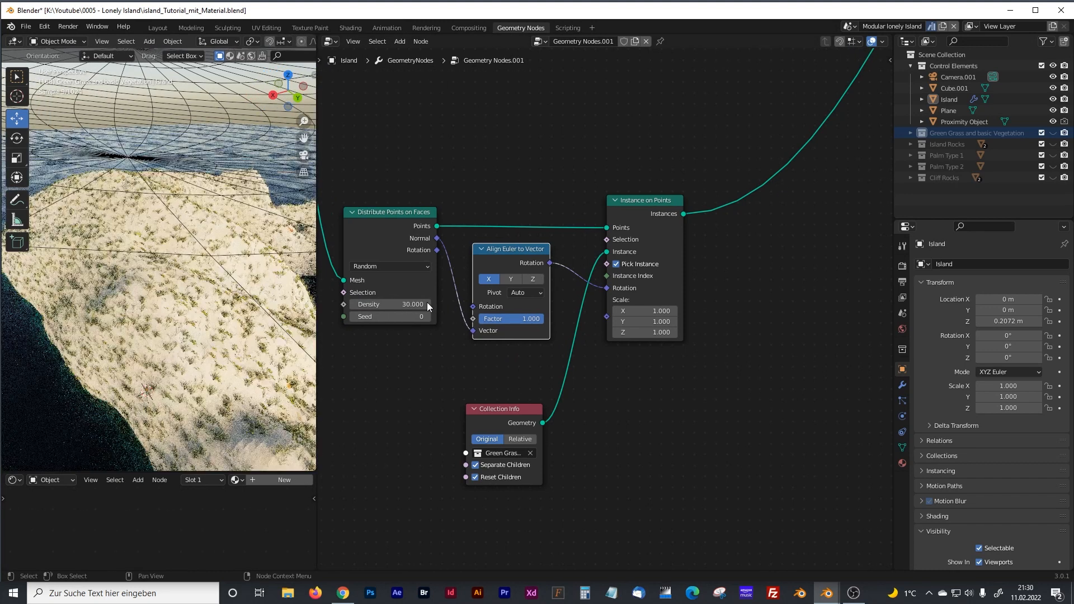
middle_click_drag(251, 409, 250, 411)
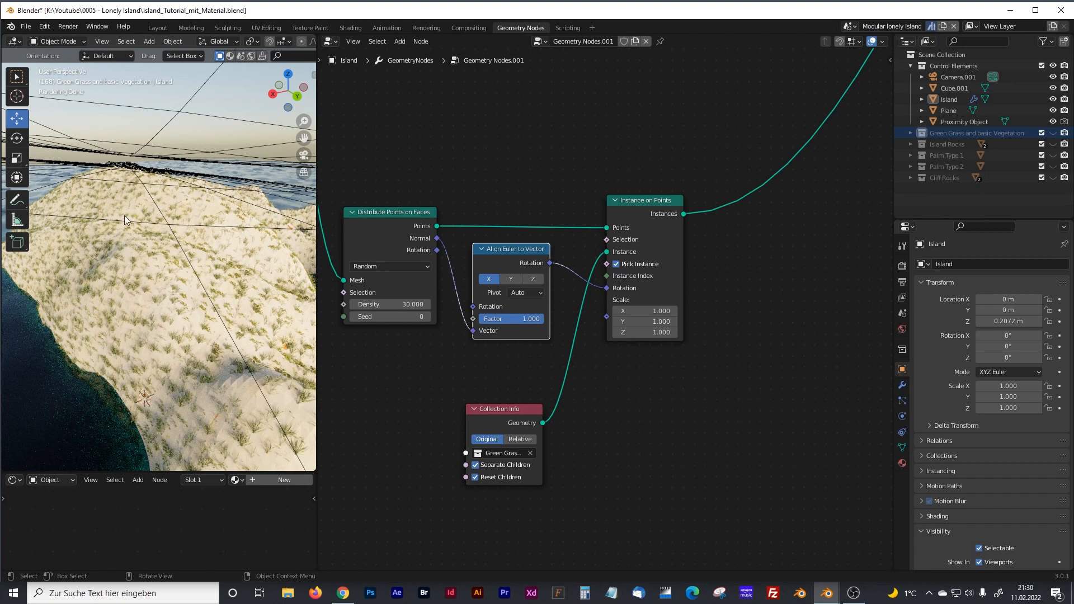
Step: Space the Distribute Points on Faces and Align Euler to Vector nodes farther apart
middle_click_drag(400, 372, 477, 355)
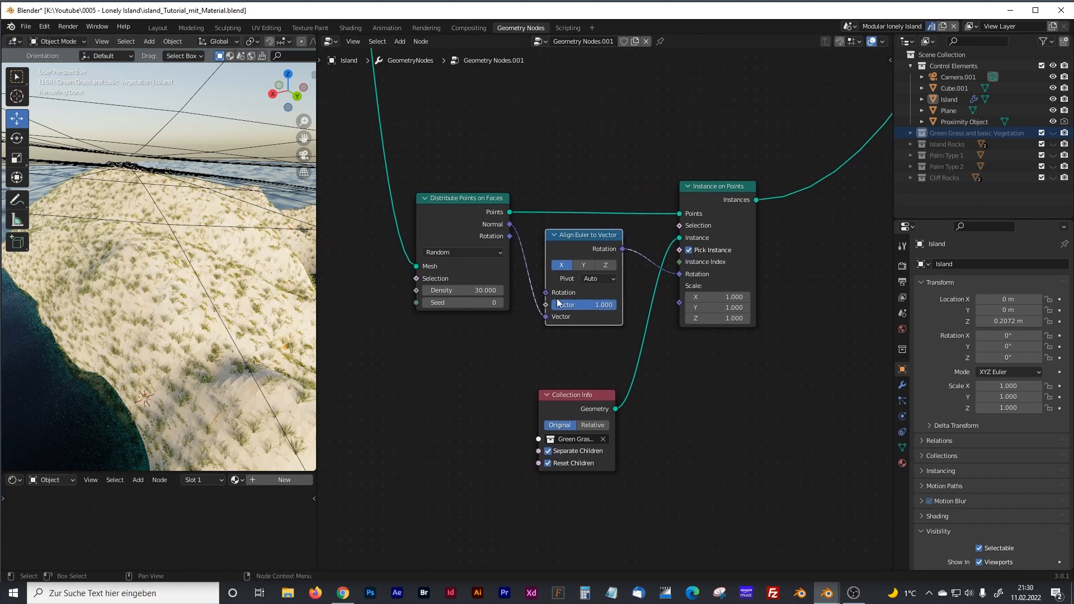
left_click_drag(490, 203, 459, 193)
left_click_drag(587, 235, 608, 249)
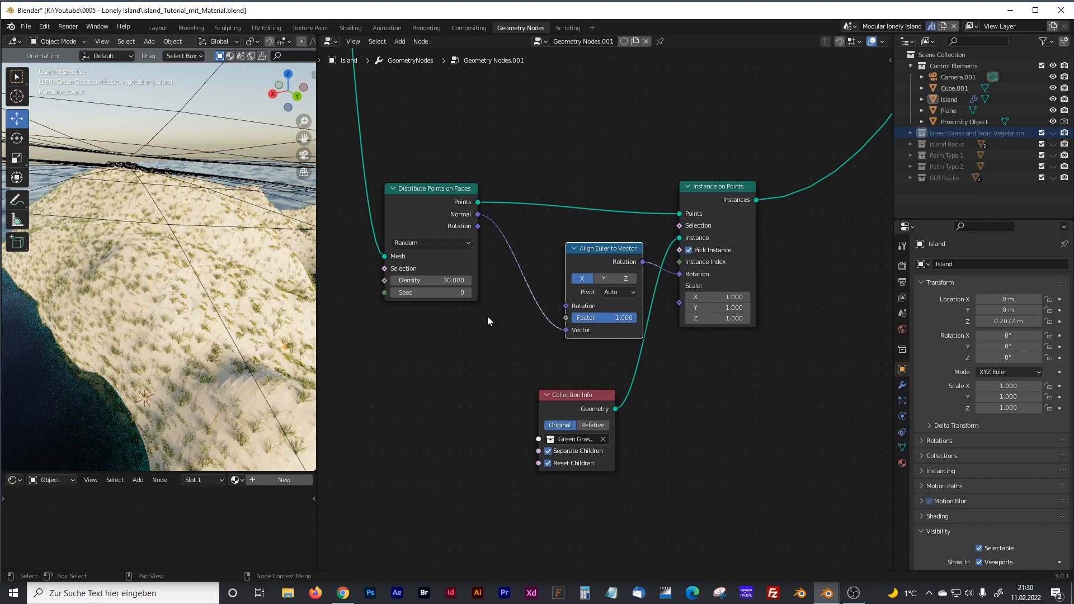
Step: Add a Random Value node below Distribute Points on Faces and link its Value to the Rotation input of Align Euler to Vector
key("shift+a")
left_click(429, 356)
type("rando")
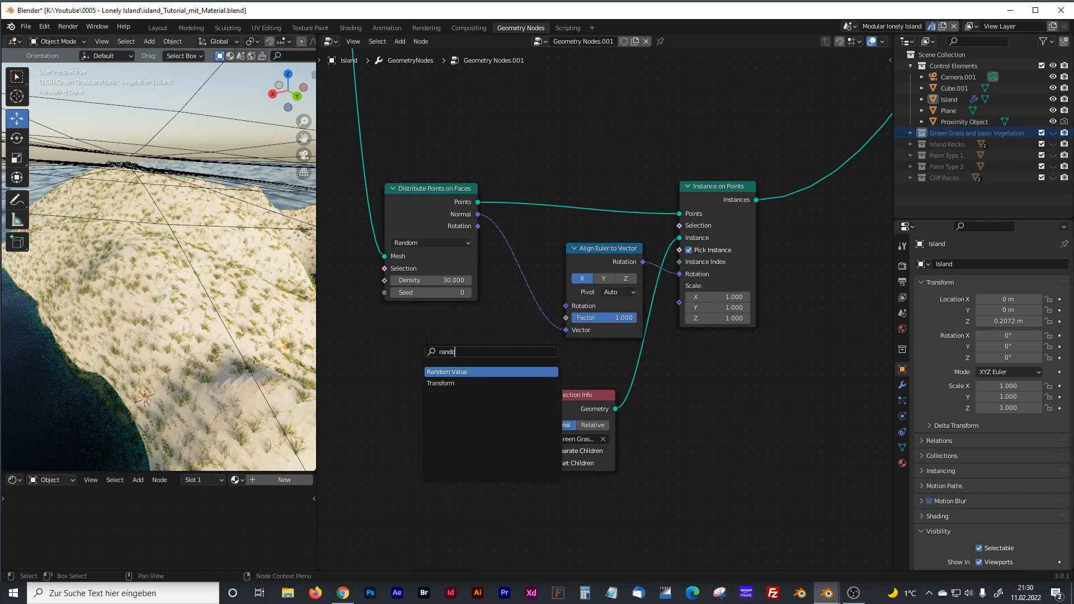
left_click(446, 373)
left_click(461, 354)
left_click_drag(488, 357, 559, 308)
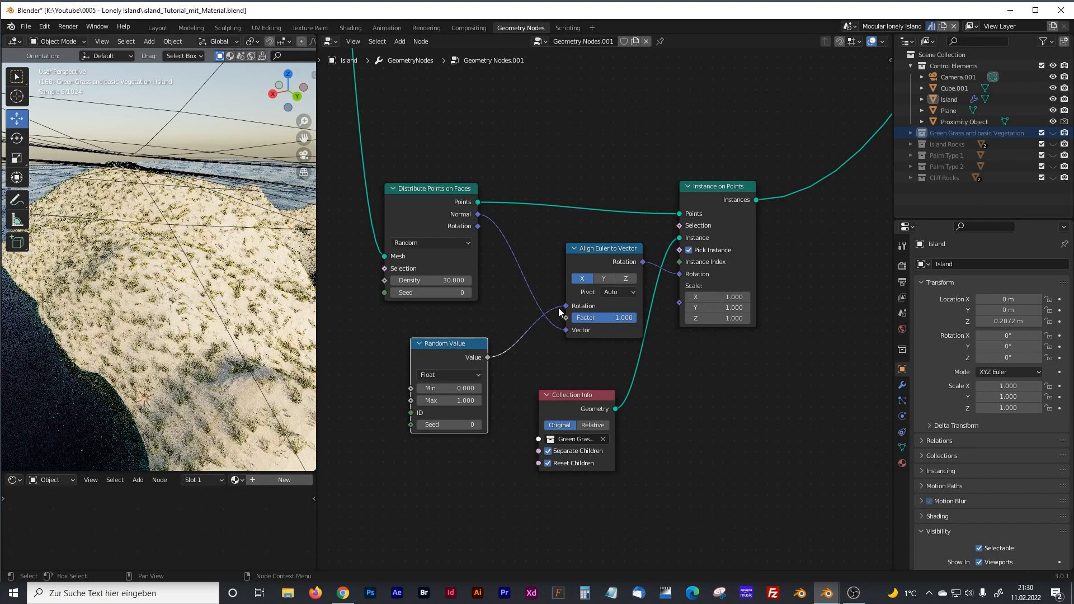
Step: Set the Max of the Random Value node to tau (6.283) for a full-turn random rotation
left_click(466, 400)
type("t")
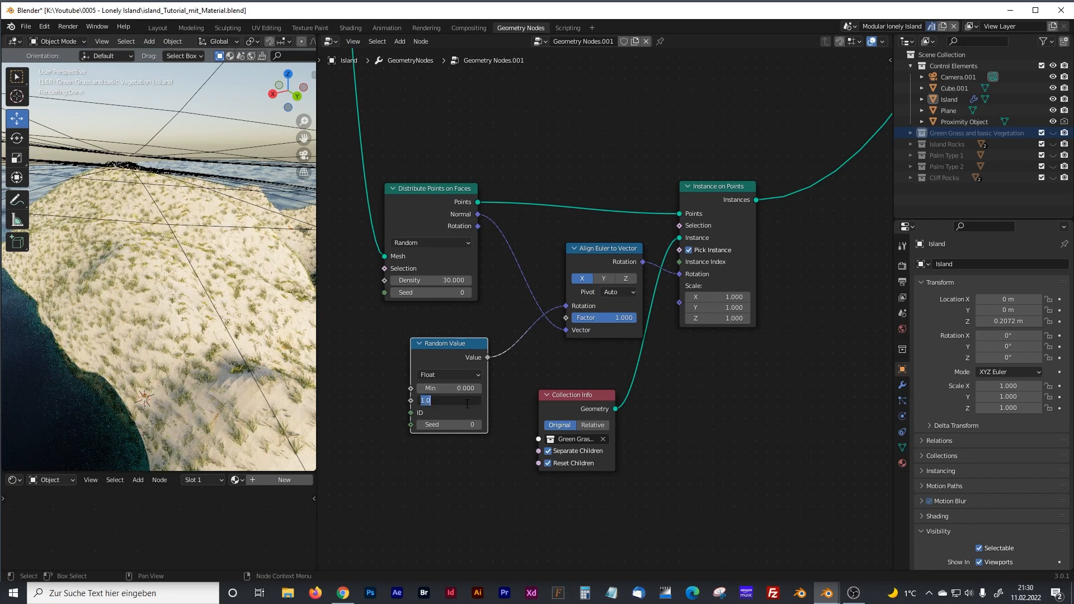
type("au")
key("Return")
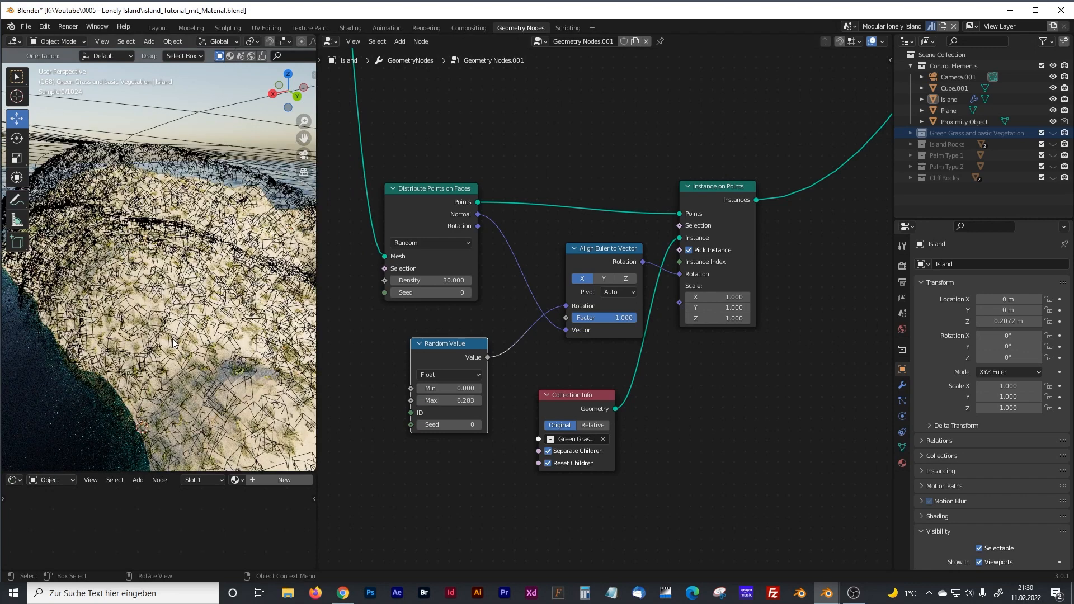
Step: Shift the Align Euler to Vector node slightly away from Instance on Points and set its alignment axis to Z
scroll(173, 339, "up", 6)
scroll(175, 335, "down", 3)
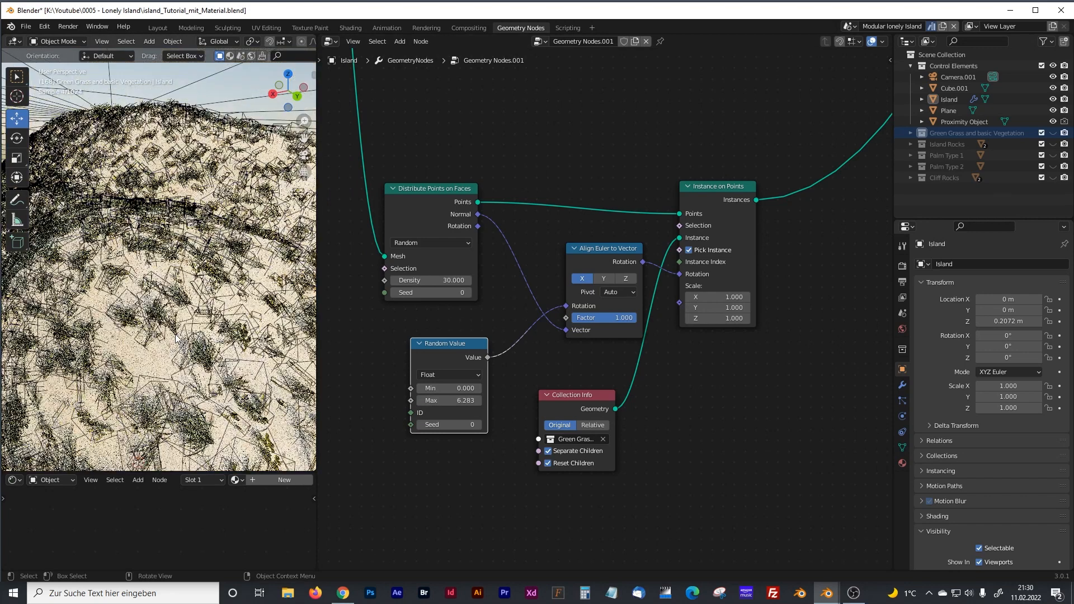
left_click(598, 251)
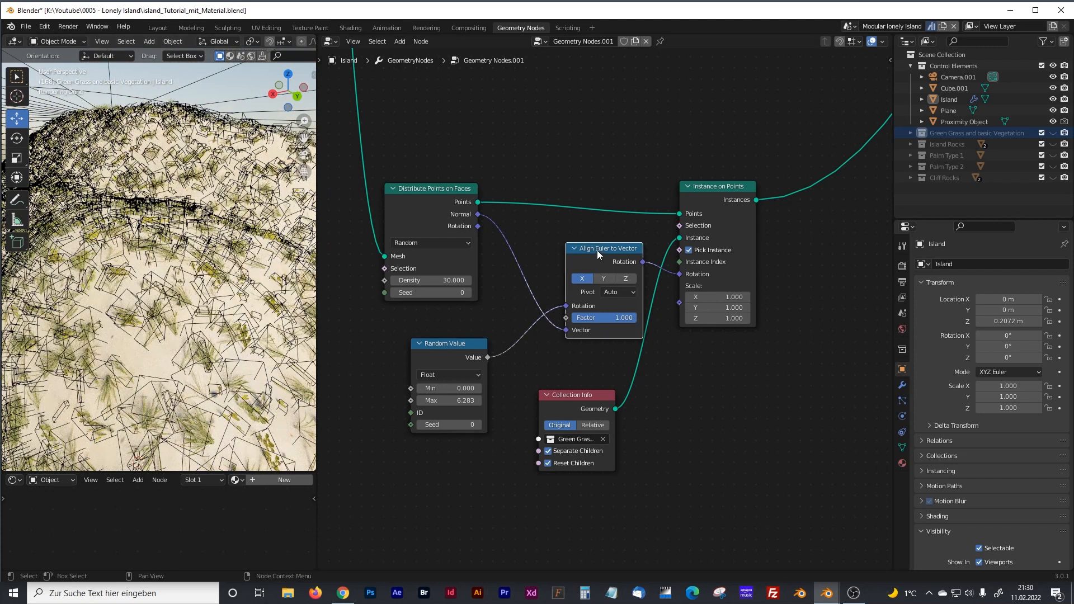
left_click_drag(597, 250, 580, 244)
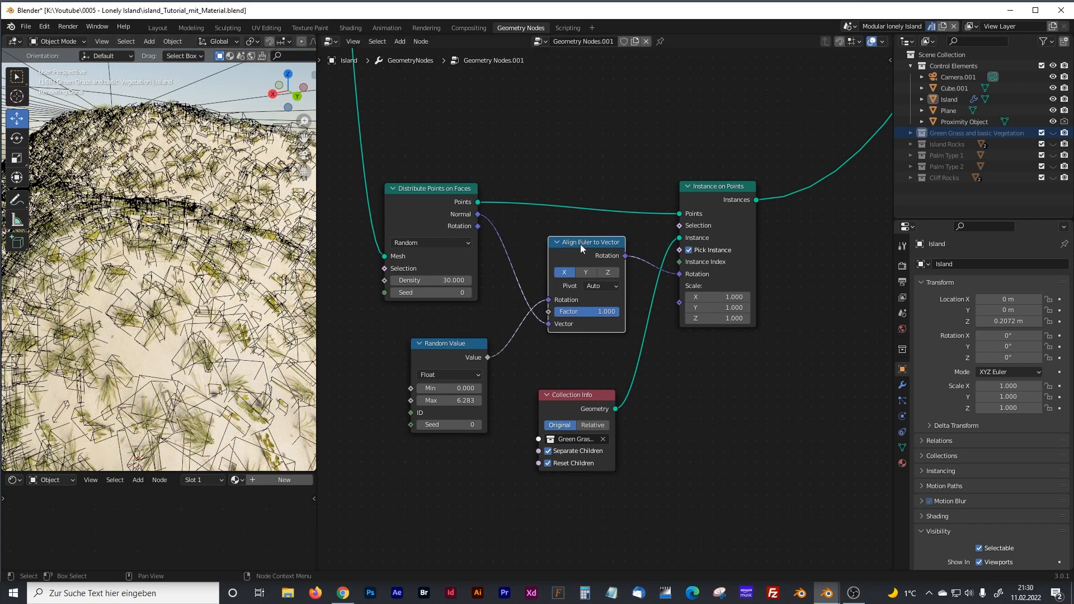
left_click(607, 273)
Step: Enlarge the 3D viewport, switch it to solid shading, and view the vegetated island from the front in orthographic projection
left_click_drag(318, 297, 412, 296)
middle_click_drag(328, 282, 321, 323)
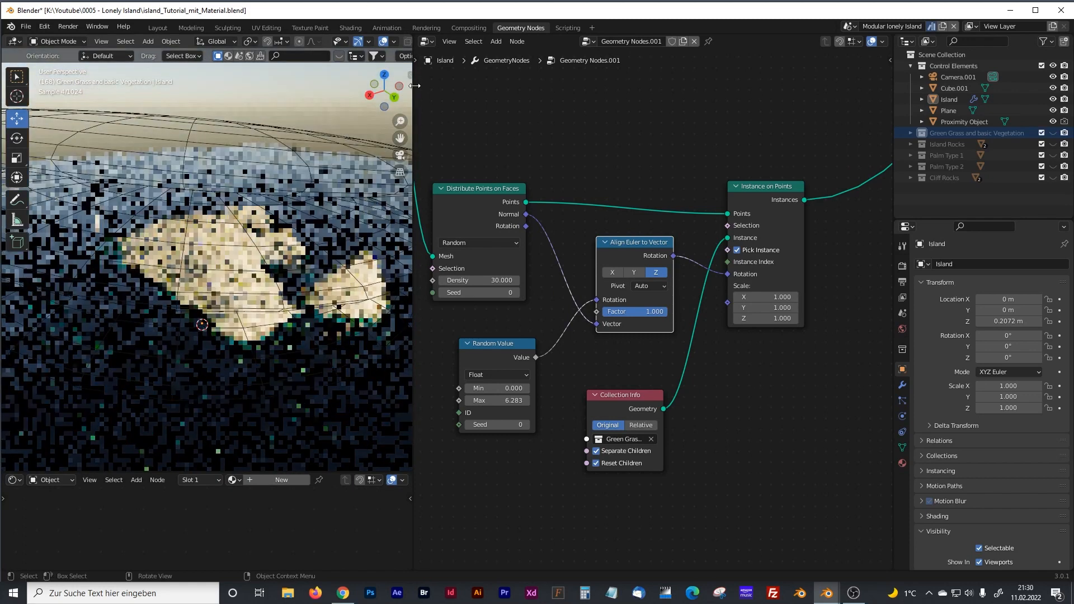
left_click_drag(415, 85, 521, 84)
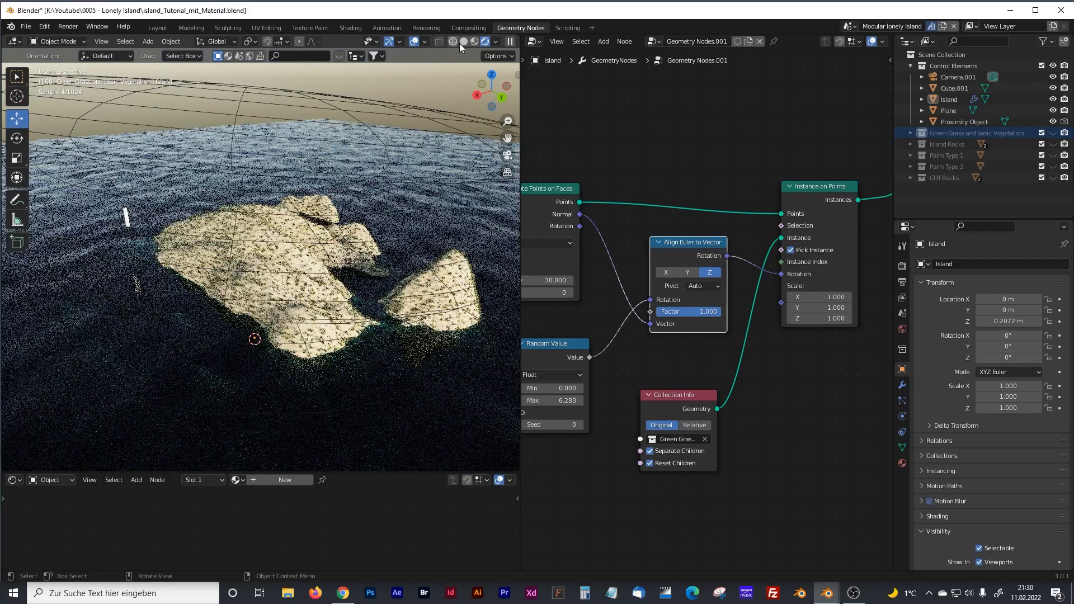
left_click(462, 42)
middle_click_drag(306, 199, 279, 258)
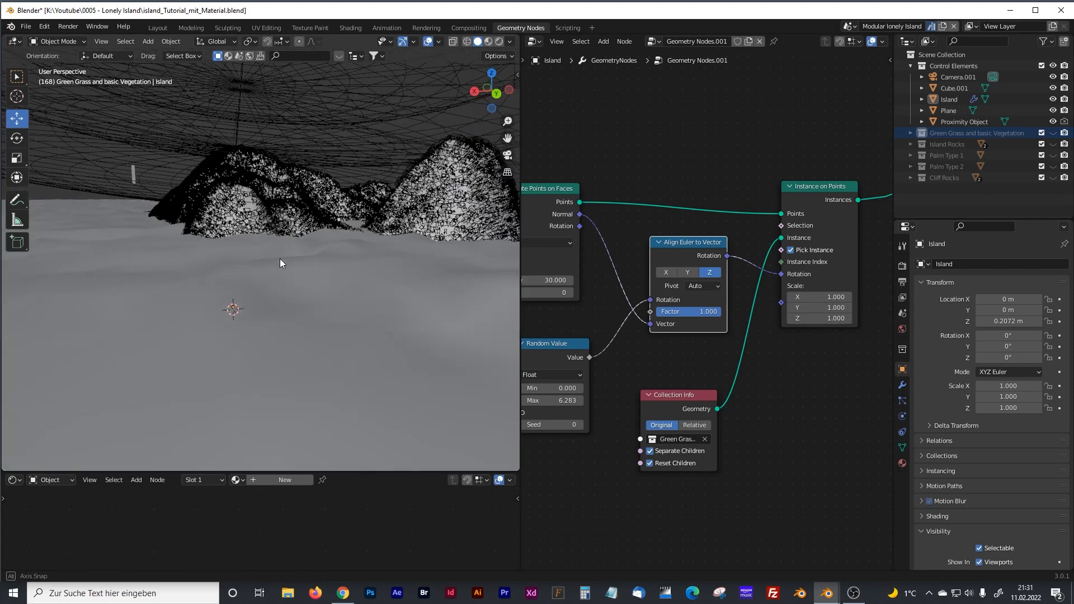
key("KP_1")
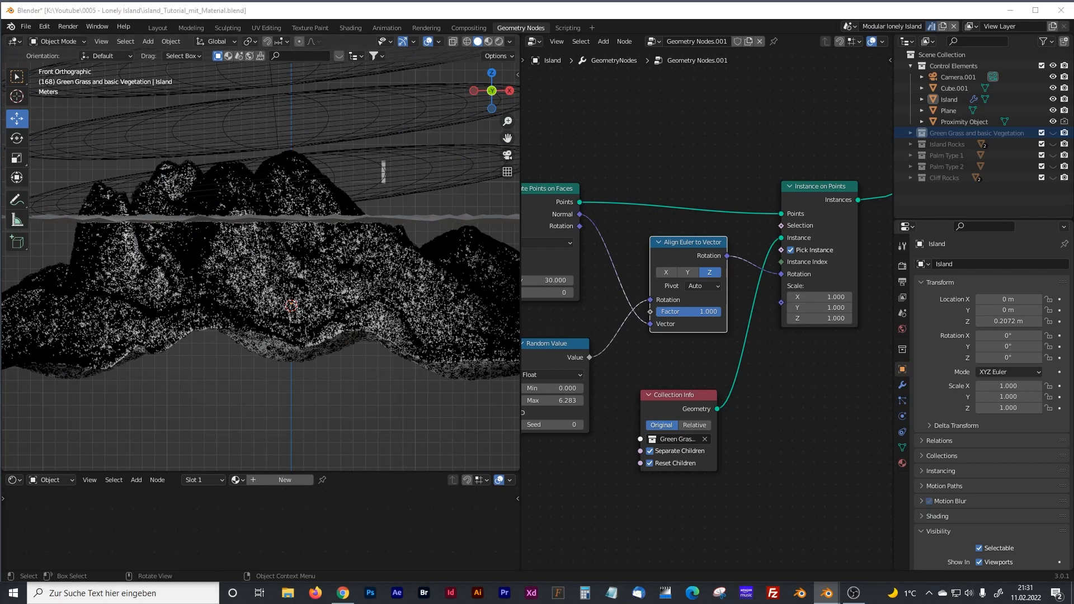
Step: Widen the node editor again and add a Position node in the free space below the Random Value node
left_click_drag(521, 213, 252, 215)
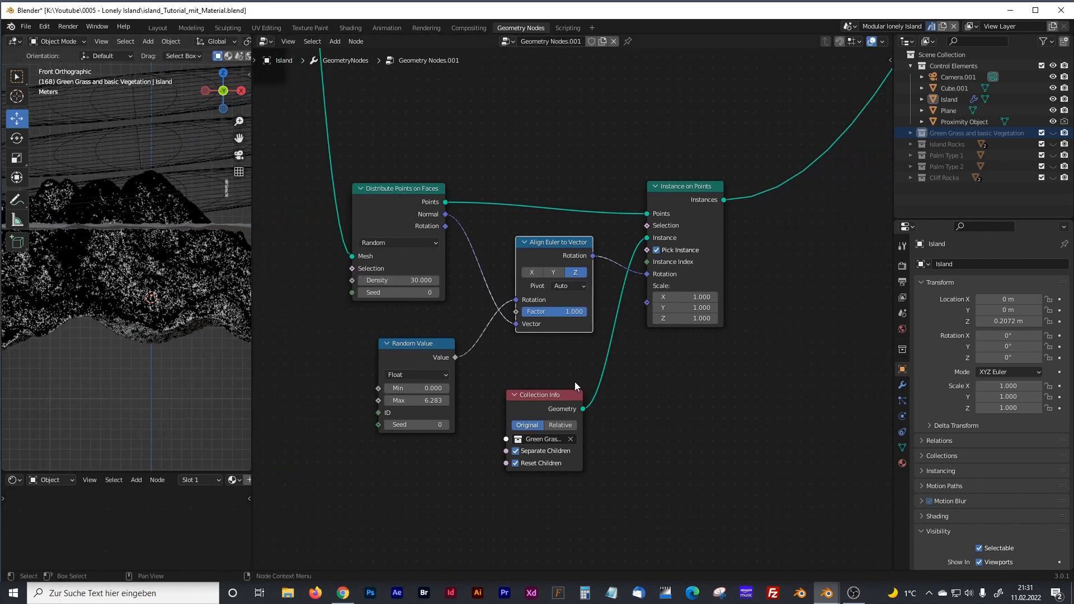
middle_click_drag(402, 534, 505, 394)
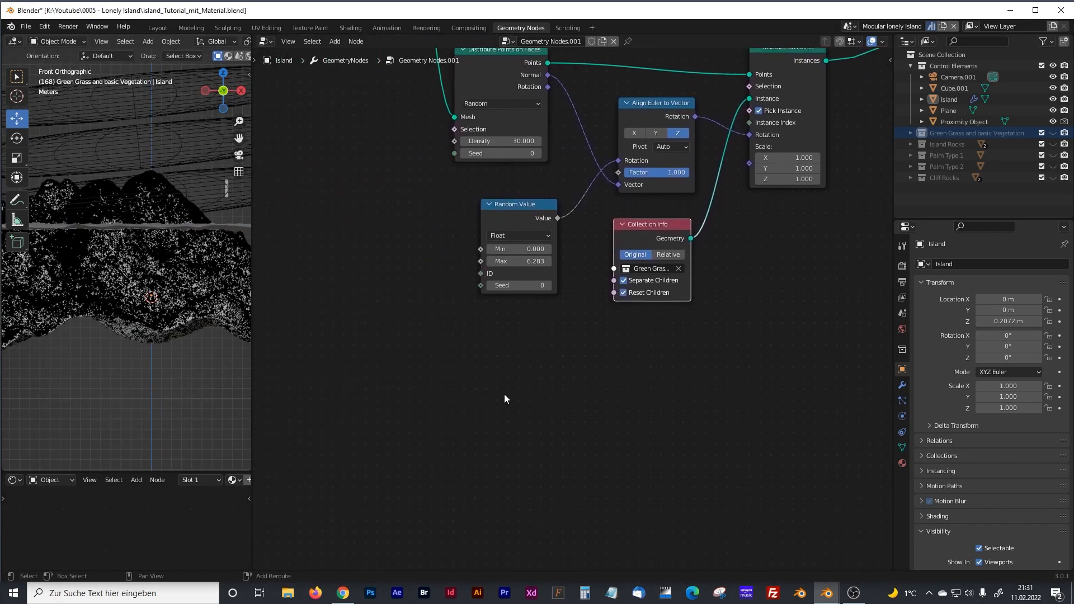
key("shift+a")
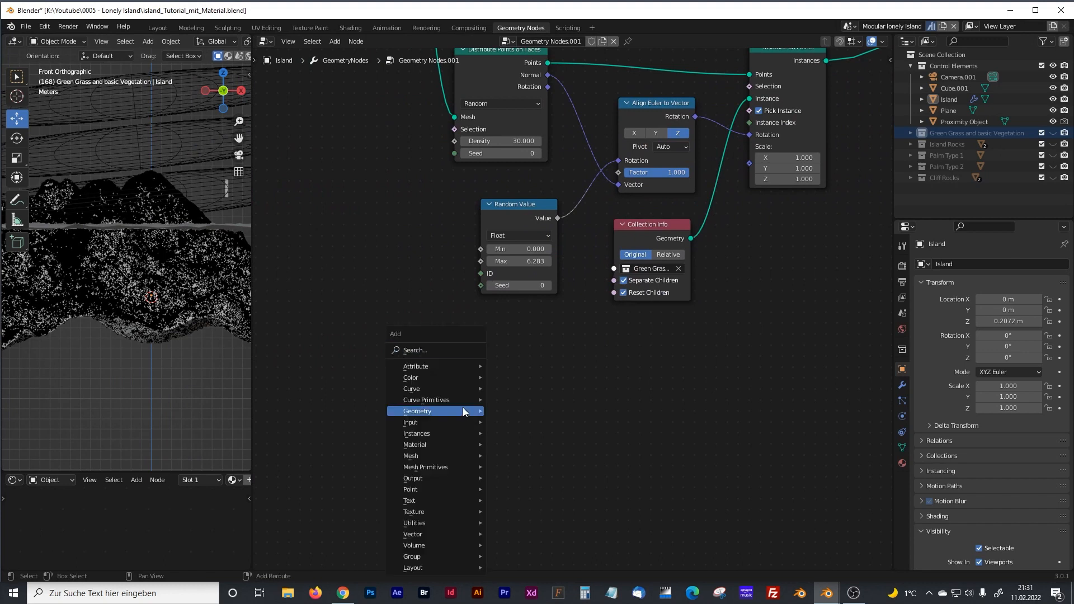
left_click(434, 351)
type("pos")
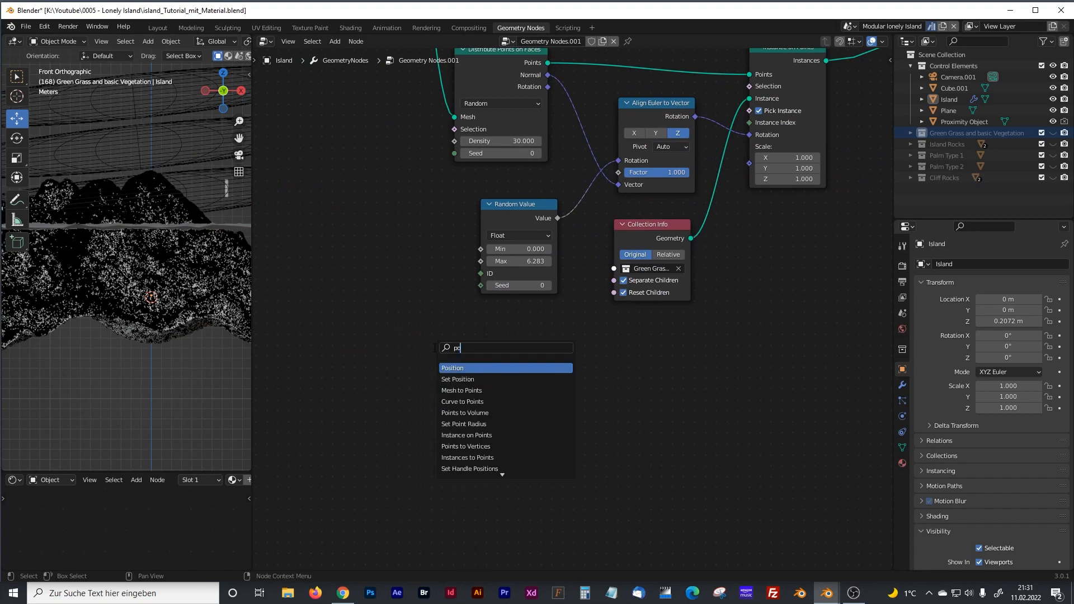
left_click(455, 368)
left_click(441, 452)
Step: Add a Separate XYZ node and place it beside the Position node
key("shift+a")
mouse_move(511, 377)
left_click(503, 350)
type("se")
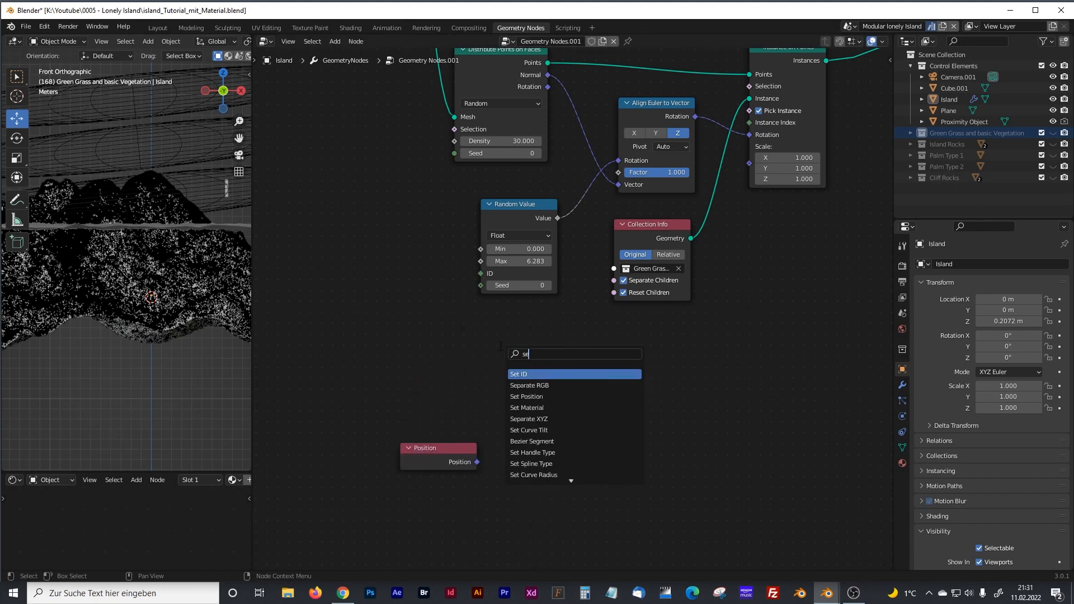
type("per")
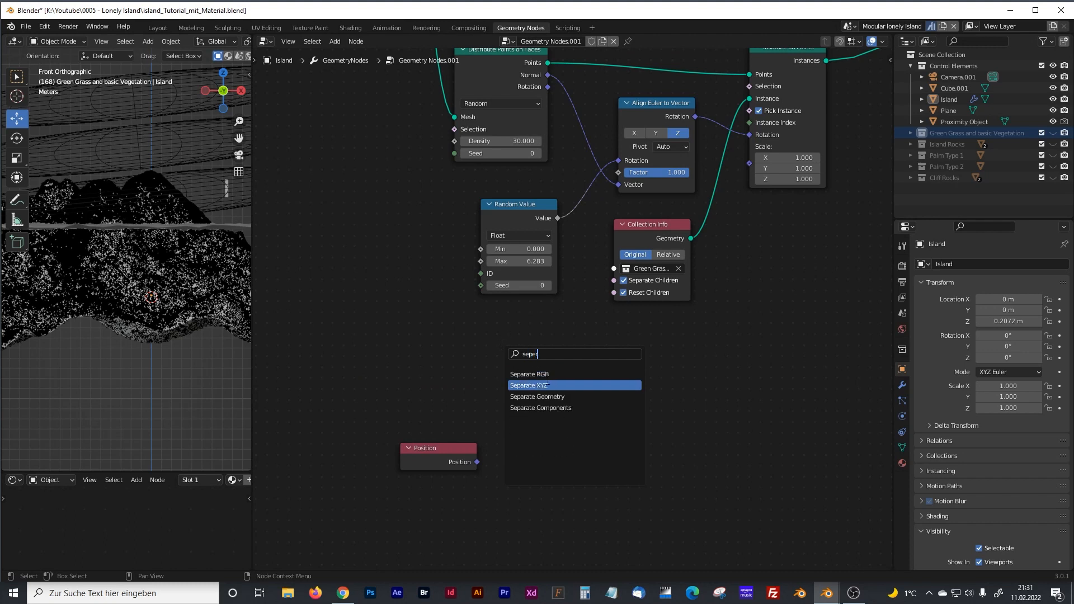
left_click(546, 385)
left_click(540, 402)
middle_click_drag(652, 412, 627, 384)
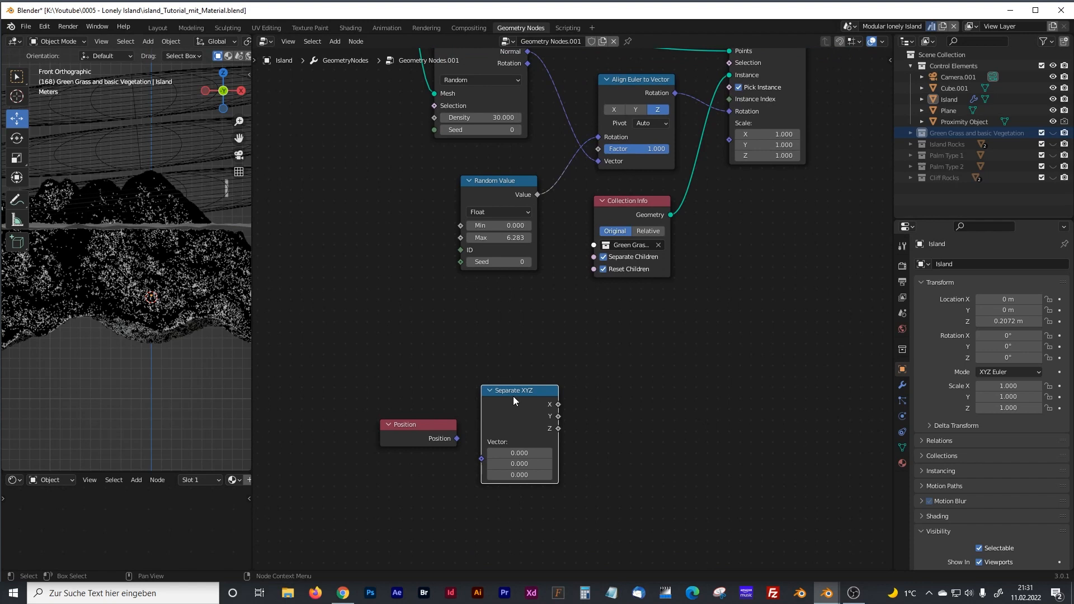
left_click_drag(512, 392, 521, 397)
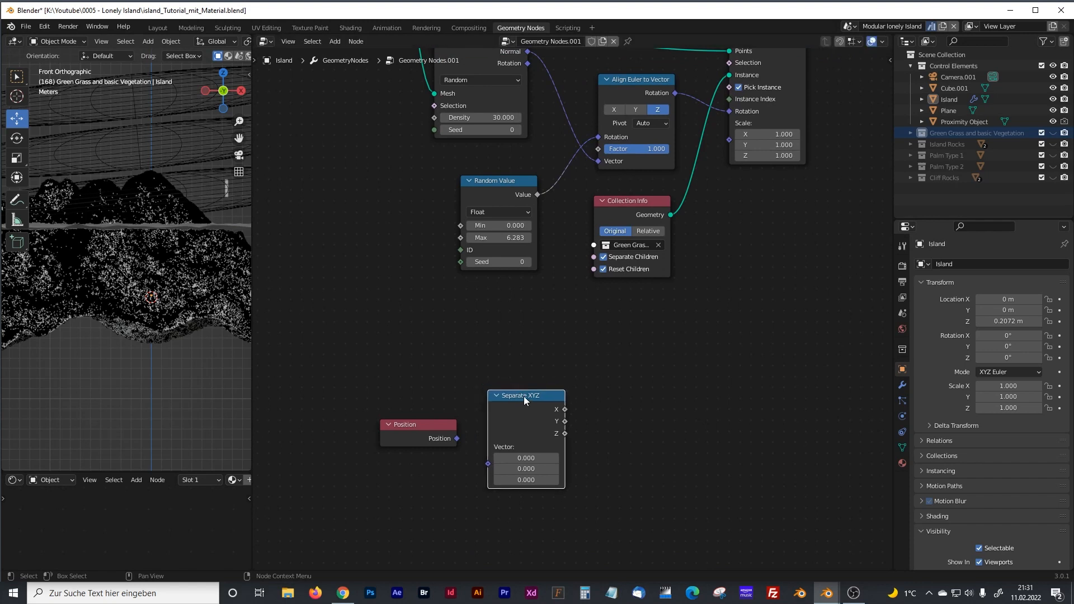
Step: Add a Math node after Separate XYZ and set its operation to Less Than
left_click(629, 411)
key("shift+a")
mouse_move(633, 404)
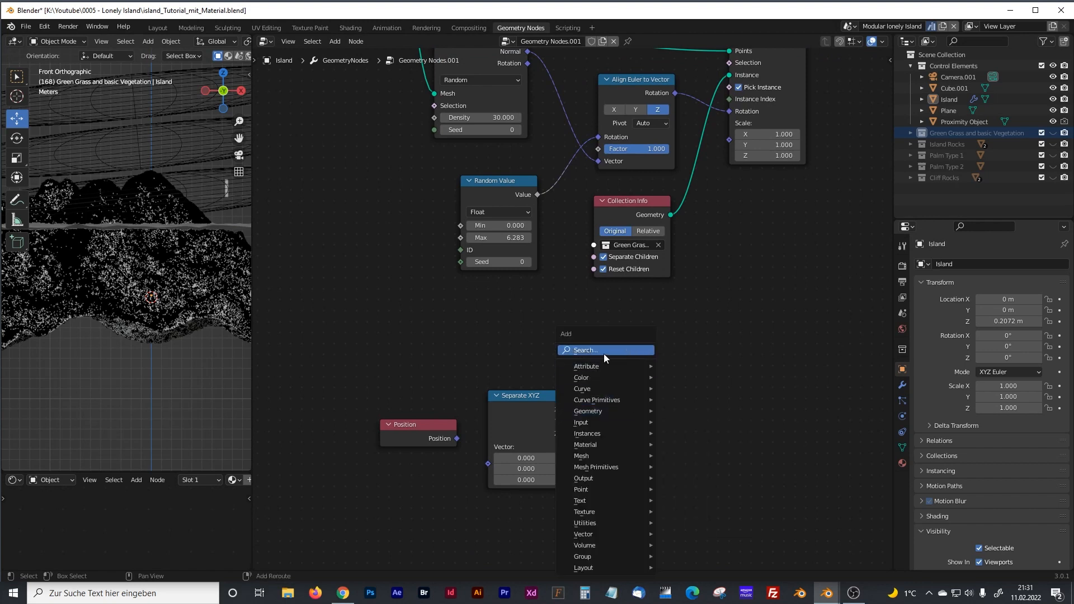
left_click(603, 354)
type("math")
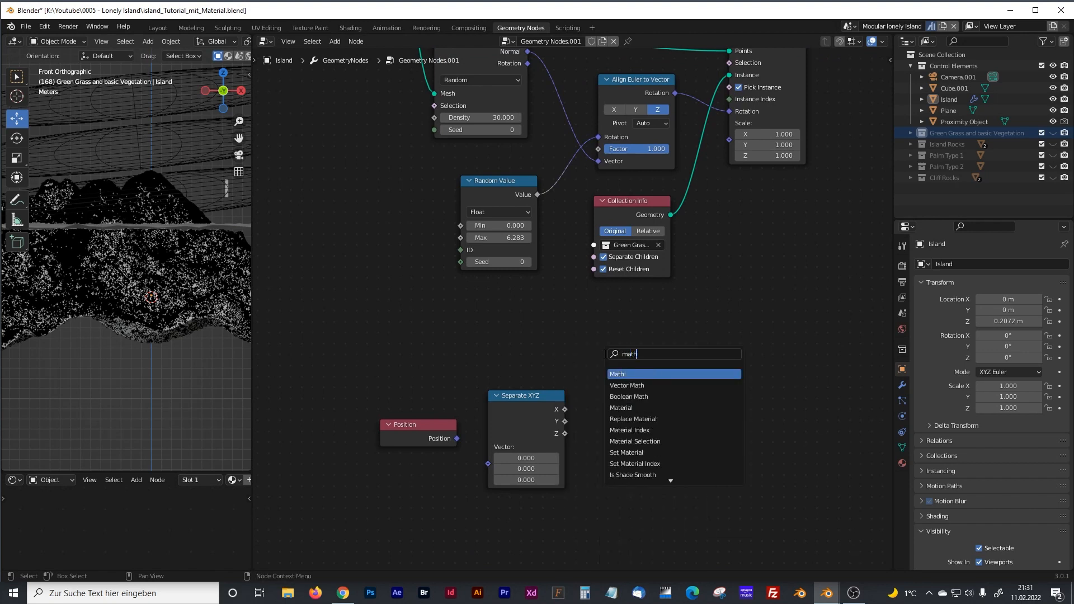
left_click(625, 377)
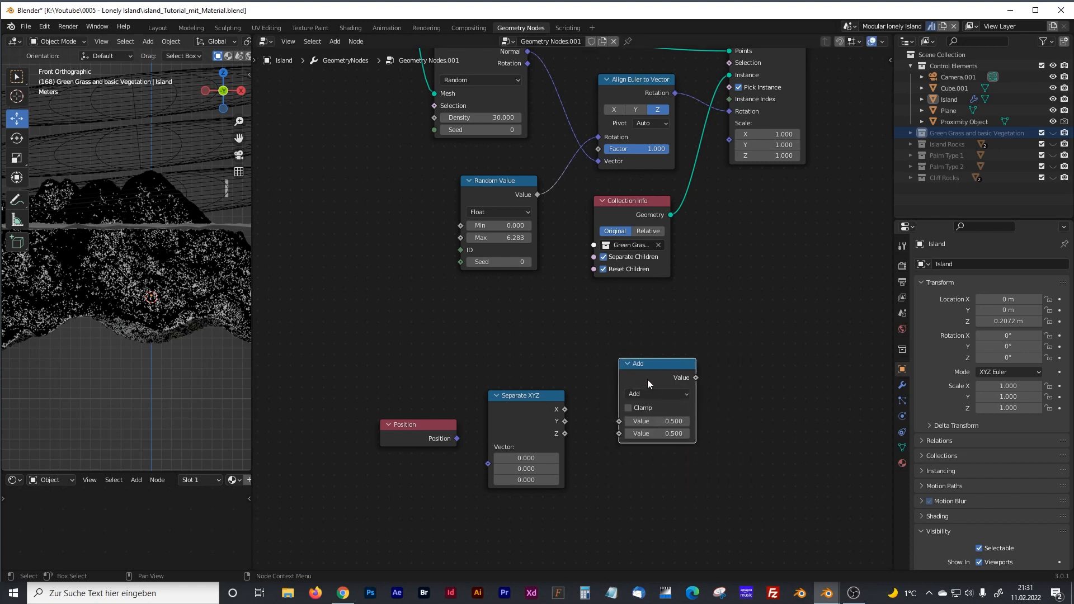
left_click(647, 396)
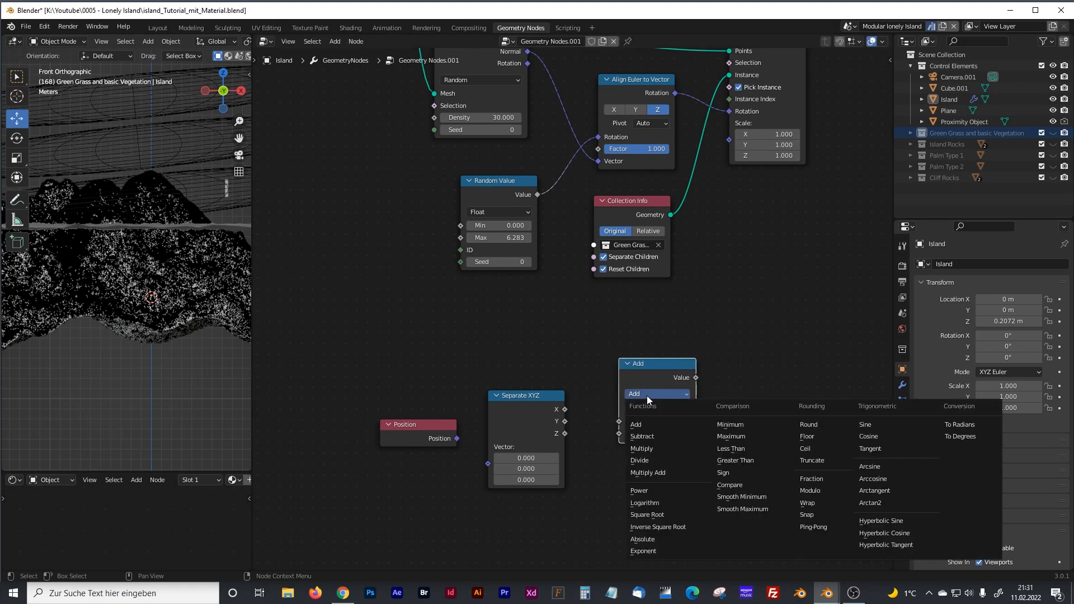
left_click(733, 448)
Step: Add a Map Range node after the Less Than node
middle_click_drag(730, 430, 628, 432)
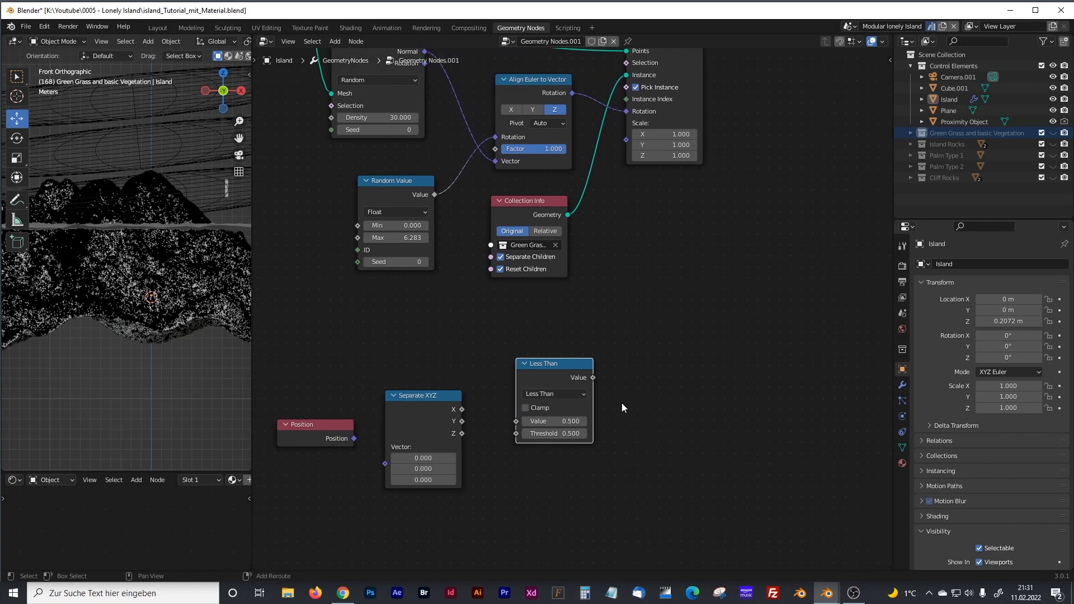
key("shift+a")
type("map")
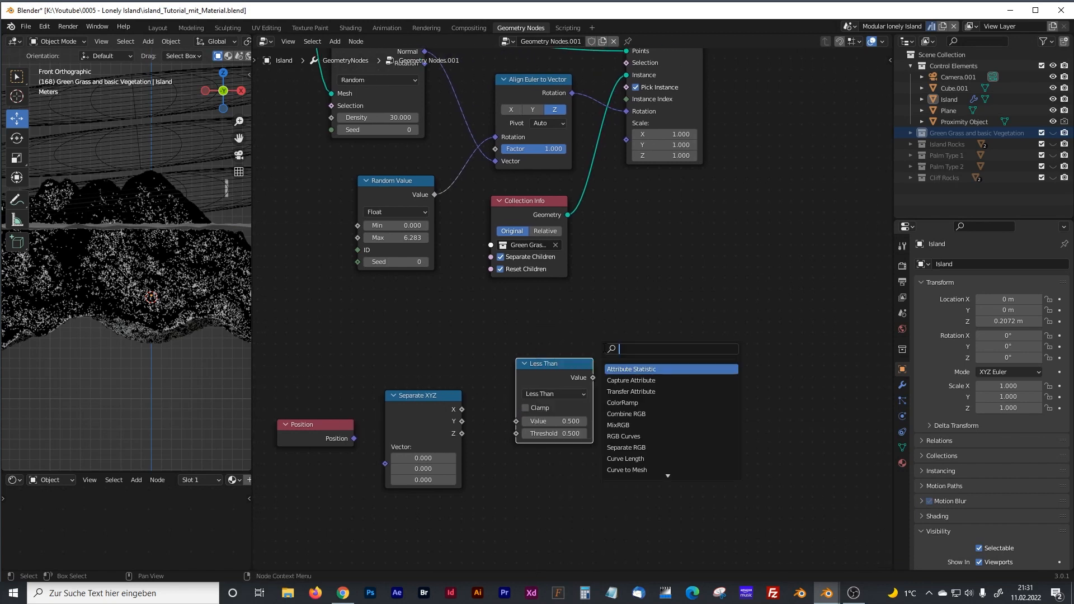
key("Return")
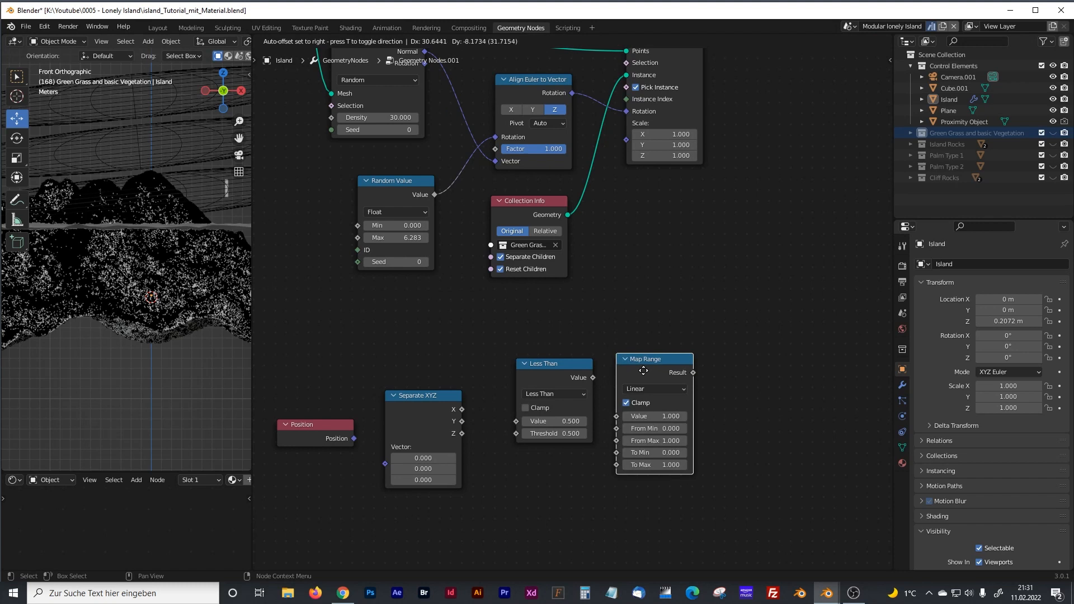
Step: Space out the Position and Separate XYZ nodes and link the Position output to the Vector input of Separate XYZ
middle_click_drag(628, 354, 510, 347)
left_click_drag(545, 400, 528, 400)
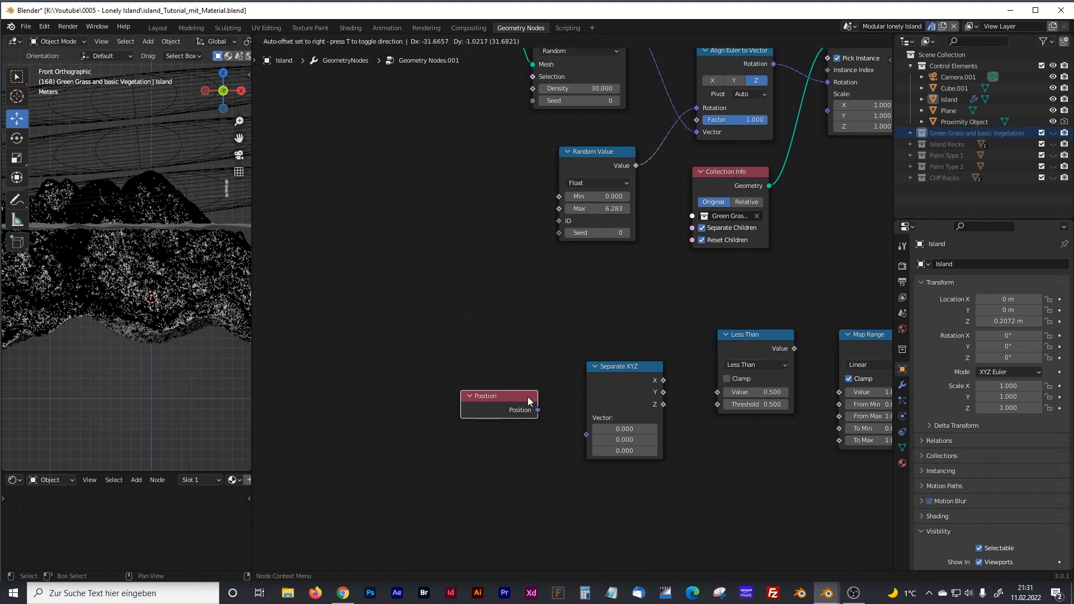
left_click_drag(624, 371, 624, 350)
left_click_drag(538, 410, 586, 414)
left_click_drag(629, 353, 625, 362)
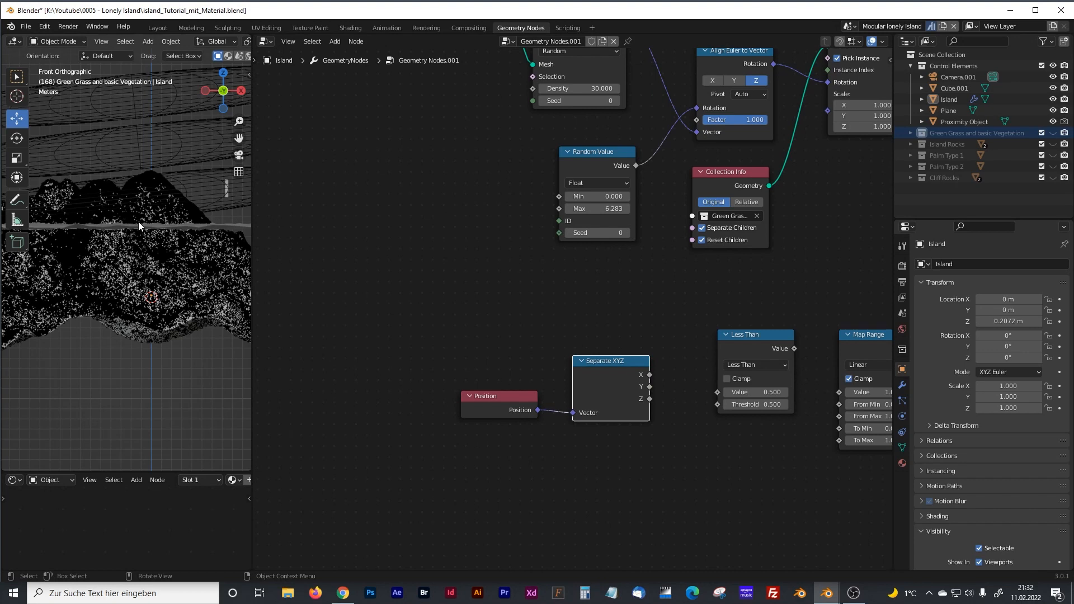
Step: Link the Z output of Separate XYZ to the Threshold input of the Less Than node
middle_click_drag(622, 338, 581, 338)
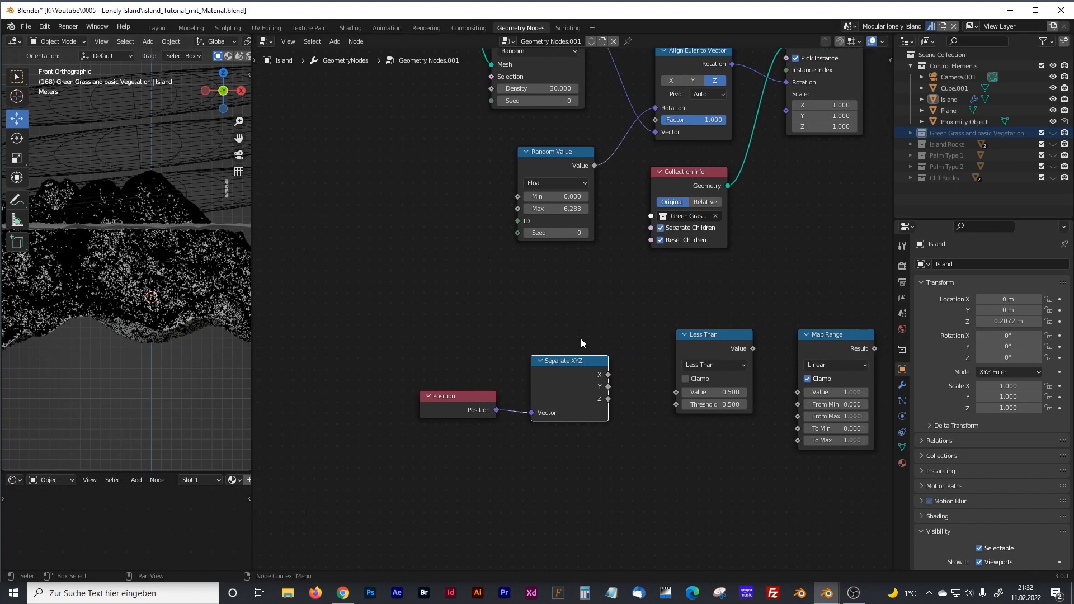
left_click_drag(608, 399, 616, 402)
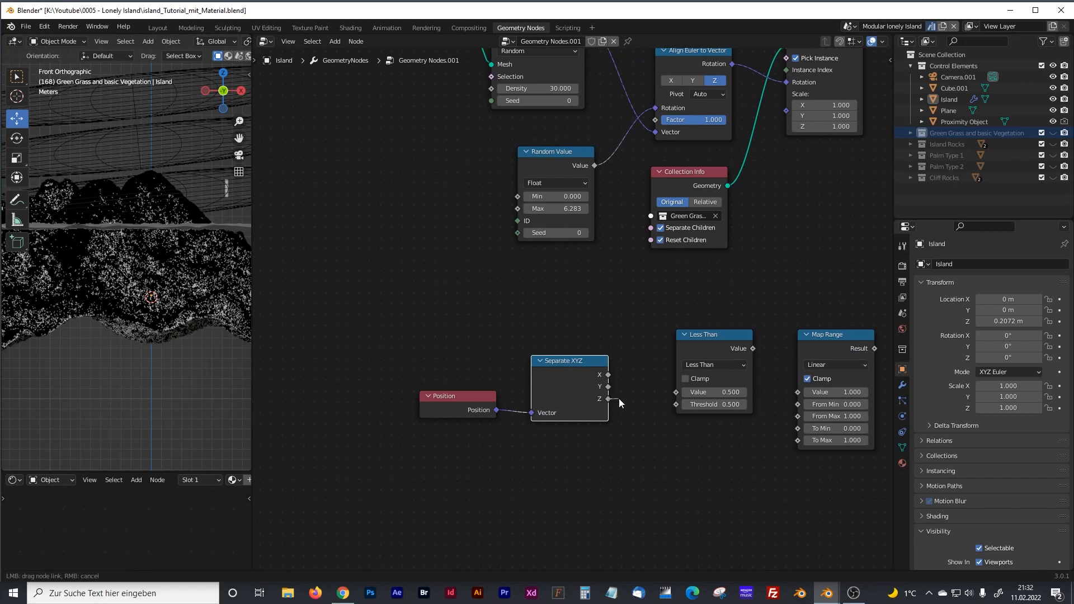
left_click_drag(674, 405, 675, 404)
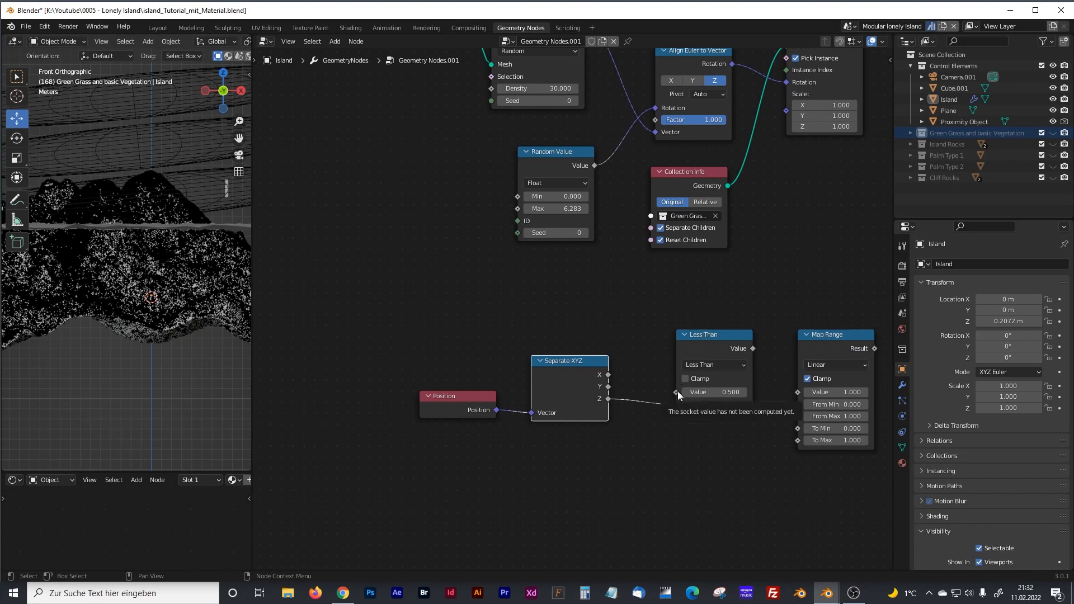
scroll(478, 264, "down", 2)
scroll(479, 274, "up", 3)
Step: Add a Value node above Separate XYZ and link it to the Value input of the Less Than node
key("shift+a")
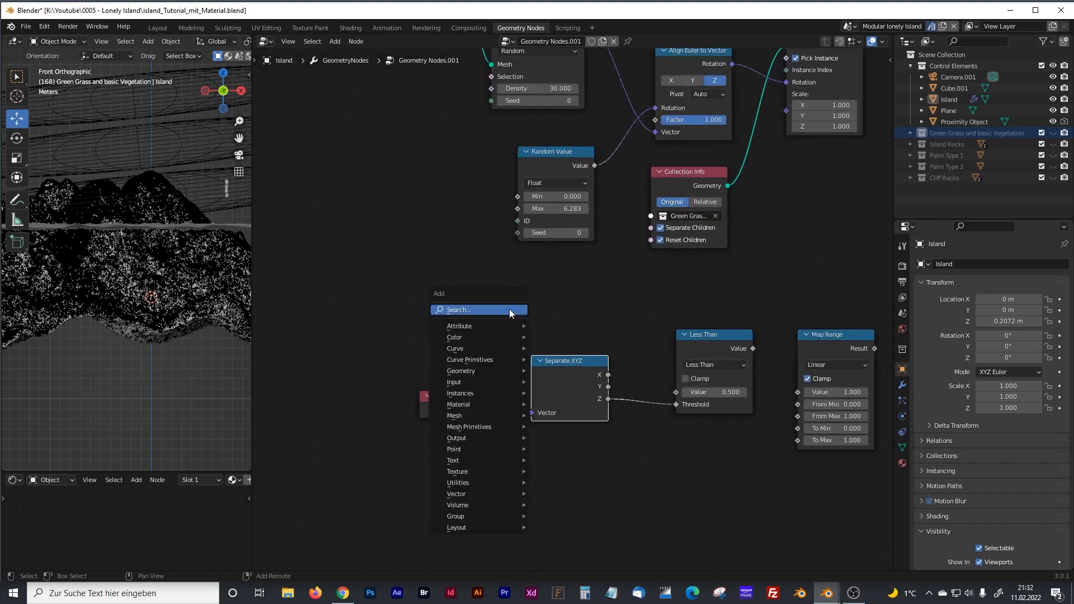
left_click(510, 310)
type("value")
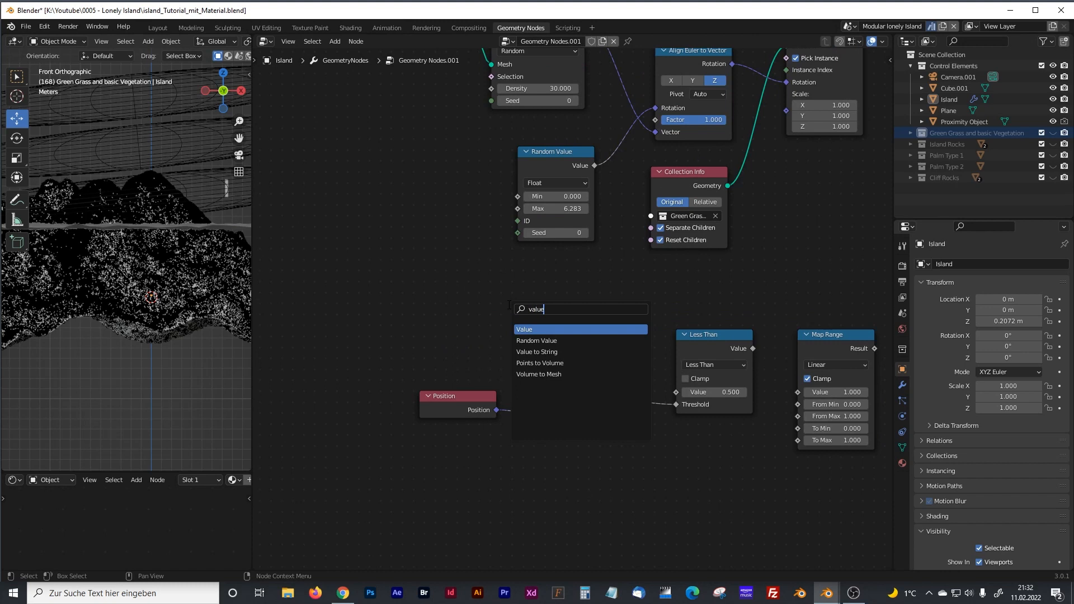
left_click(530, 329)
left_click(533, 310)
left_click_drag(571, 306, 672, 392)
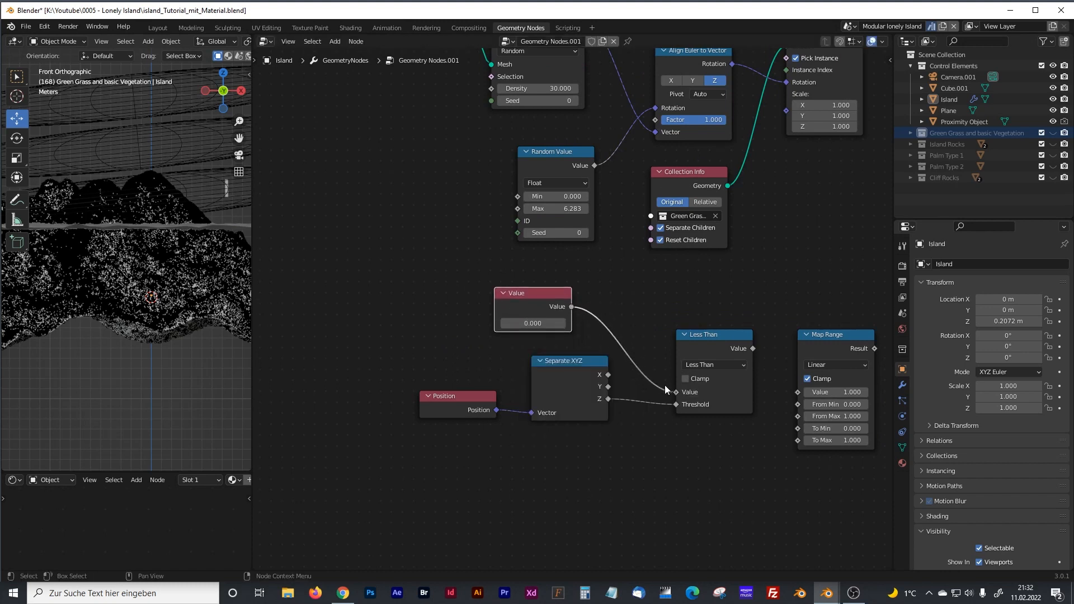
middle_click_drag(753, 290, 630, 283)
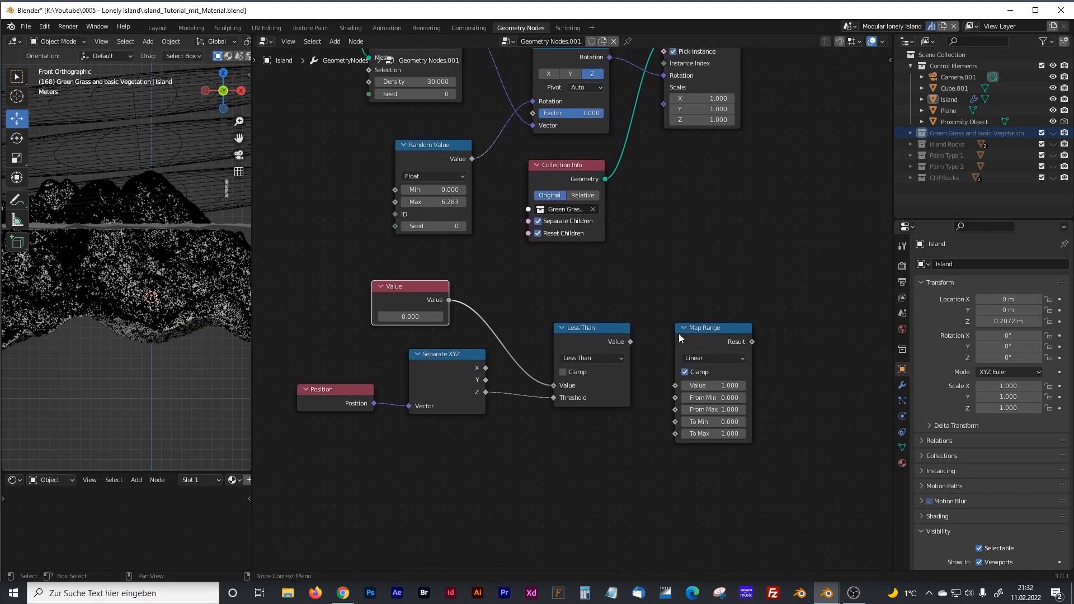
Step: Enable Clamp on the Less Than node, move Map Range aside and add a Math node between them
left_click_drag(679, 334, 681, 318)
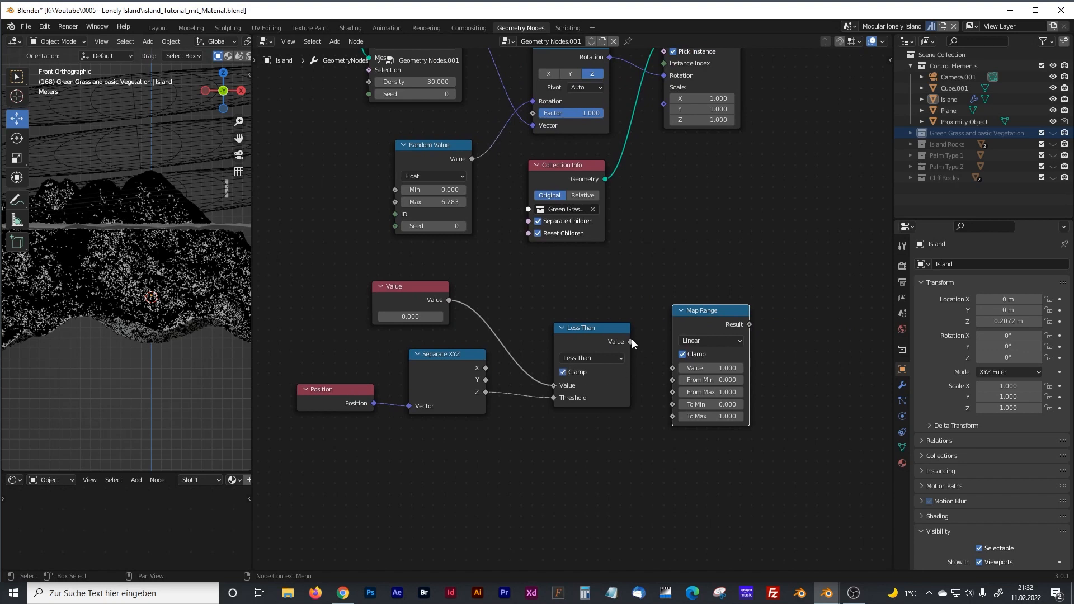
left_click_drag(693, 313, 781, 303)
key("shift+a")
left_click(665, 330)
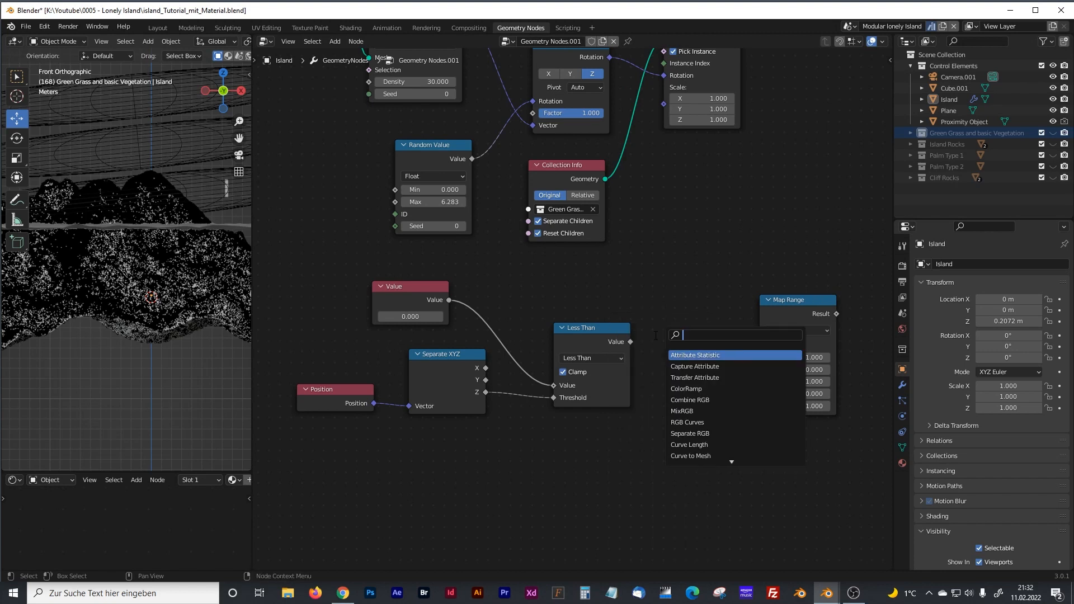
type("math")
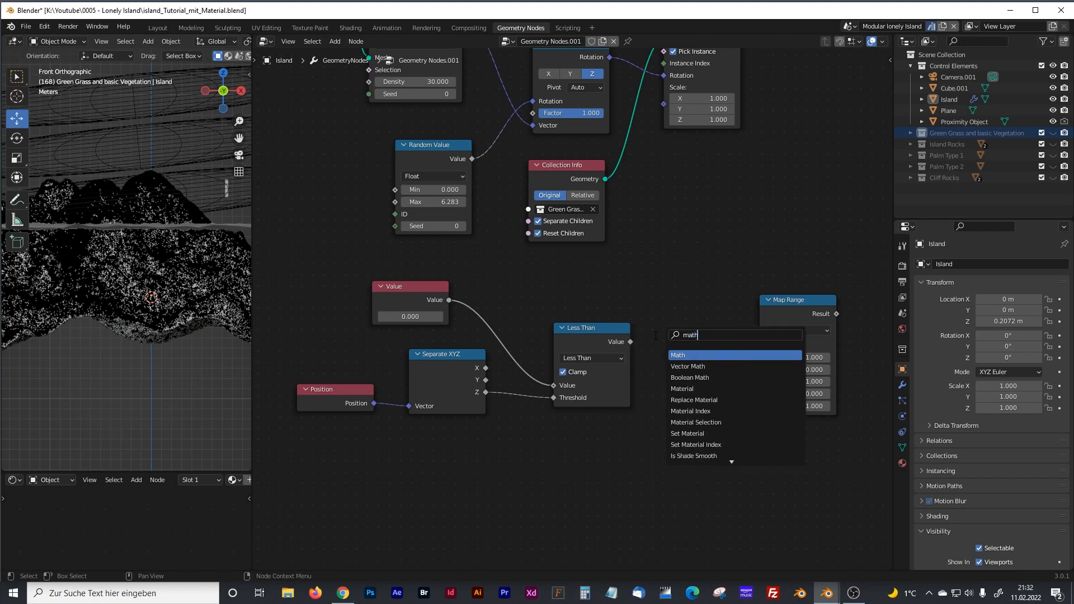
left_click(685, 355)
left_click(679, 349)
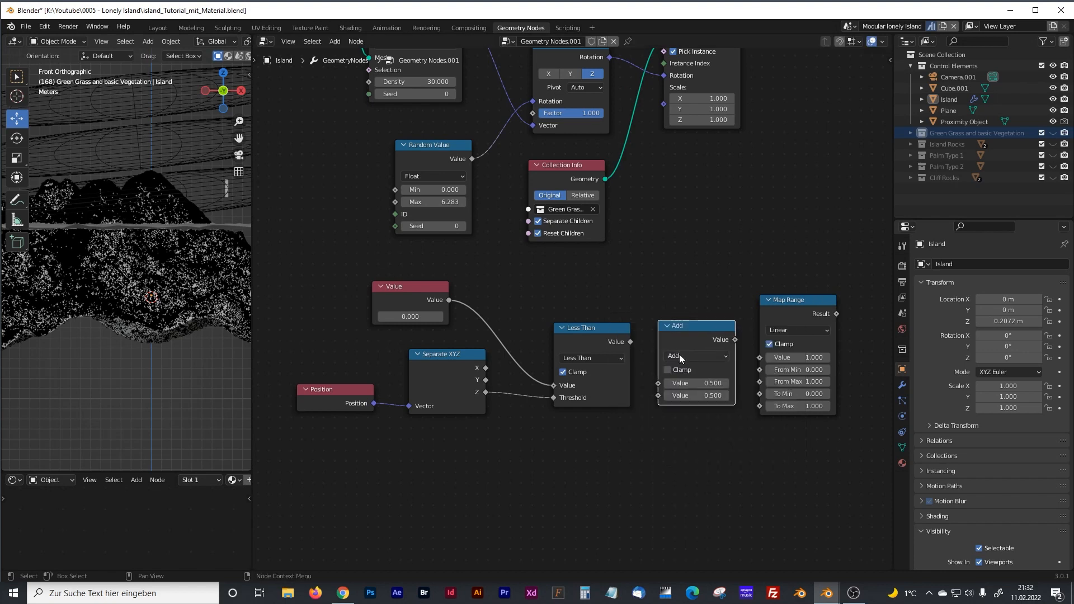
Step: Set the Math node to Subtract and link it between the Less Than output and the Value input of Map Range
left_click(679, 356)
left_click(377, 398)
left_click_drag(631, 342, 659, 383)
left_click_drag(736, 341, 772, 358)
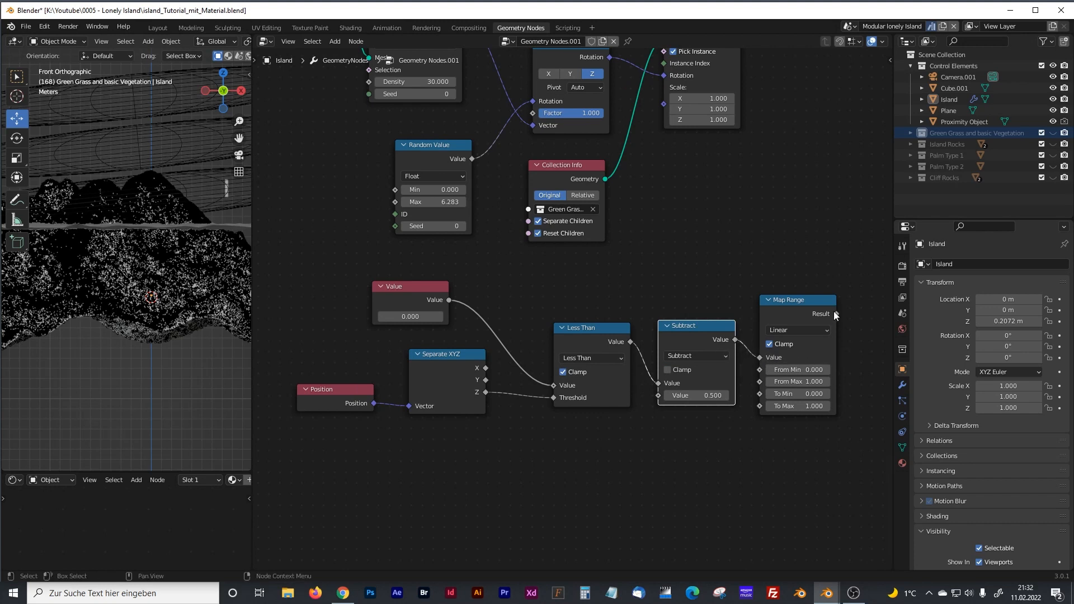
Step: Move Instance on Points aside, link the Map Range Result to its Selection input, and widen the 3D viewport
middle_click_drag(835, 311, 699, 432)
left_click_drag(584, 107, 715, 110)
left_click_drag(702, 435, 657, 153)
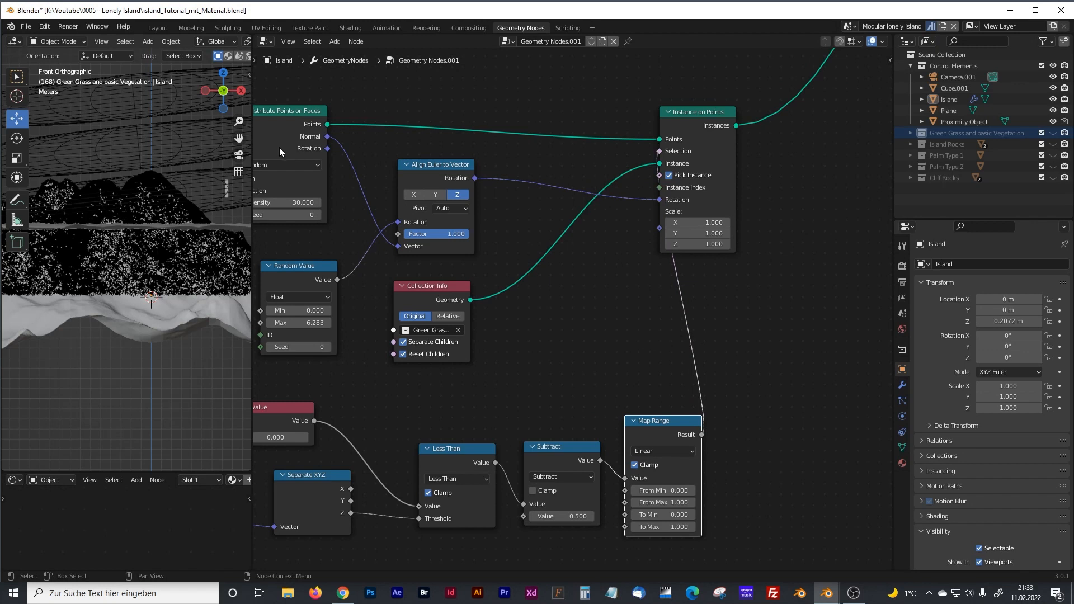
left_click_drag(254, 147, 493, 147)
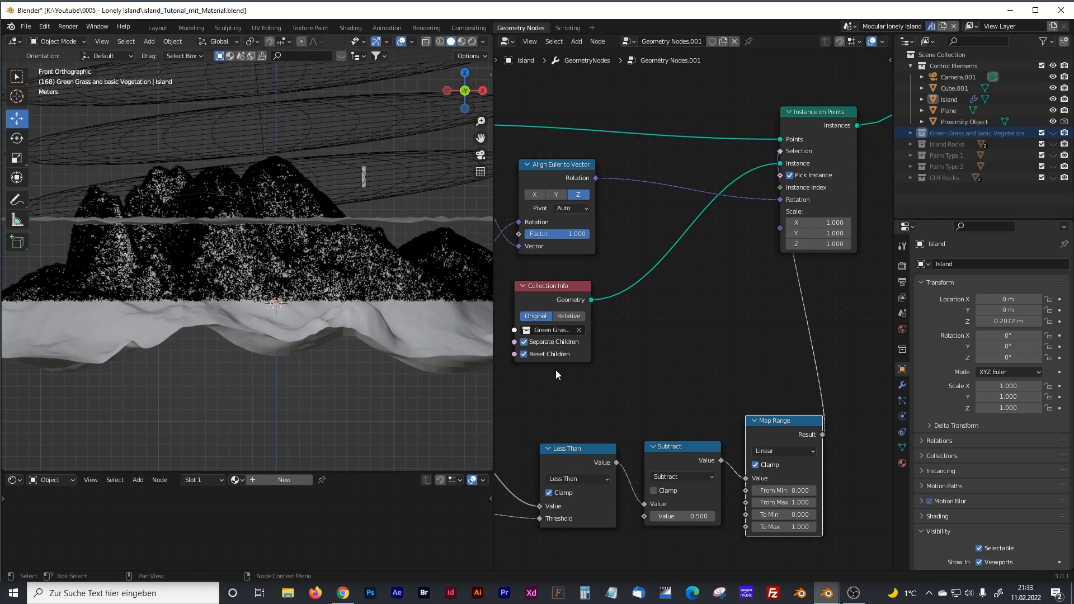
Step: Raise the Value node feeding Less Than to 8.3, checking the vegetation's lower edge on the island, and move the node clear of Separate XYZ
left_click_drag(657, 382, 817, 407)
scroll(294, 255, "up", 6)
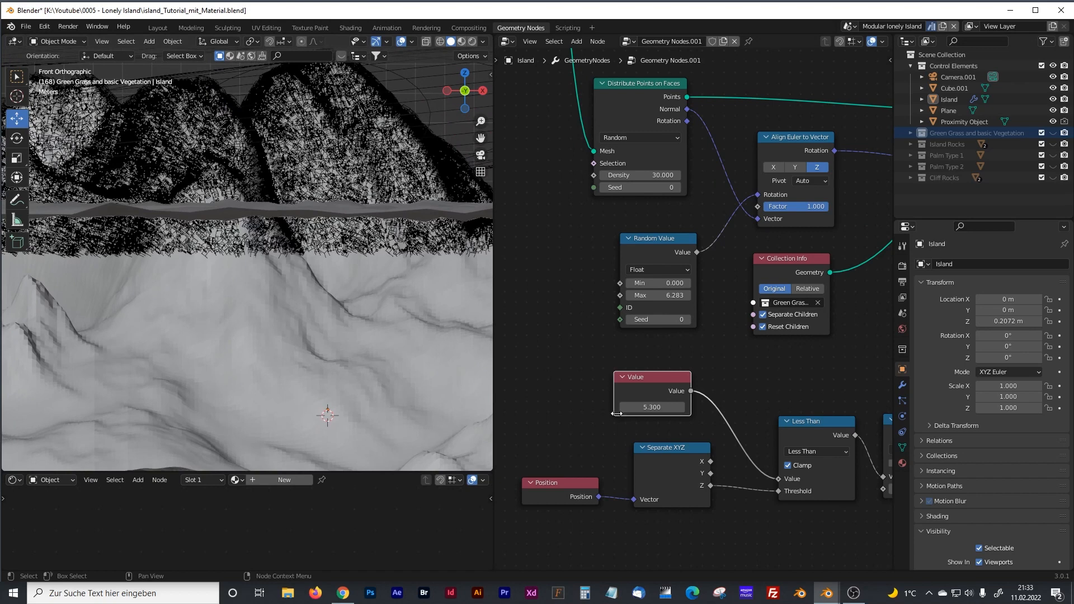
left_click_drag(652, 407, 719, 407)
middle_click_drag(398, 232, 333, 182)
scroll(350, 273, "down", 5)
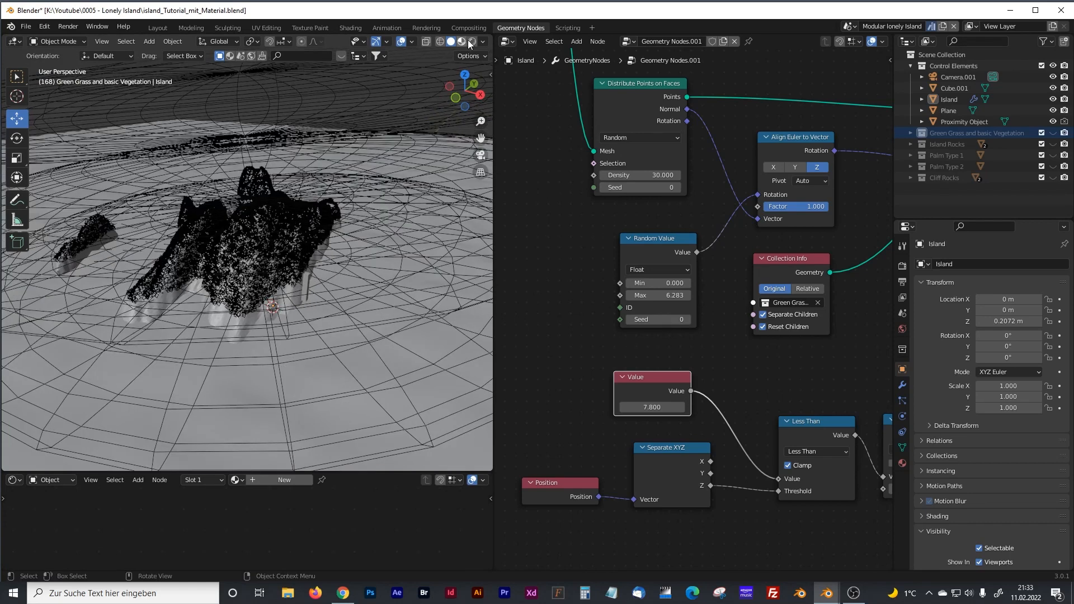
scroll(267, 278, "up", 3)
middle_click_drag(268, 277, 324, 269)
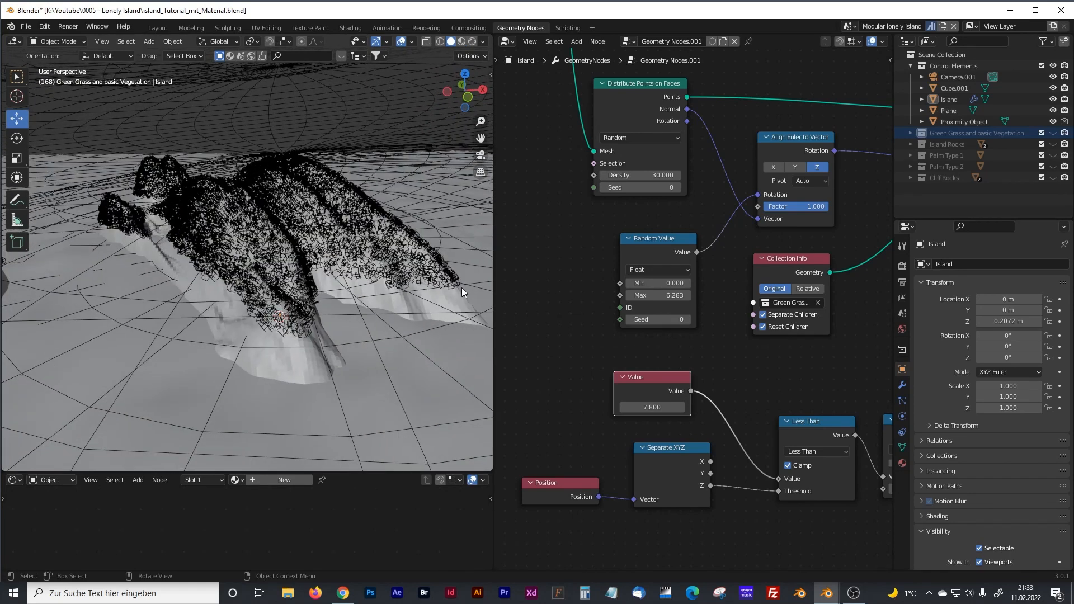
left_click_drag(652, 406, 719, 407)
middle_click_drag(648, 372, 687, 371)
left_click_drag(687, 371, 570, 396)
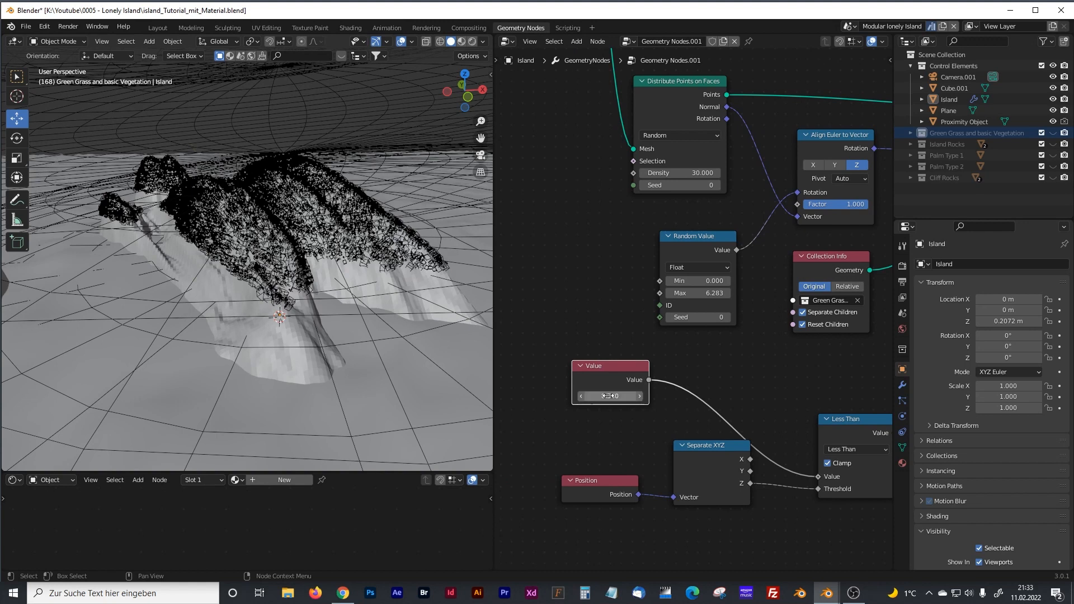
left_click_drag(639, 373, 595, 367)
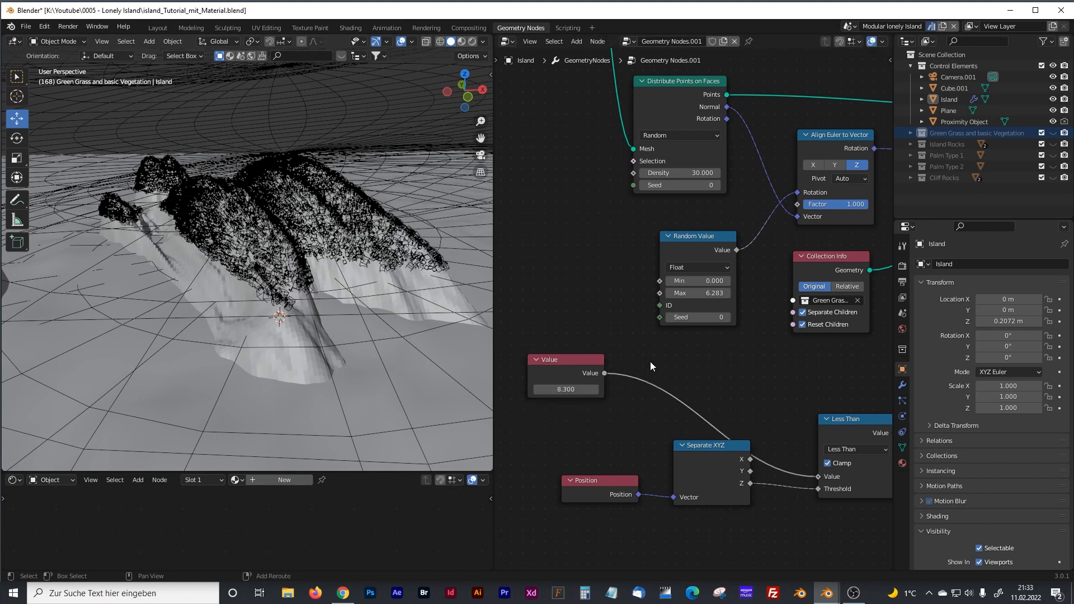
Step: Insert a Random Value node into the link between Value and Less Than, feeding its Min input, and space out the nodes
key("shift+a")
key("shift+a")
type("rand")
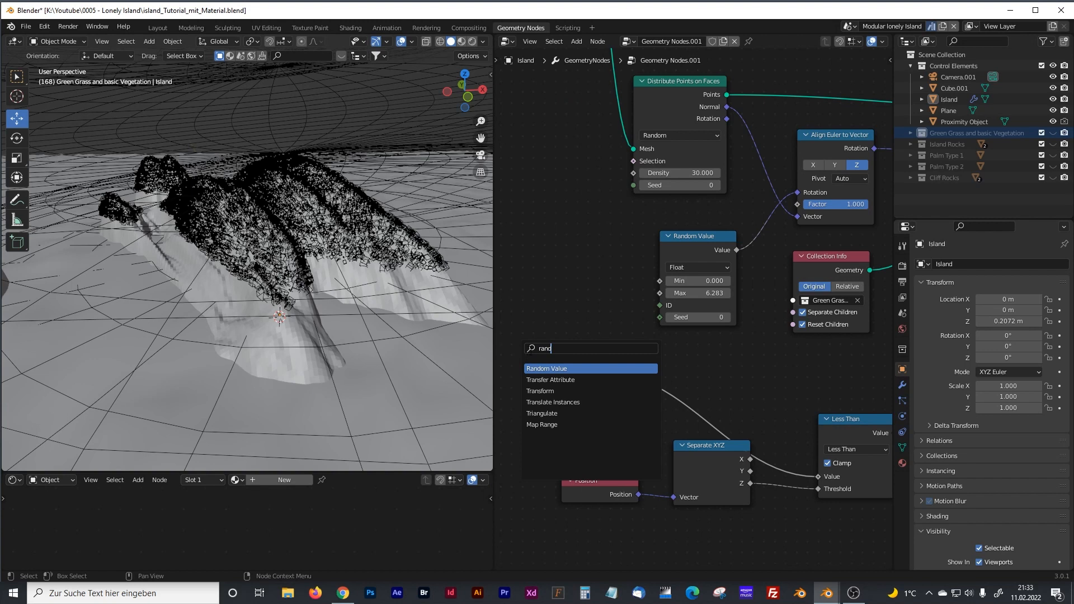
left_click(551, 368)
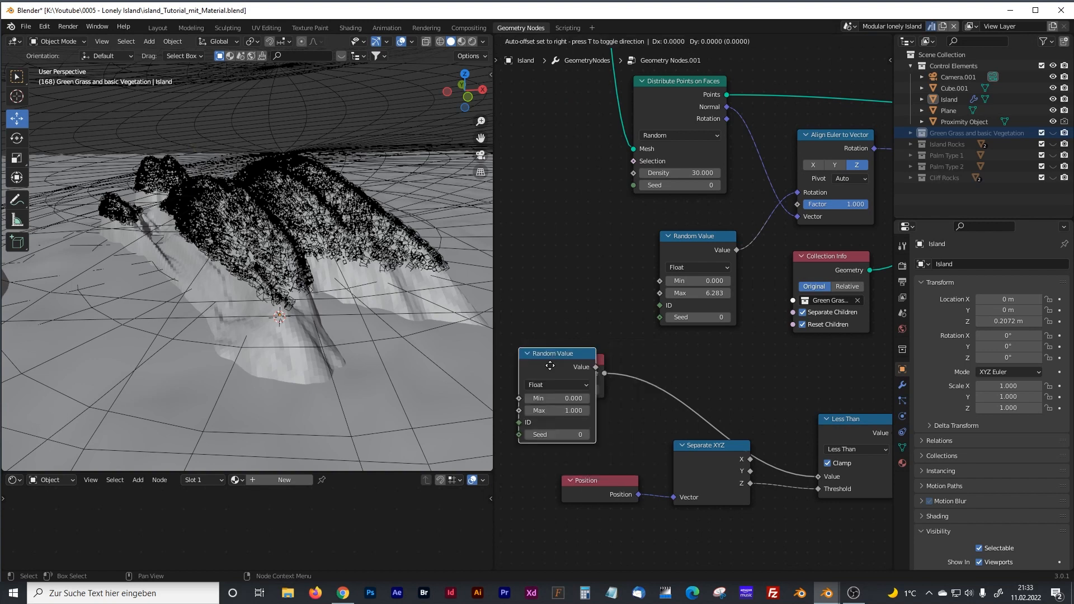
left_click(679, 367)
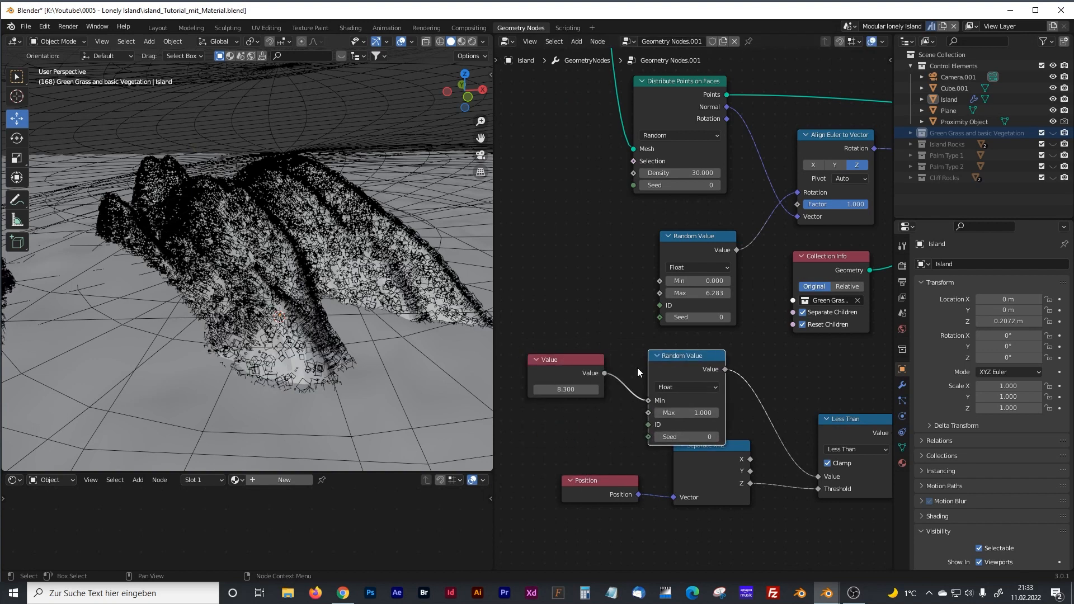
left_click_drag(586, 363, 553, 358)
left_click_drag(686, 361, 626, 349)
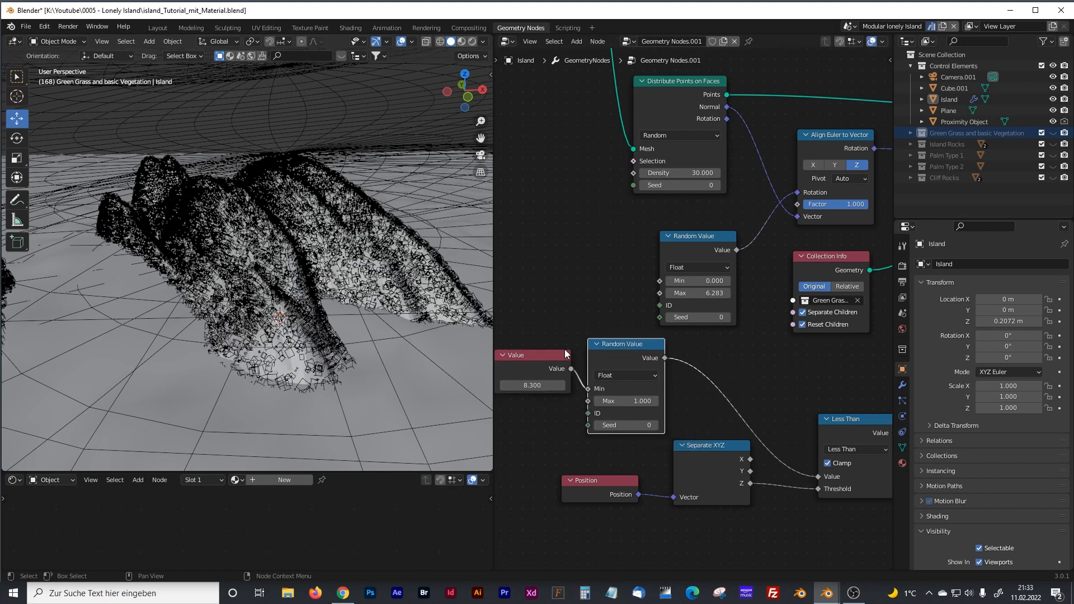
left_click_drag(558, 353, 549, 345)
left_click_drag(626, 344, 616, 344)
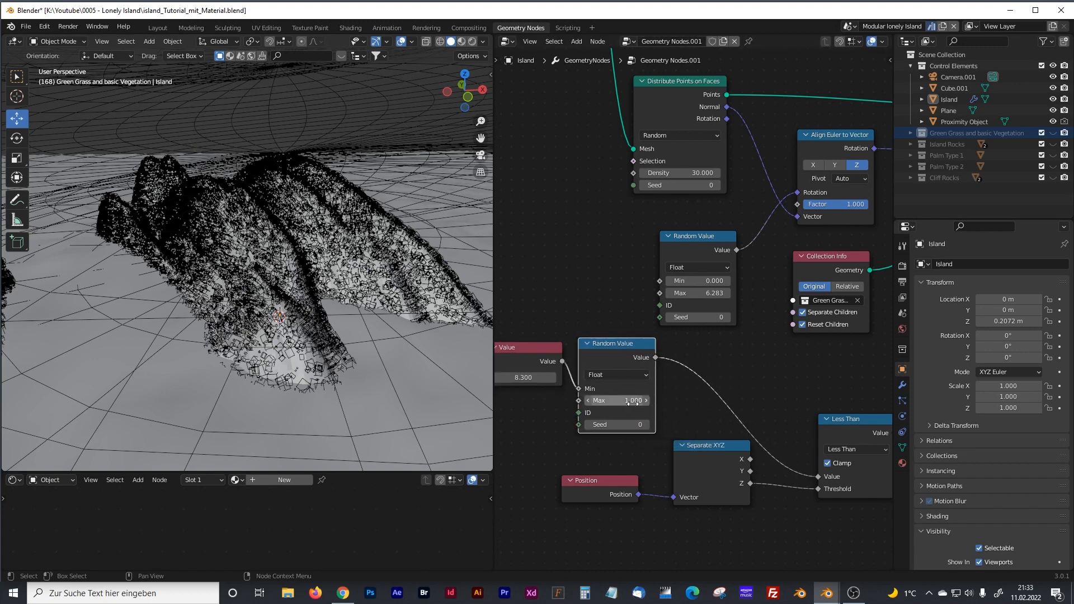
Step: Set the Max of the new Random Value node to 7.0 and the Value node to 9.3
left_click_drag(617, 400, 660, 401)
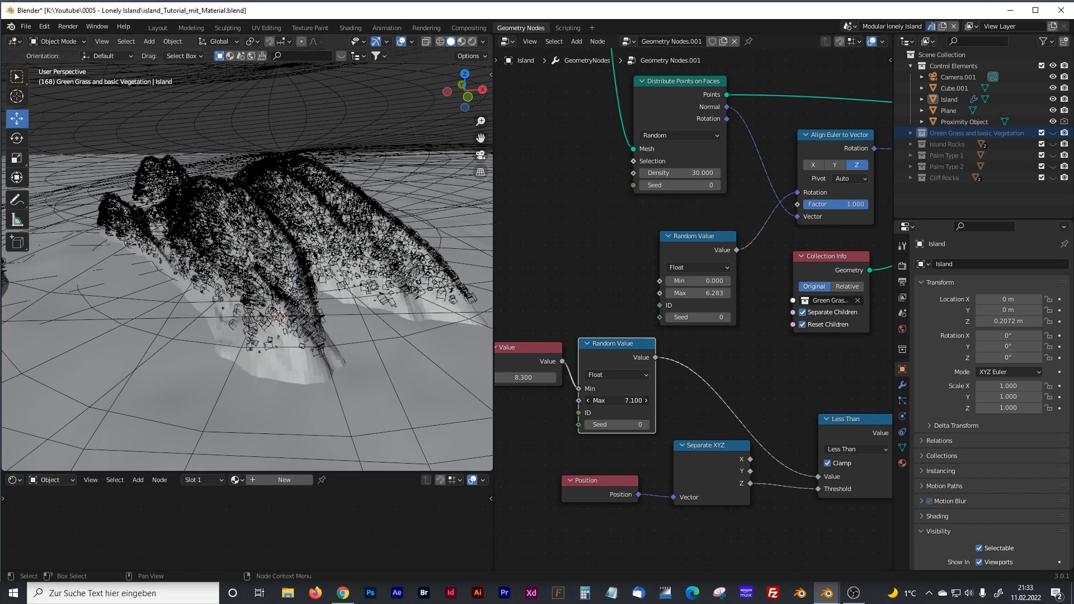
left_click_drag(536, 378, 552, 378)
mouse_move(621, 400)
left_mouse_down()
mouse_move(630, 401)
mouse_move(621, 401)
left_mouse_up()
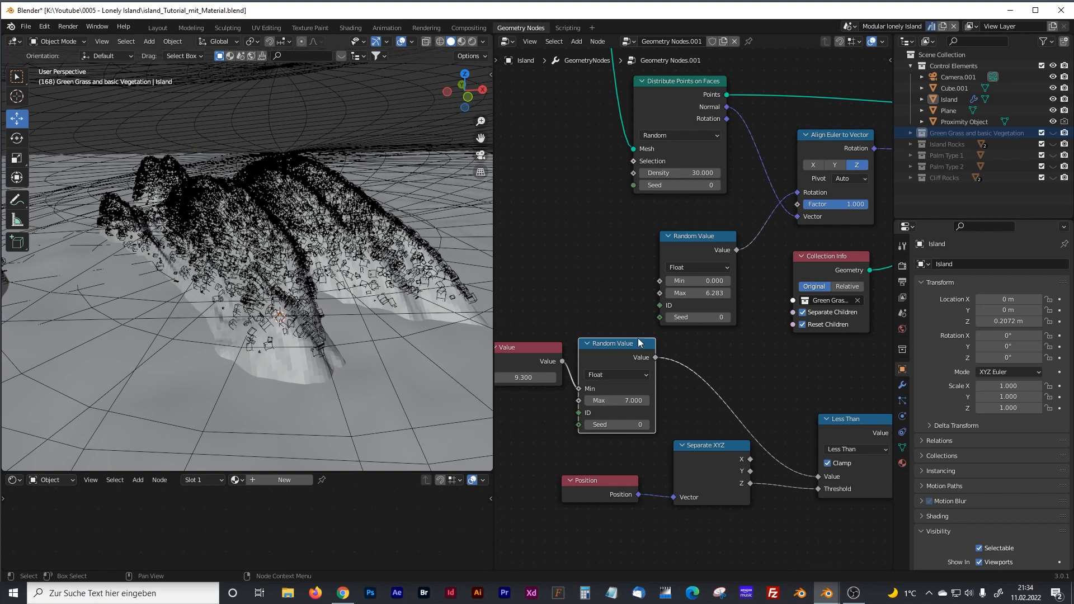
Step: Rearrange the Value, Position and Separate XYZ nodes and set the Random Value Max to 7.2
scroll(701, 381, "down", 2)
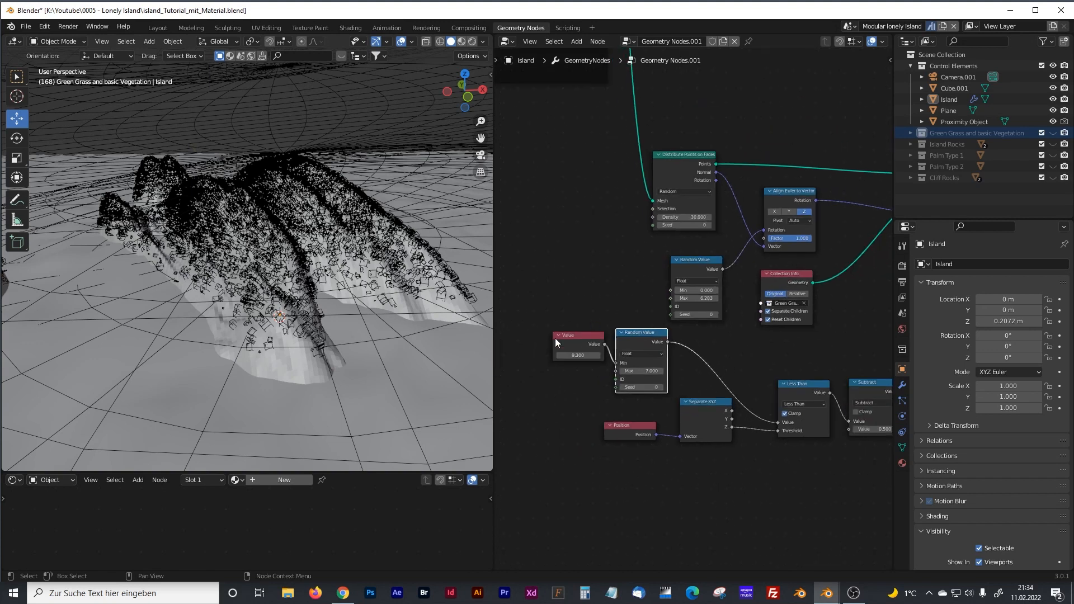
left_click_drag(588, 335, 587, 329)
left_click_drag(633, 427, 643, 431)
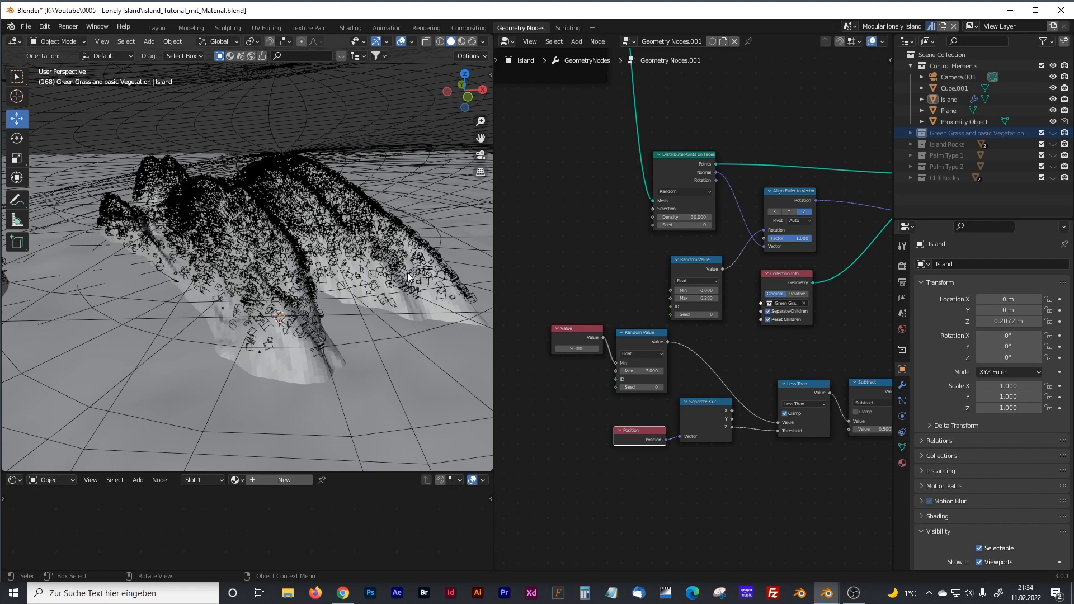
left_click_drag(704, 402, 706, 409)
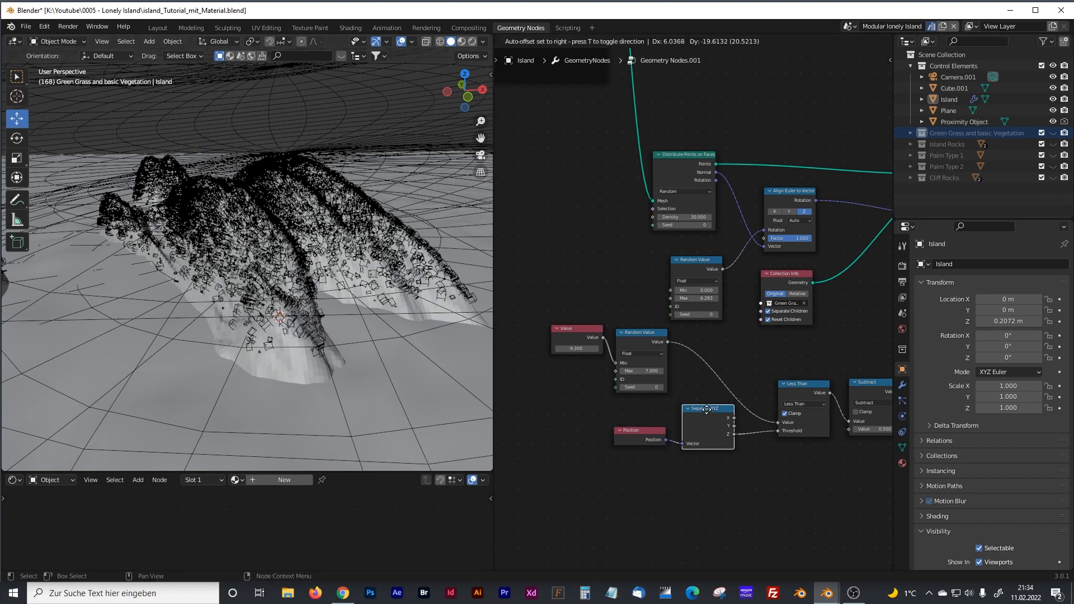
left_click_drag(649, 371, 626, 371)
left_click_drag(572, 330, 568, 335)
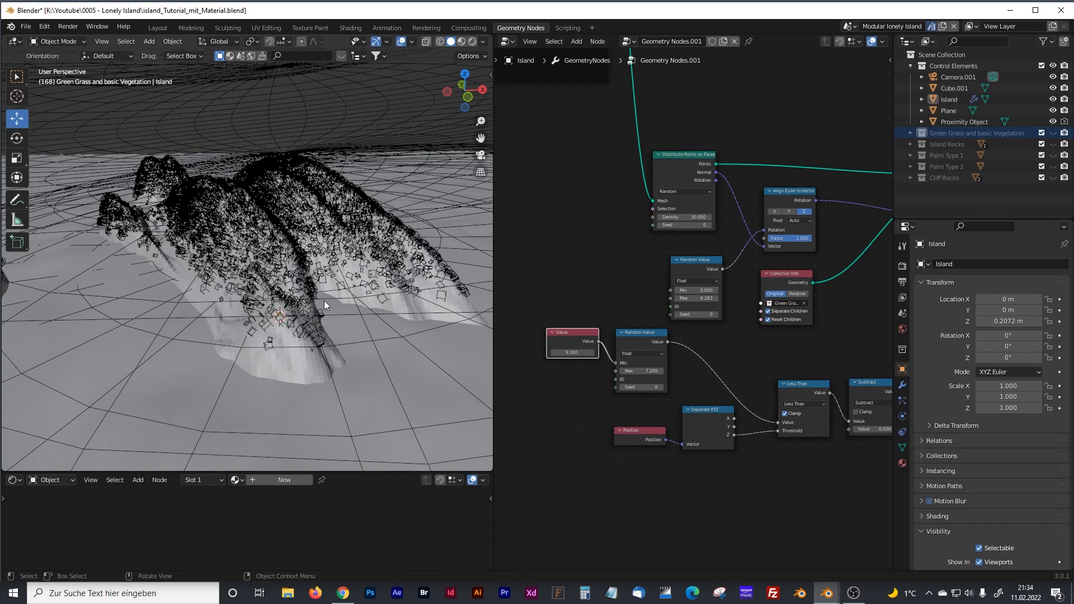
Step: Disconnect the Value node from the Min input of Random Value and move it aside
scroll(324, 301, "down", 2)
middle_click_drag(604, 307, 702, 318)
left_click(719, 365)
left_click(674, 363)
left_click_drag(697, 390, 697, 392)
left_click_drag(654, 363, 620, 395)
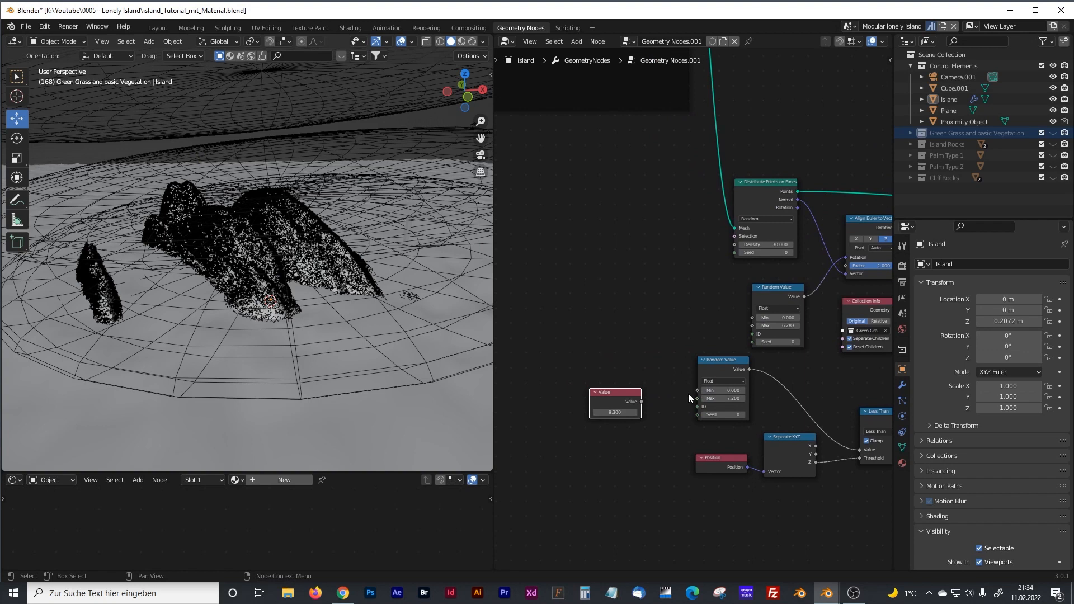
Step: Add a Value node below the Grid node in the Water frame
left_click_drag(697, 391, 751, 316)
scroll(740, 323, "down", 3)
scroll(776, 444, "down", 3)
middle_click_drag(710, 332, 805, 465)
middle_click_drag(638, 191, 740, 357)
scroll(727, 336, "up", 7)
middle_click_drag(730, 291, 651, 277)
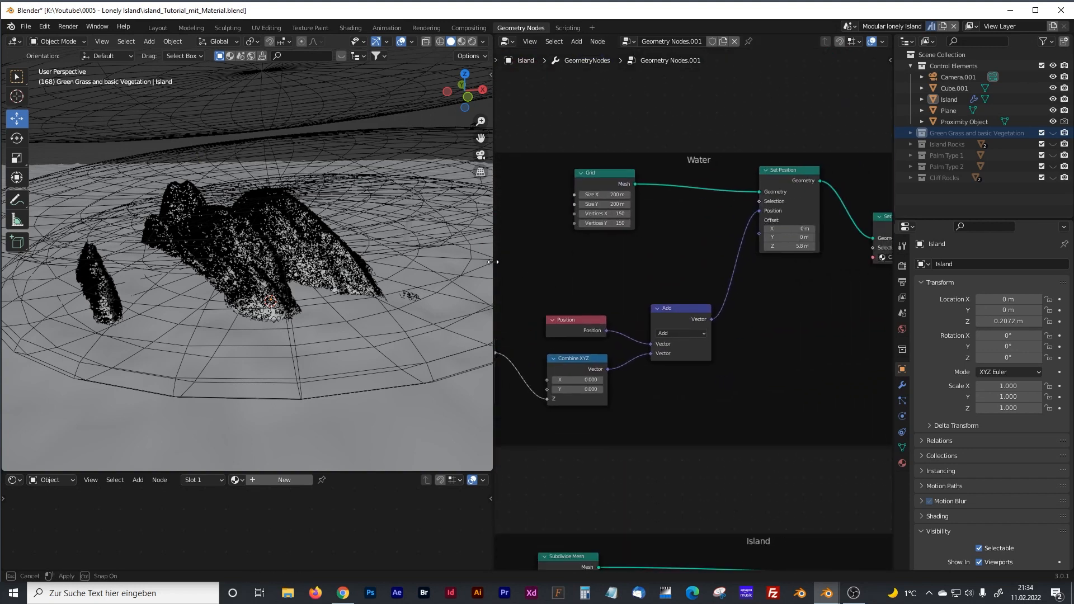
left_click_drag(494, 274, 317, 277)
left_click(511, 281)
key("shift+a")
type("value")
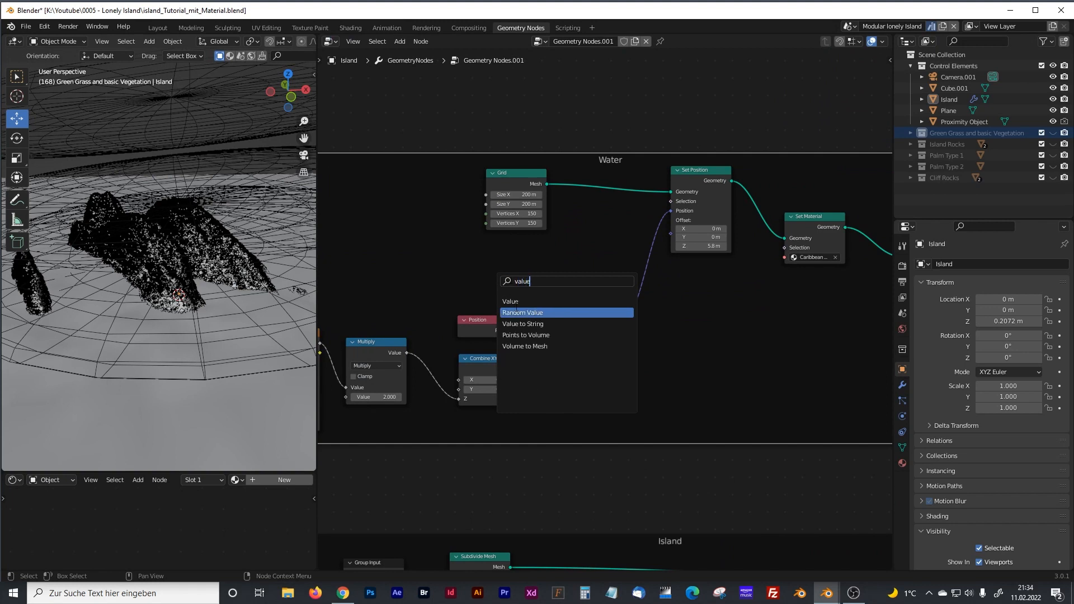
key("Return")
left_click(517, 264)
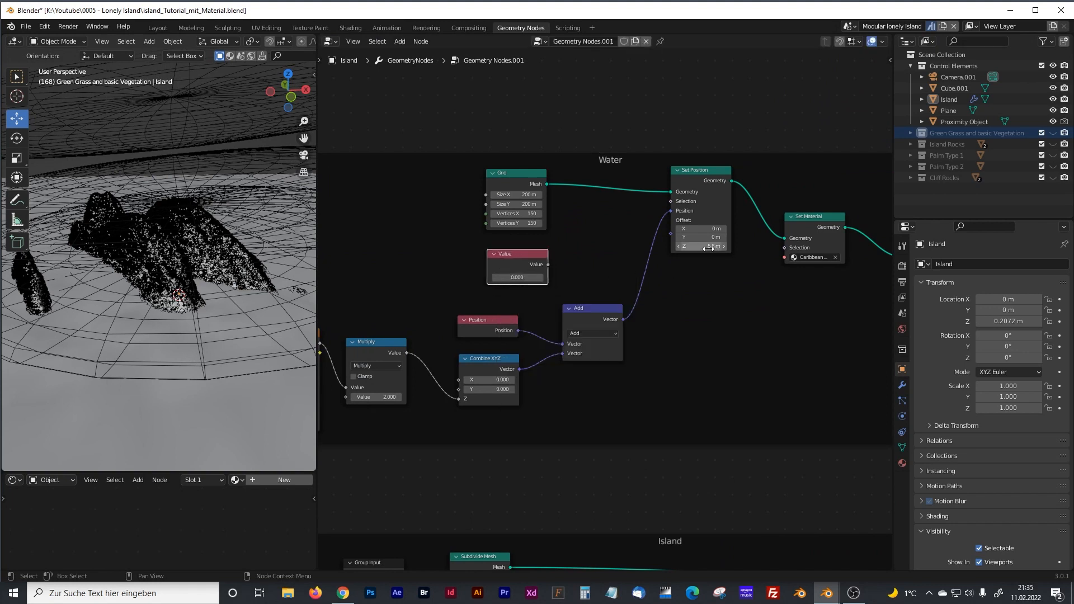
Step: Set the Water frame's Value node to 5.8, matching the Set Position Z offset, and reposition it below Grid
left_click(515, 277)
type("5.8")
key("Return")
key("g")
left_click(574, 262)
Step: Add a Combine XYZ node, link the Water Value to its Z input and its Vector output to the Set Position Offset
key("shift+a")
left_click(566, 263)
type("comb")
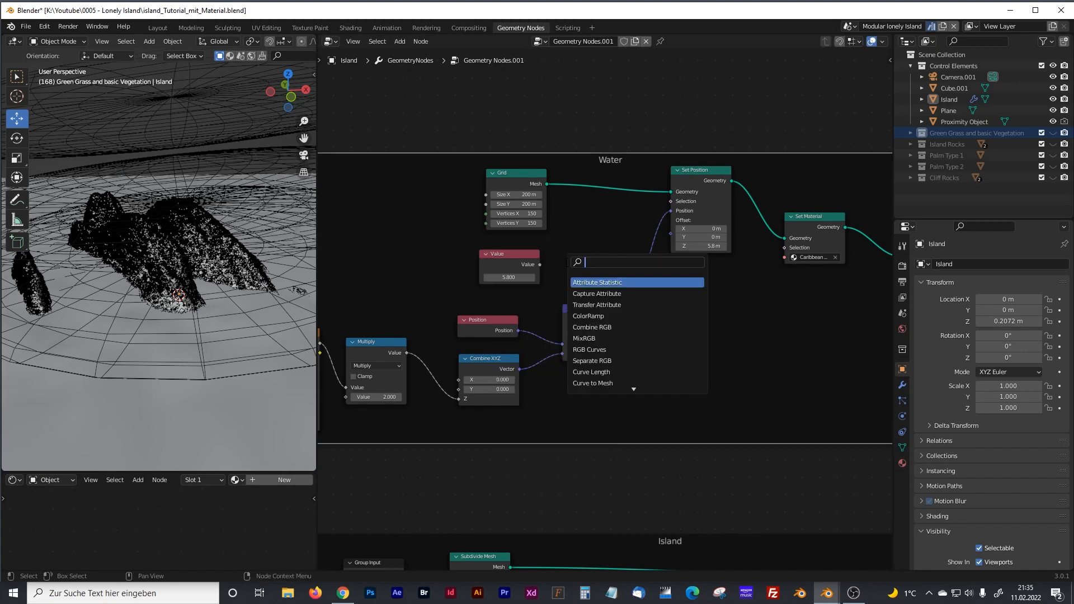
type("in")
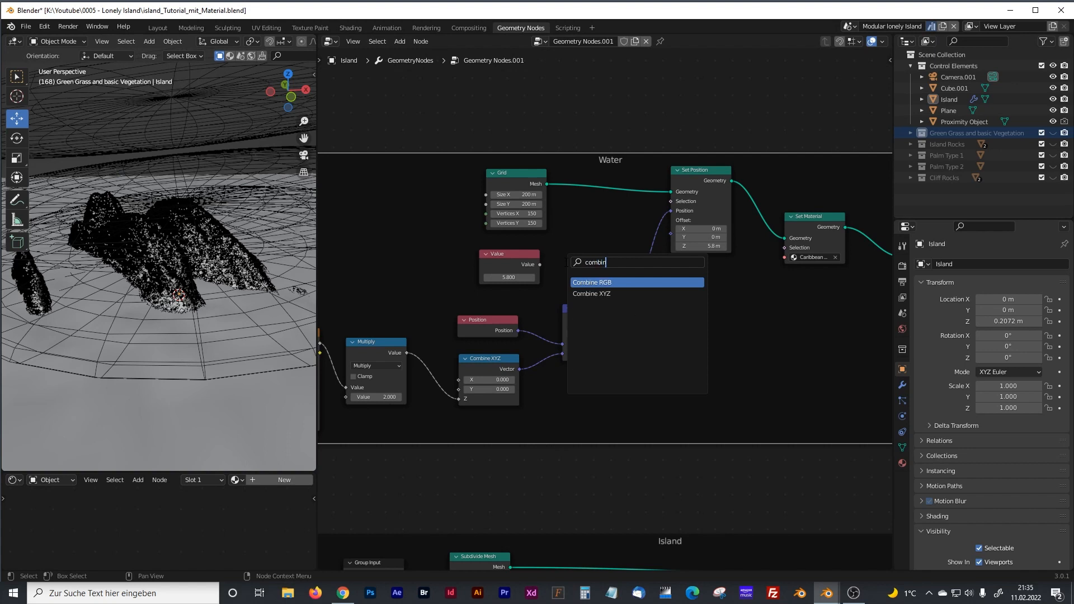
key("Down")
key("Return")
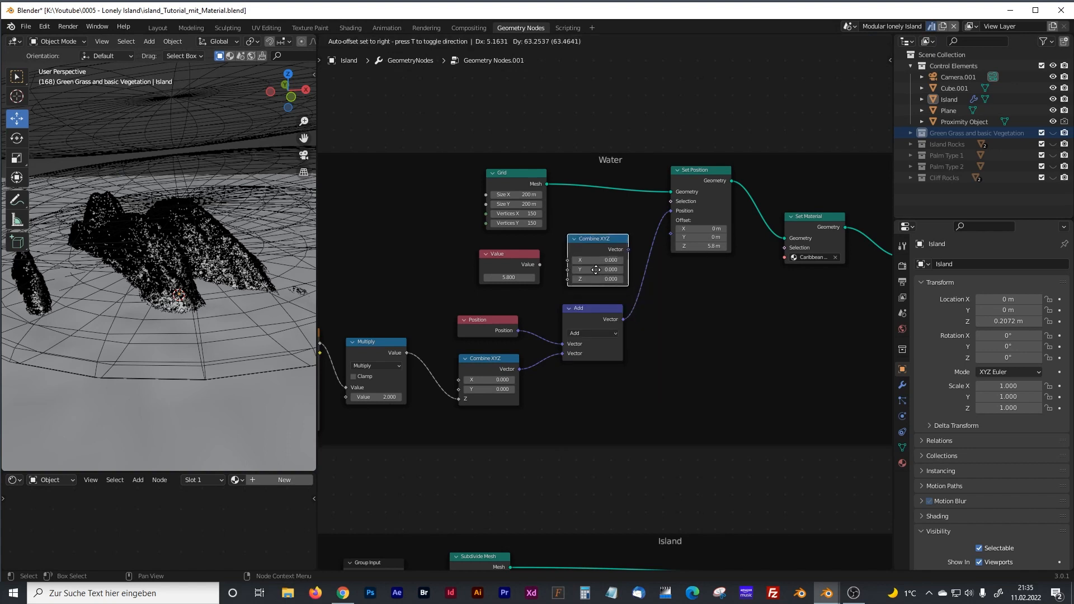
left_click(594, 267)
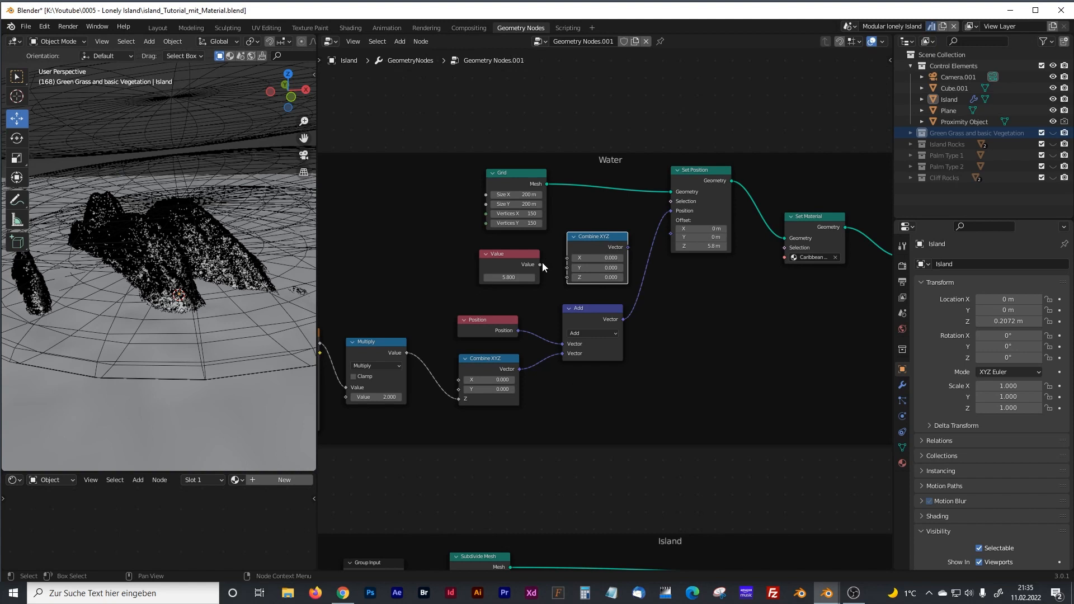
left_click_drag(540, 264, 568, 278)
left_click_drag(627, 246, 667, 232)
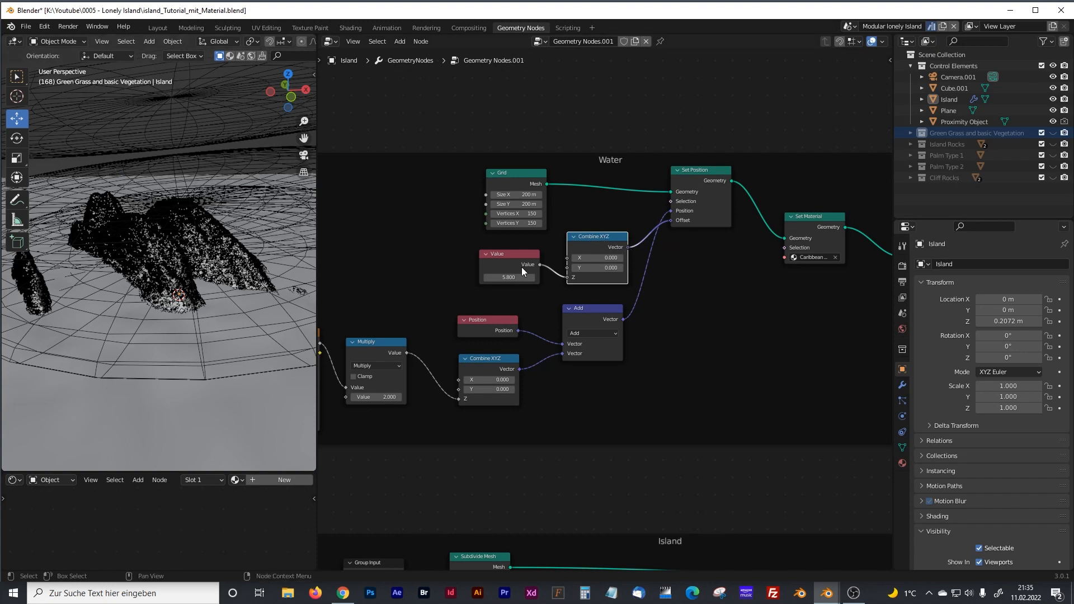
Step: Link the Water frame's Value output to the Min of the Random Value node feeding Less Than, and set that node's Max to 12.9
left_click_drag(540, 264, 896, 560)
left_click_drag(892, 499, 531, 368)
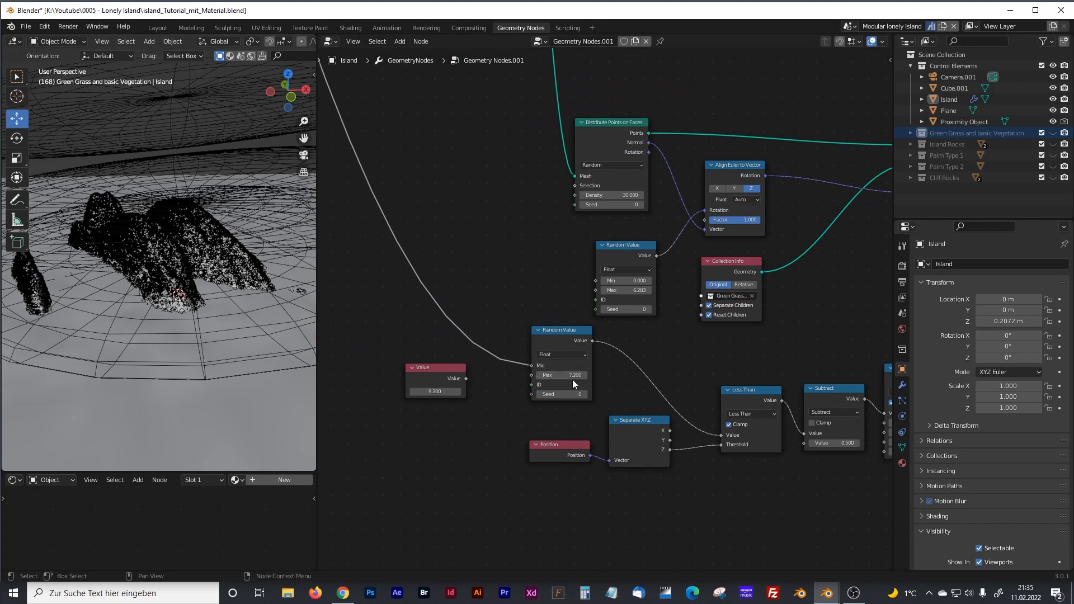
left_click_drag(572, 380, 652, 379)
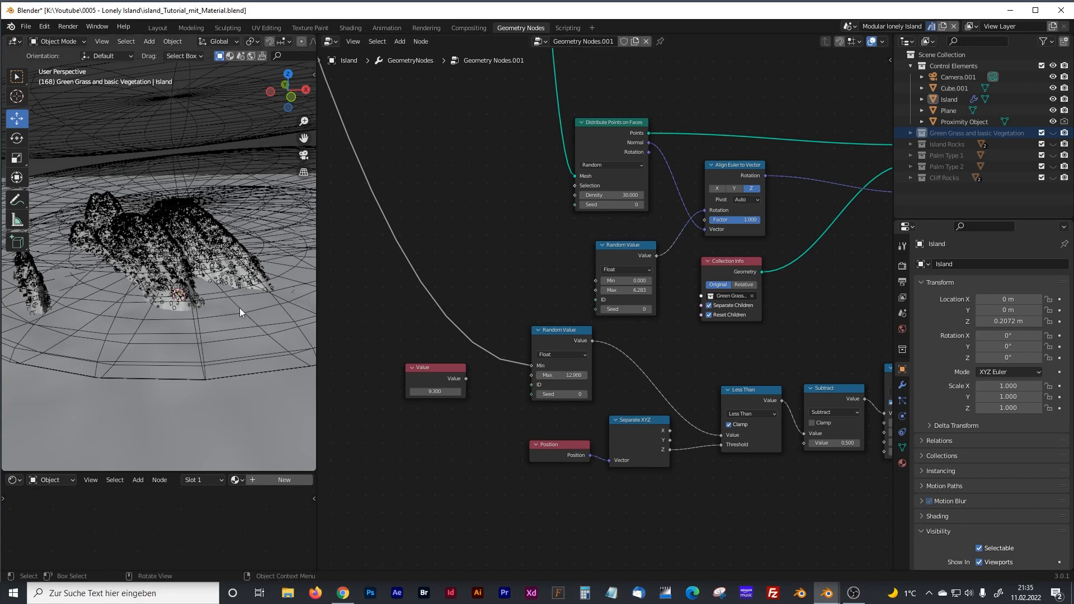
mouse_move(212, 294)
middle_mouse_down()
mouse_move(229, 283)
mouse_move(200, 281)
mouse_move(223, 302)
mouse_move(215, 285)
mouse_move(203, 321)
mouse_move(193, 302)
middle_mouse_up()
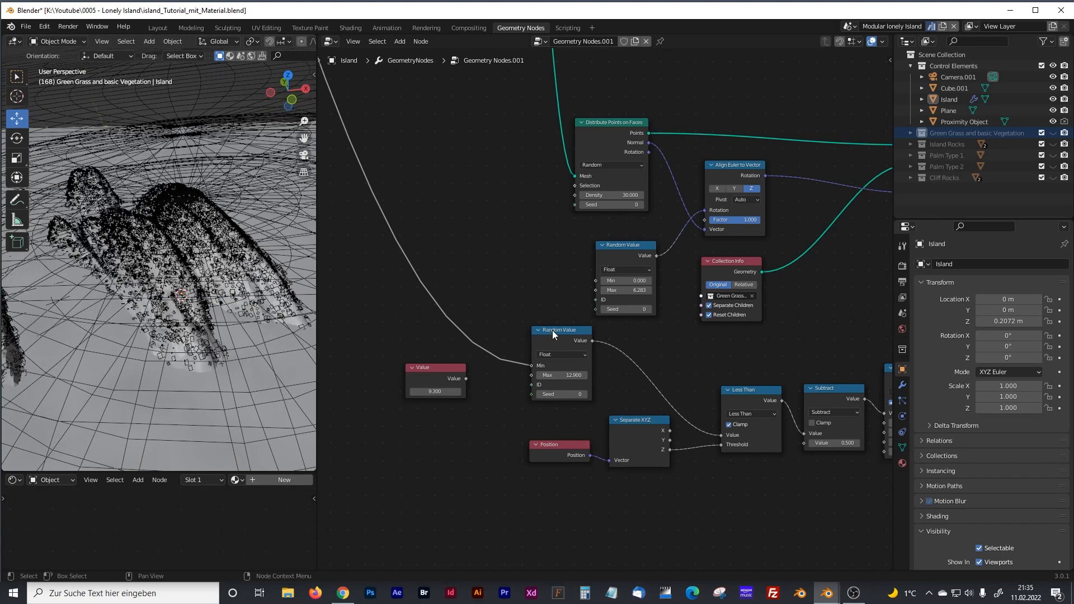
Step: Insert a Math node set to Add between the Water Value link and the Min input of the height mask's Random Value node
left_click_drag(553, 330, 516, 331)
left_click_drag(459, 369, 441, 404)
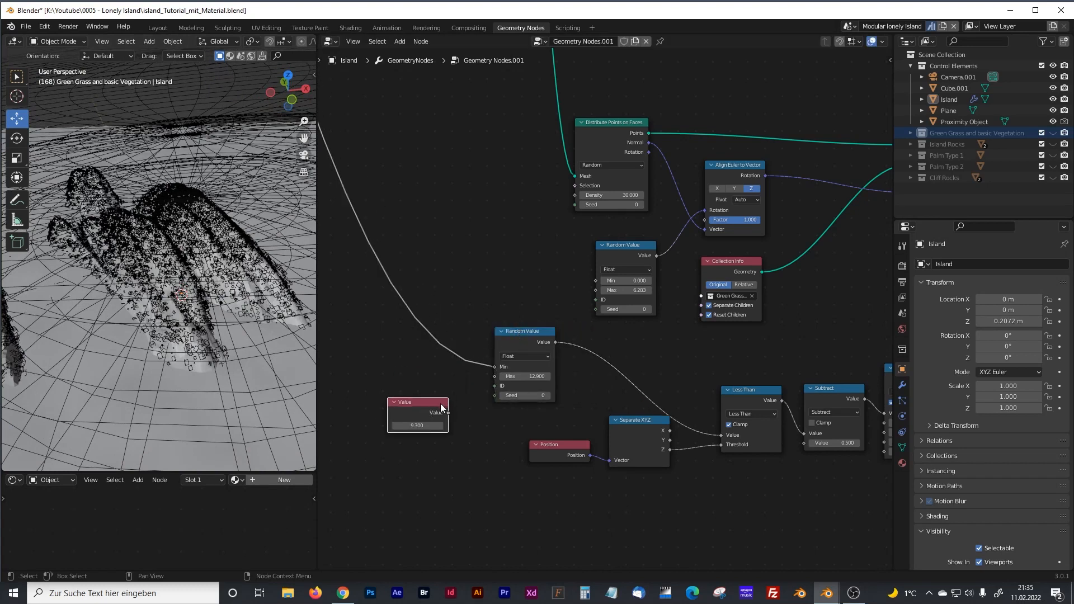
key("shift+a")
left_click(405, 347)
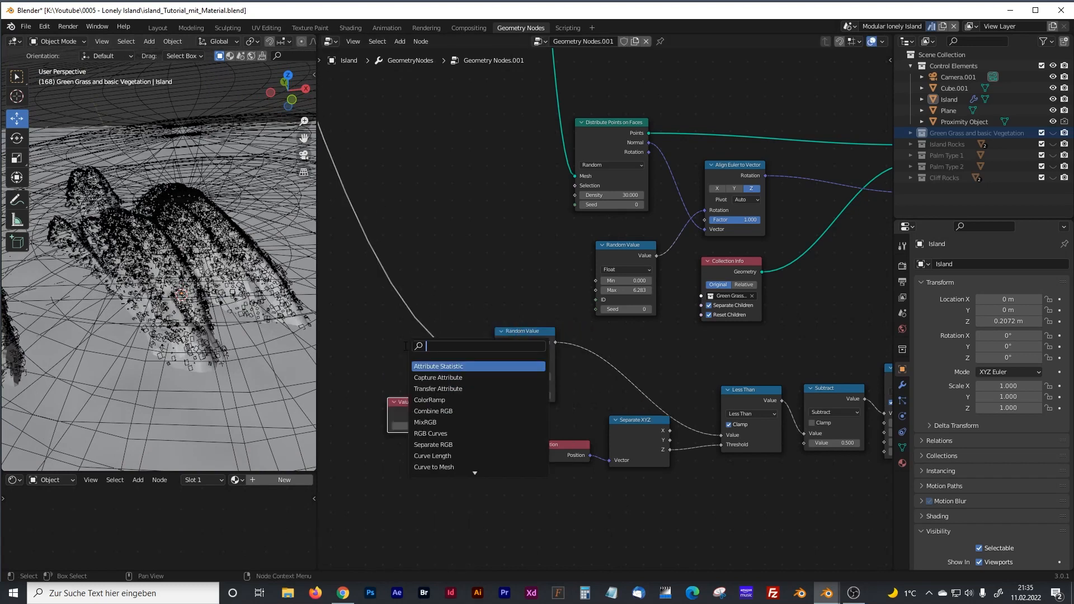
type("math")
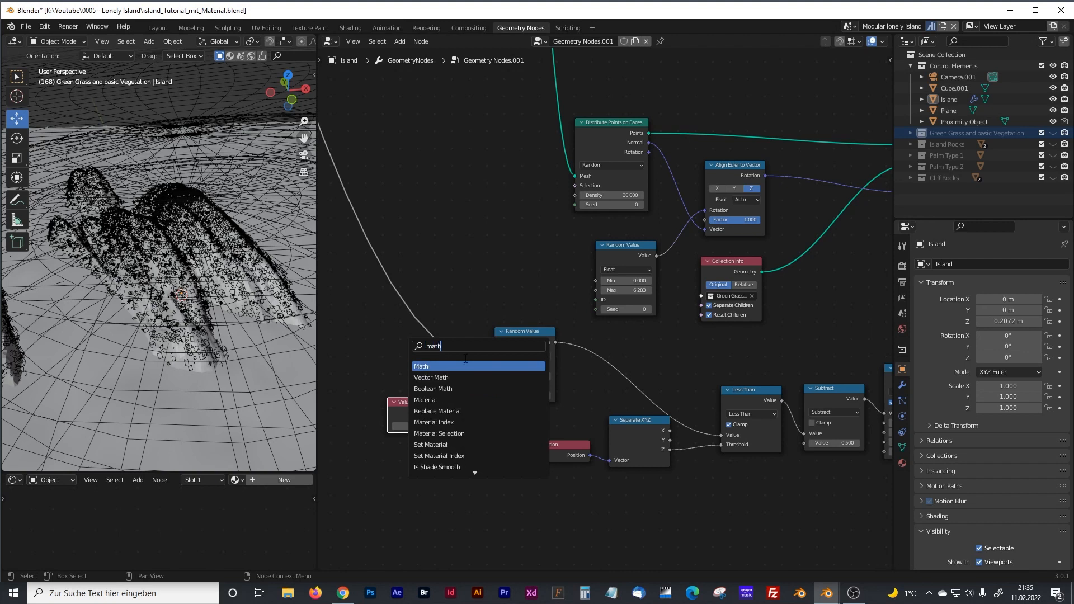
left_click(472, 364)
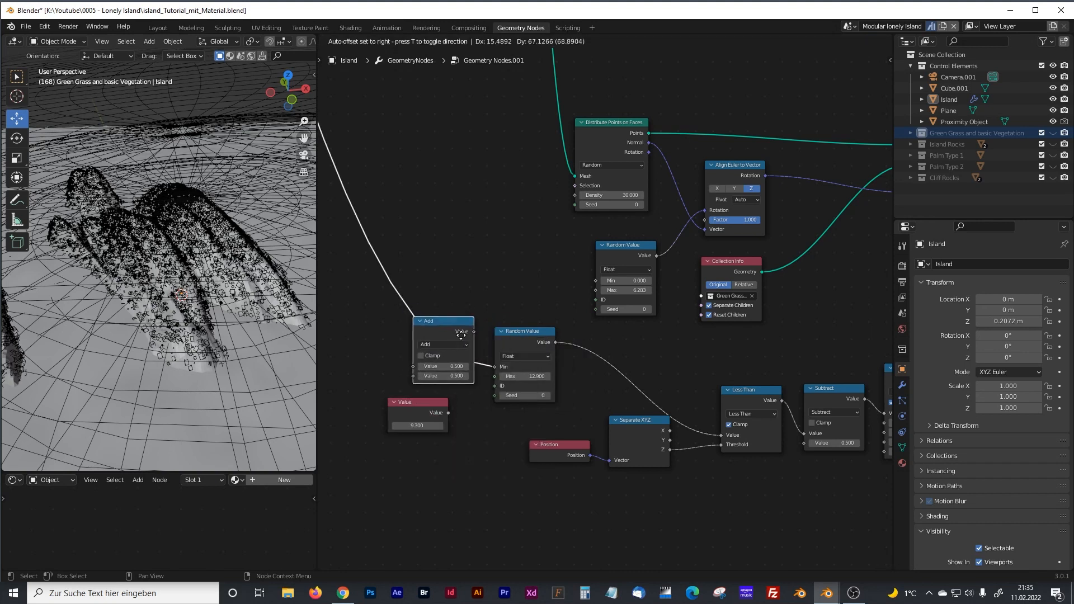
left_click(462, 340)
Step: Set the second value of the Add node to 1.6 so the vegetation starts higher above the water
mouse_move(442, 375)
left_mouse_down()
mouse_move(478, 375)
mouse_move(456, 375)
left_mouse_up()
middle_click_drag(304, 343, 381, 352)
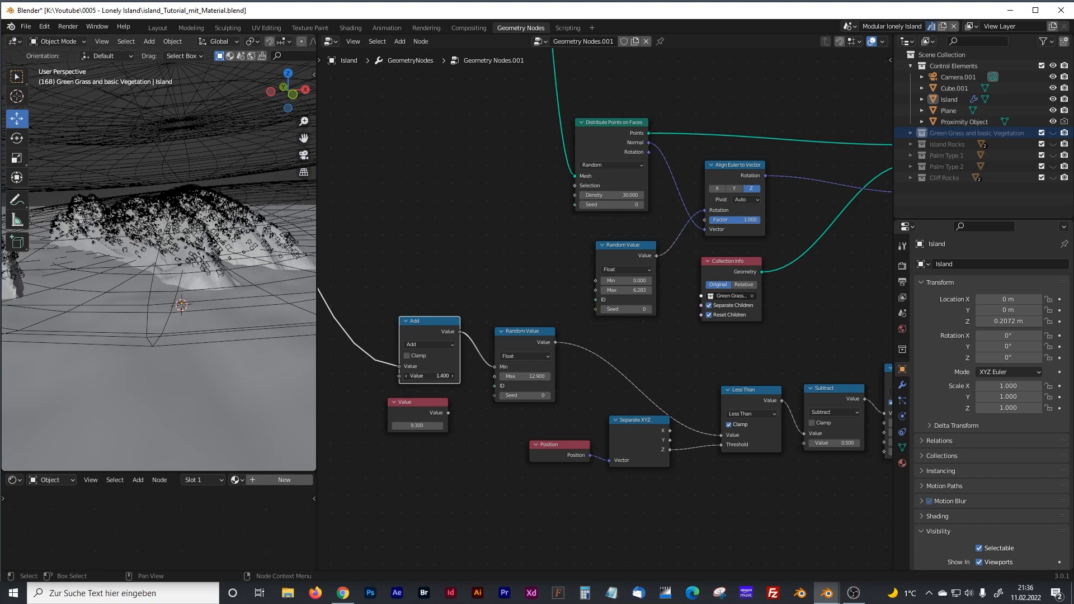
left_click_drag(442, 375, 487, 375)
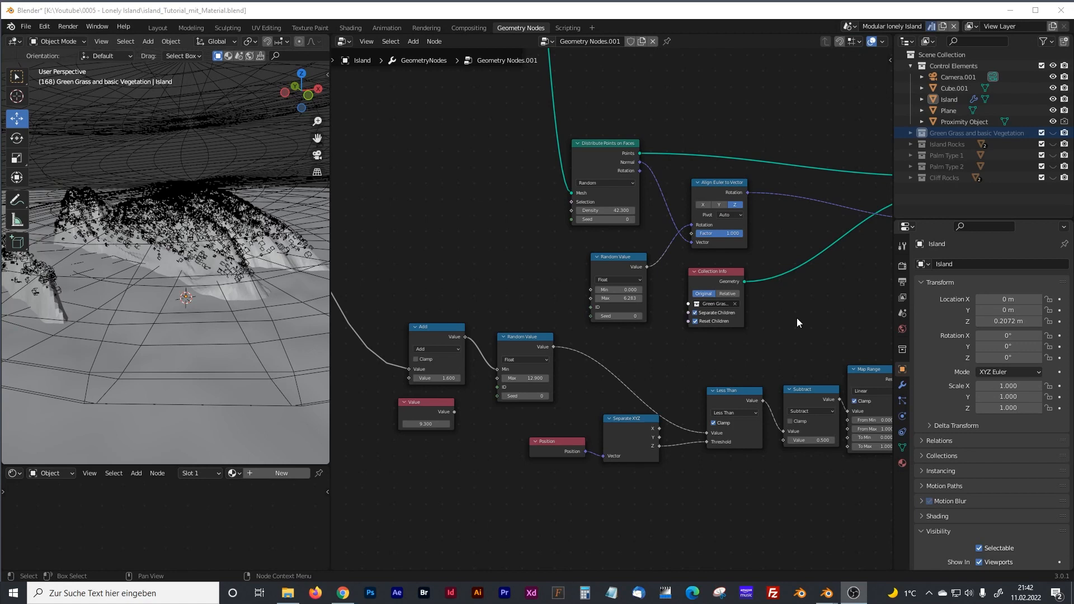
Step: Insert a Scale Instances node after Instance on Points and place it lower, with space between the two nodes
middle_click_drag(794, 320, 651, 357)
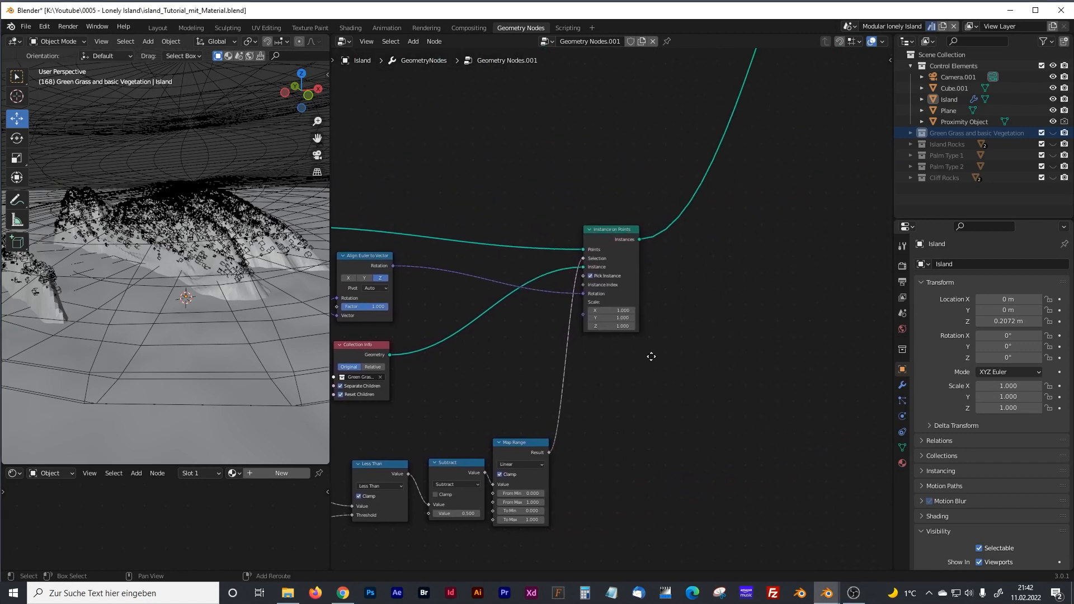
key("shift+a")
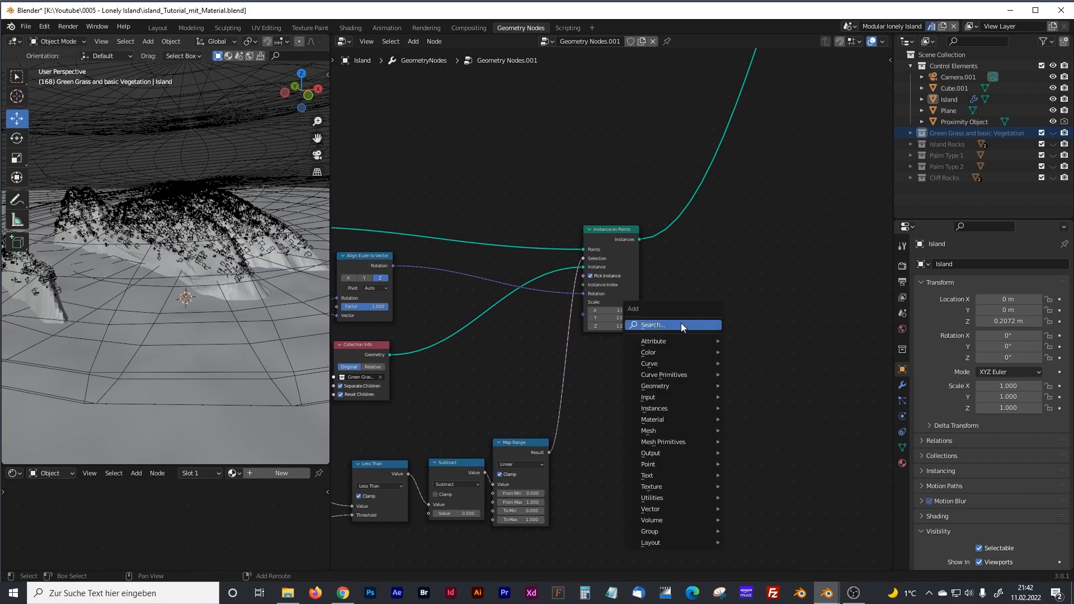
left_click(682, 326)
type("scl")
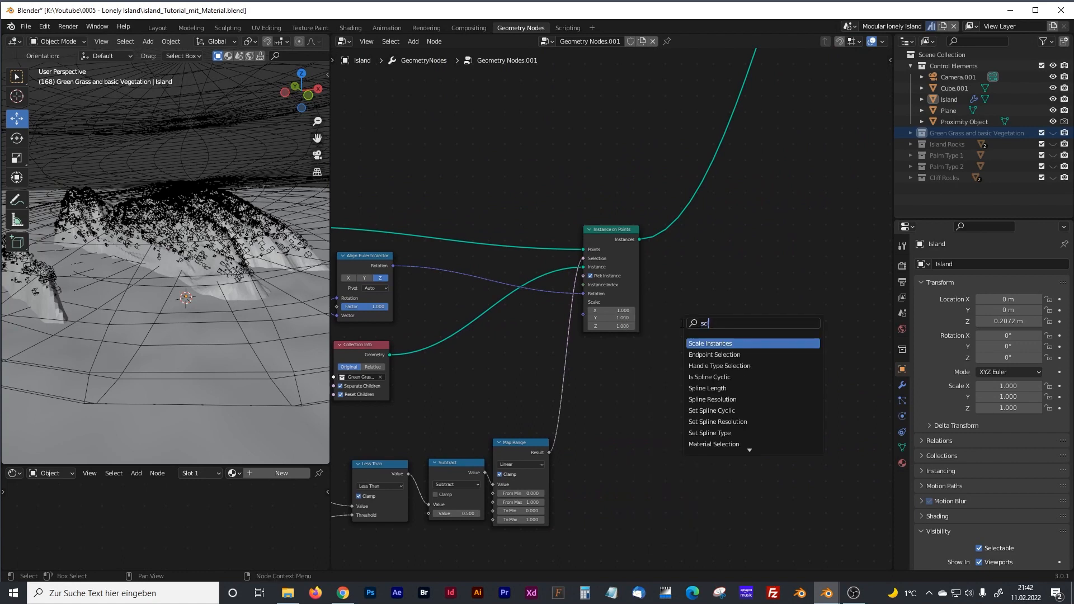
left_click(727, 343)
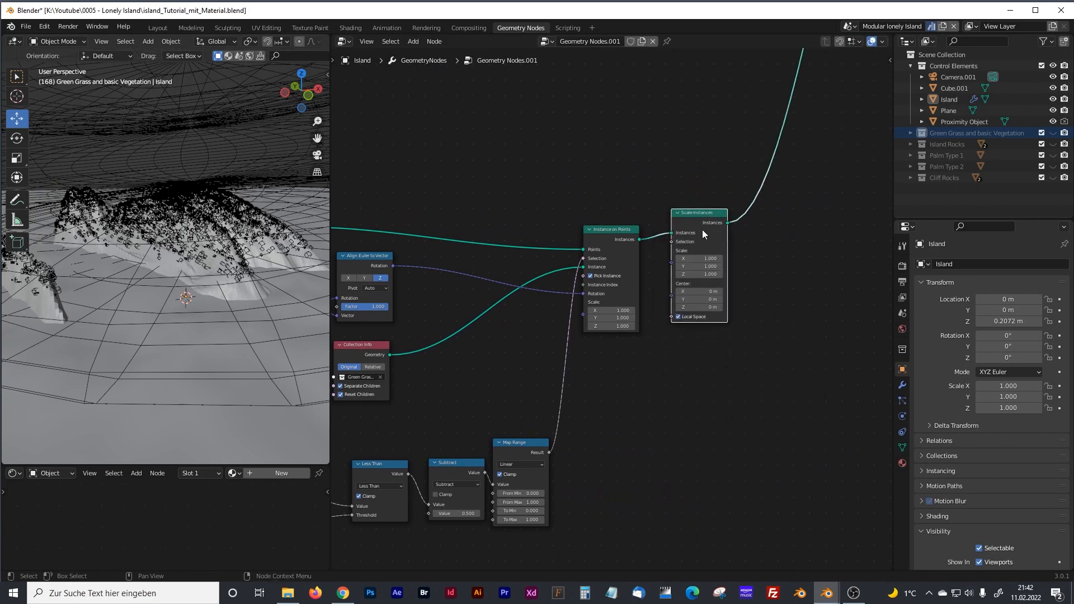
left_click(724, 310)
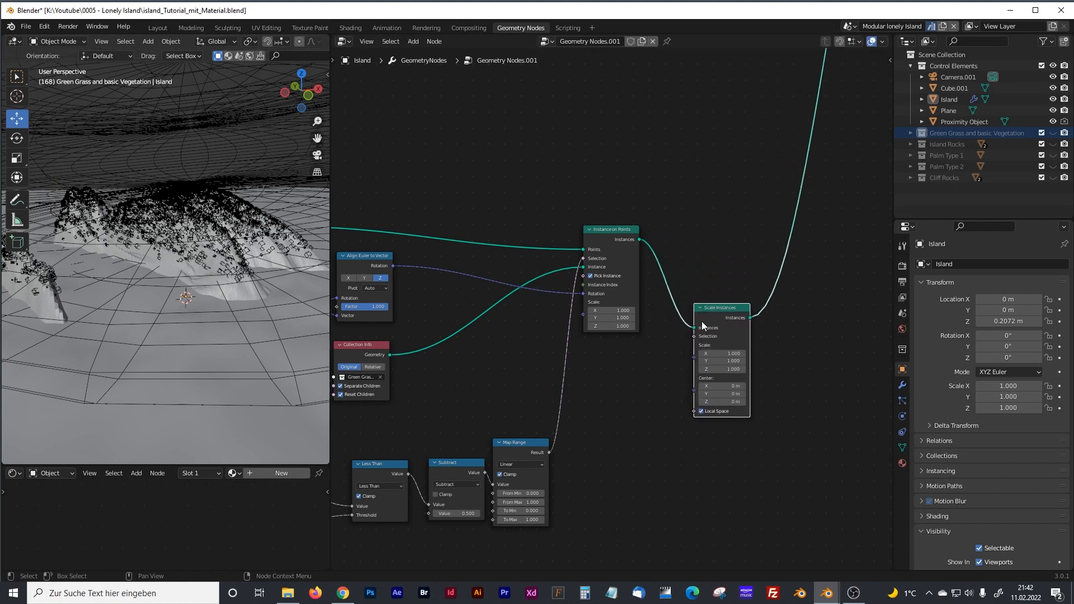
scroll(704, 326, "up", 2)
left_click_drag(726, 318, 760, 313)
Step: Add a Random Value node beside Scale Instances and link its Value output to the Scale input
middle_click_drag(682, 390, 659, 328)
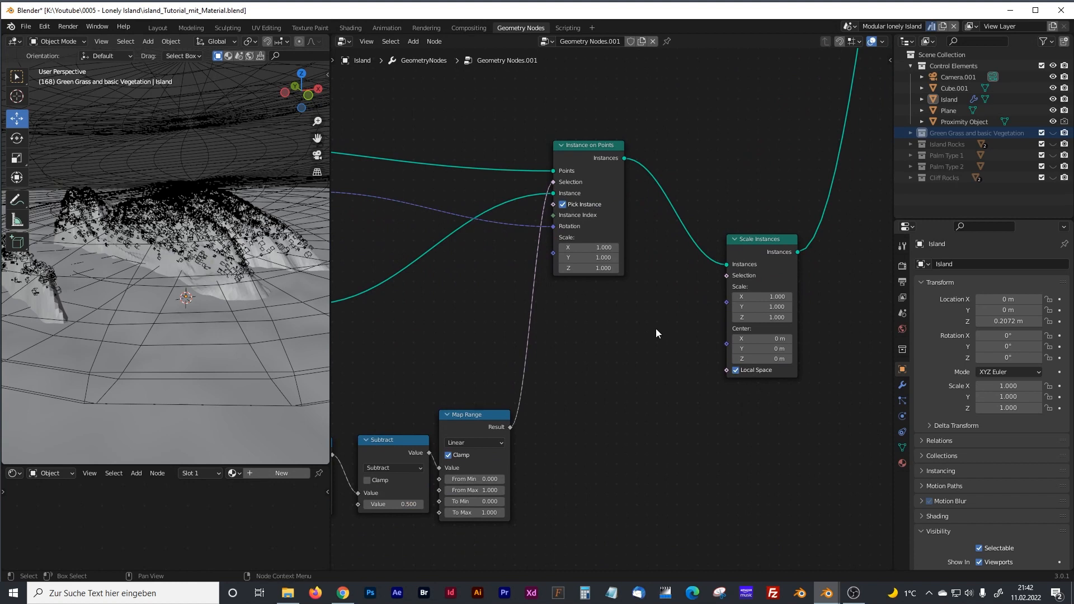
key("shift+a")
left_click(635, 328)
type("random")
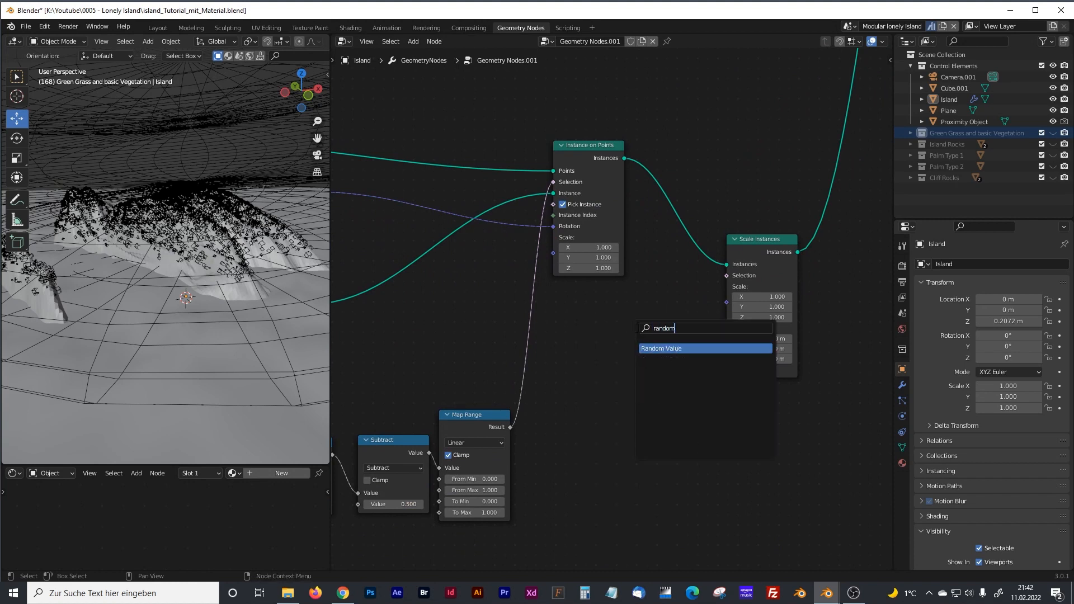
left_click(657, 349)
left_click(682, 338)
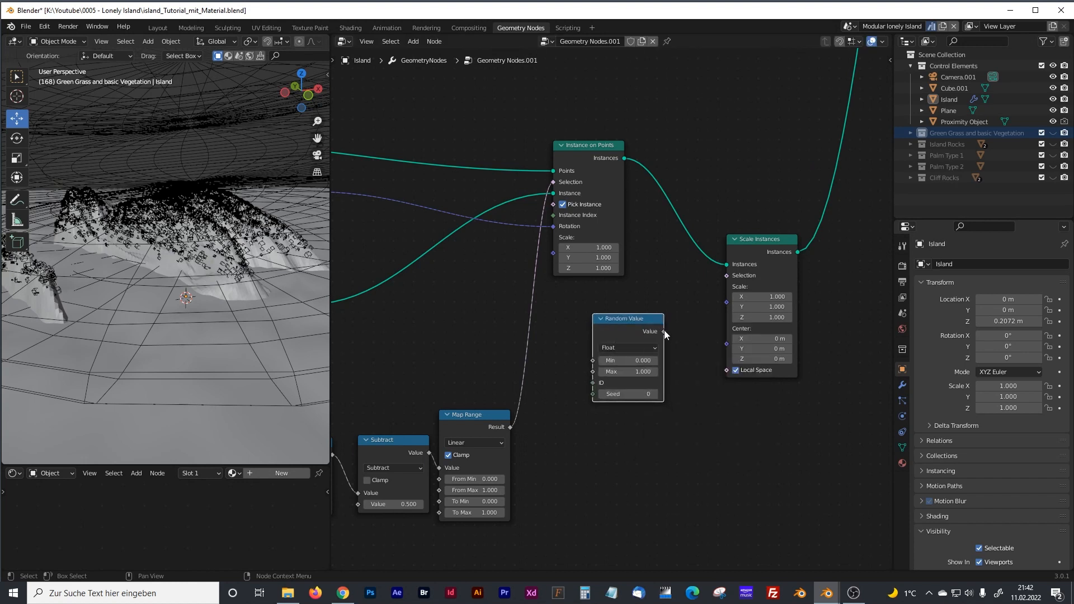
left_click_drag(664, 332, 722, 304)
Step: Set the Random Value node driving the instance scale to Min 1.6 and Max 2.3
scroll(155, 242, "up", 3)
middle_click_drag(170, 238, 229, 276)
mouse_move(646, 360)
left_mouse_down()
mouse_move(677, 360)
mouse_move(635, 372)
mouse_move(677, 371)
mouse_move(637, 360)
left_mouse_up()
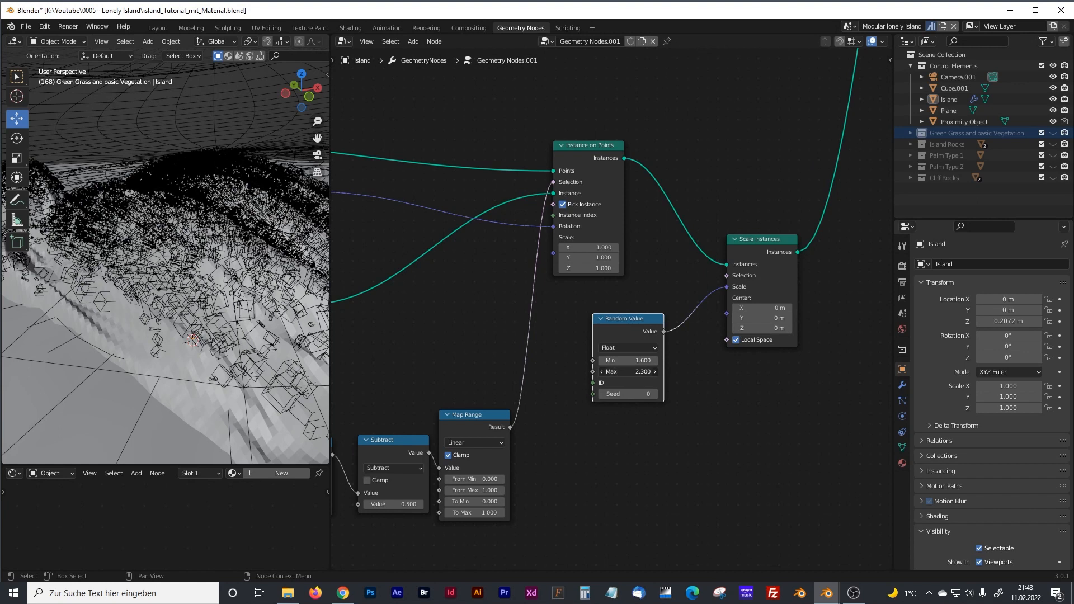
left_click(626, 371)
key("Return")
Step: Set the Density of the Distribute Points on Faces node to 30
middle_click_drag(360, 266, 525, 297)
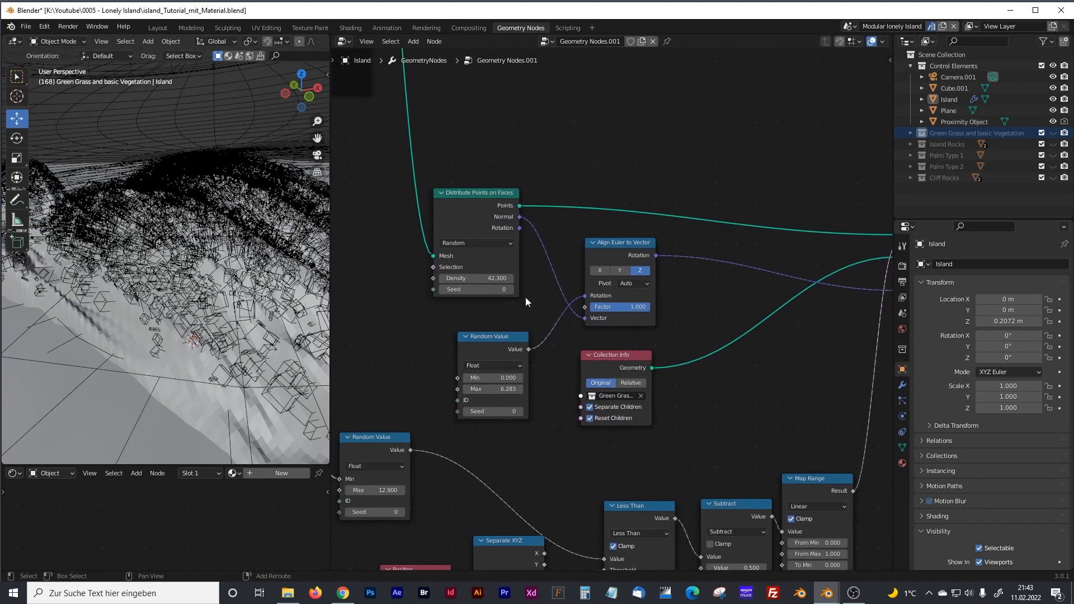
left_click(500, 278)
type("30")
key("Return")
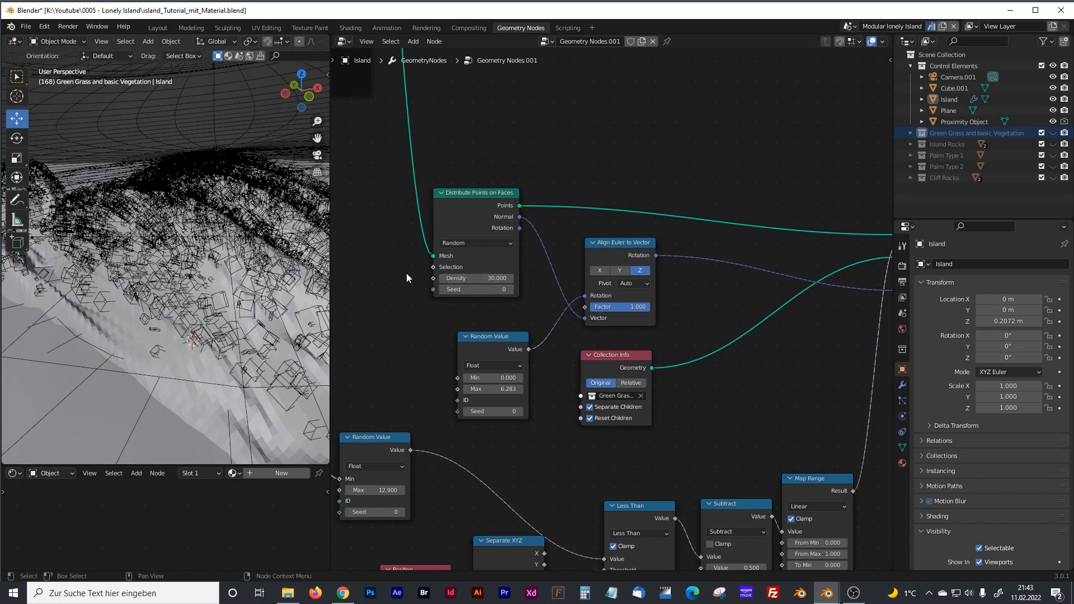
Step: Widen the 3D viewport and switch it to rendered shading
left_click_drag(334, 262, 502, 263)
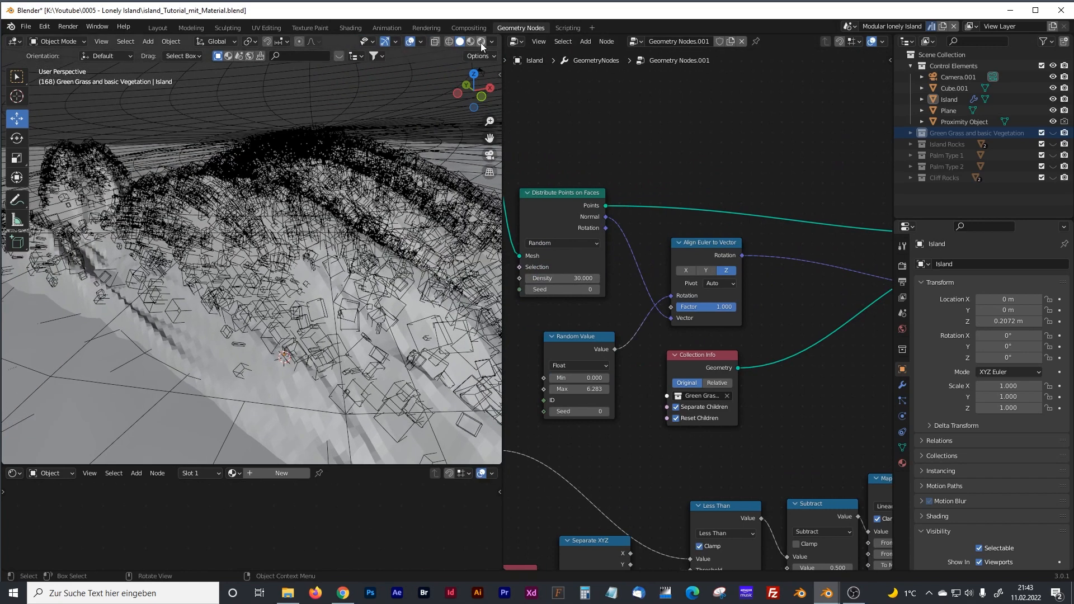
middle_click_drag(377, 249, 656, 334)
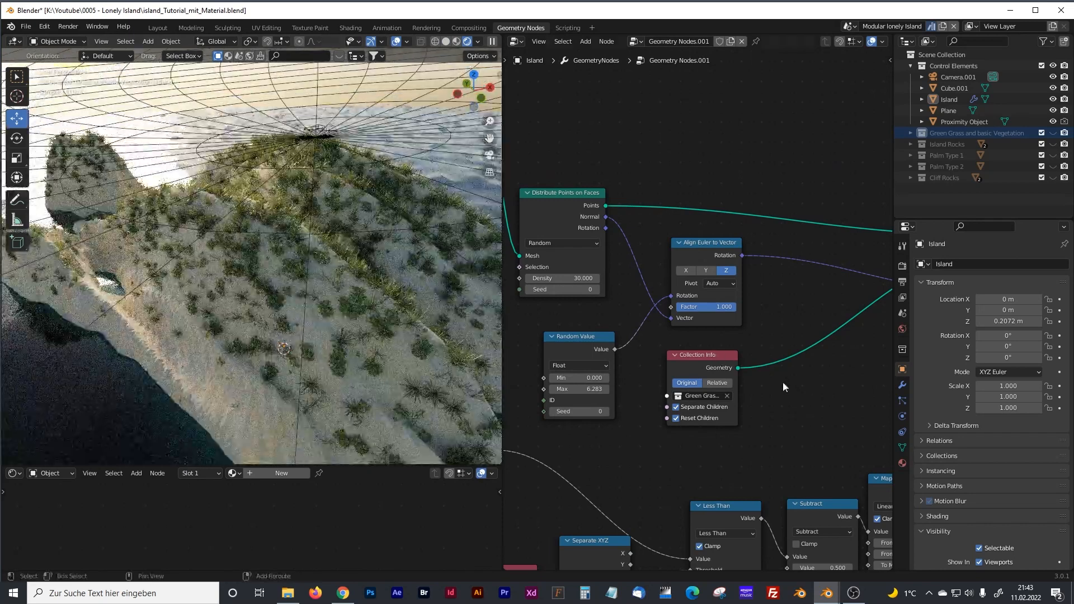
middle_click_drag(789, 392, 780, 356)
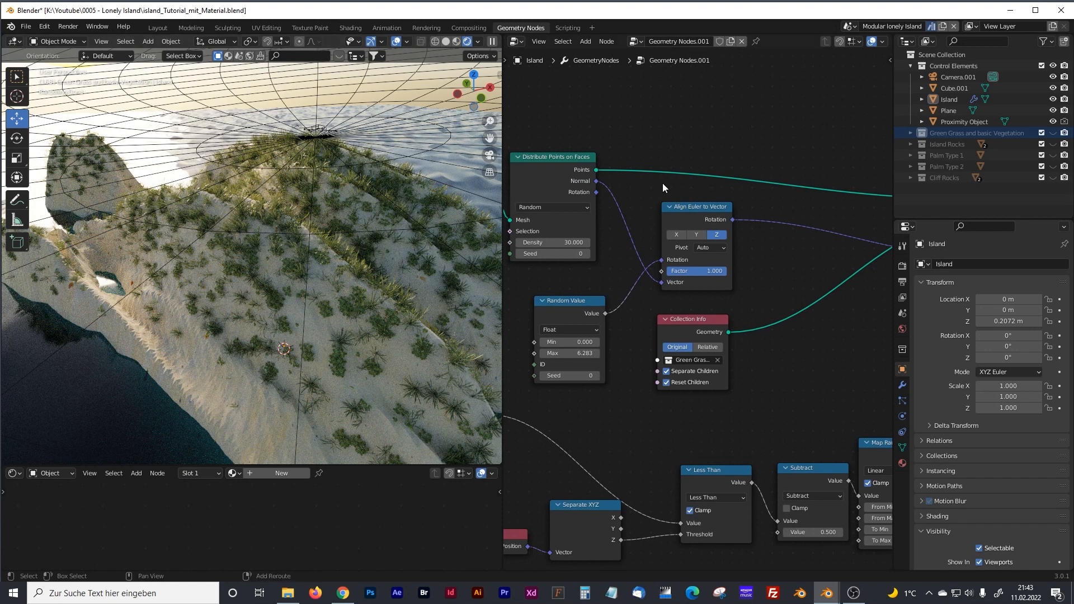
Step: Lower the Level of the Subdivide Mesh node in the Island frame to 2
middle_click_drag(501, 256, 535, 382)
scroll(729, 362, "down", 3)
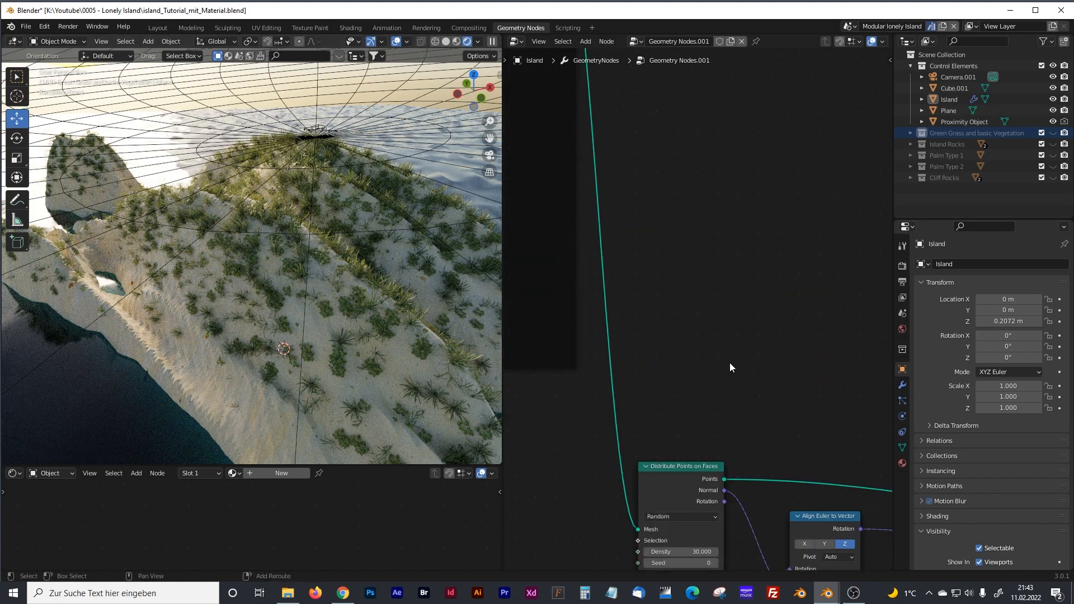
scroll(673, 345, "up", 3)
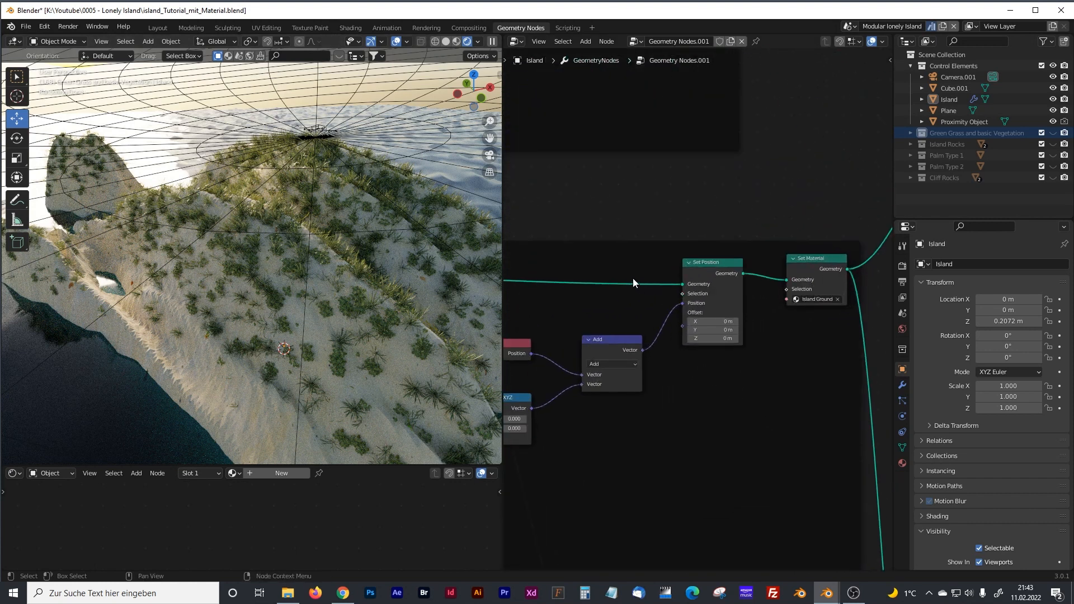
scroll(659, 272, "left", 5, "ctrl")
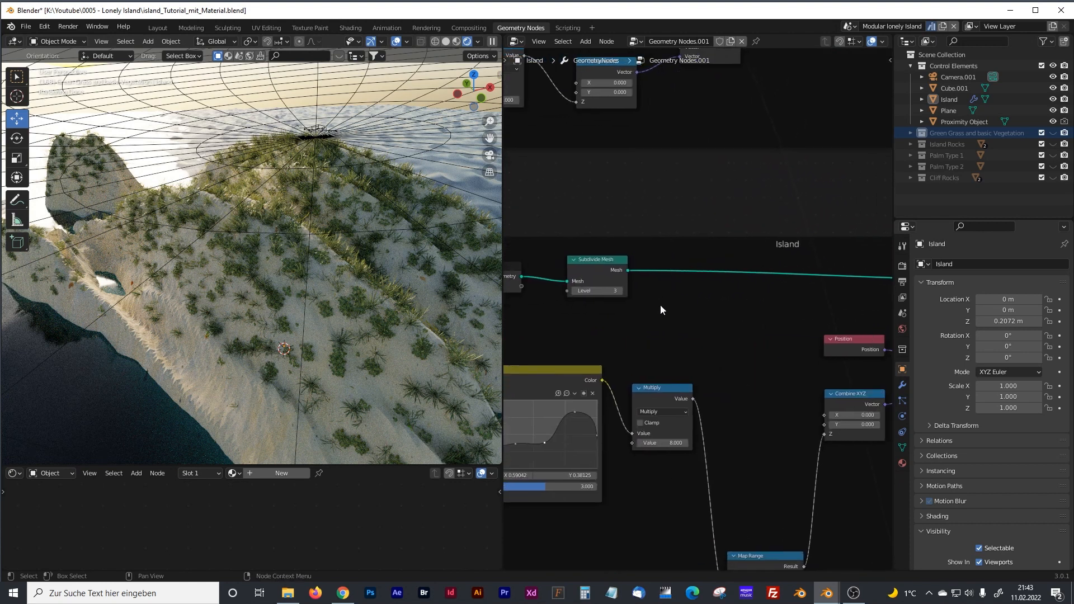
key("shift+a")
left_click(575, 291)
Step: Insert a Subdivision Surface node after Subdivide Mesh in the Island frame and set its Level to 2
key("shift+a")
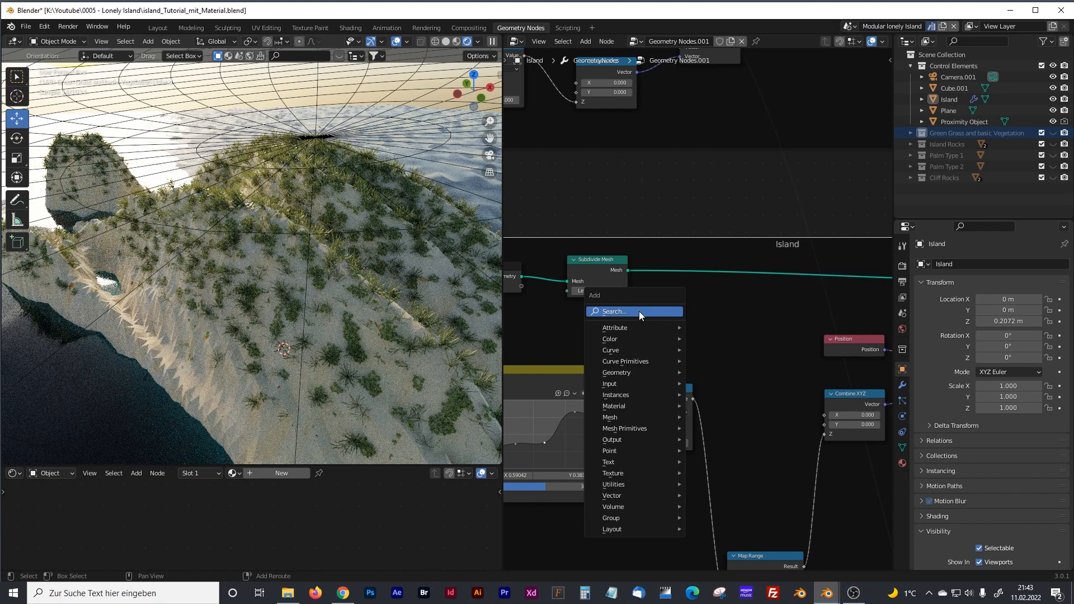
left_click(639, 311)
type("sub")
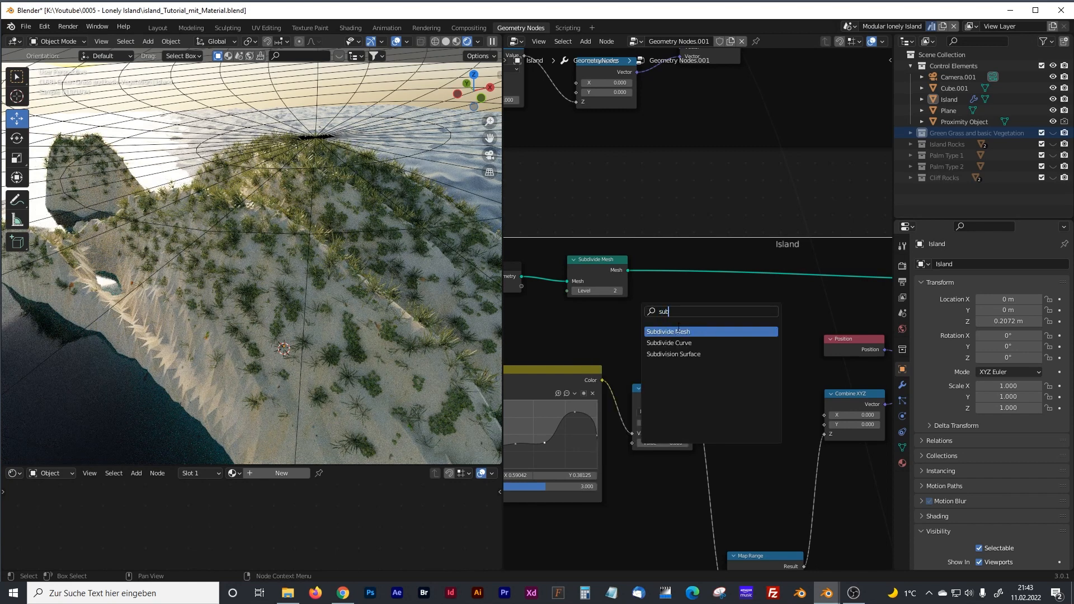
left_click(682, 354)
left_click(690, 288)
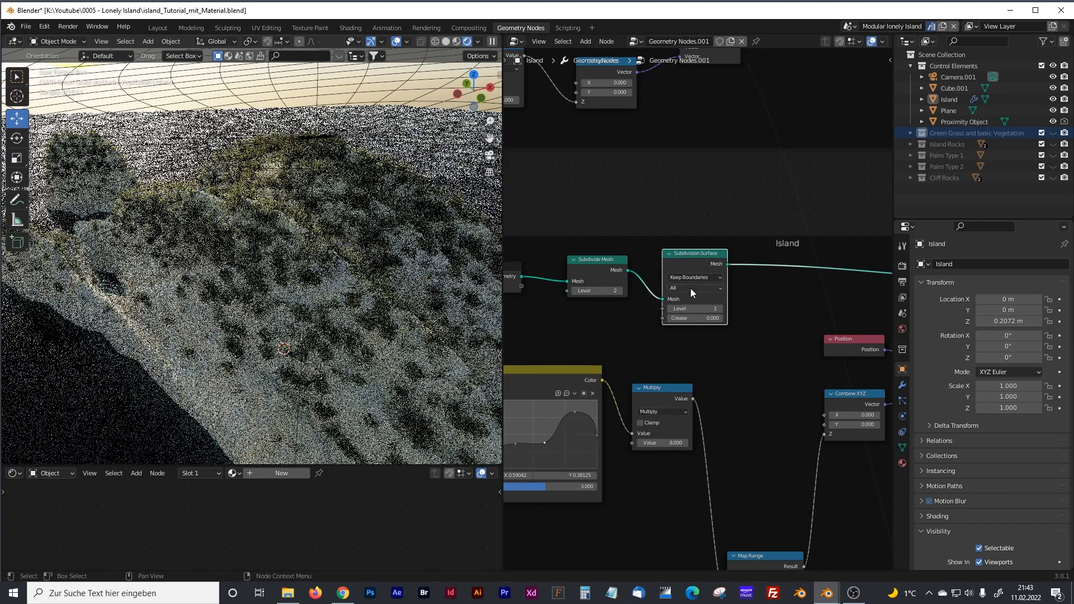
left_click(721, 309)
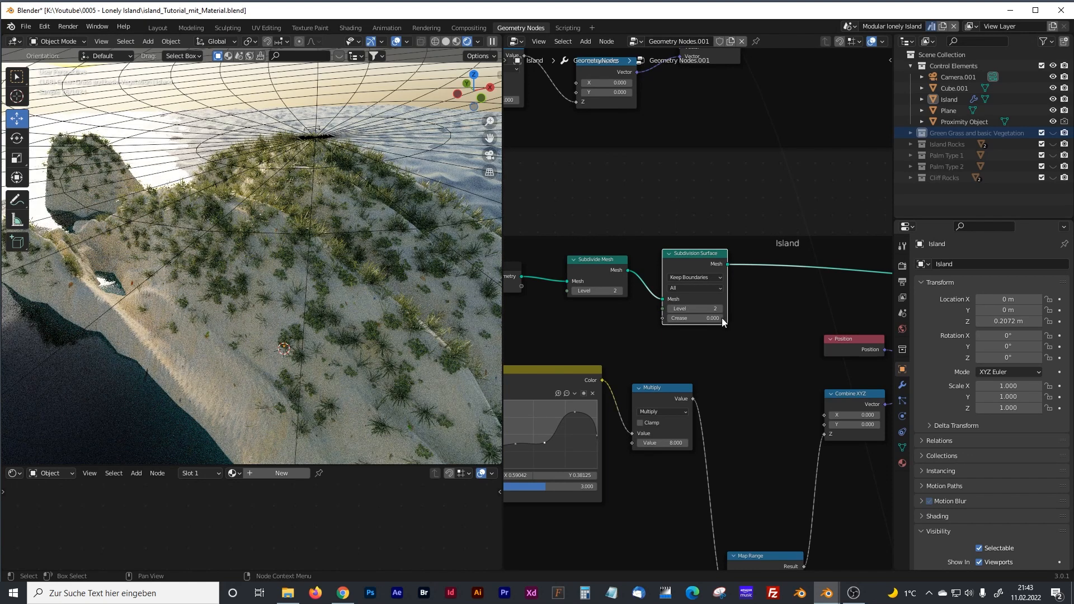
Step: Insert a Set Shade Smooth node after the Subdivision Surface node in the Island frame
mouse_move(324, 362)
middle_mouse_down()
mouse_move(346, 350)
mouse_move(320, 361)
middle_mouse_up()
middle_click_drag(663, 349, 844, 354)
middle_click_drag(521, 292, 648, 315)
key("shift+a")
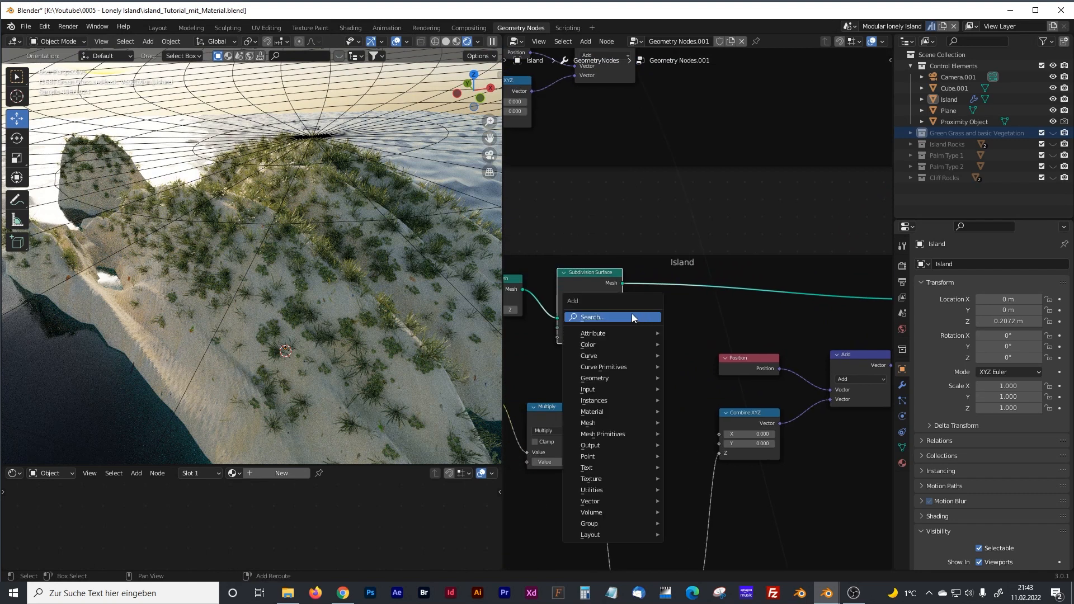
left_click(632, 313)
type("set")
type(" sjh")
key("BackSpace")
key("BackSpace")
type("had")
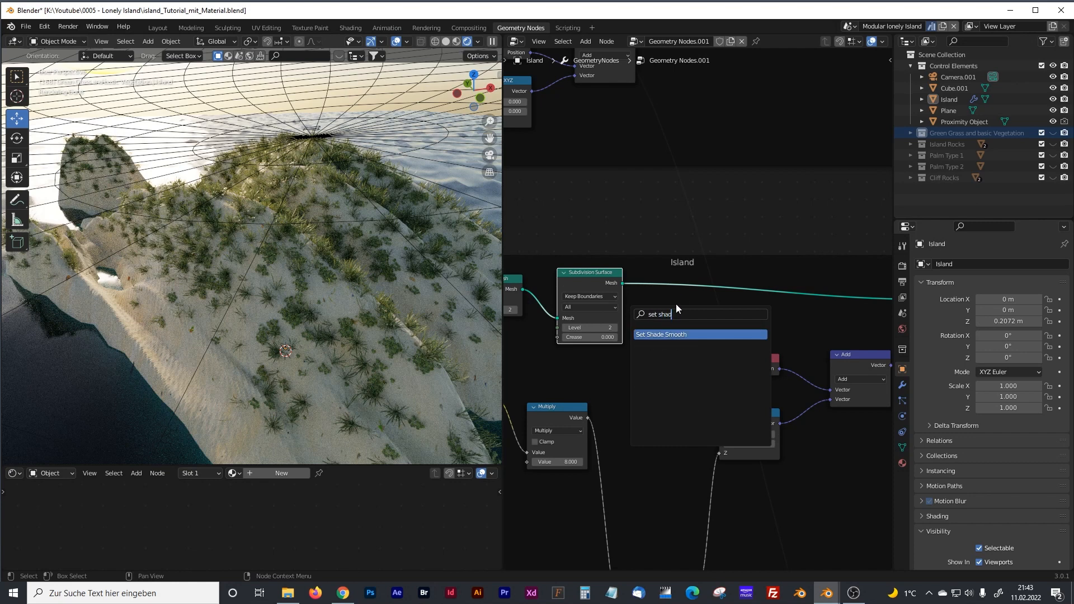
key("Return")
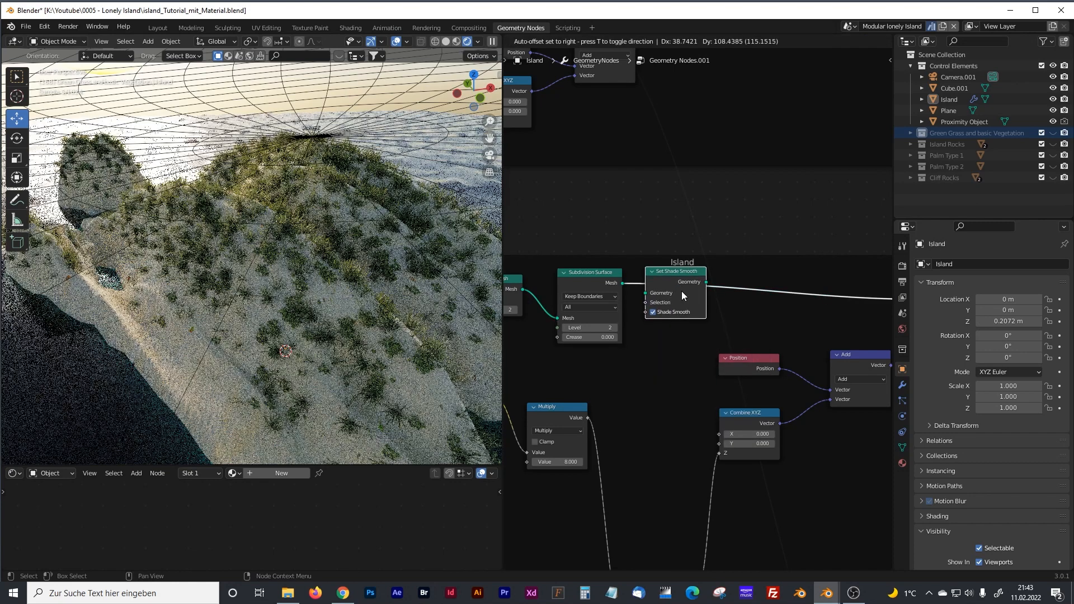
left_click(682, 291)
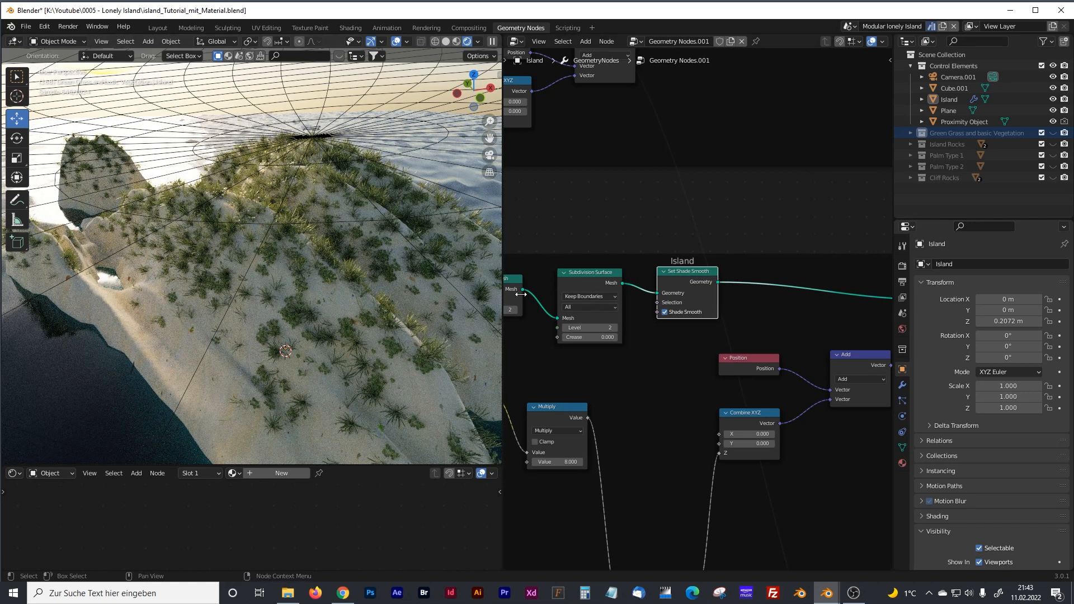
Step: Briefly bypass the Subdivision Surface node for comparison, then relink it into Set Shade Smooth with its Level set to 1
left_click_drag(522, 289, 658, 292)
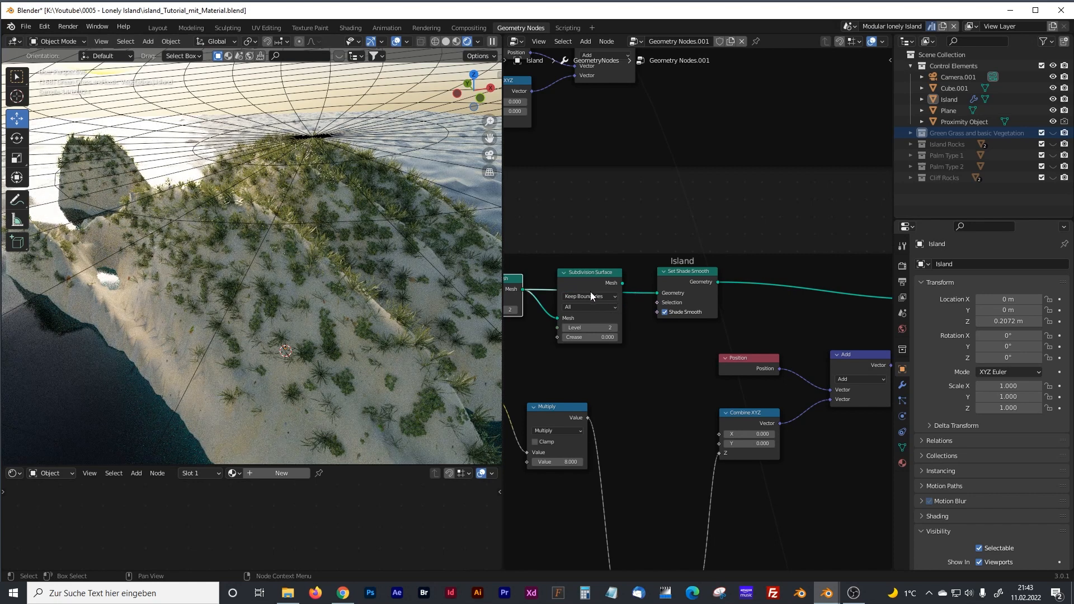
left_click(565, 327)
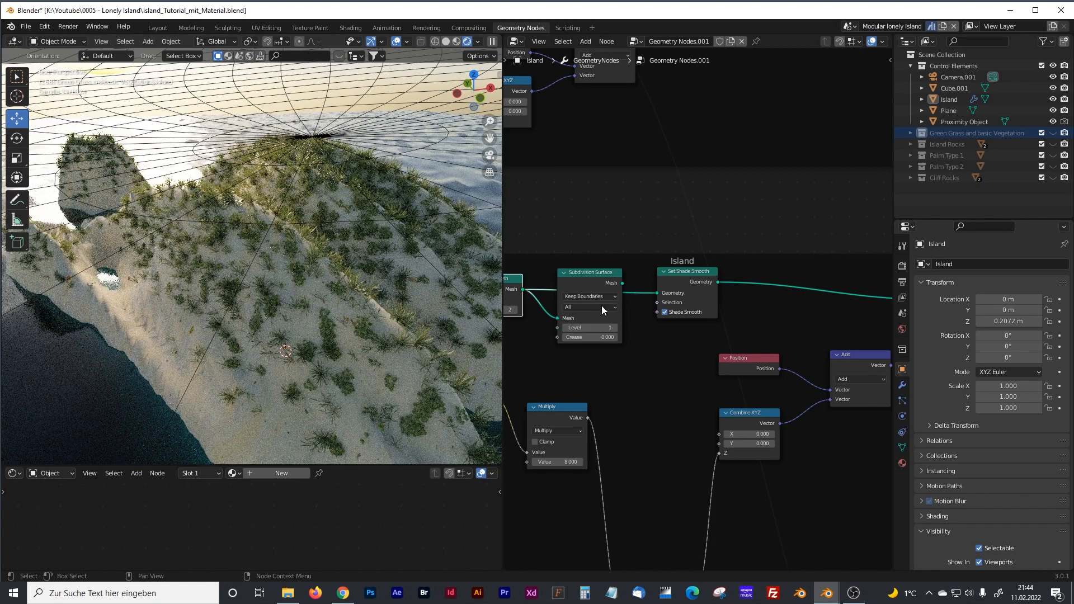
left_click_drag(621, 285, 666, 296)
left_click_drag(558, 287, 552, 283)
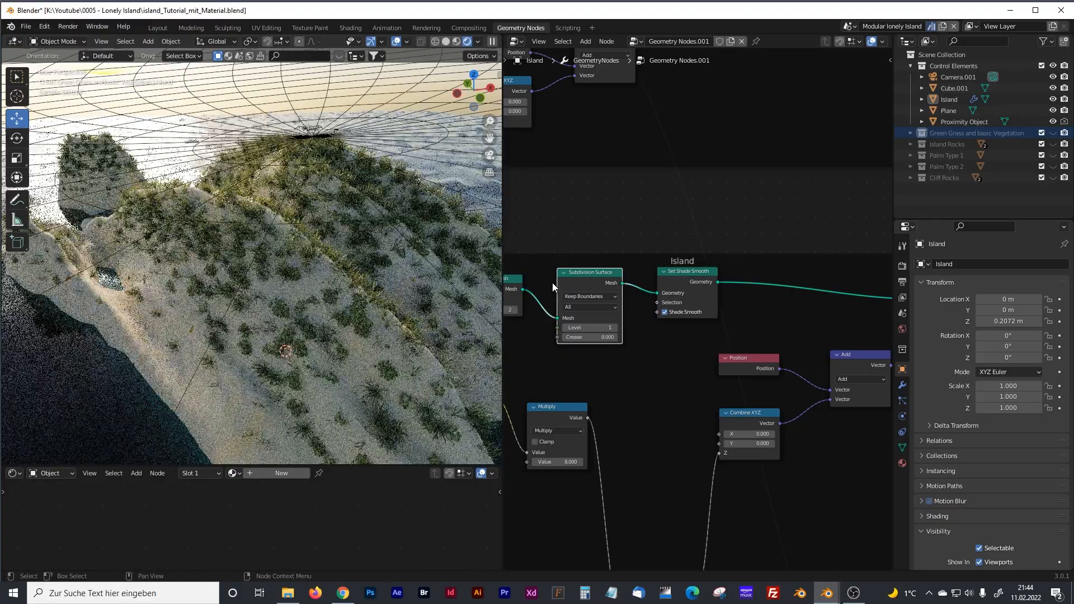
scroll(294, 324, "down", 3)
scroll(298, 322, "down", 2)
mouse_move(297, 320)
middle_mouse_down()
mouse_move(330, 337)
mouse_move(306, 322)
middle_mouse_up()
scroll(744, 327, "down", 3)
scroll(750, 341, "down", 3)
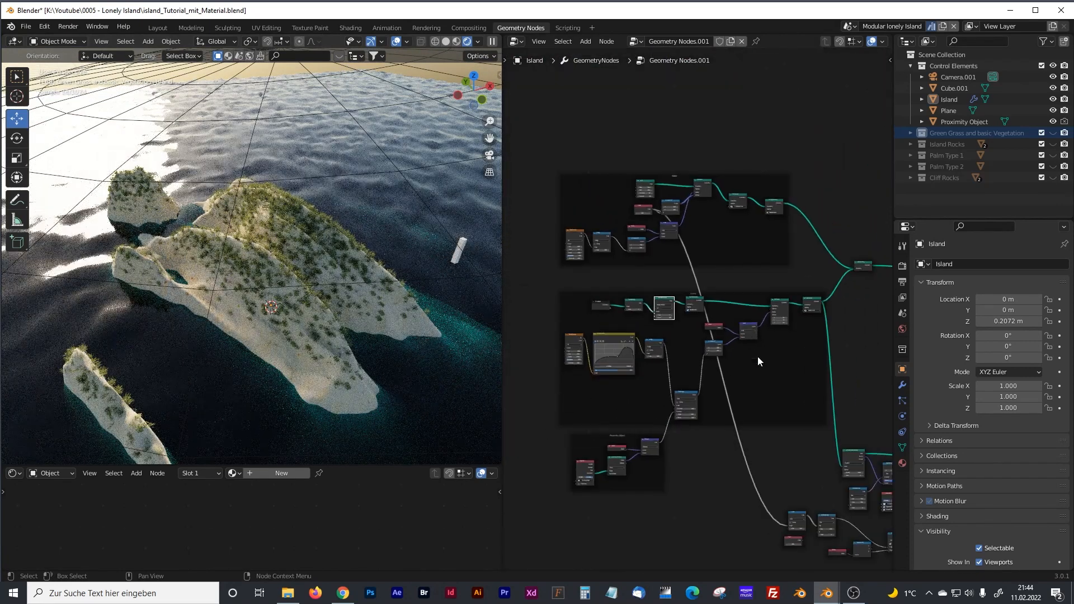
Step: Join the vegetation scattering nodes into a frame and label it Grass
middle_click_drag(726, 323, 713, 277)
left_click_drag(829, 404, 568, 289)
key("ctrl+j")
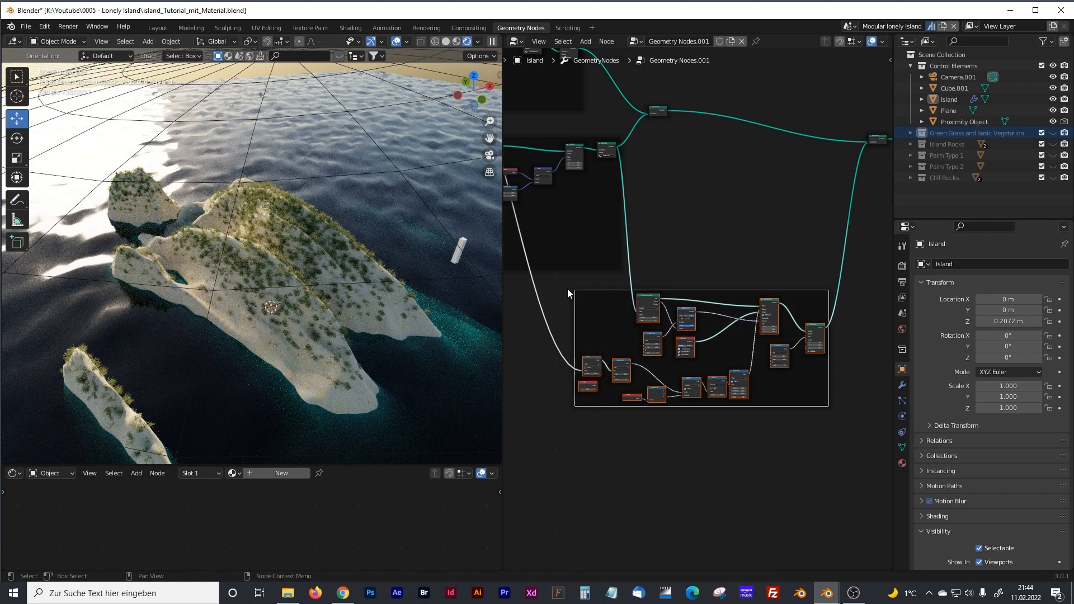
left_click_drag(720, 294, 700, 304)
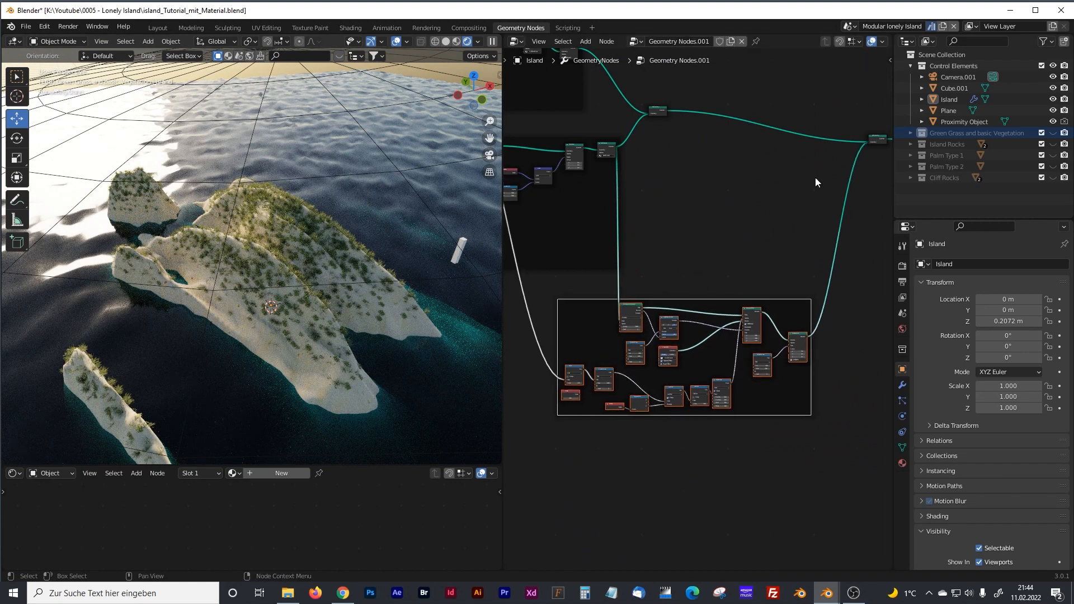
left_click_drag(894, 62, 893, 62)
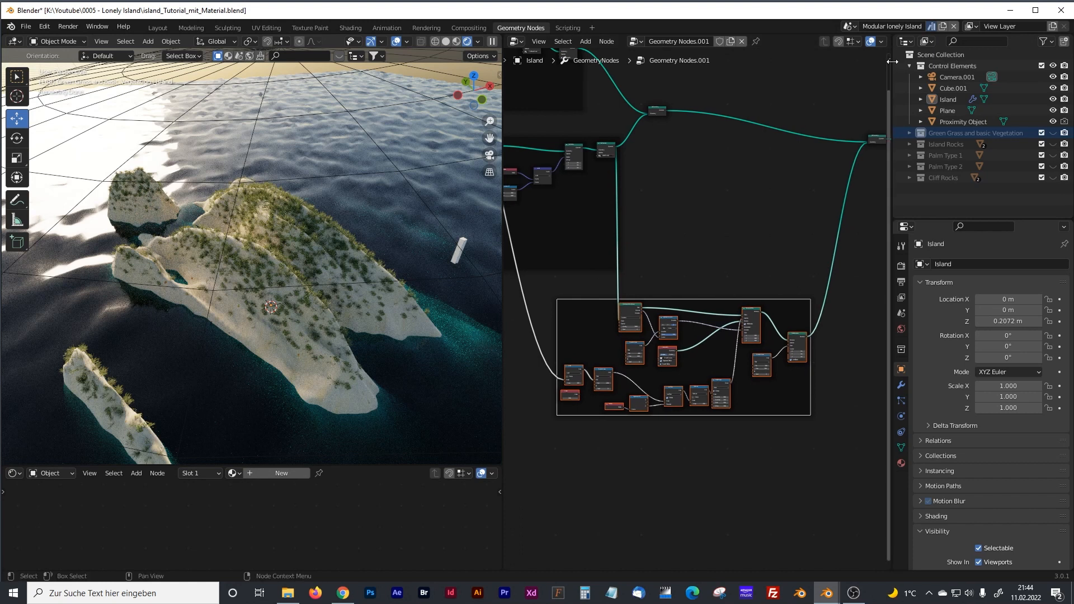
key("n")
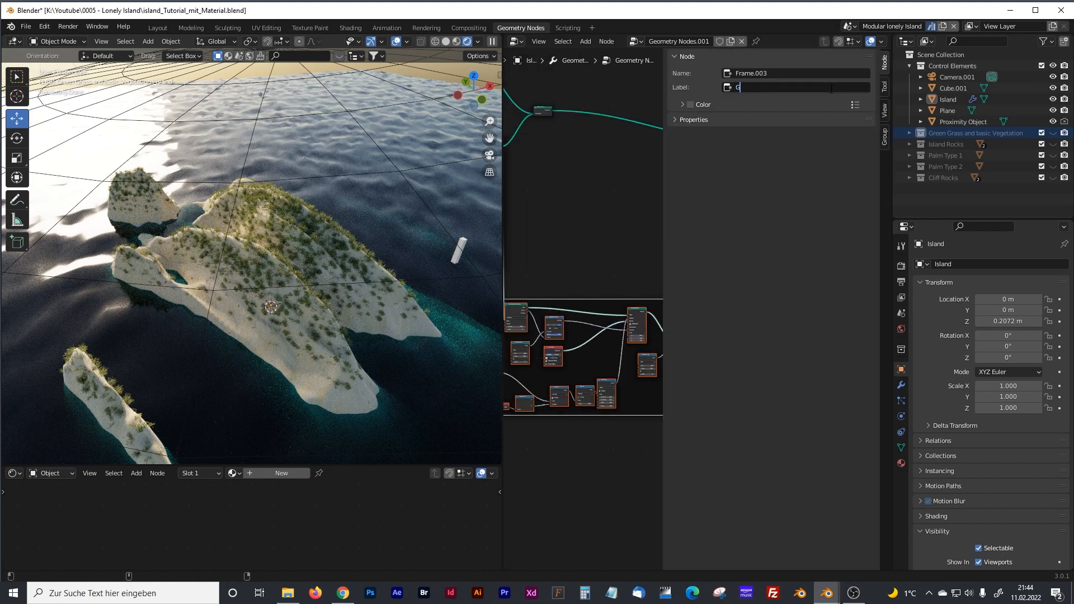
key("Return")
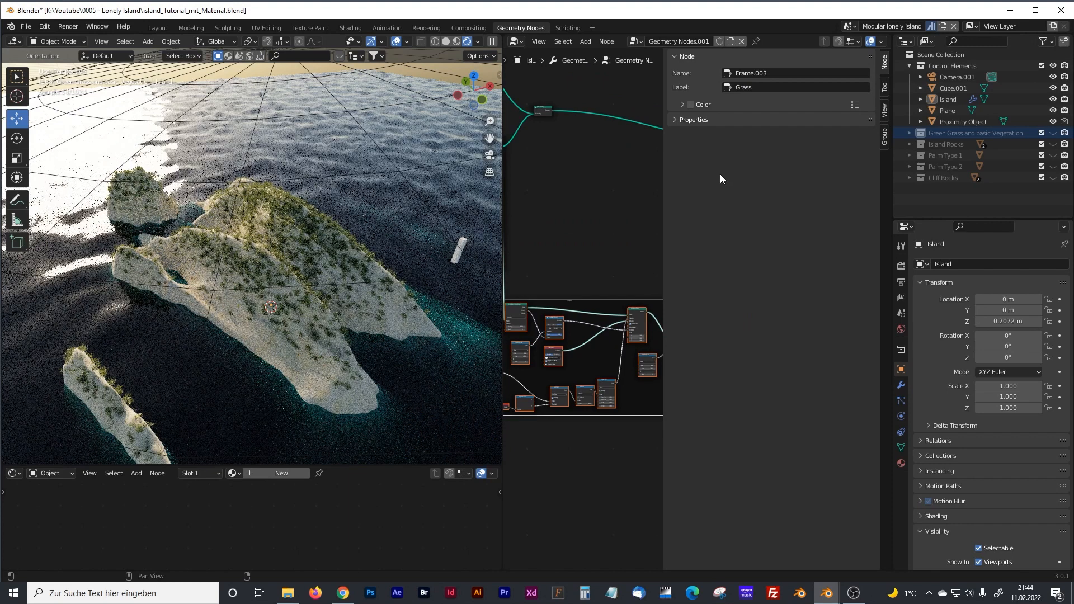
key("n")
Step: Duplicate the Grass frame with all its nodes and place the copy below the original
scroll(669, 267, "up", 2)
scroll(753, 292, "up", 3)
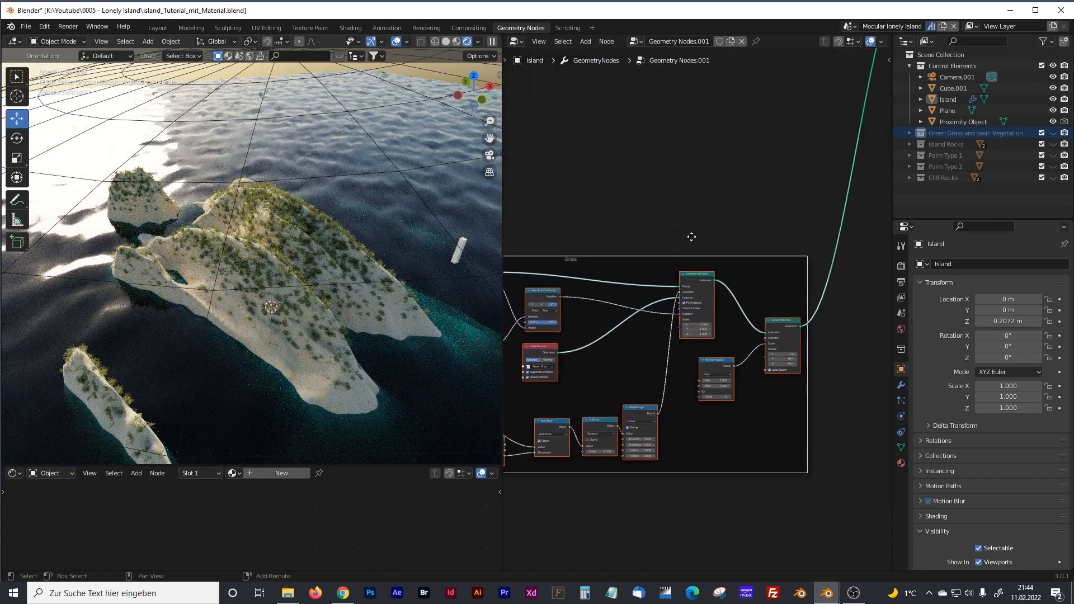
left_click_drag(502, 212, 250, 212)
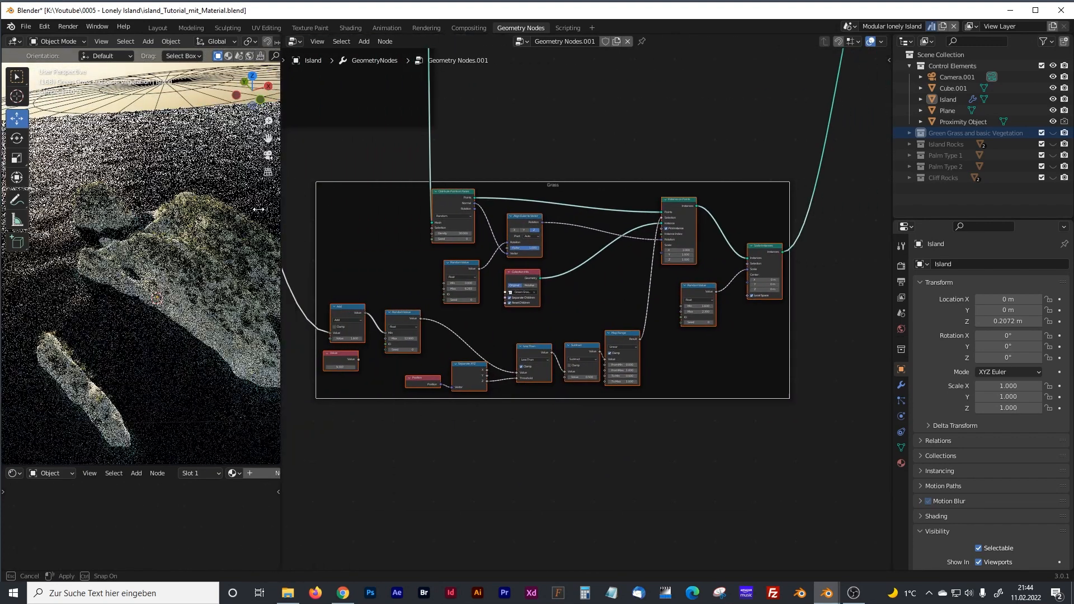
middle_click_drag(737, 351, 548, 378)
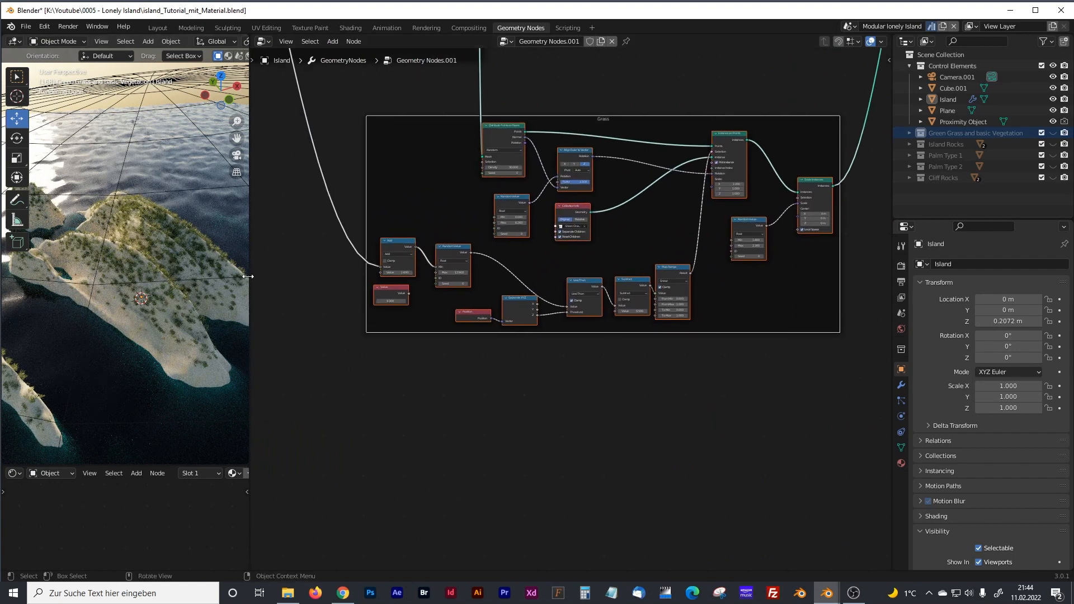
left_click_drag(249, 276, 285, 277)
left_click_drag(366, 107, 871, 357)
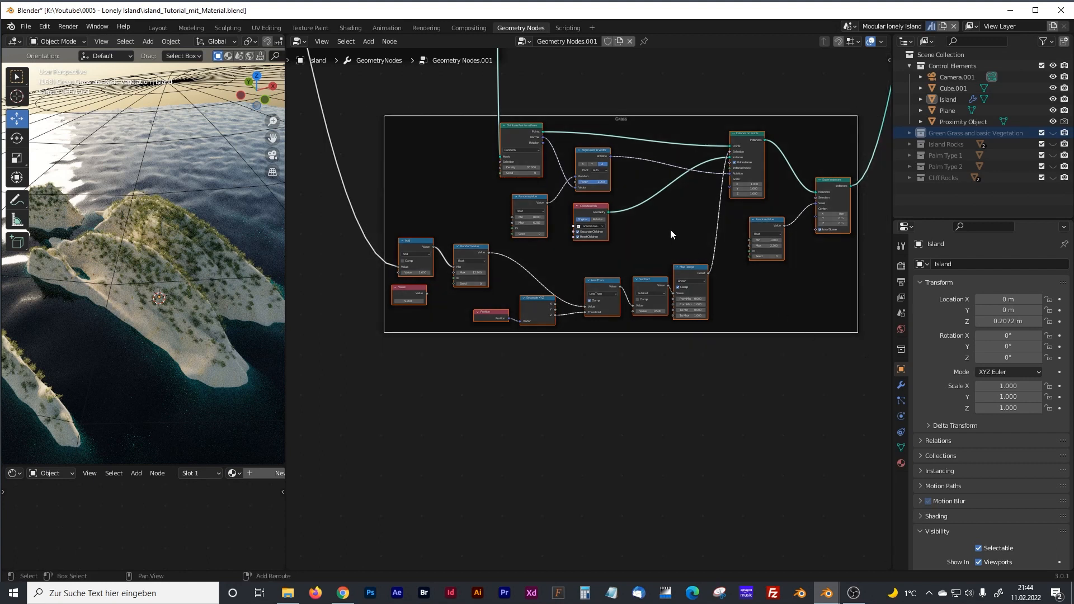
key("shift+d")
left_click(680, 468)
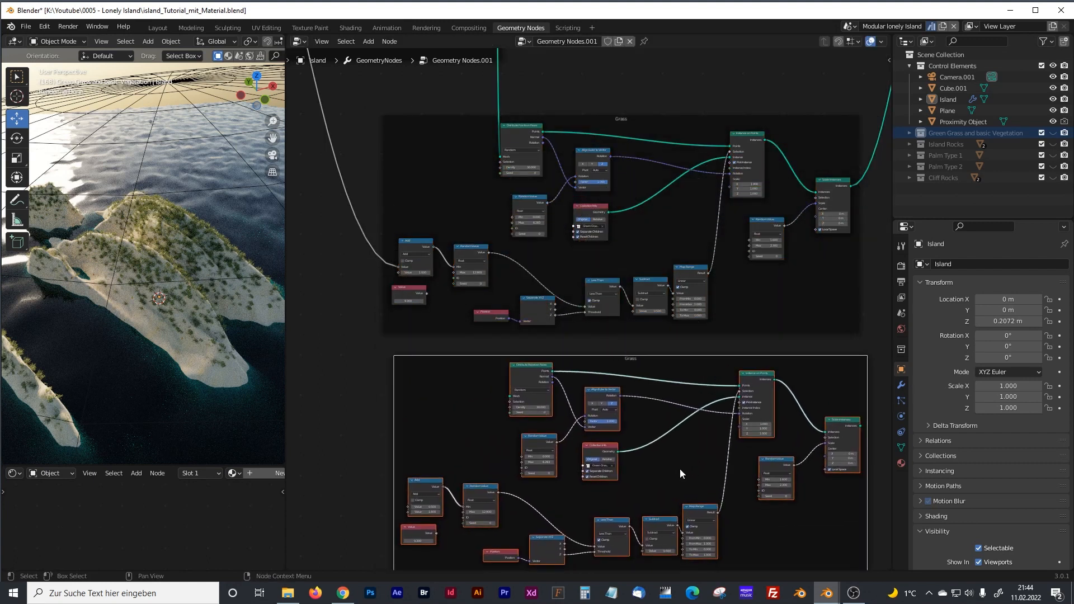
left_click(365, 373)
Step: Replace the Green Grass Collection Info node in the duplicated frame with one for the Cliff Rocks collection
middle_click_drag(469, 416, 448, 316)
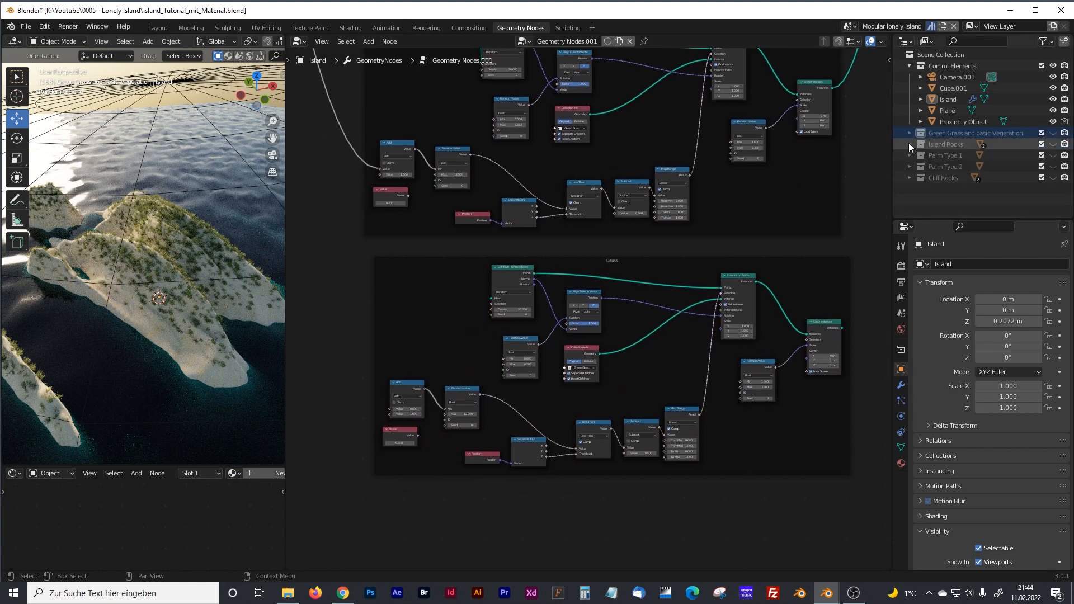
left_click(581, 349)
scroll(626, 364, "up", 2)
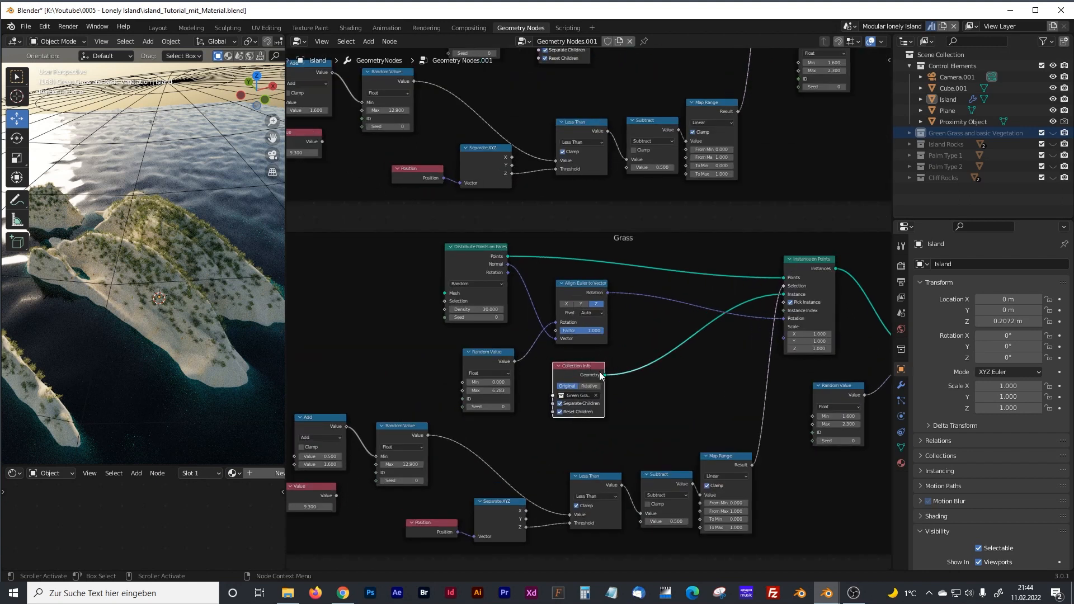
key("x")
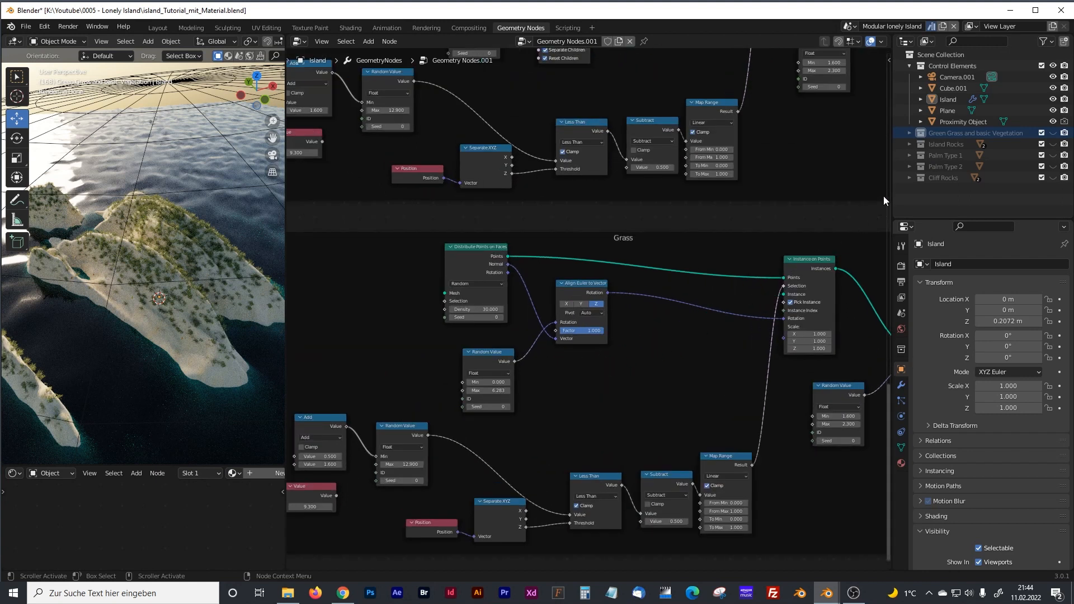
left_click(907, 179)
left_click_drag(922, 178, 685, 327)
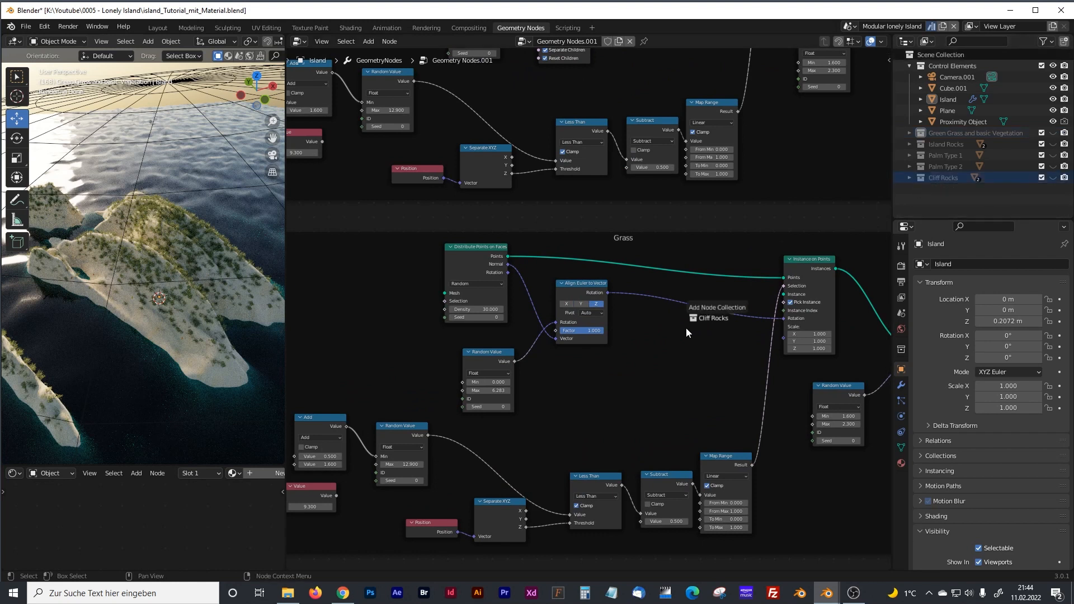
left_click_drag(613, 405, 629, 381)
Step: Label the duplicated frame Underwater Rocks
left_click(645, 254)
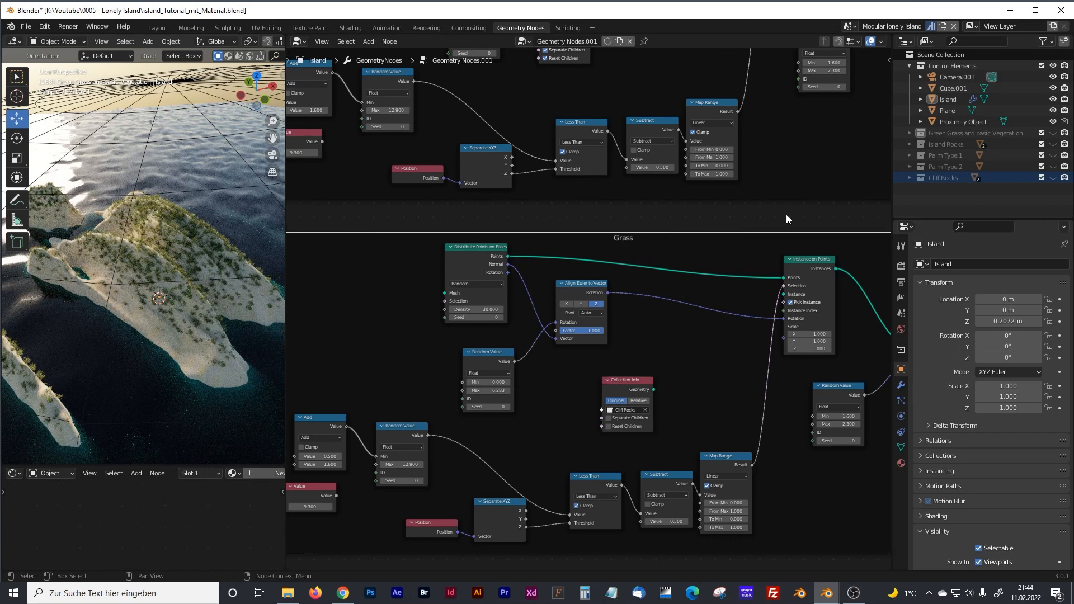
left_click(888, 61)
left_click(786, 87)
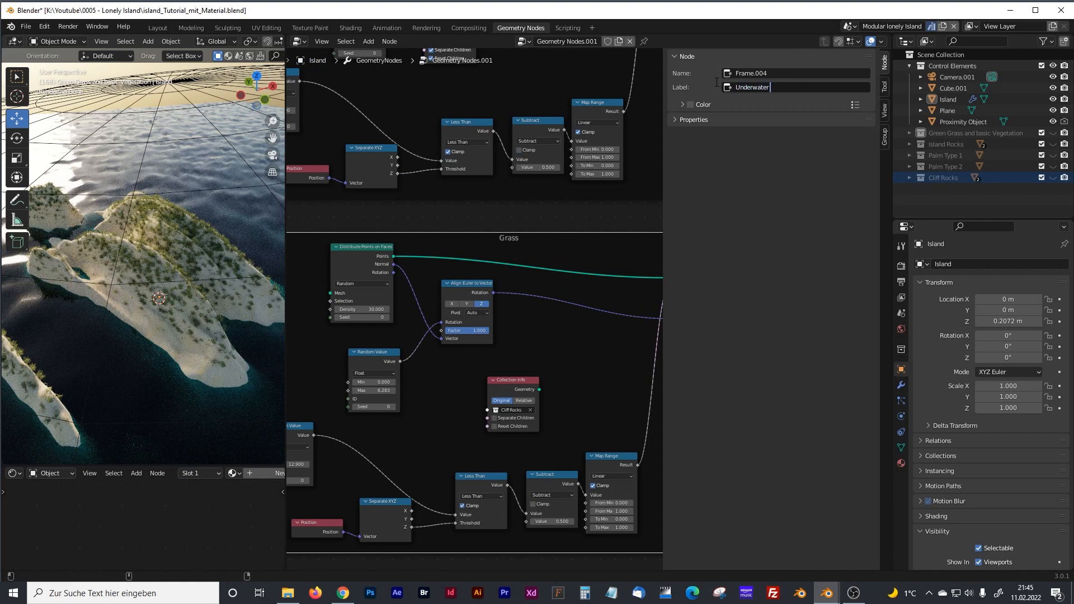
type("Underwater Rocks")
key("Return")
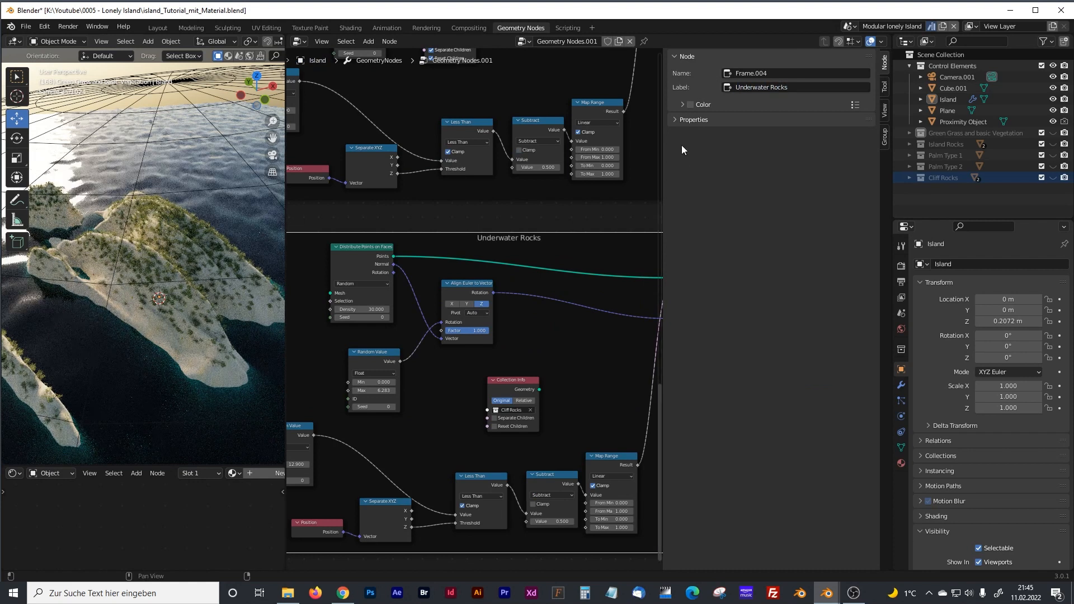
key("n")
Step: Link the Cliff Rocks Collection Info geometry to the Instance input of Instance on Points in the Underwater Rocks frame
middle_click_drag(679, 360, 650, 354)
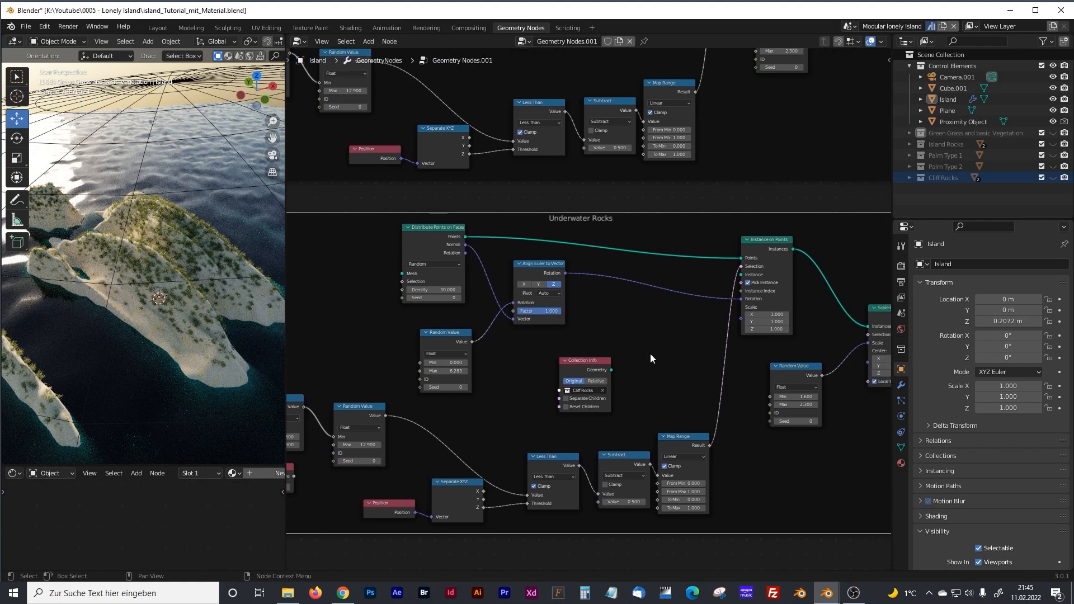
left_click_drag(611, 369, 741, 275)
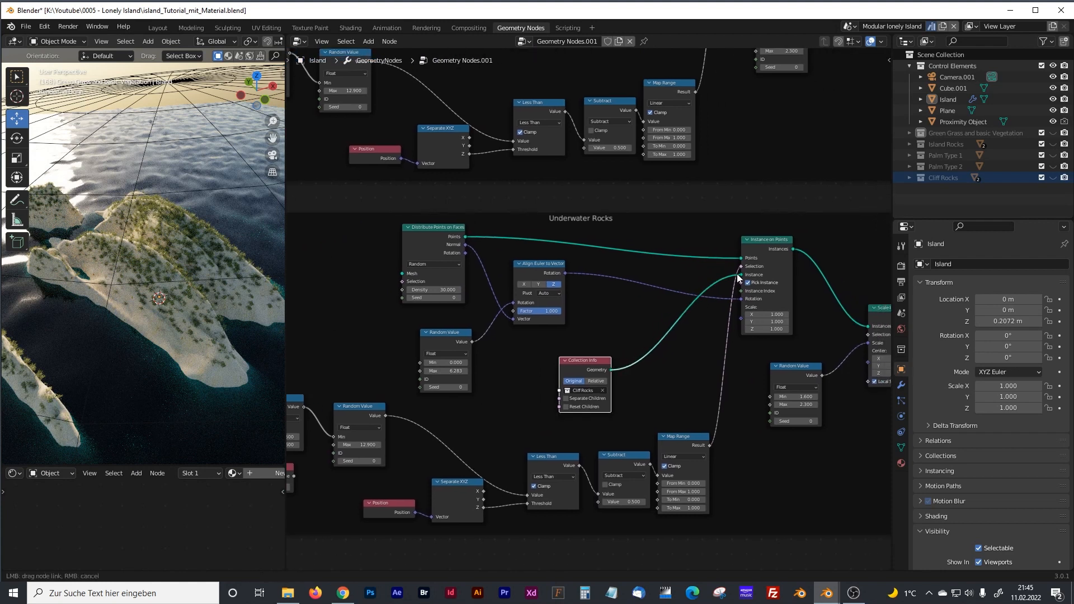
scroll(371, 255, "down", 2)
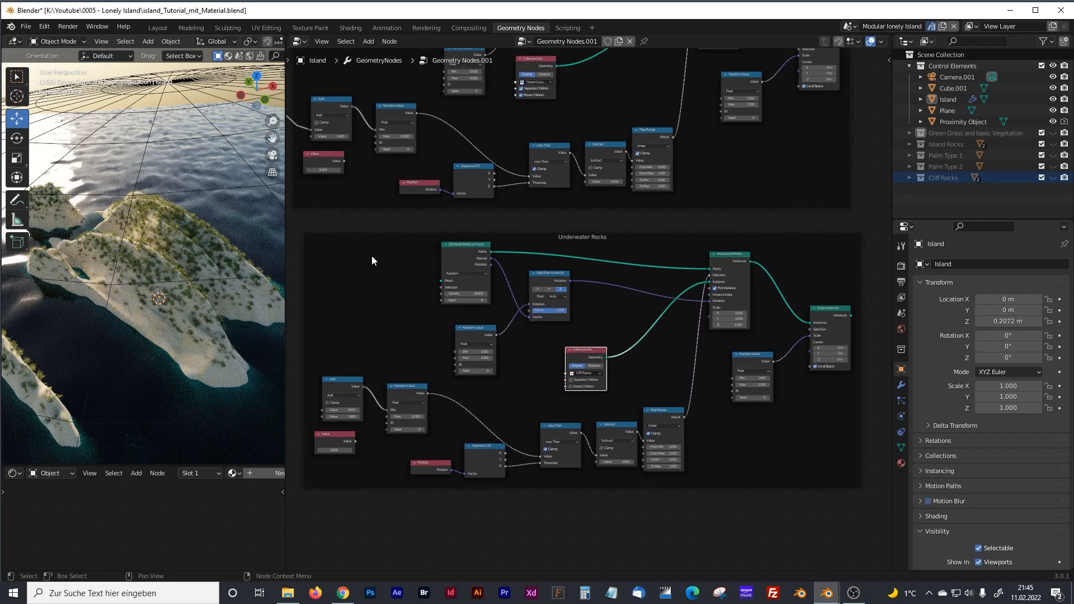
Step: Set the Underwater Rocks Distribute Points on Faces density to 2 and feed its Mesh input from the Island frame's Set Material
scroll(507, 330, "up", 3)
scroll(559, 352, "up", 2)
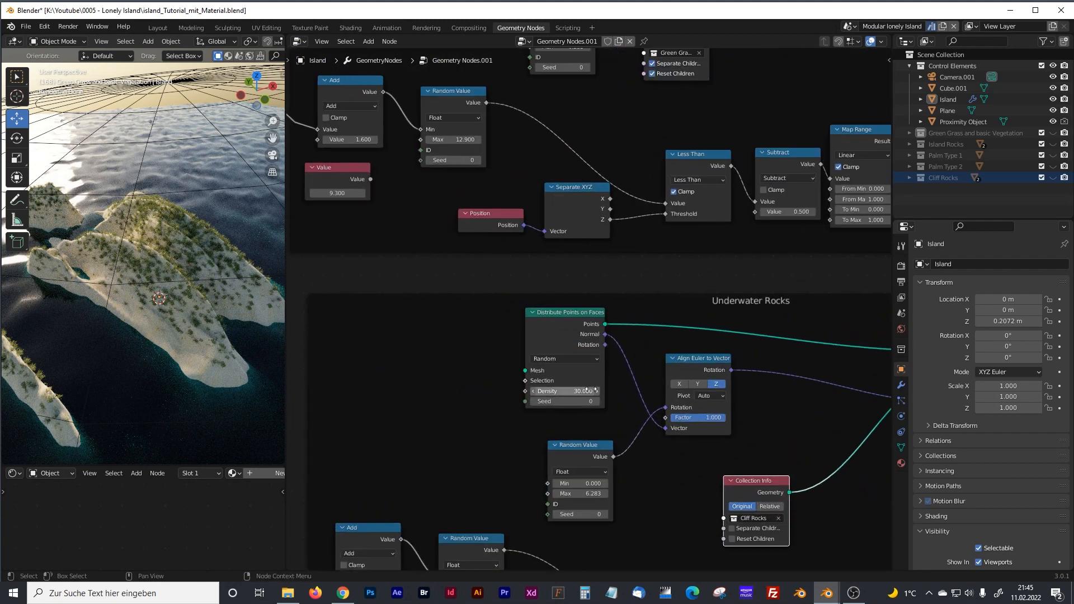
key("Return")
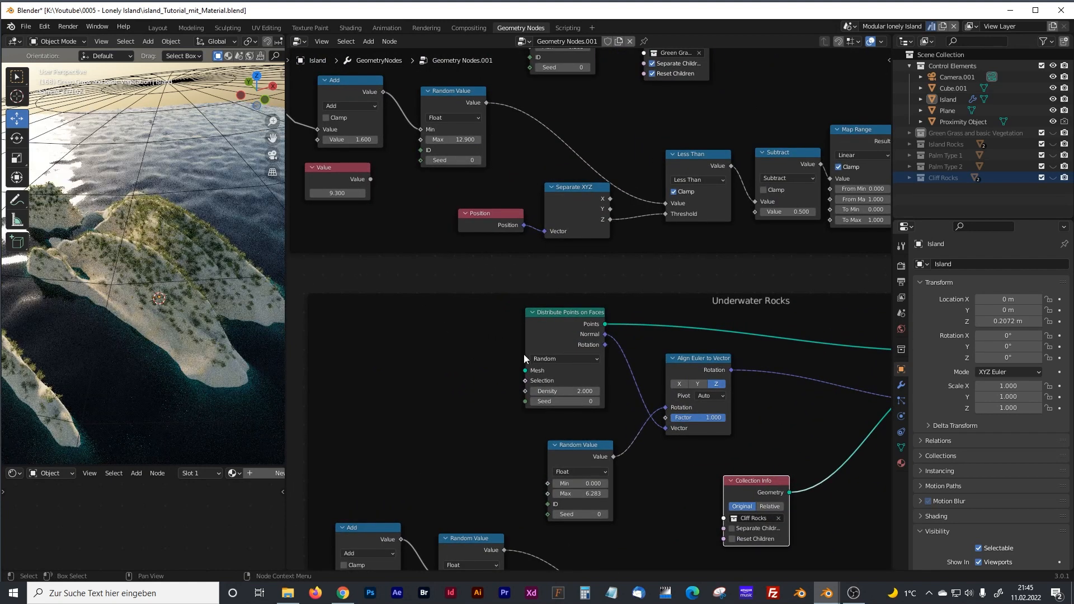
left_click_drag(526, 370, 683, 157)
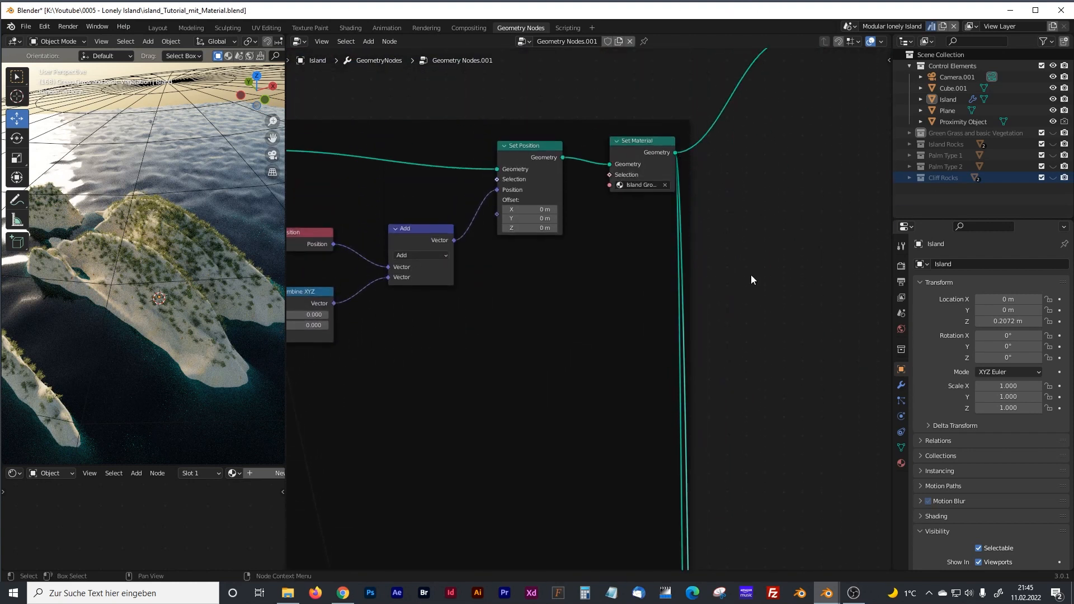
Step: Link the Underwater Rocks Scale Instances output to the Join Geometry node that collects the scattered vegetation
key("Home")
scroll(754, 330, "down", 3)
middle_click_drag(754, 330, 650, 213)
middle_click_drag(677, 258, 634, 206)
left_click_drag(595, 227, 658, 228)
left_click_drag(595, 391, 644, 384)
scroll(714, 386, "up", 3)
middle_click_drag(714, 386, 691, 311)
scroll(681, 396, "up", 1)
left_click_drag(672, 419, 720, 173)
Step: Connect the Water frame's Value node to the open input of the Add node in the Underwater Rocks frame
left_click_drag(284, 239, 496, 252)
middle_click_drag(714, 347, 683, 374)
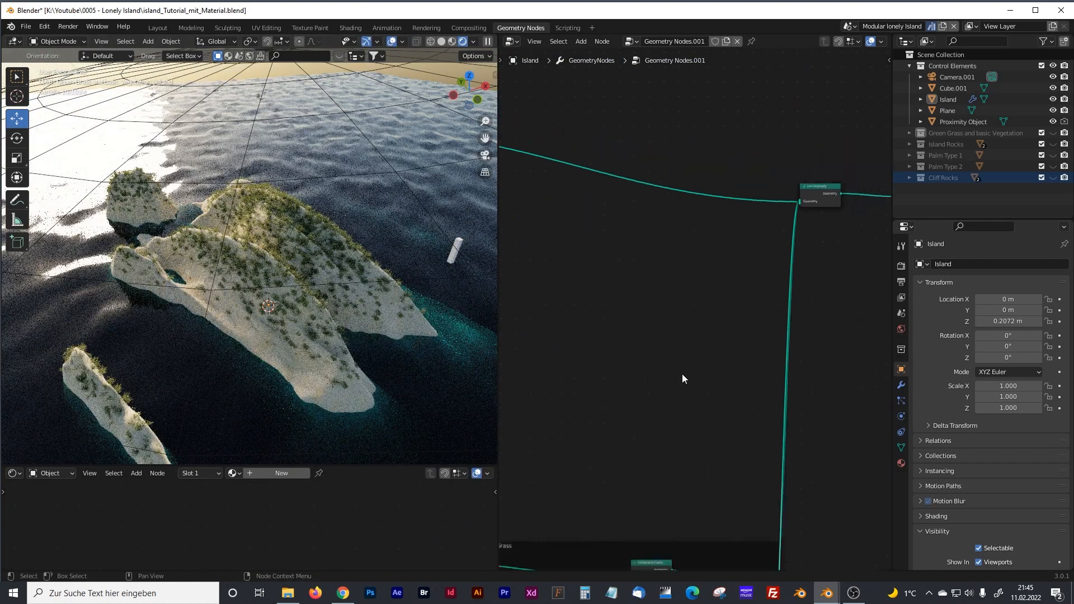
scroll(749, 241, "down", 3)
middle_click_drag(748, 241, 649, 266)
scroll(627, 296, "up", 3)
scroll(649, 267, "up", 2)
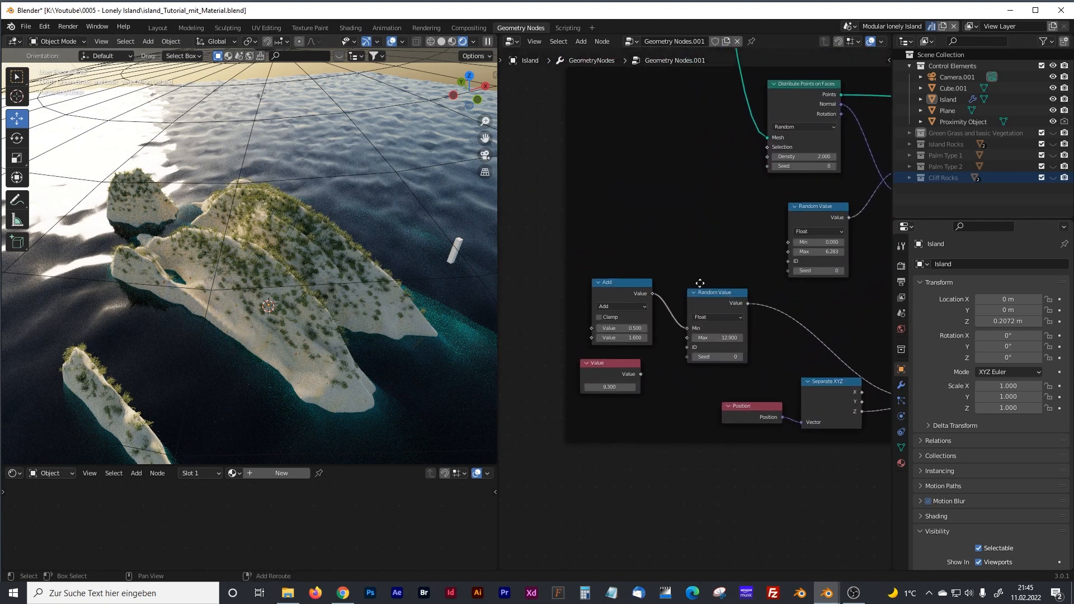
left_click_drag(619, 345, 647, 233)
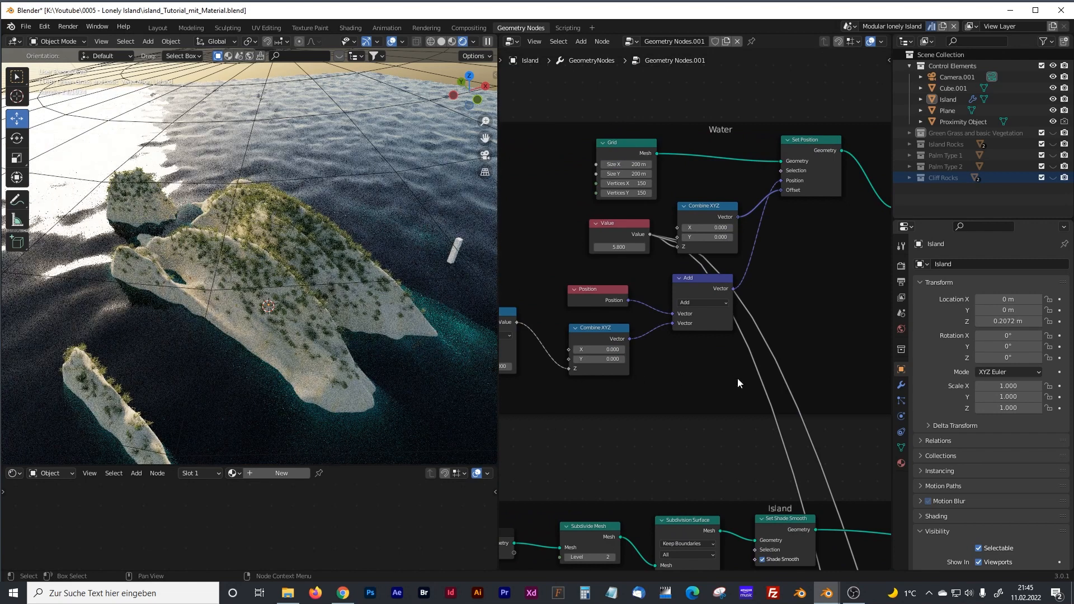
Step: Delete the unused Value node below the Add node in the Underwater Rocks frame
scroll(737, 378, "down", 6)
middle_click_drag(690, 259, 669, 277)
scroll(669, 278, "up", 1)
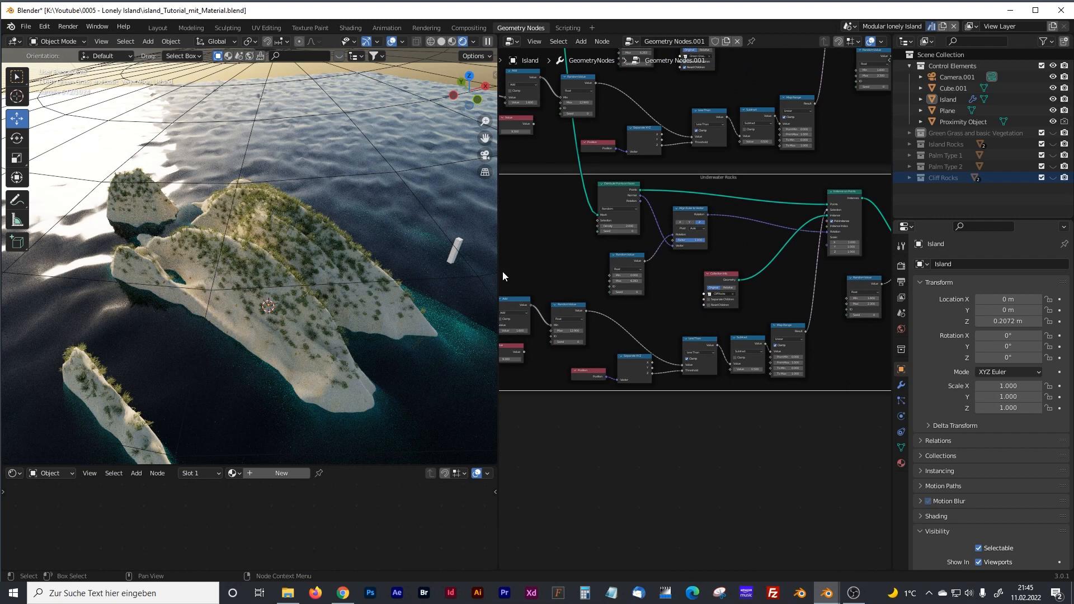
left_click_drag(503, 270, 193, 274)
middle_click_drag(395, 299, 407, 346)
left_click(371, 414)
scroll(568, 345, "up", 1)
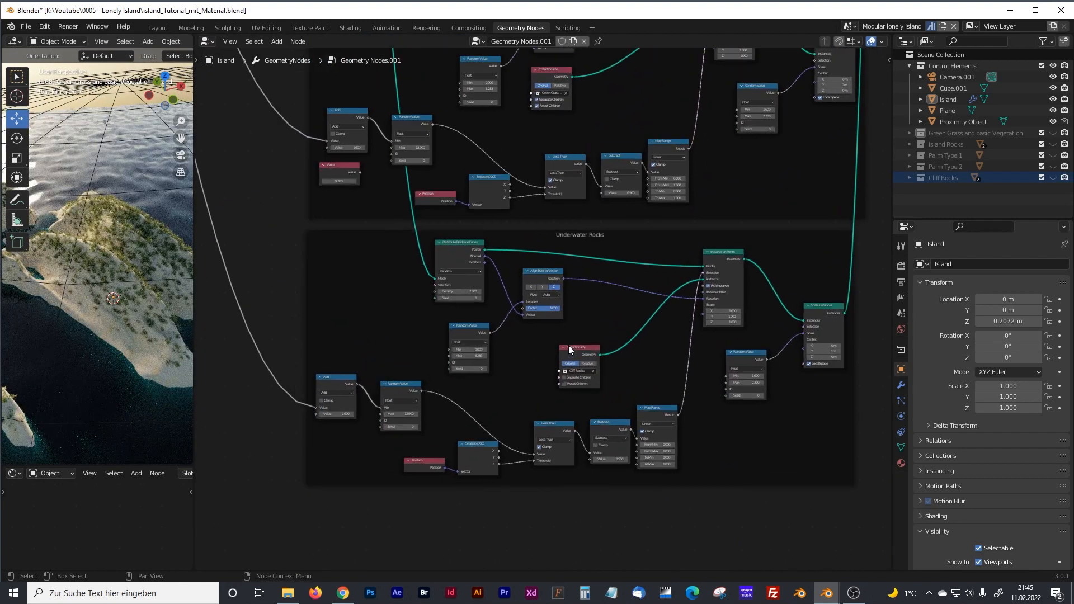
Step: Enable Separate Children and Reset Children on the Cliff Rocks Collection Info node and check the rocks on the island
scroll(614, 347, "up", 2)
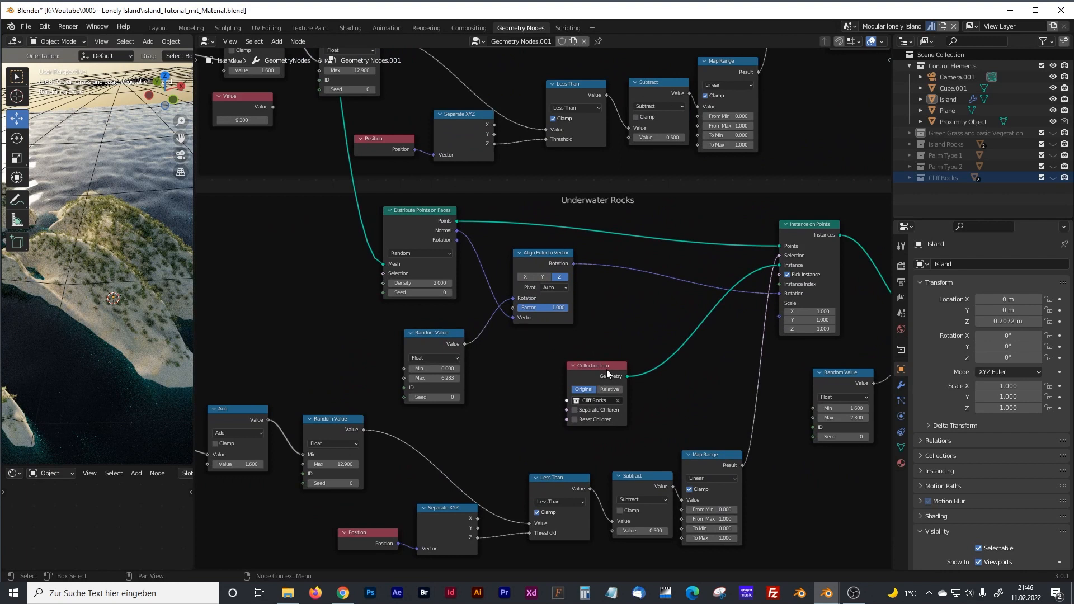
left_click_drag(608, 372, 614, 359)
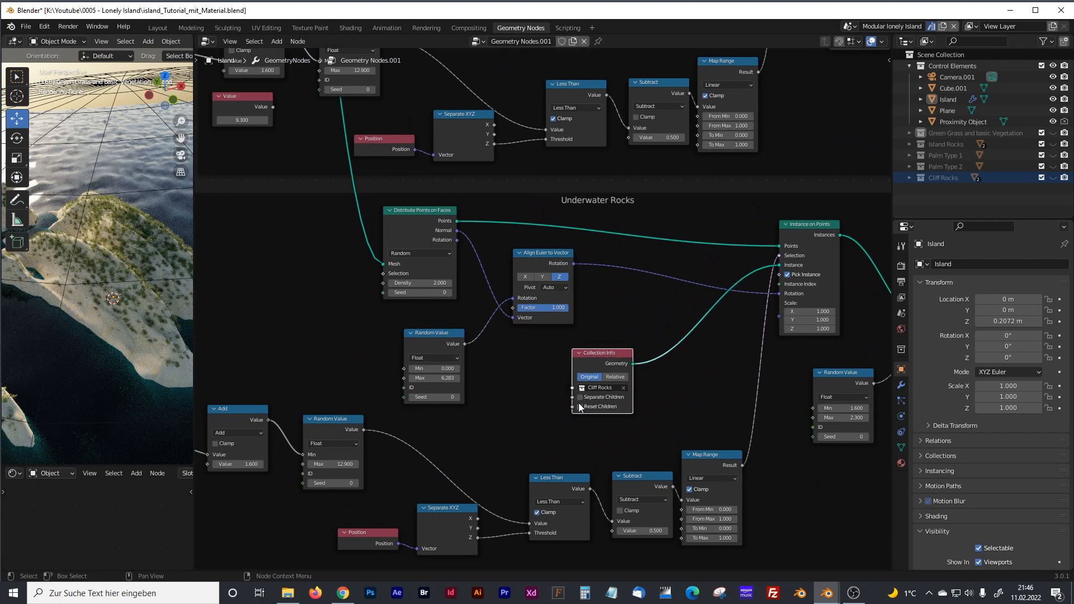
left_click(579, 407)
left_click(580, 398)
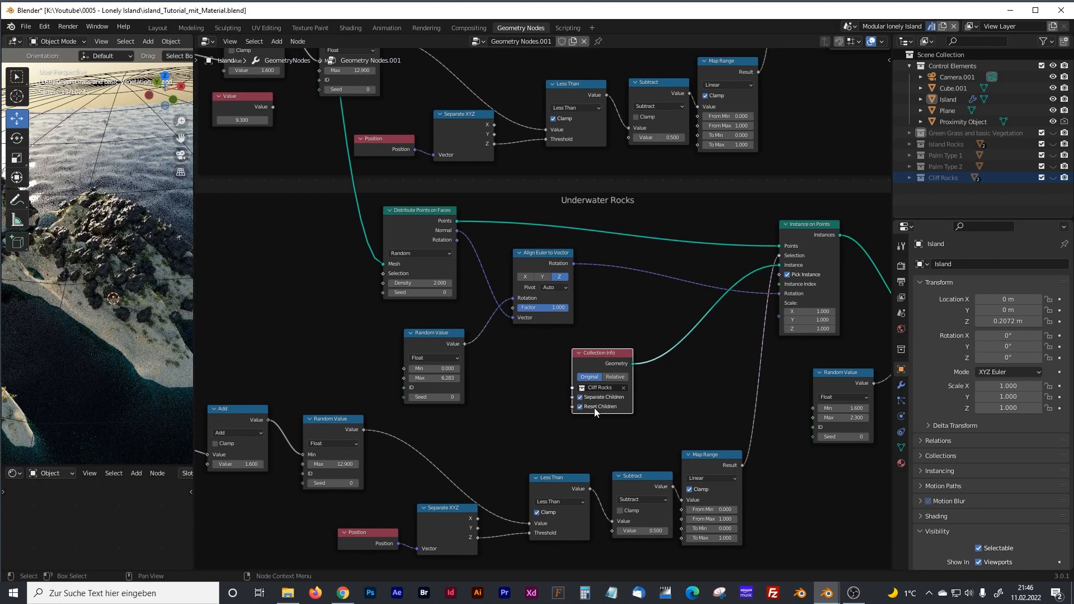
left_click_drag(196, 255, 497, 258)
middle_click_drag(358, 282, 346, 263)
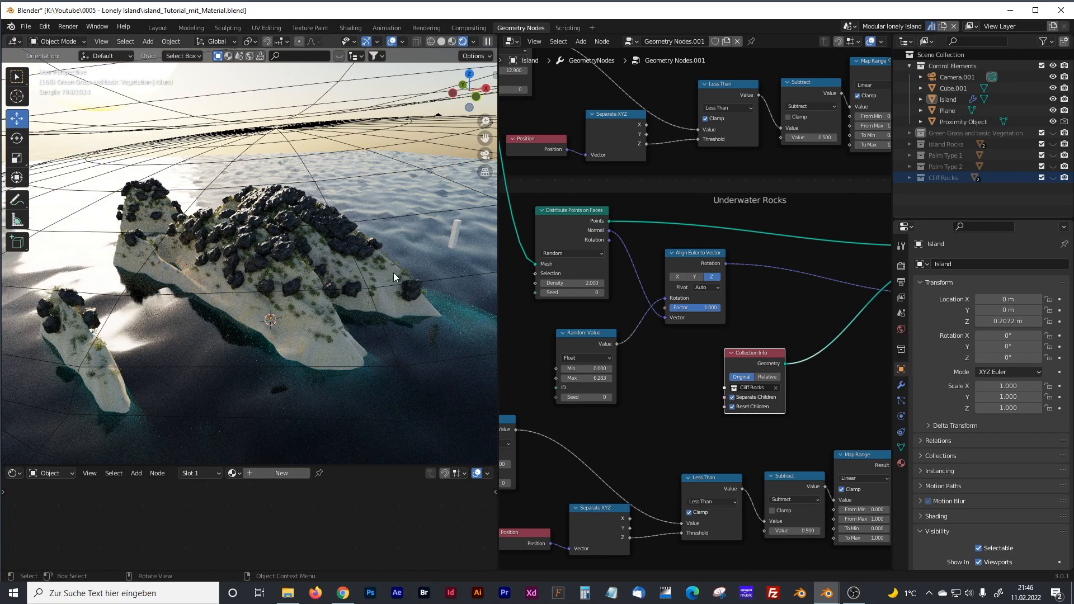
Step: Change the Less Than math node in the Underwater Rocks frame to Greater Than
middle_click_drag(666, 408, 635, 306)
scroll(677, 324, "up", 2)
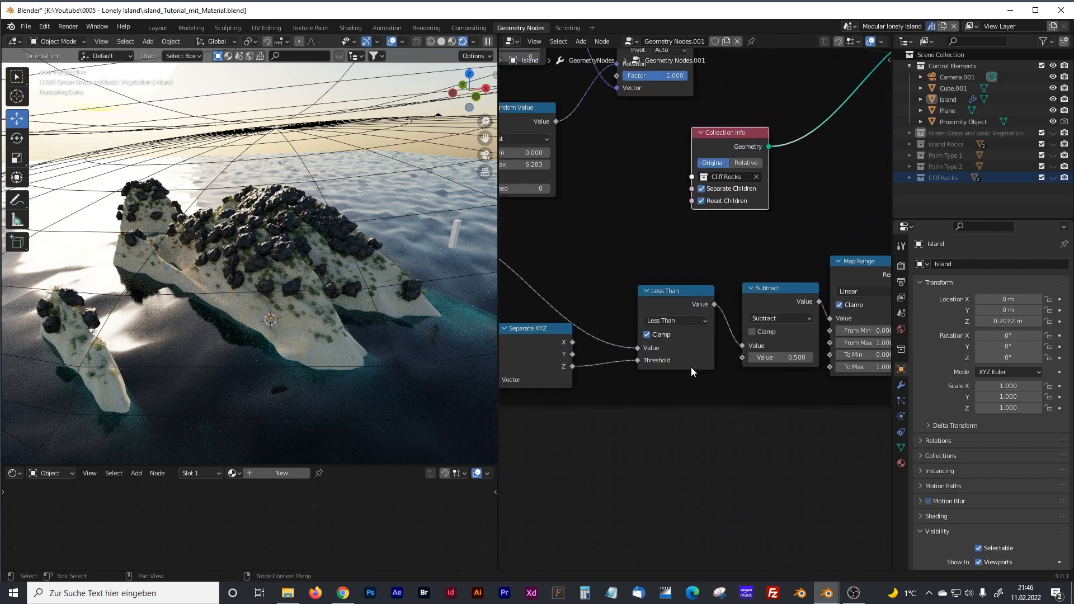
scroll(692, 369, "up", 1)
left_click(656, 324)
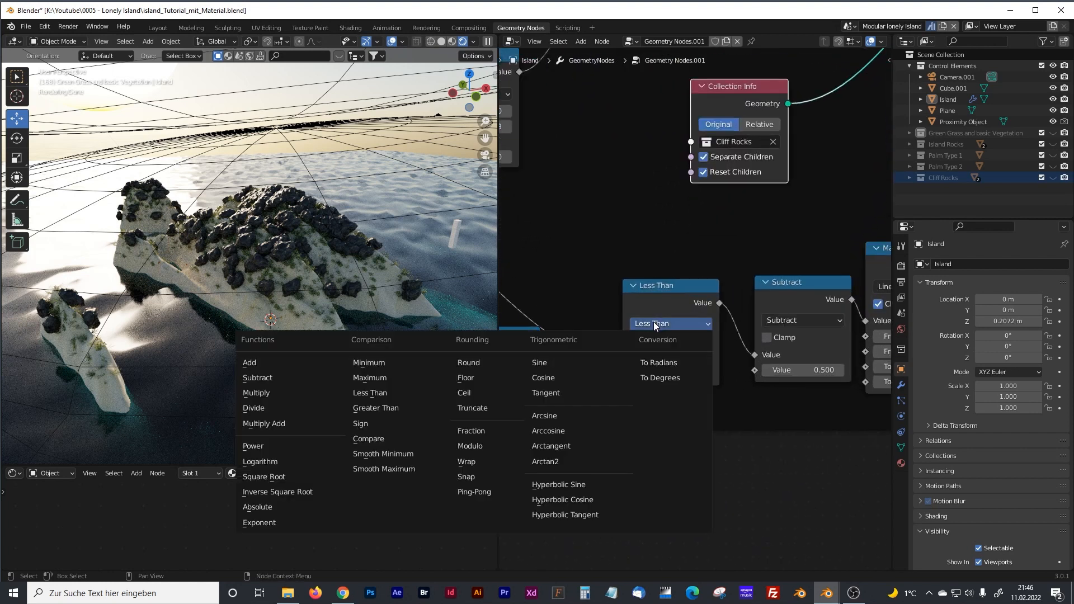
left_click(386, 408)
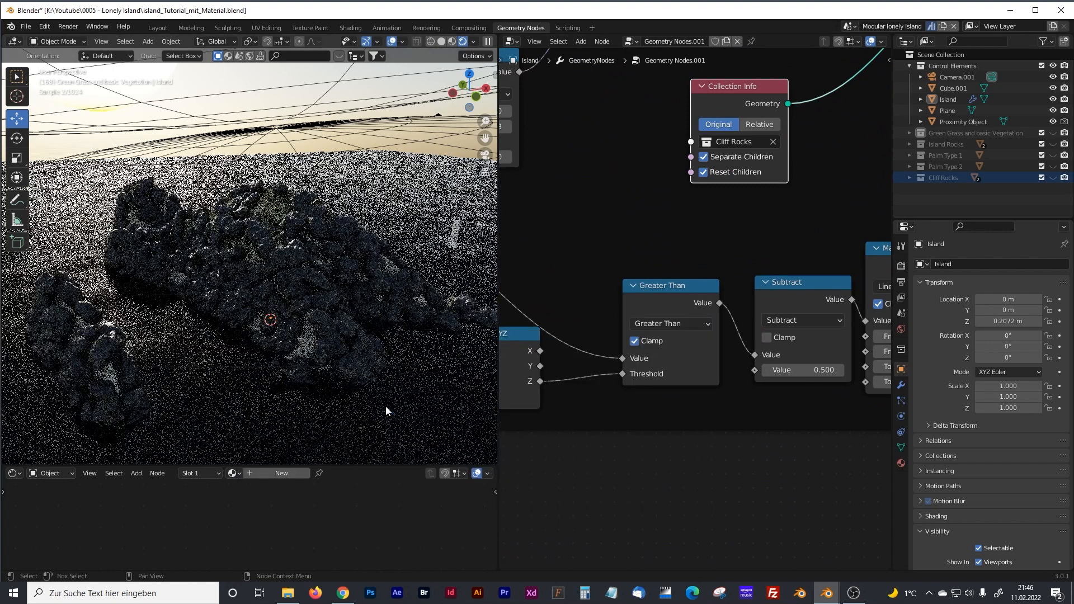
Step: Set the Add node's value to -50.900 in the Underwater Rocks frame
key("KP_1")
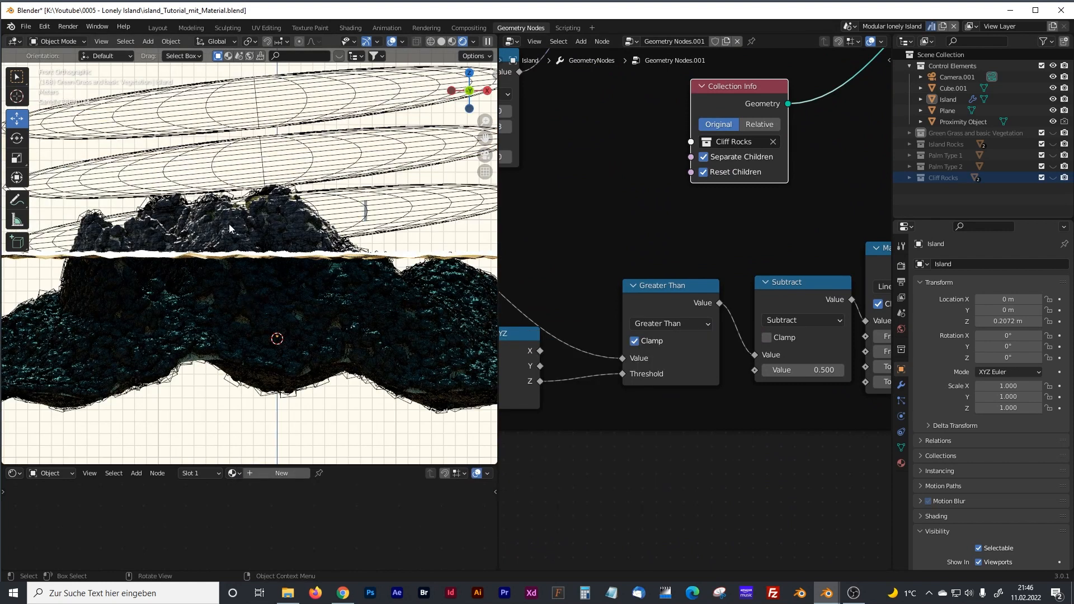
middle_click_drag(338, 252, 331, 264)
middle_click_drag(642, 244, 747, 270)
scroll(643, 307, "down", 2)
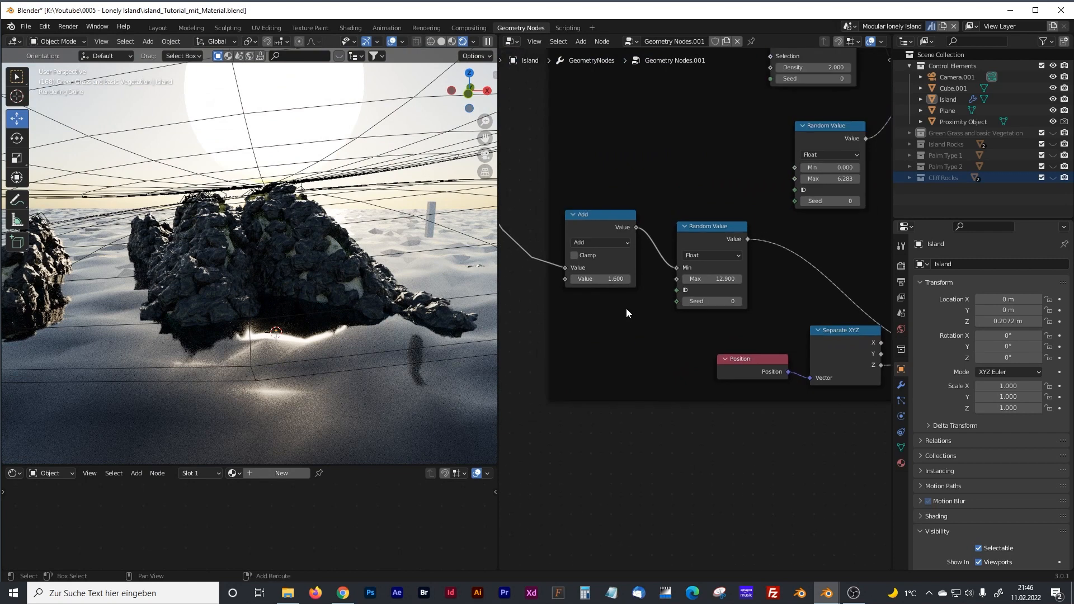
left_click_drag(613, 284, 226, 283)
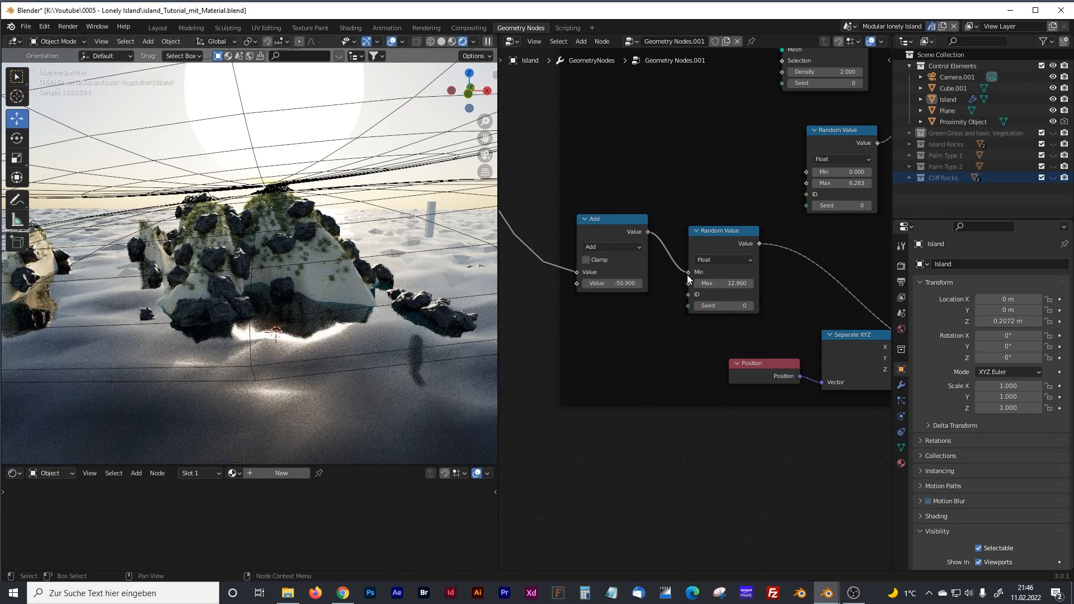
Step: Set the Max of the Random Value node next to the Add node in the Underwater Rocks frame to 9.200
scroll(689, 281, "down", 6)
middle_click_drag(734, 297, 702, 290)
scroll(698, 294, "up", 7)
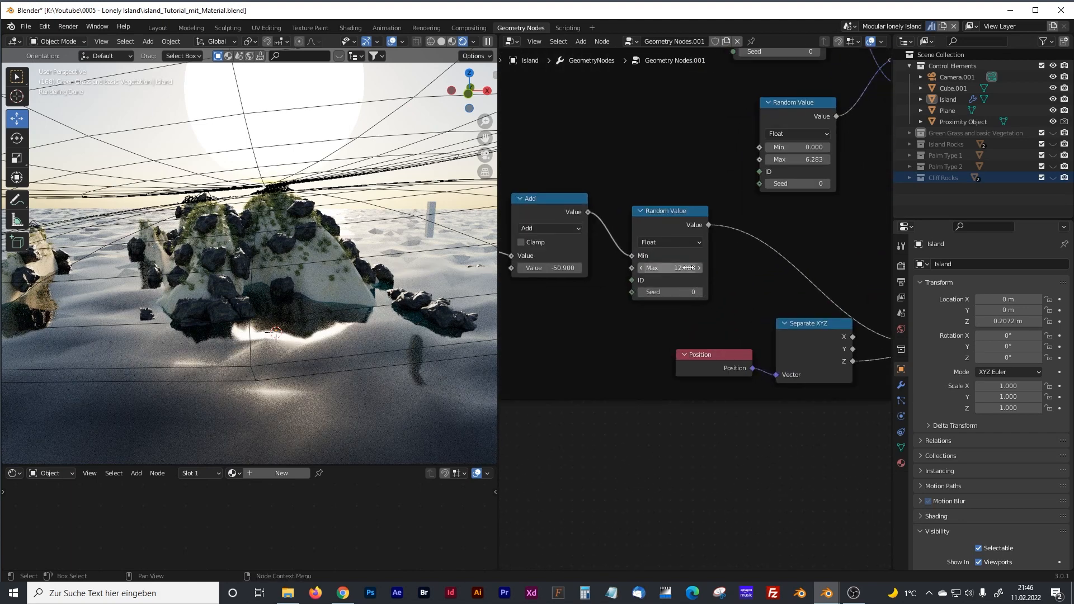
left_click_drag(670, 268, 641, 268)
key("KP_1")
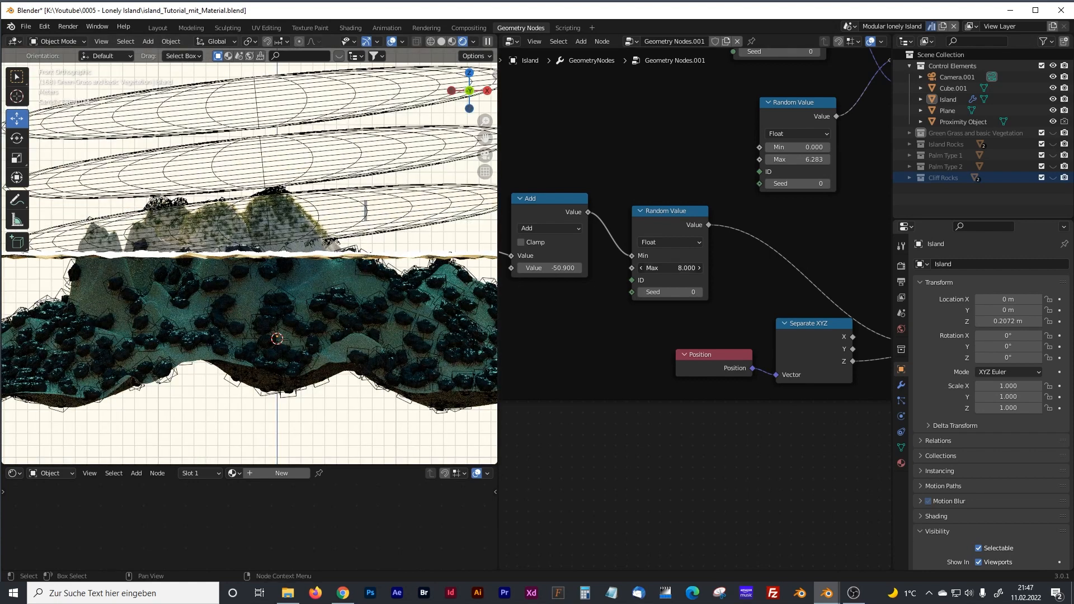
left_click(641, 268)
left_click(641, 268)
mouse_move(691, 268)
left_mouse_down()
mouse_move(733, 269)
mouse_move(710, 268)
left_mouse_up()
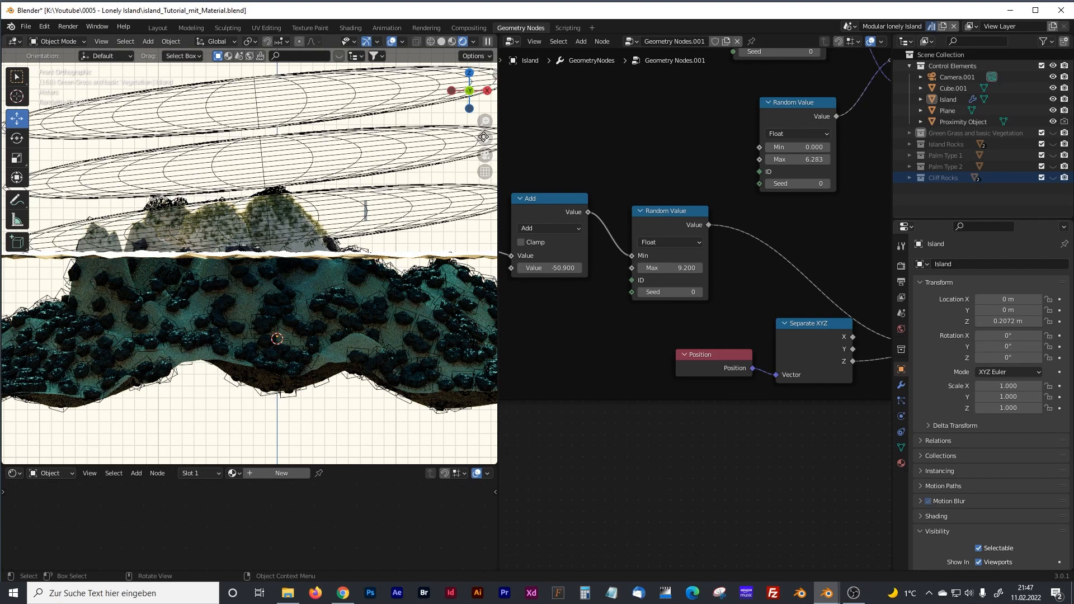
Step: Inspect the cliff rocks along the island's waterline from several angles in rendered shading
left_click(442, 42)
middle_click_drag(308, 244, 427, 76)
left_click(475, 41)
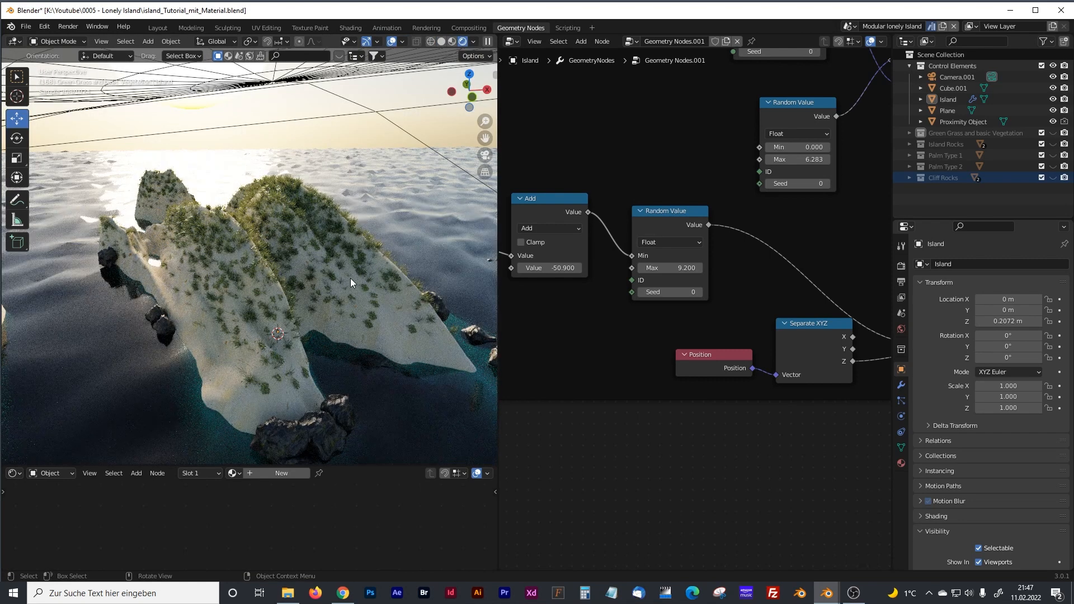
middle_click_drag(348, 277, 318, 287)
scroll(318, 288, "down", 4)
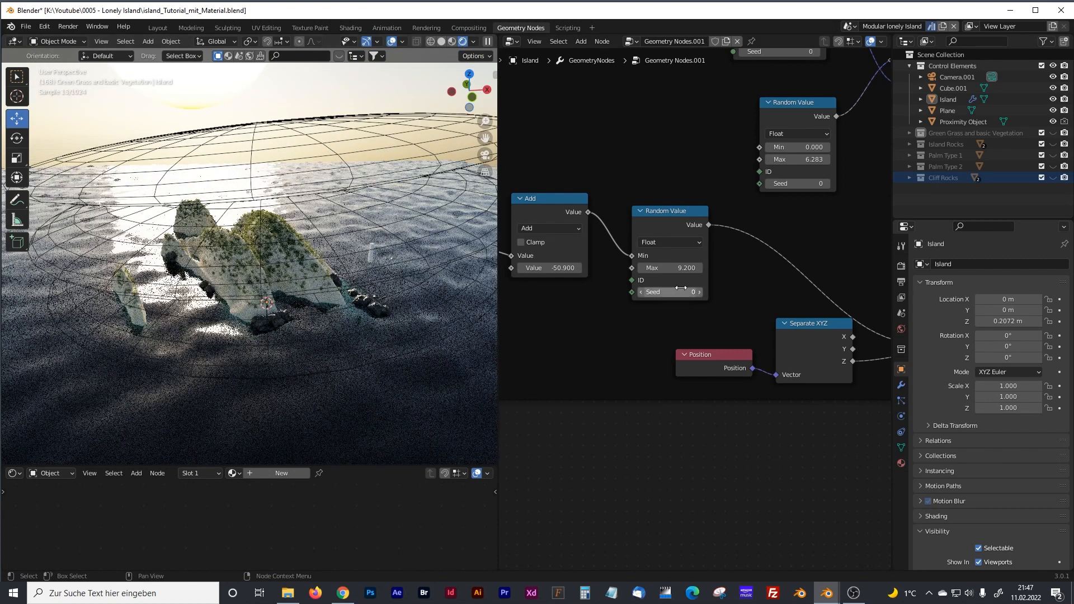
Step: Review the Grass and Underwater Rocks frames and widen the node editor against the 3D viewport
scroll(681, 287, "down", 8)
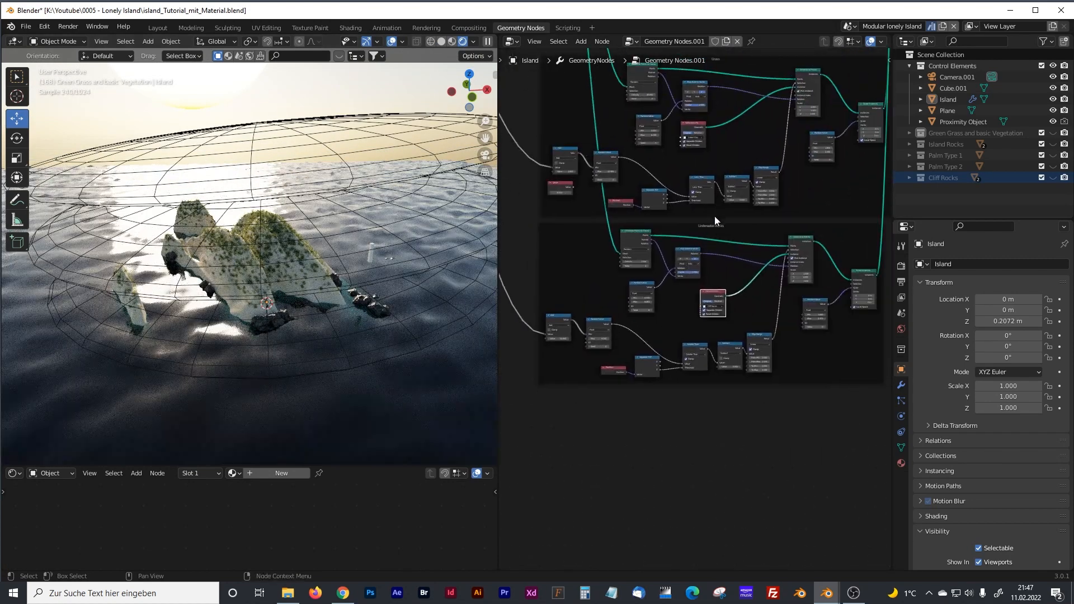
middle_click_drag(714, 216, 698, 281)
scroll(690, 199, "up", 5)
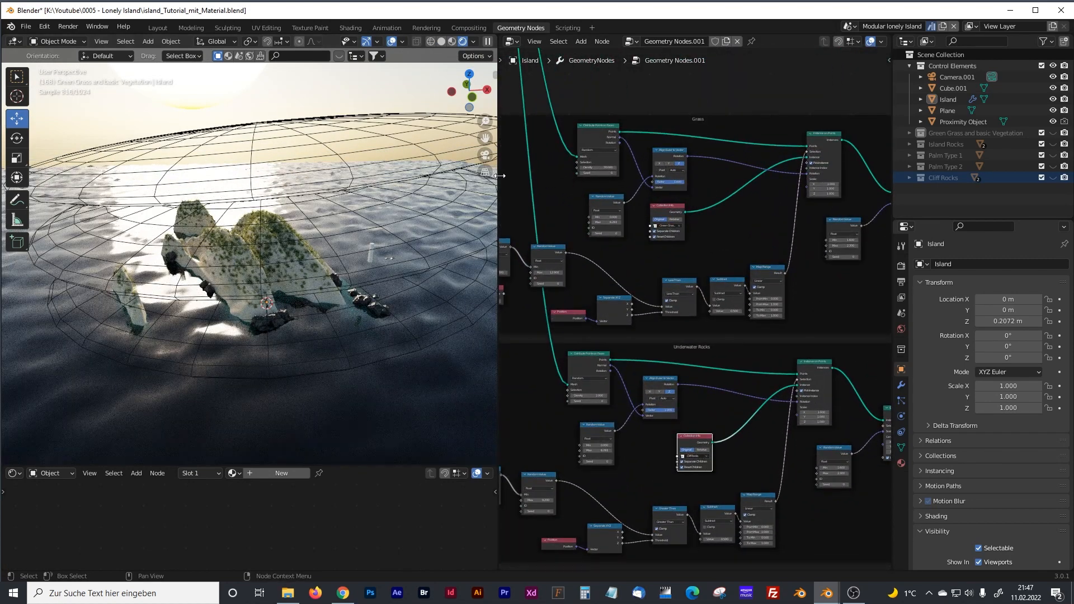
left_click_drag(499, 175, 326, 176)
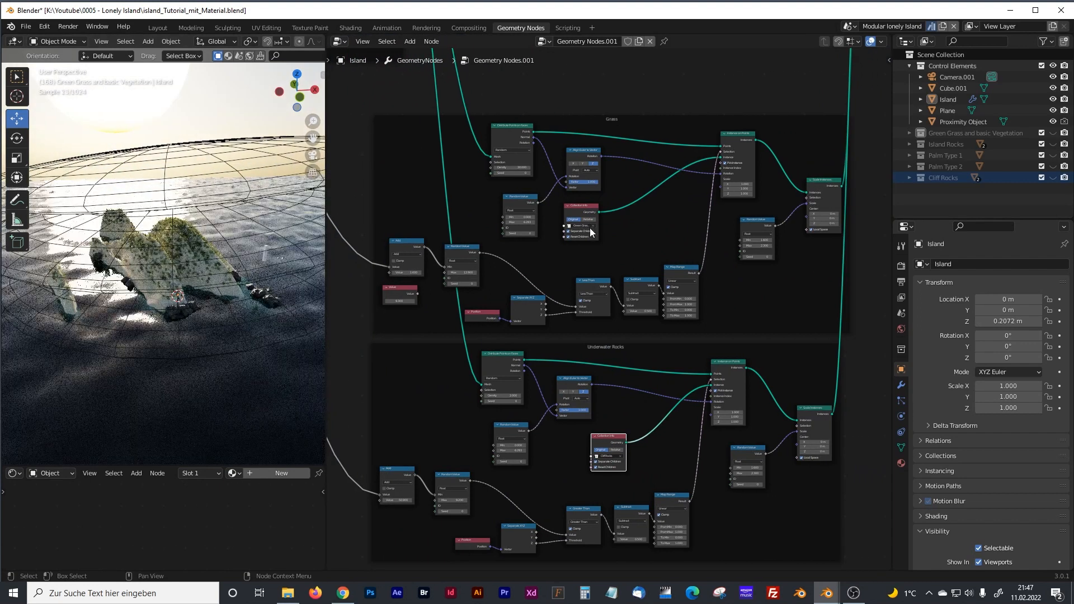
scroll(485, 321, "down", 2)
scroll(634, 254, "up", 4)
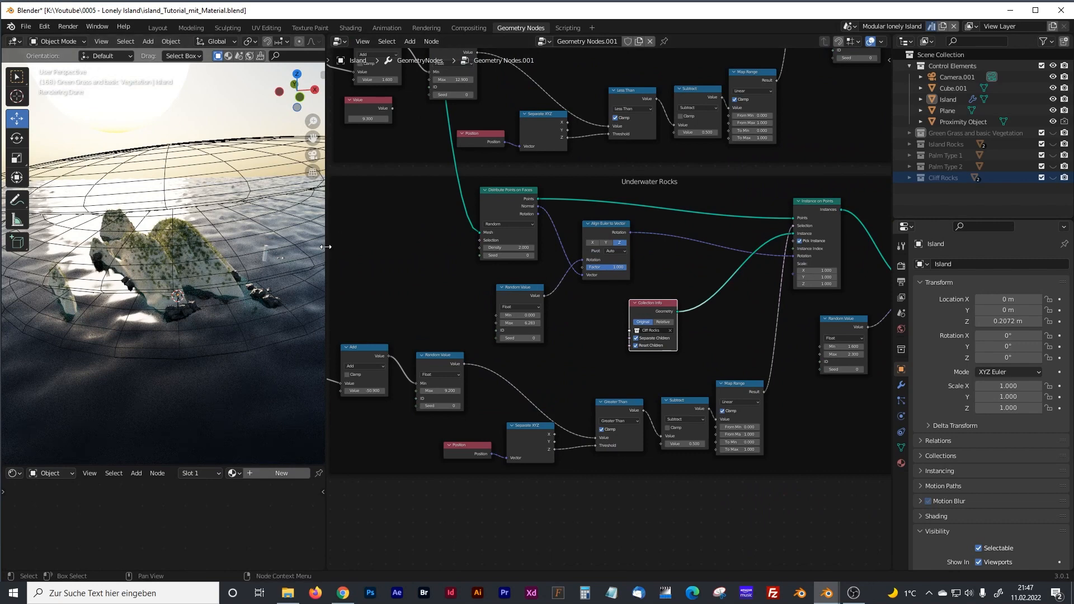
left_click_drag(325, 247, 440, 247)
scroll(311, 254, "up", 3)
scroll(300, 253, "down", 2)
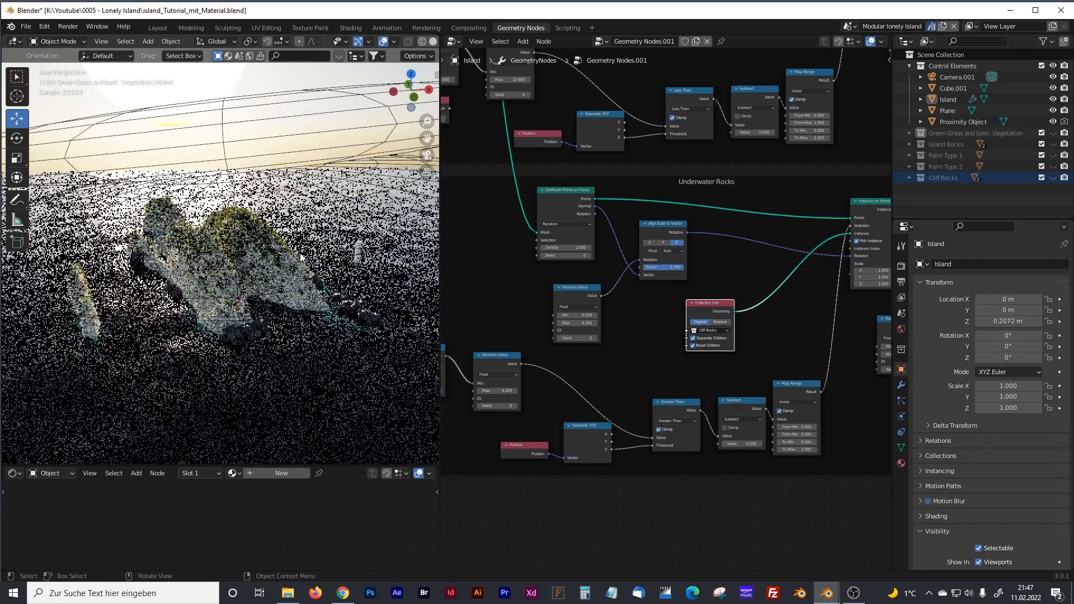
Step: Flatten the RGB Curves node's two peaks, placing the second peak at X 0.81136, Y 0.60000
scroll(300, 253, "down", 1)
middle_click_drag(583, 312, 733, 338)
scroll(667, 317, "up", 2)
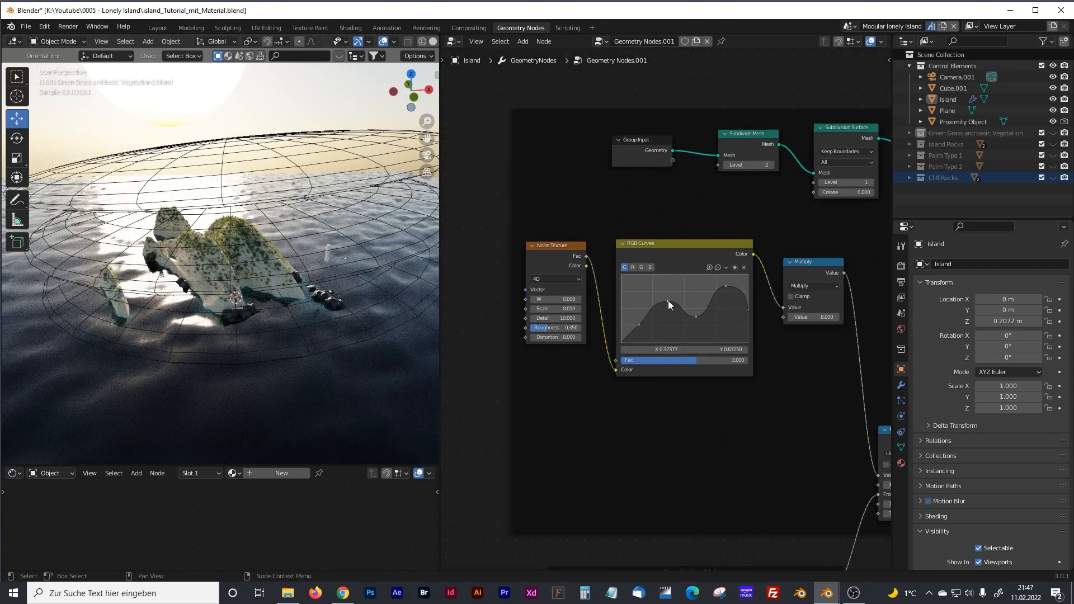
left_click_drag(668, 300, 719, 309)
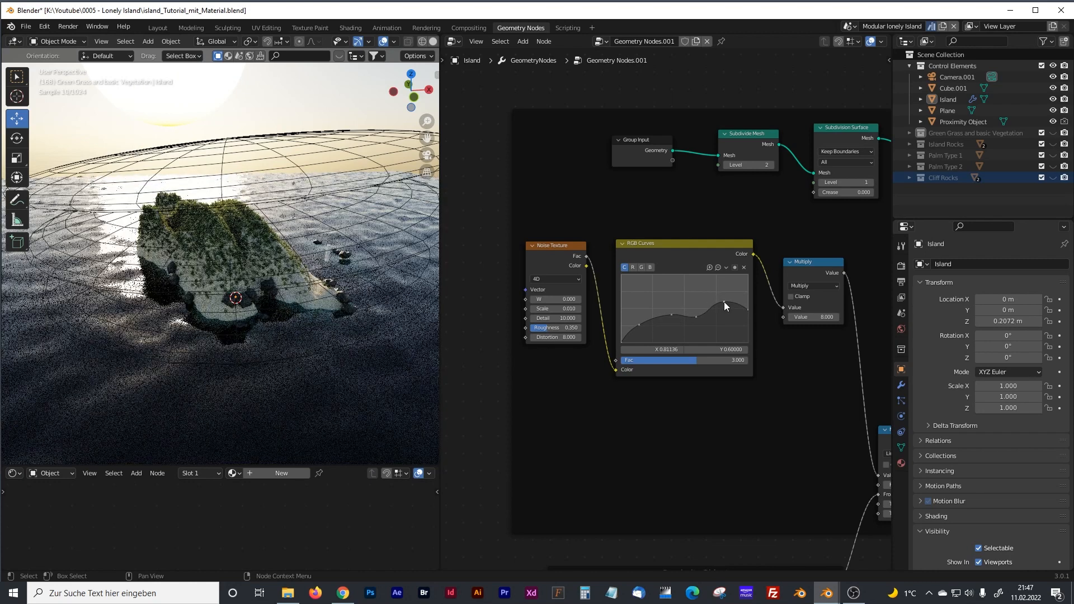
Step: Set the Noise Texture node's Distortion to 4.000 and check the reshaped island from another angle
left_click(568, 337)
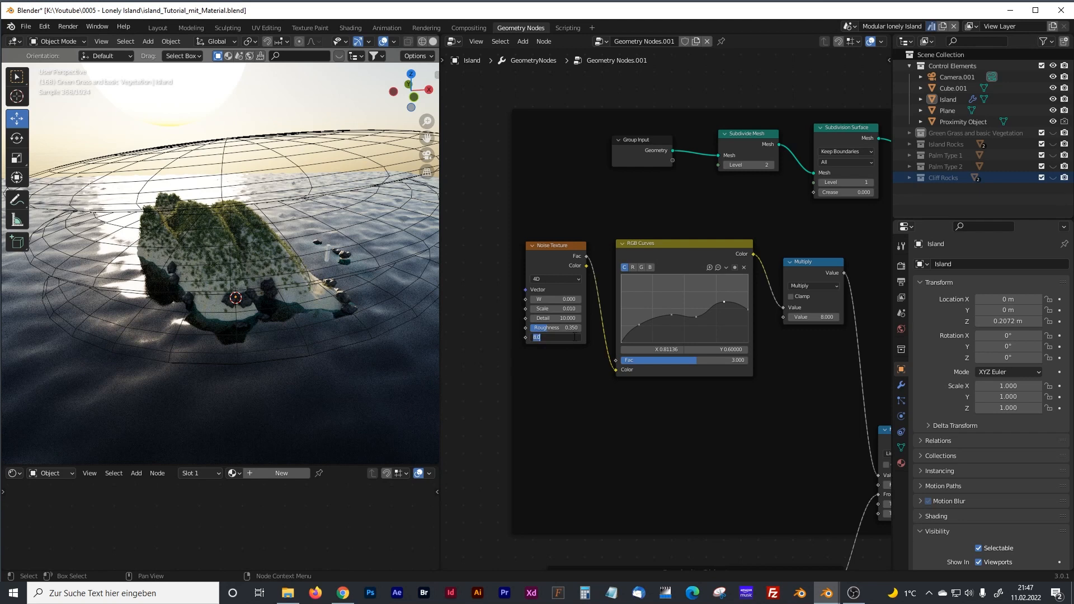
type("4")
key("Return")
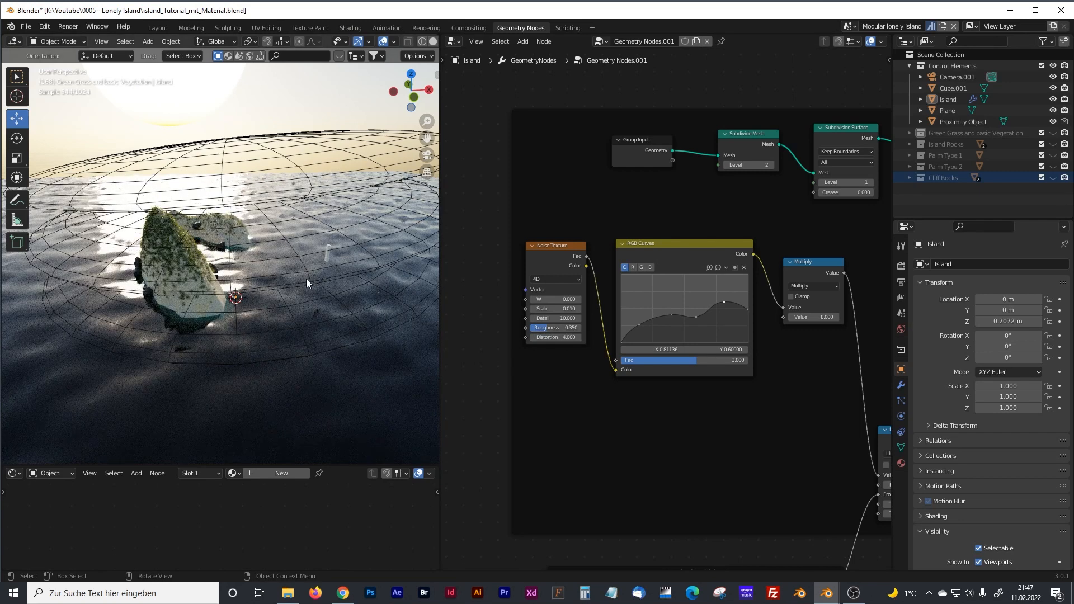
mouse_move(327, 279)
middle_mouse_down()
mouse_move(261, 279)
mouse_move(330, 291)
mouse_move(277, 284)
mouse_move(307, 284)
middle_mouse_up()
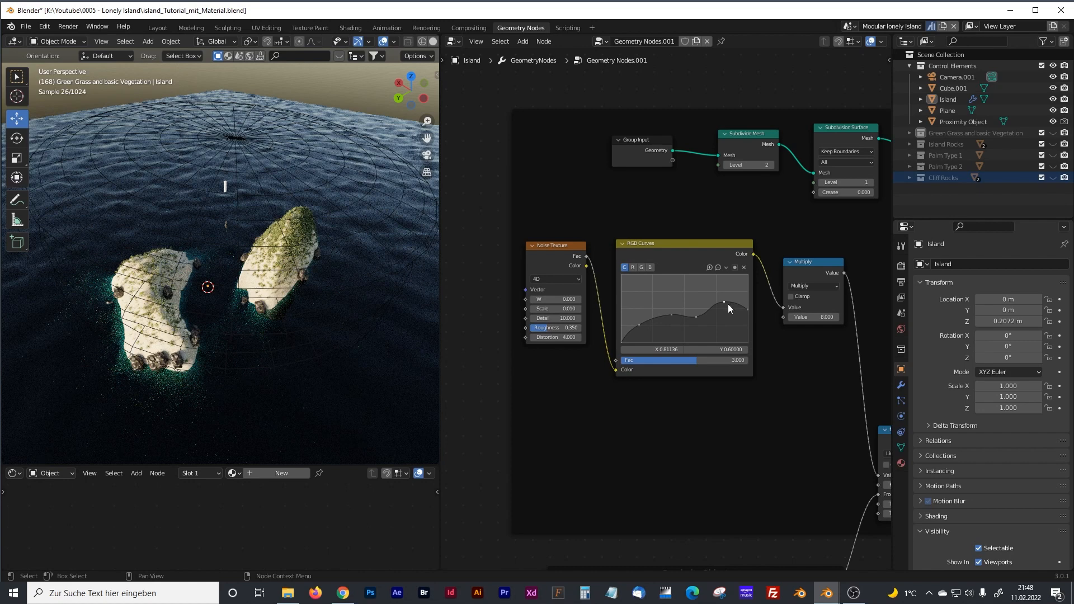
Step: Pull the RGB Curves node's second peak down into a valley and place the middle point at X 0.40000, Y 0.46250
left_click_drag(725, 303, 724, 324)
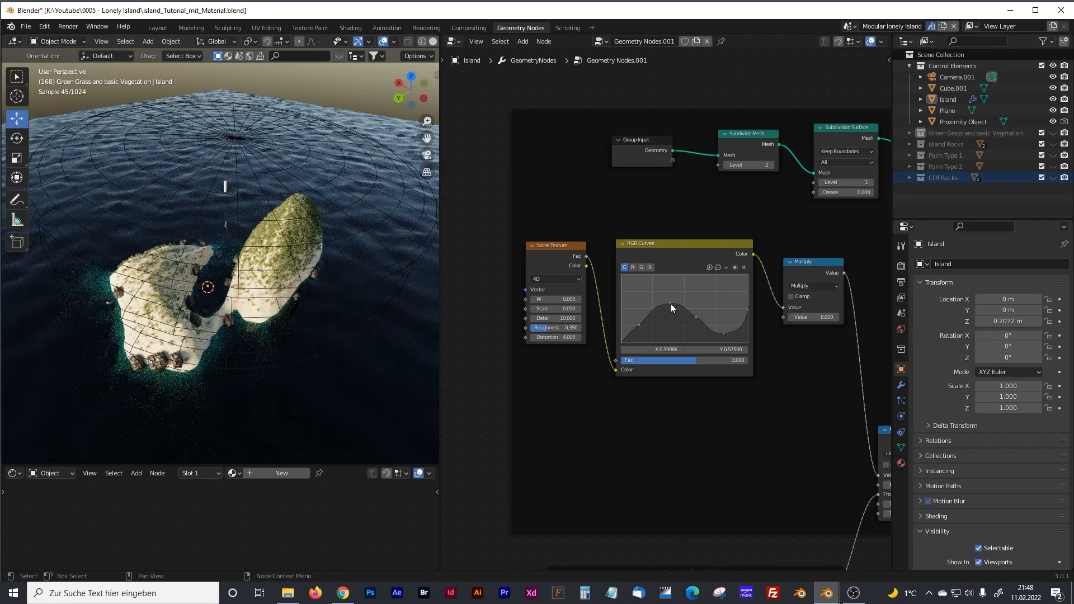
mouse_move(670, 303)
left_mouse_down()
mouse_move(672, 324)
mouse_move(672, 314)
left_mouse_up()
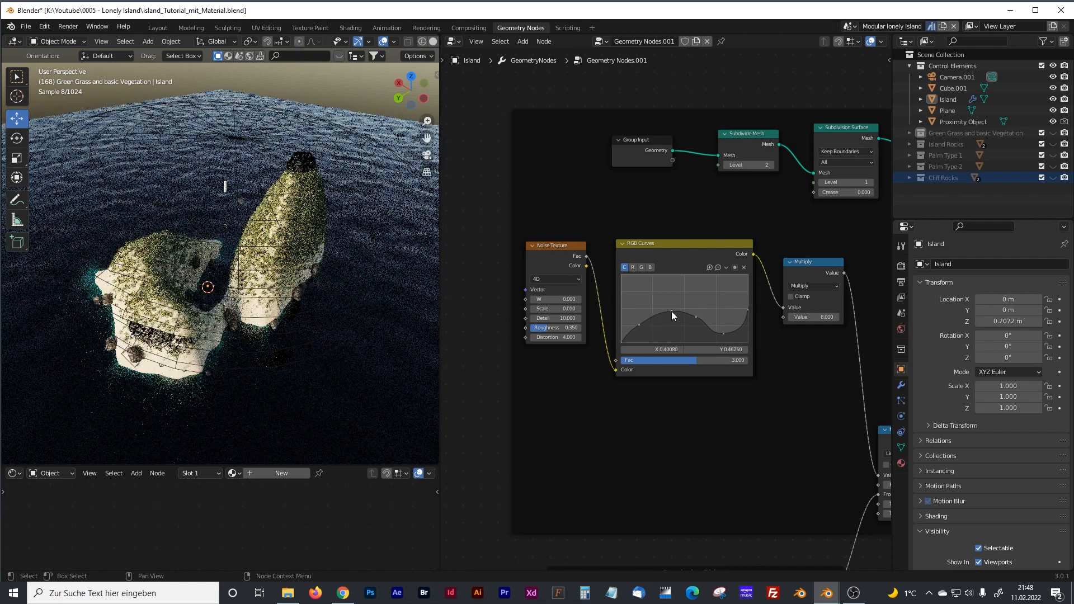
middle_click_drag(283, 279, 324, 268)
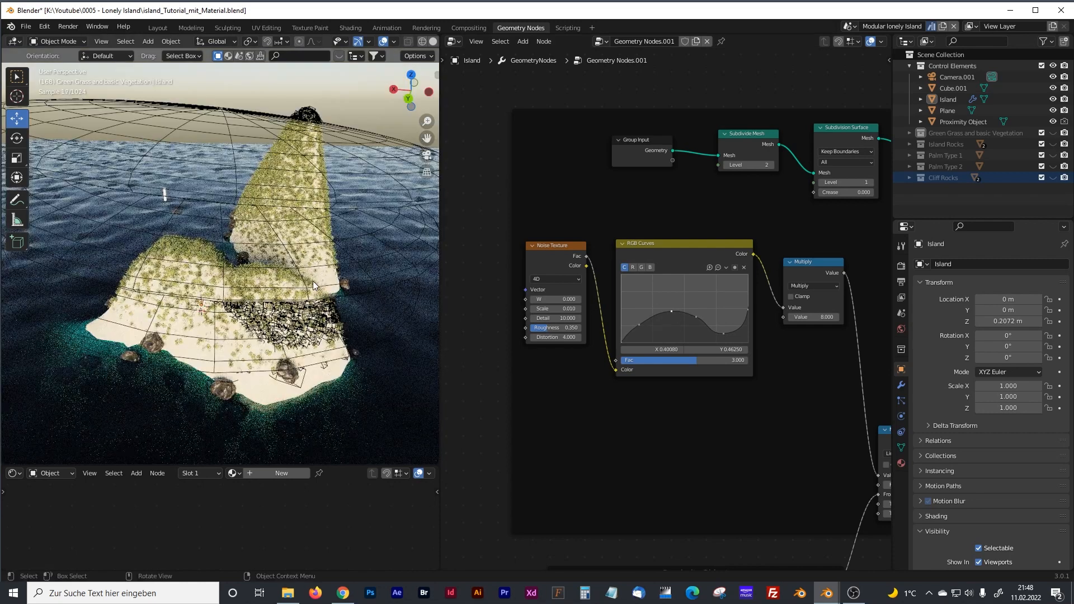
scroll(311, 281, "down", 2)
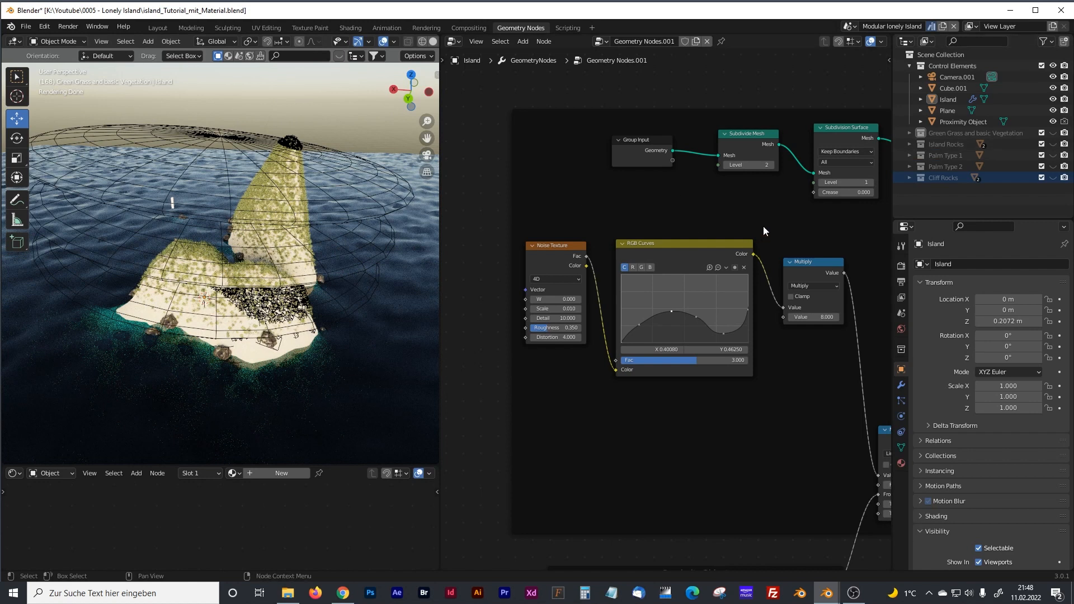
left_click(156, 28)
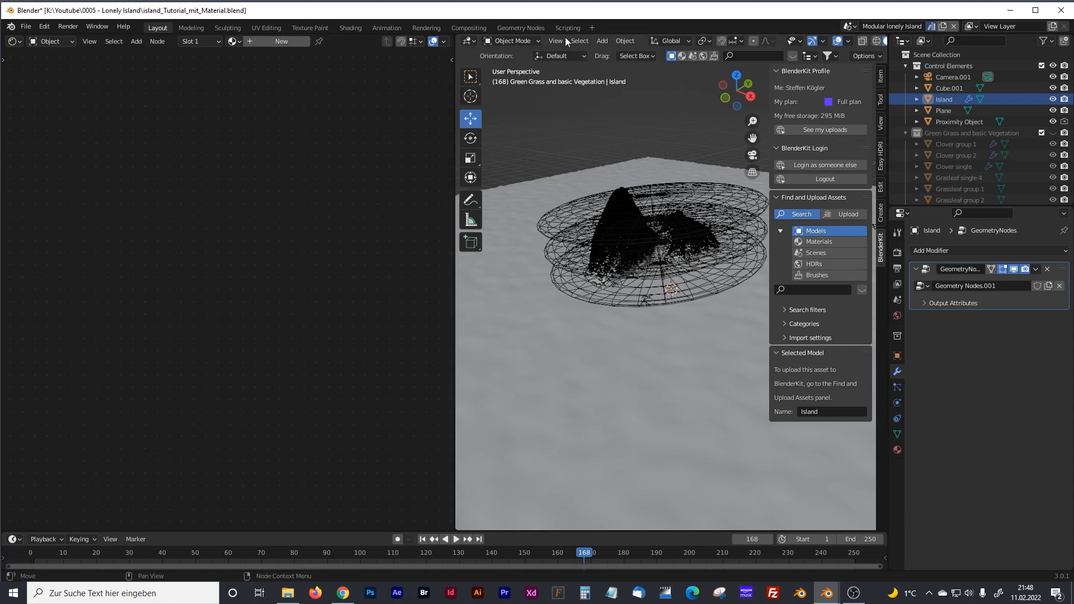
left_click(519, 26)
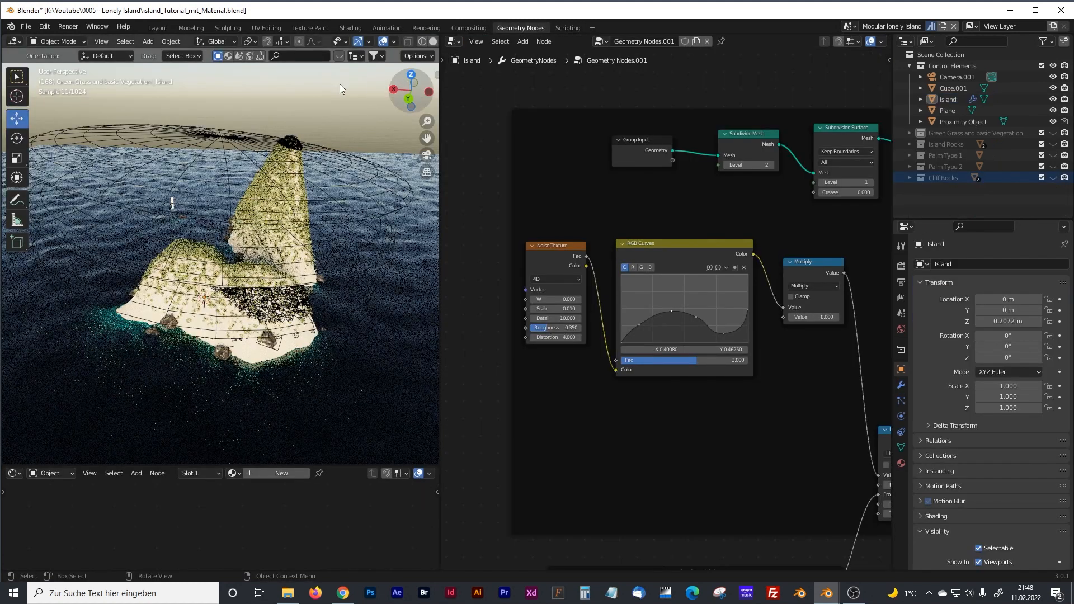
left_click(67, 27)
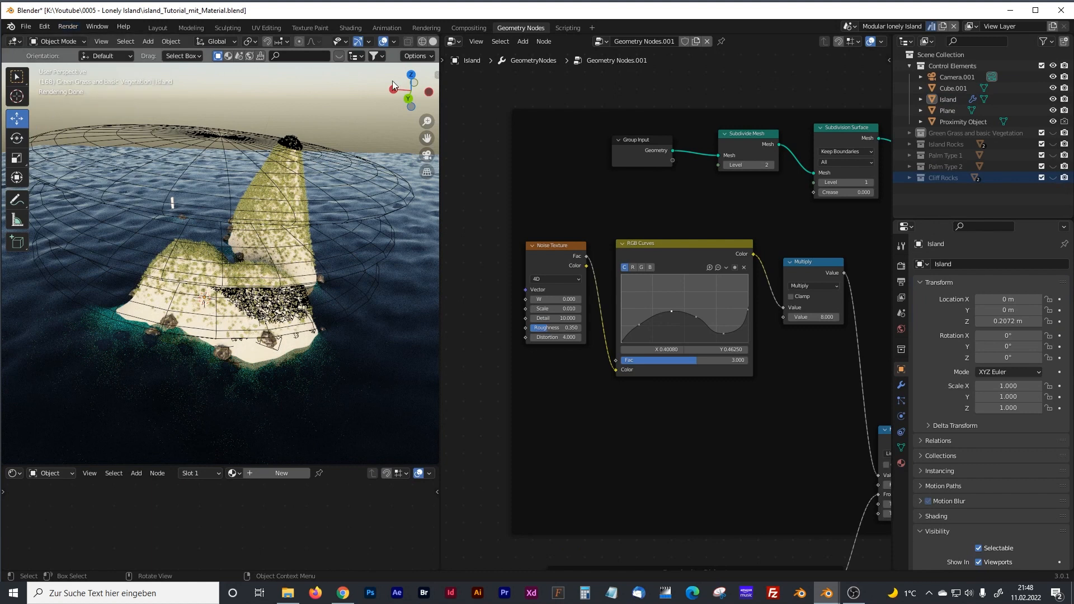